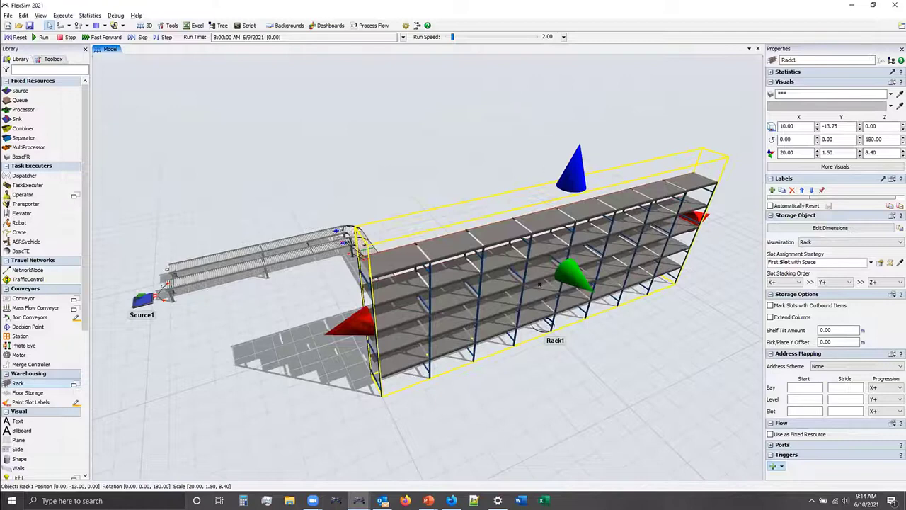
Move the rack closer to the exit end of the conveyor.
drag(575, 239, 581, 304)
right_drag(607, 305, 503, 376)
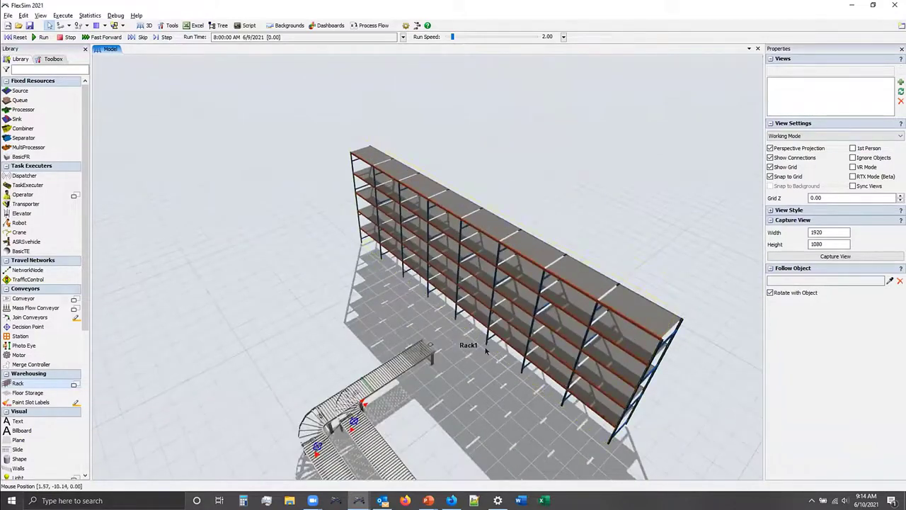
right_drag(477, 360, 470, 358)
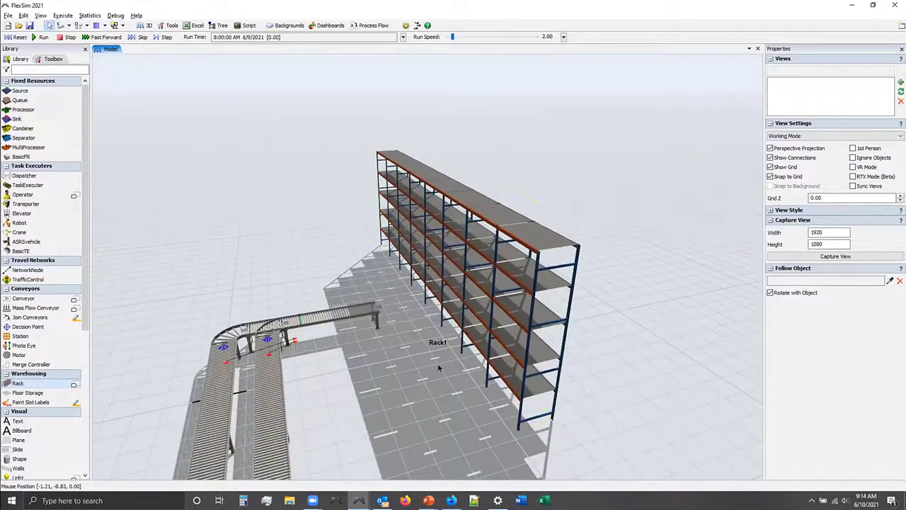
Examine the rack's front and back sides, including its bays and shelf levels.
scroll(463, 332, up, 5)
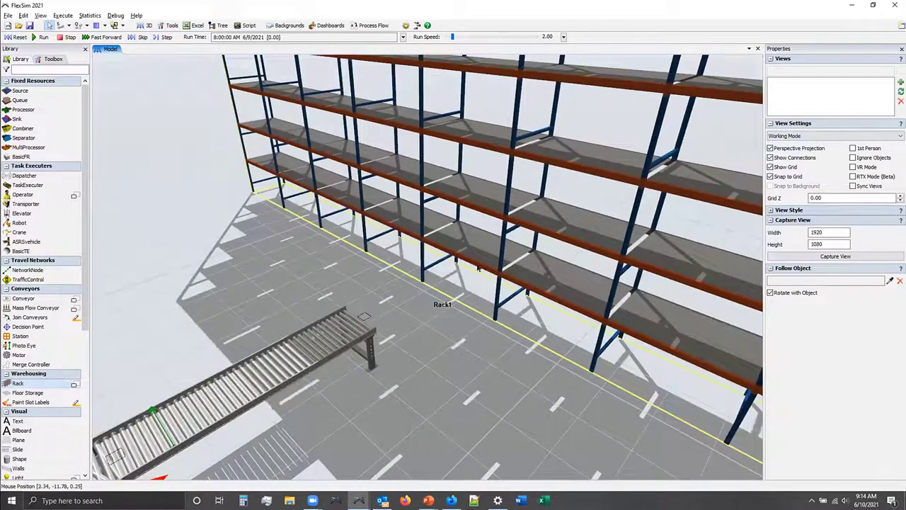
right_drag(478, 216, 432, 335)
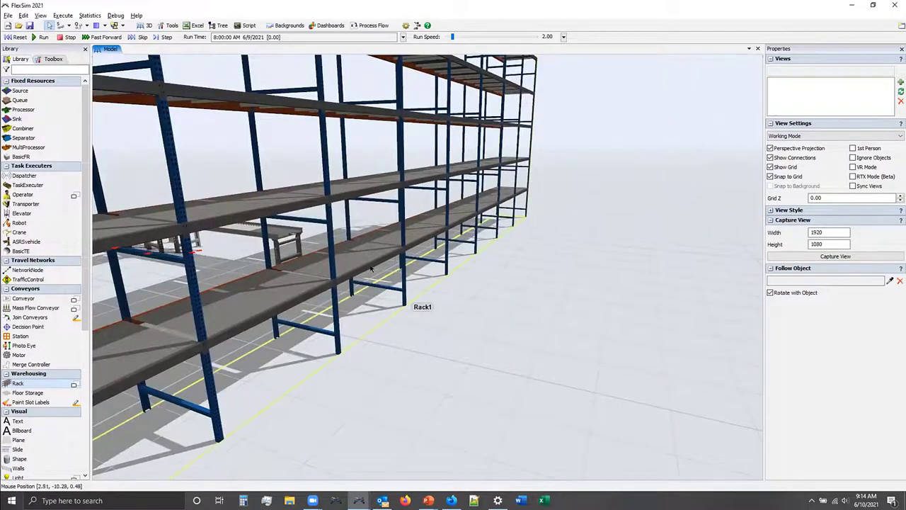
right_drag(460, 294, 456, 238)
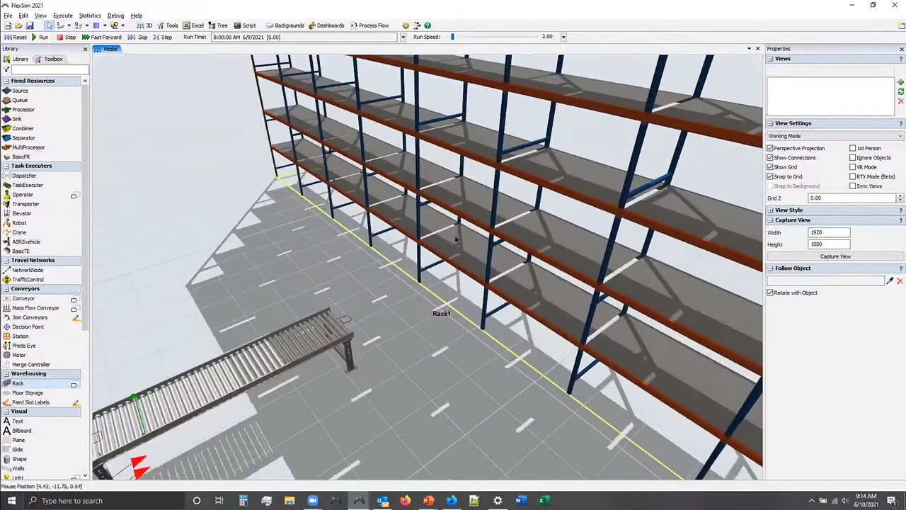
right_drag(426, 312, 471, 240)
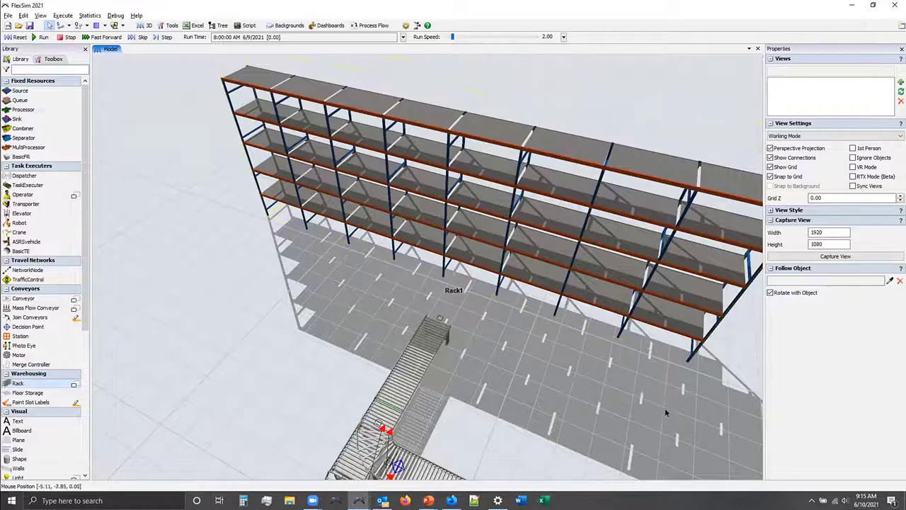
right_drag(622, 374, 538, 322)
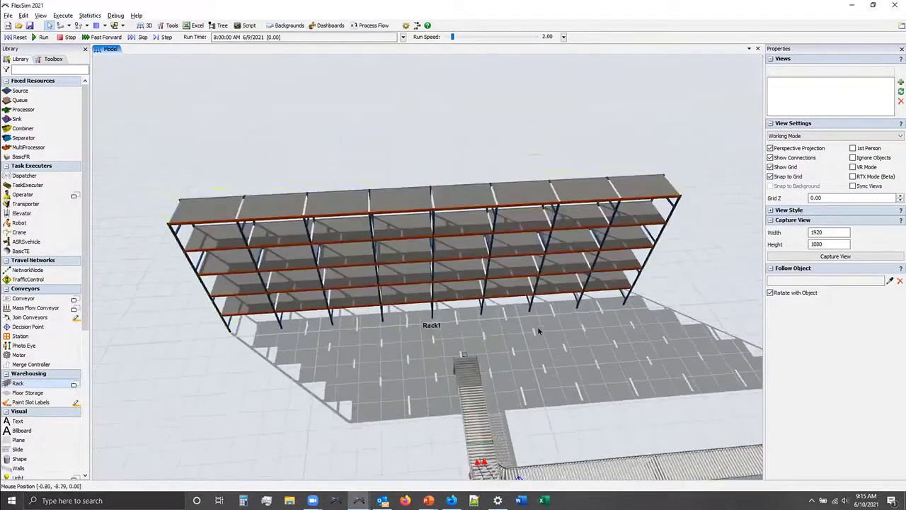
click(470, 224)
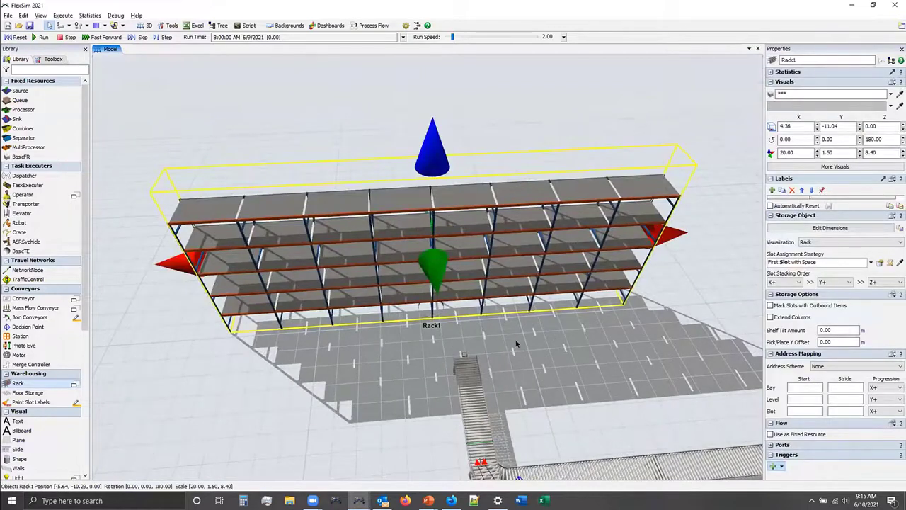
click(554, 338)
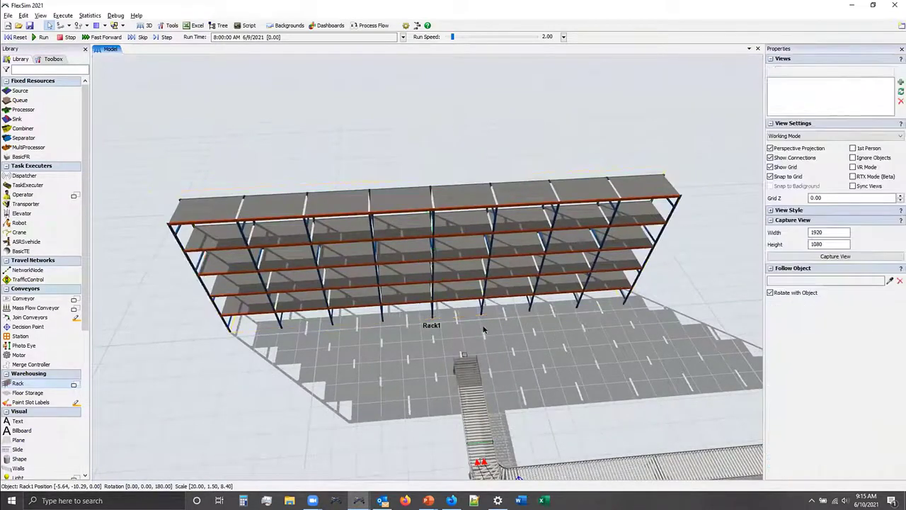
right_drag(553, 338, 441, 427)
Switch to the PowerPoint slide show to review the Rack Object slide on bays, levels and slots, and return to FlexSim.
mouse_move(429, 500)
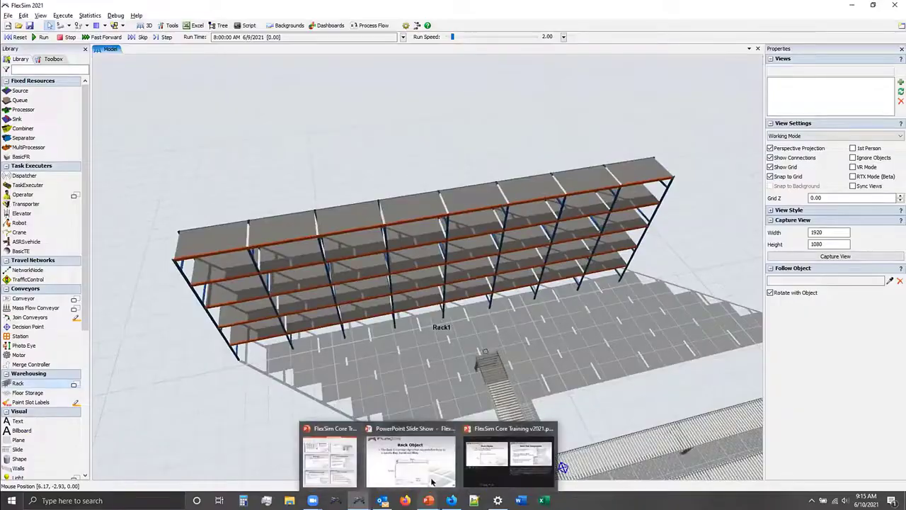
click(411, 453)
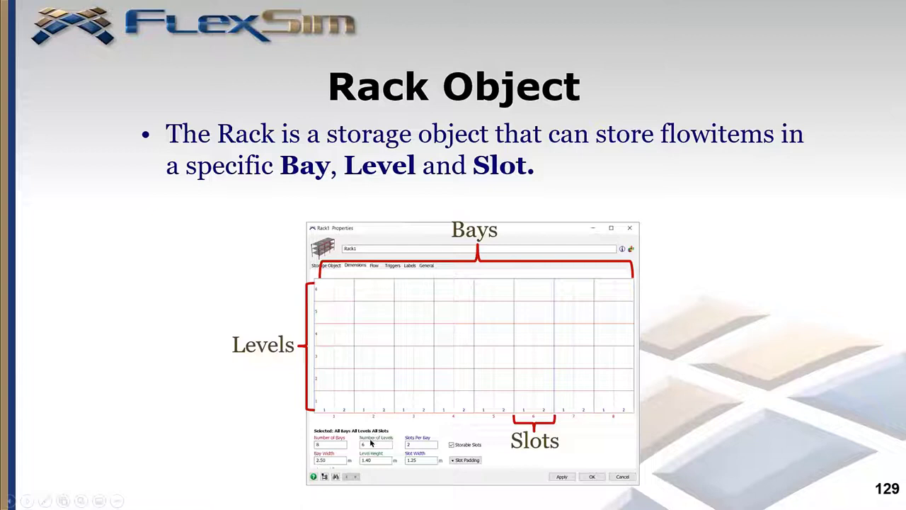
key(alt+Tab)
Open the rack's dimensions editor, widen it, and arrange it alongside the rack so both can be seen.
click(470, 258)
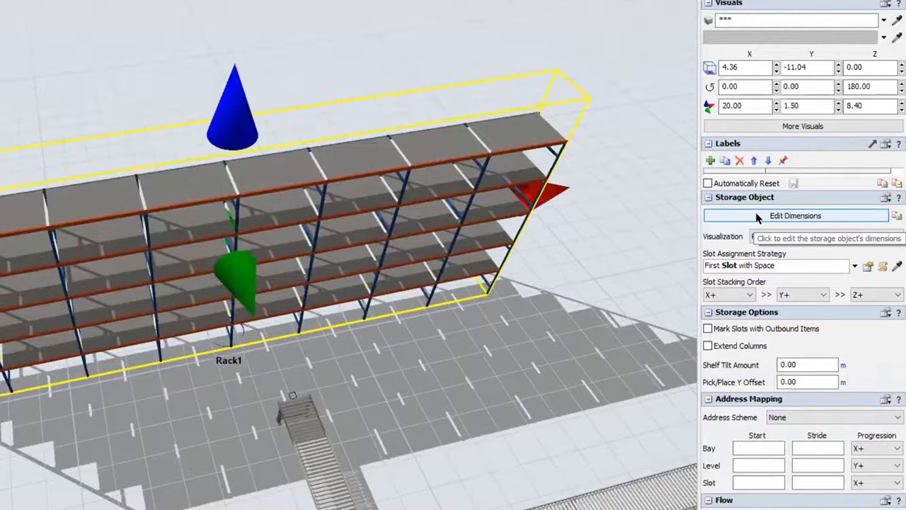
click(755, 217)
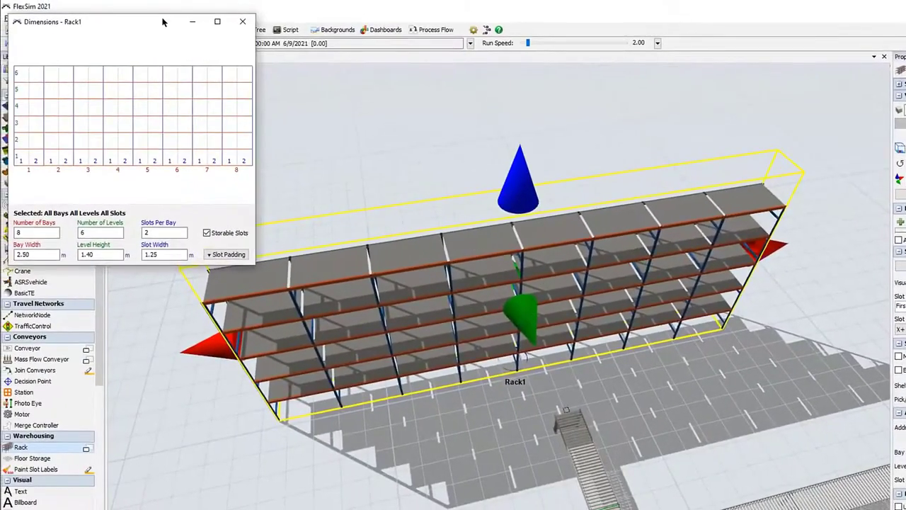
drag(162, 22, 339, 175)
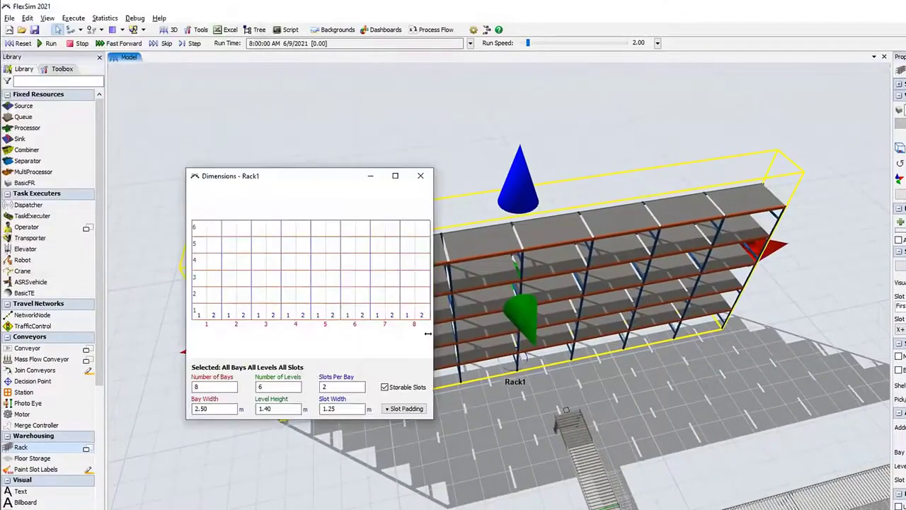
drag(427, 334, 519, 333)
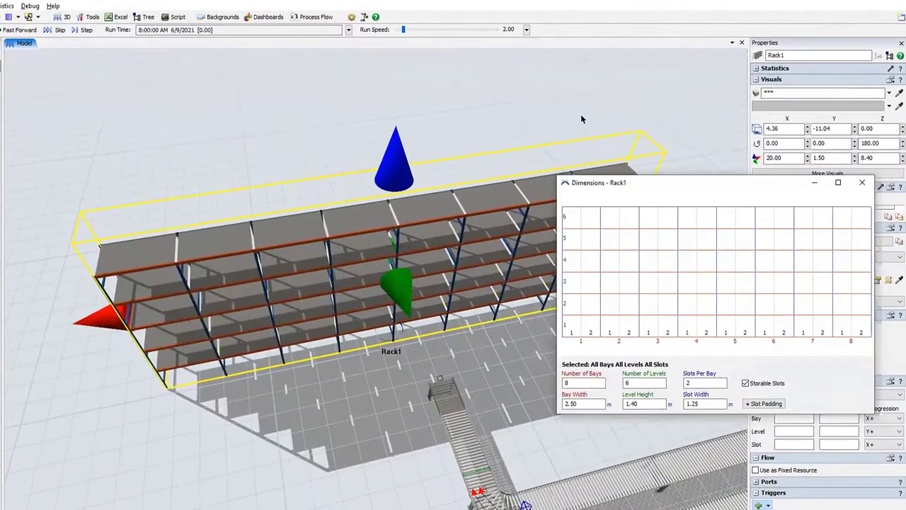
drag(581, 114, 514, 103)
click(392, 219)
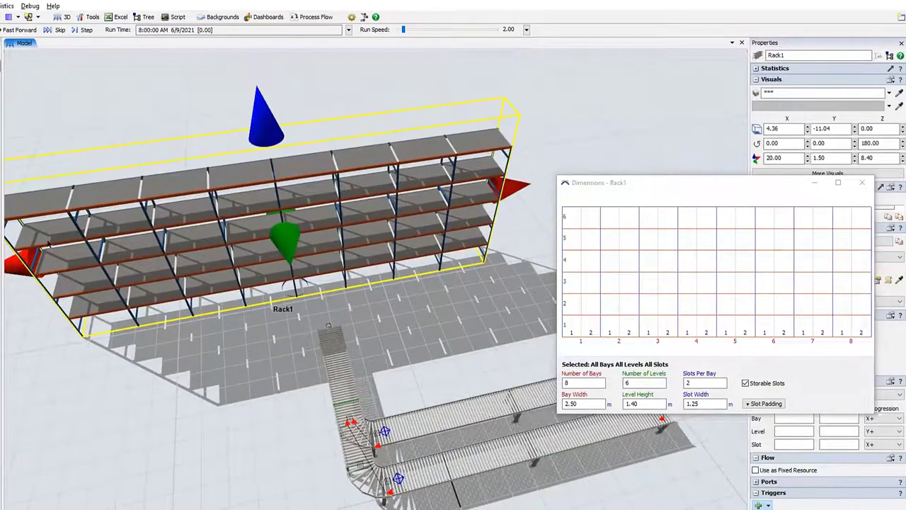
drag(436, 302, 481, 283)
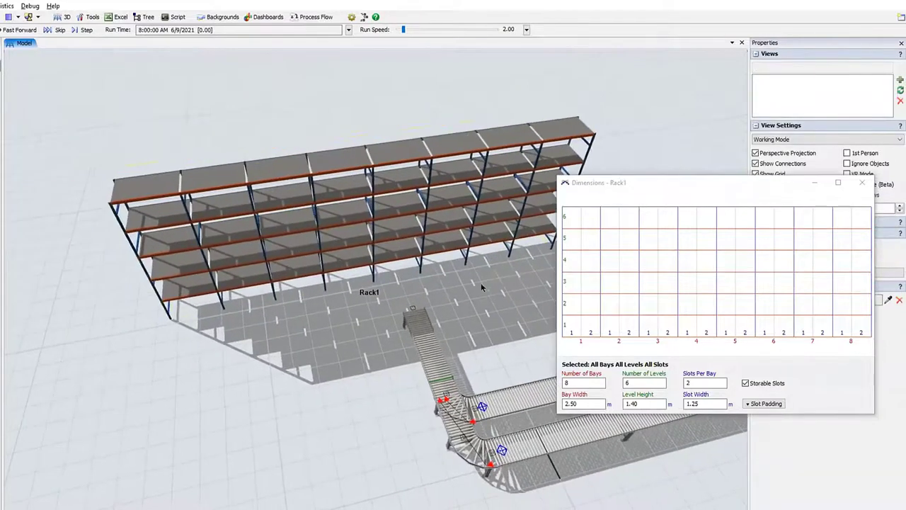
Reduce the rack's height to 7 m and its length to 15 m in the 3D view.
click(406, 186)
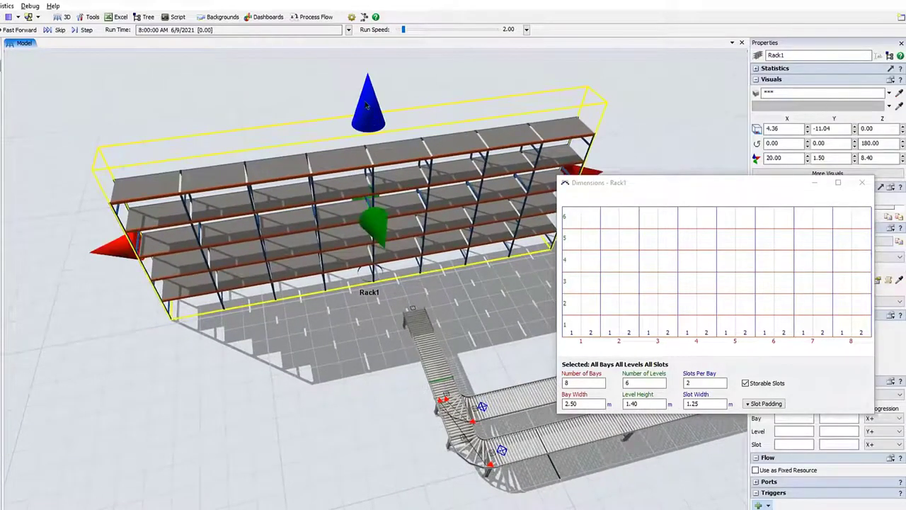
drag(366, 105, 375, 166)
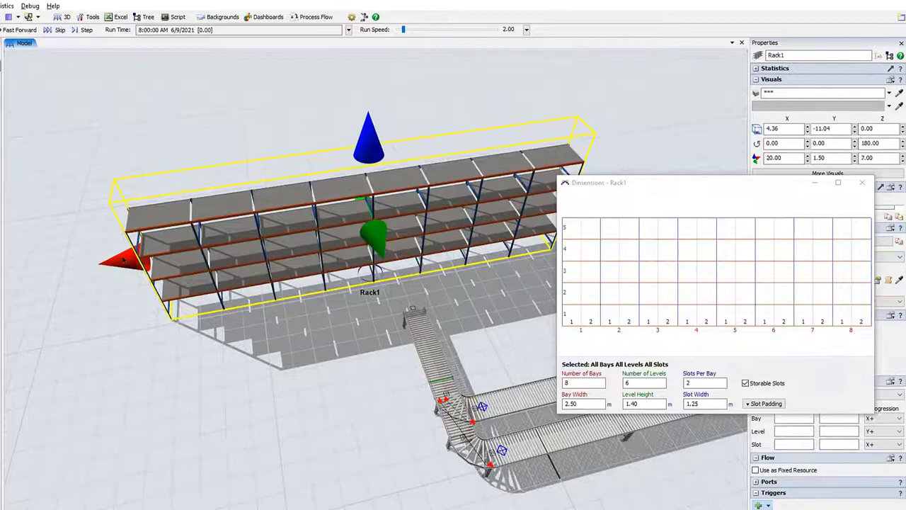
drag(138, 261, 219, 242)
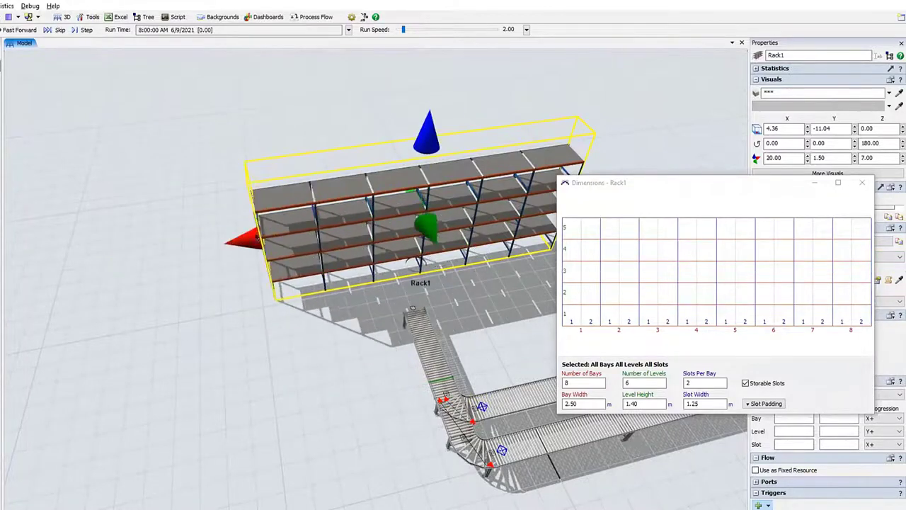
right_drag(308, 340, 396, 304)
click(331, 220)
drag(331, 219, 260, 220)
Increase the rack's depth to 4 m in the 3D view and deselect it.
right_drag(475, 289, 370, 303)
drag(373, 246, 347, 266)
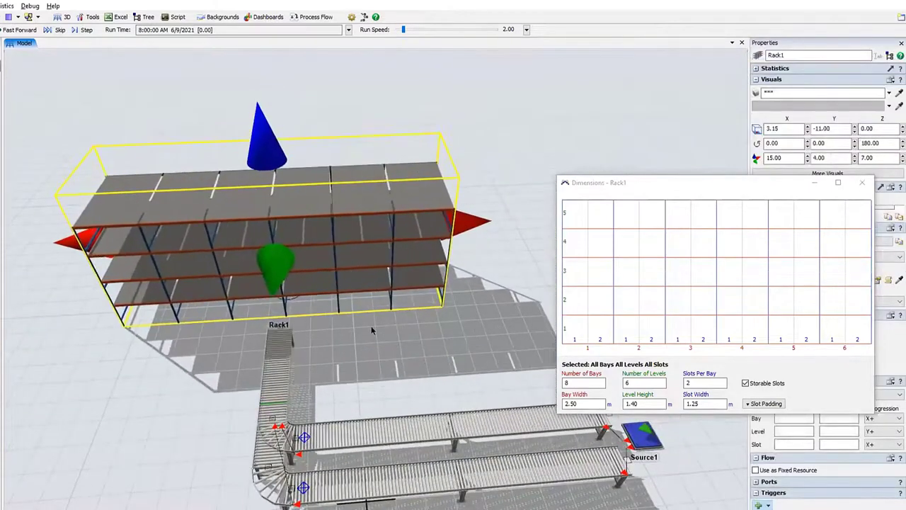
click(439, 338)
Refresh the rack's dimensions editor and reposition it closer to the rack.
click(599, 182)
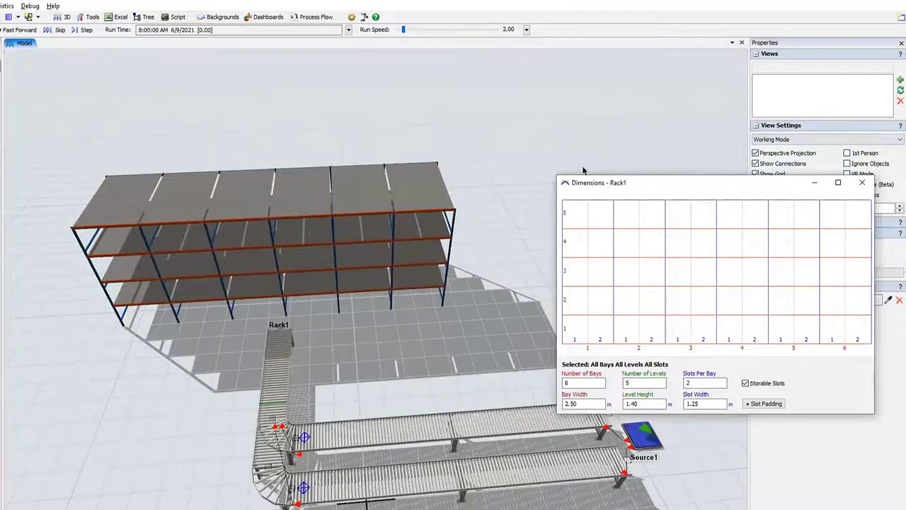
drag(599, 182, 530, 111)
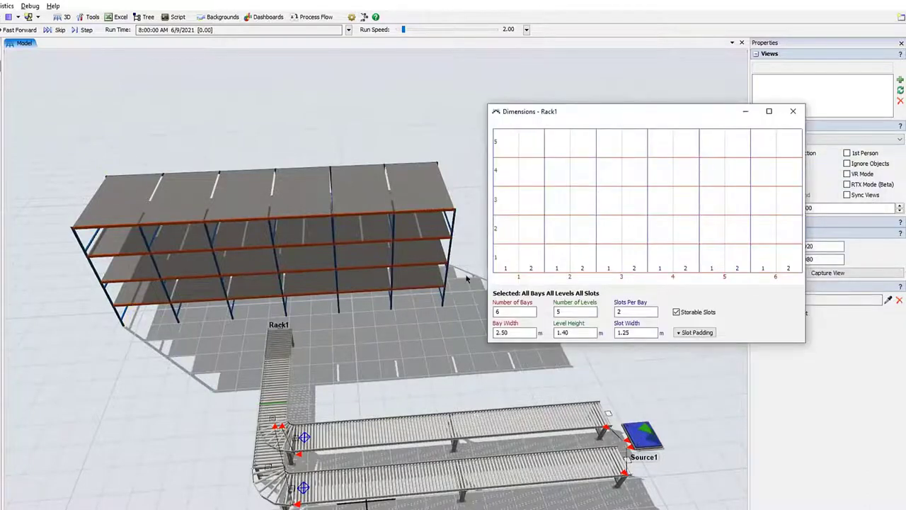
click(383, 319)
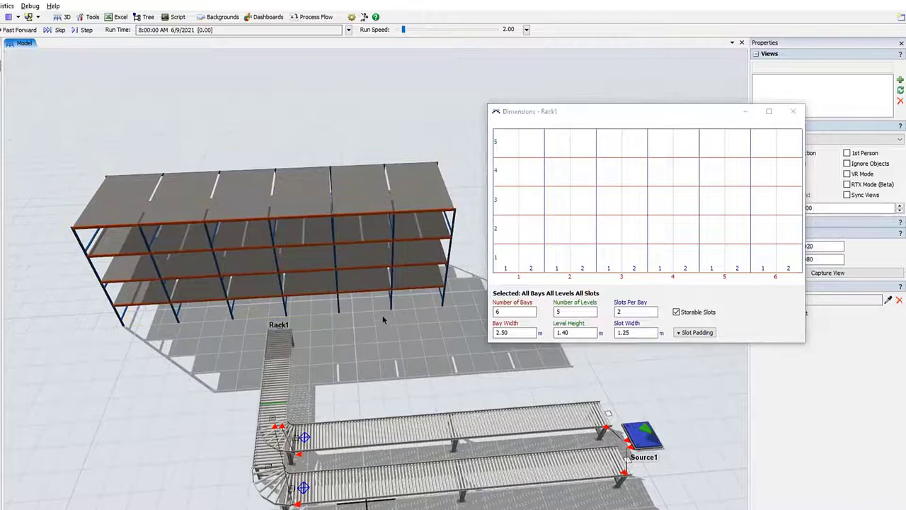
drag(383, 320, 355, 293)
click(355, 293)
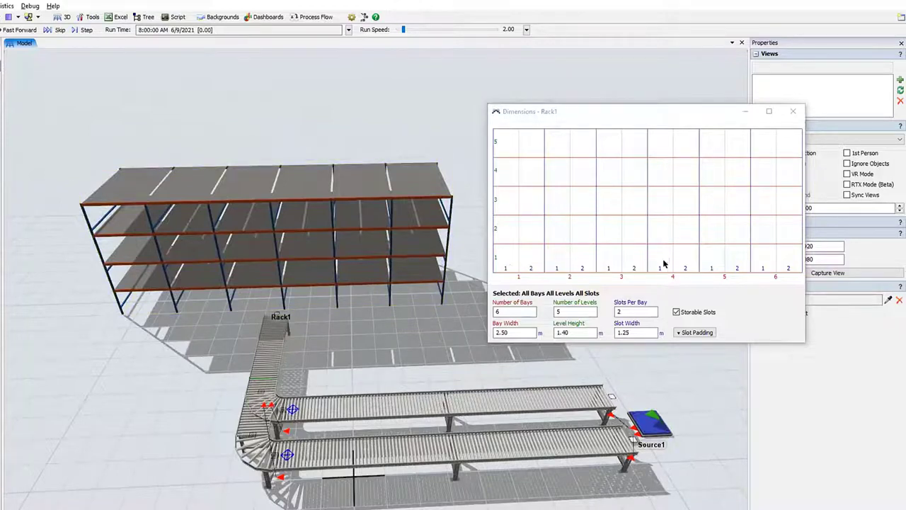
Set the slots per bay to 3 for bay 3, level 1 of the rack.
click(289, 241)
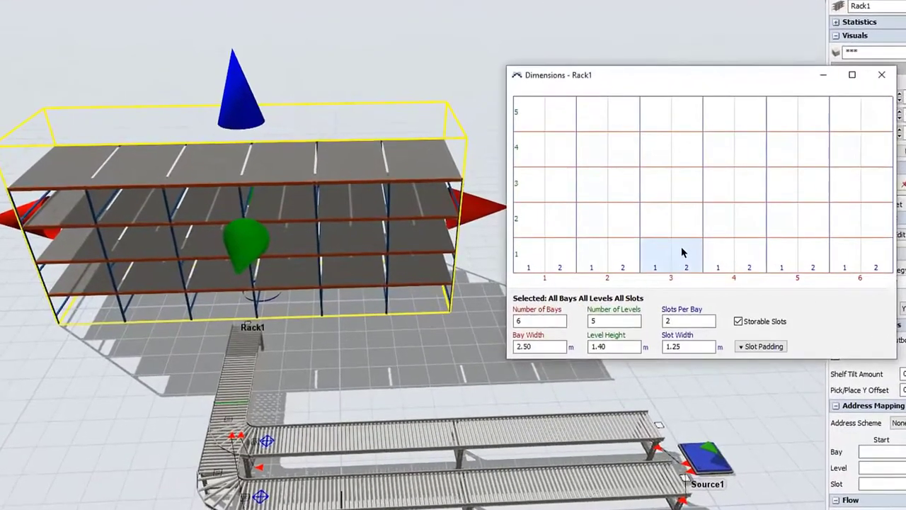
click(683, 253)
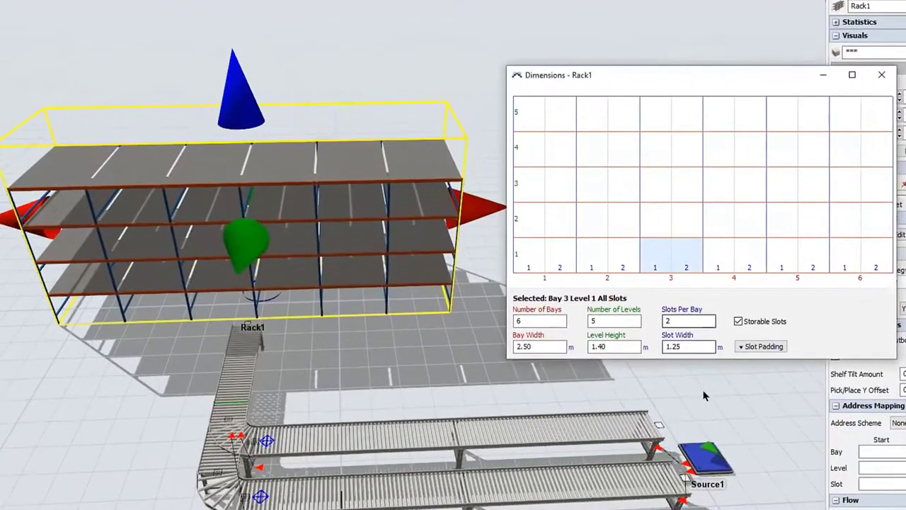
double_click(676, 321)
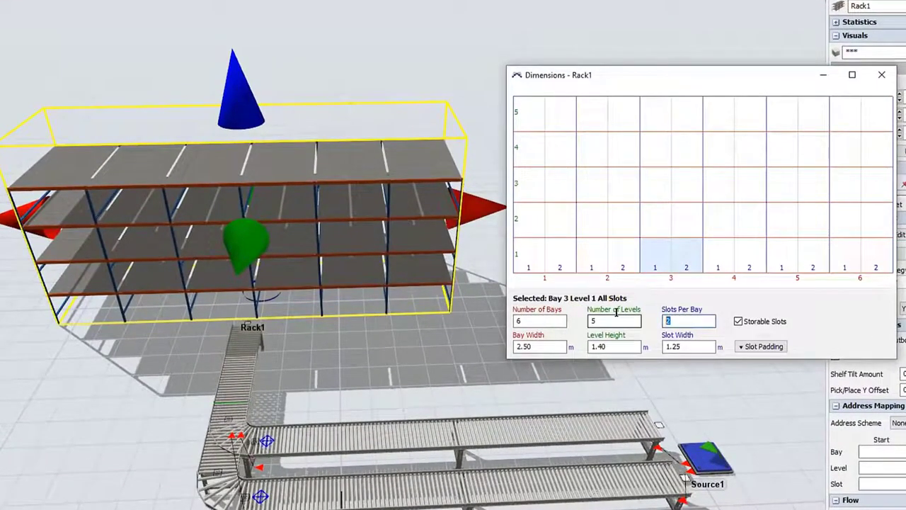
text(3)
key(Return)
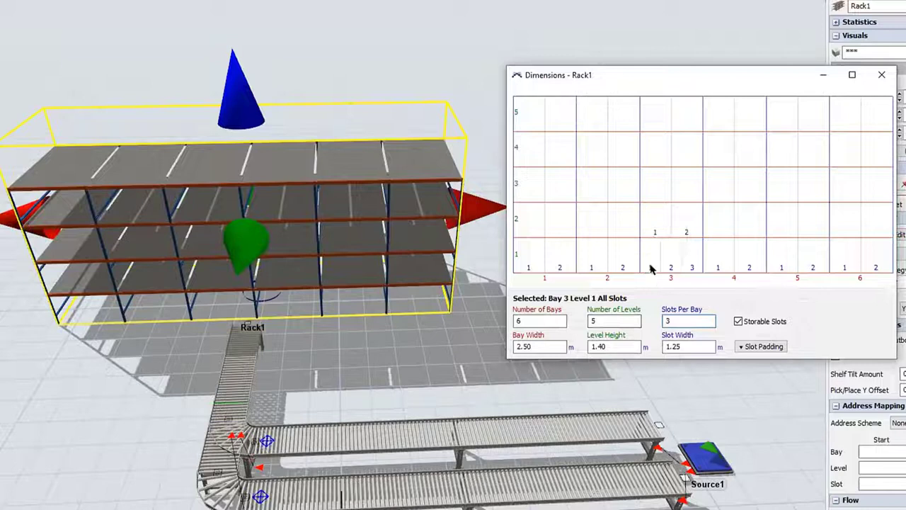
Inspect the individual slots along level 1, from bay 1 to the first slot of bay 5.
click(529, 259)
click(560, 258)
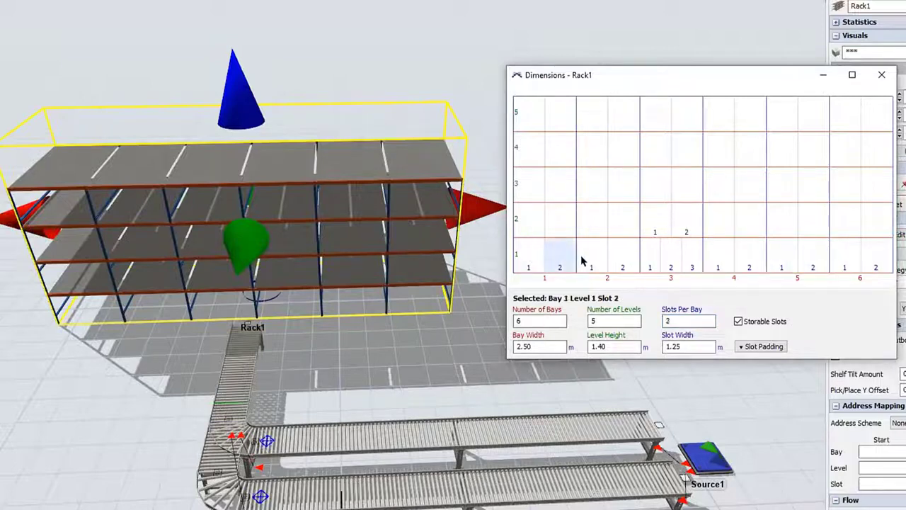
click(592, 256)
click(630, 253)
click(650, 256)
click(671, 254)
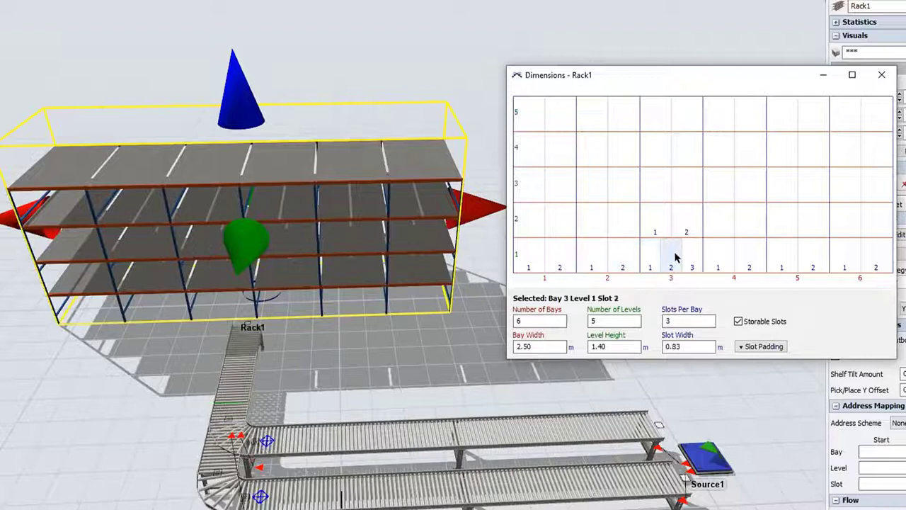
click(693, 256)
click(717, 256)
click(749, 257)
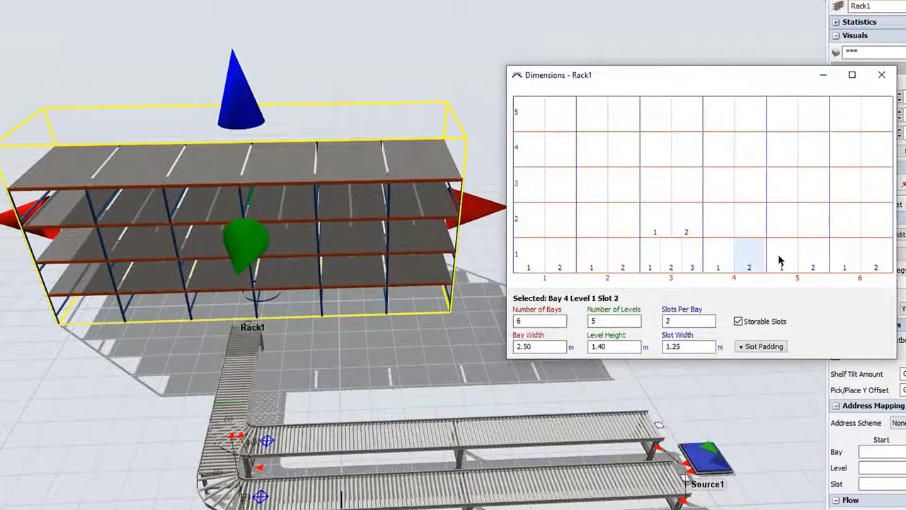
click(782, 258)
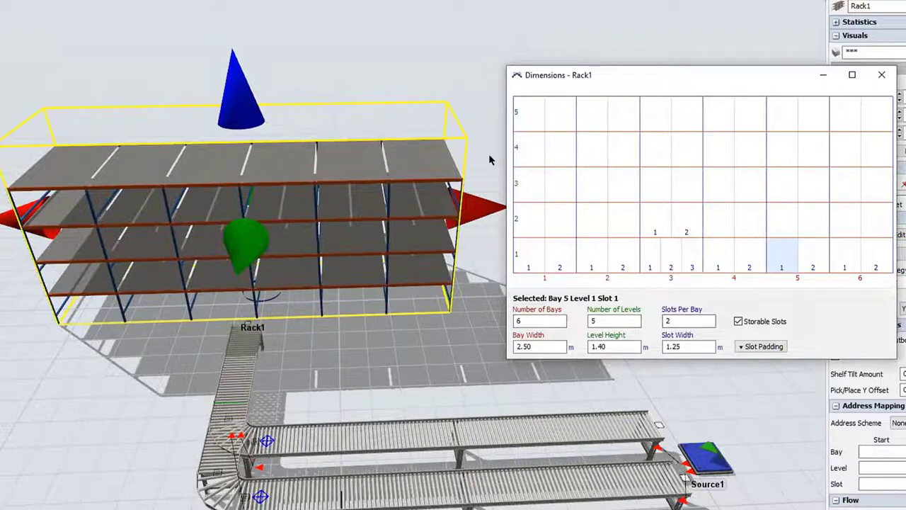
Set the slots per bay to 1 for all bays and levels of the rack.
click(768, 281)
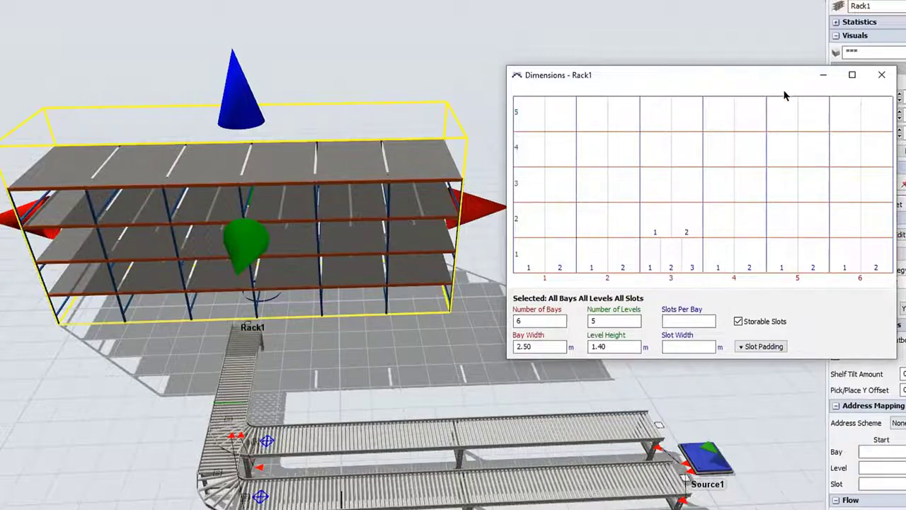
click(690, 320)
text(1)
click(759, 298)
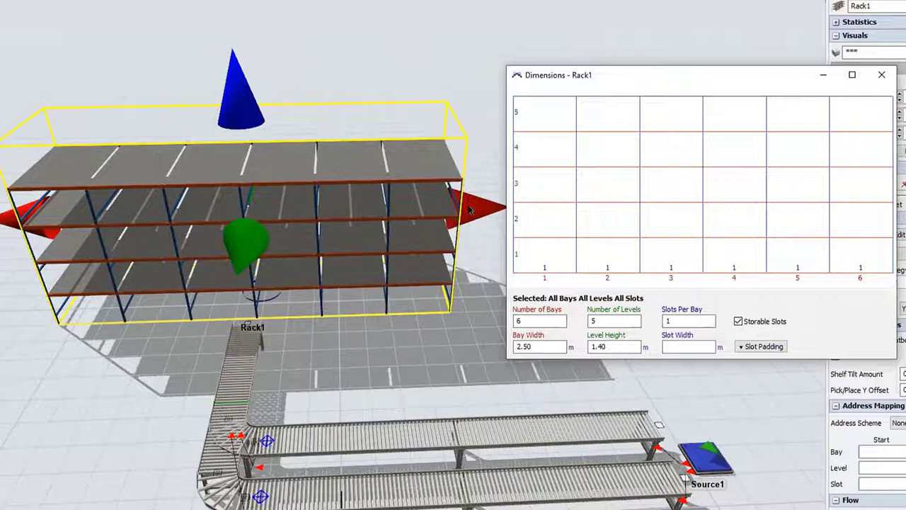
Set the slots per bay to 3 for bay 1, level 2 of the rack.
click(549, 251)
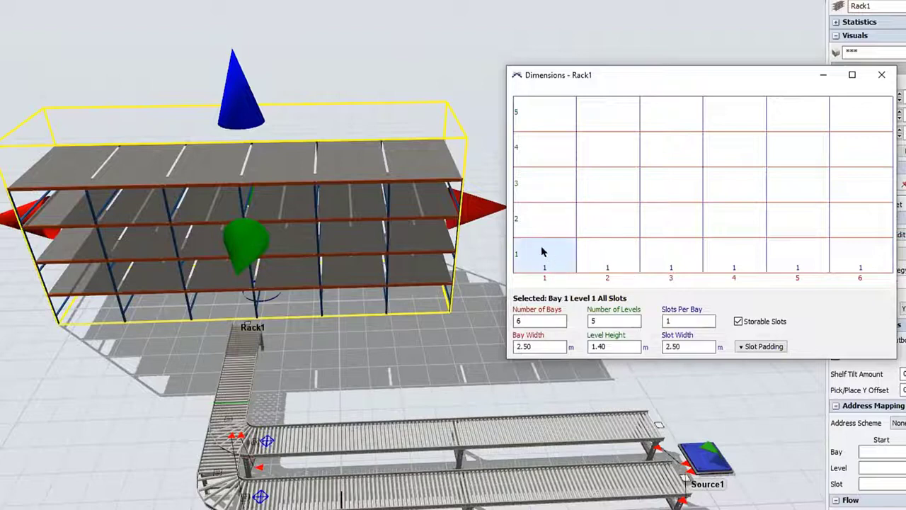
click(552, 213)
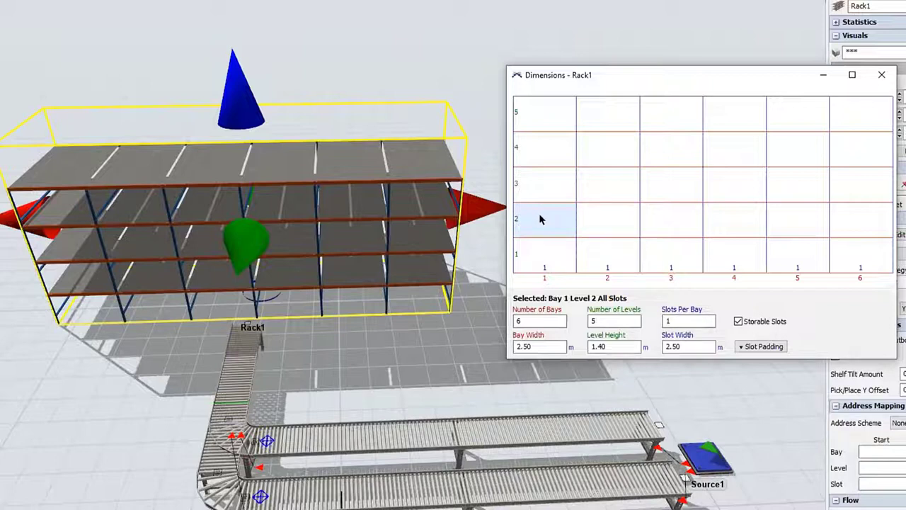
double_click(670, 322)
text(3)
click(652, 289)
Connect the exit end of the conveyor beside the rack to Rack1.
right_drag(365, 343, 377, 340)
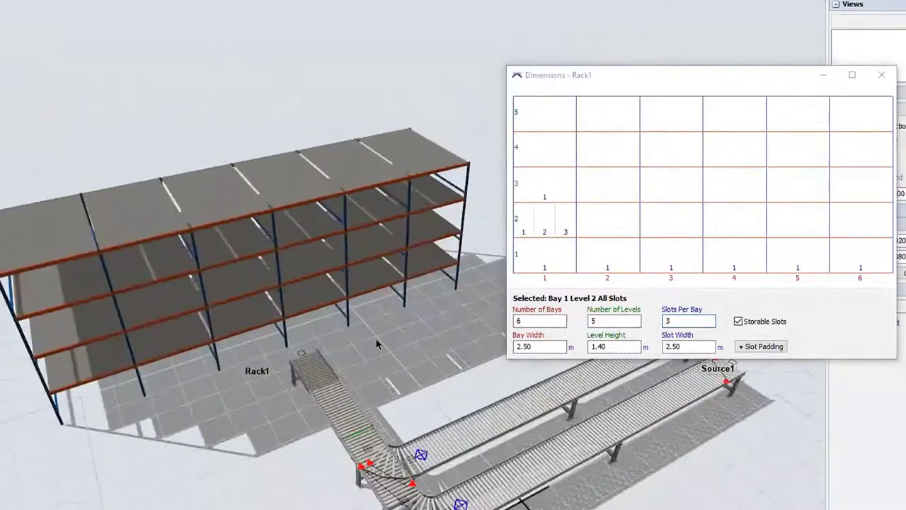
drag(436, 360, 337, 307)
right_drag(336, 307, 305, 307)
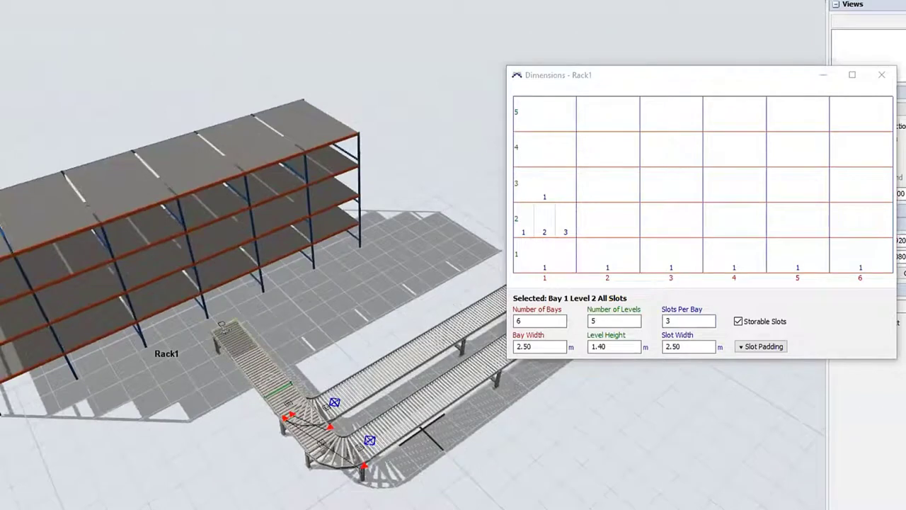
click(222, 326)
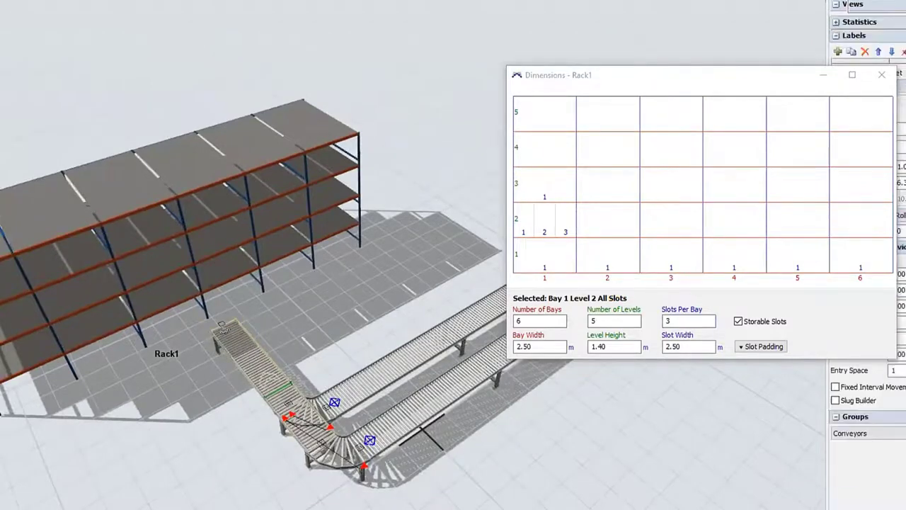
click(193, 286)
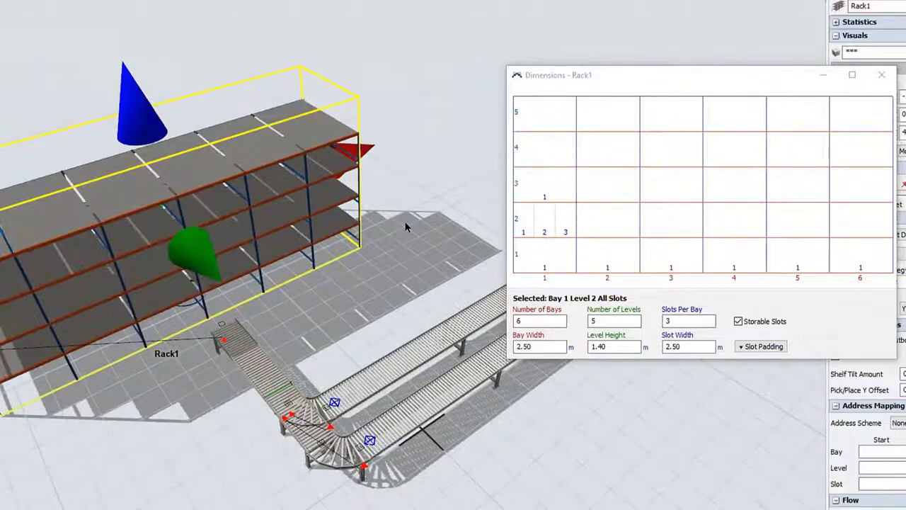
Run the model at a run speed of 8.00 and watch boxes being stored in bay 1, level 1 of the rack.
right_drag(358, 309, 282, 287)
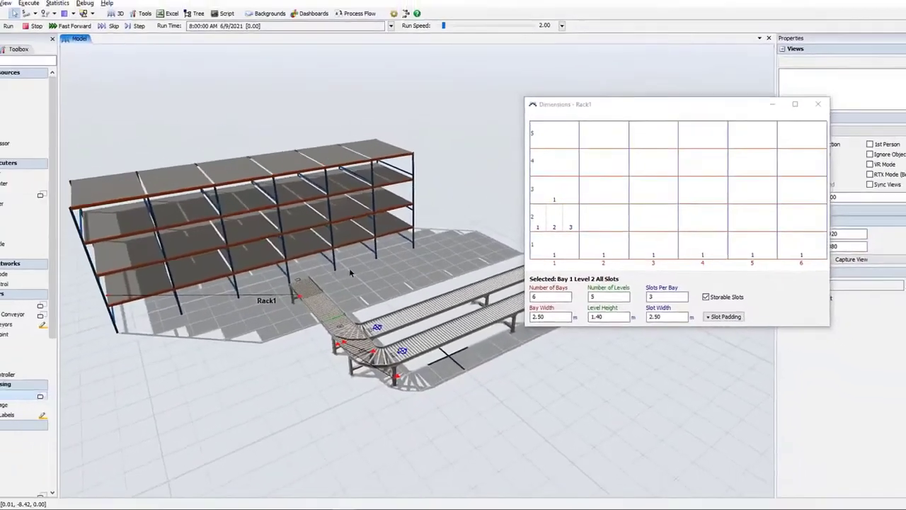
drag(281, 287, 364, 277)
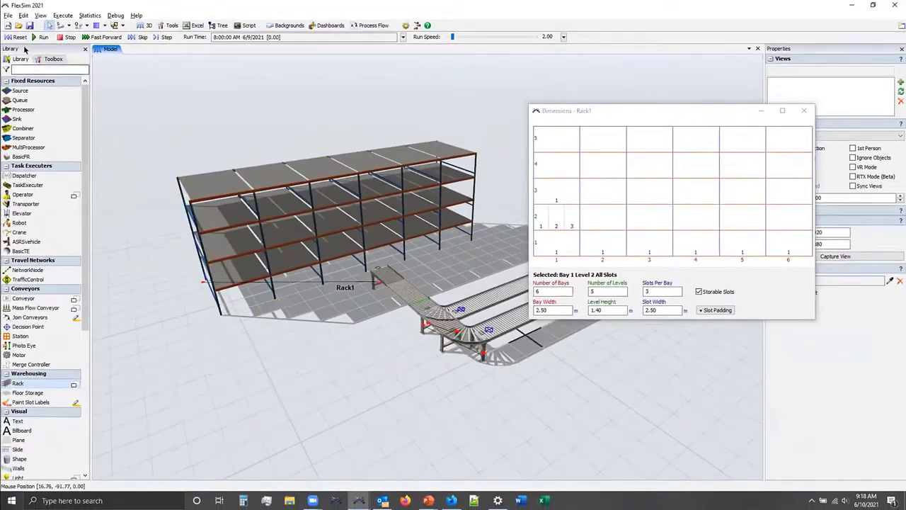
click(41, 37)
click(357, 256)
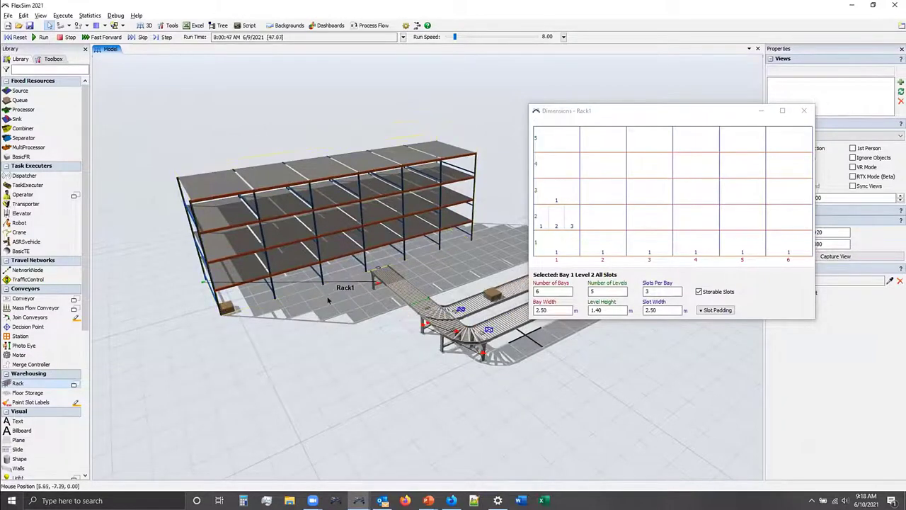
drag(328, 300, 377, 305)
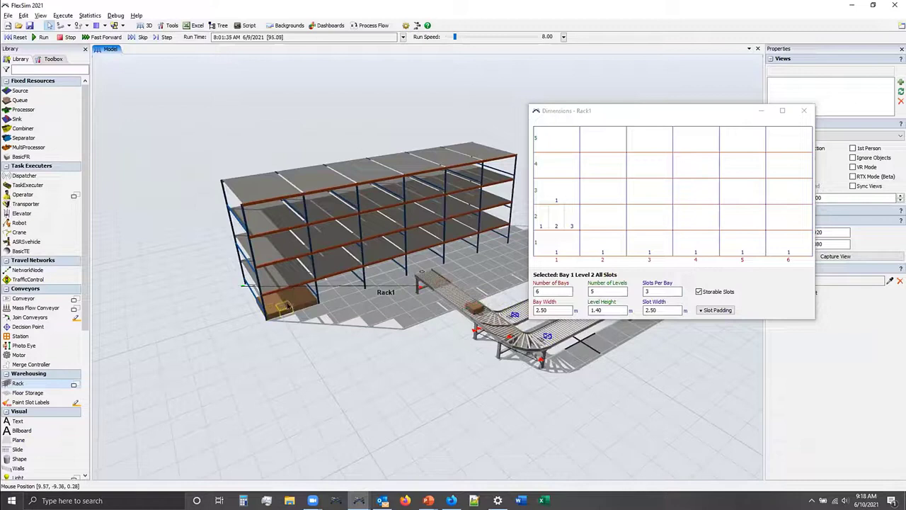
right_drag(324, 327, 321, 325)
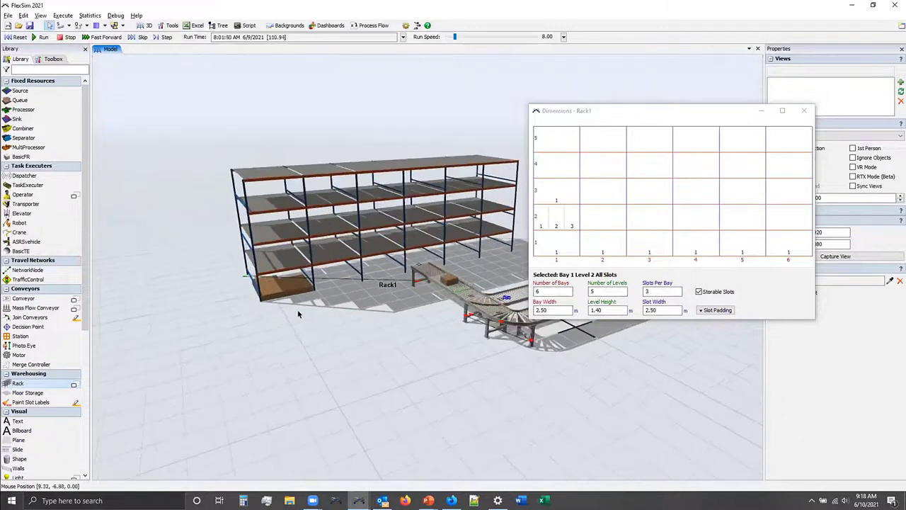
drag(298, 311, 320, 327)
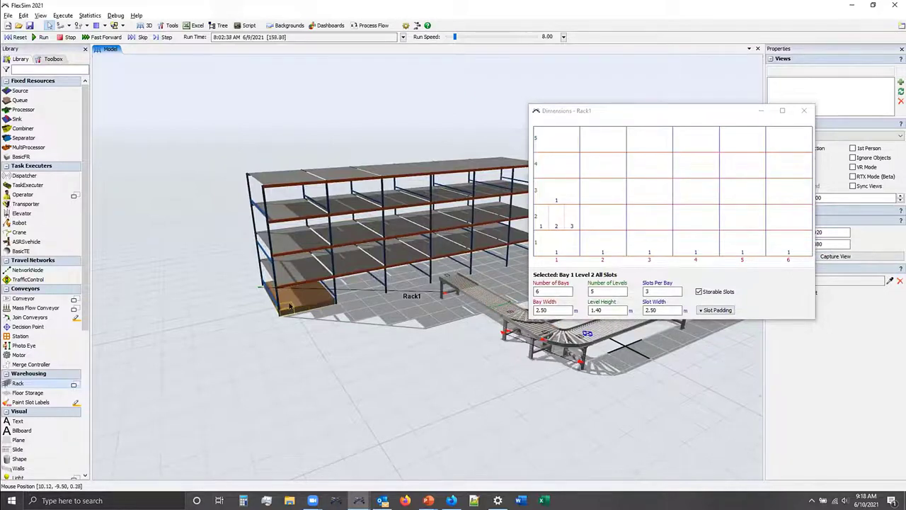
right_drag(289, 304, 315, 303)
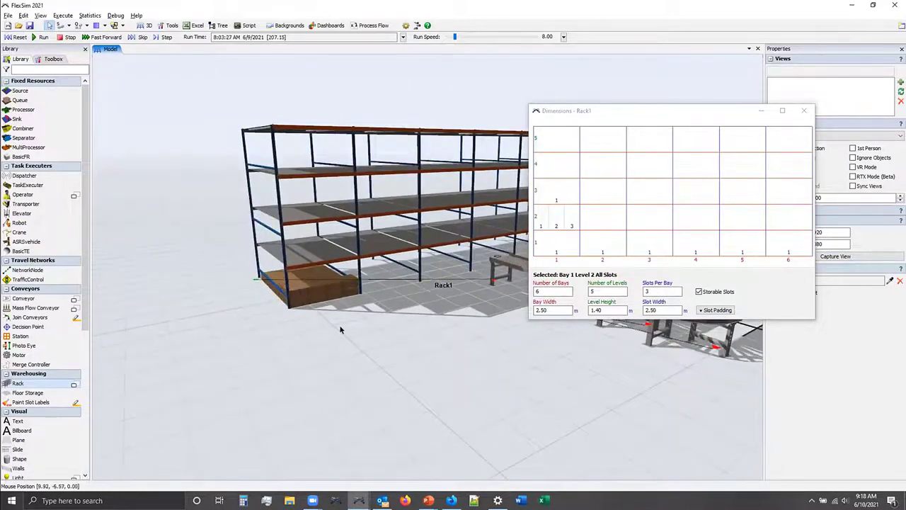
Raise the run speed to 32.00 while bay 1, level 1 fills, and slow it to 4.00 when that slot is nearly full.
click(328, 290)
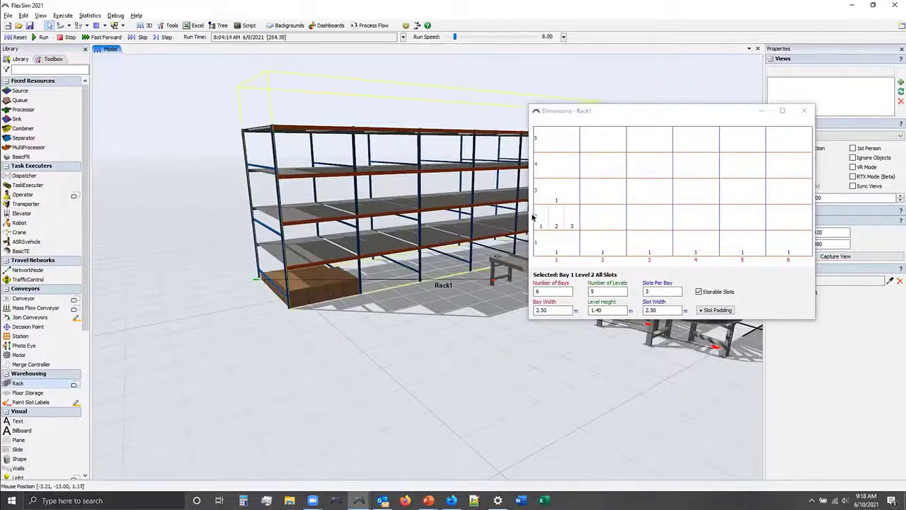
click(348, 321)
right_drag(348, 318, 350, 322)
click(298, 281)
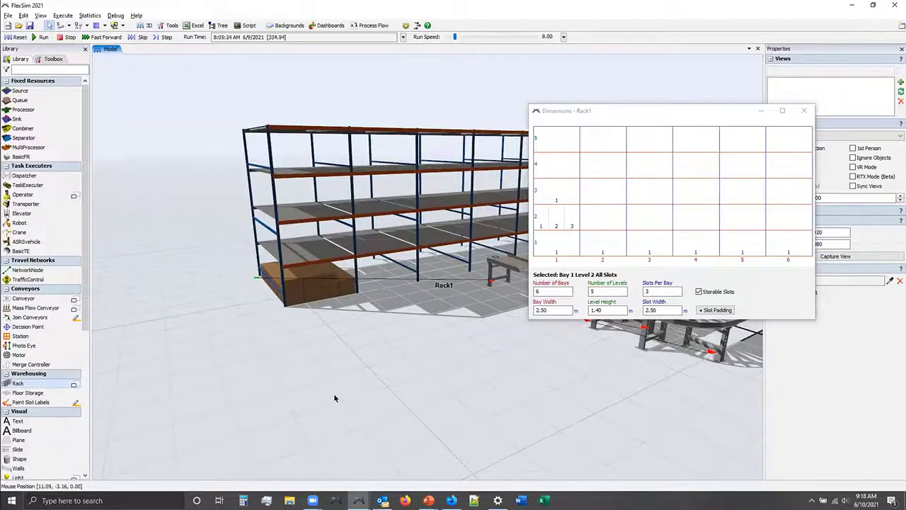
right_drag(324, 336, 328, 336)
key(ctrl+Up)
key(ctrl+Up)
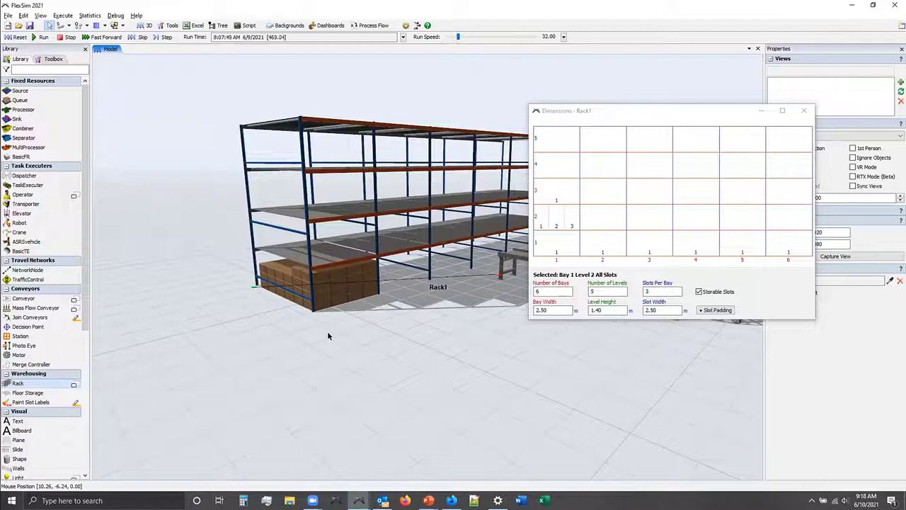
key(ctrl+Down)
key(ctrl+Down)
key(ctrl+Down)
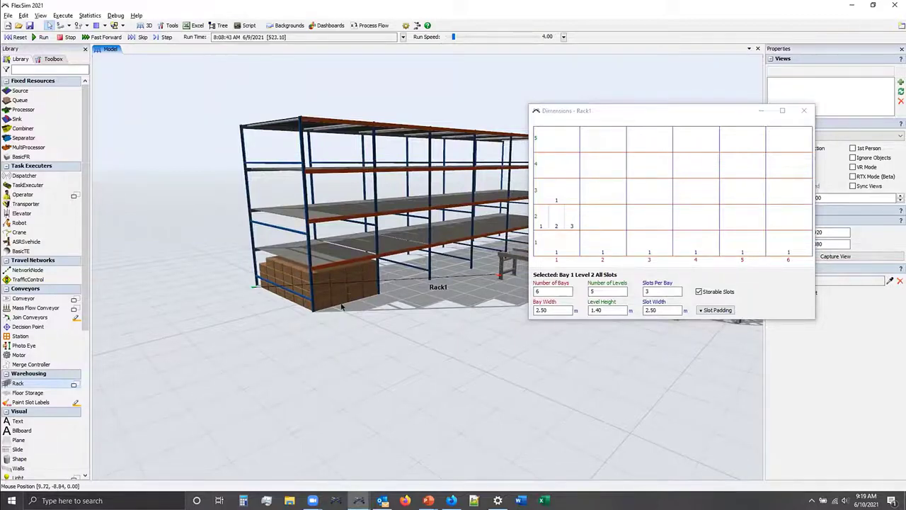
Examine up close how the boxes stack in bay 1 on levels 1 and 2 of the rack.
scroll(341, 306, up, 5)
right_drag(370, 323, 325, 237)
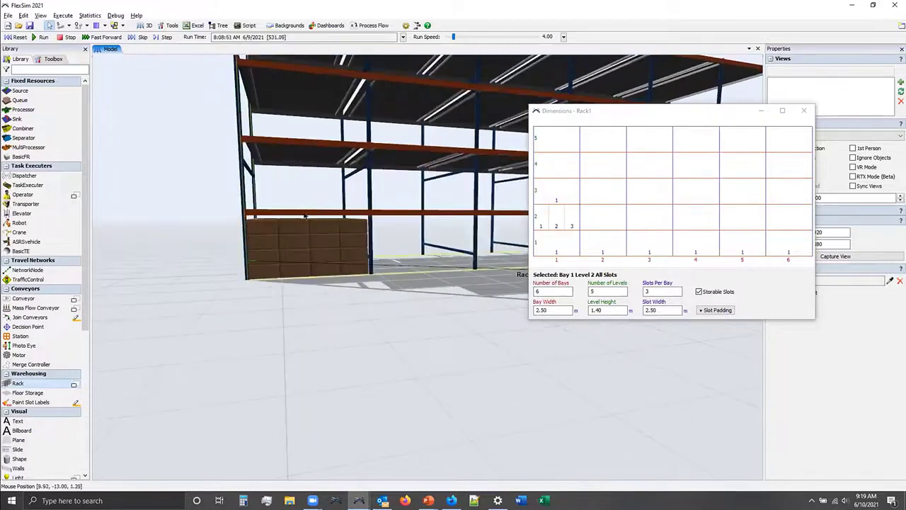
right_drag(368, 301, 374, 312)
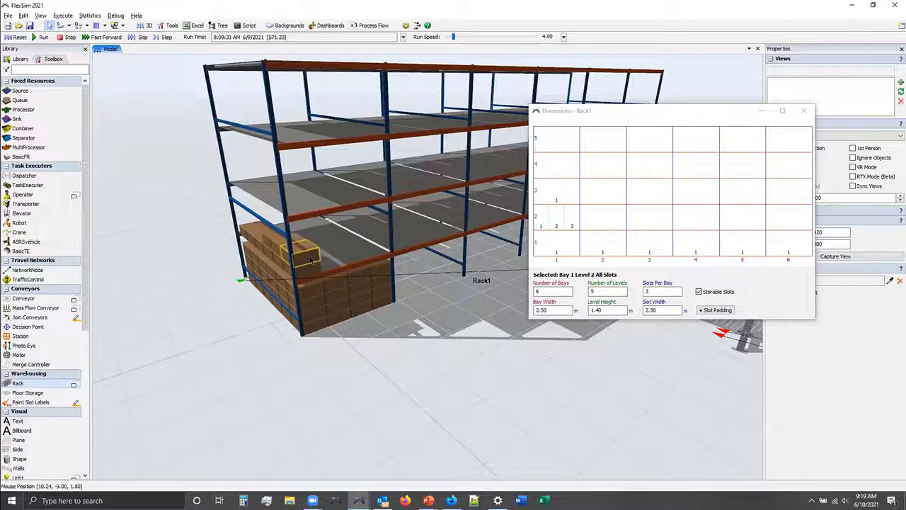
right_drag(310, 261, 348, 319)
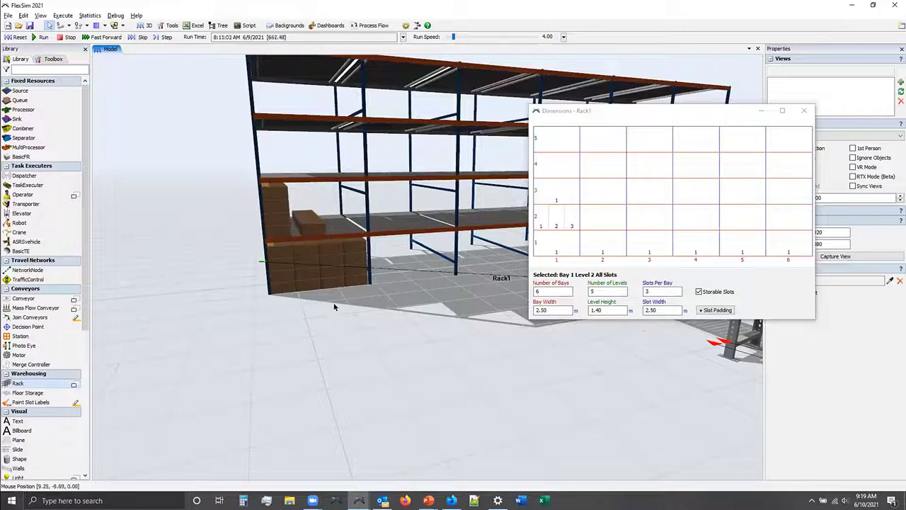
scroll(322, 301, up, 5)
right_drag(317, 377, 477, 390)
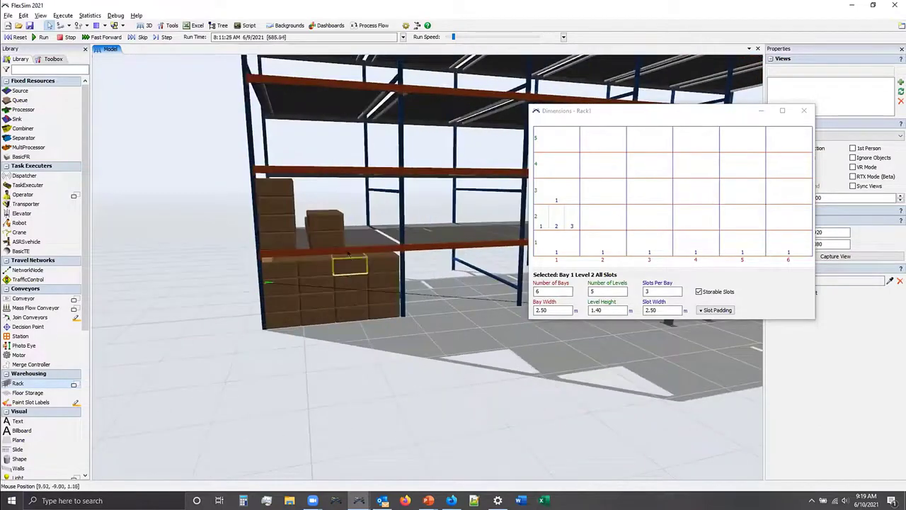
Compare the slot width of bay 1, level 2 with the size of a box stored in its middle slot.
click(538, 225)
click(569, 225)
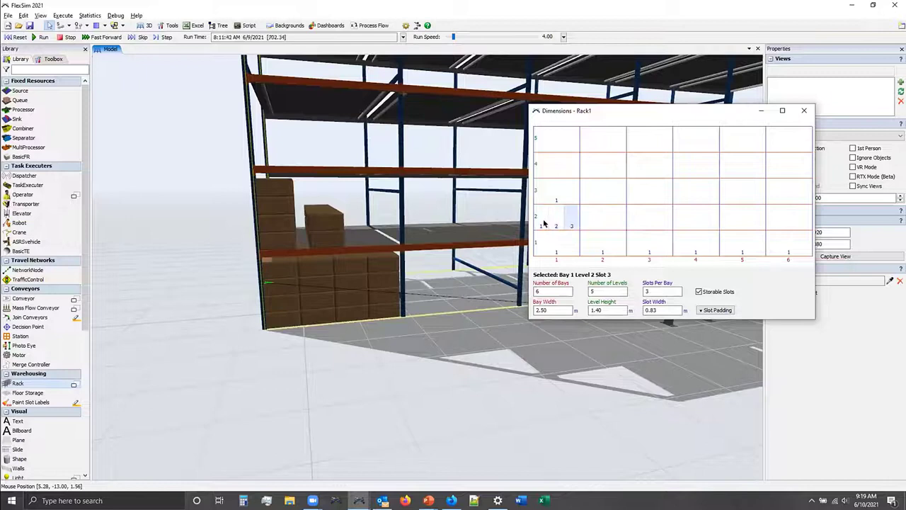
click(545, 224)
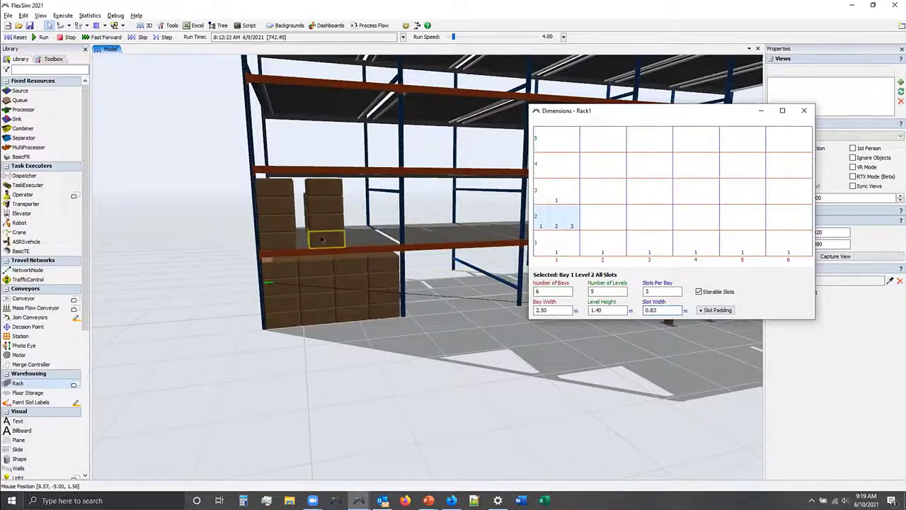
drag(627, 112, 468, 267)
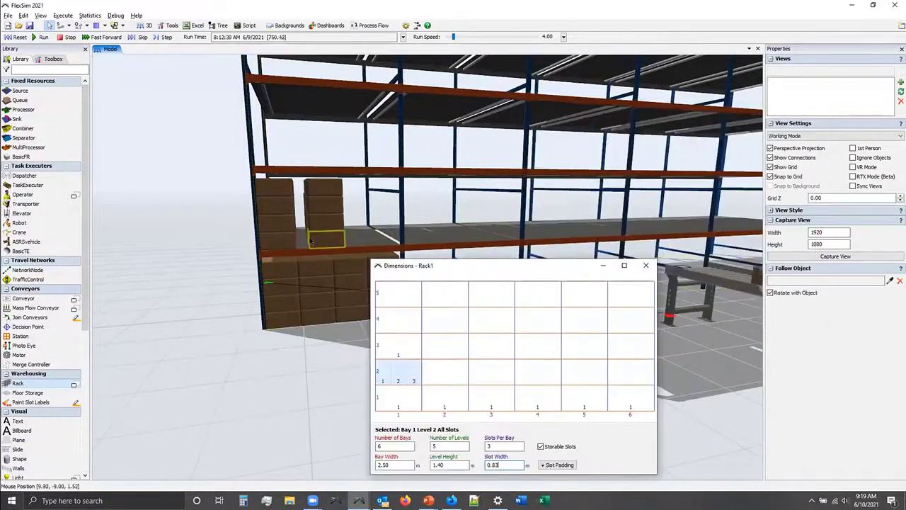
click(326, 240)
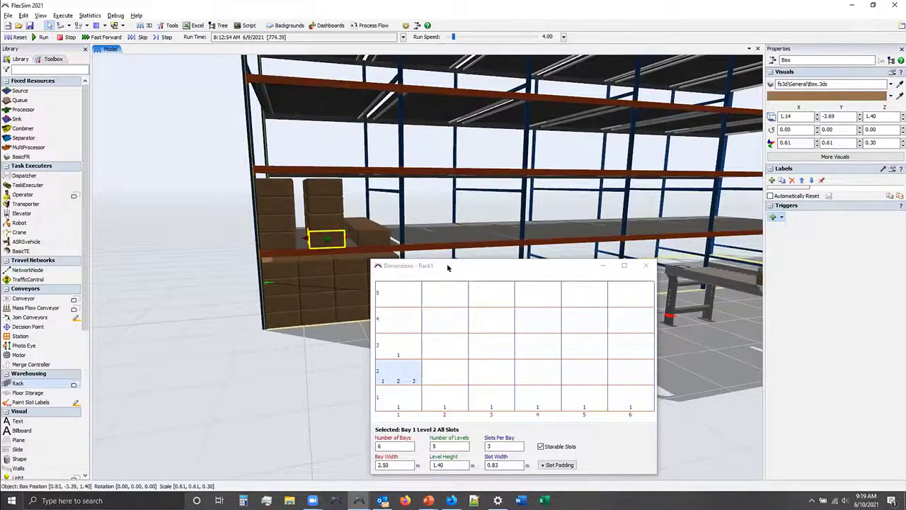
drag(448, 264, 492, 239)
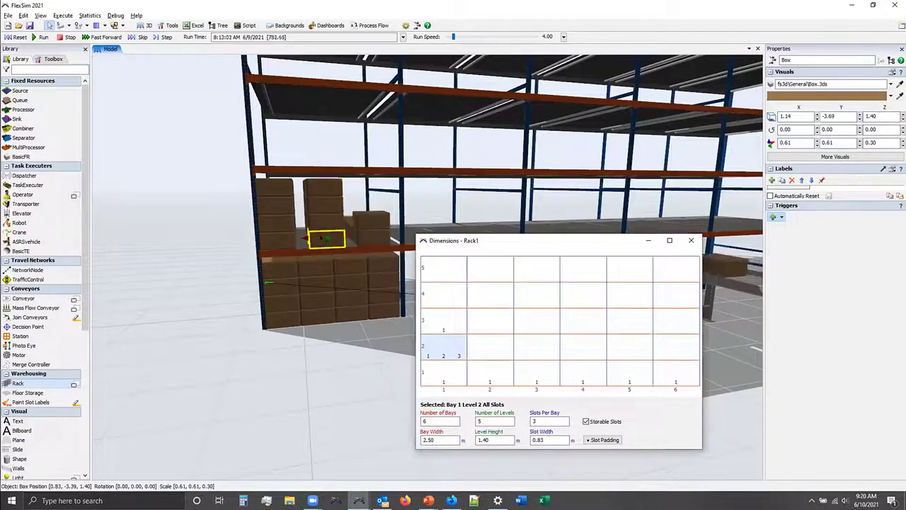
click(540, 439)
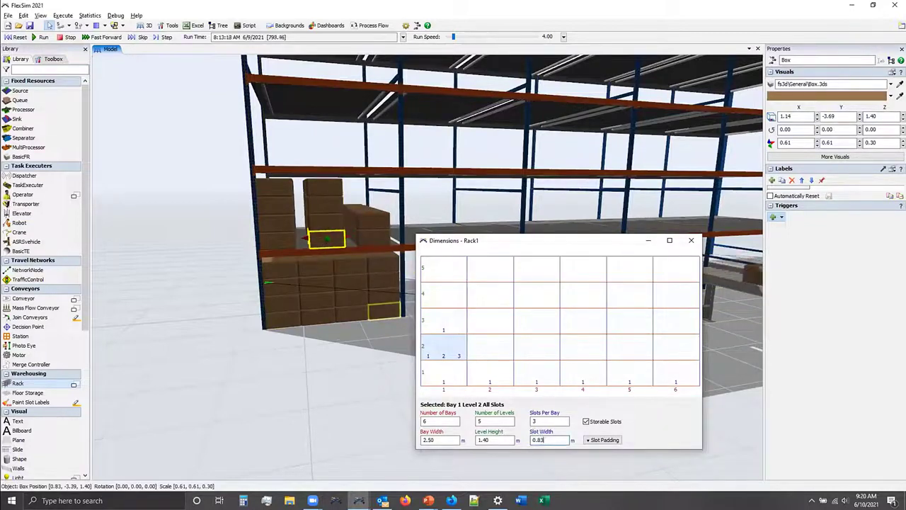
Move the dimensions editor clear of the filled bay 1 and show its slot padding settings.
right_drag(350, 355, 378, 332)
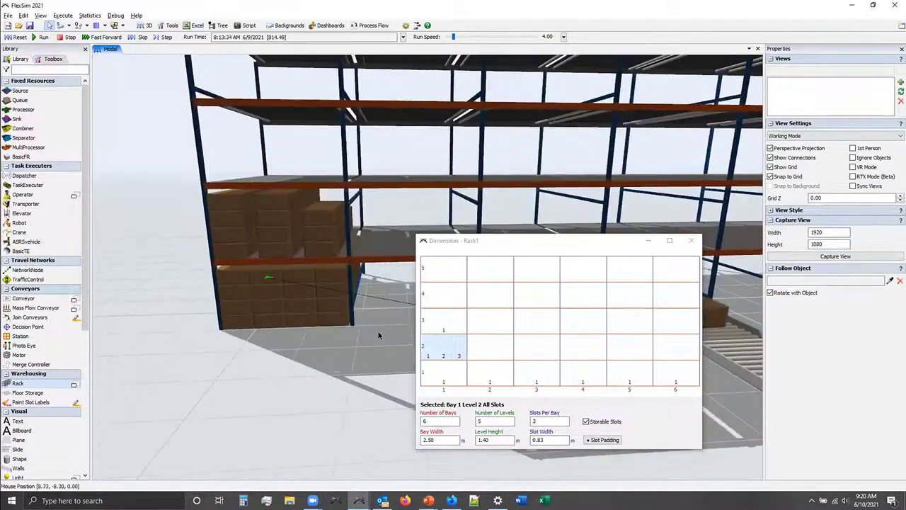
scroll(357, 349, down, 5)
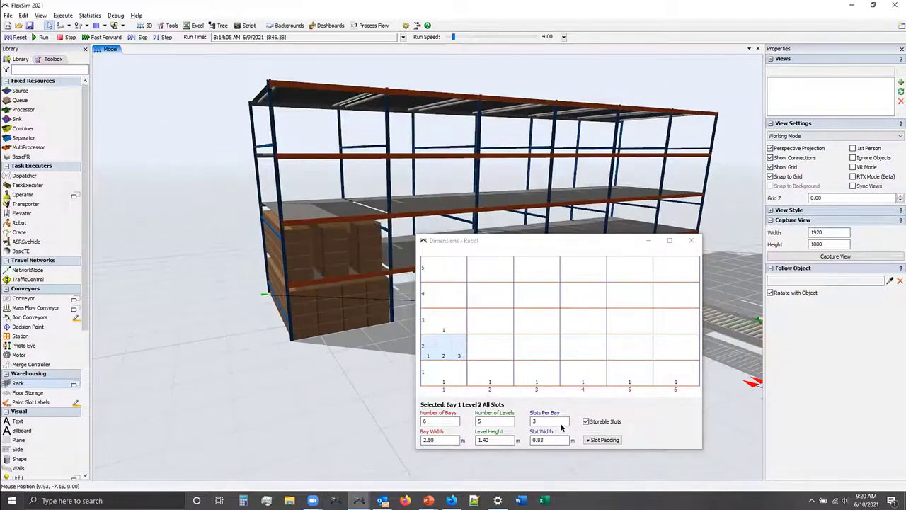
drag(473, 239, 526, 178)
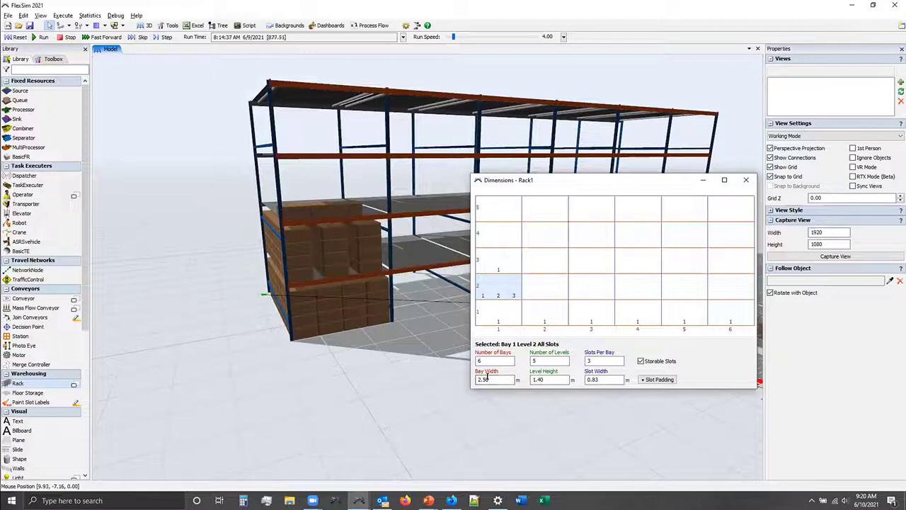
right_drag(390, 330, 386, 339)
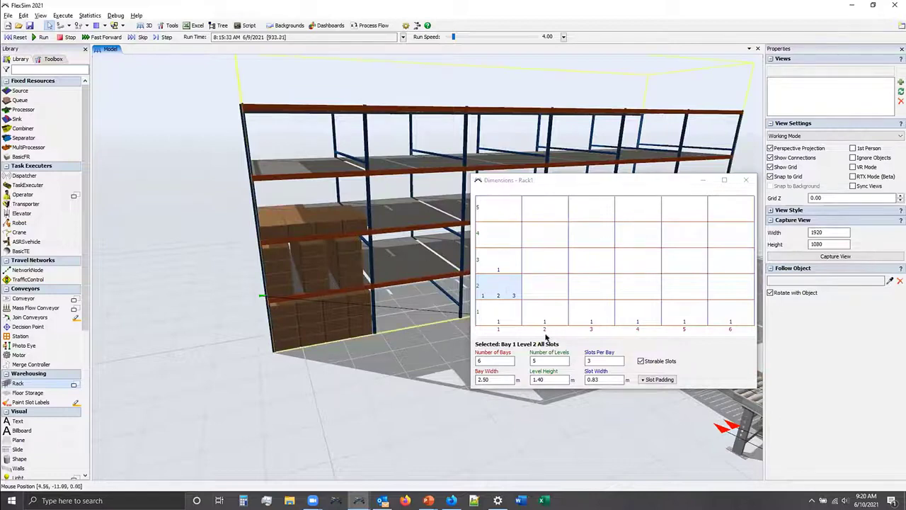
click(652, 380)
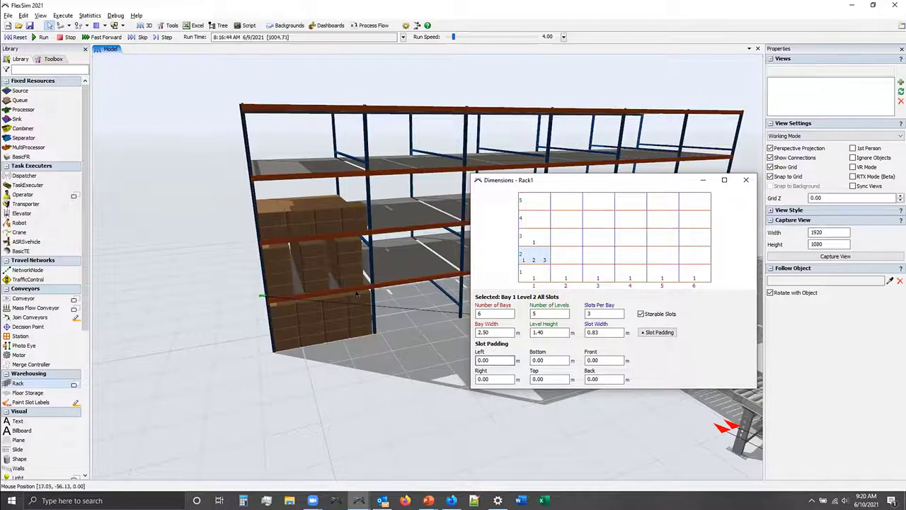
right_drag(349, 356, 347, 353)
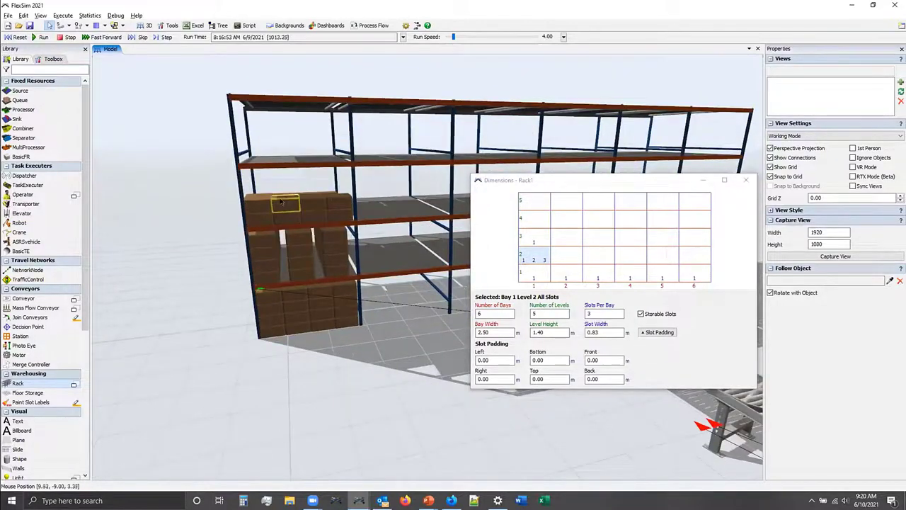
Reset the model and set the left, right and top slot padding of bay 1, level 3 to 0.3 m.
click(19, 37)
click(532, 233)
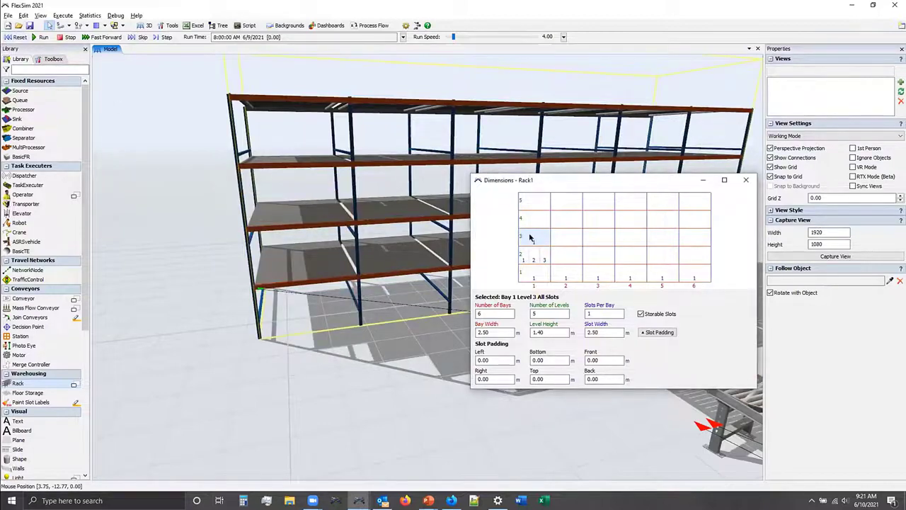
double_click(494, 359)
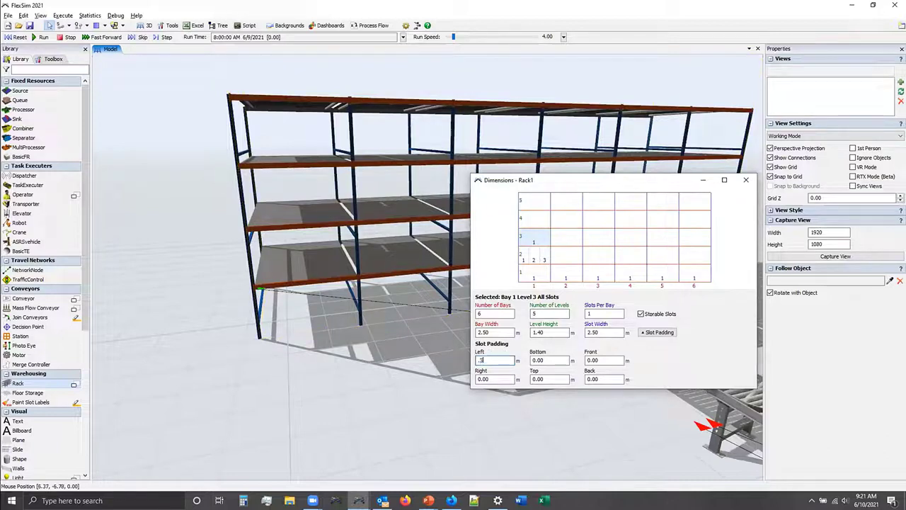
text(.3)
double_click(482, 378)
drag(753, 384, 861, 456)
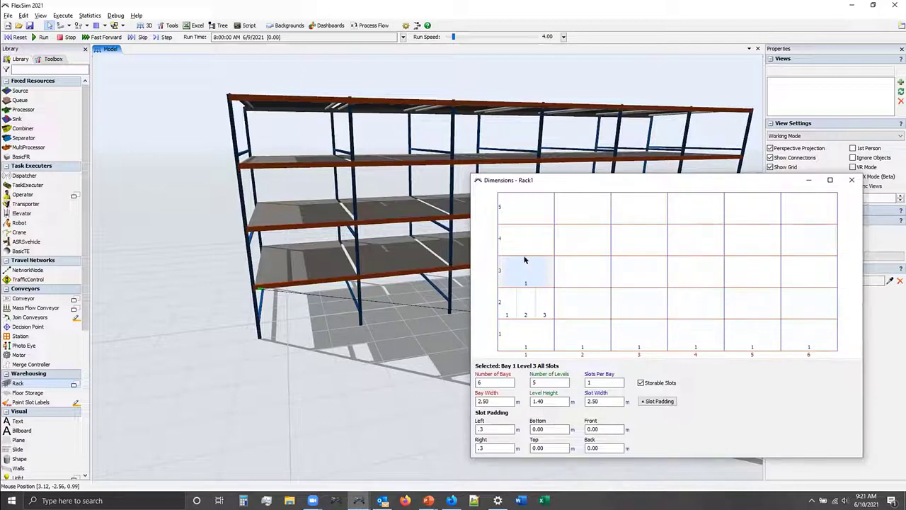
click(539, 444)
double_click(539, 444)
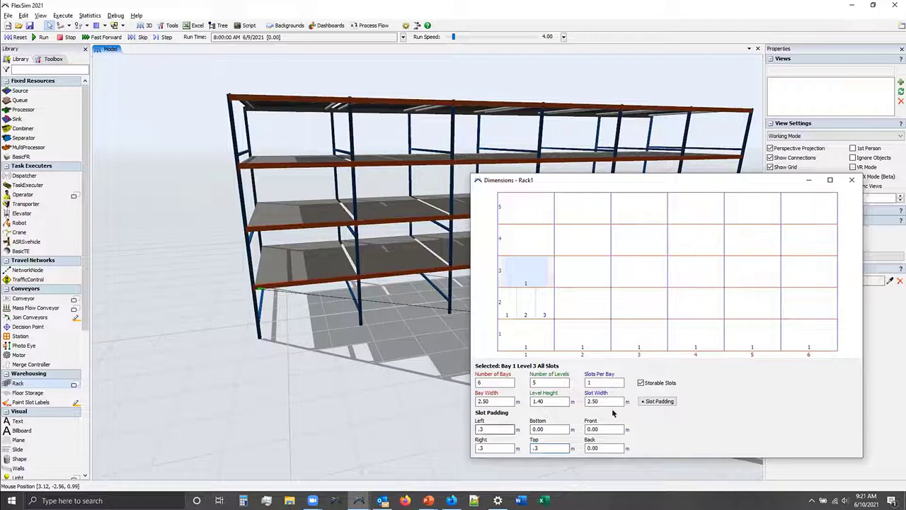
click(687, 421)
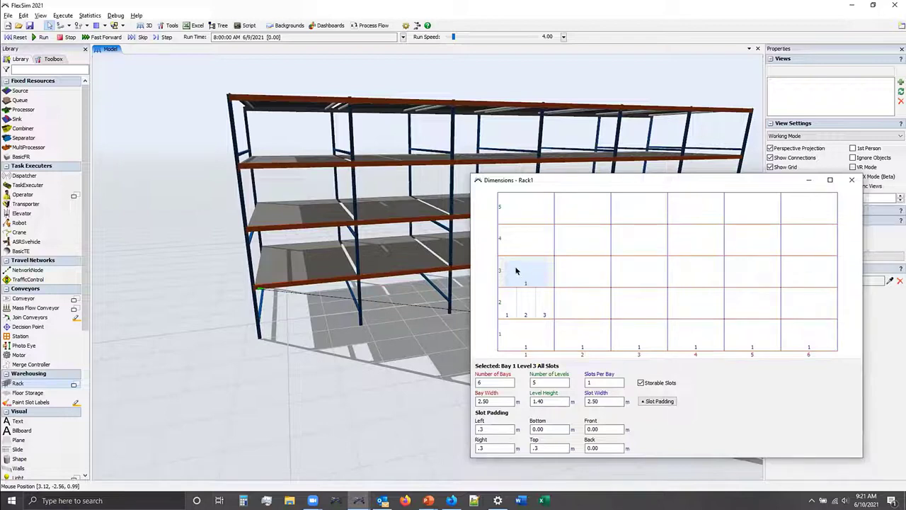
click(516, 271)
Reset and run the model, raising the run speed to 1024 while the levels of bay 1 fill with boxes.
click(18, 39)
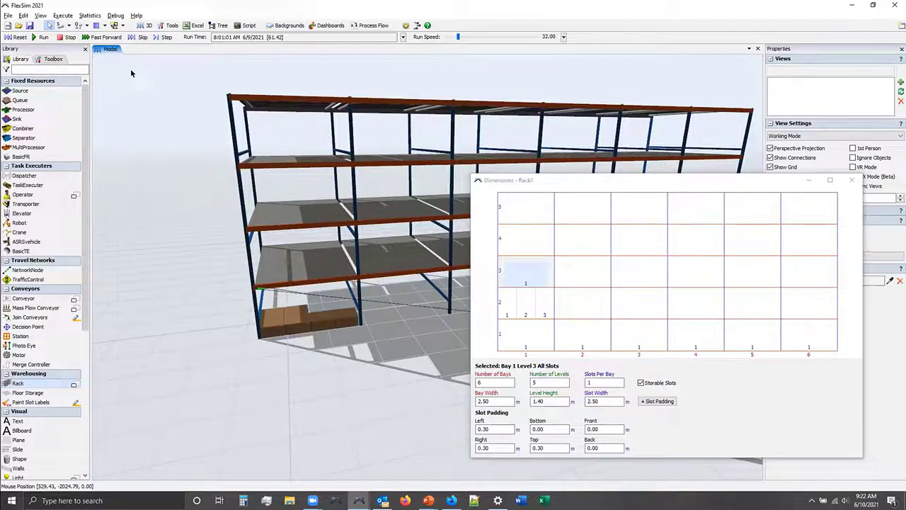
key(ctrl+Up)
key(ctrl+Up)
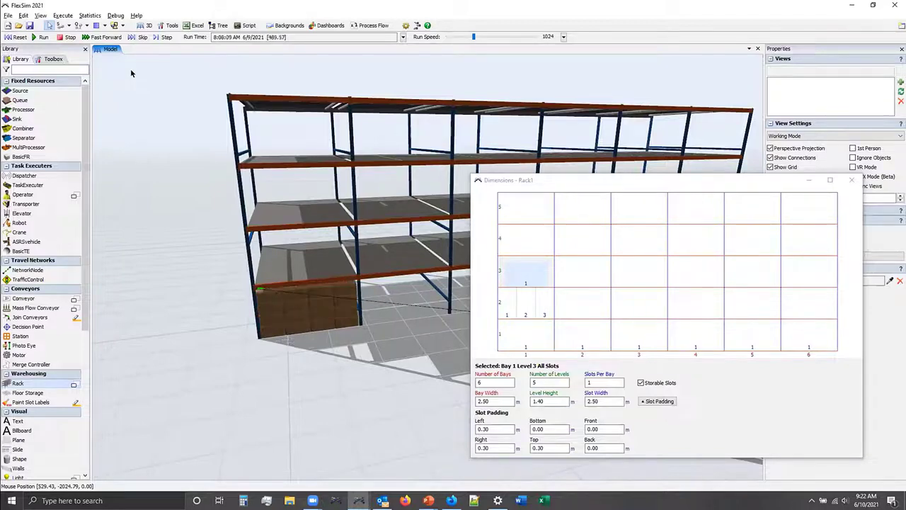
Examine the boxes stored in bay 1 from several angles, comparing the padded level 3 slot with the levels around it.
drag(356, 343, 371, 380)
right_drag(372, 381, 307, 283)
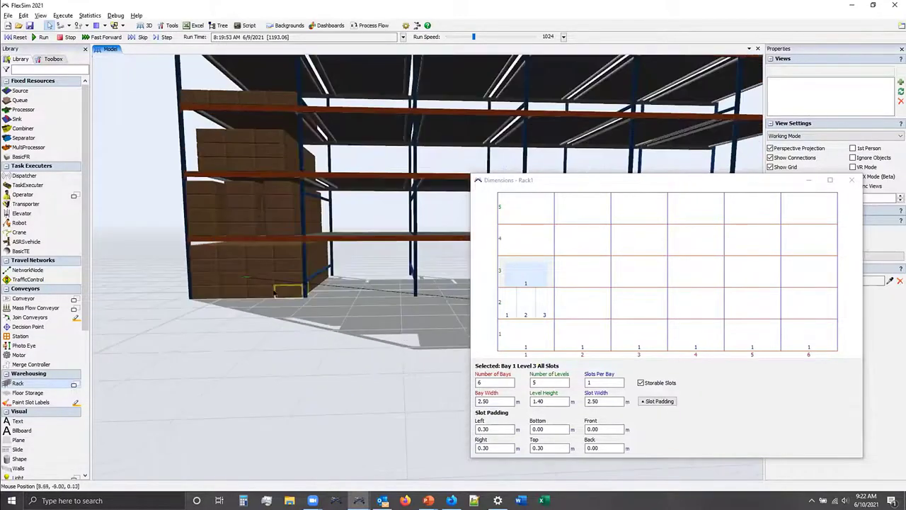
right_drag(241, 347, 251, 334)
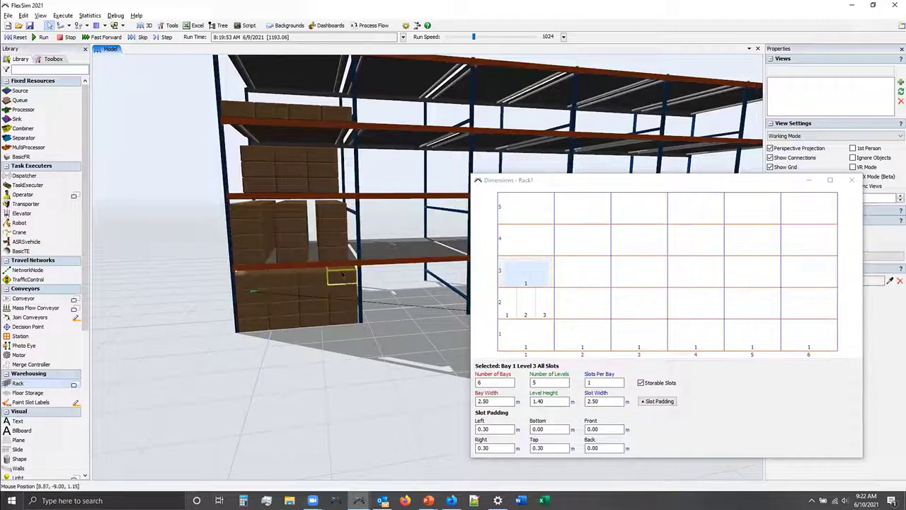
drag(299, 330, 342, 373)
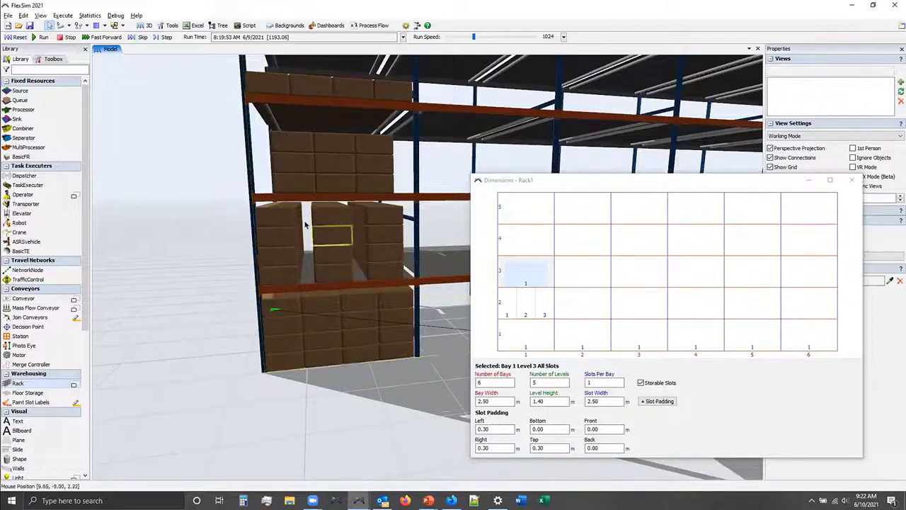
mouse_move(189, 243)
right_down()
mouse_move(197, 235)
mouse_move(211, 256)
mouse_move(184, 226)
right_up()
scroll(197, 234, down, 4)
right_click(199, 235)
scroll(183, 227, up, 1)
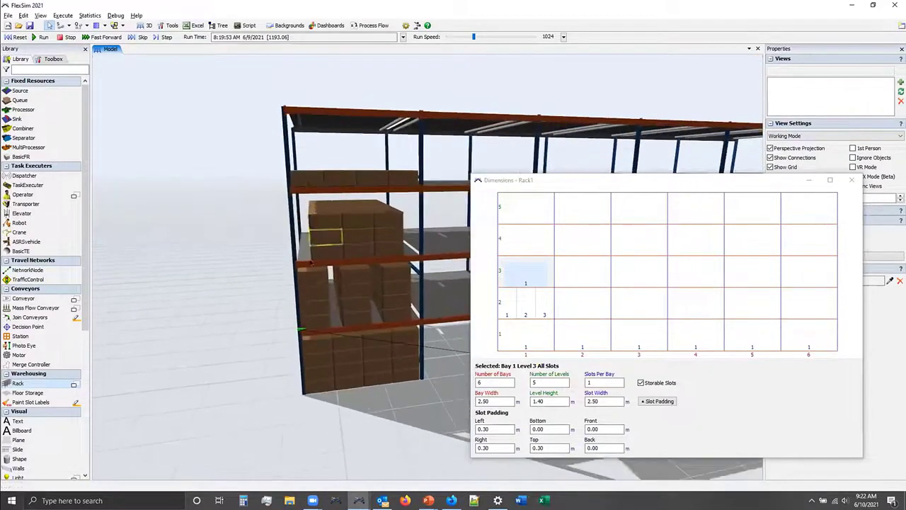
right_drag(263, 335, 262, 335)
right_click(263, 336)
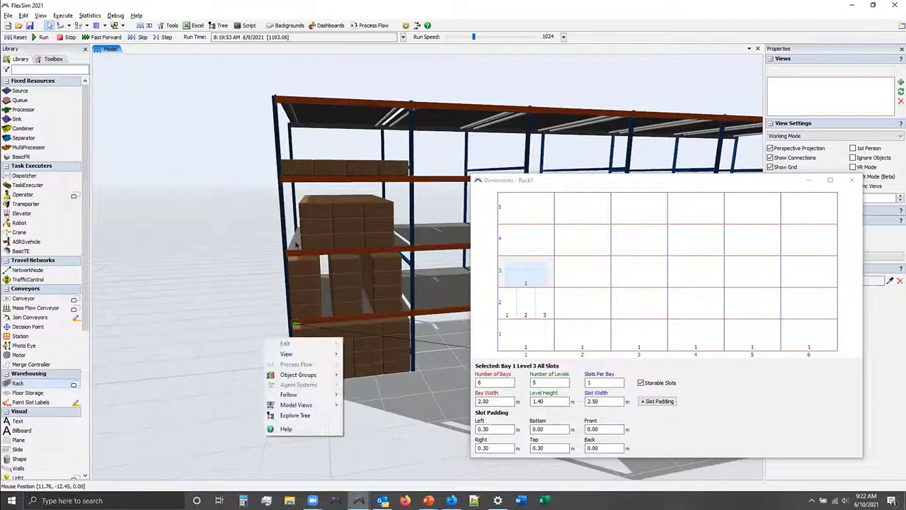
click(297, 254)
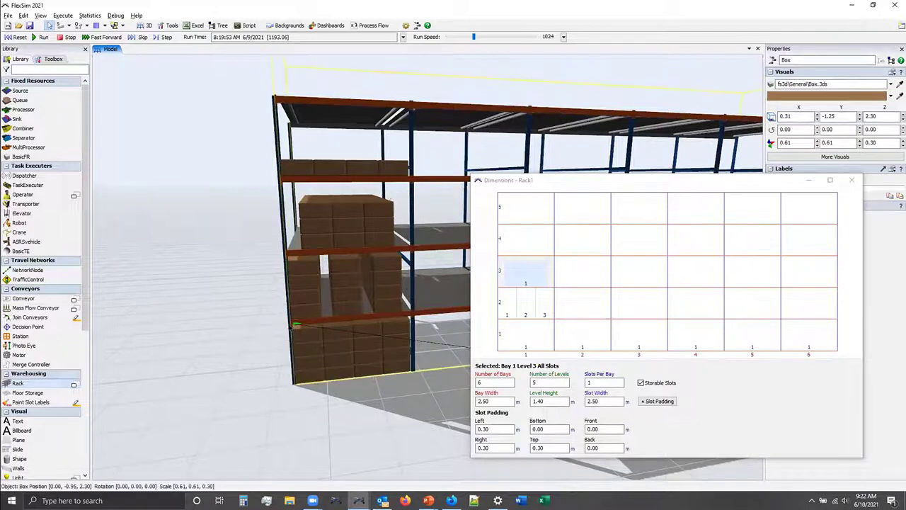
drag(265, 325, 205, 316)
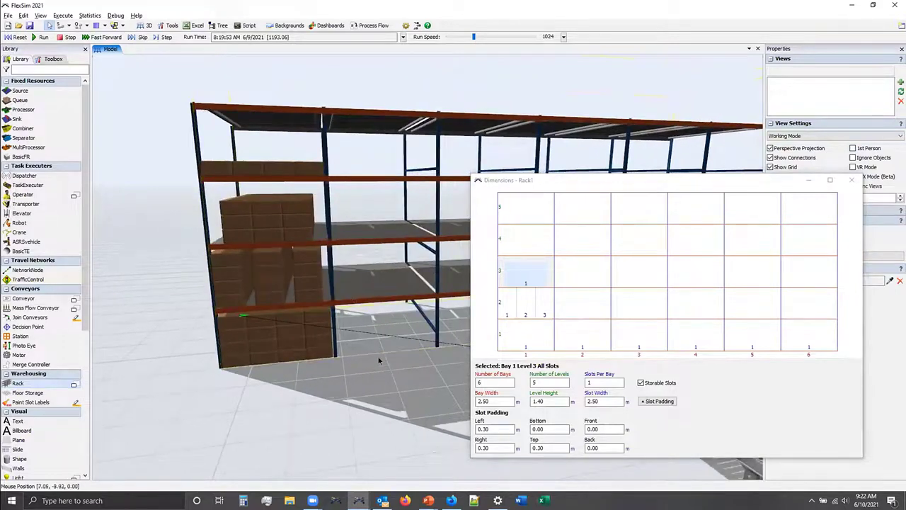
right_drag(378, 361, 395, 266)
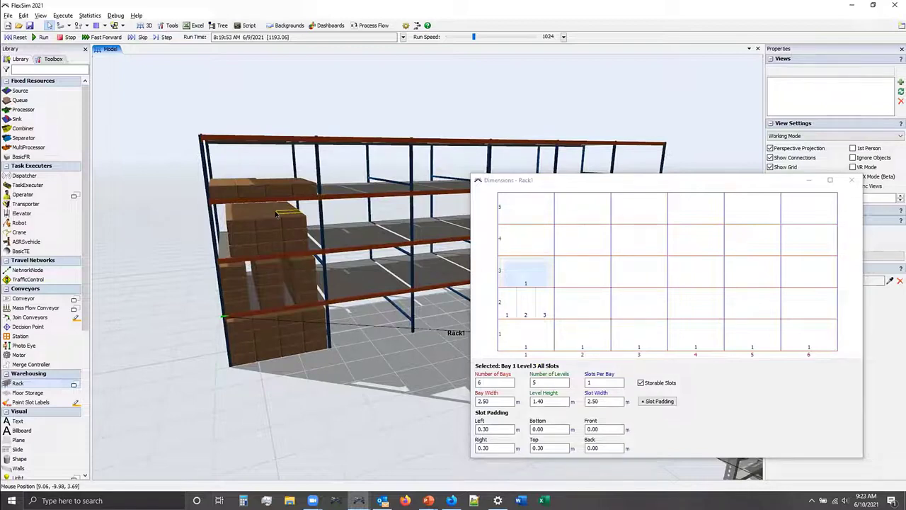
right_drag(389, 373, 266, 418)
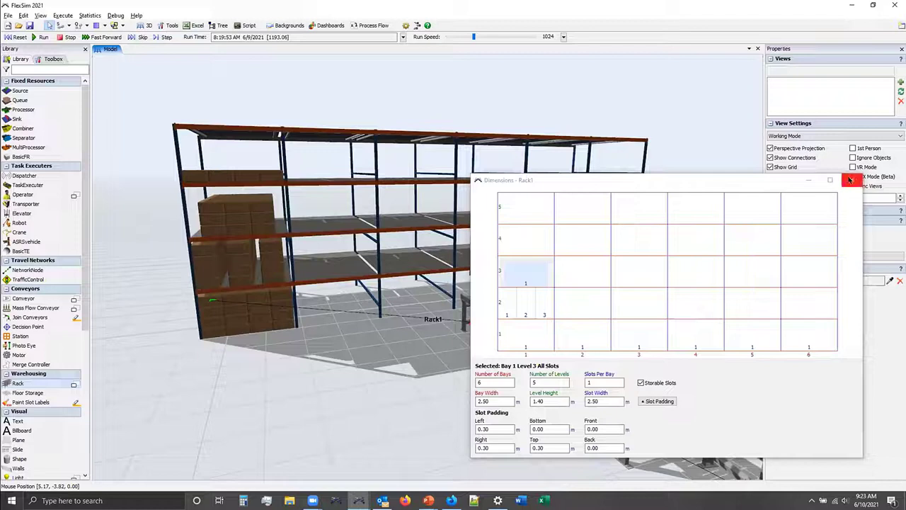
Resume the run at a speed of 61.45 and watch how boxes fill the upper levels of bay 1 and the next bay.
drag(474, 37, 455, 37)
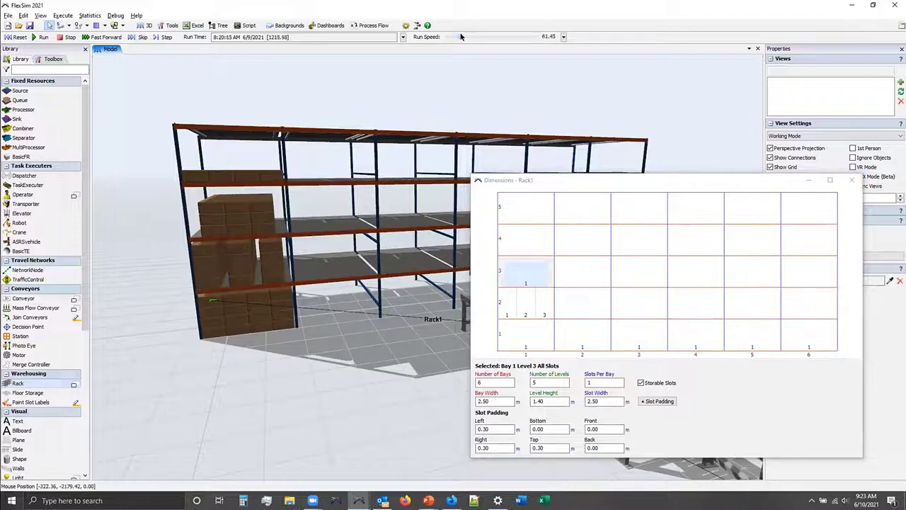
right_drag(326, 372, 266, 394)
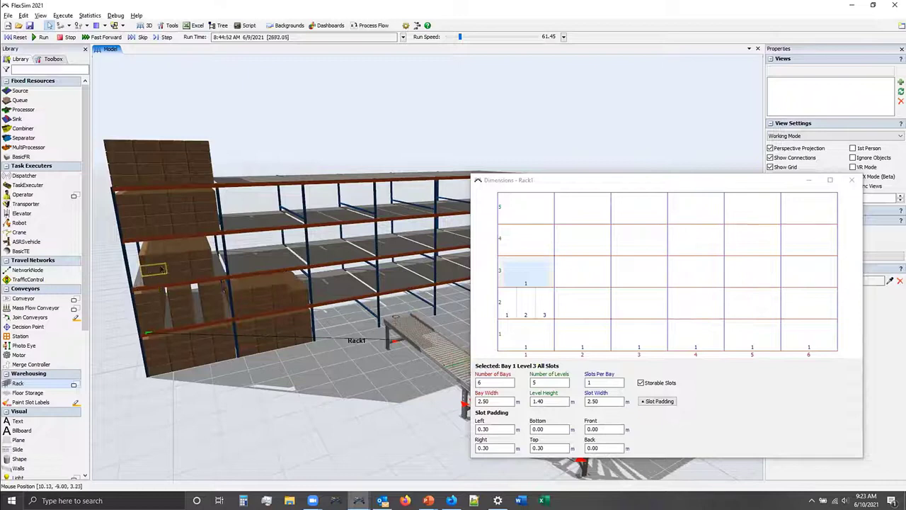
drag(321, 380, 271, 388)
mouse_move(311, 375)
right_down()
mouse_move(340, 369)
mouse_move(324, 366)
mouse_move(312, 378)
right_up()
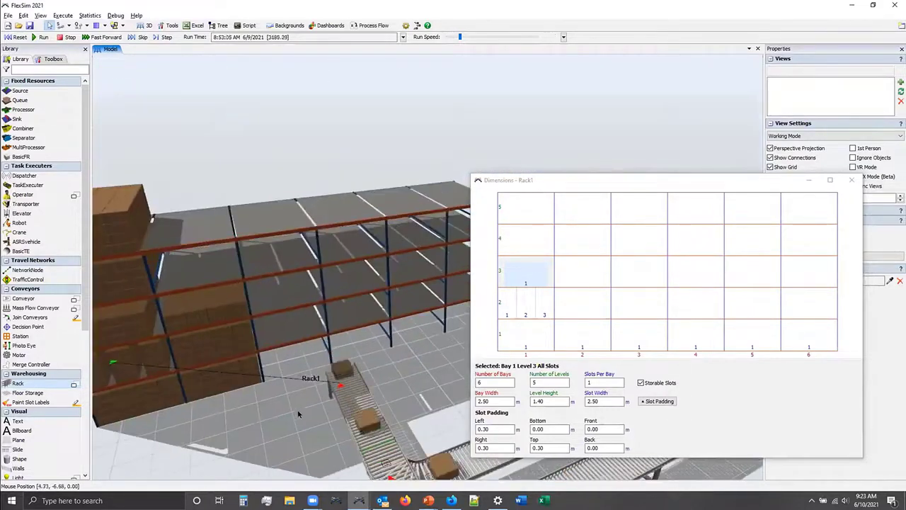
drag(298, 409, 289, 383)
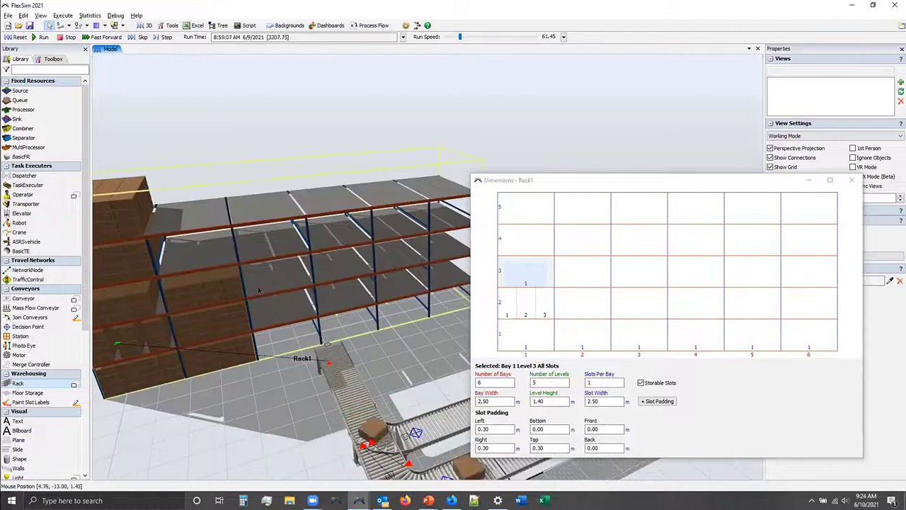
right_drag(267, 373, 266, 356)
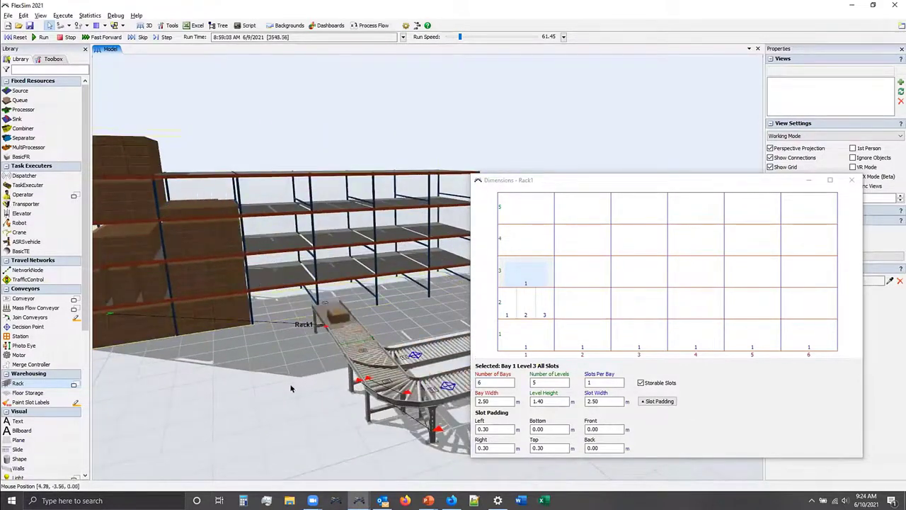
right_drag(319, 344, 255, 343)
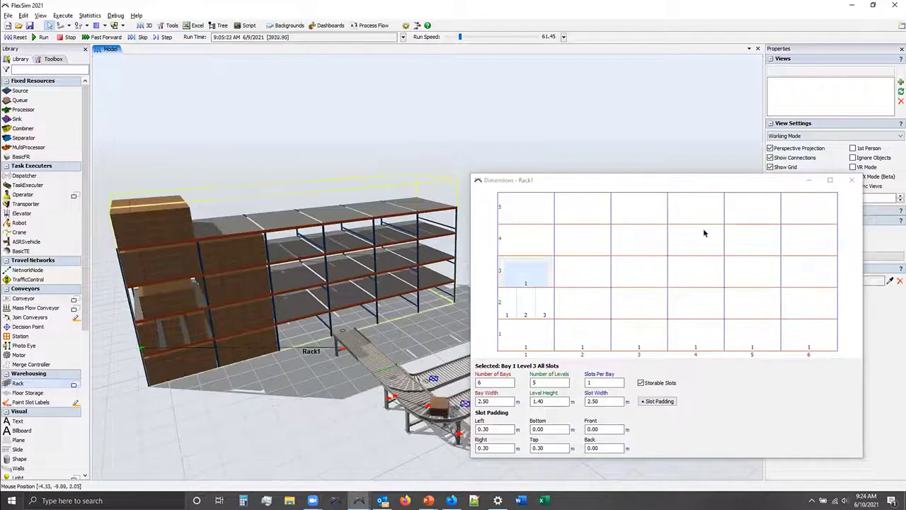
Close the dimensions editor and set the rack's visualization to Default after previewing alternatives such as Gravity Flow Rollers and Object Colored Cell Supports.
click(851, 180)
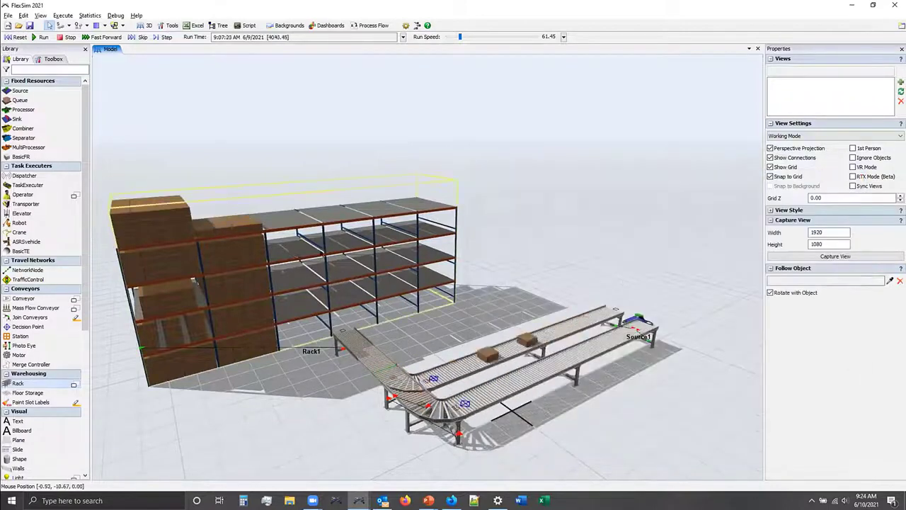
click(457, 306)
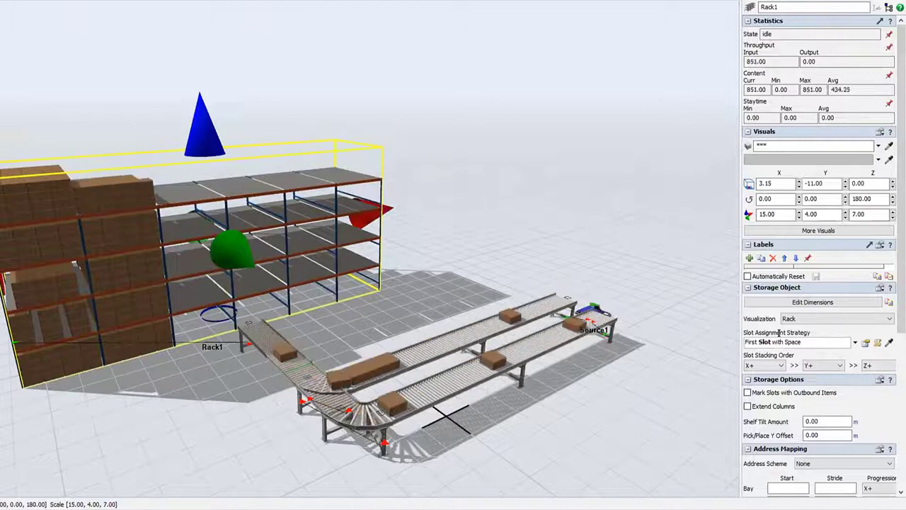
scroll(863, 315, down, 1)
scroll(797, 315, down, 1)
scroll(797, 315, down, 2)
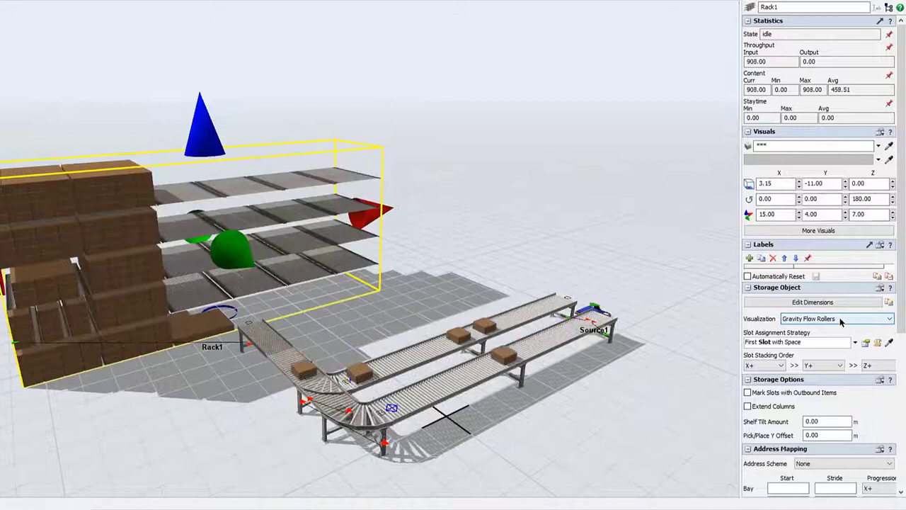
scroll(842, 318, down, 2)
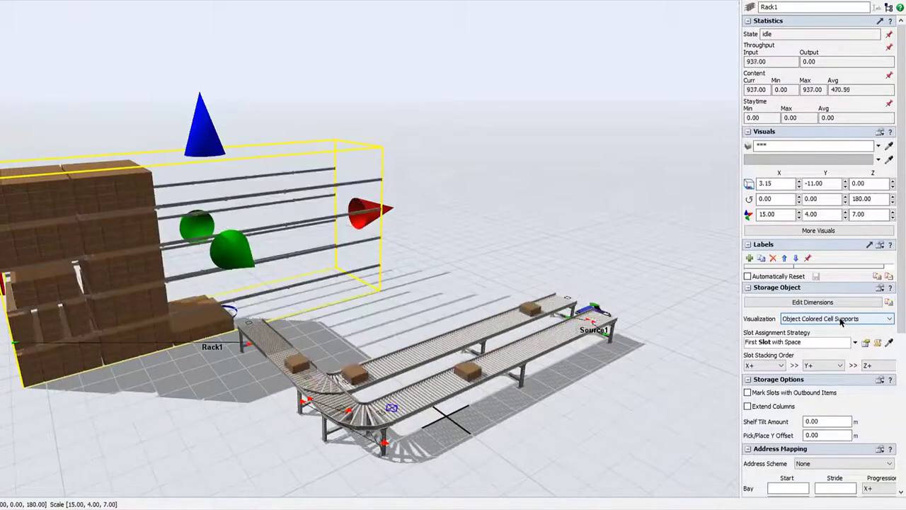
click(845, 318)
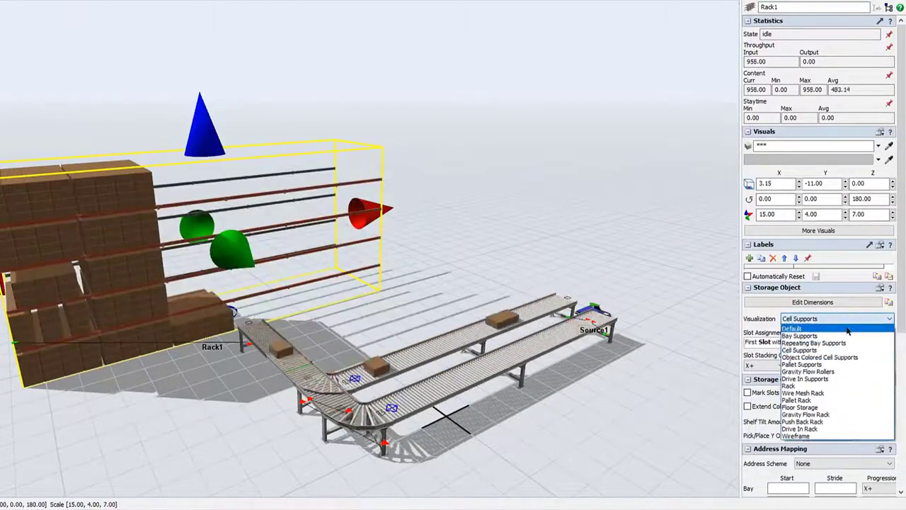
click(814, 324)
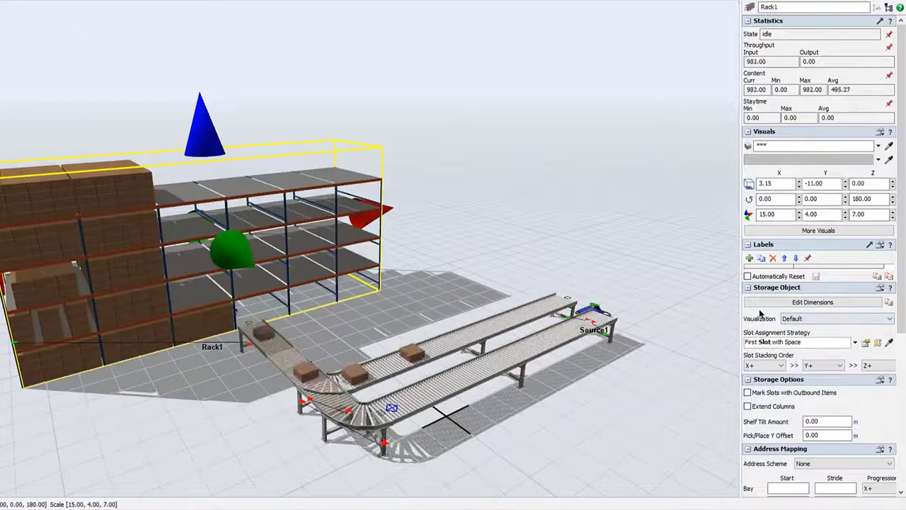
Look at the options of the rack's slot assignment strategy and reset the model.
scroll(761, 314, down, 3)
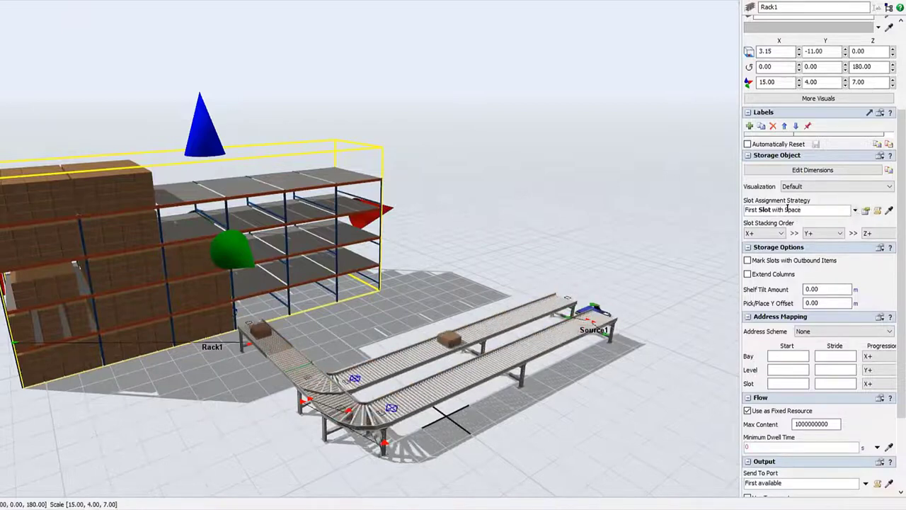
click(865, 210)
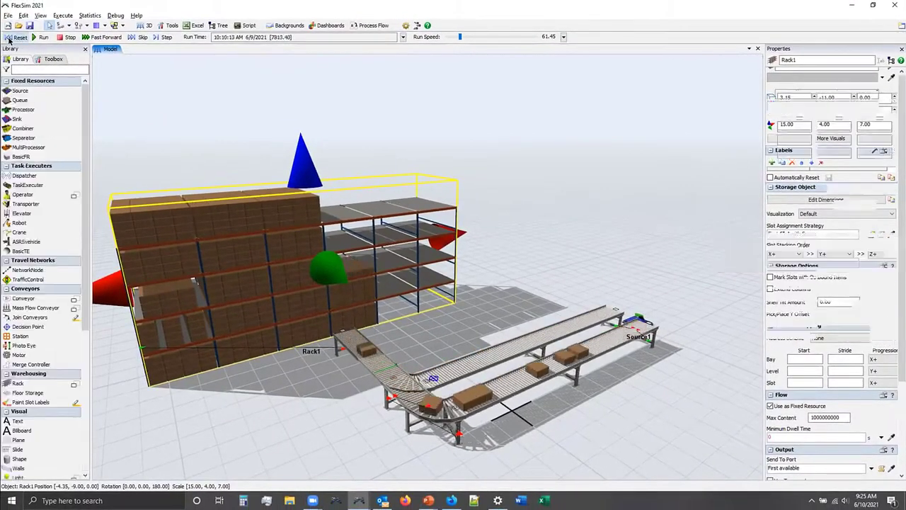
click(15, 37)
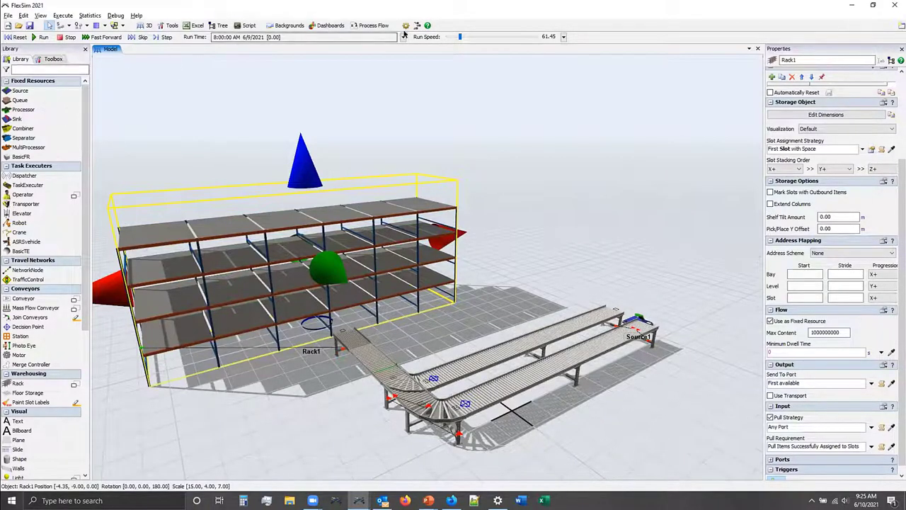
Expand the FlowItem Bin in the toolbox and open its Box flow item.
click(55, 59)
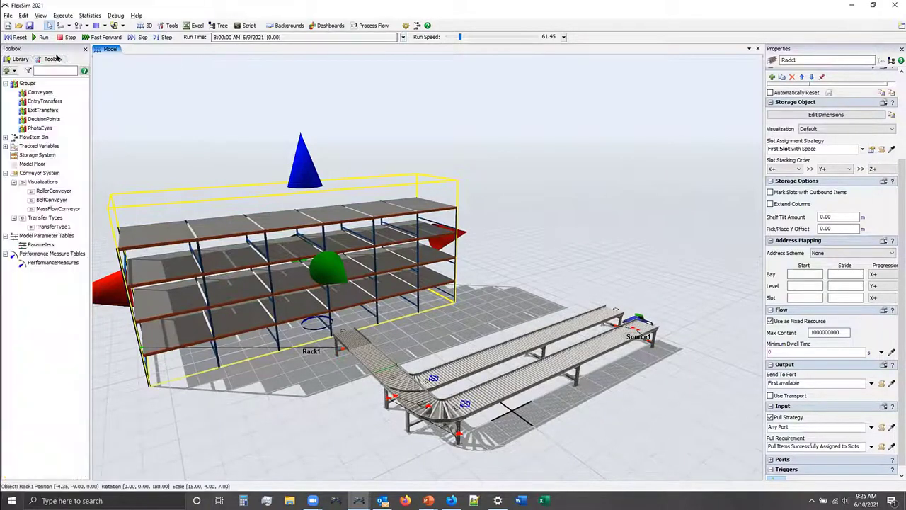
click(6, 137)
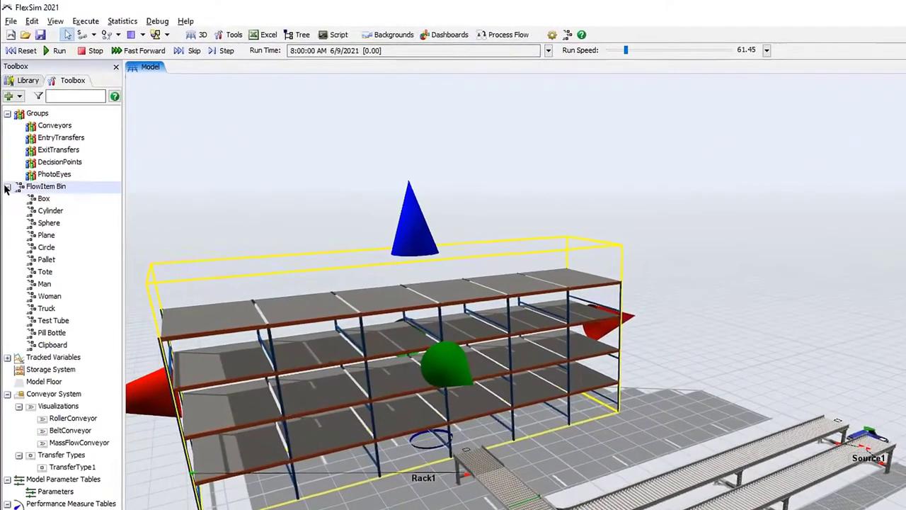
click(44, 199)
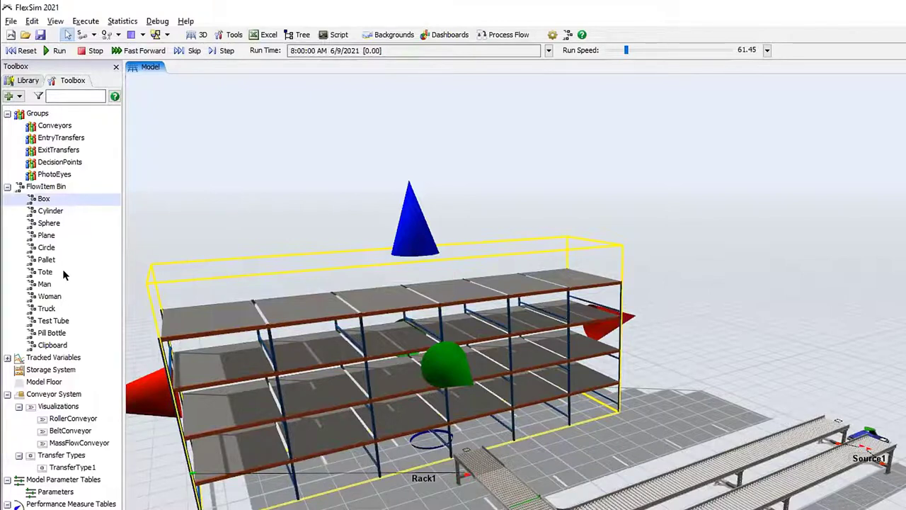
double_click(39, 201)
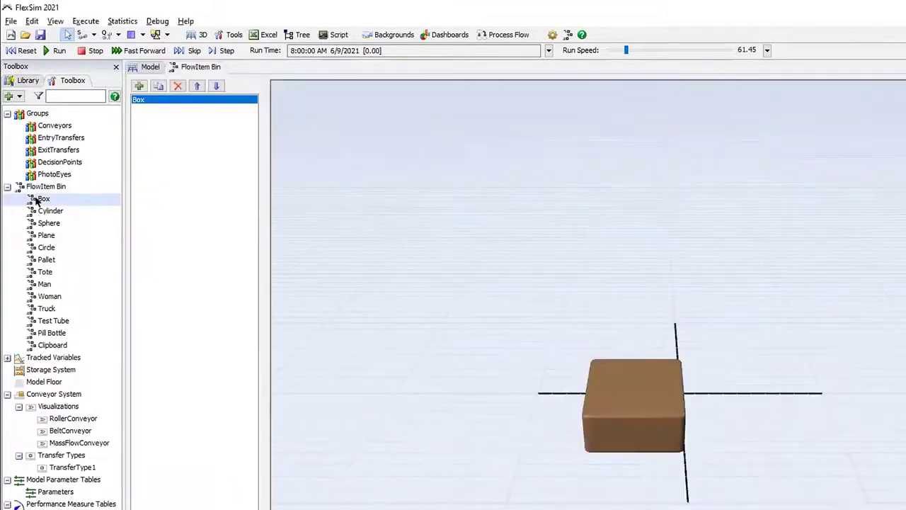
Set the Box flow item's size to 1 in X, 1 in Y and 0.5 in Z.
click(639, 382)
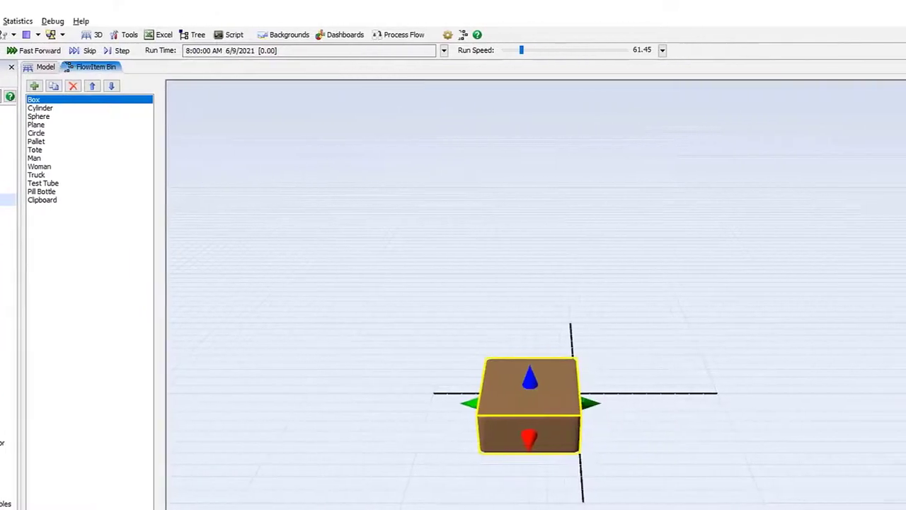
click(757, 188)
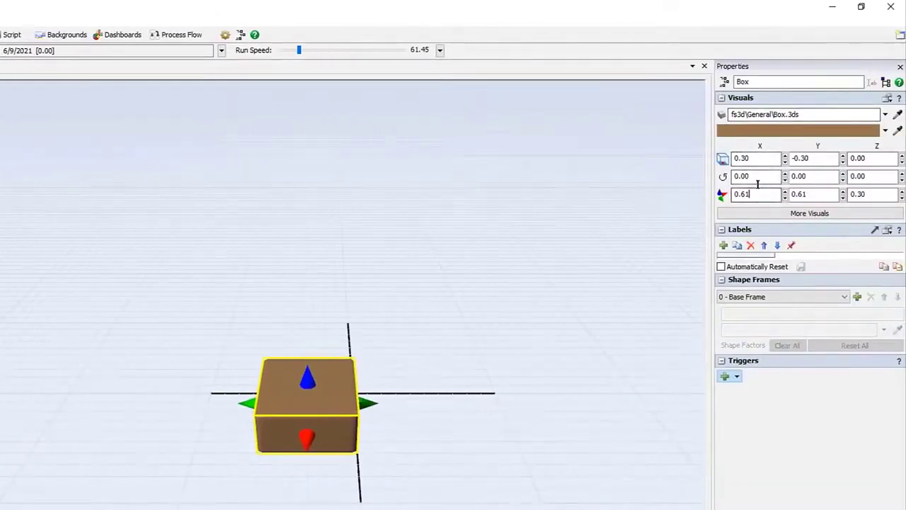
click(865, 193)
drag(752, 194, 717, 194)
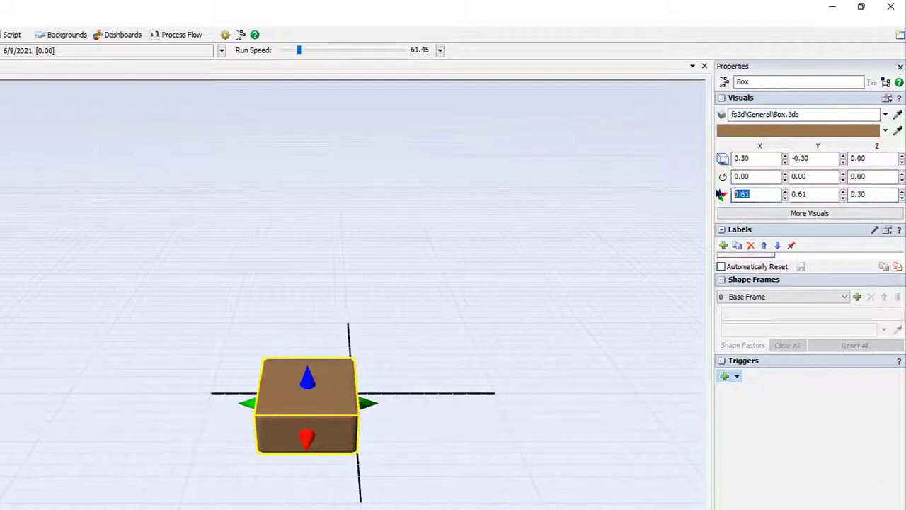
text(1)
key(Tab)
text(1)
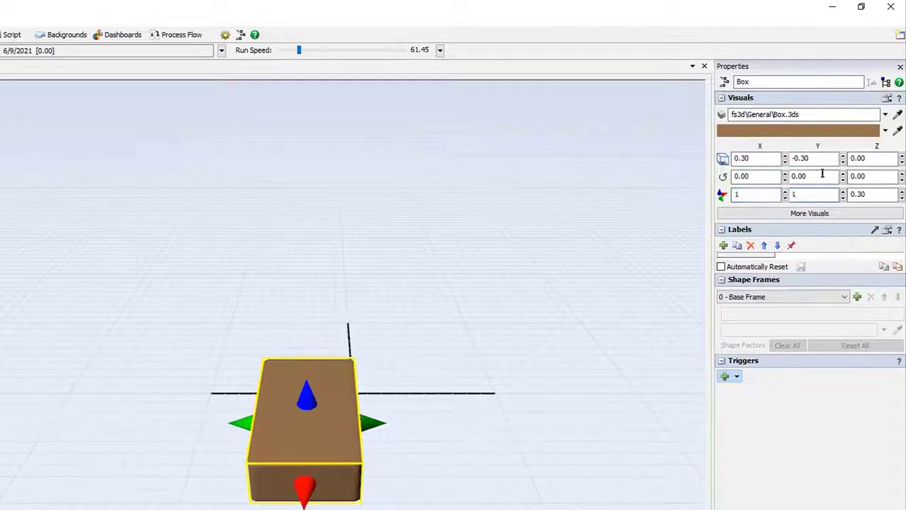
key(Tab)
text(.5)
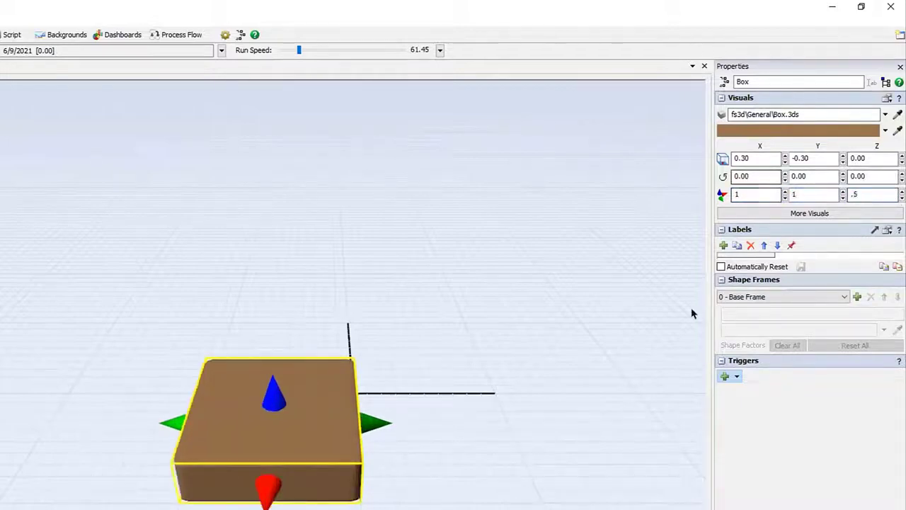
click(467, 489)
right_drag(468, 489, 457, 453)
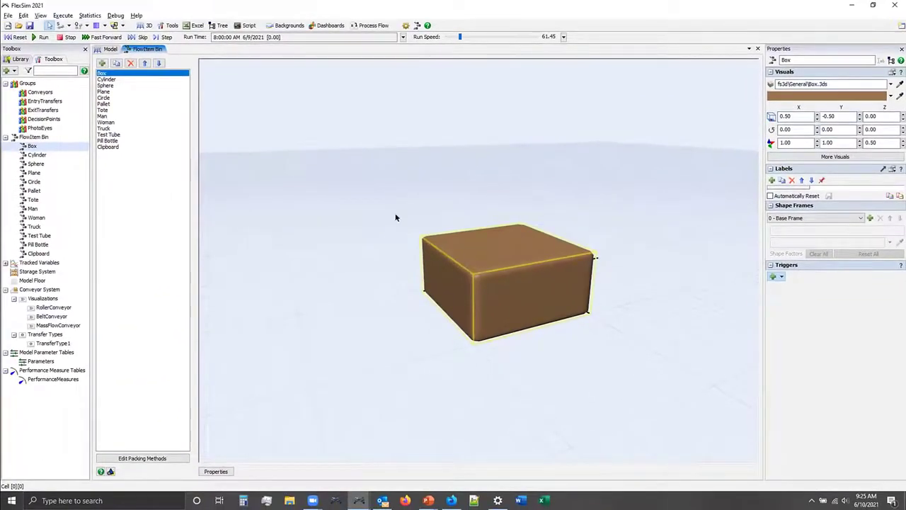
Return to the model and run it, watching how the resized boxes fill the rack, and stop the run.
click(106, 49)
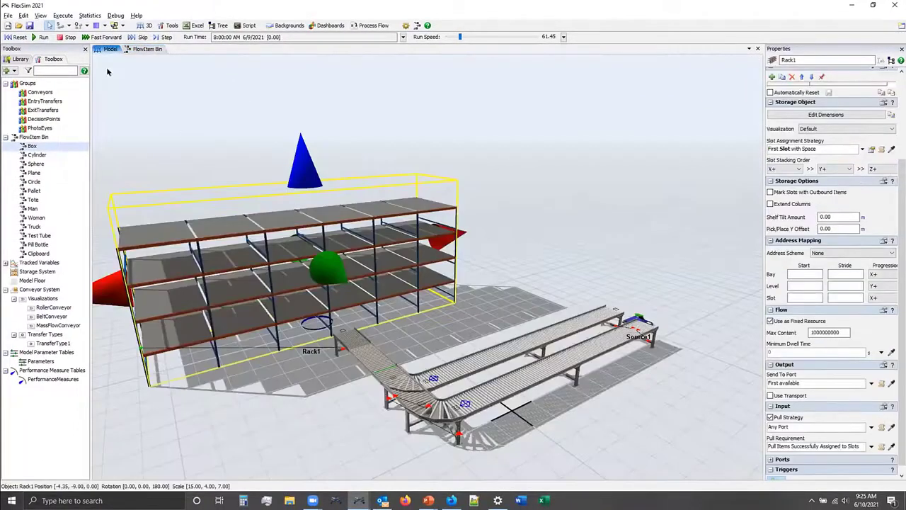
click(42, 36)
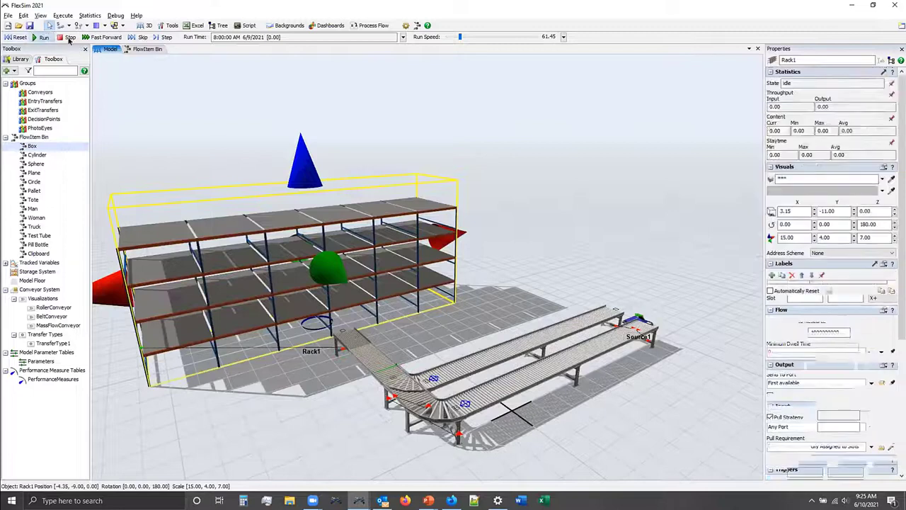
click(220, 393)
right_drag(221, 381, 267, 348)
click(67, 37)
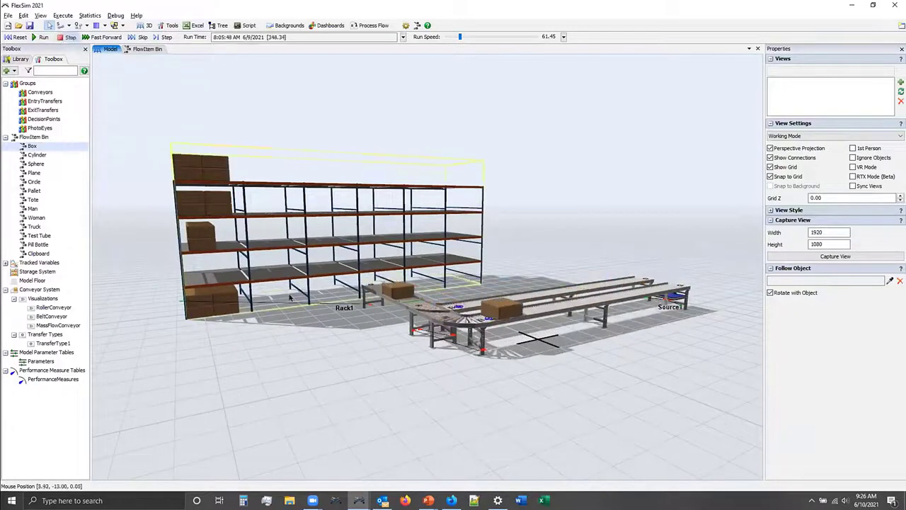
Check the slot width of bay 1, level 2, slot 1 in Rack1's dimensions editor against a box on the conveyor.
click(248, 276)
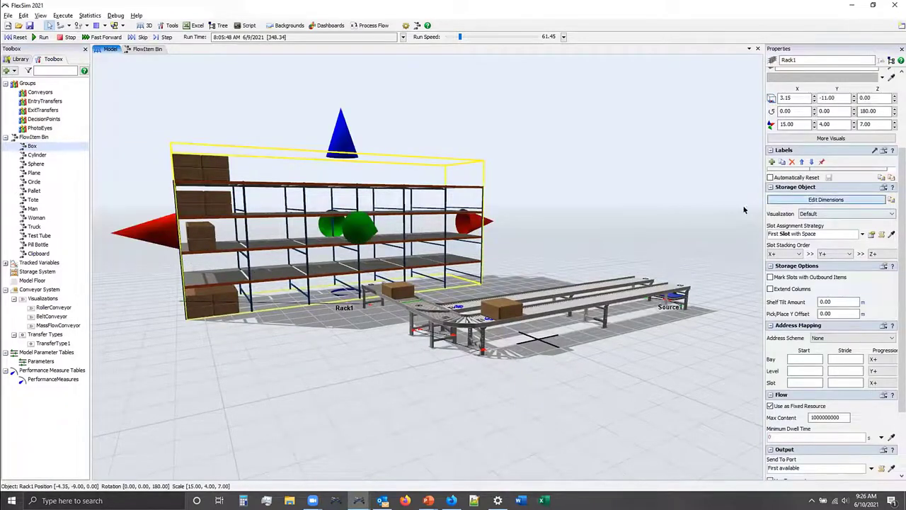
click(825, 199)
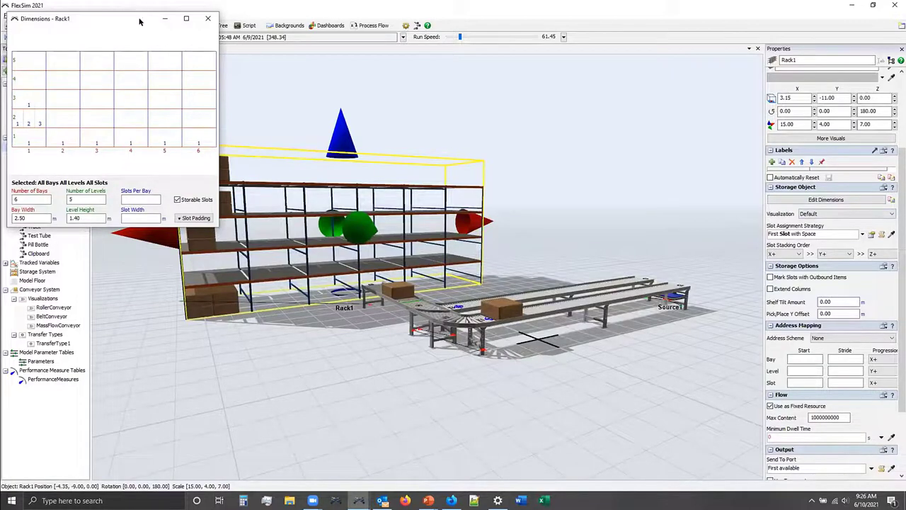
drag(140, 21, 724, 205)
click(601, 308)
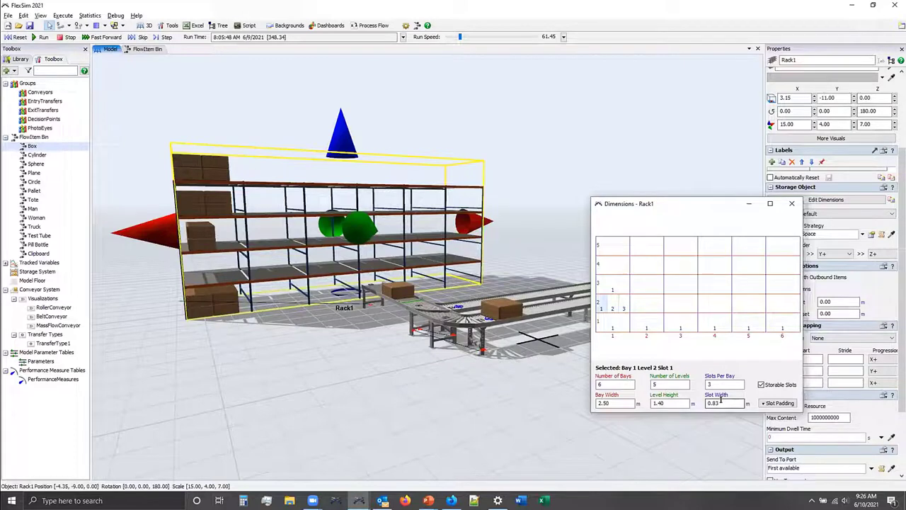
click(501, 309)
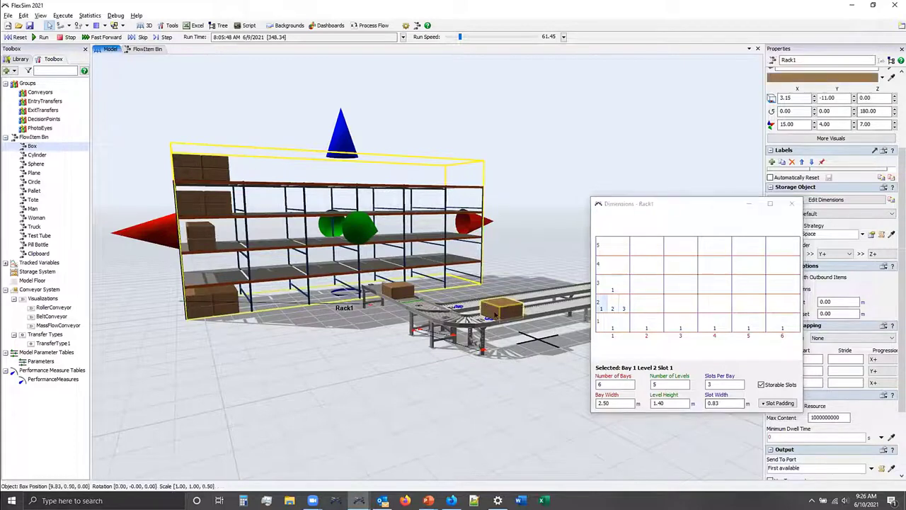
click(207, 276)
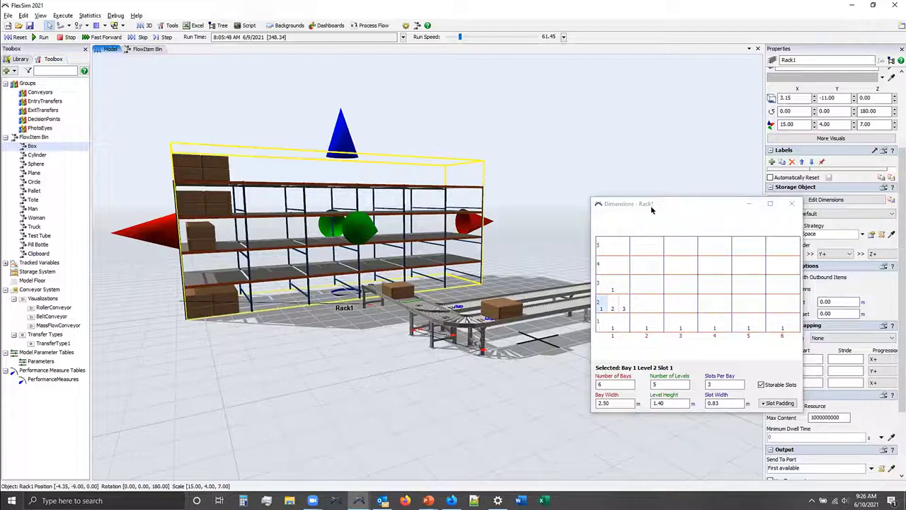
drag(650, 204, 599, 169)
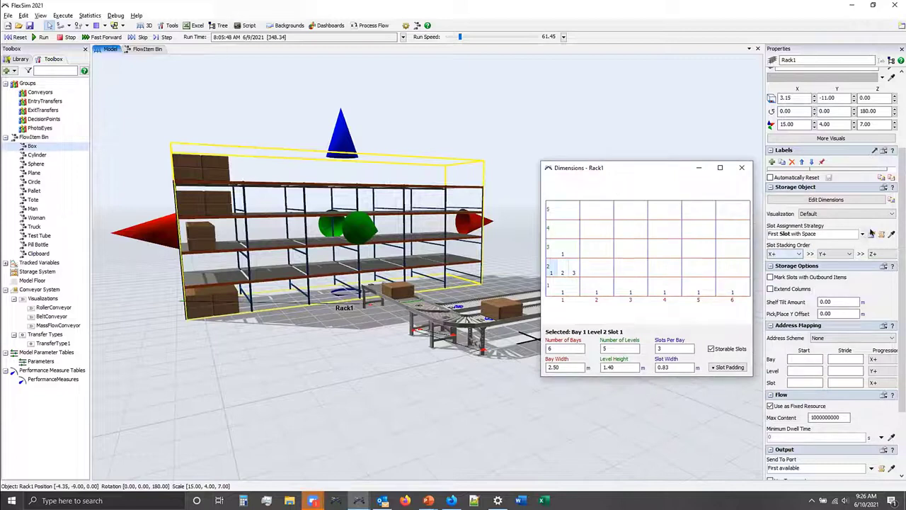
Look over the available slot assignment strategies for Rack1 and close its dimensions editor.
click(871, 234)
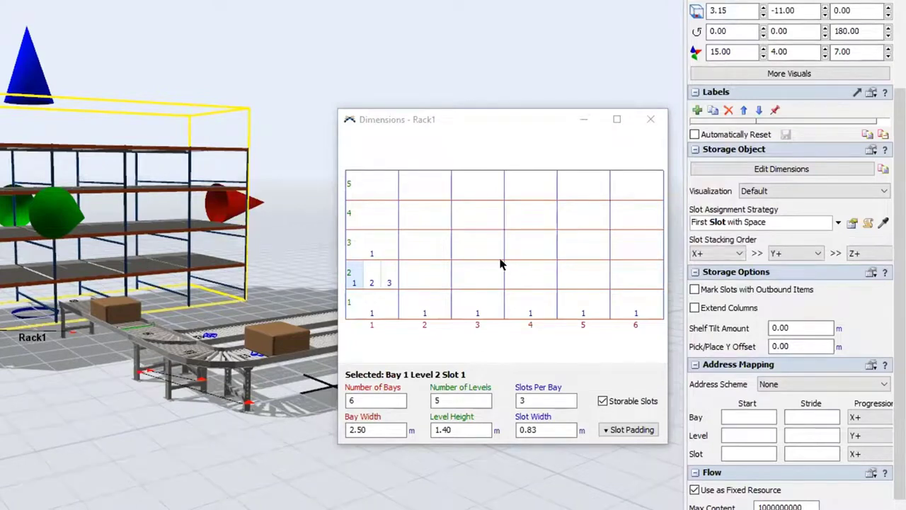
click(832, 223)
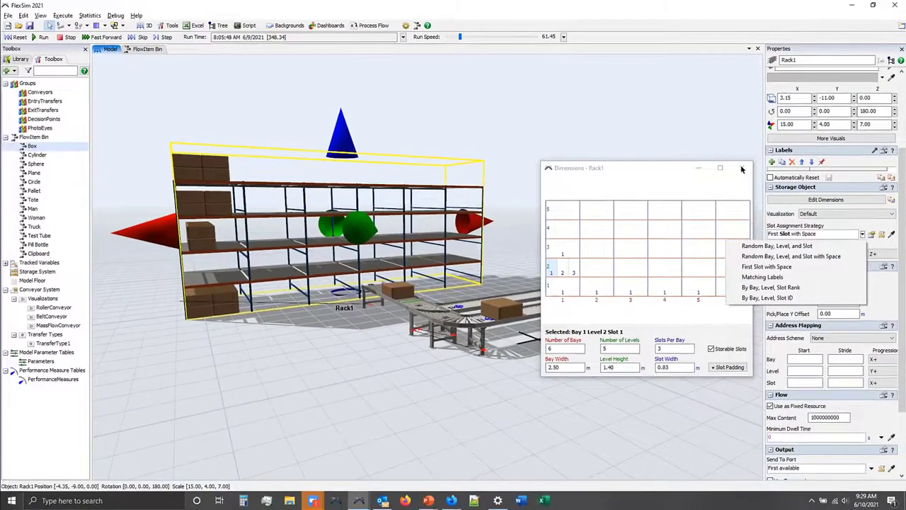
click(742, 168)
click(742, 168)
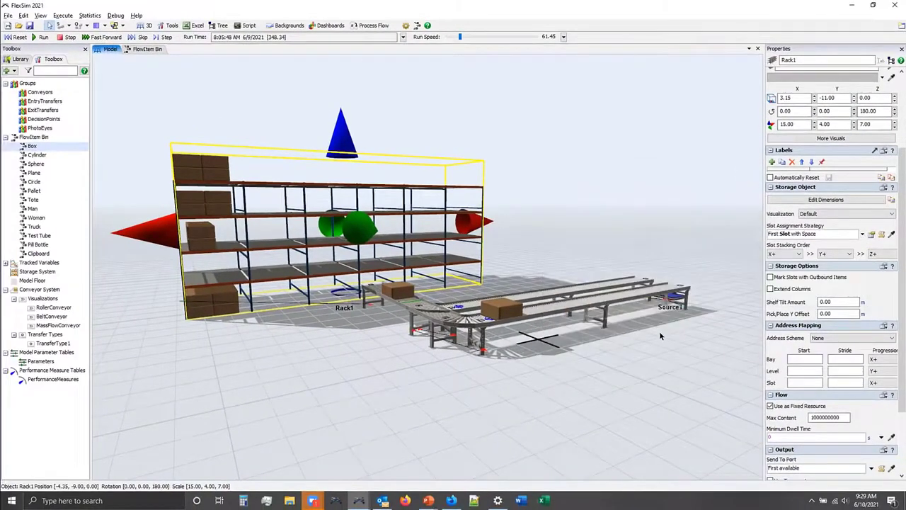
Reset the model and add an On Creation trigger to Source1.
right_drag(644, 346, 373, 323)
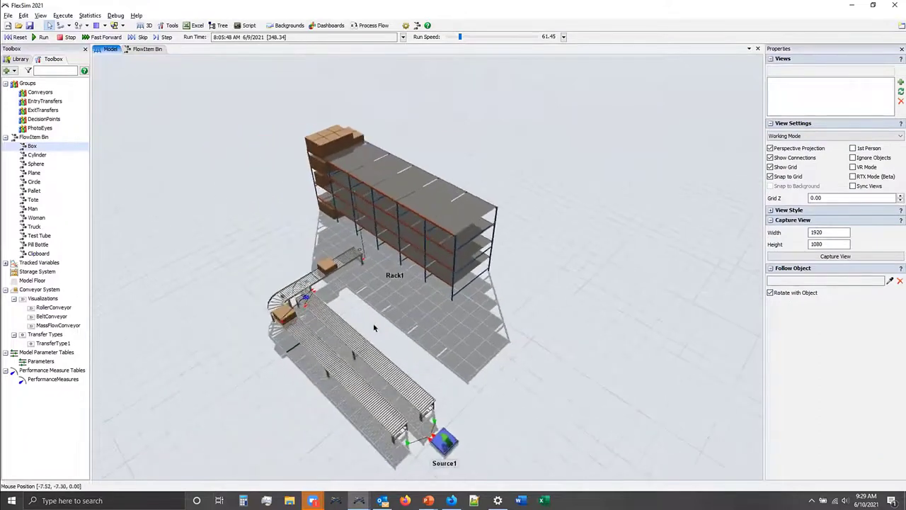
click(19, 36)
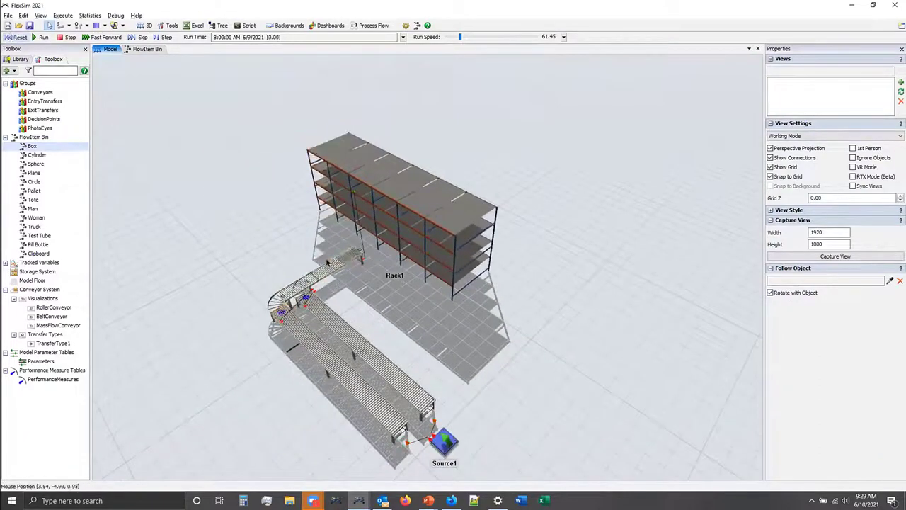
drag(427, 360, 435, 321)
click(445, 387)
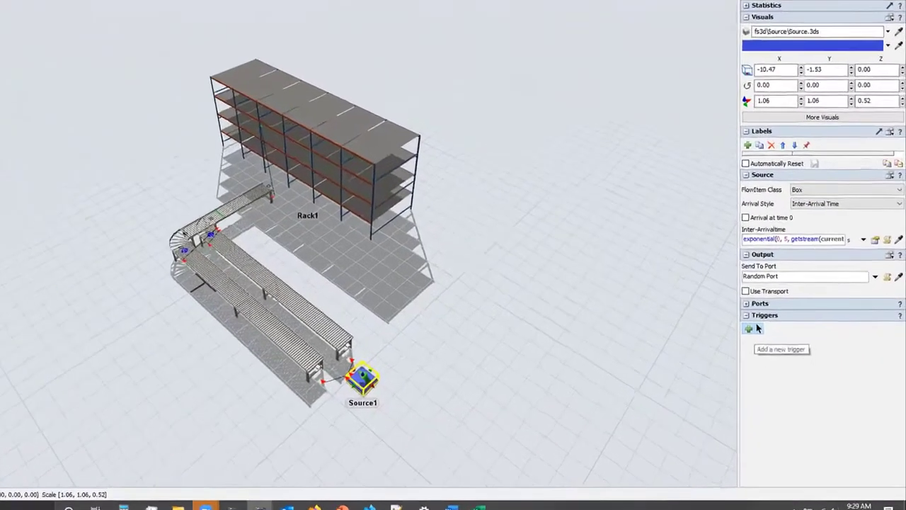
click(778, 345)
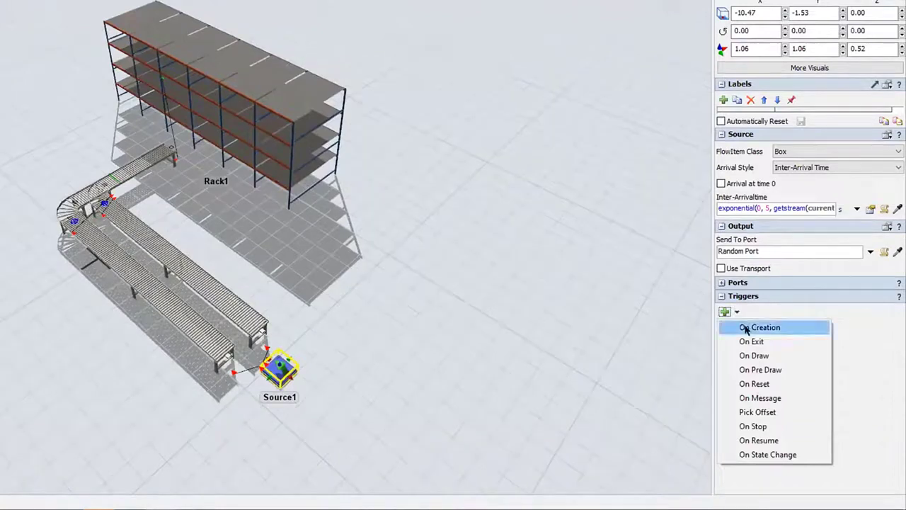
click(746, 328)
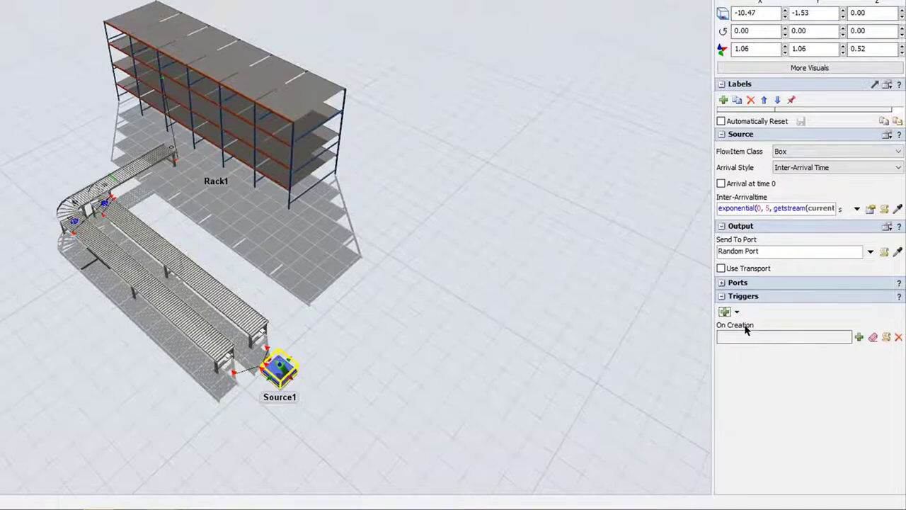
Give the On Creation trigger a Set Label and Color action that sets the item's "Type" label to duniform(1,3,getstream(current)).
click(858, 337)
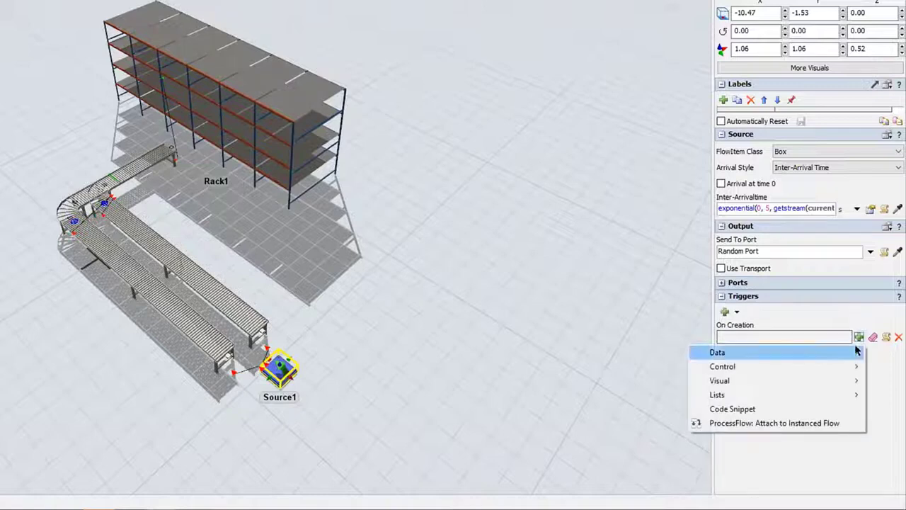
mouse_move(729, 352)
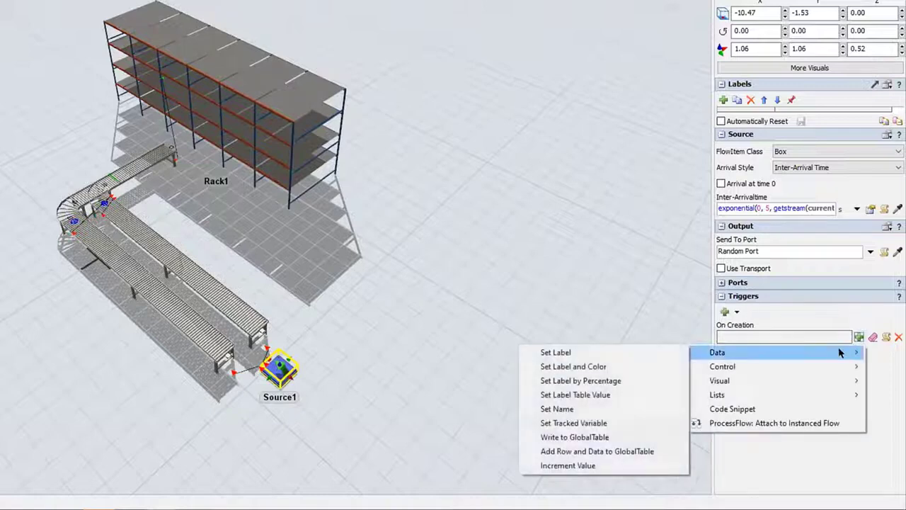
click(621, 368)
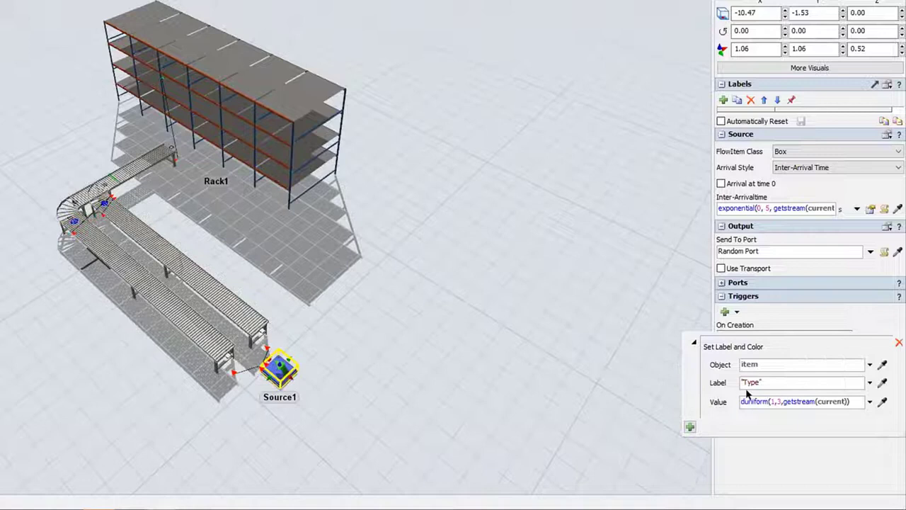
click(849, 401)
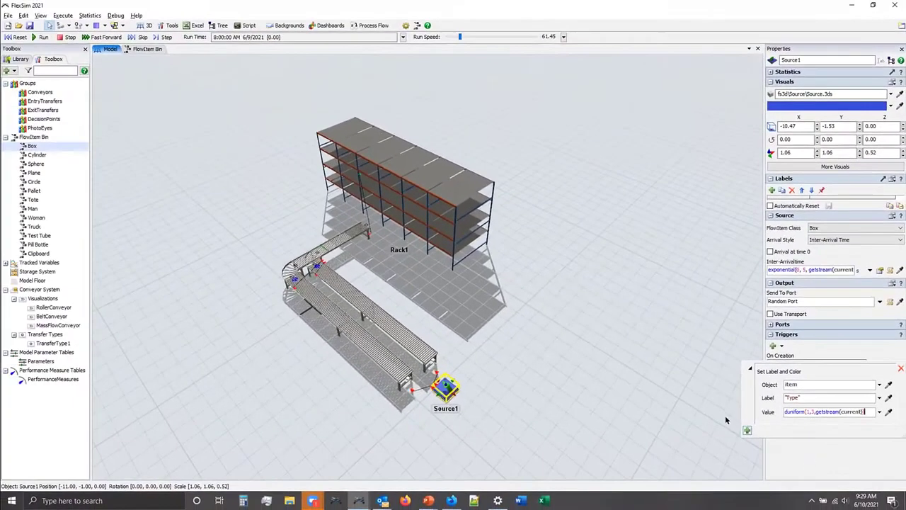
click(724, 420)
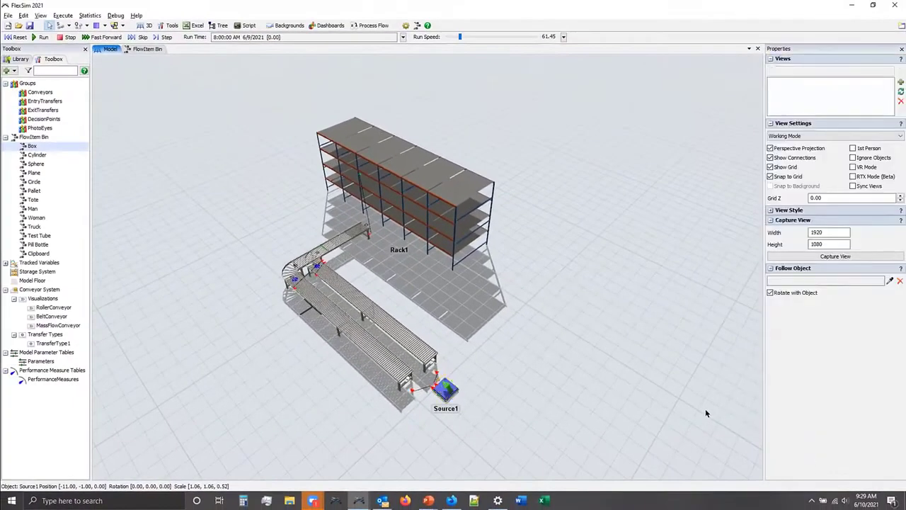
Reset and run the model to watch how the coloured boxes are stored in the rack's first bay.
click(18, 37)
click(41, 36)
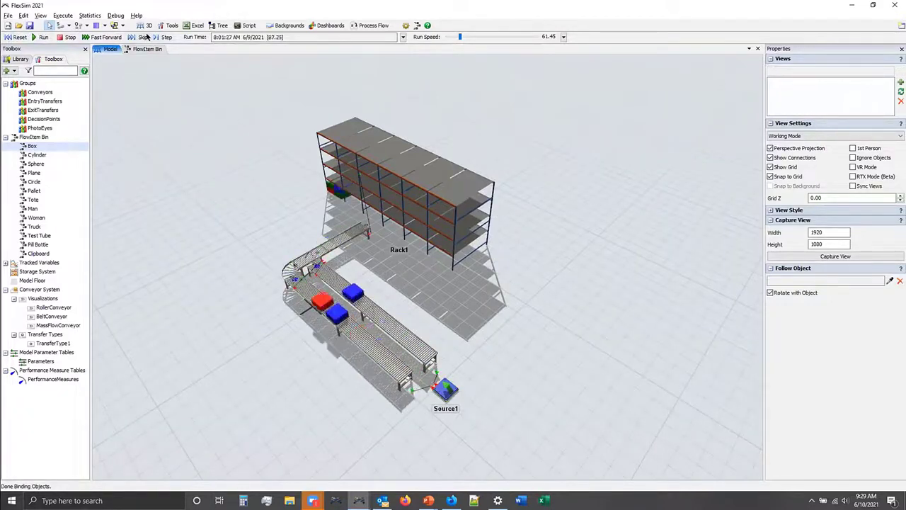
right_drag(281, 214, 304, 276)
scroll(299, 266, up, 3)
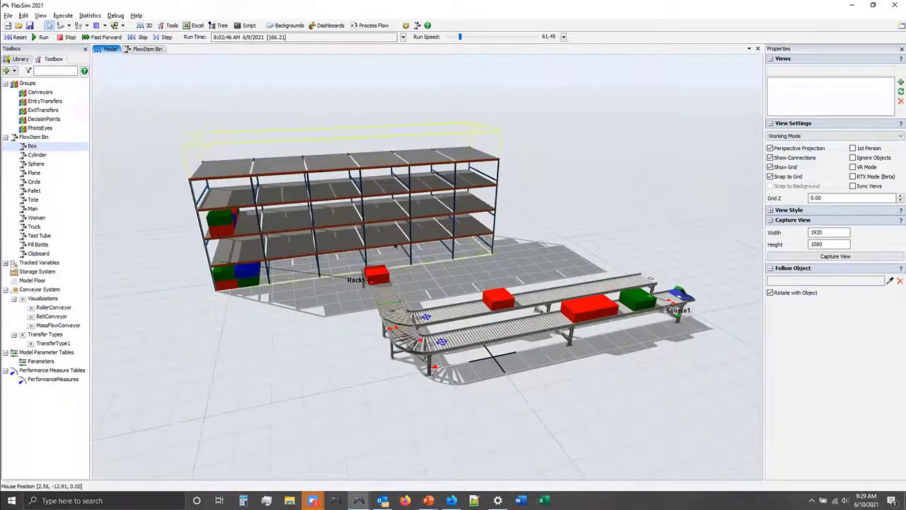
Set bay 1, level 2 of Rack1 to 1 slot per bay and close the dimensions editor.
click(325, 241)
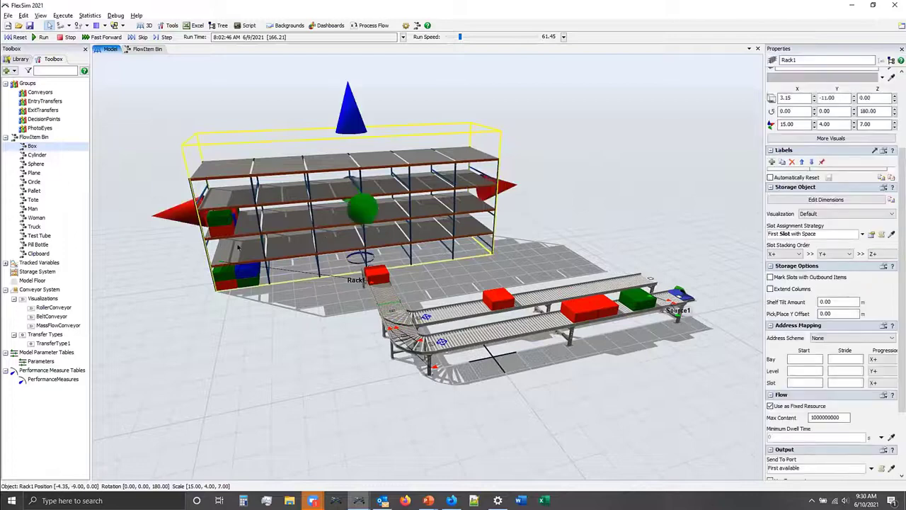
click(826, 200)
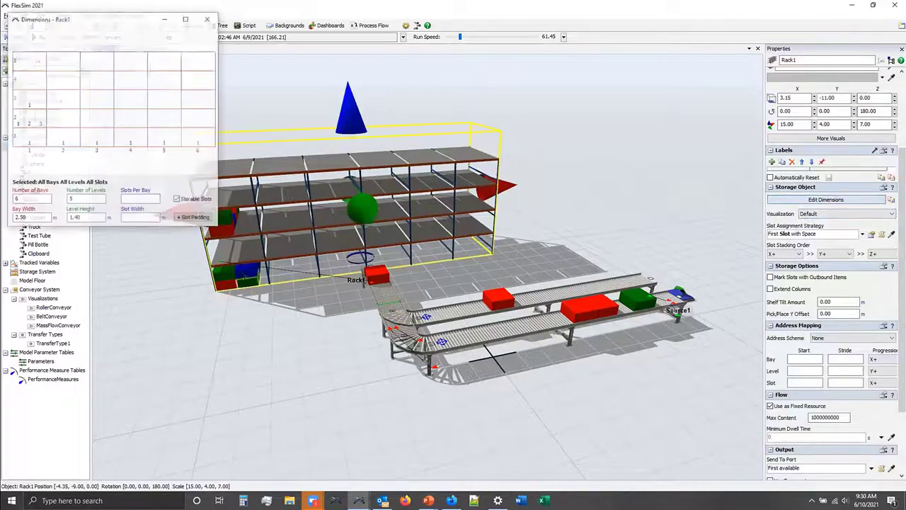
click(26, 120)
drag(134, 201, 92, 183)
text(1)
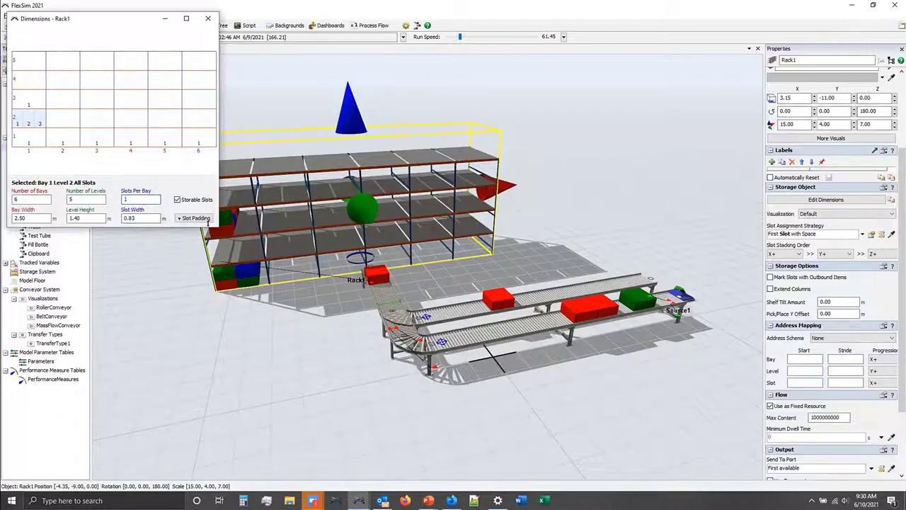
click(184, 183)
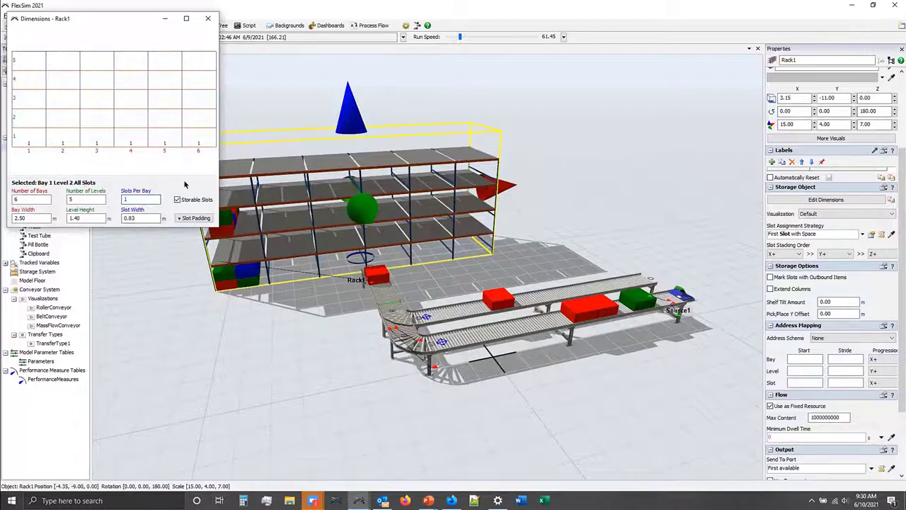
click(208, 19)
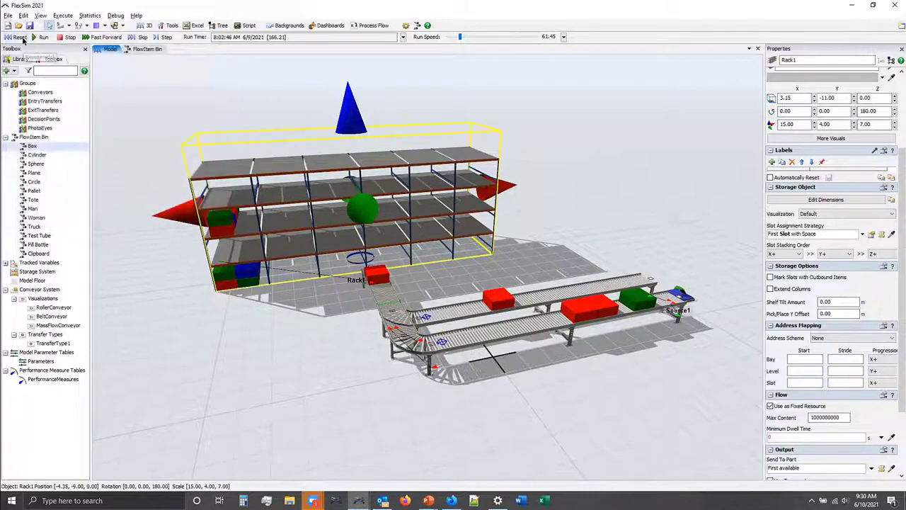
Reset the model and select the rack from a view that shows all its bays.
click(19, 38)
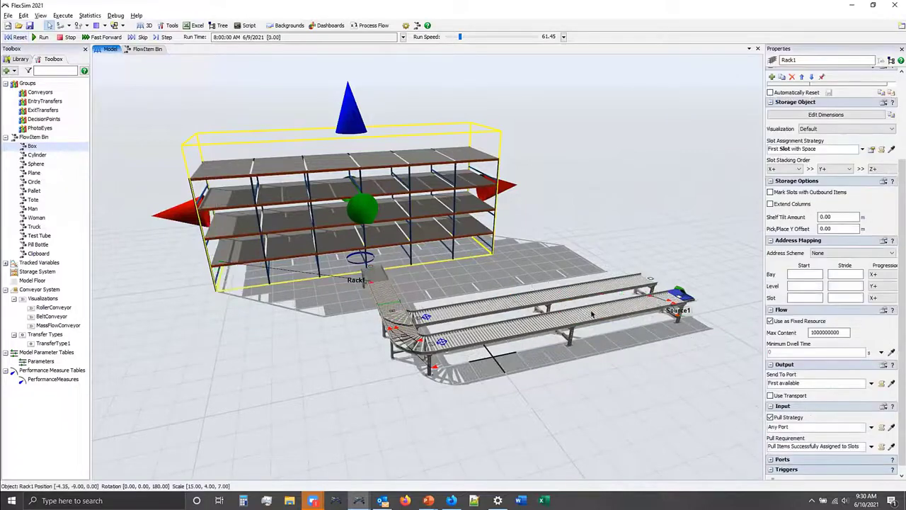
mouse_move(666, 352)
right_down()
mouse_move(652, 345)
mouse_move(666, 366)
right_up()
drag(553, 306, 599, 279)
right_drag(599, 279, 601, 273)
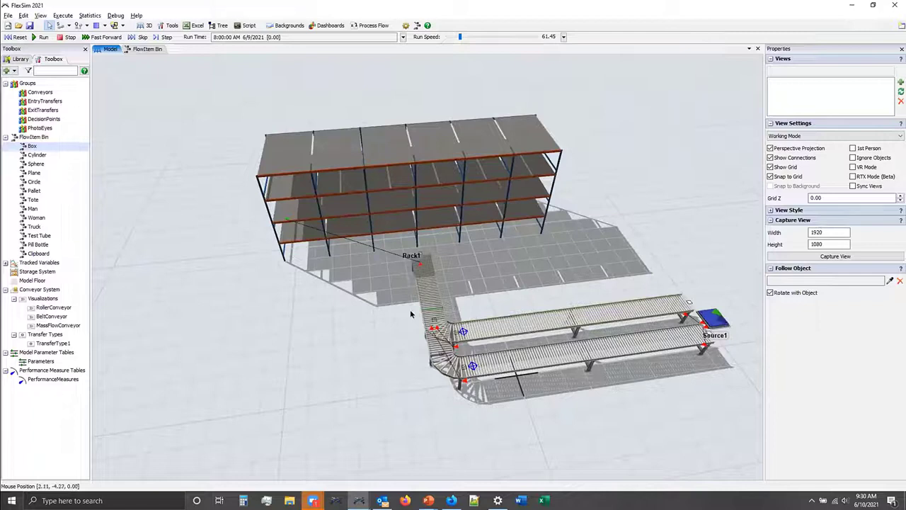
click(382, 212)
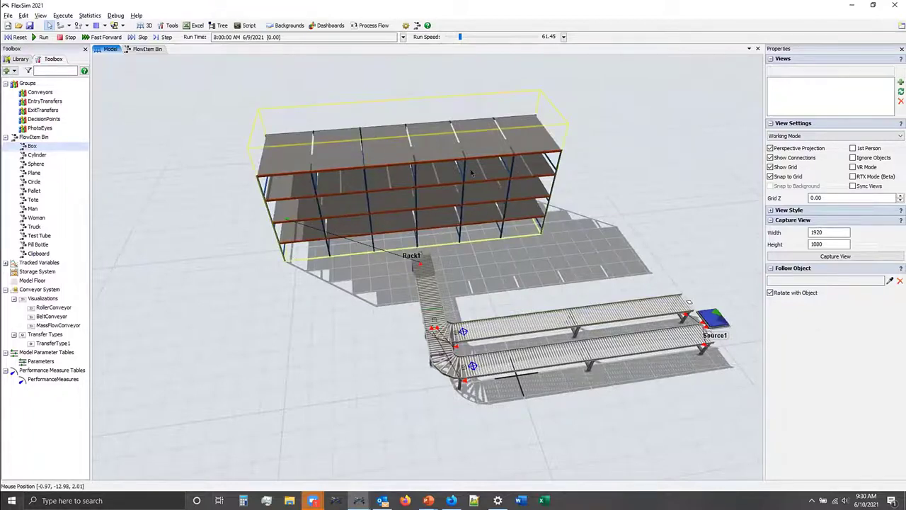
click(508, 276)
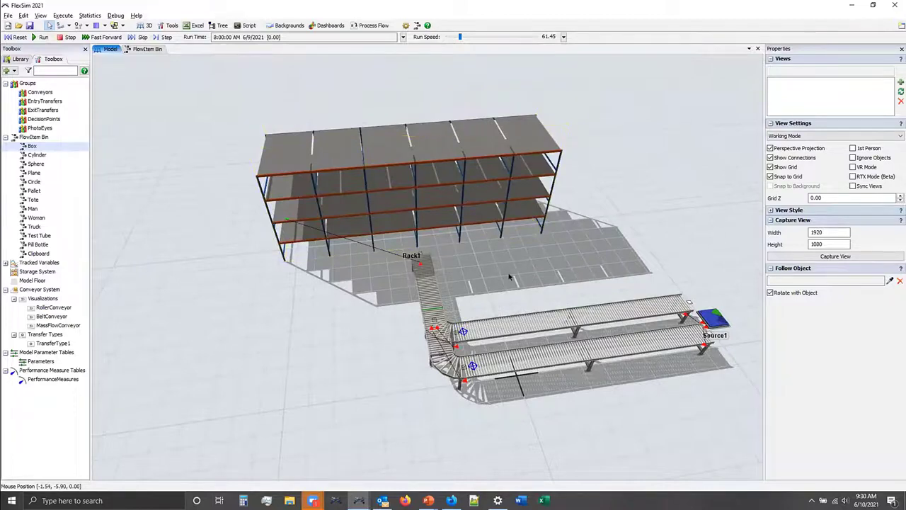
click(493, 224)
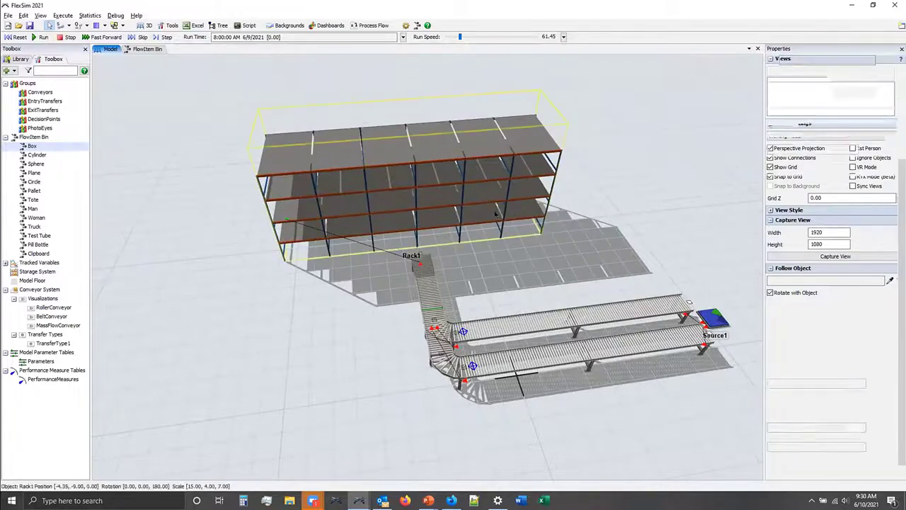
Start the Paint Slot Labels tool and set its label to SlotType with the value 1.
click(20, 58)
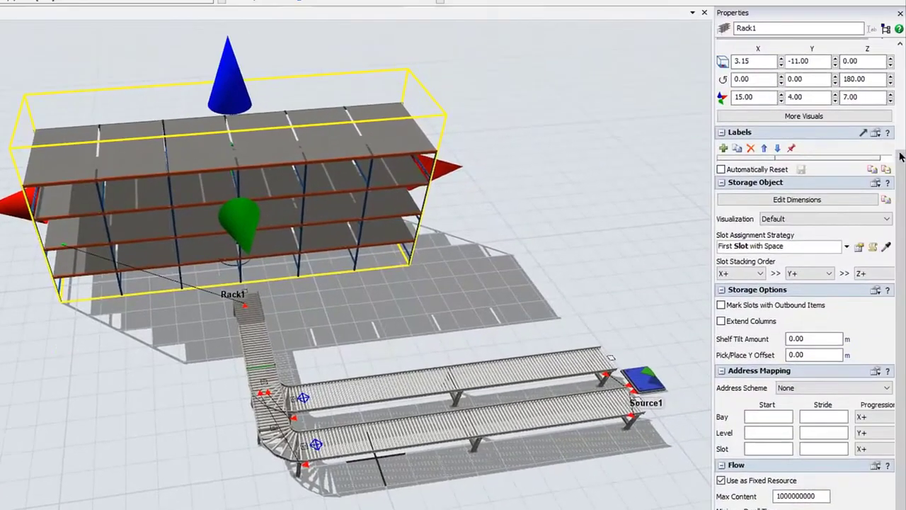
mouse_move(902, 166)
mouse_down()
mouse_move(901, 45)
mouse_move(884, 38)
mouse_up()
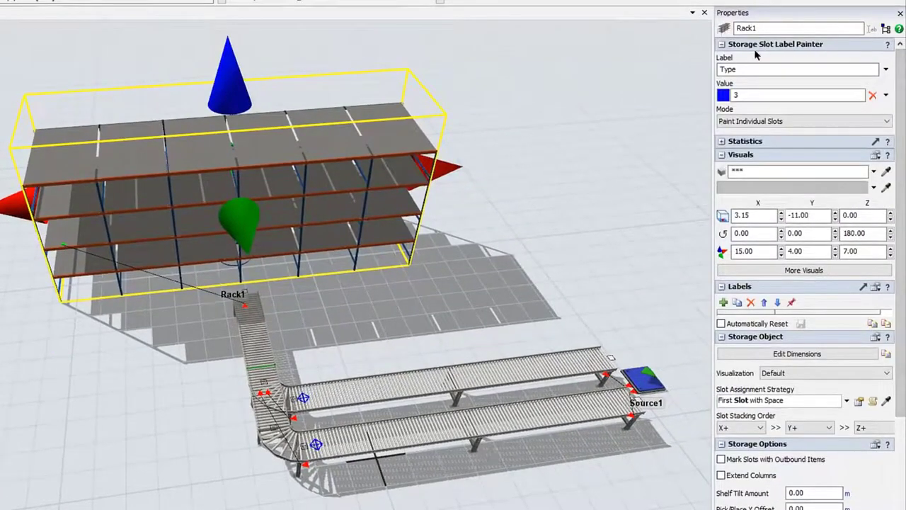
click(738, 66)
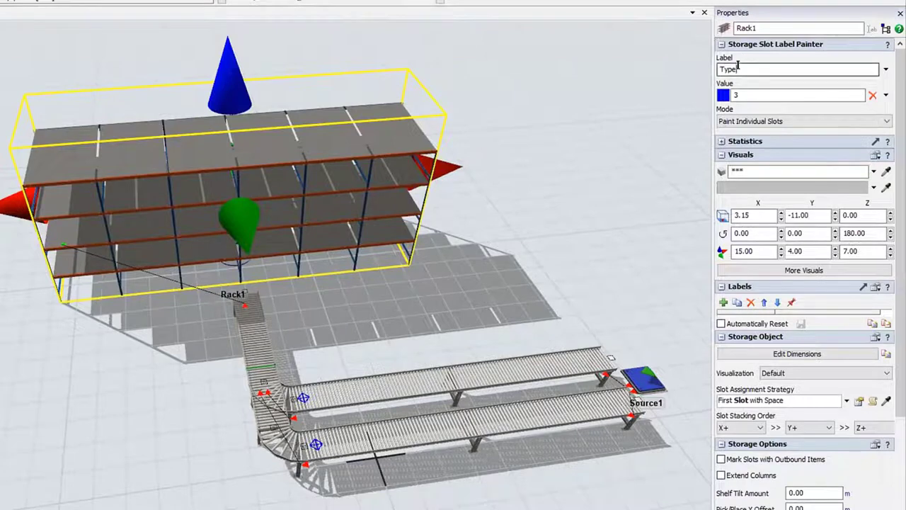
click(736, 94)
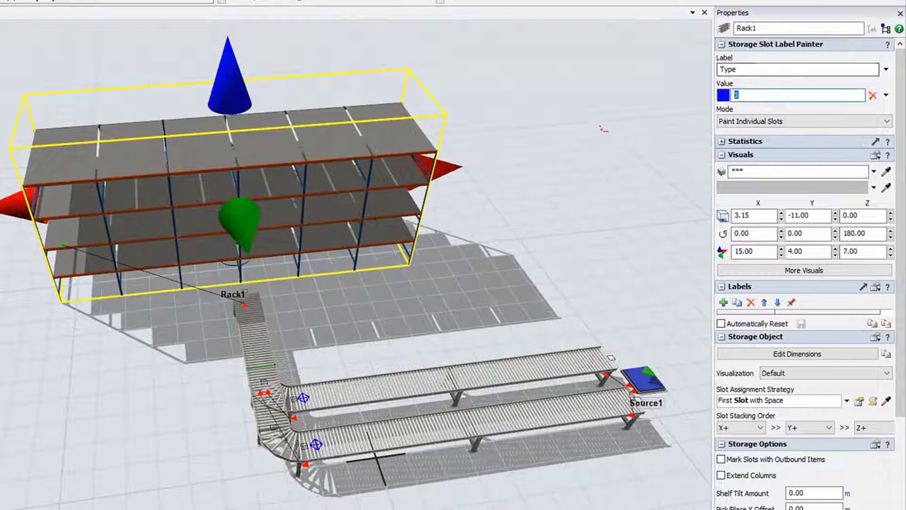
click(738, 68)
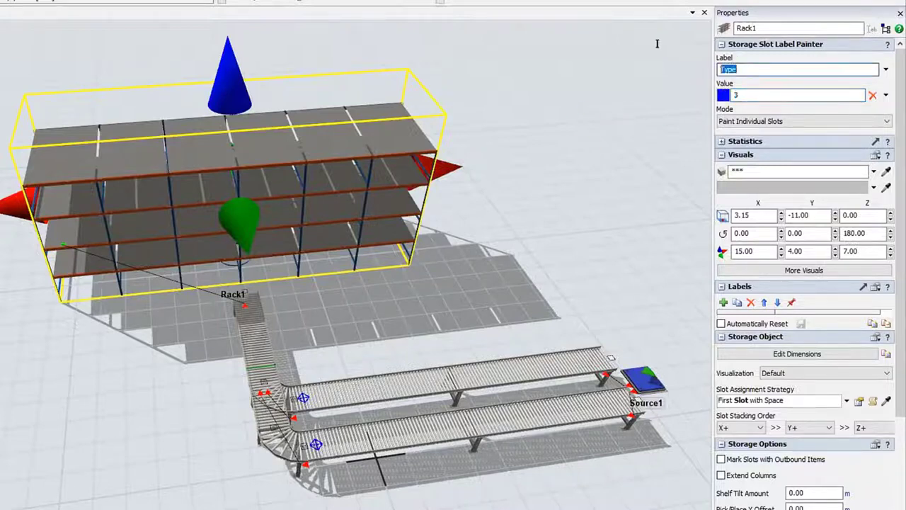
text(SlotType)
click(734, 94)
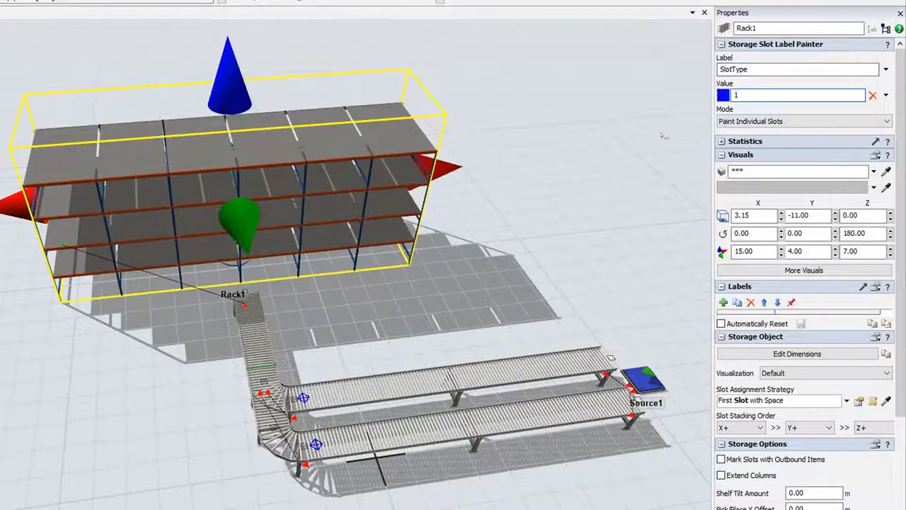
text(1)
Paint all slots in the rack's two middle bays with SlotType 1.
click(451, 176)
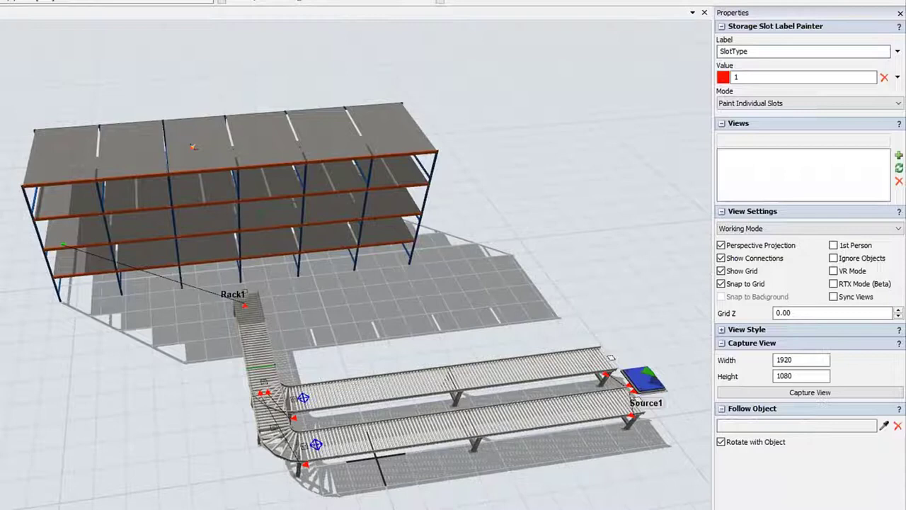
click(201, 147)
mouse_move(214, 188)
mouse_down()
mouse_move(205, 220)
mouse_move(263, 214)
mouse_move(261, 238)
mouse_move(204, 249)
mouse_move(209, 273)
mouse_move(256, 267)
mouse_up()
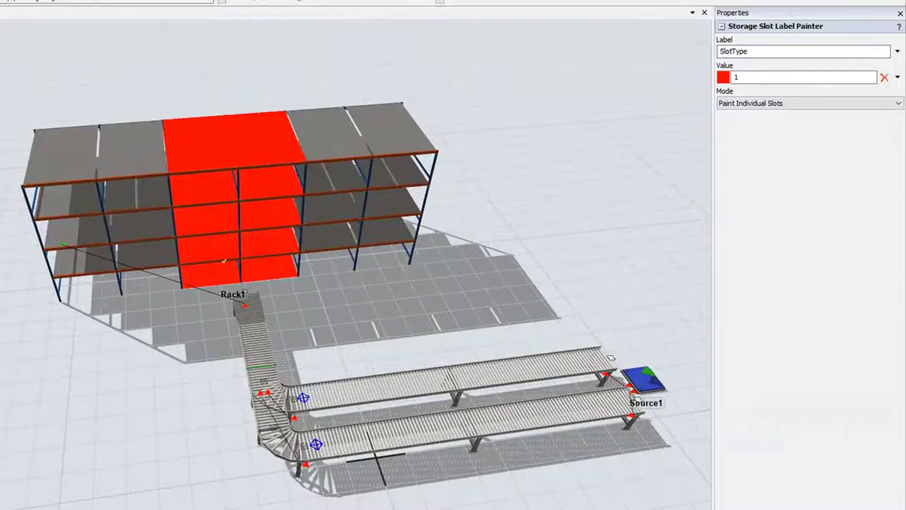
Set the painter value to 2 and paint all levels of the bays on either side of the red ones.
click(730, 68)
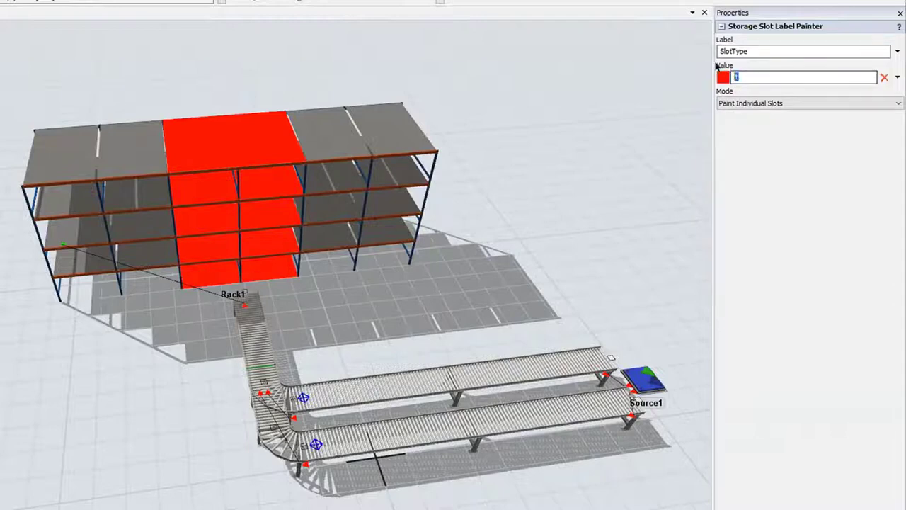
text(2)
drag(309, 139, 316, 258)
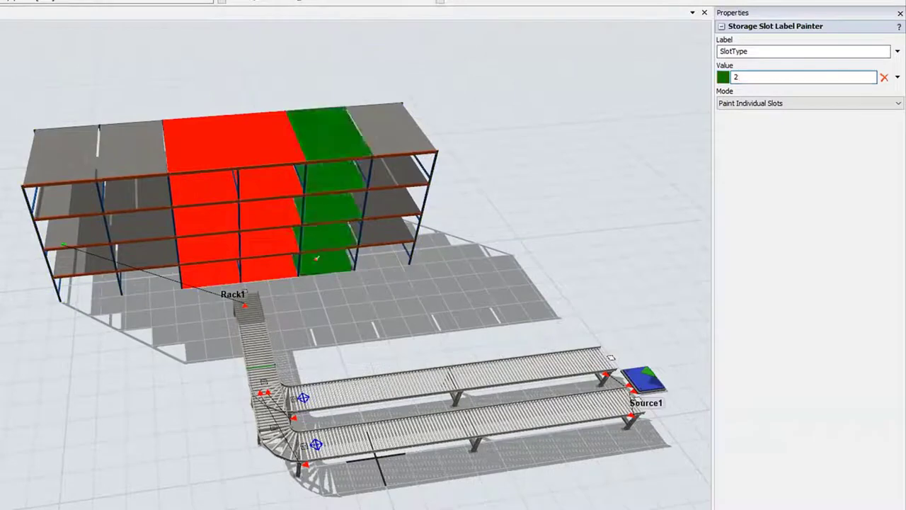
drag(131, 145, 142, 277)
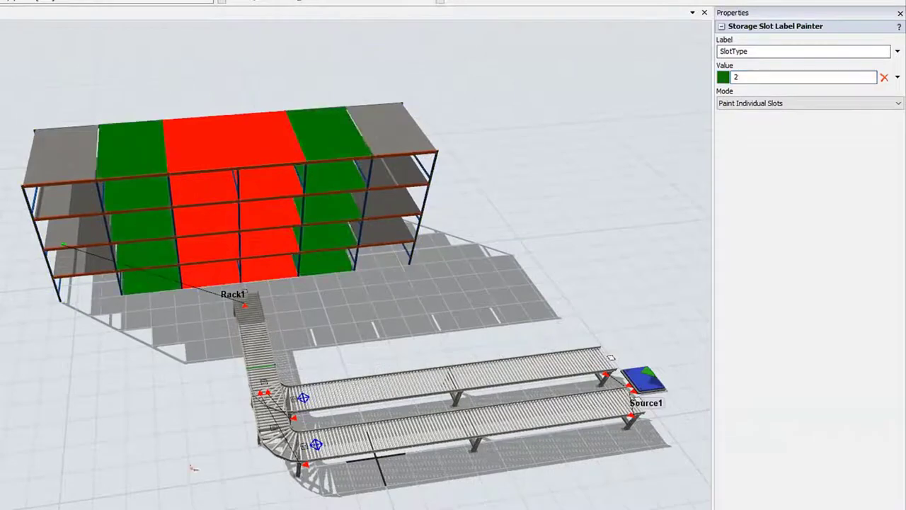
Set the painter value to 3, paint all levels of the two outermost bays, and leave the slot painter.
drag(748, 77, 688, 66)
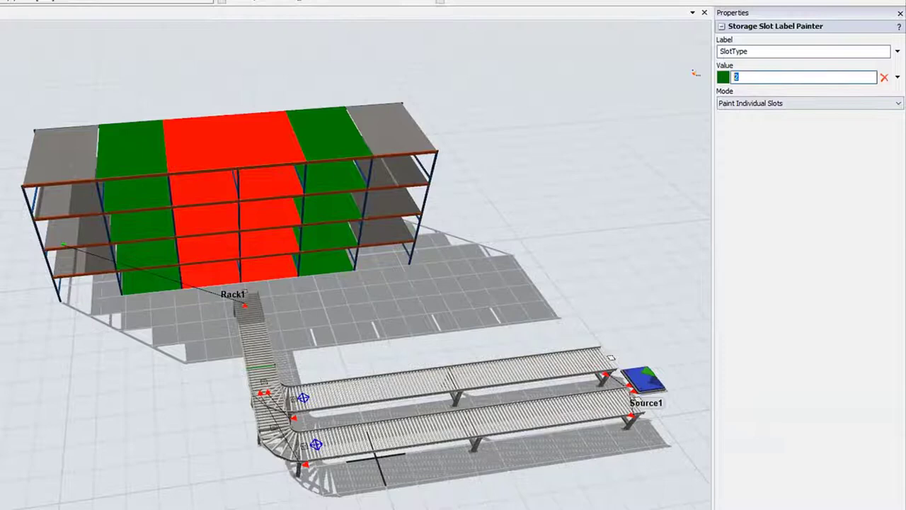
drag(56, 146, 84, 287)
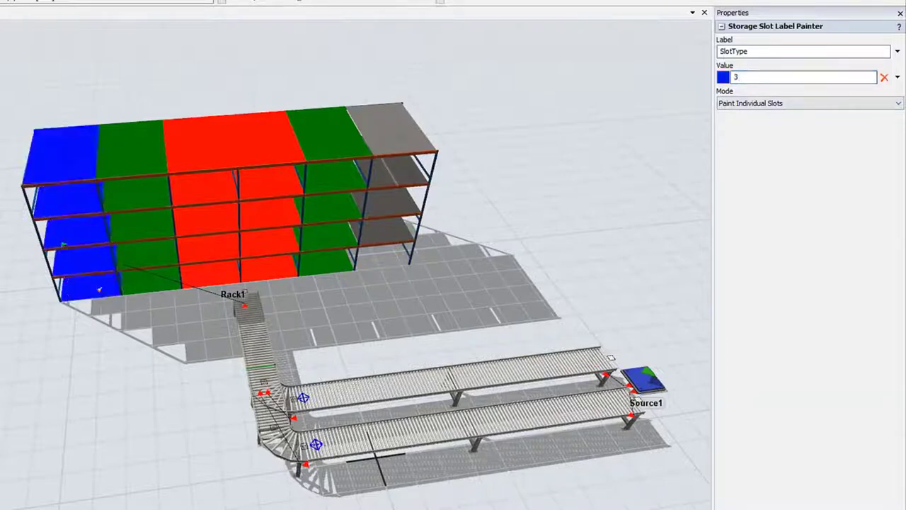
drag(391, 128, 407, 262)
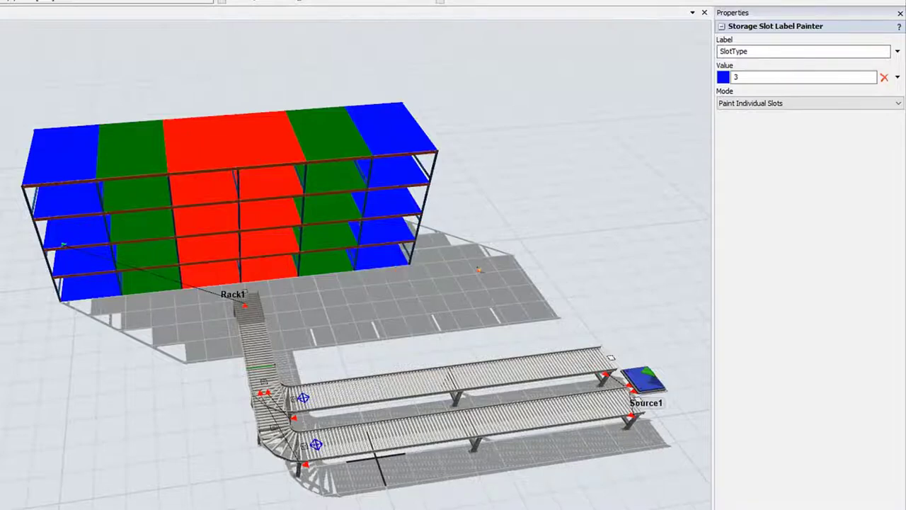
key(Escape)
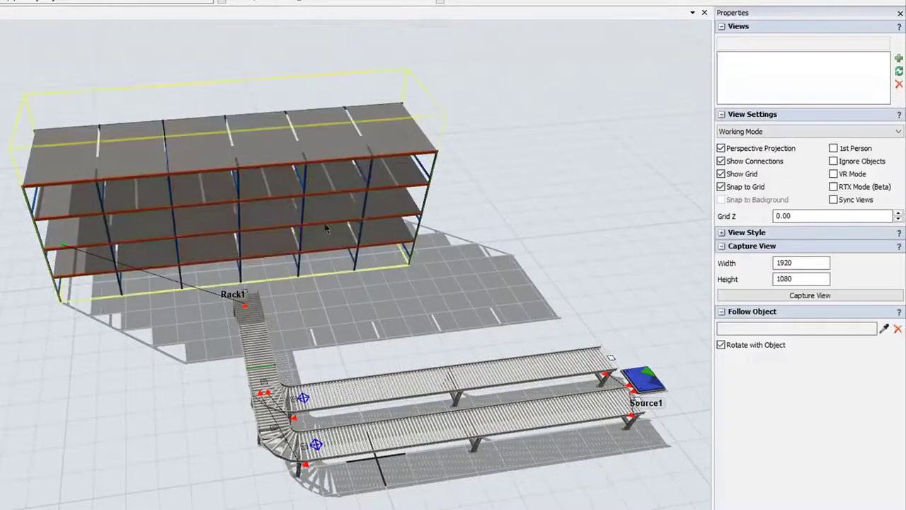
Change Rack1's slot assignment strategy to Matching Labels.
click(364, 223)
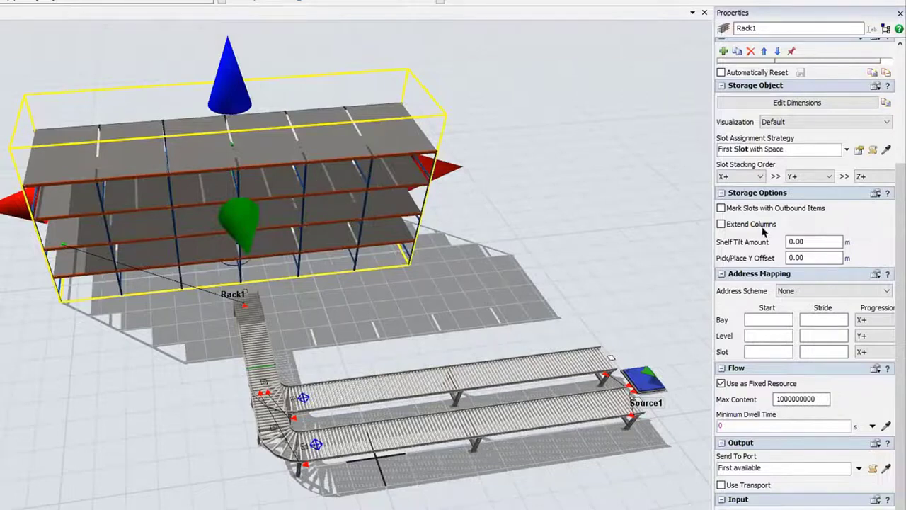
scroll(815, 208, up, 2)
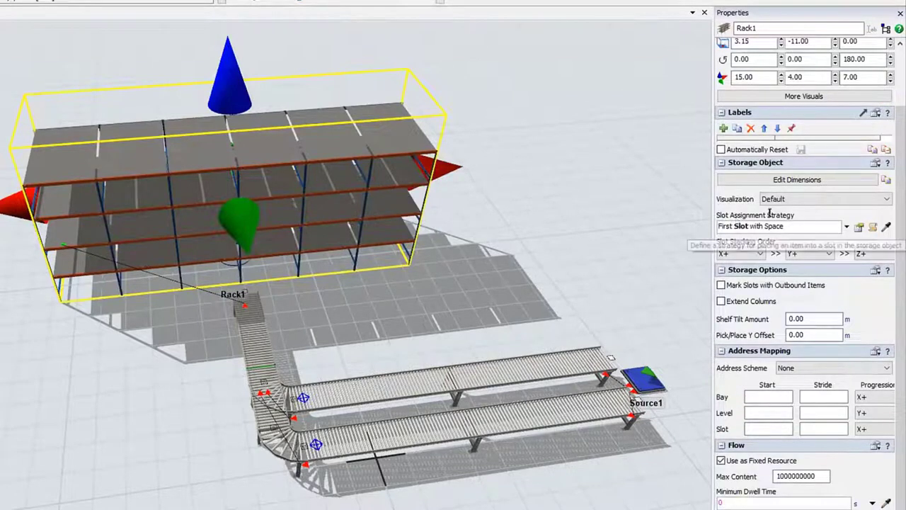
click(843, 228)
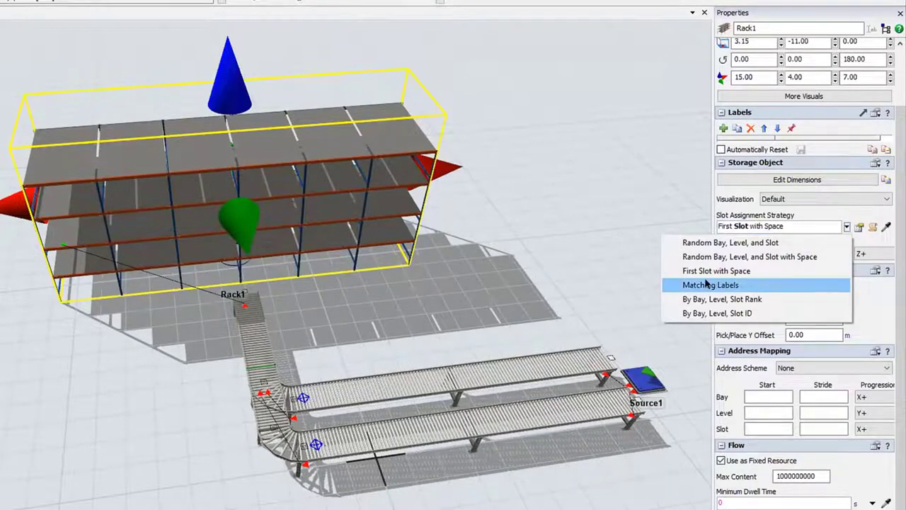
click(756, 284)
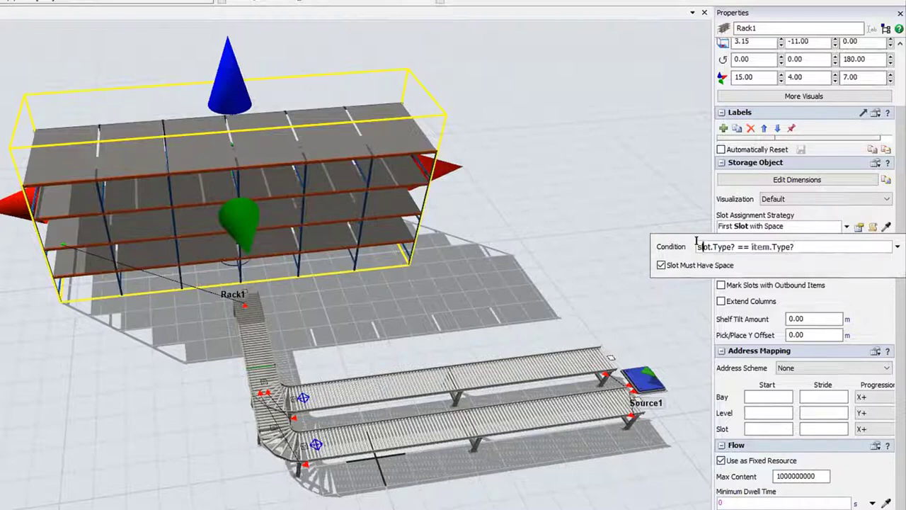
Set the Matching Labels condition to slot.SlotType? == item.Type? so slots are matched to the item type.
double_click(742, 247)
click(758, 247)
click(712, 245)
double_click(719, 246)
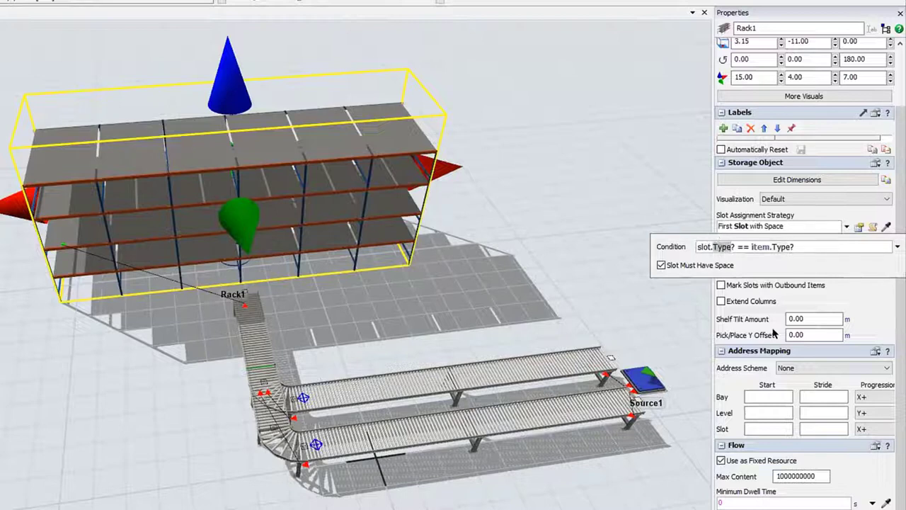
text(SlotType)
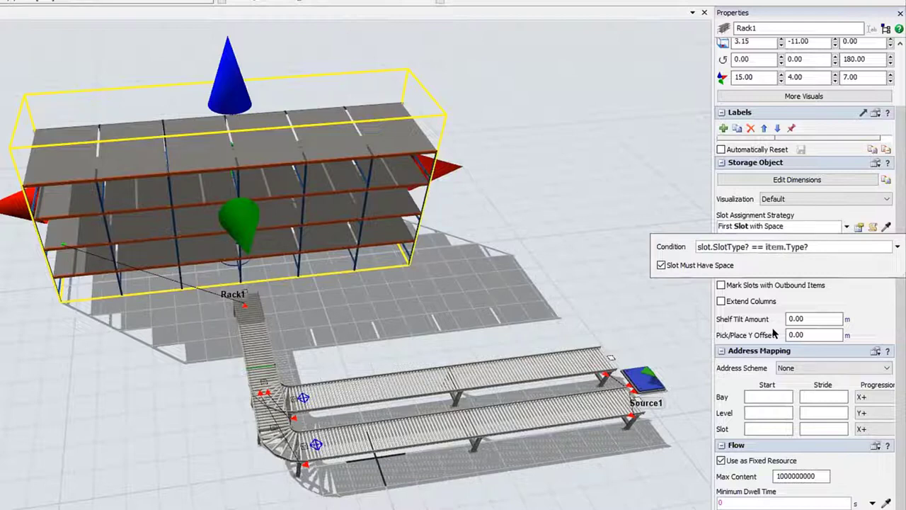
double_click(789, 246)
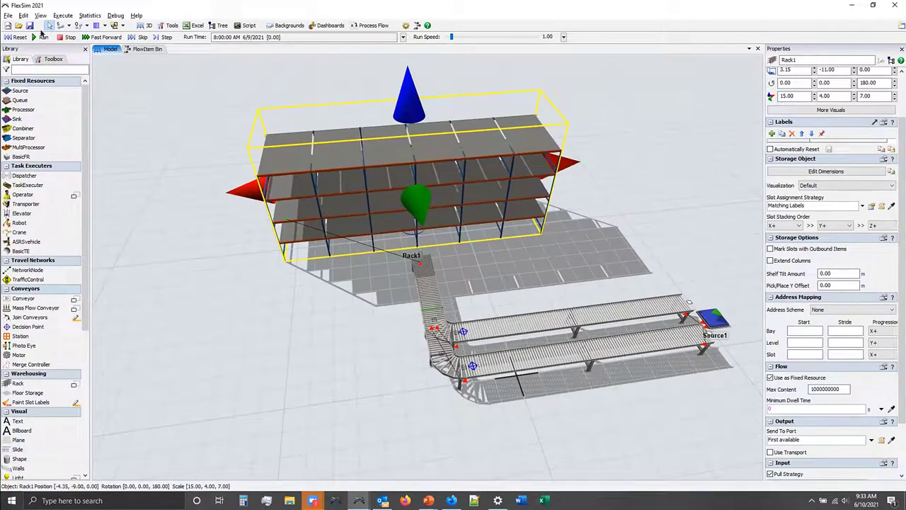
Run the model at a run speed of 16.01 and watch how the boxes are distributed across the rack's bays.
click(33, 37)
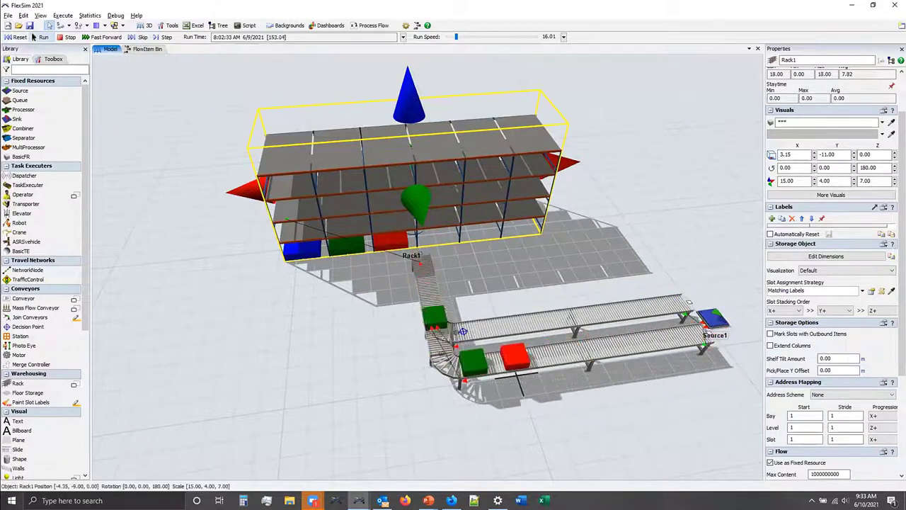
right_drag(395, 276, 395, 284)
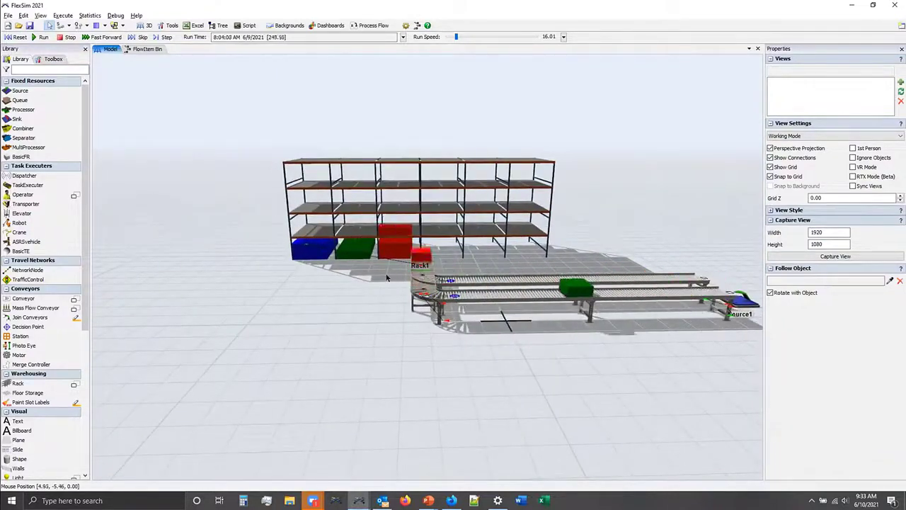
right_drag(361, 287, 359, 298)
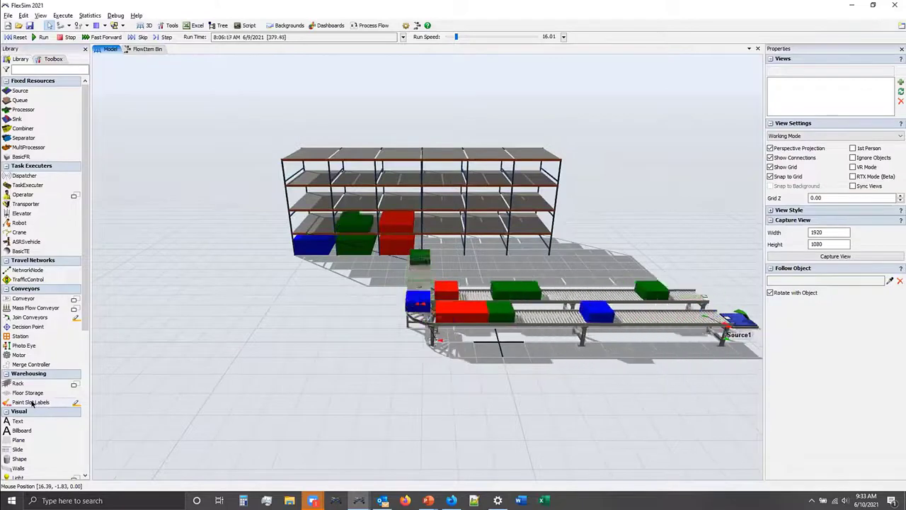
Display the painted SlotType labels to compare them with the stored boxes, then inspect the filled rack from several sides.
click(32, 402)
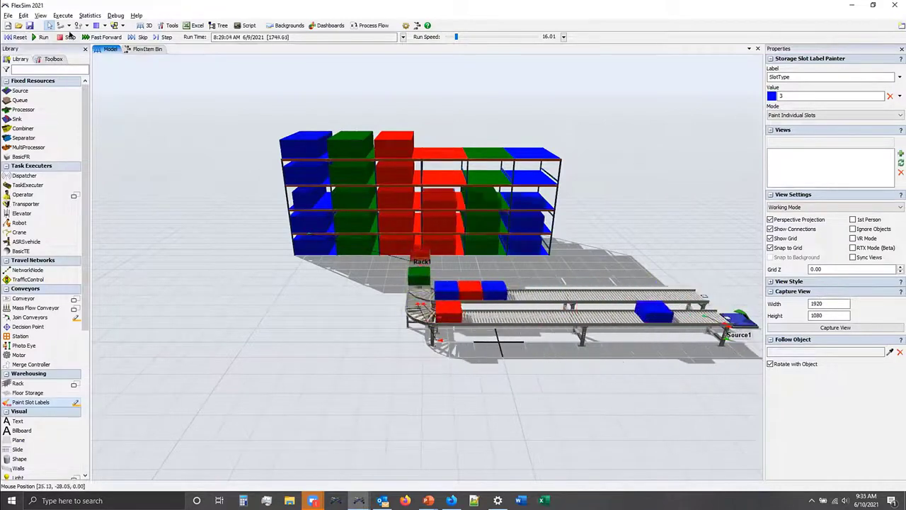
key(Escape)
mouse_move(330, 286)
right_down()
mouse_move(350, 300)
mouse_move(453, 272)
right_up()
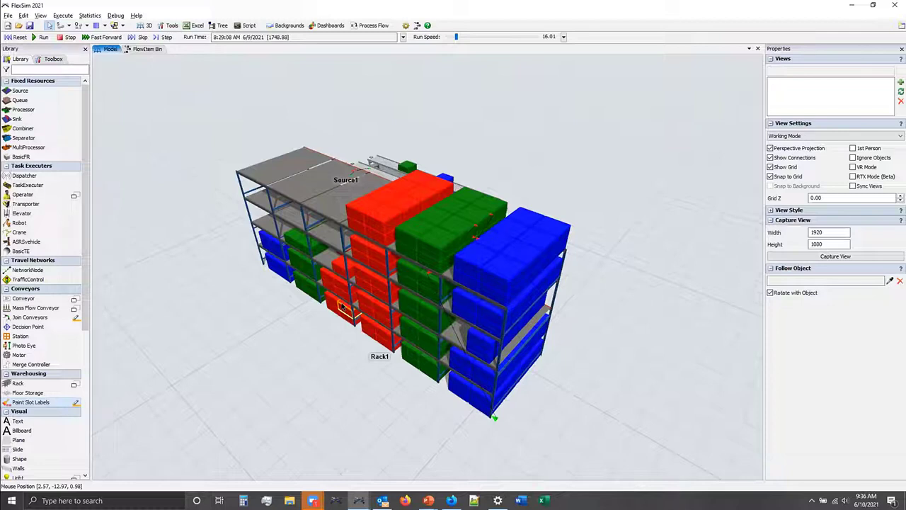
right_drag(267, 347, 447, 314)
drag(447, 314, 298, 295)
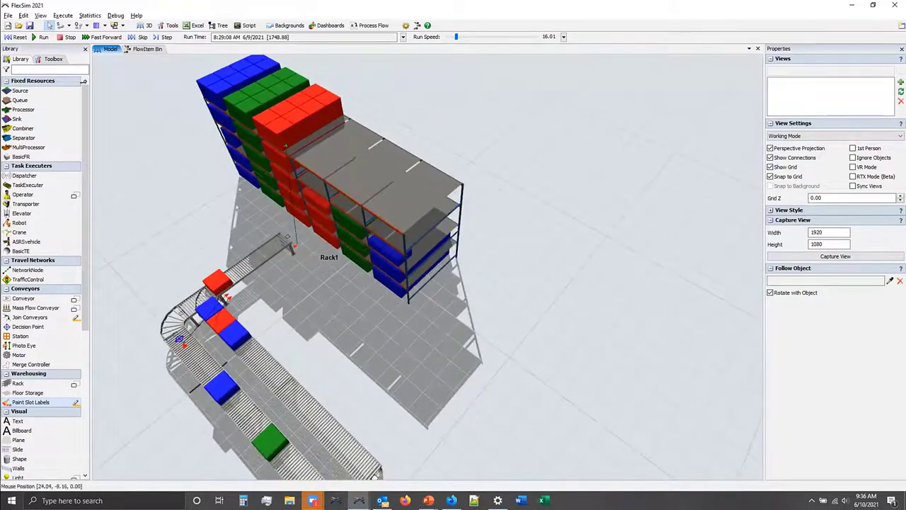
Reset the model and add a straight roller conveyor 10 m long beyond the end of the rack.
click(19, 37)
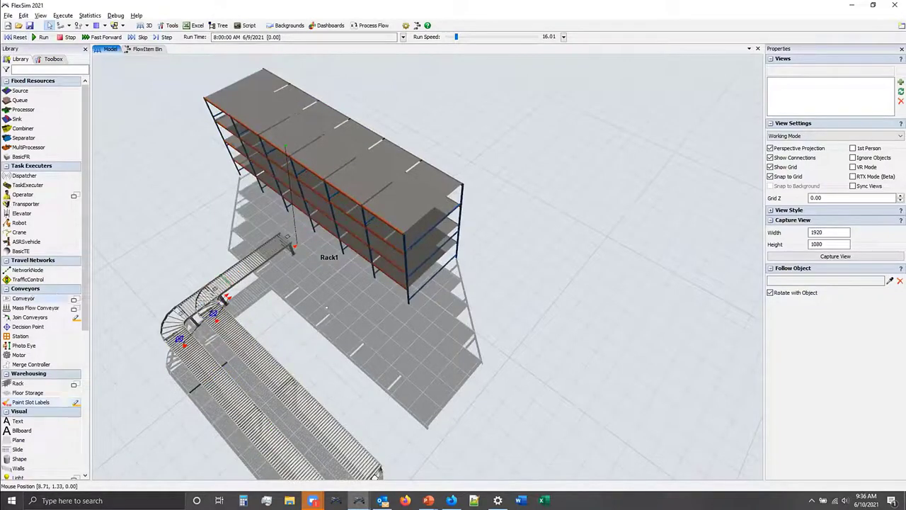
drag(485, 284, 484, 284)
drag(439, 330, 406, 287)
drag(454, 266, 593, 352)
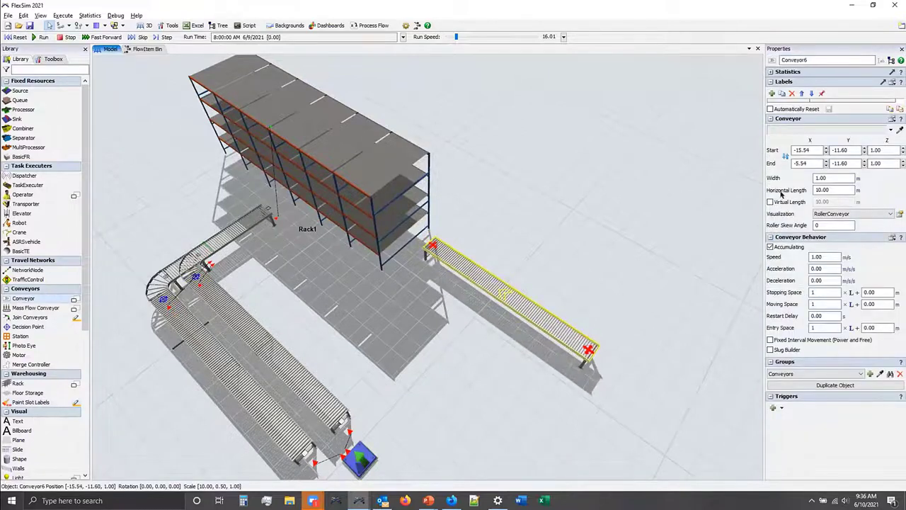
Reverse the new conveyor's direction and move it so it starts at X -5.85, Y -11.25 beside the rack's end.
click(785, 155)
right_drag(455, 309, 468, 288)
click(471, 246)
drag(470, 246, 478, 250)
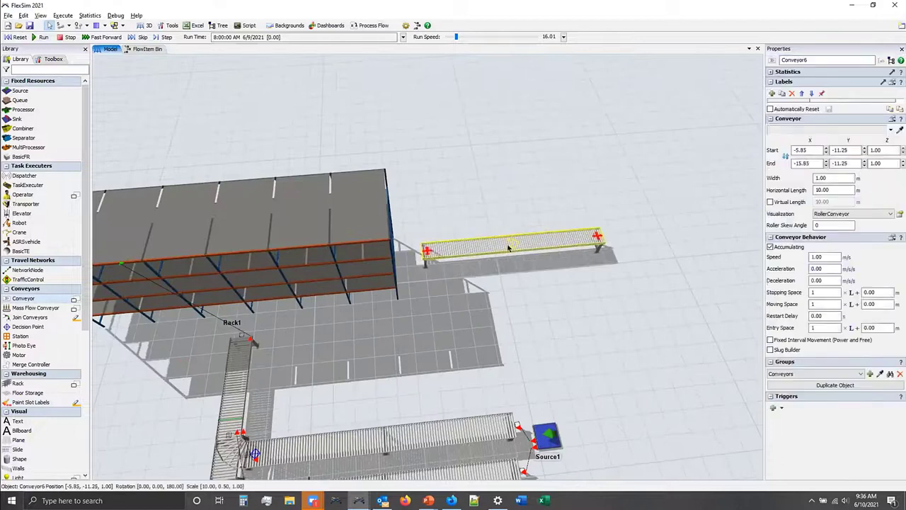
Add a sink beyond the downstream end of the new conveyor and connect the conveyor to it.
double_click(637, 231)
click(745, 217)
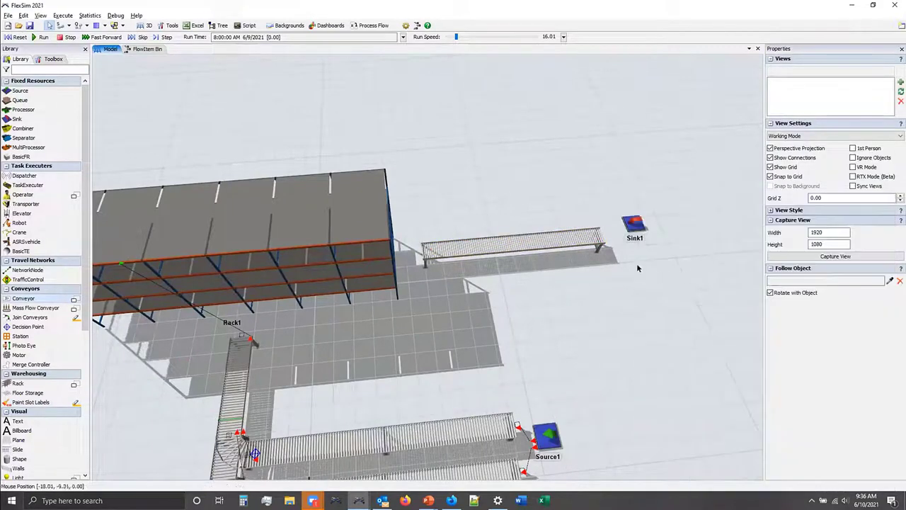
key(a)
click(593, 238)
click(640, 236)
right_drag(568, 308, 523, 299)
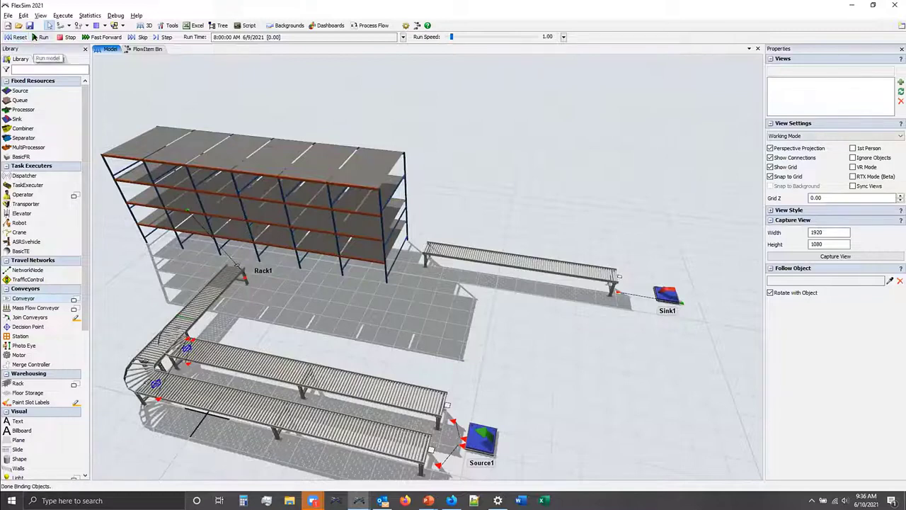
Set the run speed to 4.00, reset the model and connect the rack to the conveyor leading to the sink.
click(167, 37)
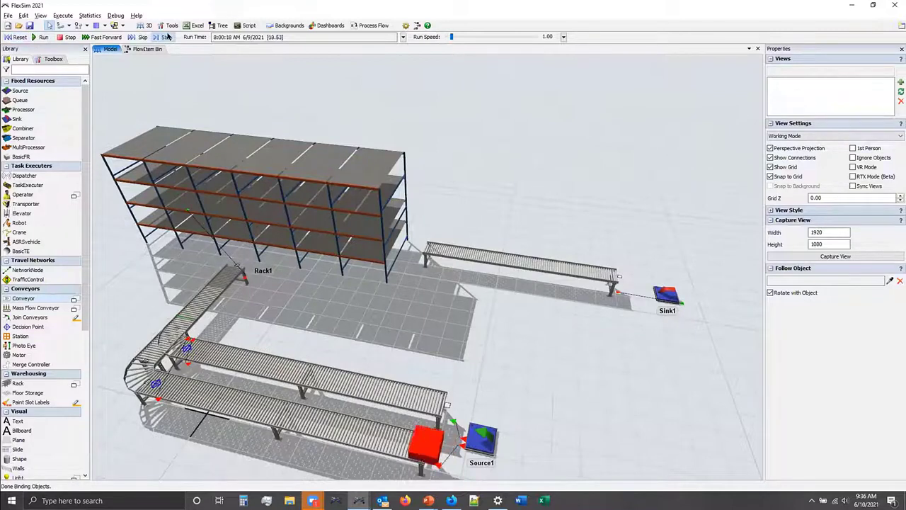
key(ctrl+Up)
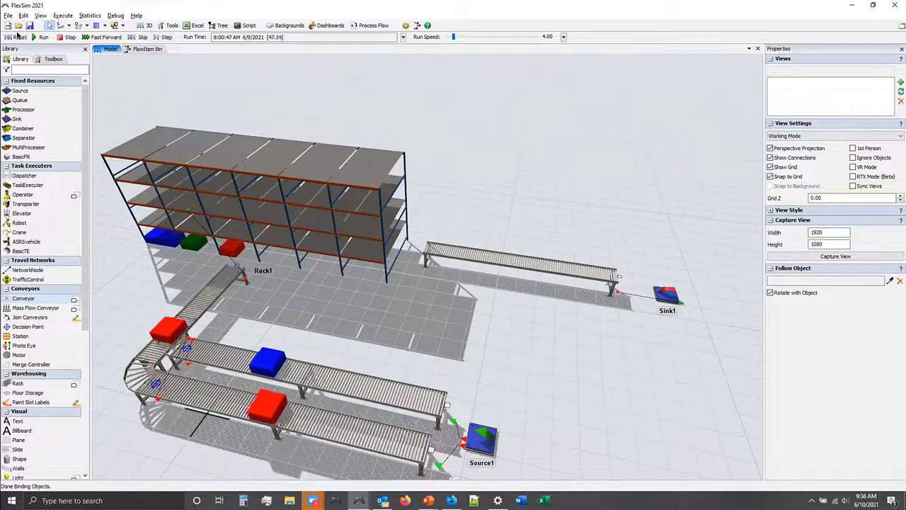
click(388, 230)
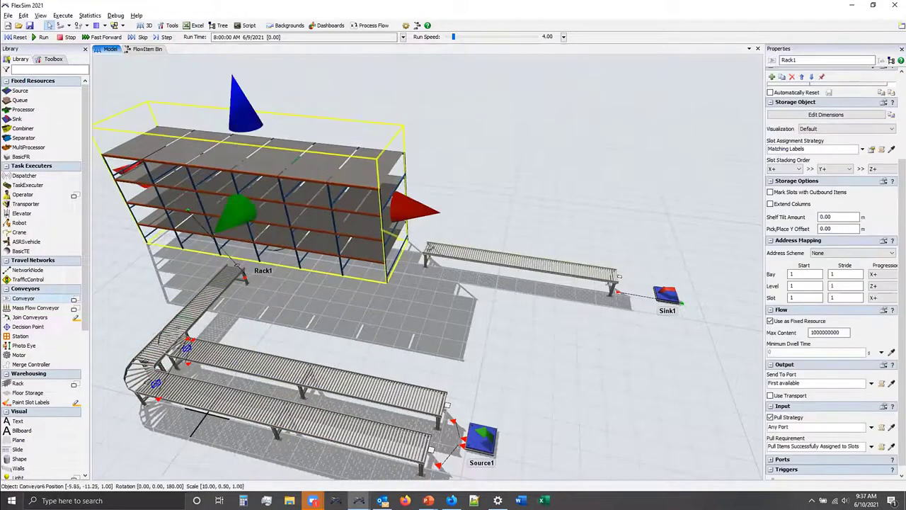
click(521, 264)
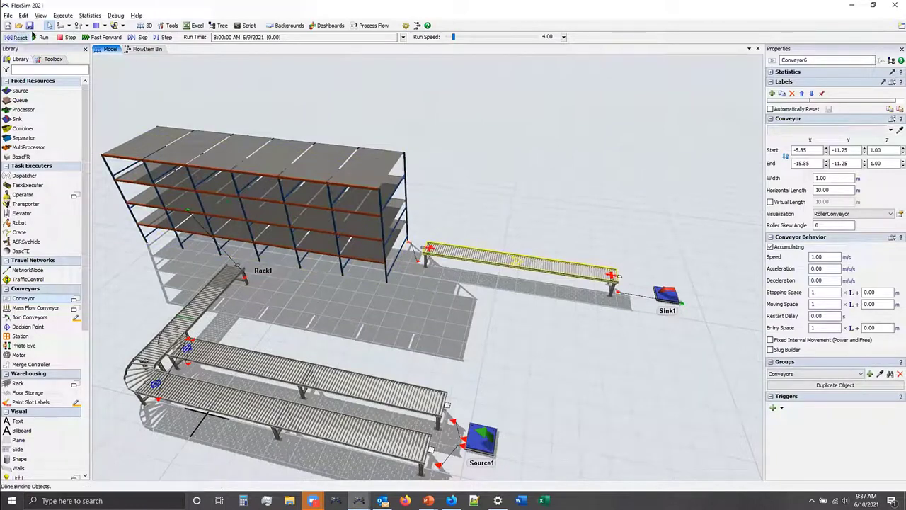
Run the model to watch boxes travel through the rack to the sink, and examine the rack's Minimum Dwell Time setting.
click(40, 37)
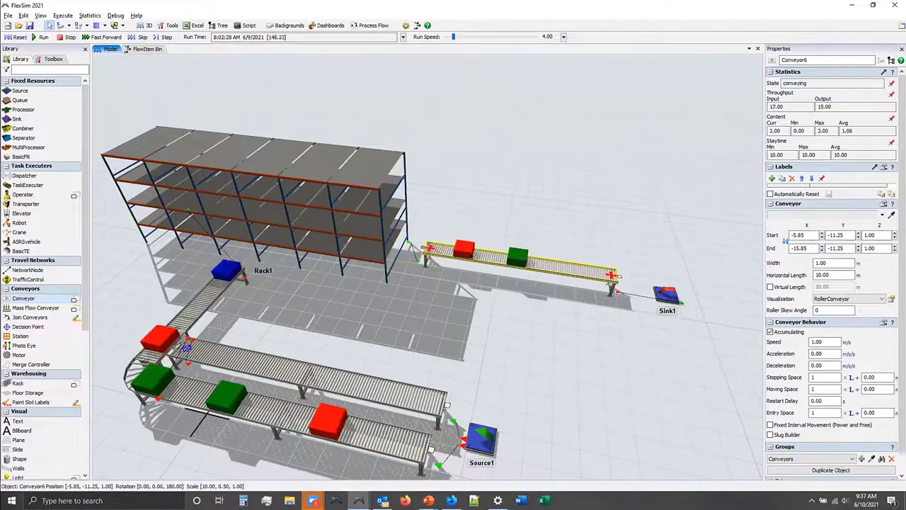
right_drag(433, 305, 429, 306)
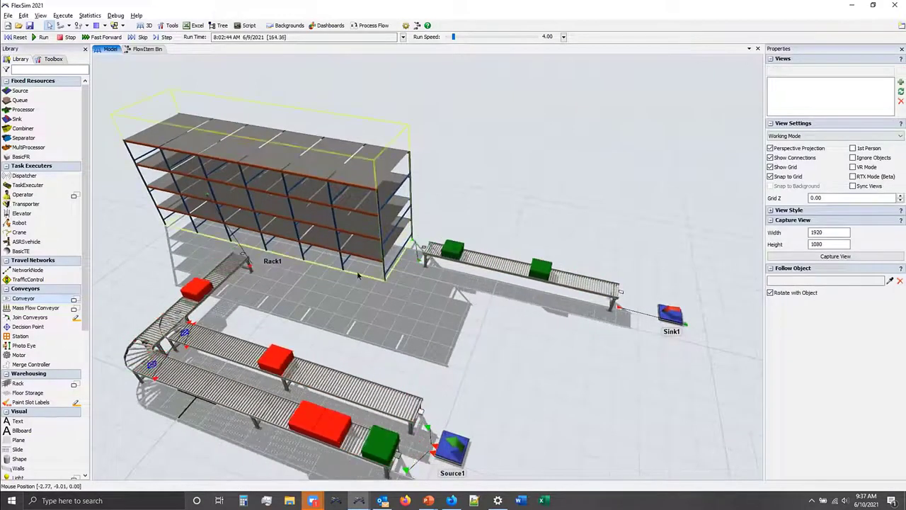
right_drag(326, 247, 305, 278)
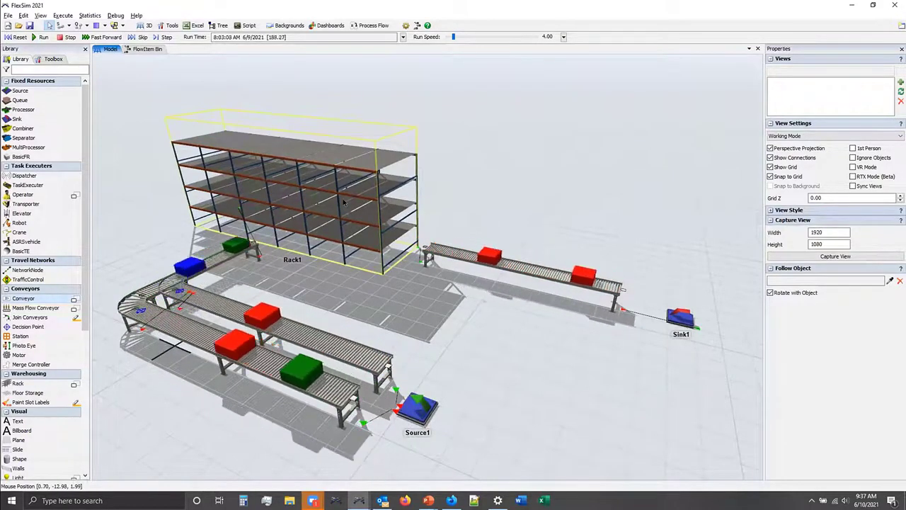
click(365, 246)
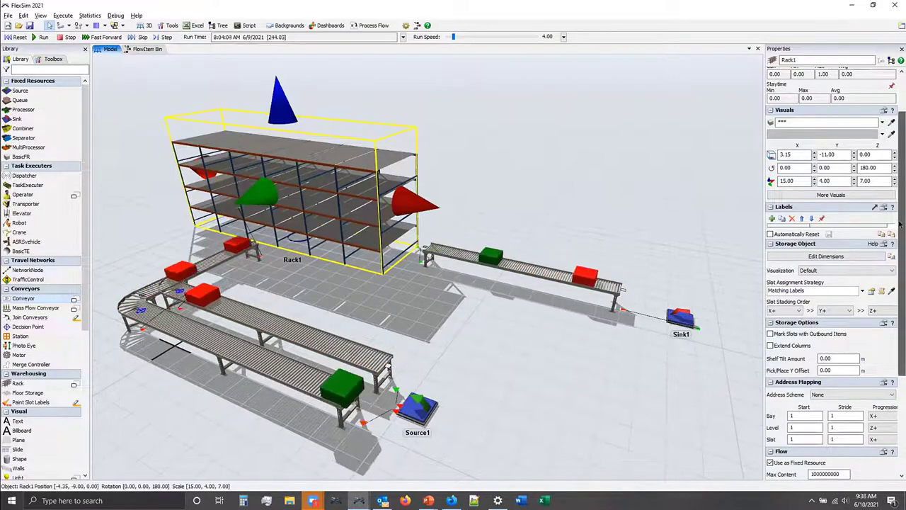
scroll(899, 224, down, 3)
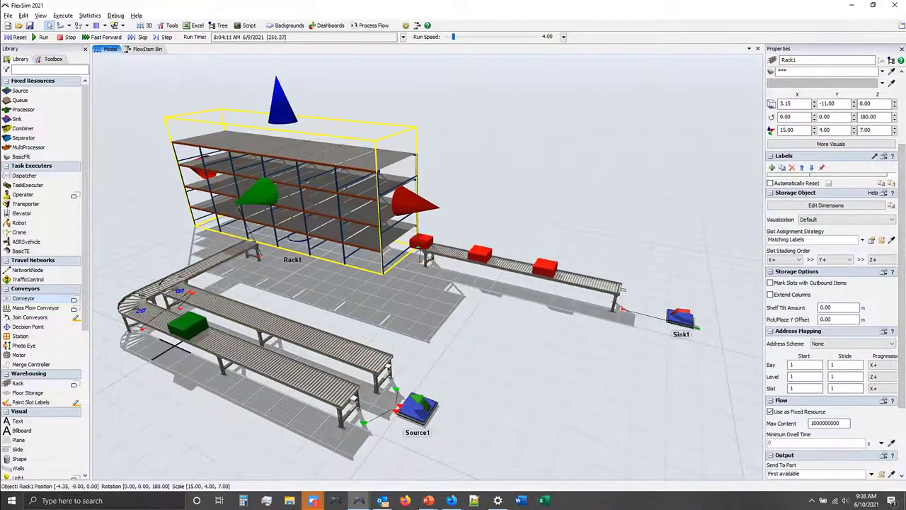
scroll(835, 274, down, 4)
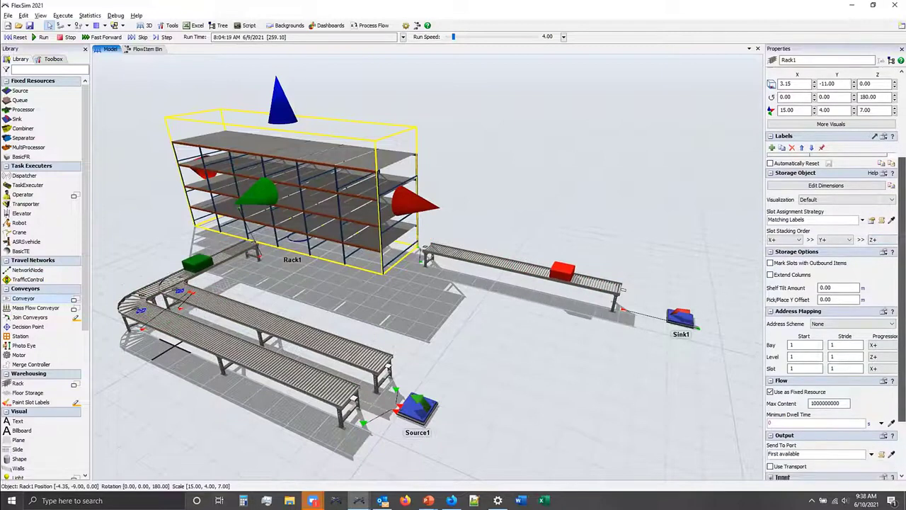
scroll(779, 312, down, 2)
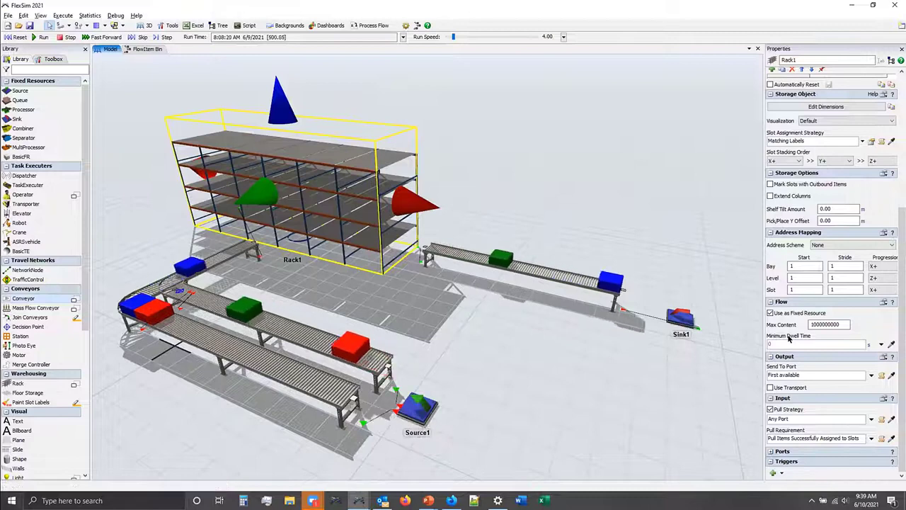
click(789, 343)
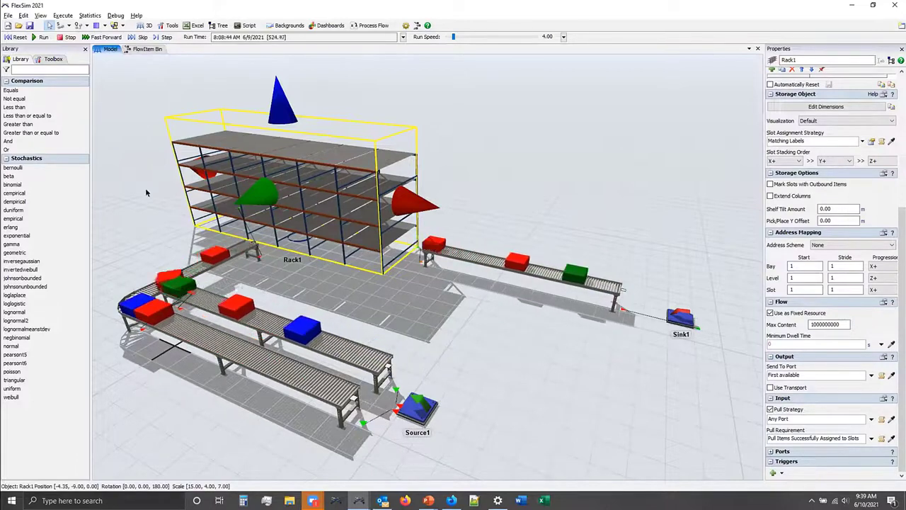
Reset the model and set the rack's Minimum Dwell Time to a triangular distribution with minimum 60, maximum 120 and mode 100.
click(19, 37)
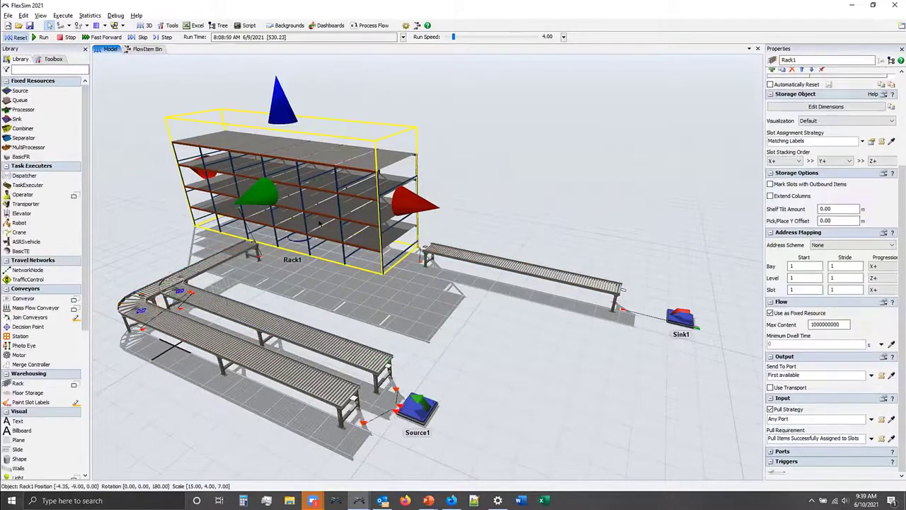
click(881, 344)
mouse_move(853, 397)
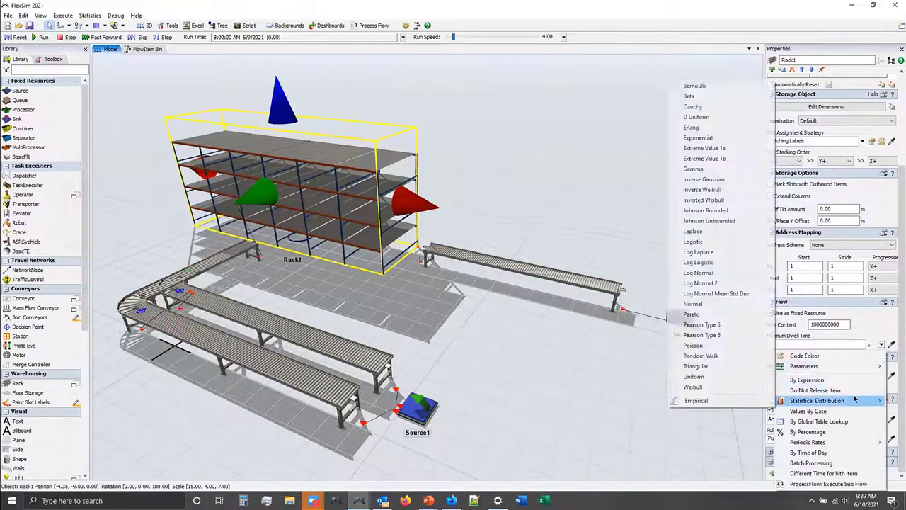
click(736, 365)
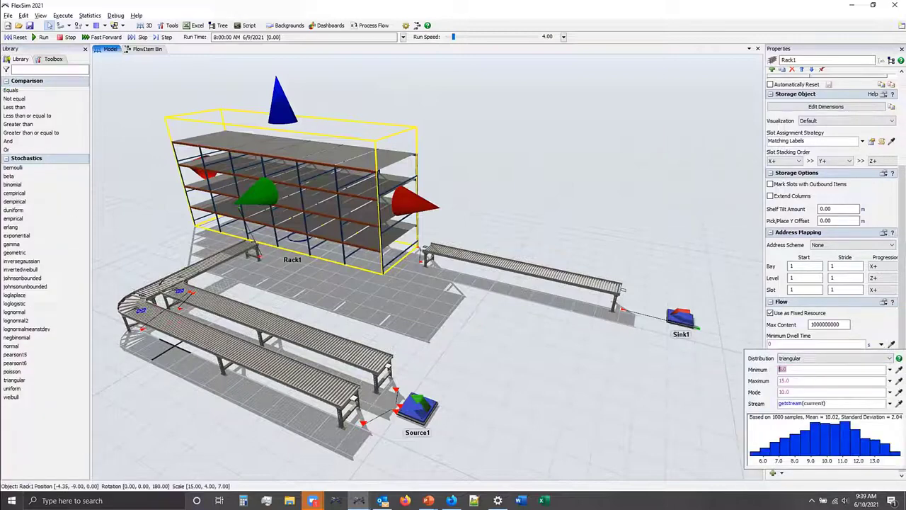
text(60)
key(Tab)
text(120)
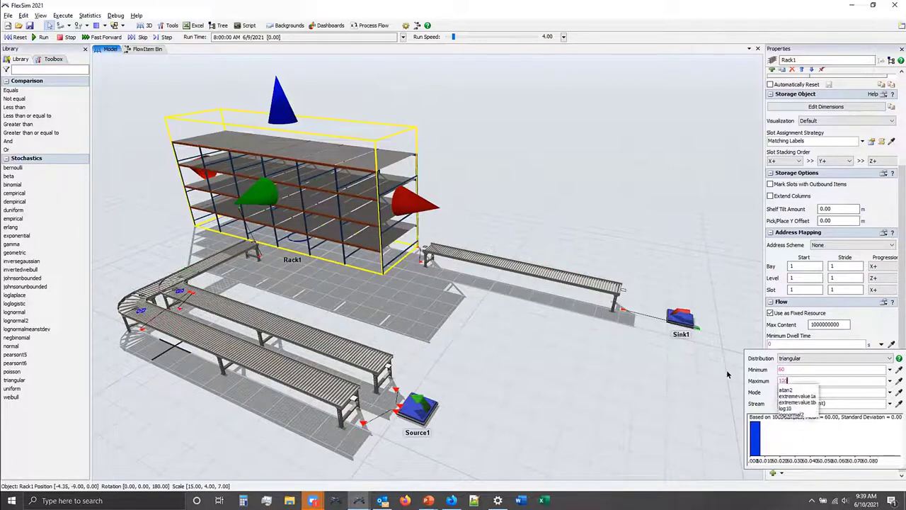
key(Tab)
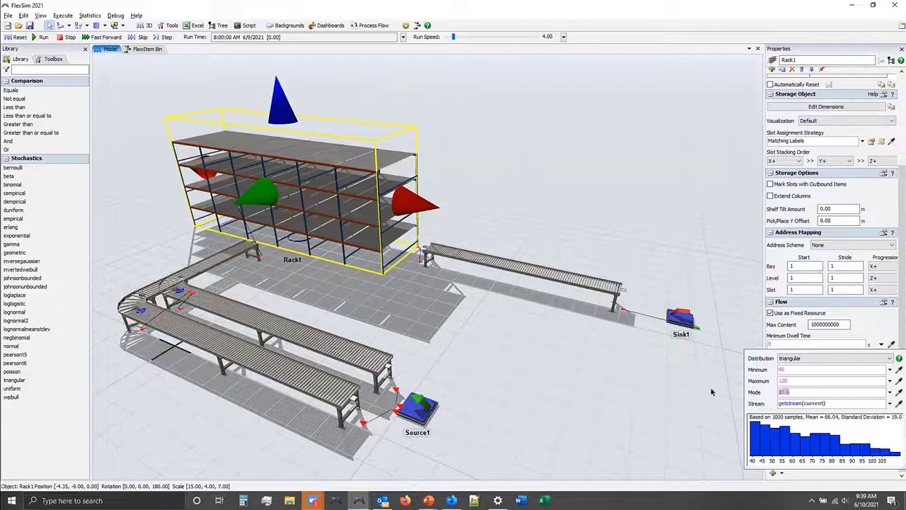
text(100)
key(Tab)
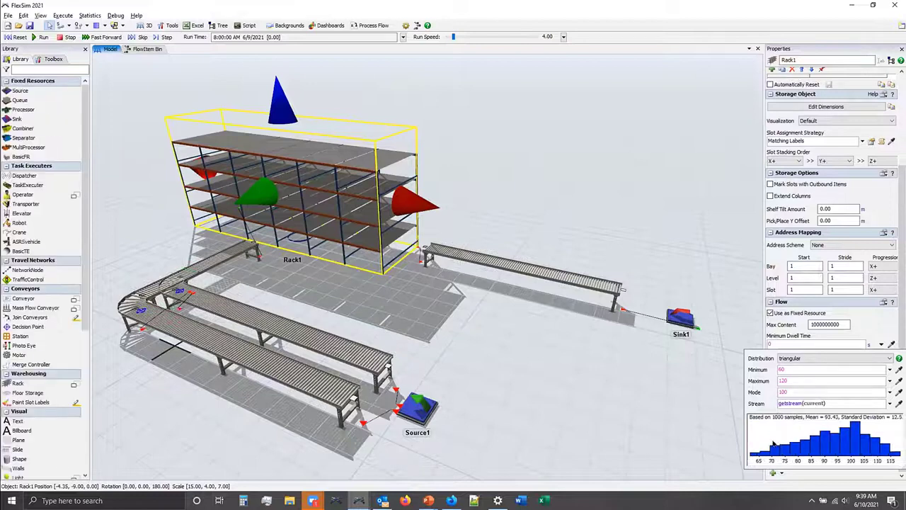
click(880, 311)
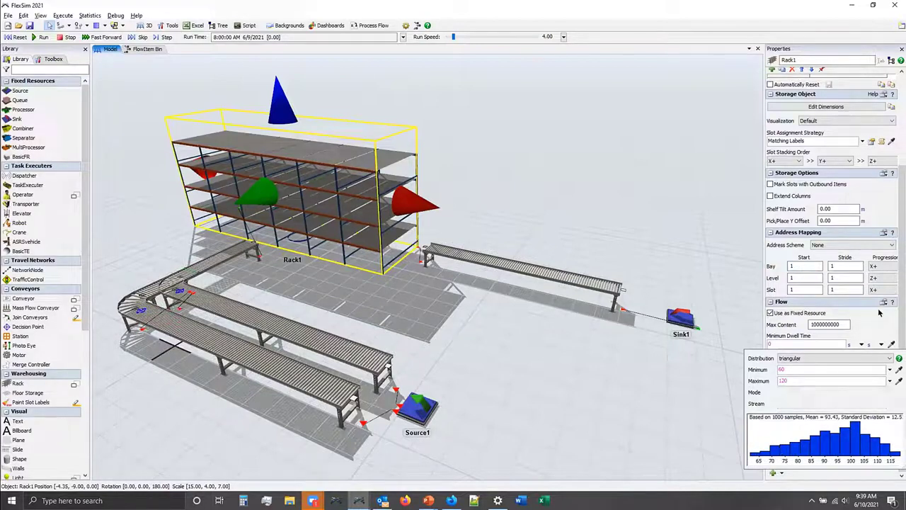
Run the model at a run speed of 16.01, then switch to PowerPoint and show the Rack Minimum Dwell Time slide.
click(33, 36)
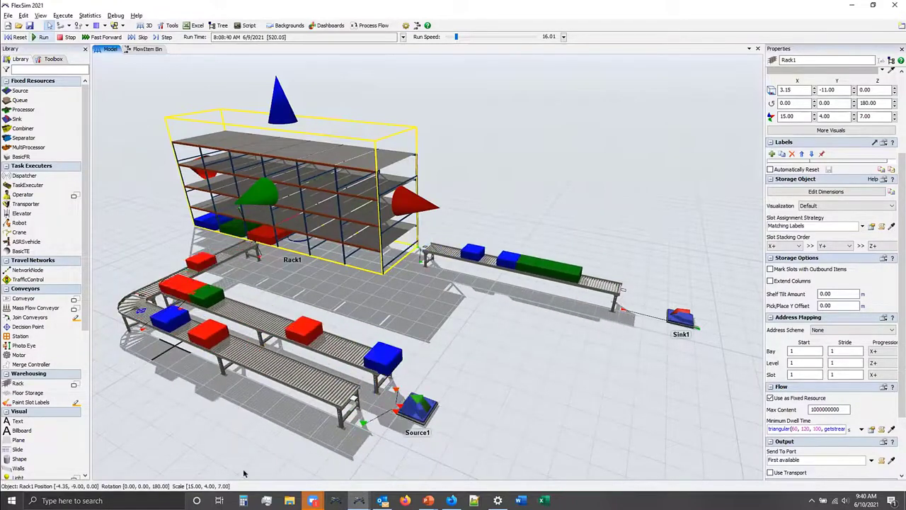
mouse_move(428, 501)
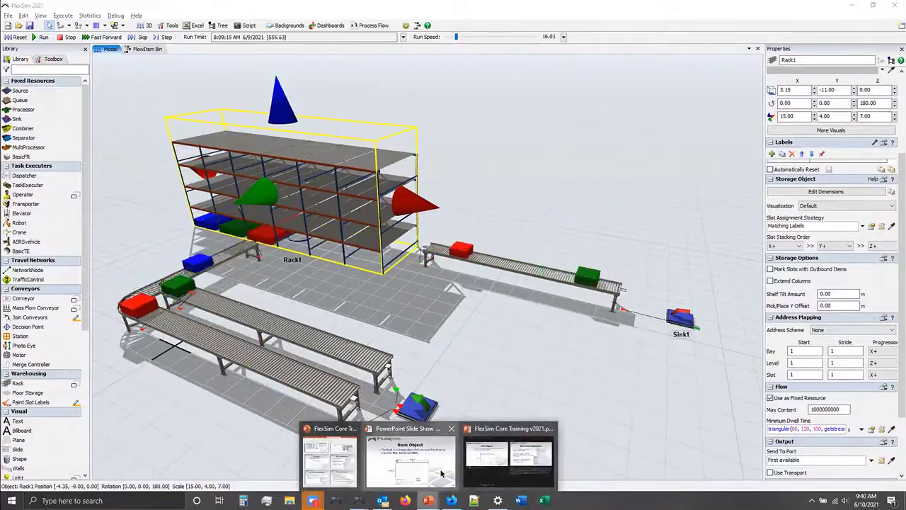
click(507, 460)
click(566, 194)
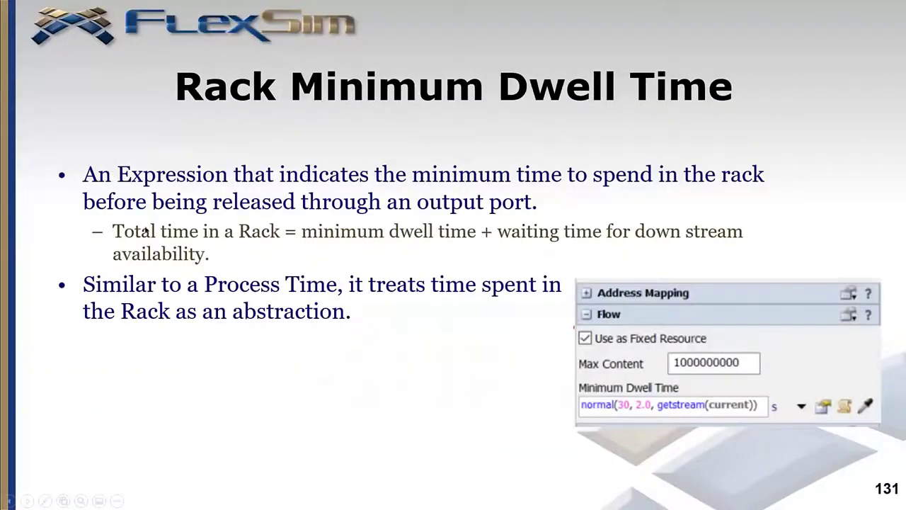
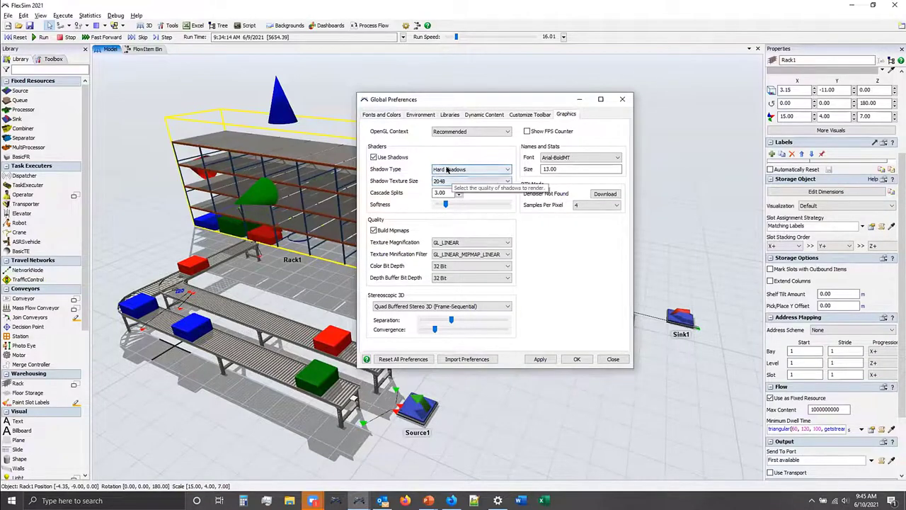
Set the Shadow Type to Soft shadows, apply Use Shadows off and back on to compare, and close the Global Preferences.
click(454, 169)
click(460, 184)
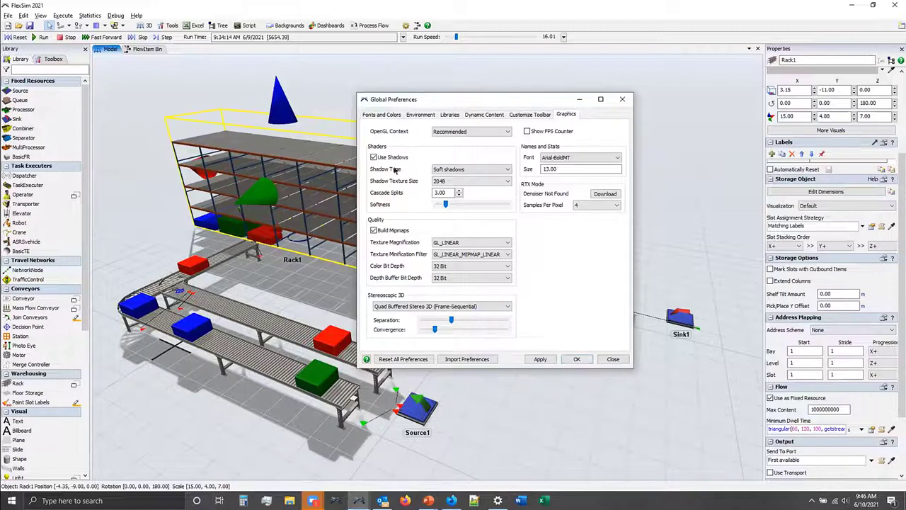
click(394, 157)
click(540, 359)
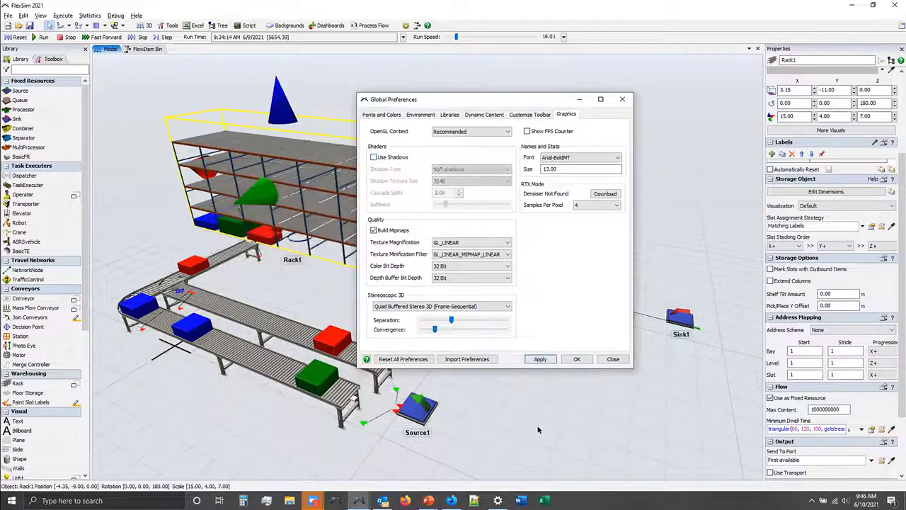
click(376, 157)
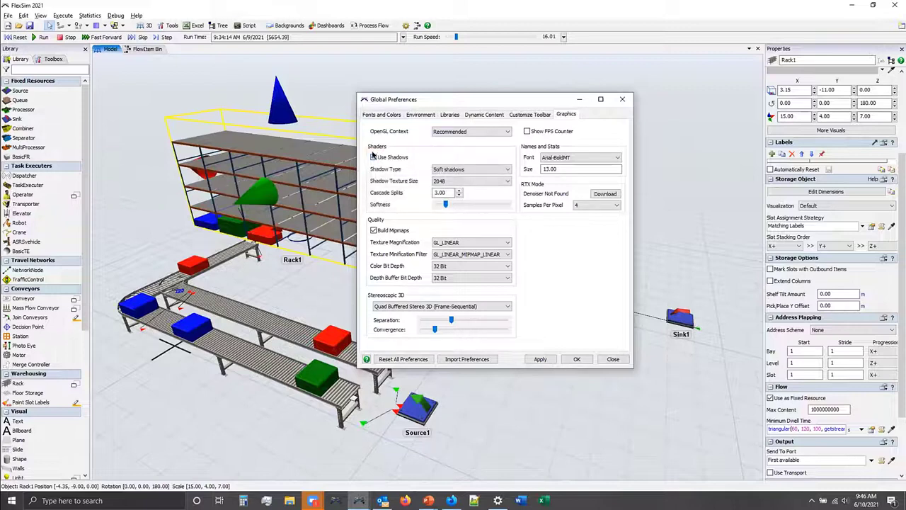
click(535, 359)
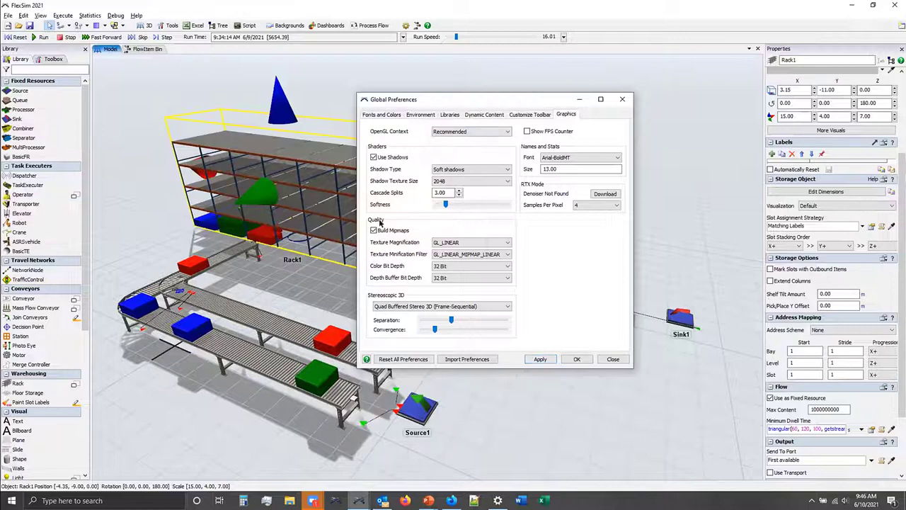
click(620, 100)
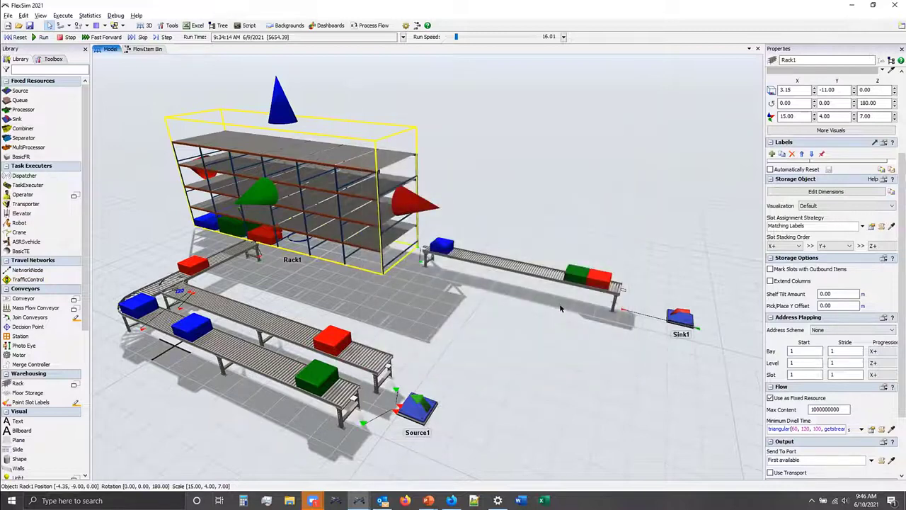
Deselect the rack, look over the model with its soft shadows, and switch to the PowerPoint slide show.
click(445, 325)
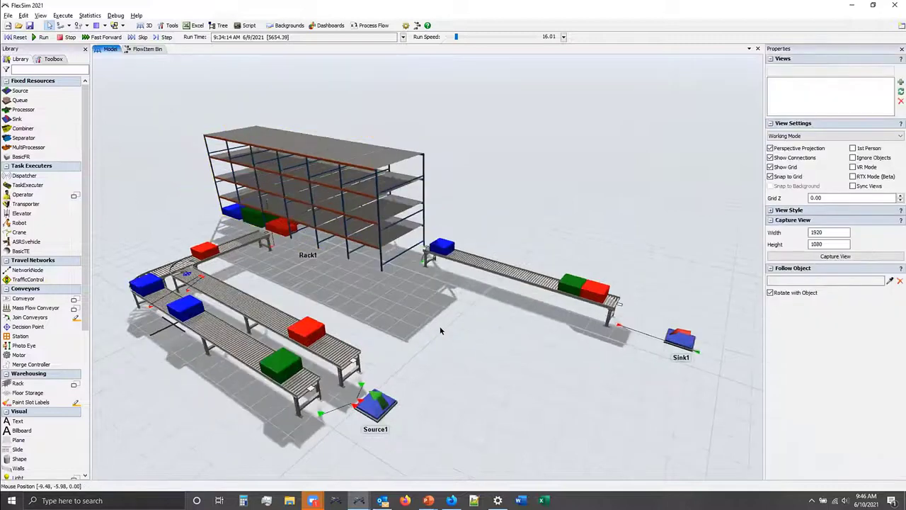
right_drag(439, 327, 439, 334)
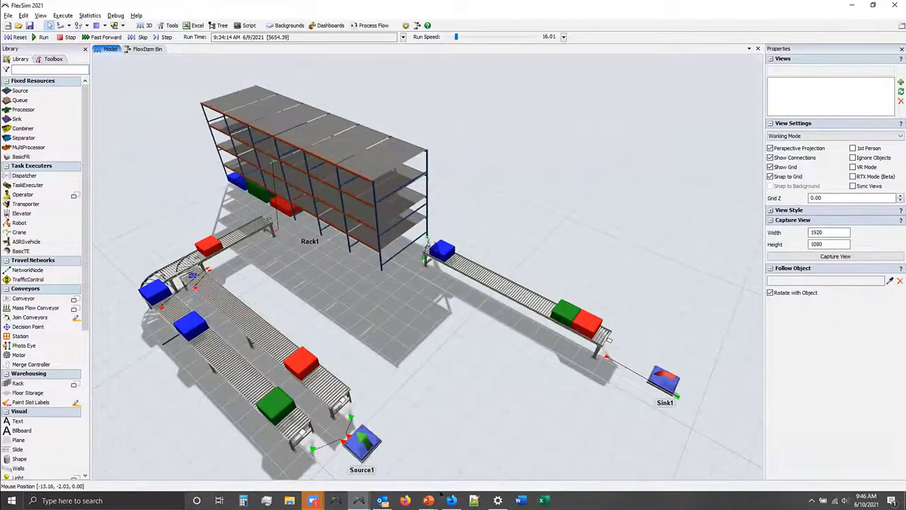
mouse_move(439, 497)
click(408, 453)
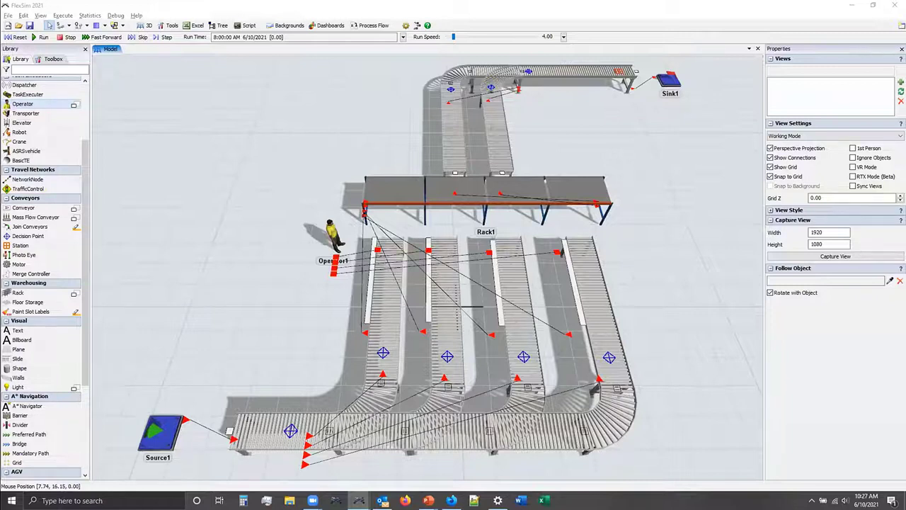
drag(638, 312, 639, 312)
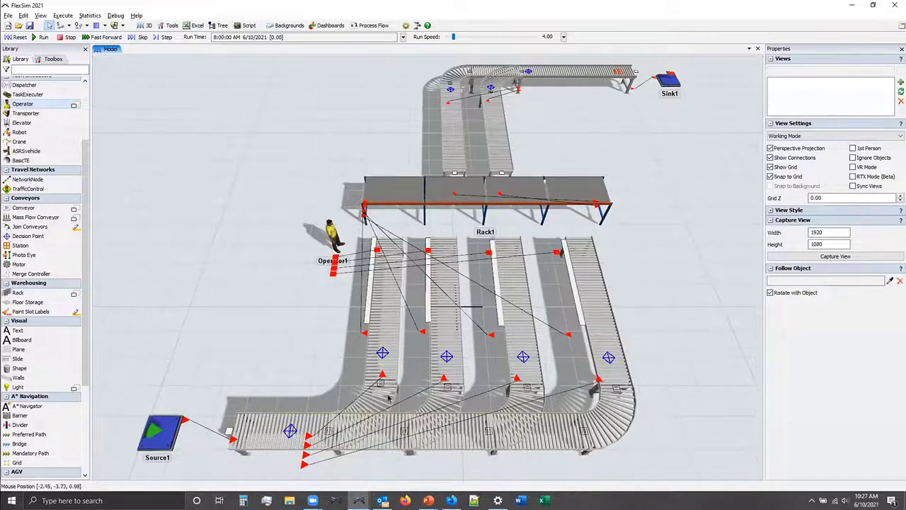
Inspect the curved conveyors that branch off the infeed conveyor into the four lanes, including their radius and sweep angle.
click(439, 397)
click(522, 395)
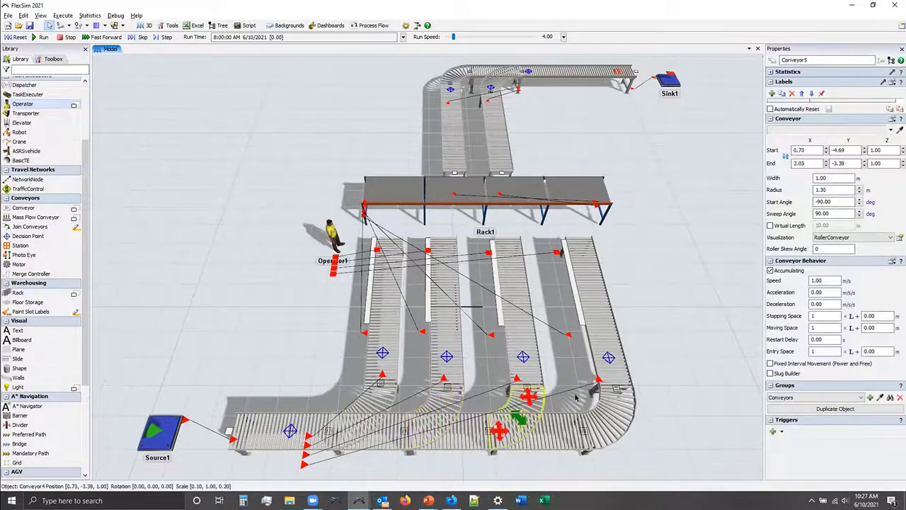
click(614, 397)
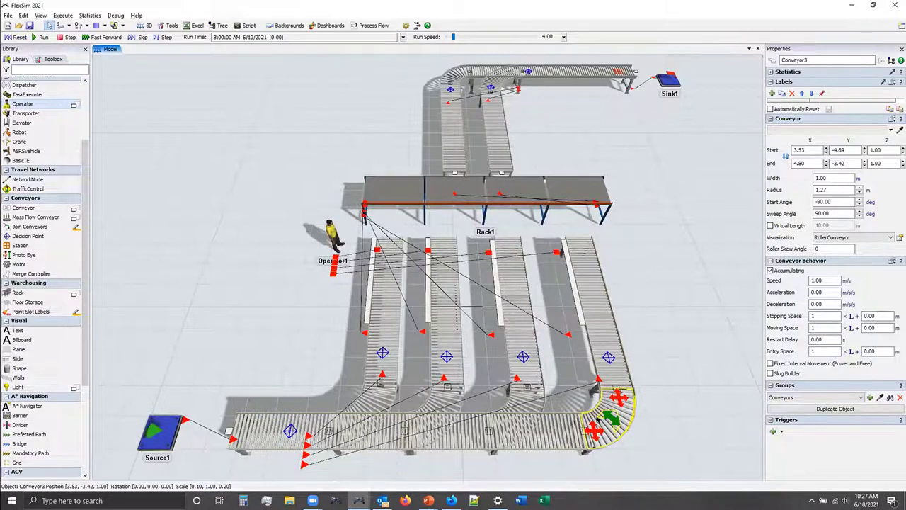
key(ctrl+v)
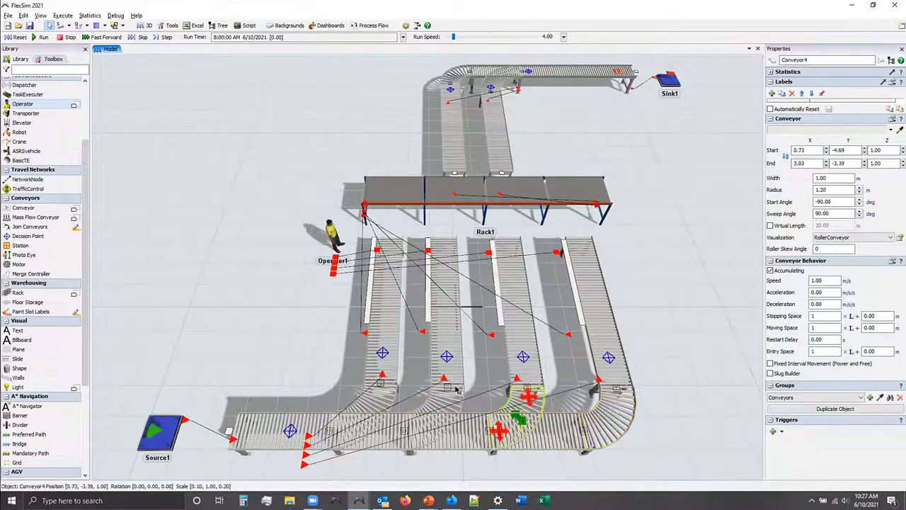
click(372, 399)
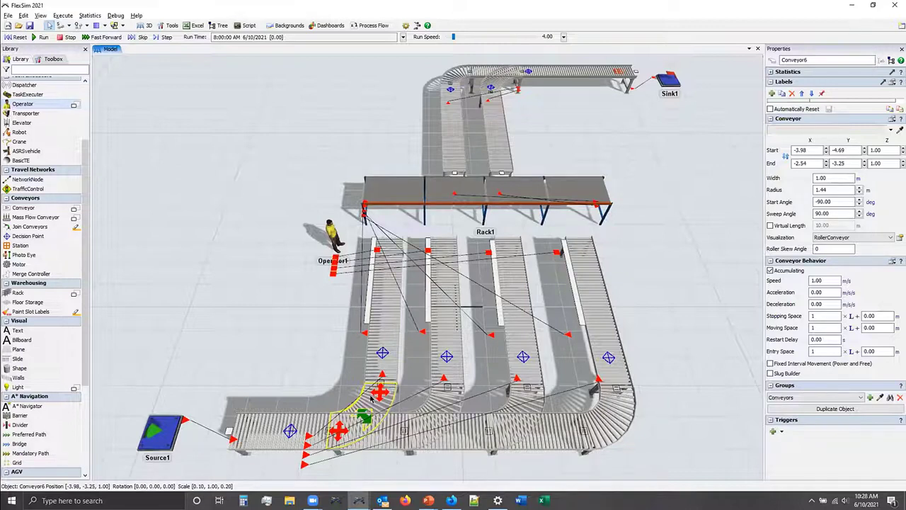
Inspect the decision points and the exit transfers on the four lanes leading to the rack.
drag(273, 386, 274, 366)
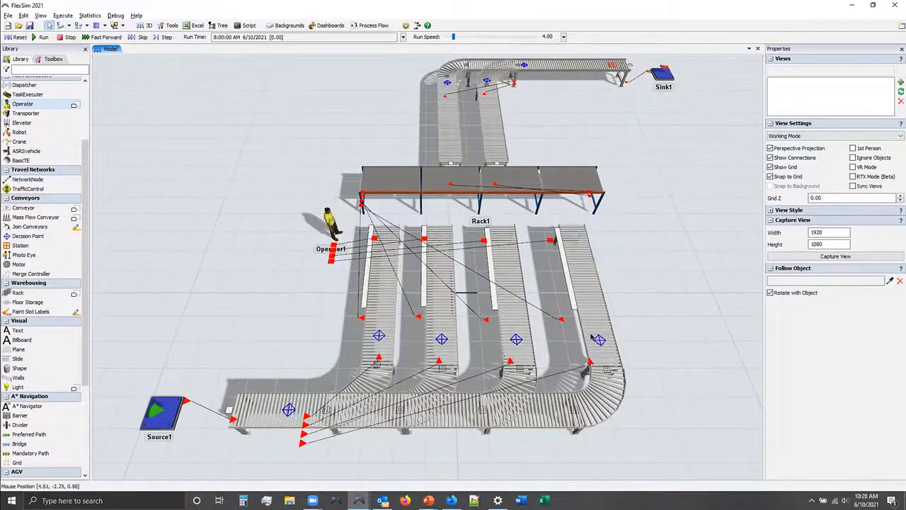
click(377, 337)
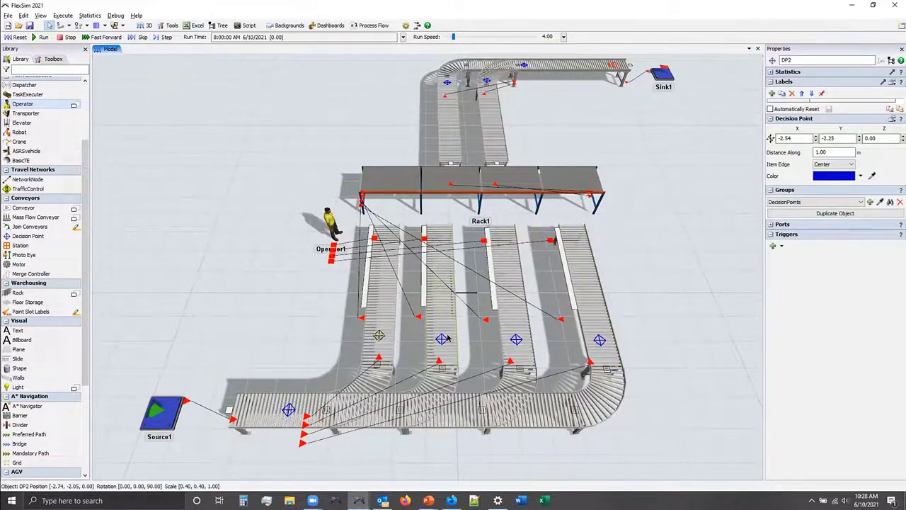
click(516, 340)
click(599, 340)
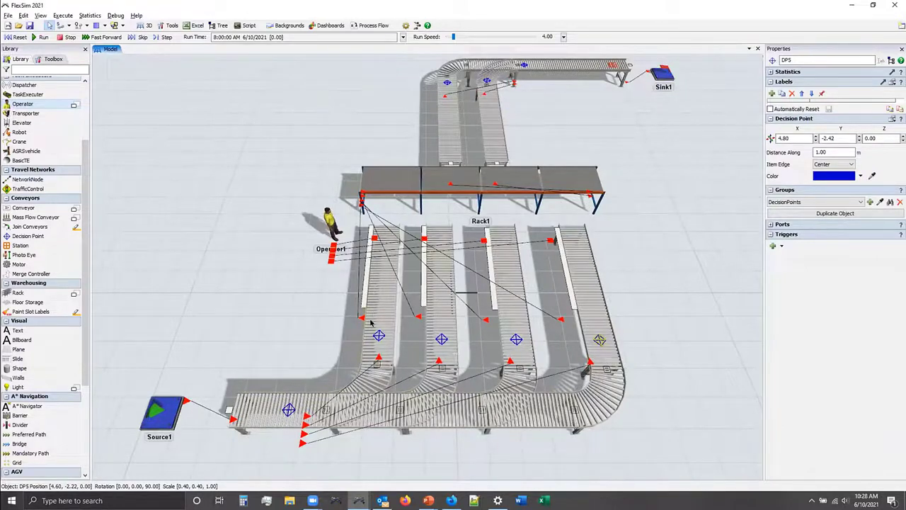
click(367, 278)
click(423, 286)
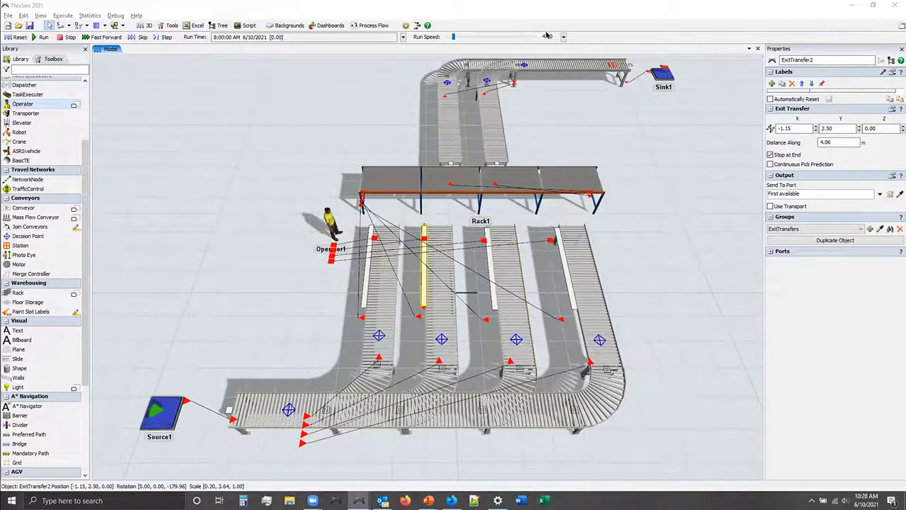
click(370, 230)
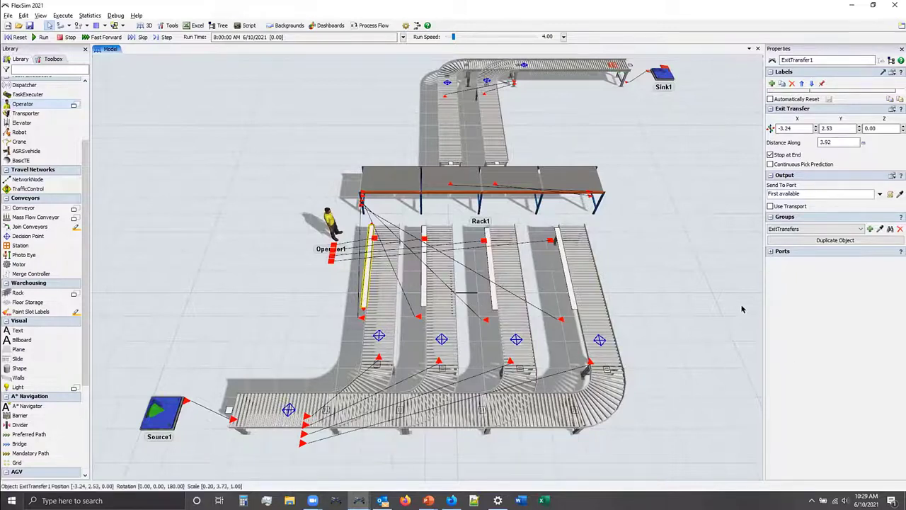
Inspect the decision points on the outbound conveyors between the rack and the sink.
drag(638, 258, 577, 319)
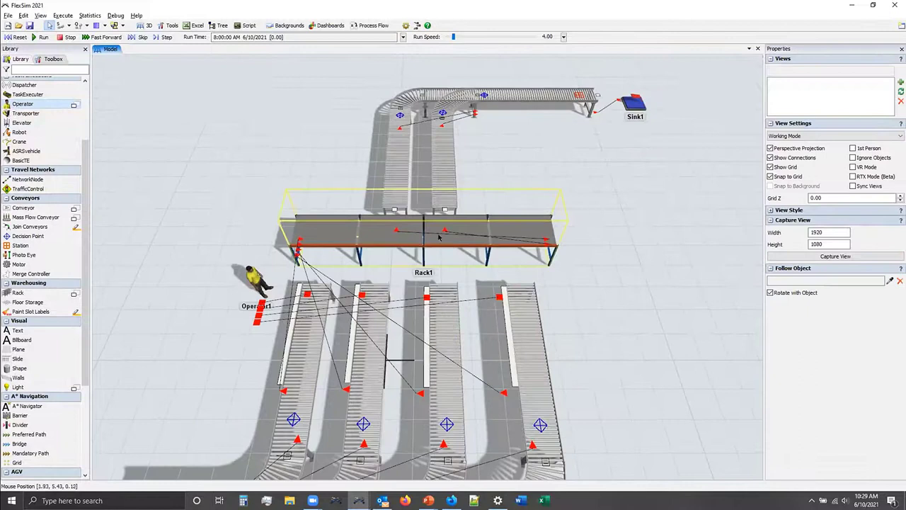
click(434, 111)
click(400, 115)
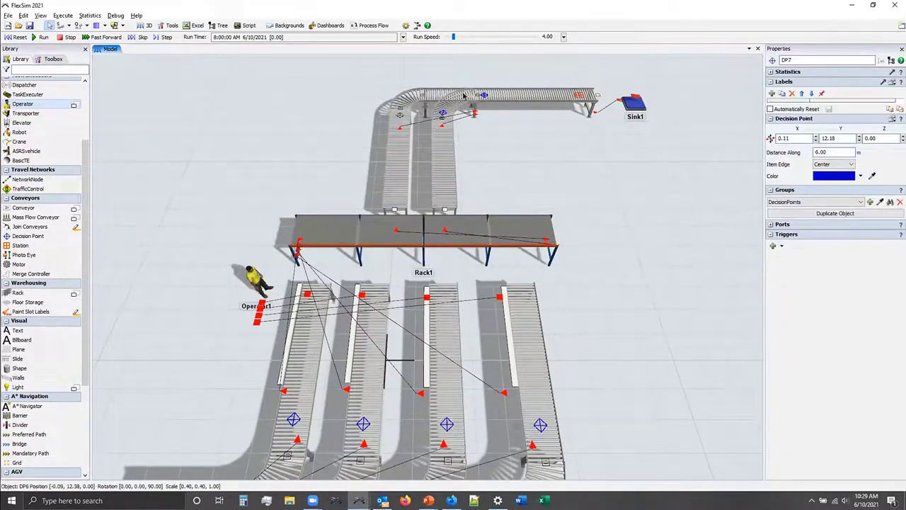
click(481, 94)
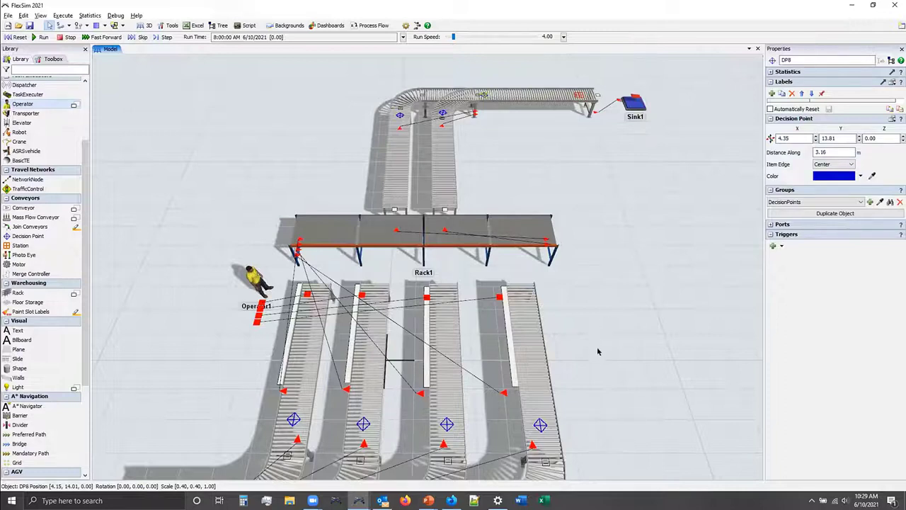
drag(584, 389, 648, 301)
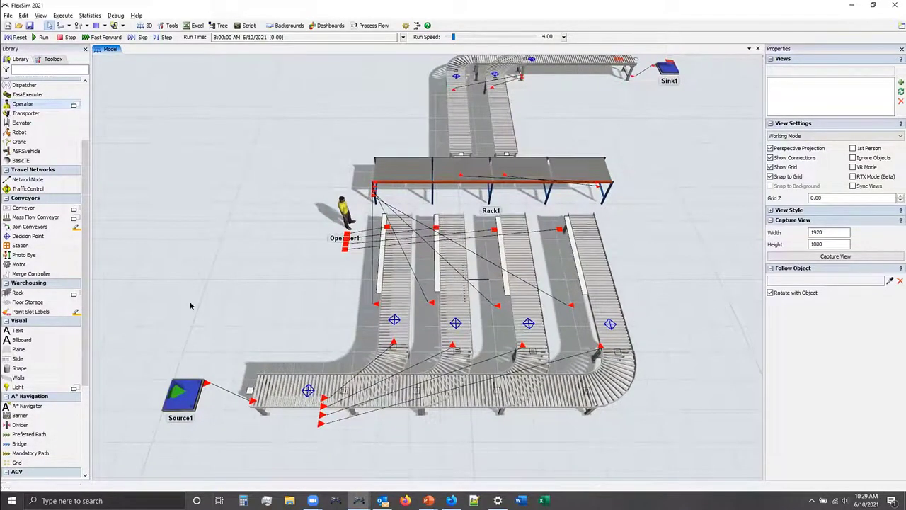
Set the scale of the source's exponential inter-arrival time to 6.5.
click(182, 389)
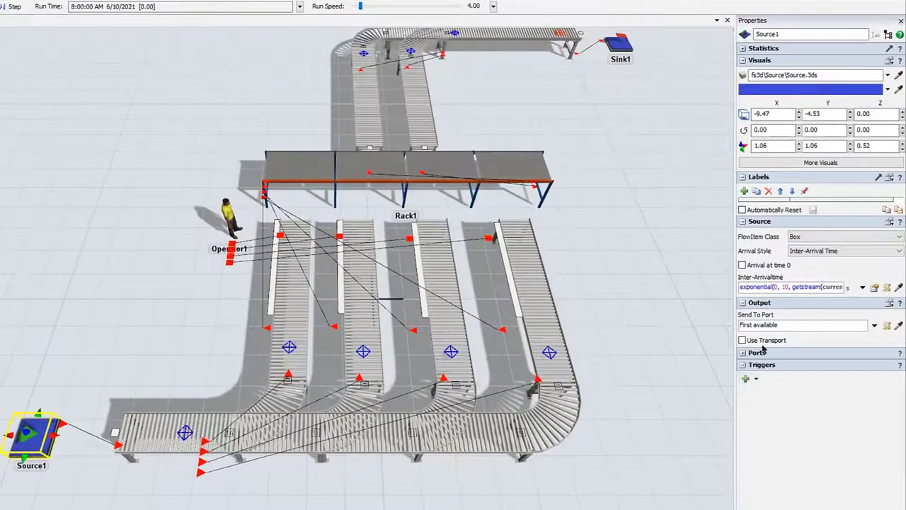
click(863, 287)
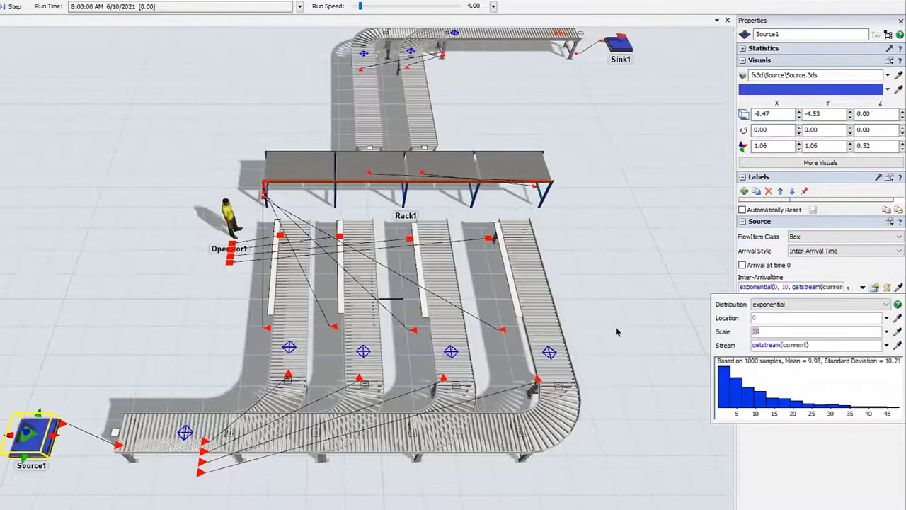
click(757, 320)
click(790, 460)
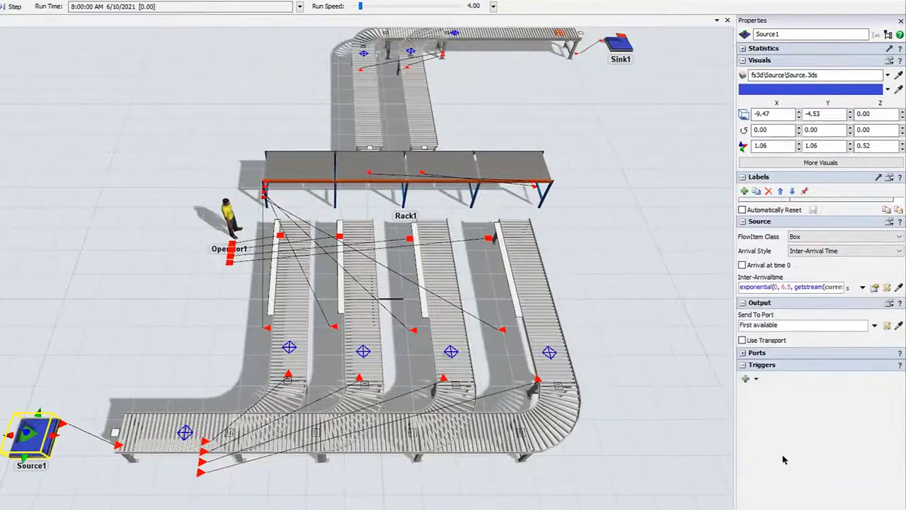
Add an On Creation trigger to the source that sets the item's Type label and color to duniform(1,4).
click(751, 378)
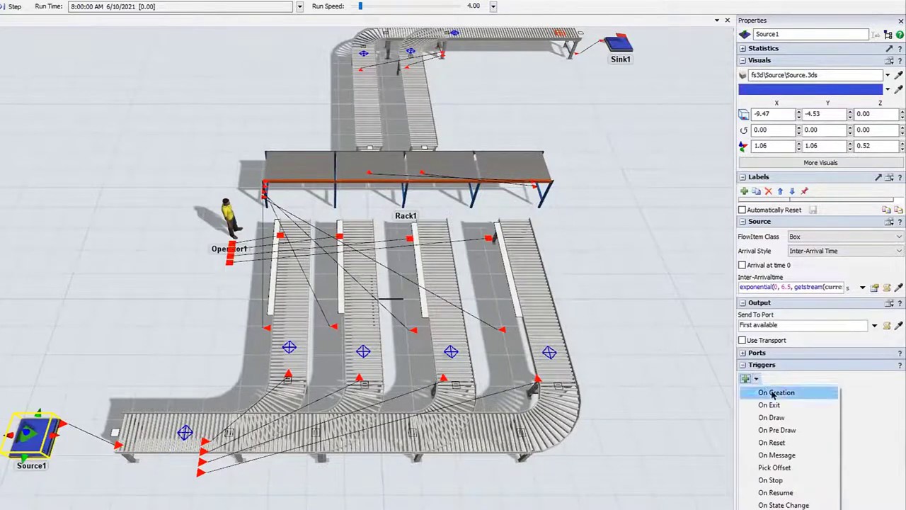
click(771, 393)
click(864, 401)
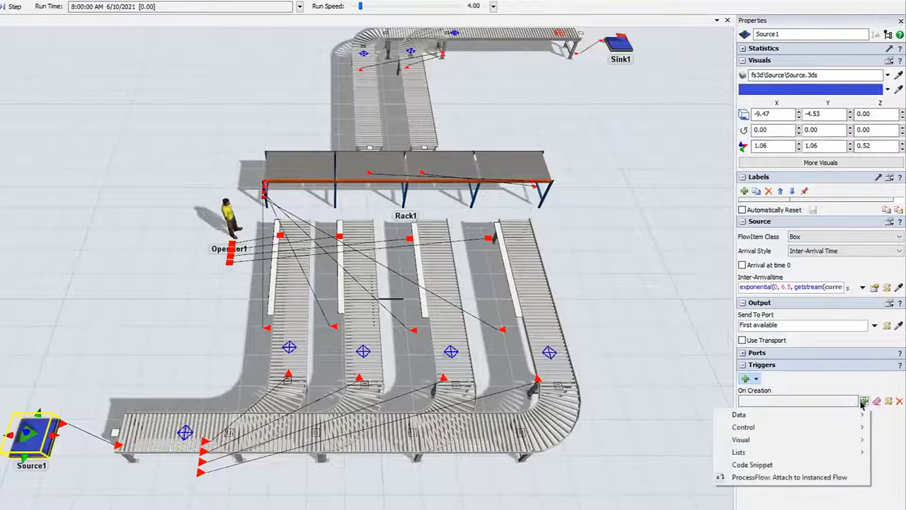
mouse_move(751, 414)
click(654, 427)
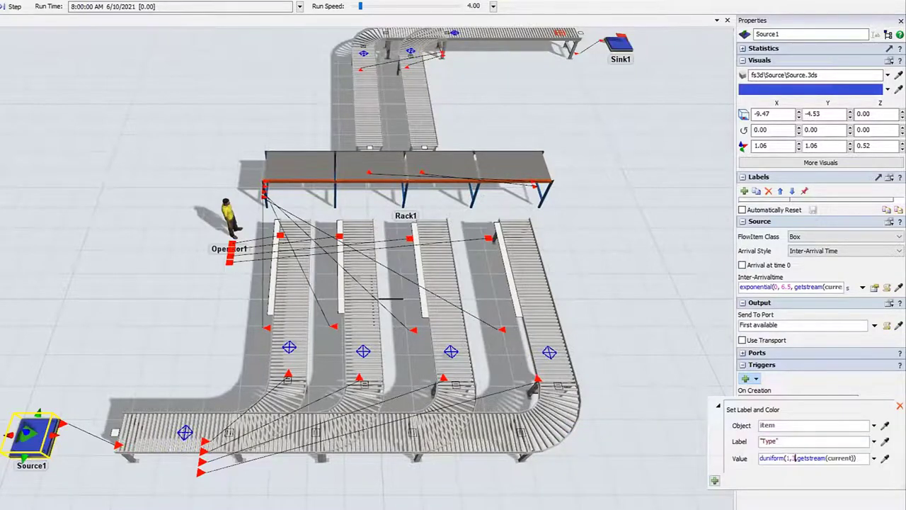
key(BackSpace)
text(4)
click(777, 435)
click(82, 485)
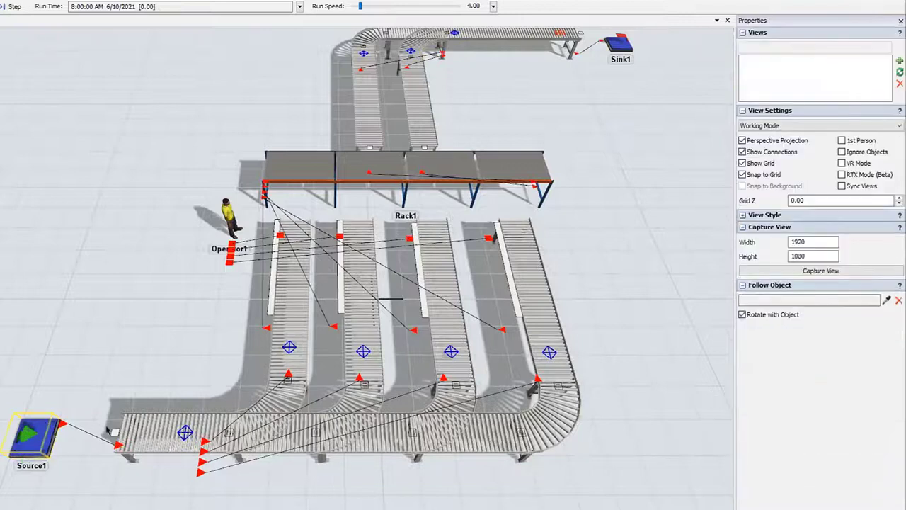
Move decision point DP1 along the infeed conveyor to about 1.97 m, just before the first branch.
click(145, 431)
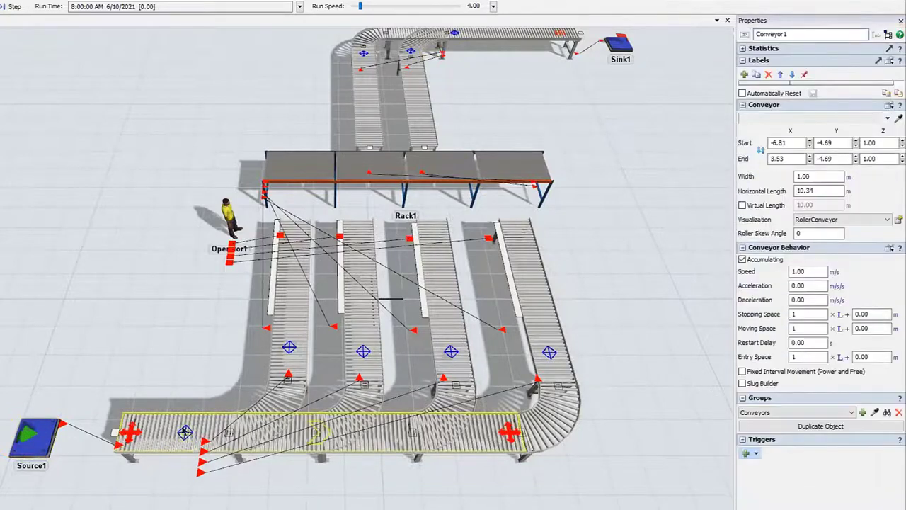
click(184, 433)
drag(184, 432, 195, 432)
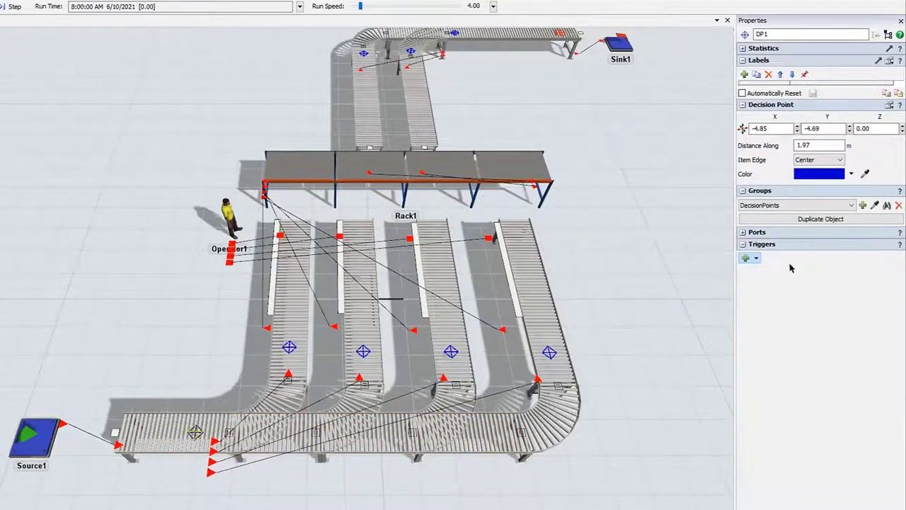
Add an On Arrival trigger to DP1 with Send Item By Case, using item.Type as the case function.
click(745, 257)
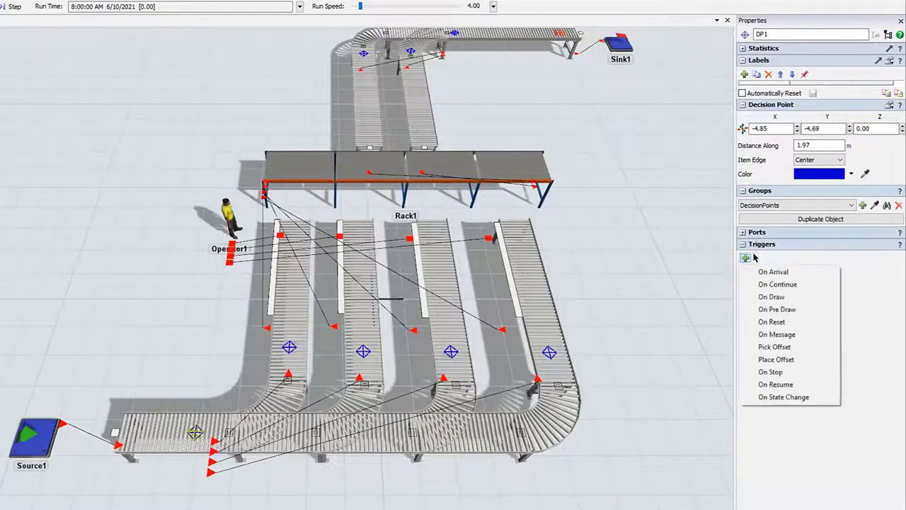
click(763, 272)
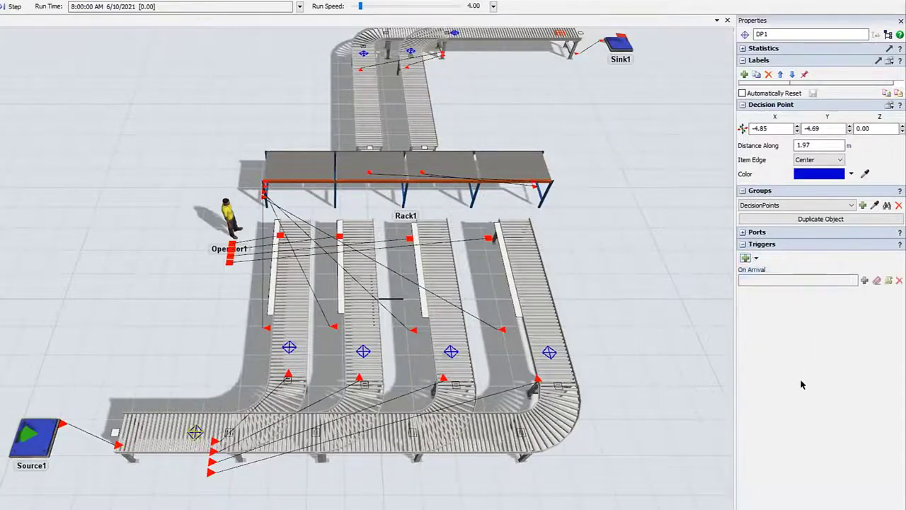
click(864, 279)
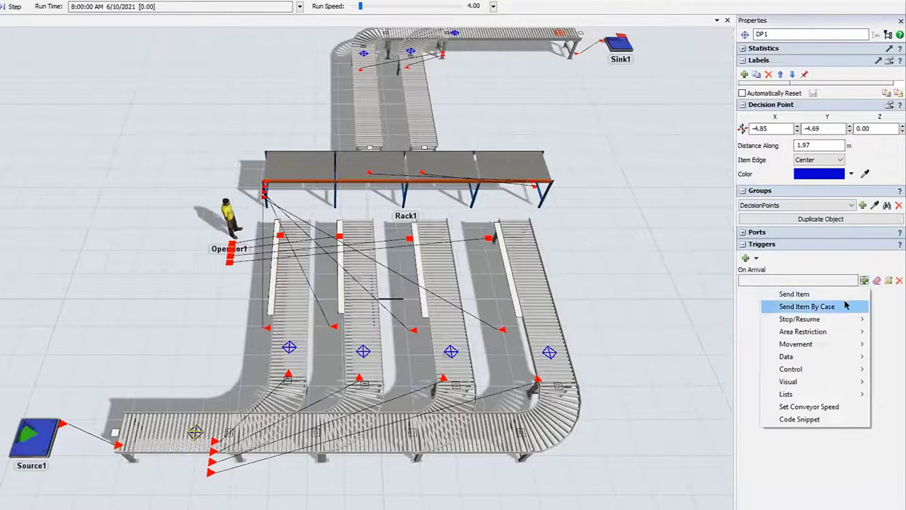
click(807, 306)
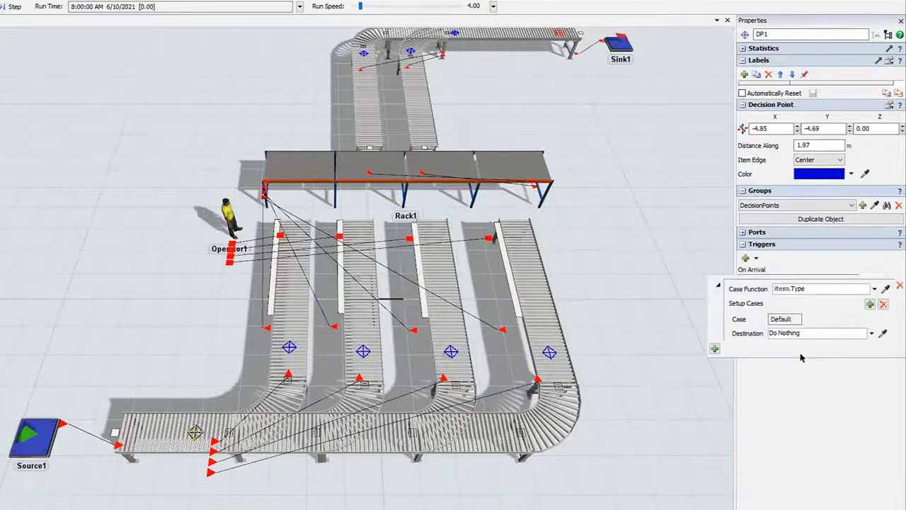
drag(805, 289, 793, 270)
click(804, 288)
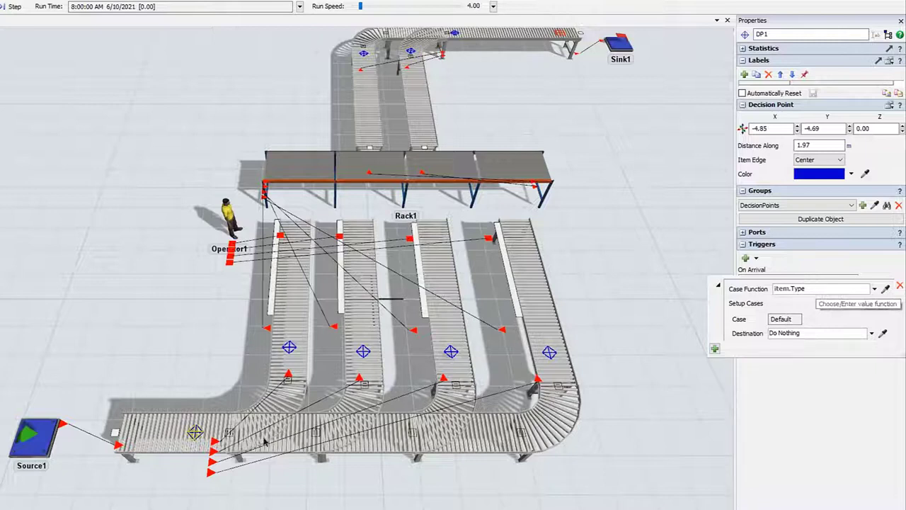
double_click(794, 287)
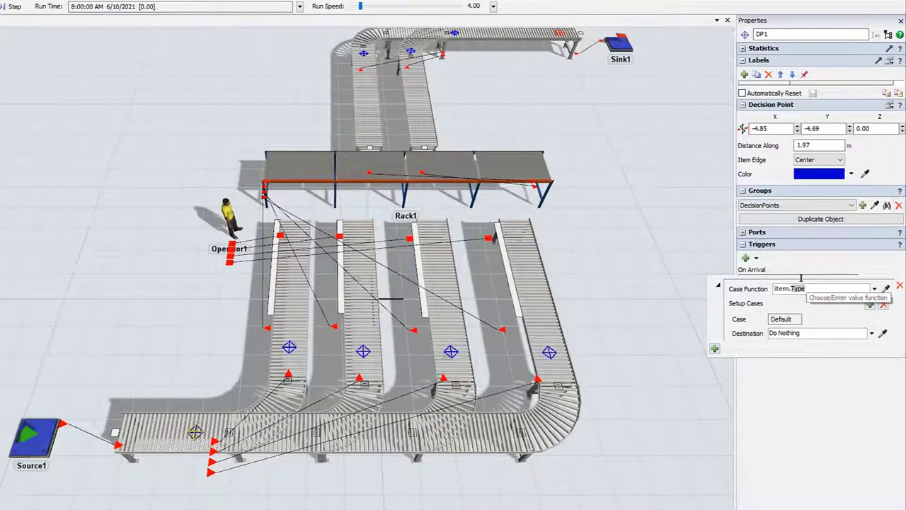
Add cases 1 to 4 to the Send Item By Case trigger, with destinations current.outObjects[1] to current.outObjects[4].
click(870, 303)
click(870, 303)
click(870, 304)
click(870, 304)
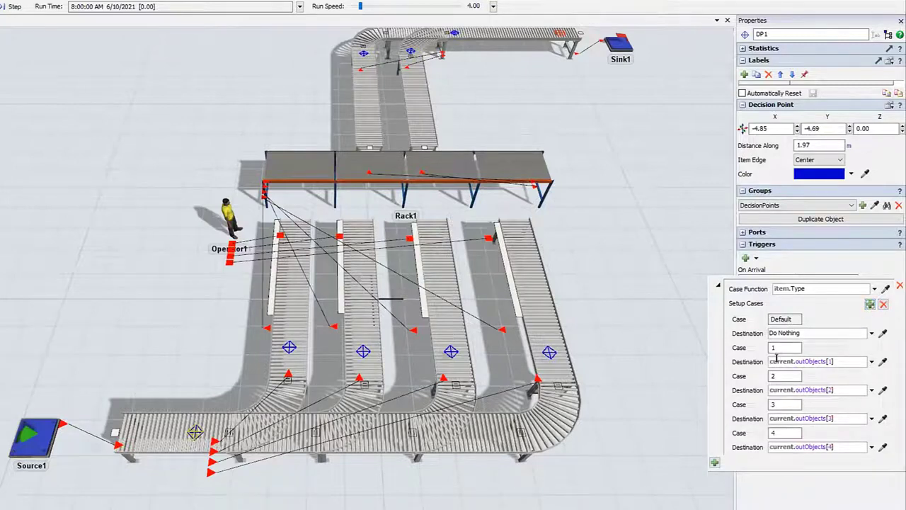
click(839, 354)
click(843, 495)
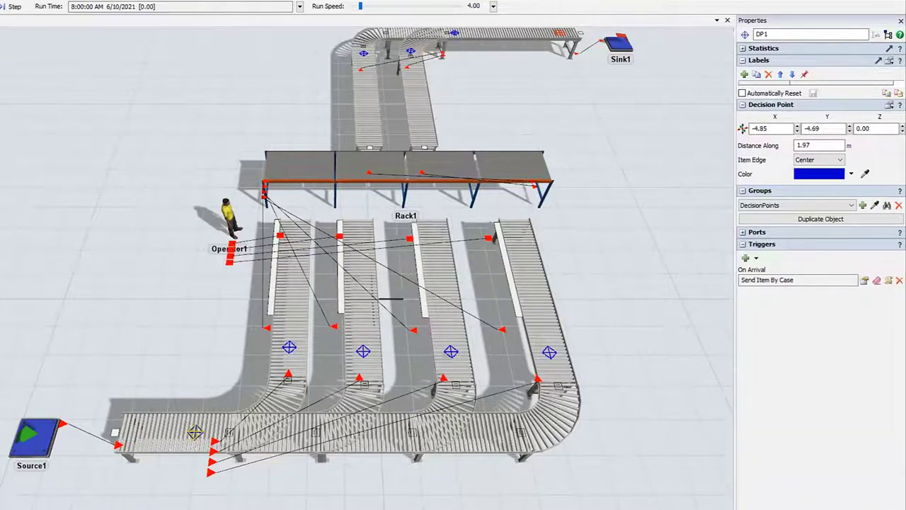
click(742, 48)
click(1, 7)
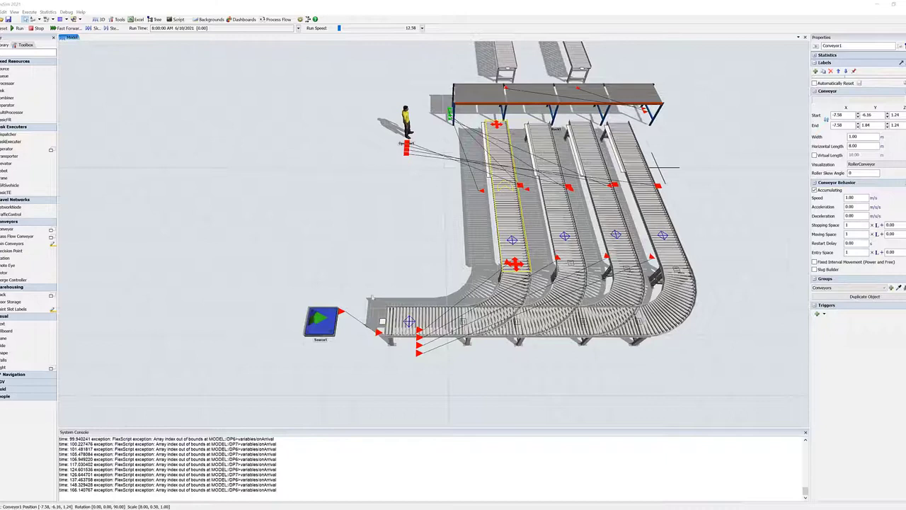
Examine the source's properties and the case destinations in DP1's On Arrival trigger.
click(321, 320)
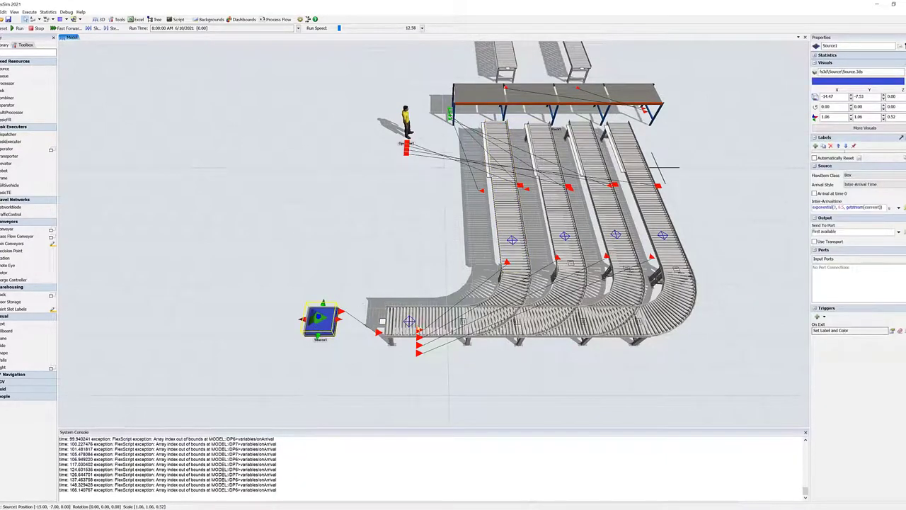
click(409, 322)
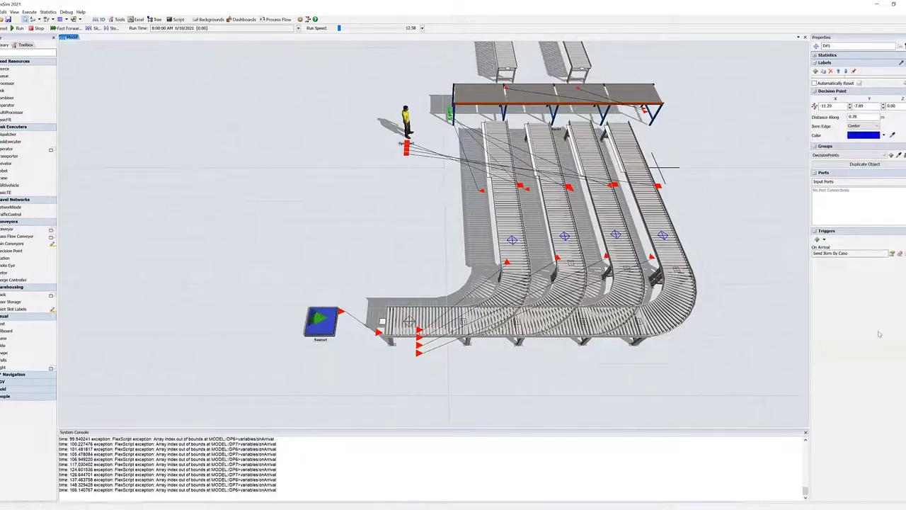
click(892, 254)
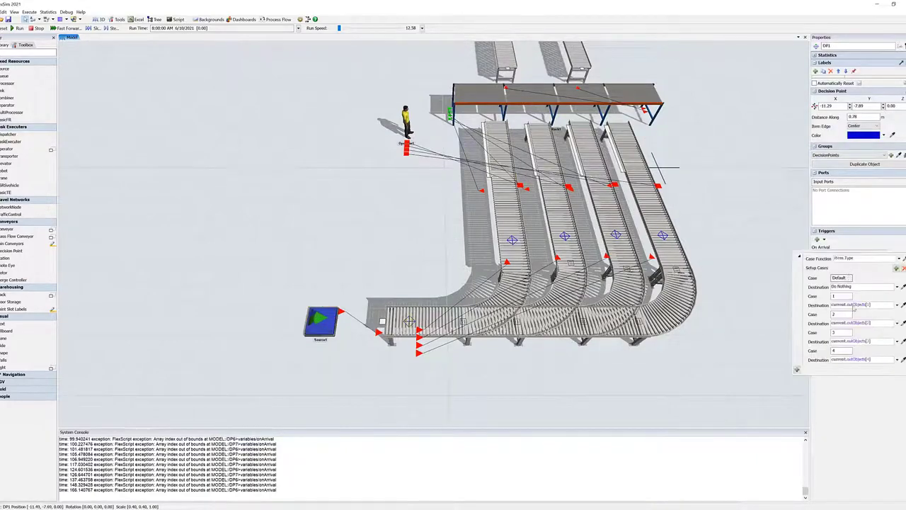
click(416, 382)
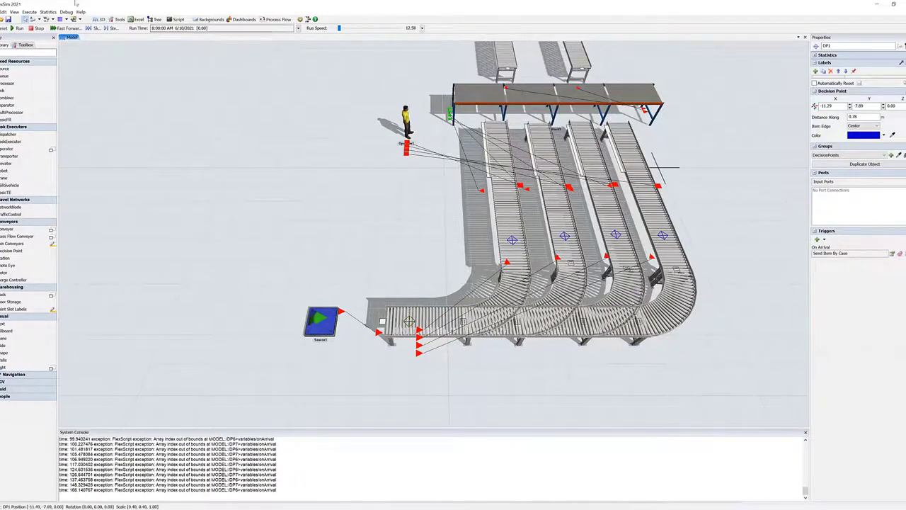
Run the model, reset it and run it again to check how boxes are sorted onto the four lanes.
click(16, 28)
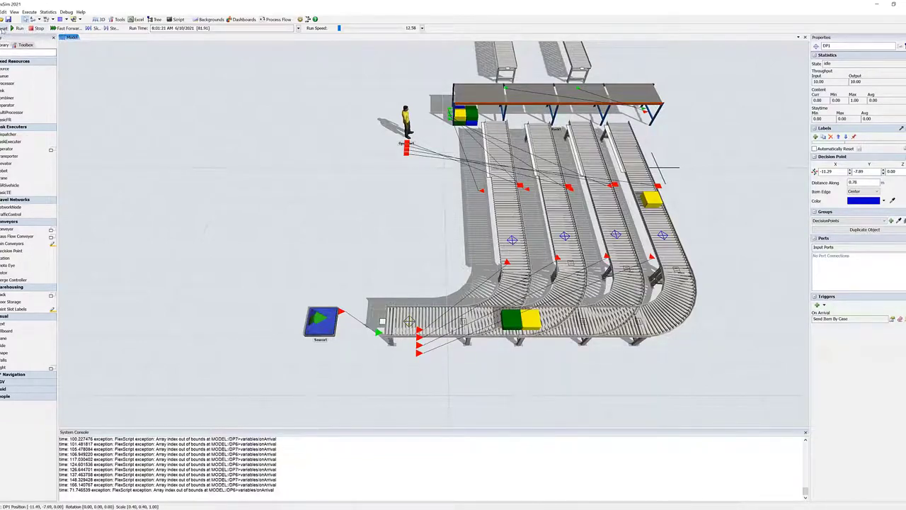
click(3, 28)
click(17, 27)
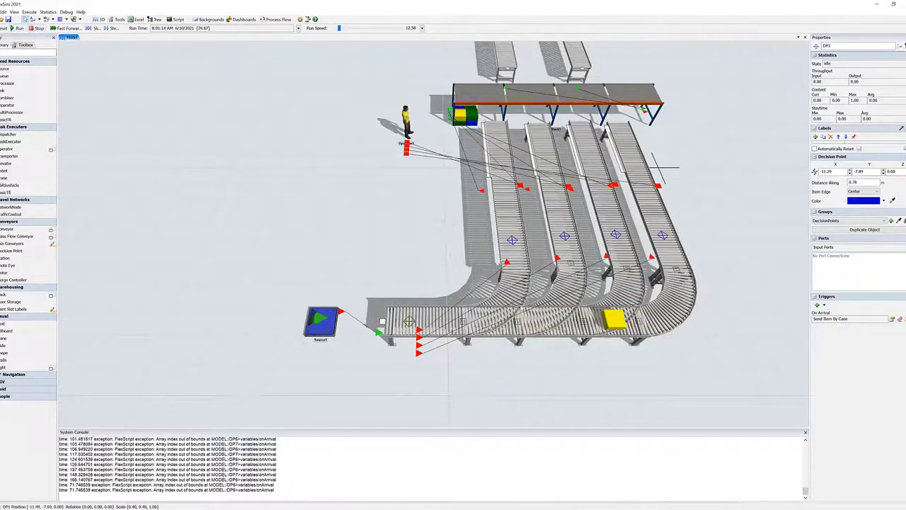
Shift the first curved branch conveyor along the infeed conveyor so that it starts at X -9.50.
click(482, 315)
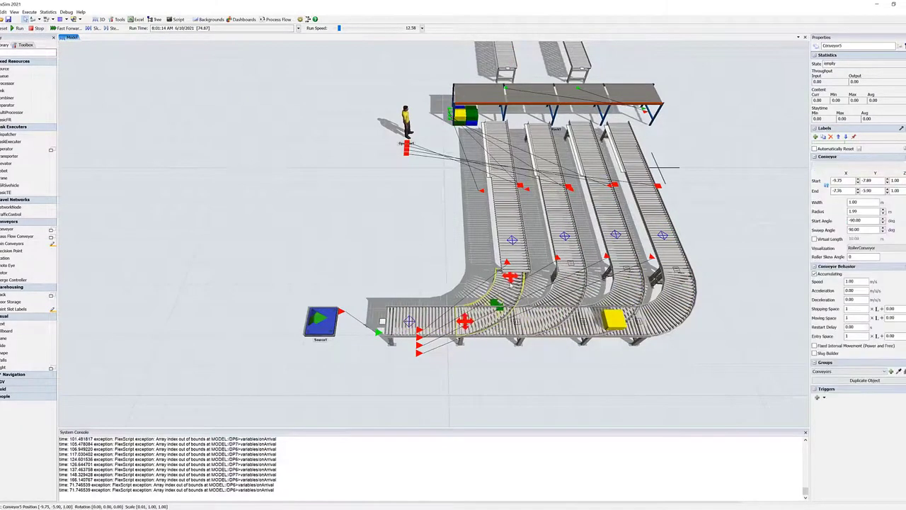
drag(464, 322, 472, 320)
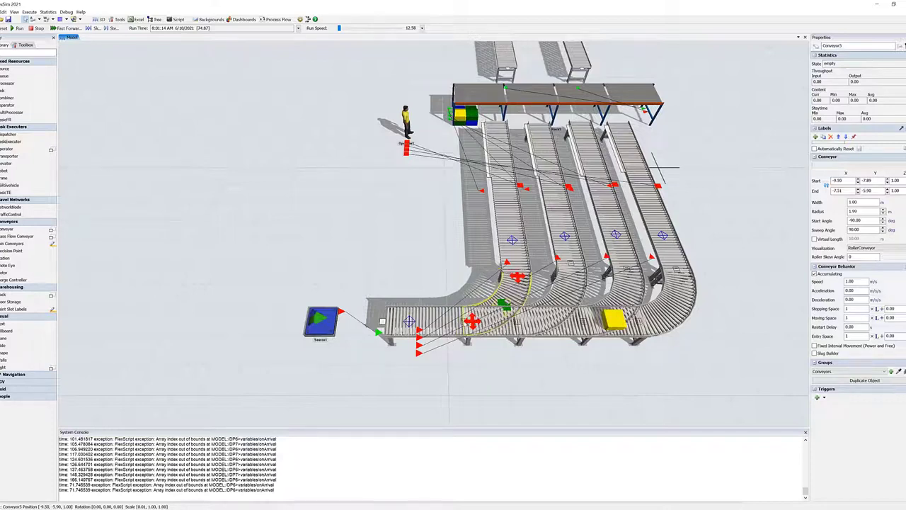
click(465, 320)
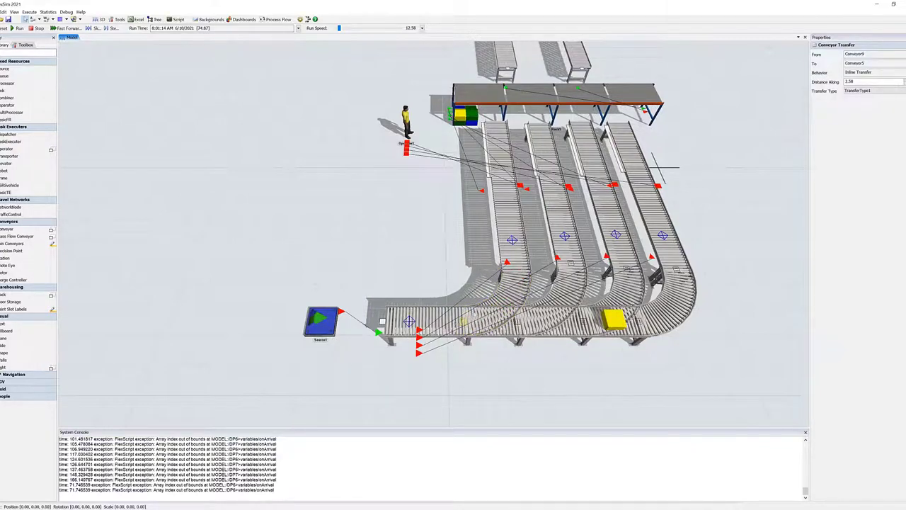
Lower the straight conveyor of the first lane to a height of about 1.13 m.
click(514, 254)
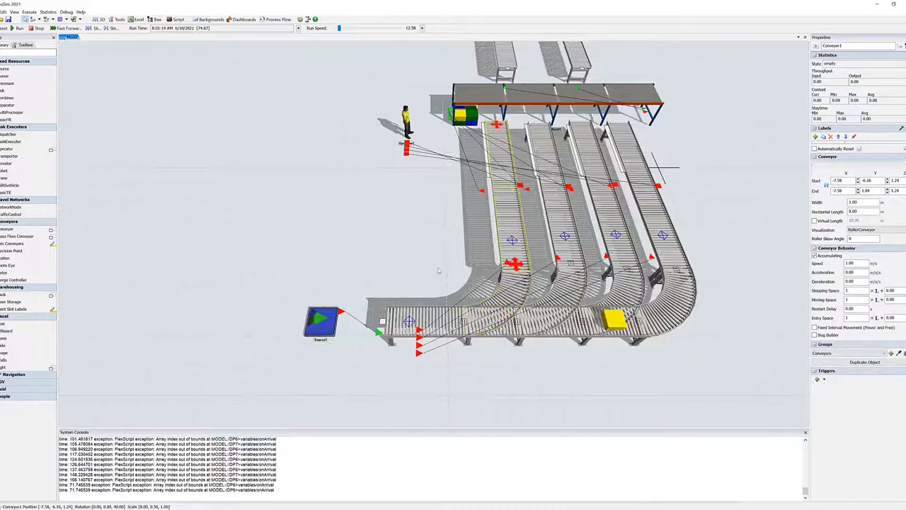
drag(487, 249, 492, 247)
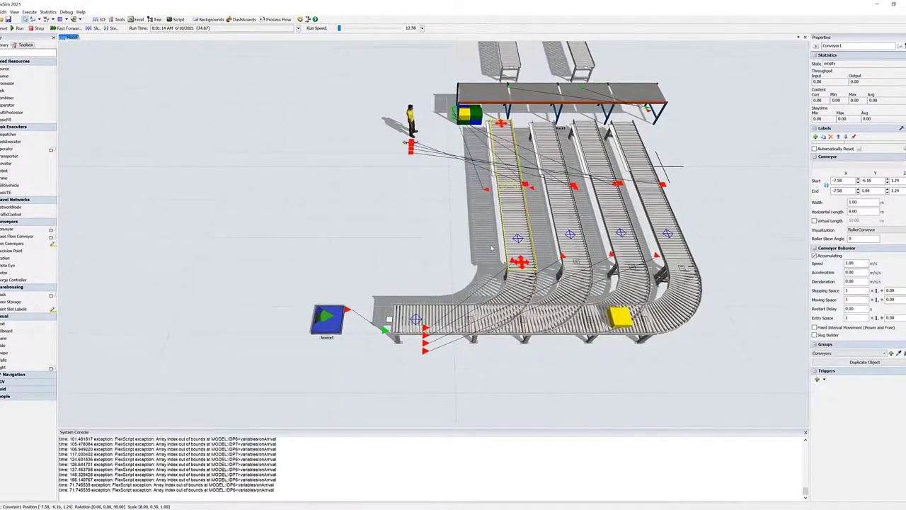
right_drag(493, 252, 551, 204)
click(551, 205)
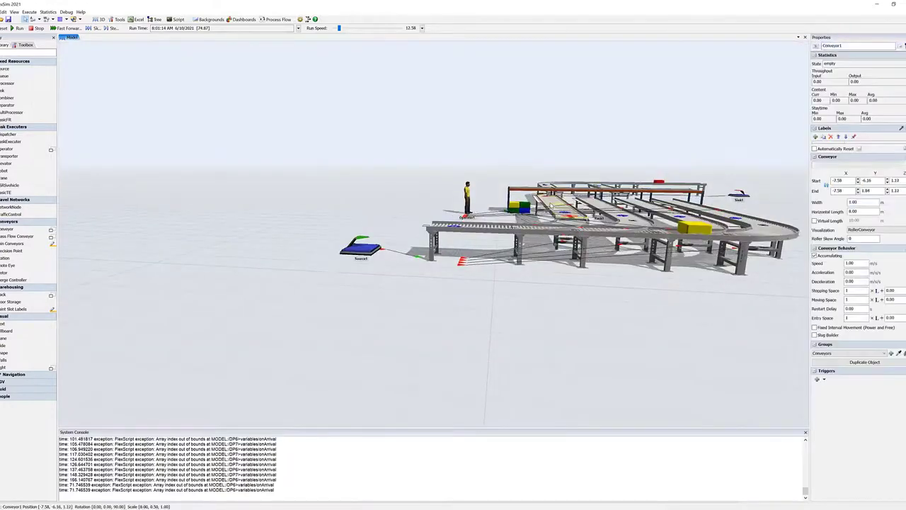
click(586, 318)
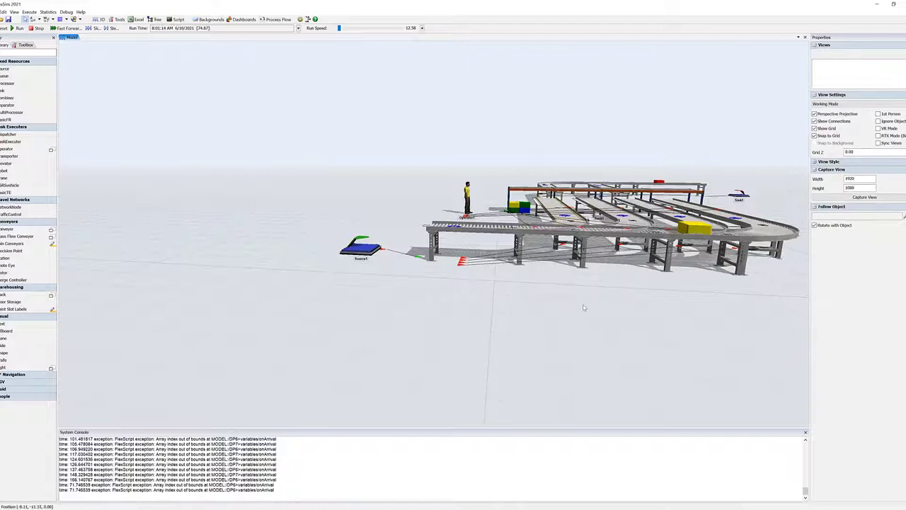
right_drag(585, 323, 587, 305)
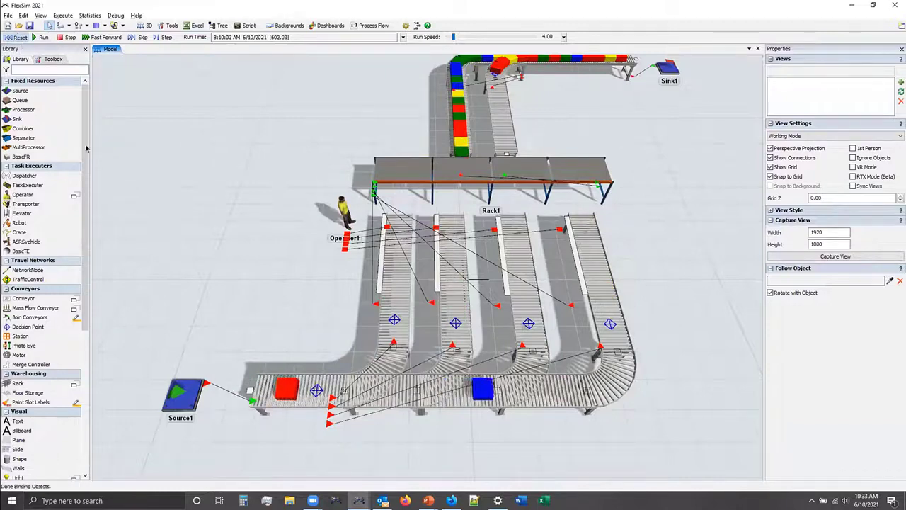
Reset the model and enable Use Transport for the exit transfers of all four lanes together.
click(19, 37)
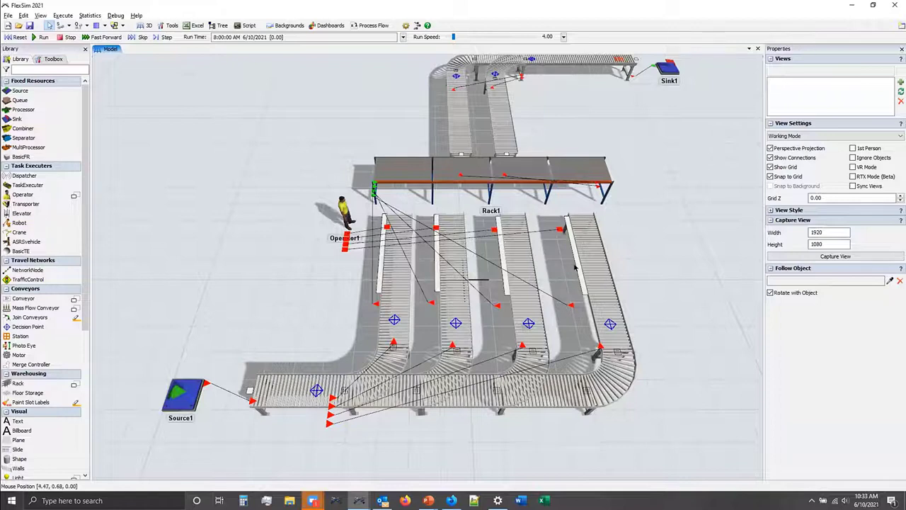
click(380, 268)
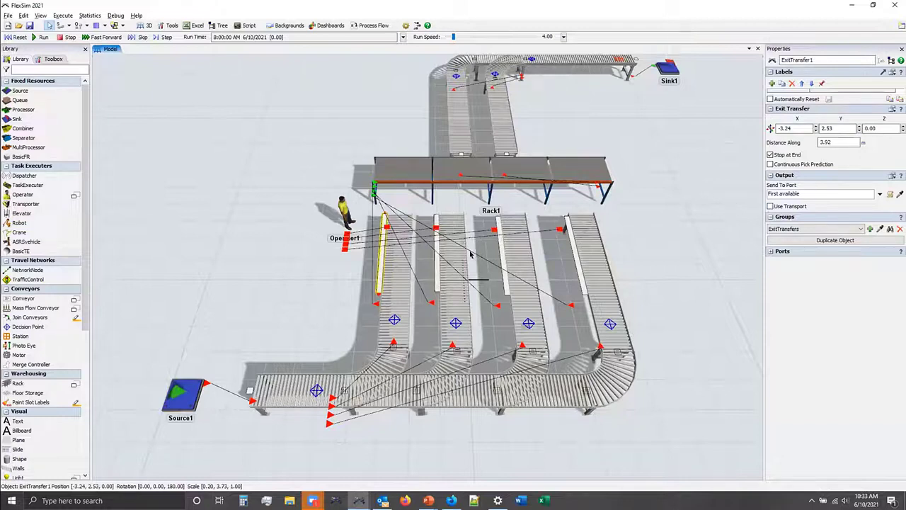
click(436, 252)
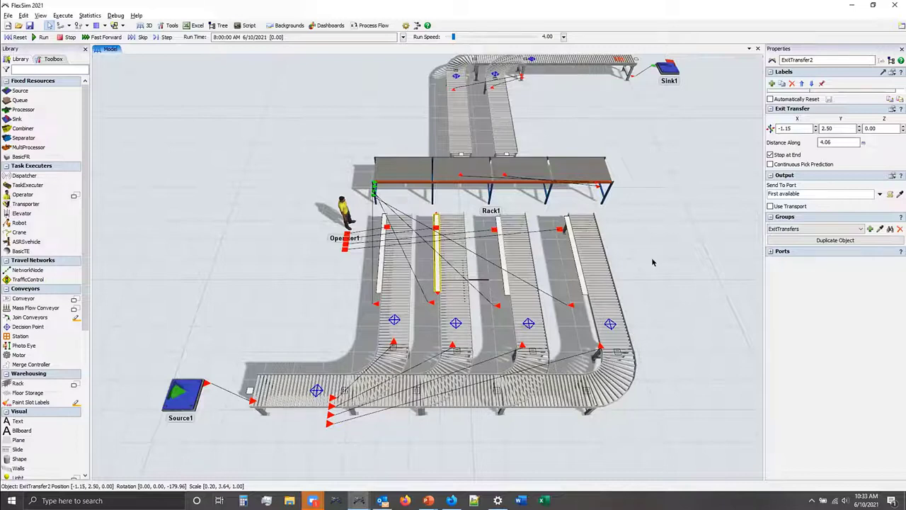
shift+click(379, 257)
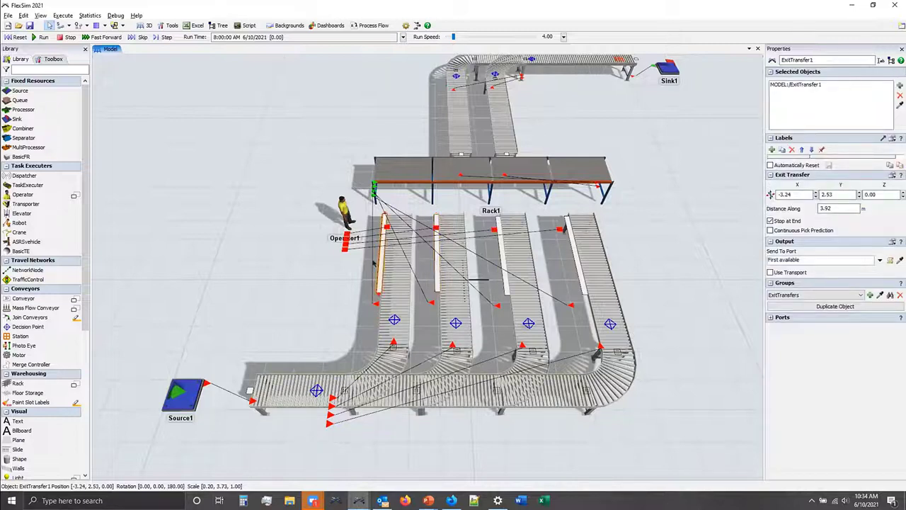
shift+click(435, 251)
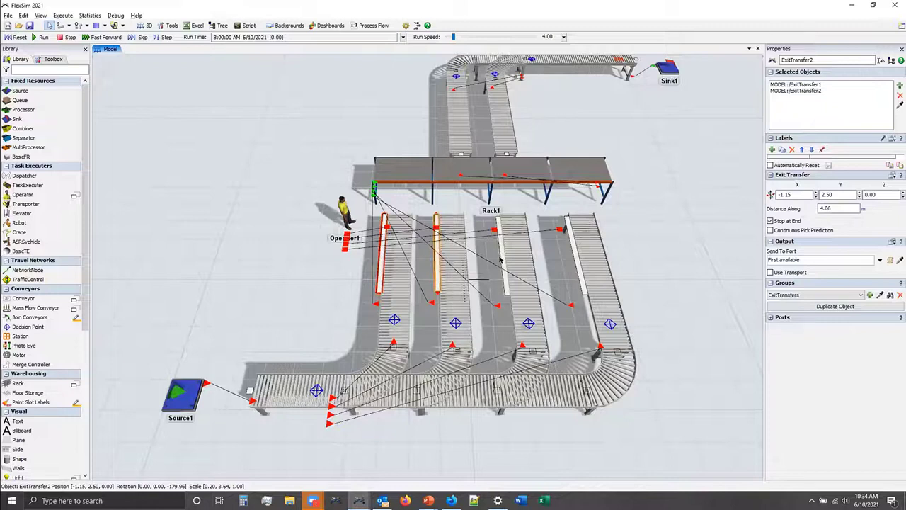
shift+click(501, 261)
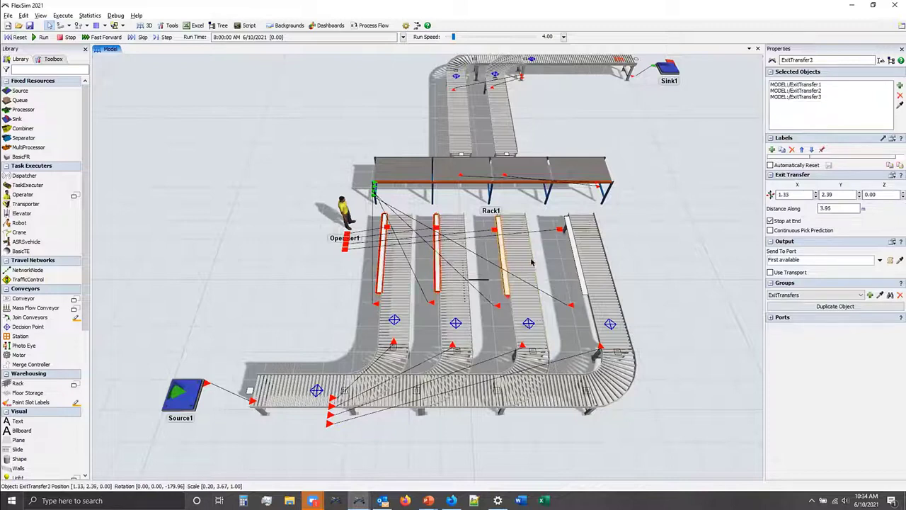
shift+click(578, 269)
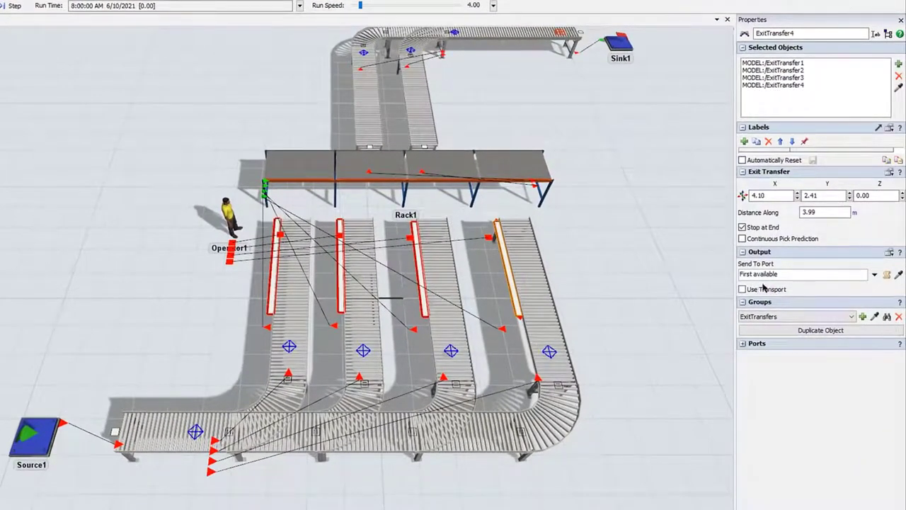
click(763, 290)
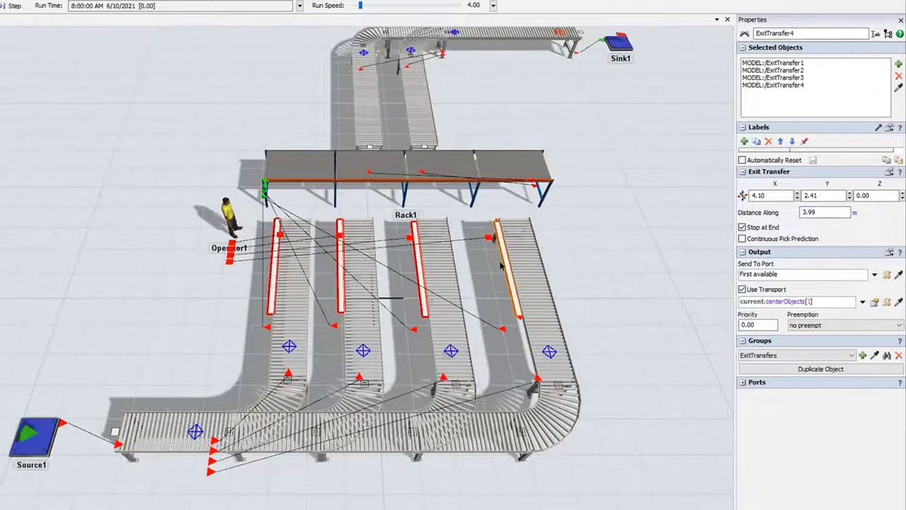
Check the Use Transport setting and transport reference on each of the four exit transfers, and clear the selection.
click(419, 275)
click(338, 276)
click(278, 285)
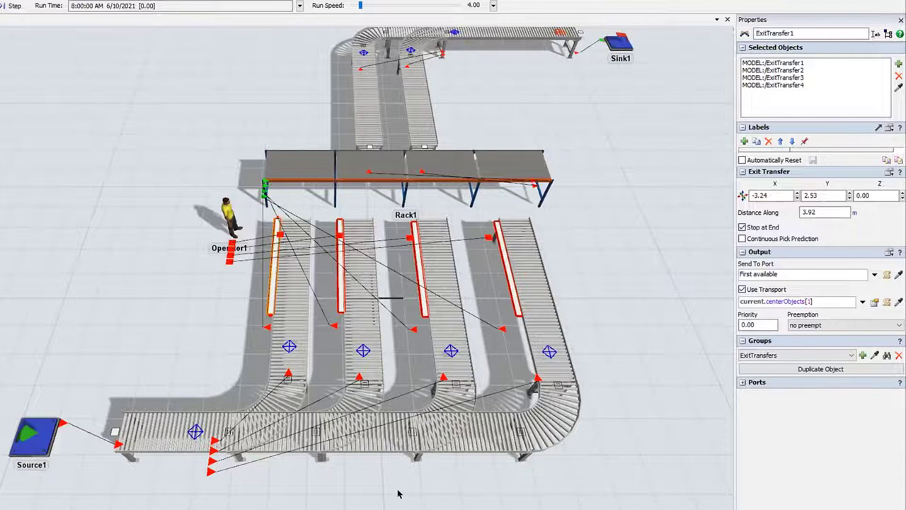
right_drag(390, 480, 388, 466)
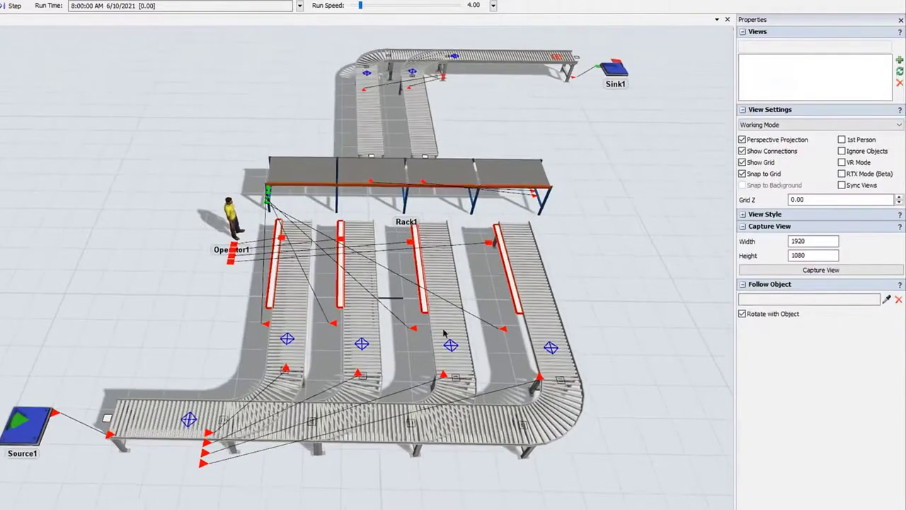
click(271, 285)
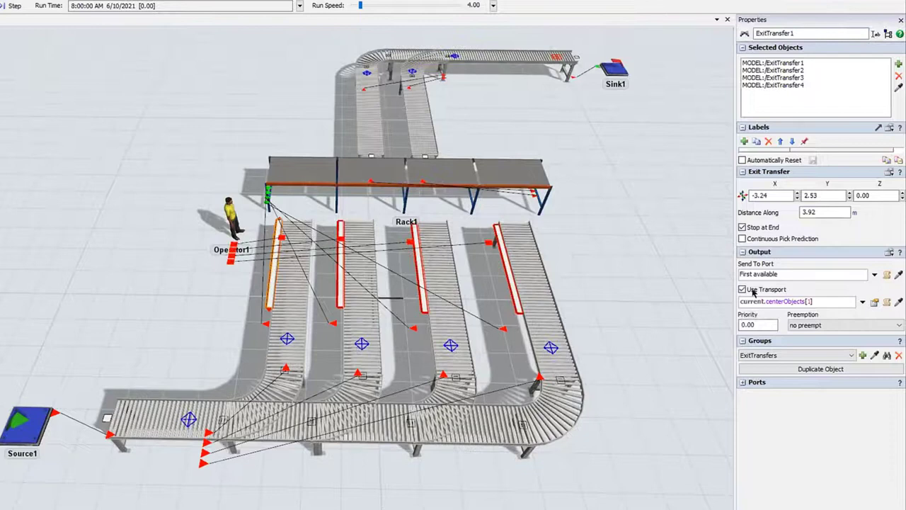
click(339, 282)
click(420, 271)
click(507, 263)
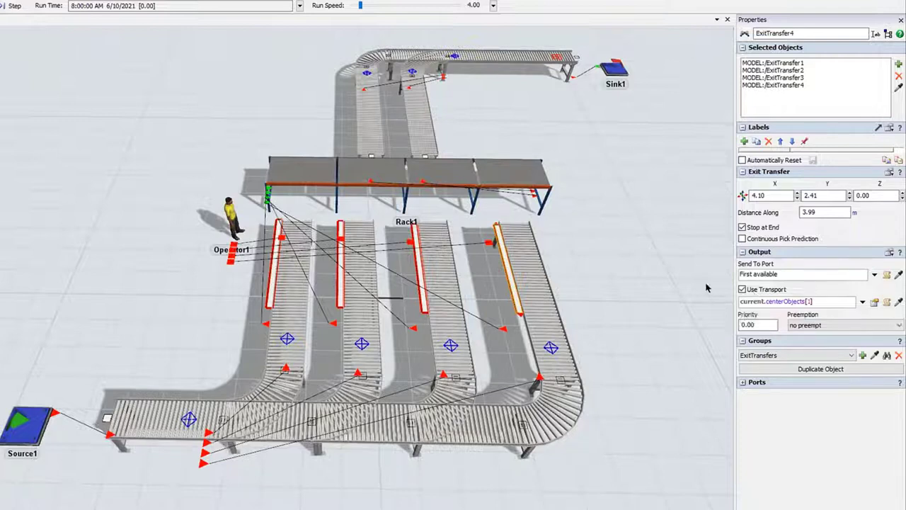
click(611, 259)
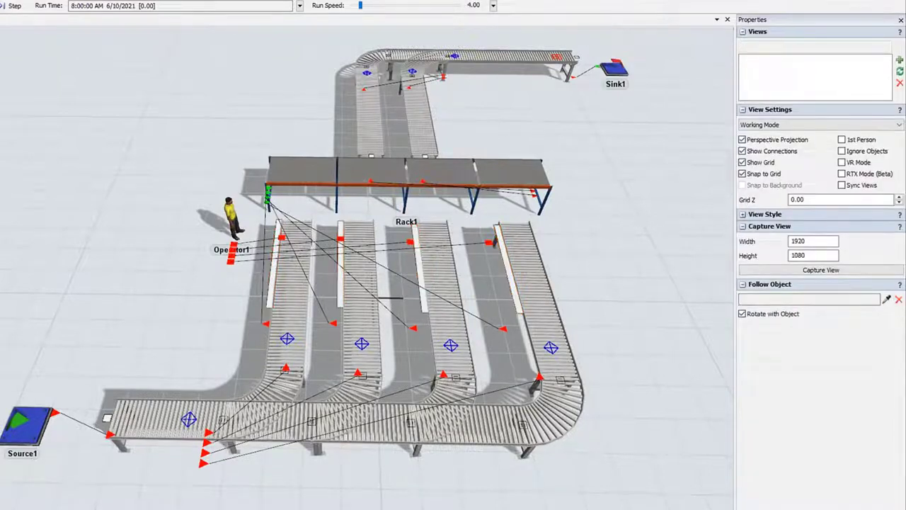
Run the model to watch the operator carry boxes to the rack, and check Use Transport on the first lane's exit transfer.
click(1, 6)
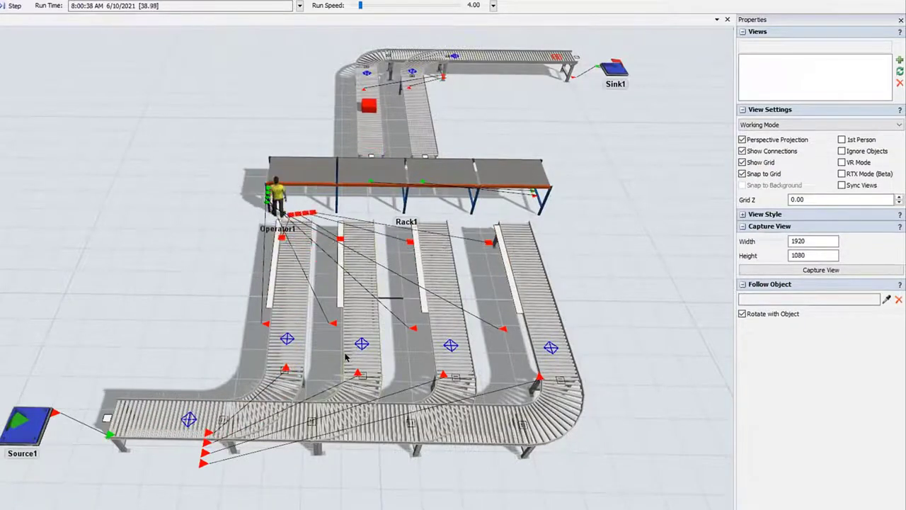
click(271, 260)
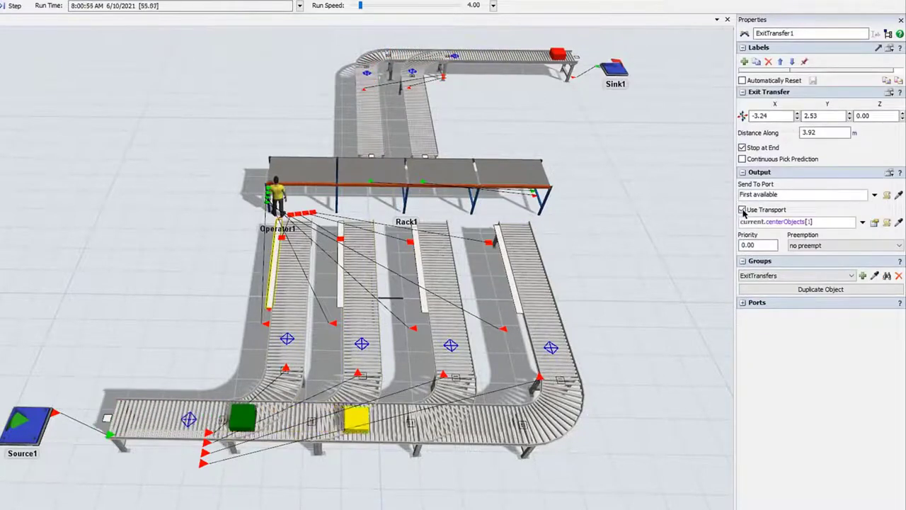
click(742, 210)
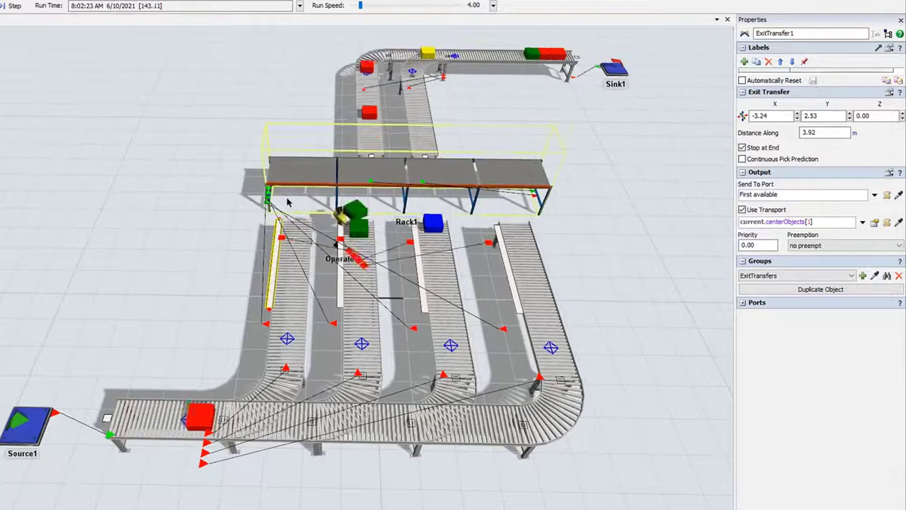
Set Rack1's Minimum Dwell Time to a normal distribution with mean 30 and standard deviation 5.
click(465, 177)
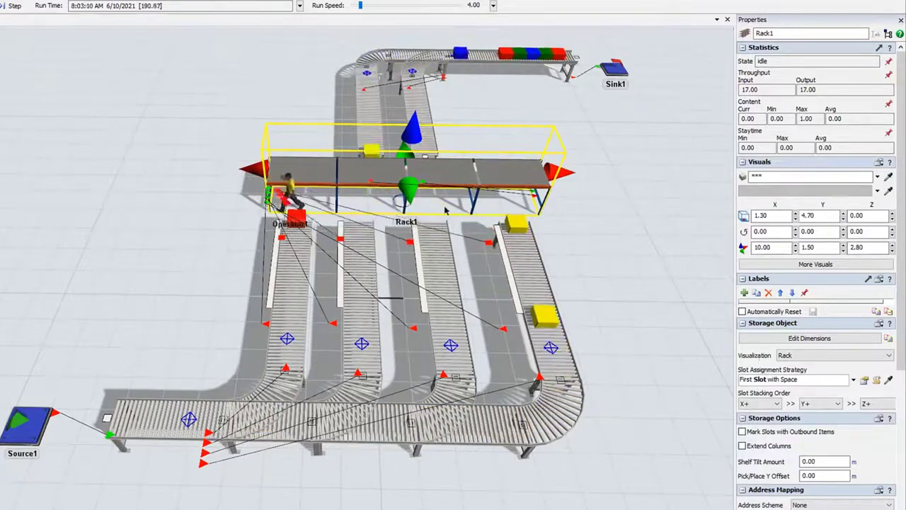
scroll(762, 368, down, 3)
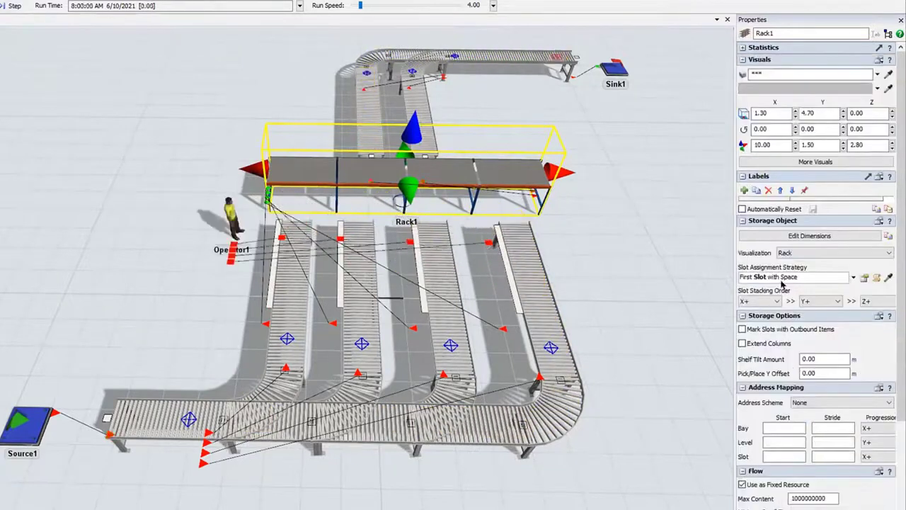
scroll(902, 285, down, 4)
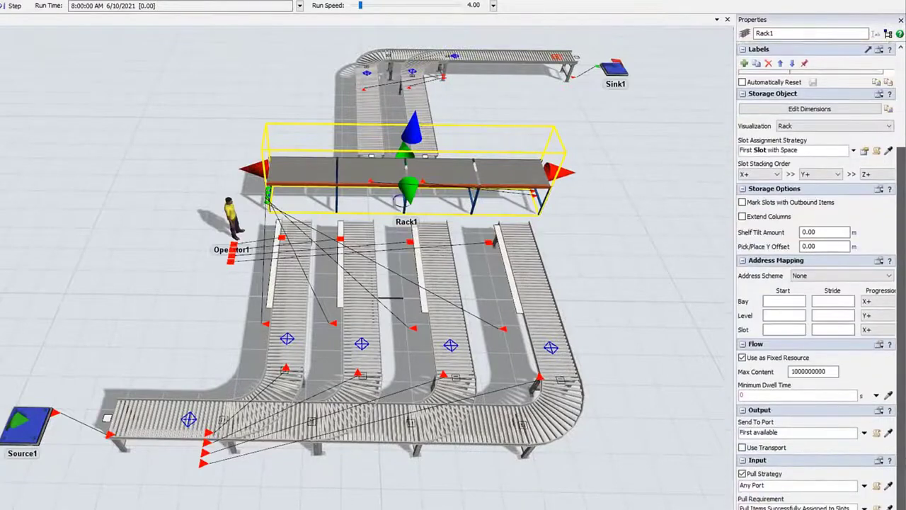
click(876, 384)
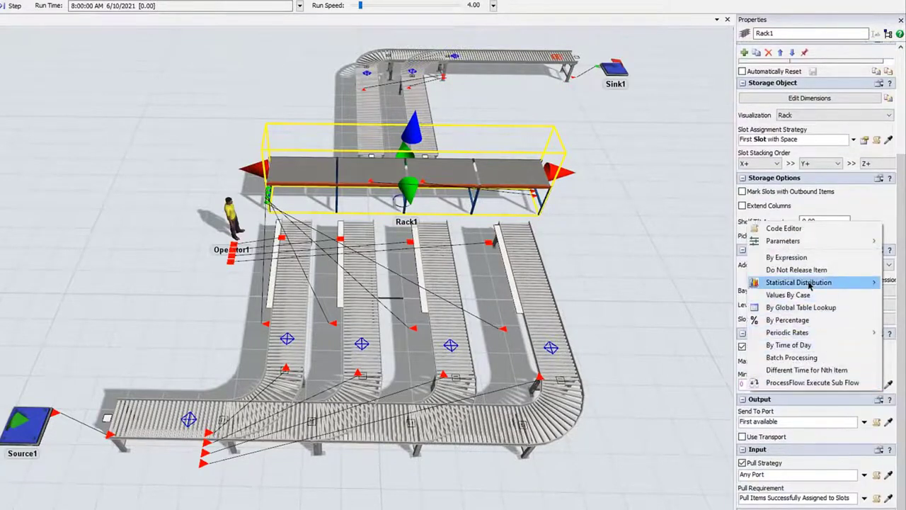
mouse_move(811, 282)
click(662, 449)
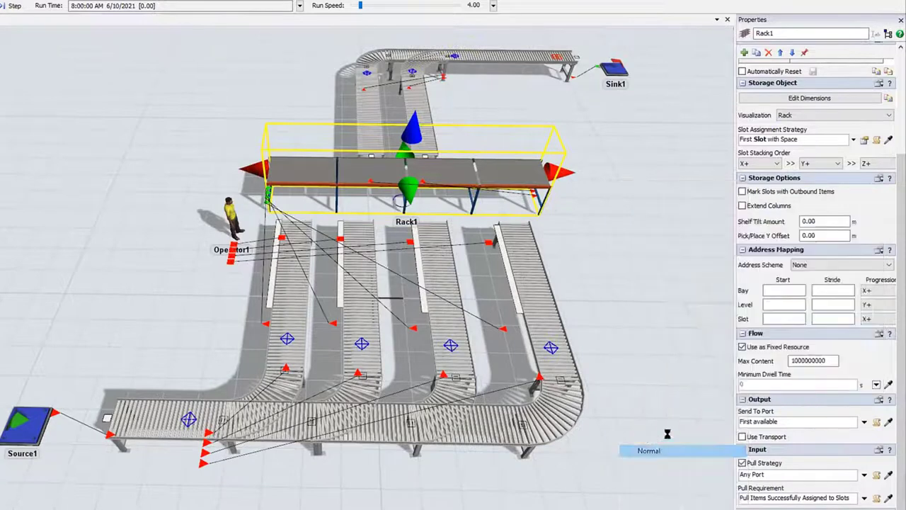
drag(768, 405, 673, 375)
drag(758, 420, 672, 395)
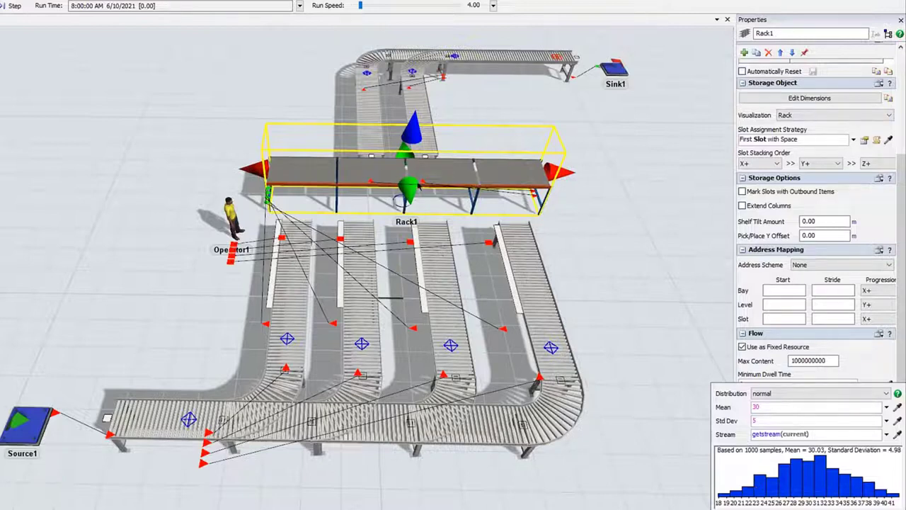
click(864, 359)
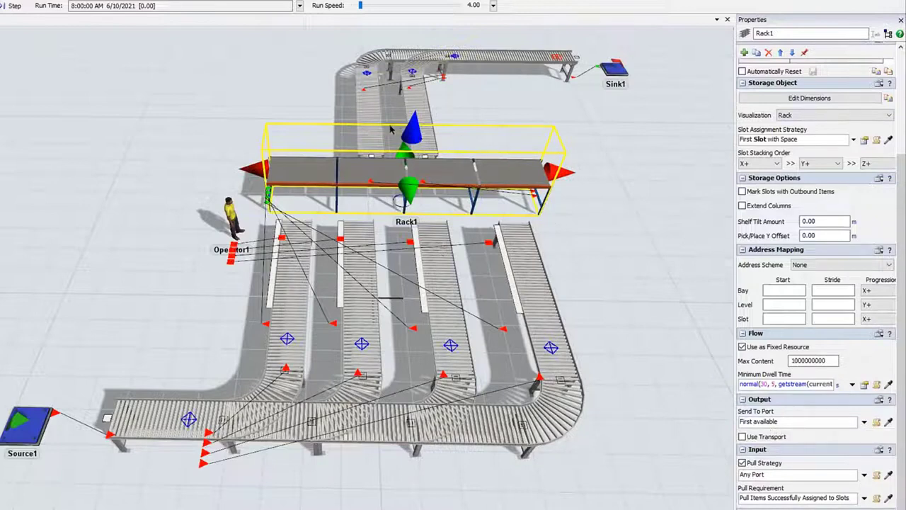
Set Rack1's output Send To Port rule to Round Robin.
click(864, 423)
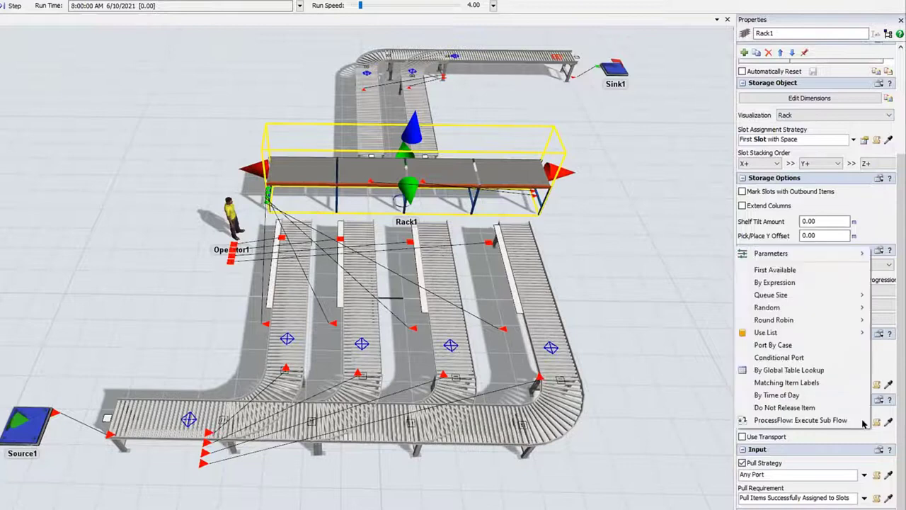
mouse_move(800, 320)
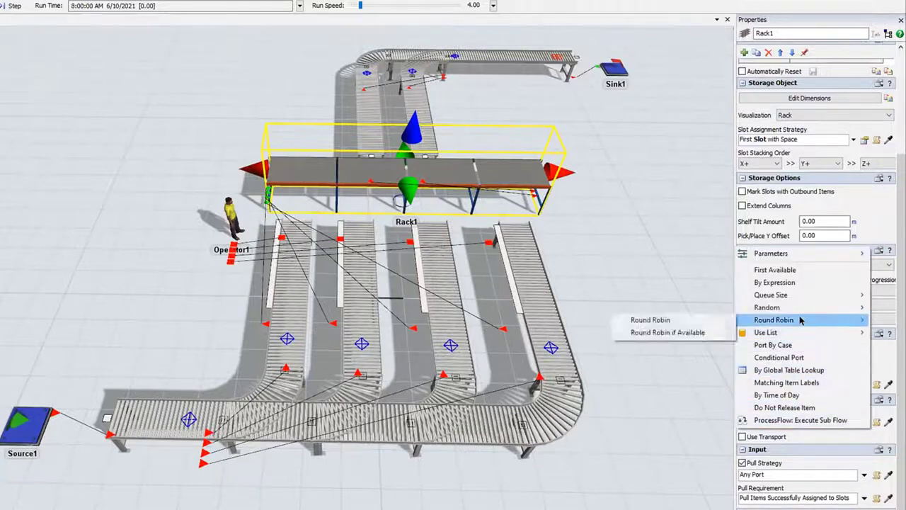
click(707, 320)
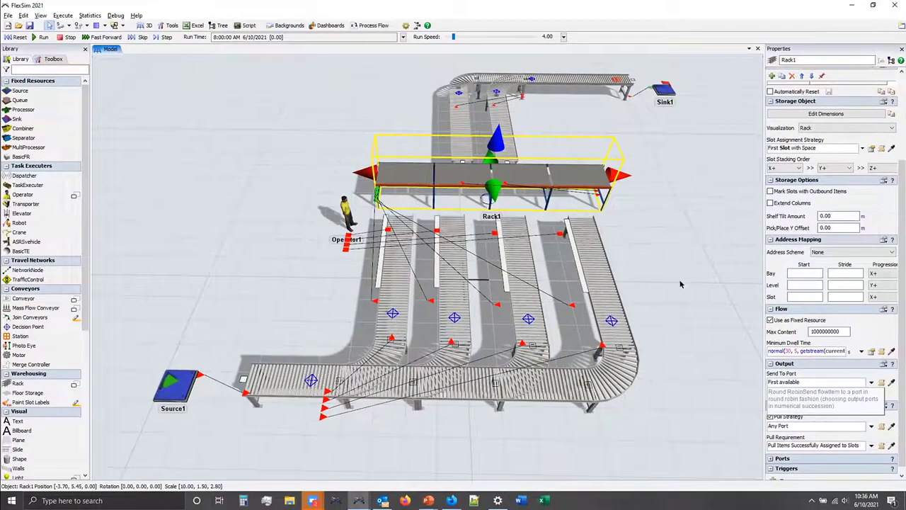
Reset and run the model to watch how the rack sends boxes onto the two exit conveyors, and reset it again.
drag(651, 237, 641, 263)
click(18, 37)
click(41, 37)
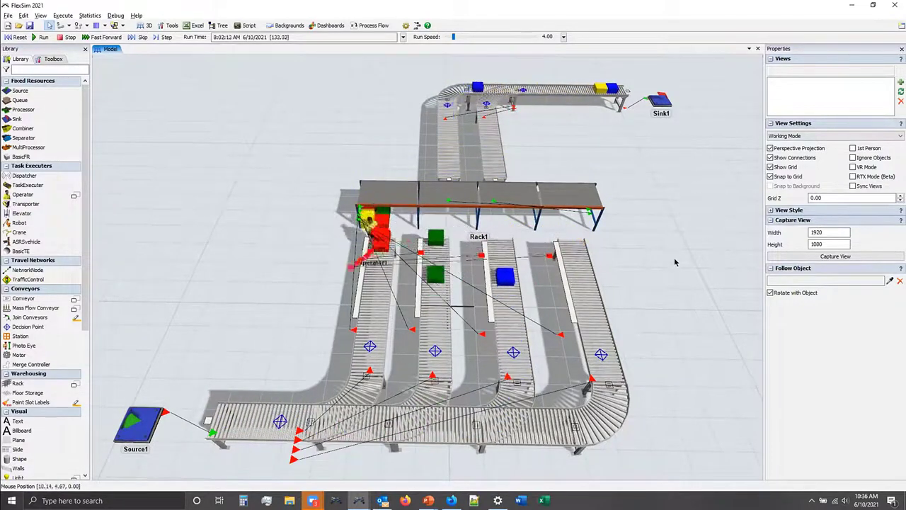
click(17, 37)
Give both decision points before the merge an On Arrival trigger that enters a restricted area owned by current.outObjects[1], with max content 1.
drag(530, 150, 539, 383)
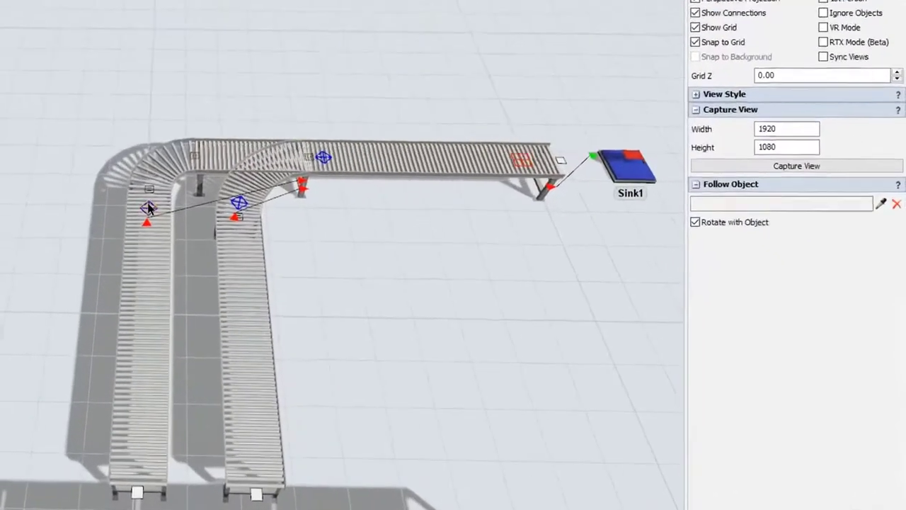
click(474, 281)
click(234, 204)
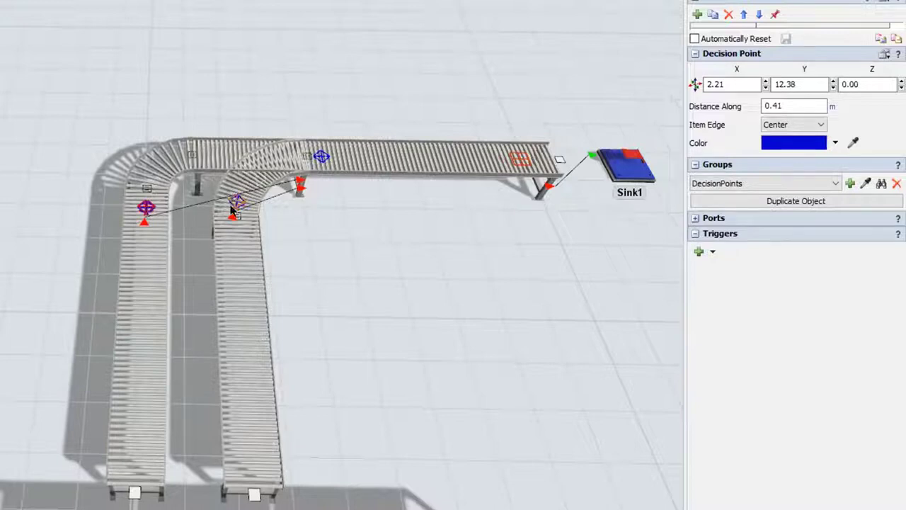
click(711, 254)
click(723, 265)
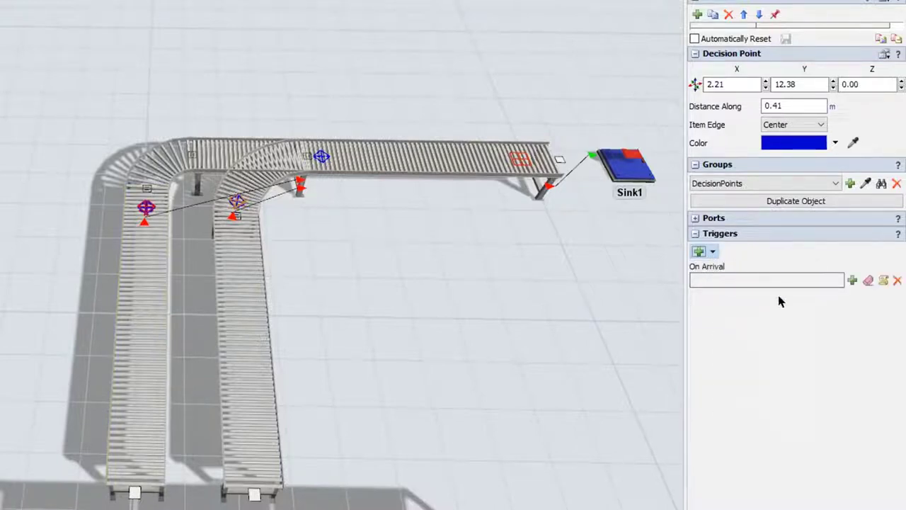
click(844, 281)
mouse_move(842, 350)
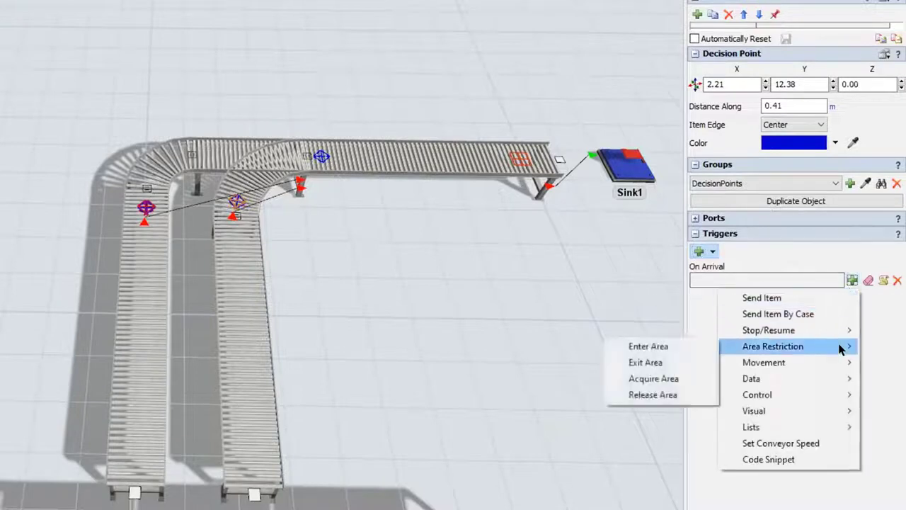
click(648, 346)
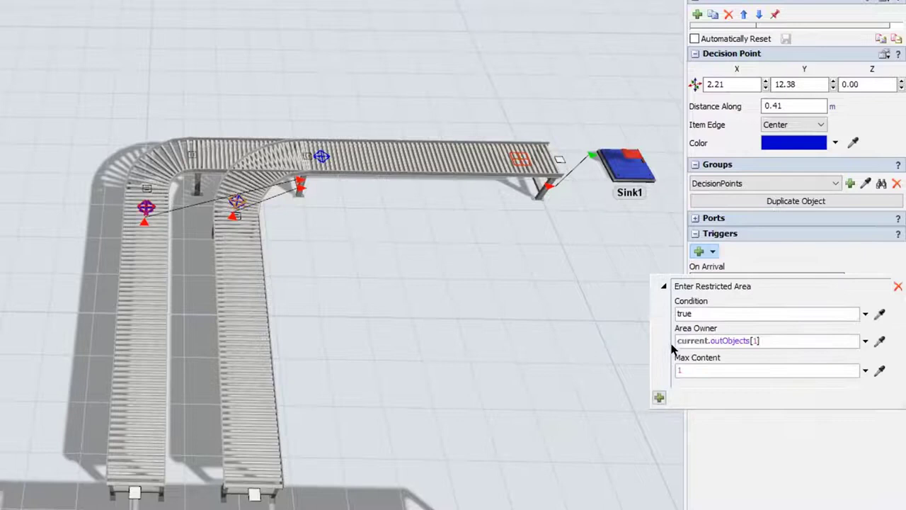
click(823, 424)
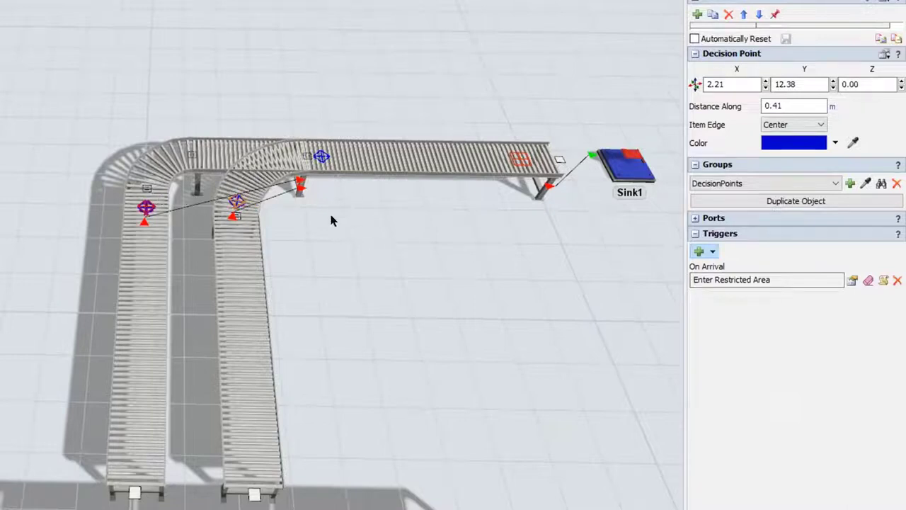
click(462, 468)
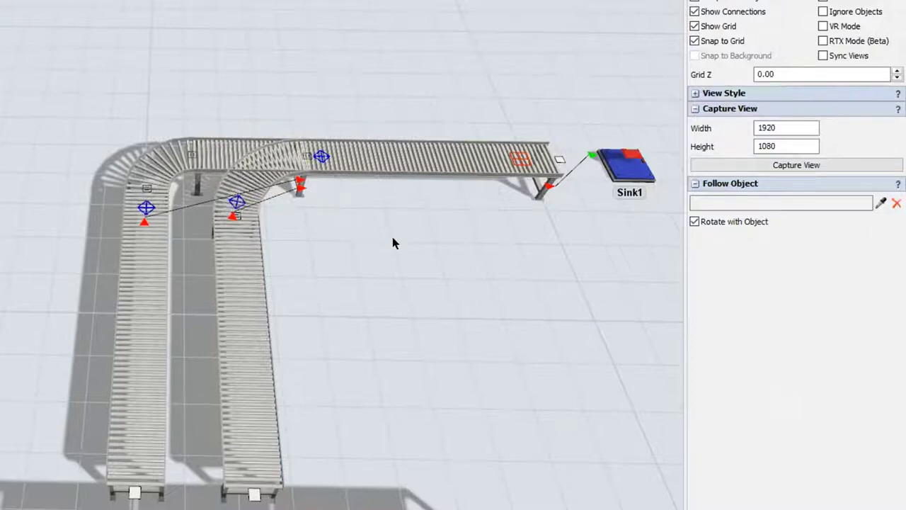
Give the decision point just past the merge an On Continue trigger that exits the restricted area, with area owner current and delay time 0.
click(321, 156)
click(713, 150)
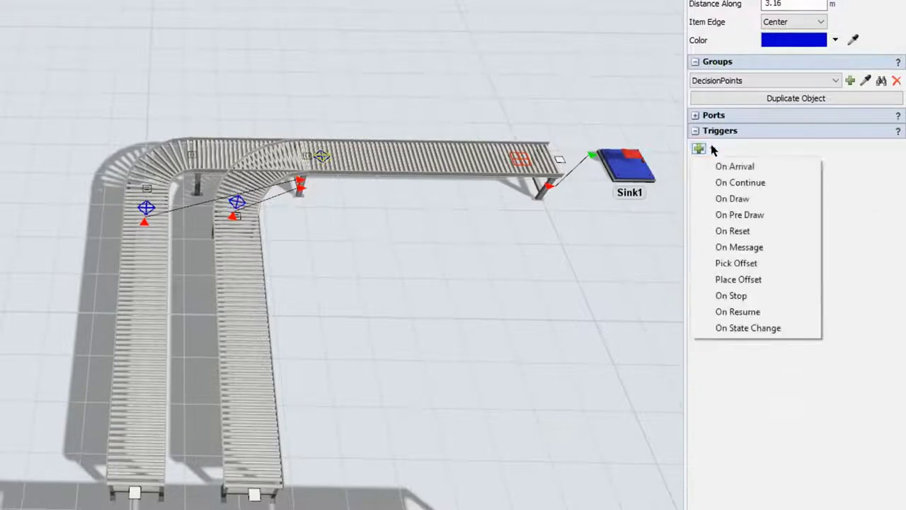
click(741, 182)
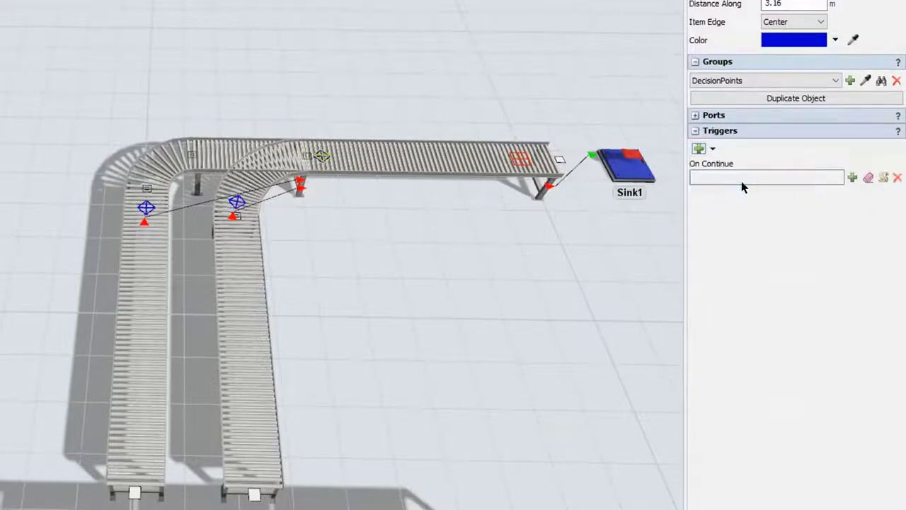
click(851, 178)
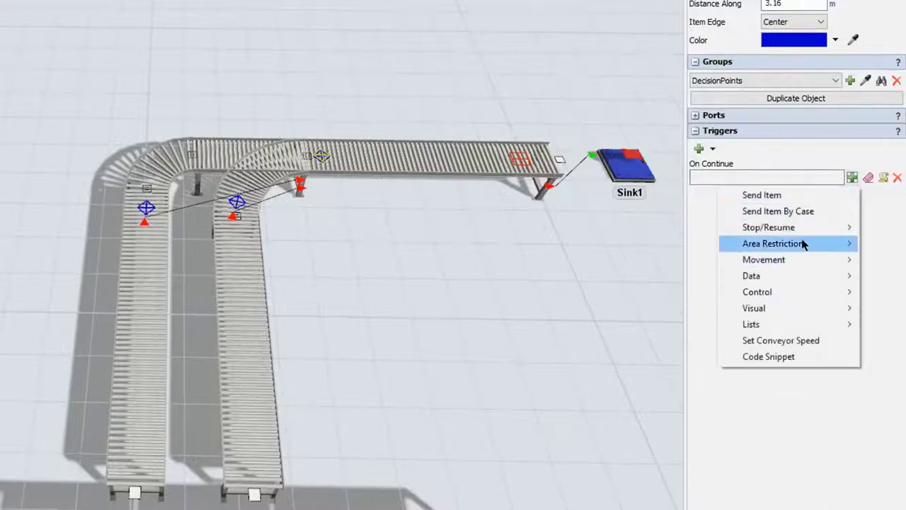
mouse_move(722, 244)
click(645, 259)
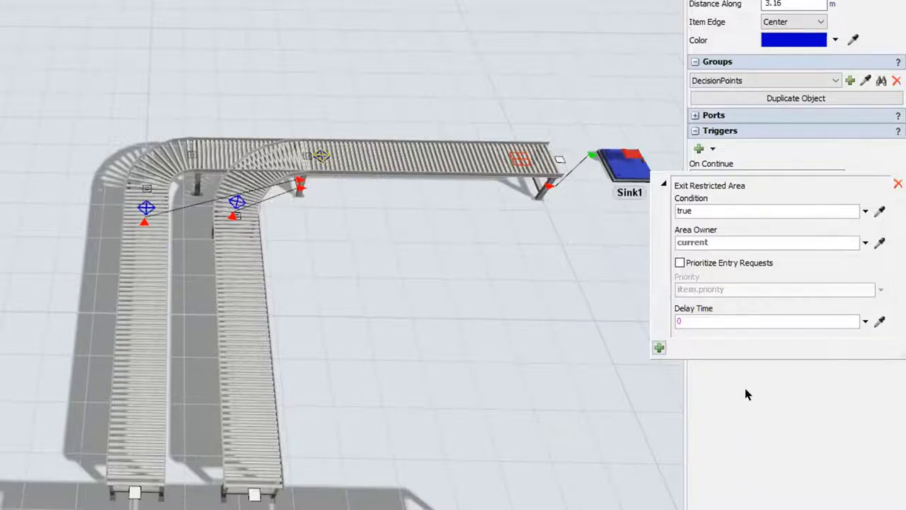
click(570, 330)
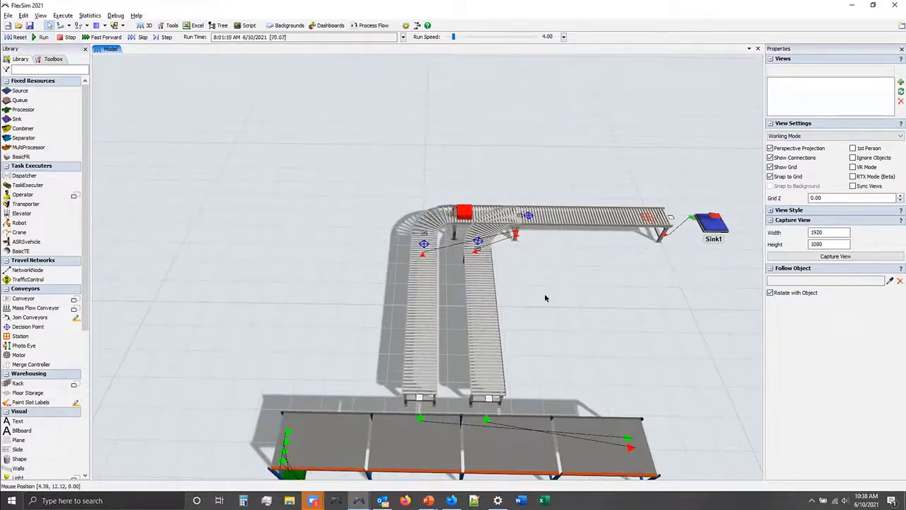
Watch the boxes pass through the conveyor merge during the run, and stop the model.
scroll(545, 298, up, 2)
scroll(540, 305, up, 2)
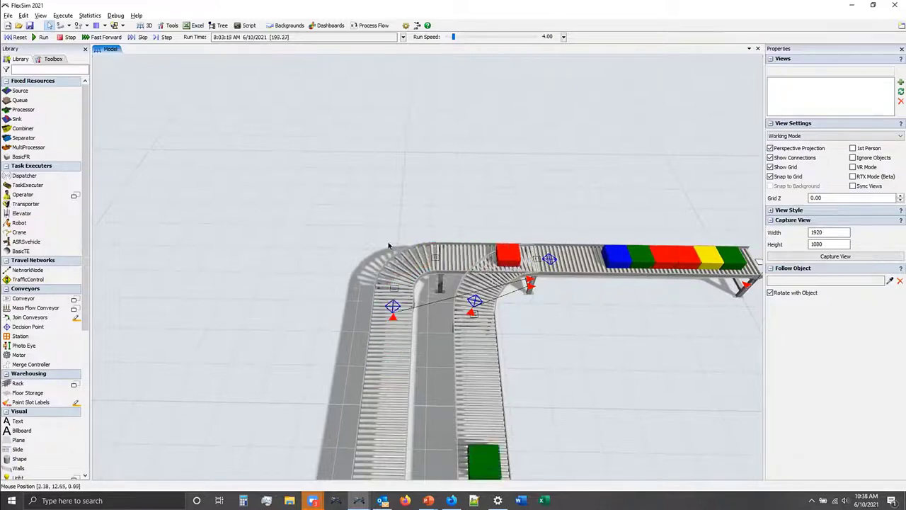
click(65, 37)
Review the area owner settings of the exit trigger past the merge and the enter trigger on the decision points before it.
click(547, 258)
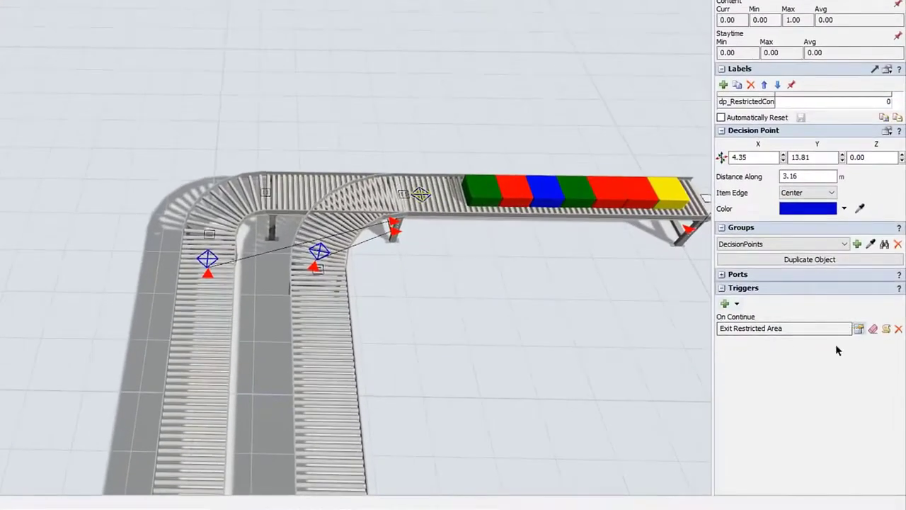
click(814, 328)
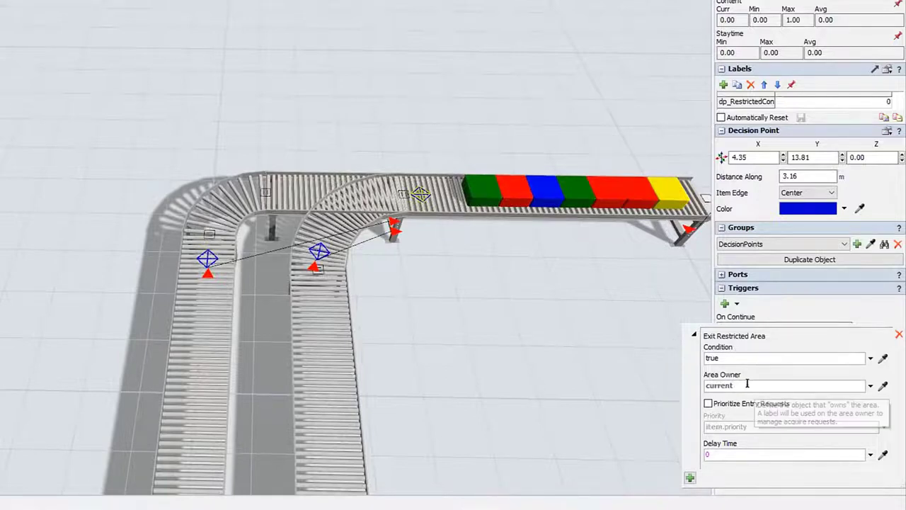
click(320, 256)
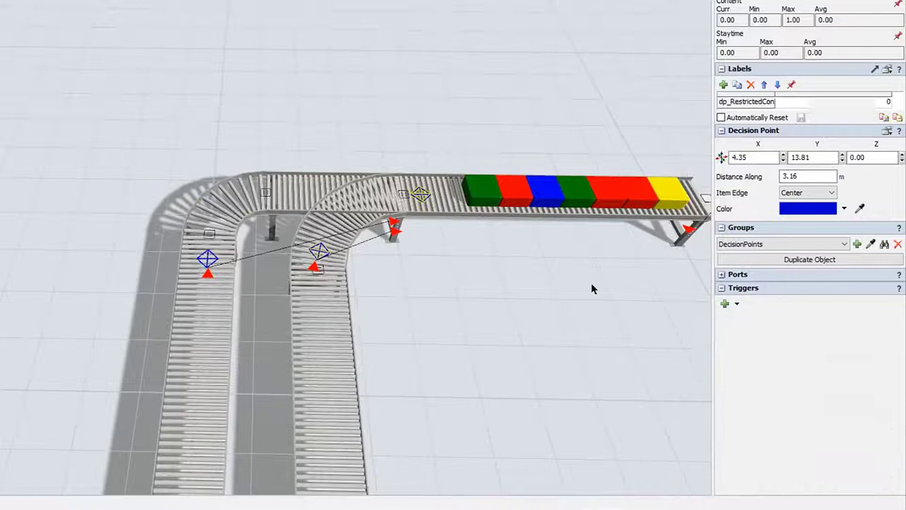
click(858, 317)
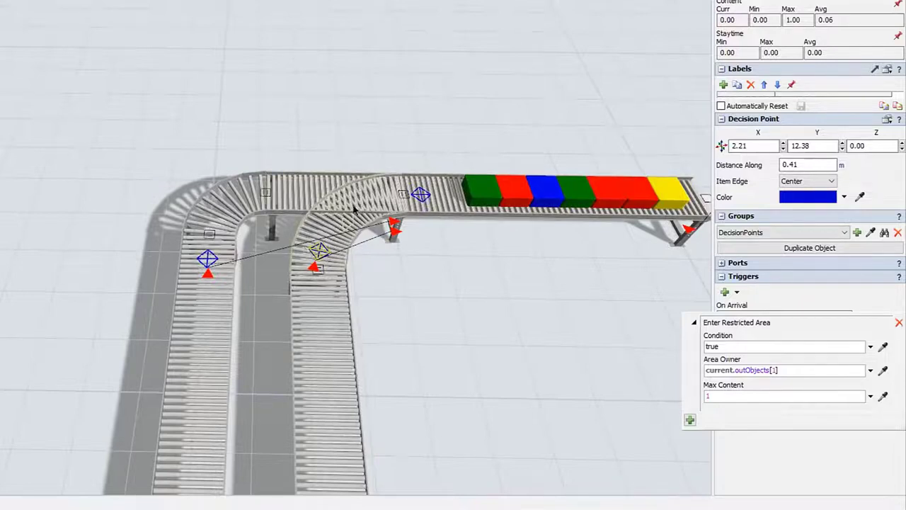
click(422, 195)
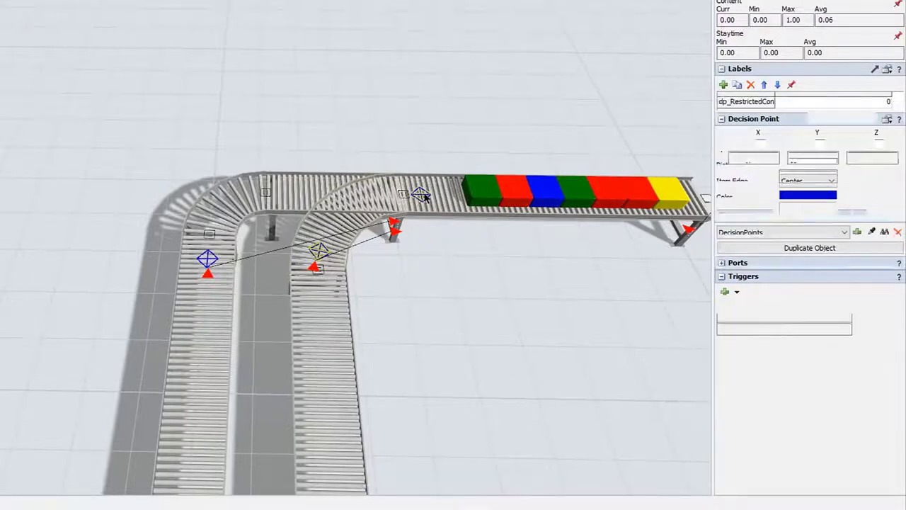
click(858, 329)
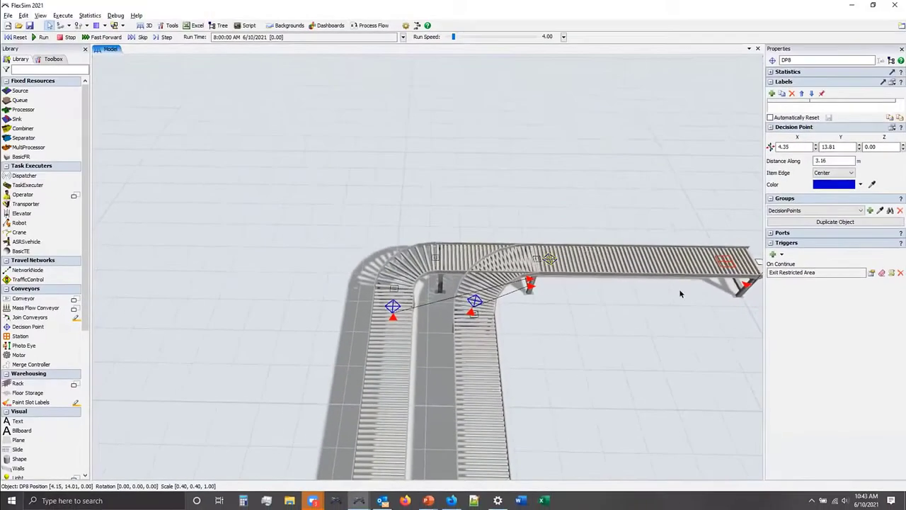
Set the process time of the station near the sink to 3 seconds and clear the selection.
drag(665, 324, 645, 309)
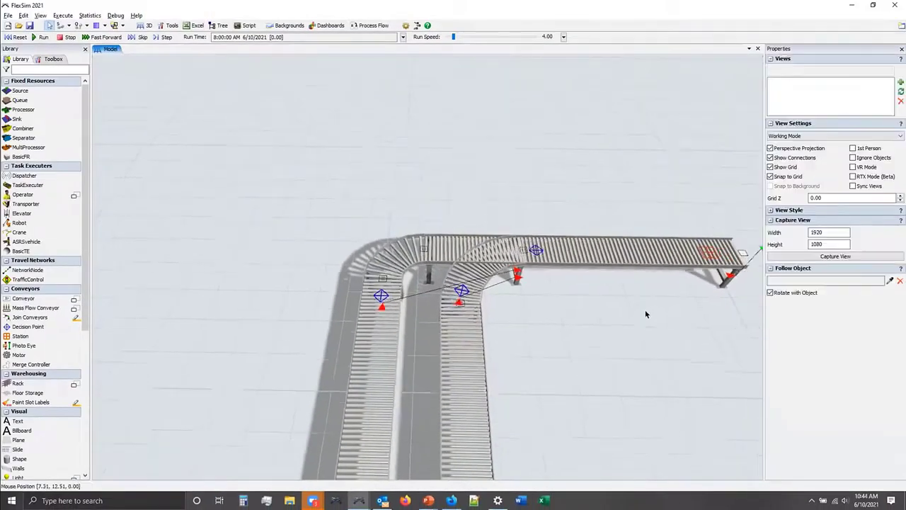
scroll(501, 265, down, 8)
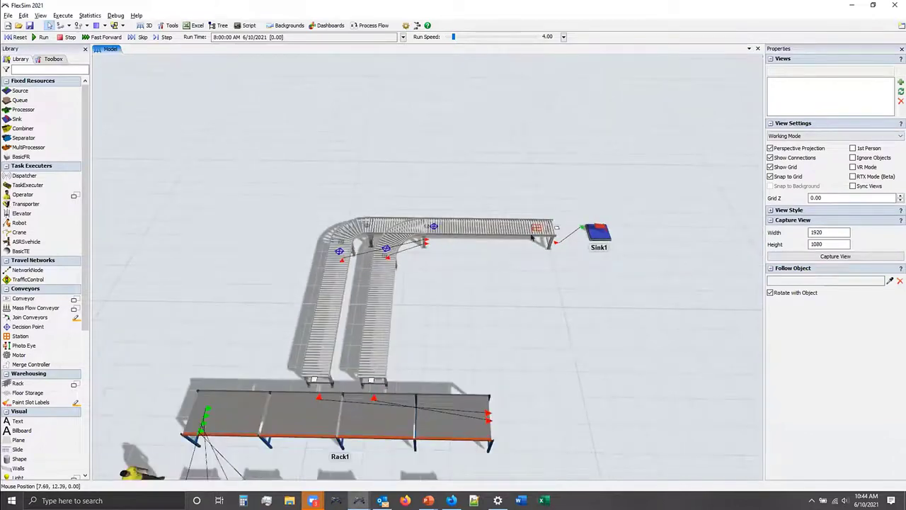
click(535, 228)
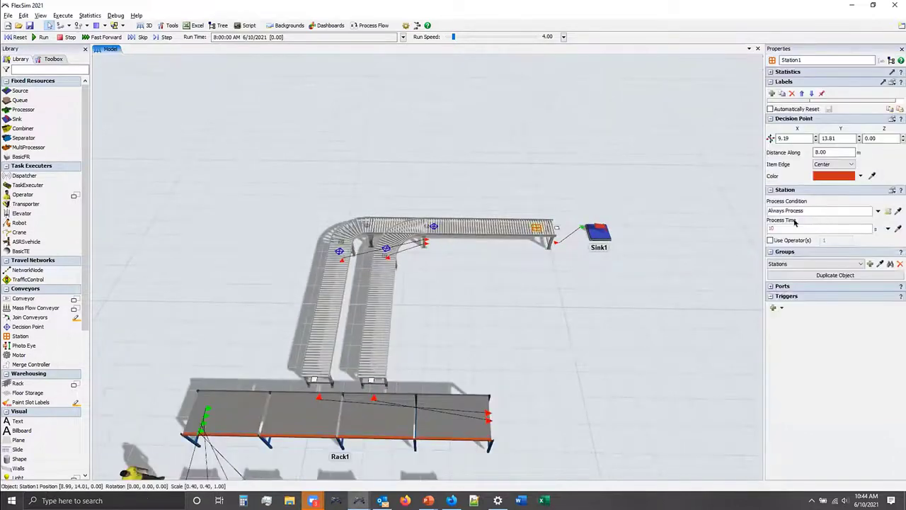
click(794, 227)
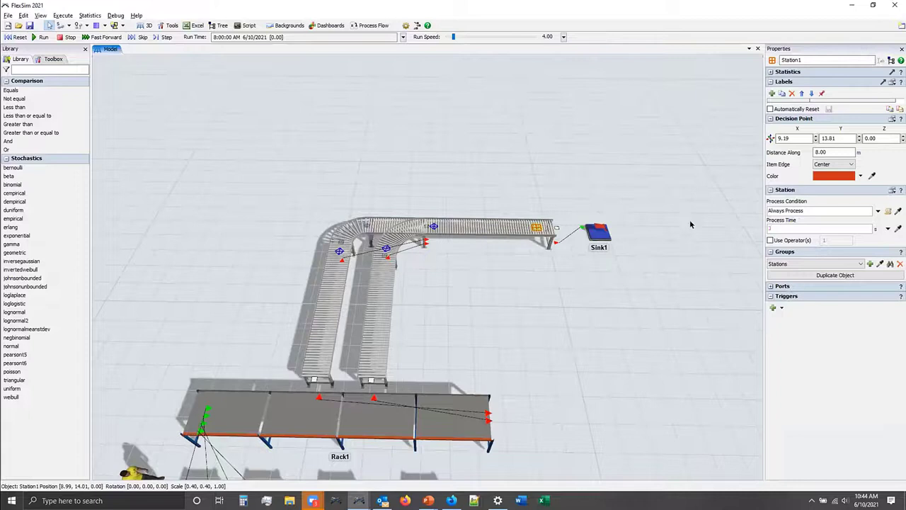
click(577, 278)
Reset and run the whole model to watch the boxes flow from the source to the sink.
drag(507, 285, 576, 267)
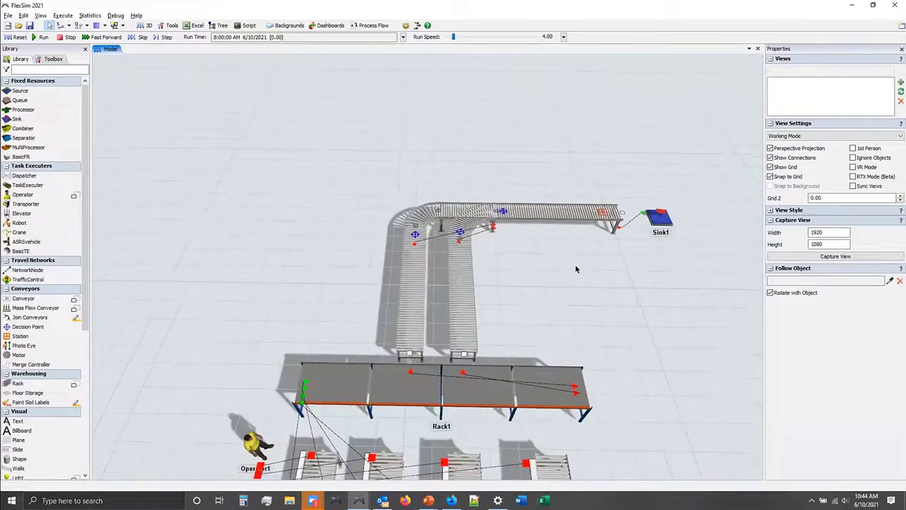
scroll(575, 262, down, 3)
scroll(575, 263, down, 5)
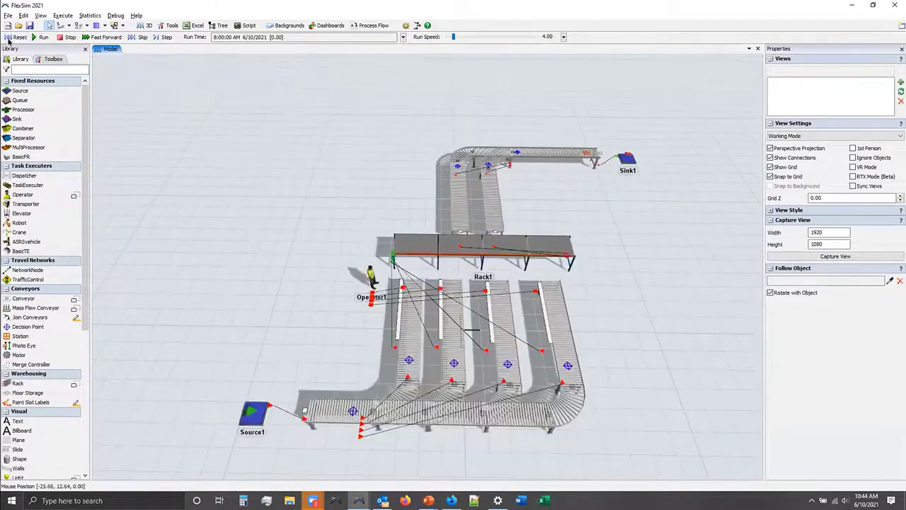
click(17, 37)
click(40, 36)
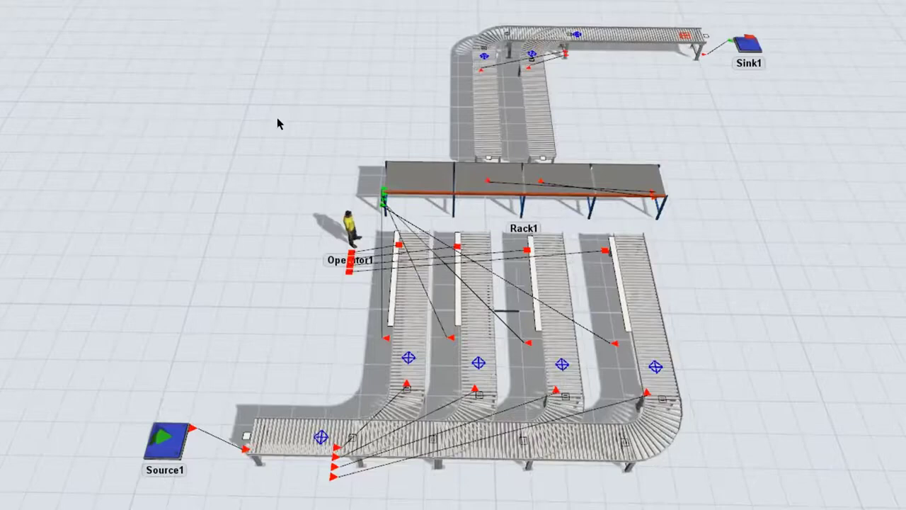
Choose Port By Case as Rack1's Send To Port rule, with item.Type as the case value.
drag(270, 138, 206, 249)
scroll(351, 186, up, 3)
drag(364, 208, 279, 154)
click(515, 289)
click(516, 283)
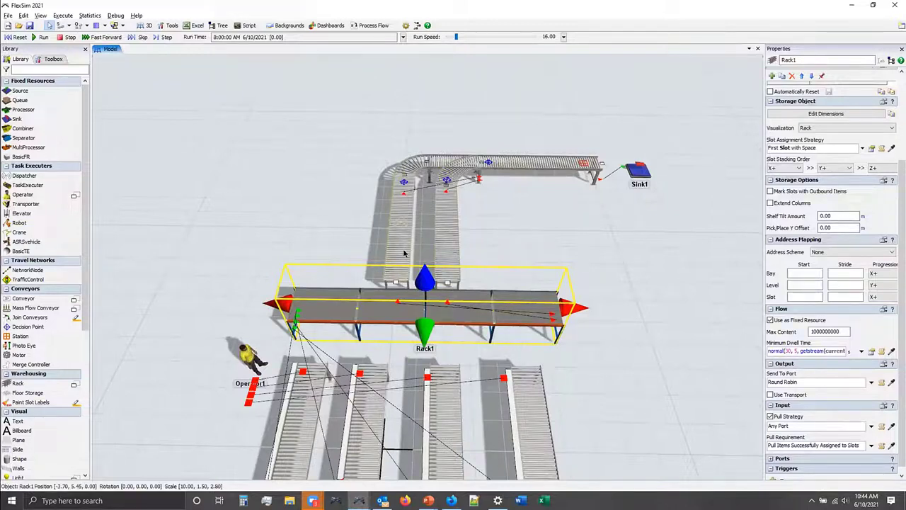
click(870, 382)
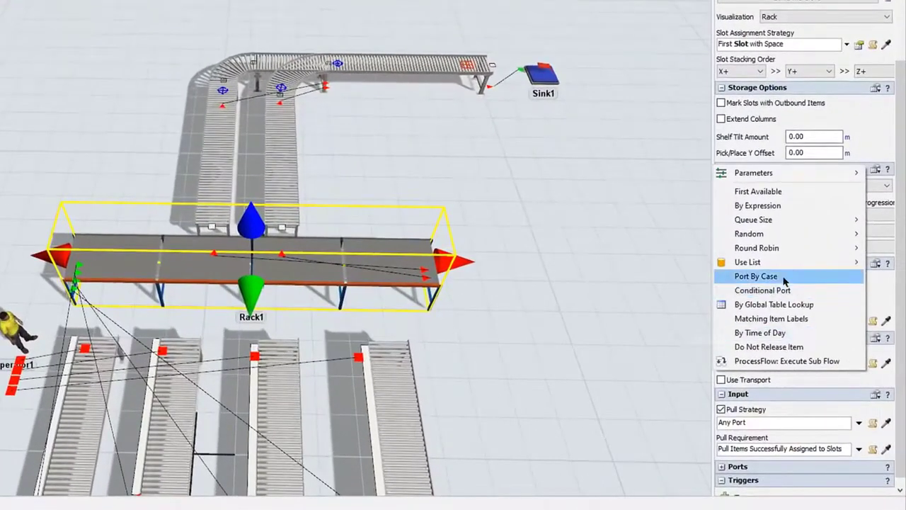
click(777, 276)
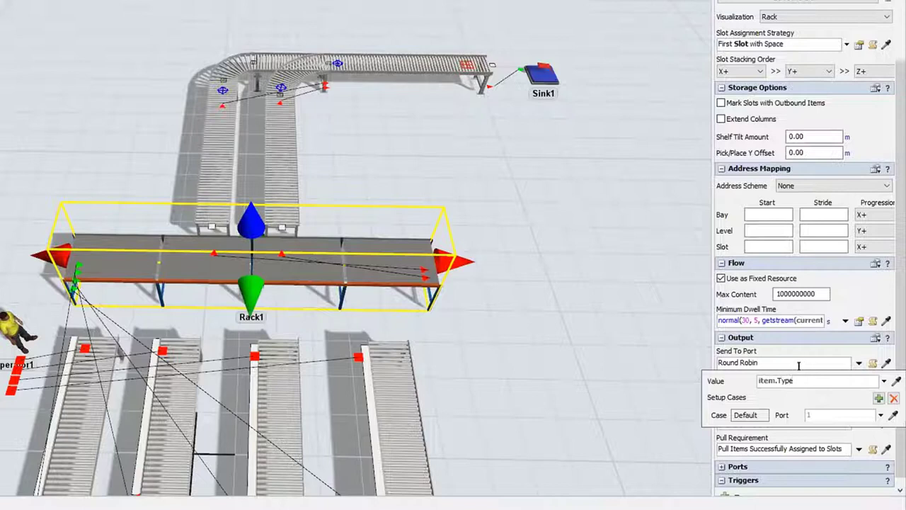
Add cases 1 through 4 on item.Type to the rack's Send To Port rule.
click(878, 398)
click(878, 399)
click(878, 399)
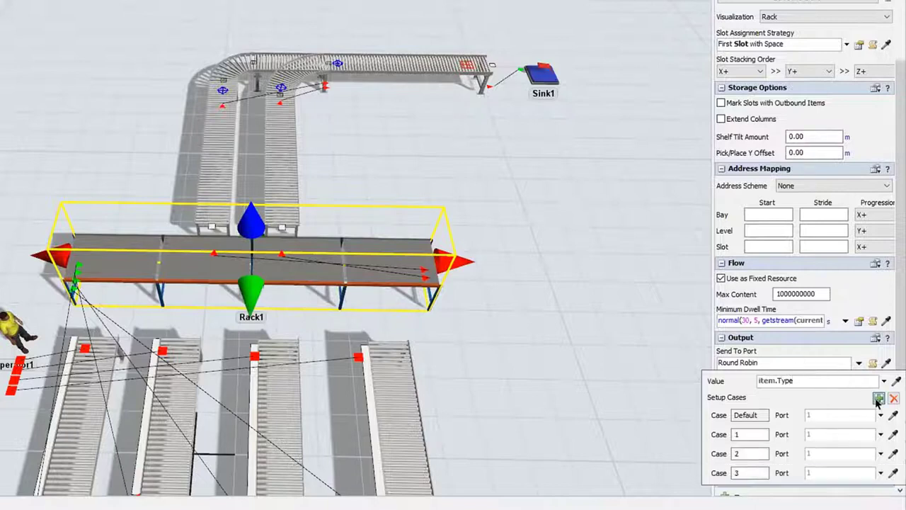
click(877, 398)
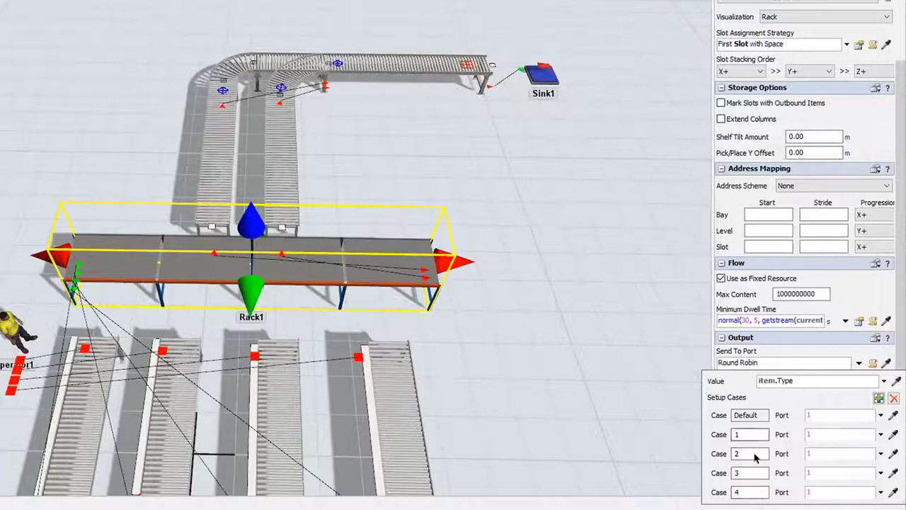
Route cases 1 and 2 to port 1 and cases 3 and 4 to port 2, and apply the rule.
click(816, 429)
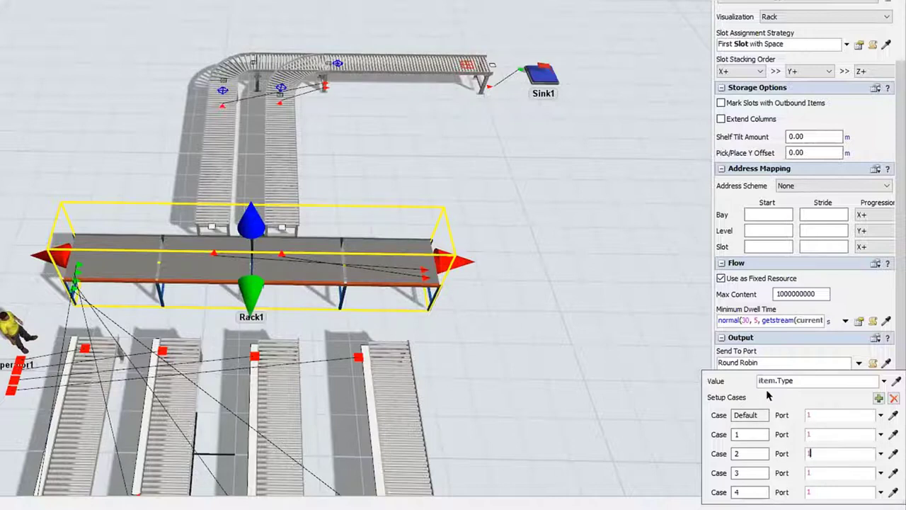
key(Tab)
text(2)
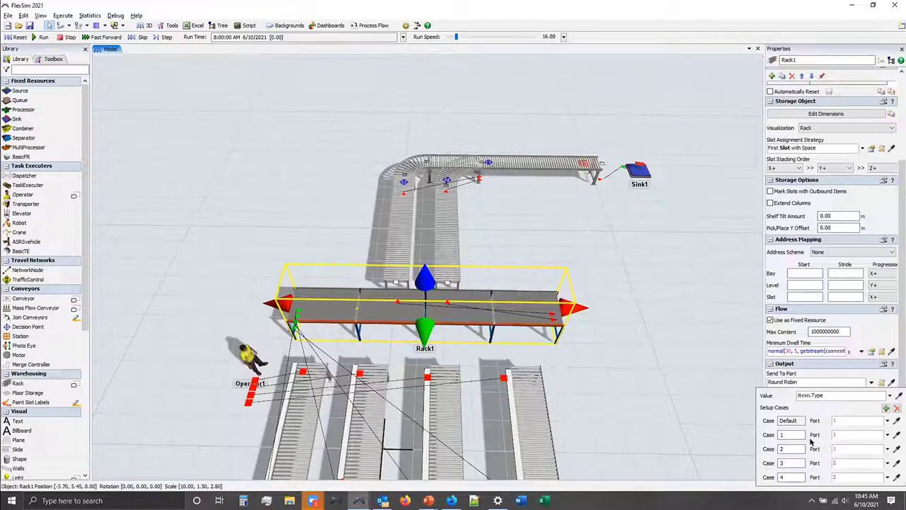
click(651, 390)
click(651, 390)
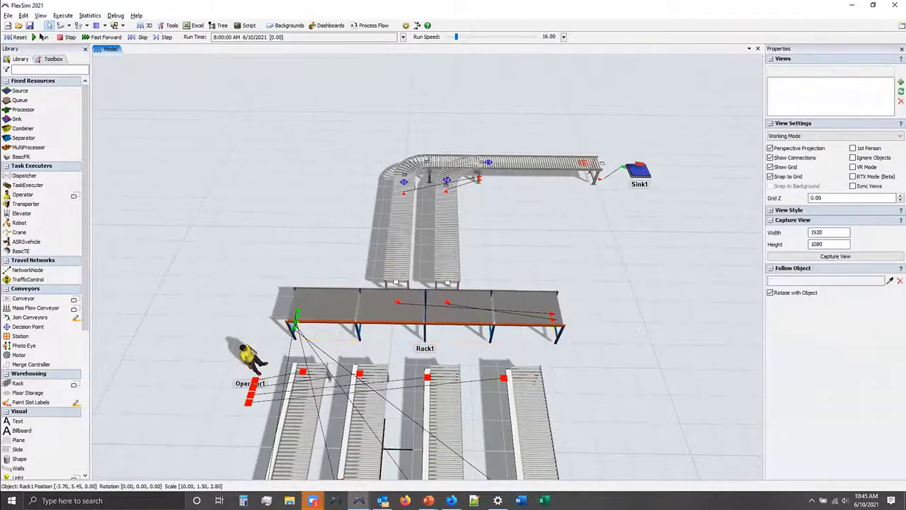
Reset and run the model to check which exit lane each item type takes.
click(15, 37)
click(40, 37)
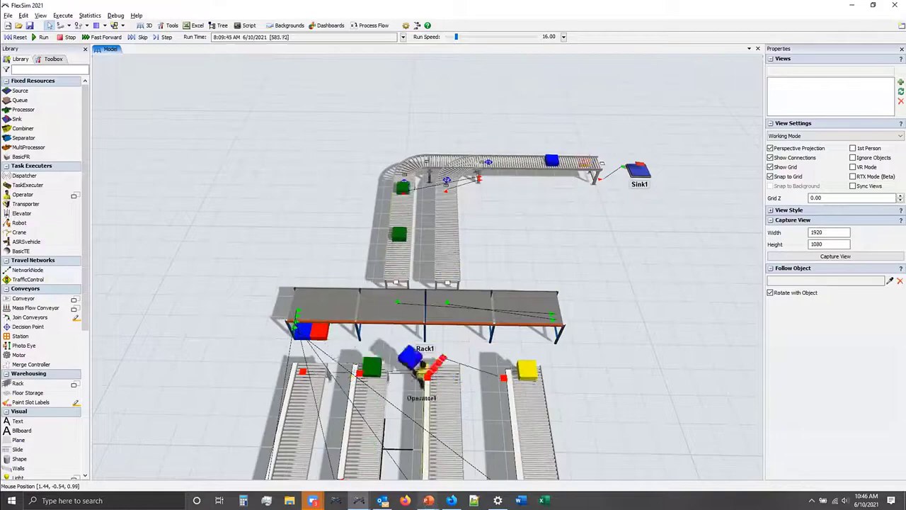
Review the Model 4 challenge questions on the PowerPoint slide, and return to FlexSim to reset the model.
mouse_move(428, 500)
click(418, 477)
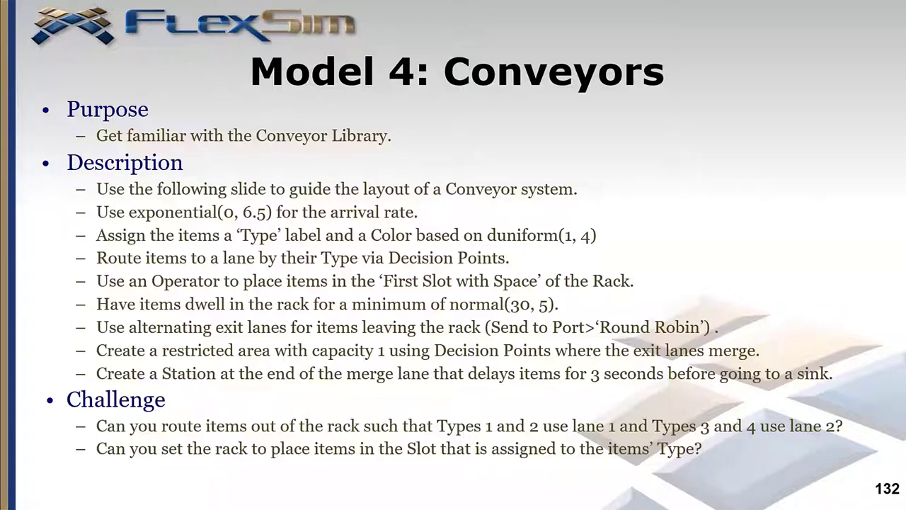
key(alt+Tab)
click(18, 37)
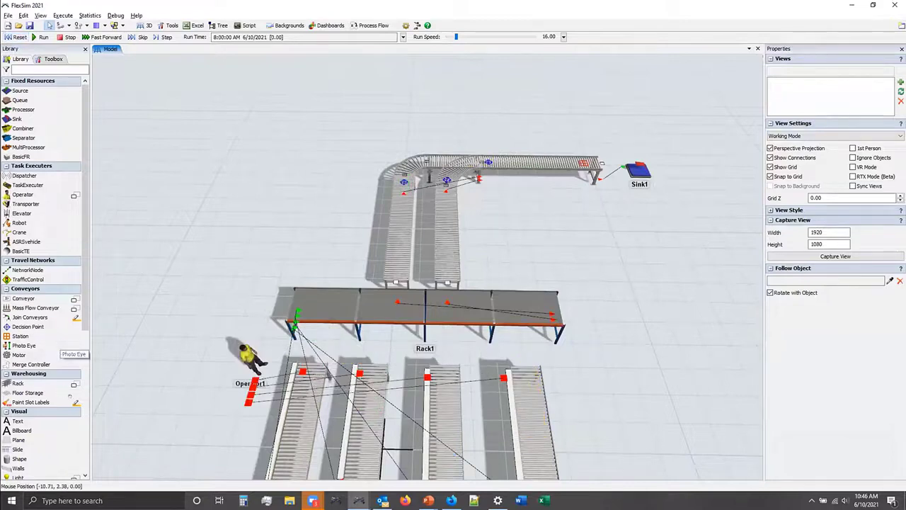
Paint the first bay of the rack with the slot label SlotType set to 1.
click(55, 403)
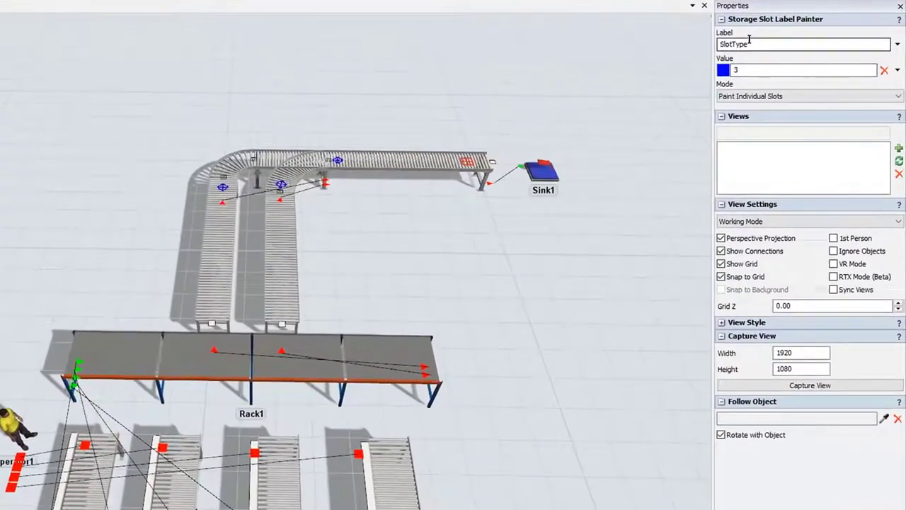
drag(791, 76, 719, 32)
click(759, 38)
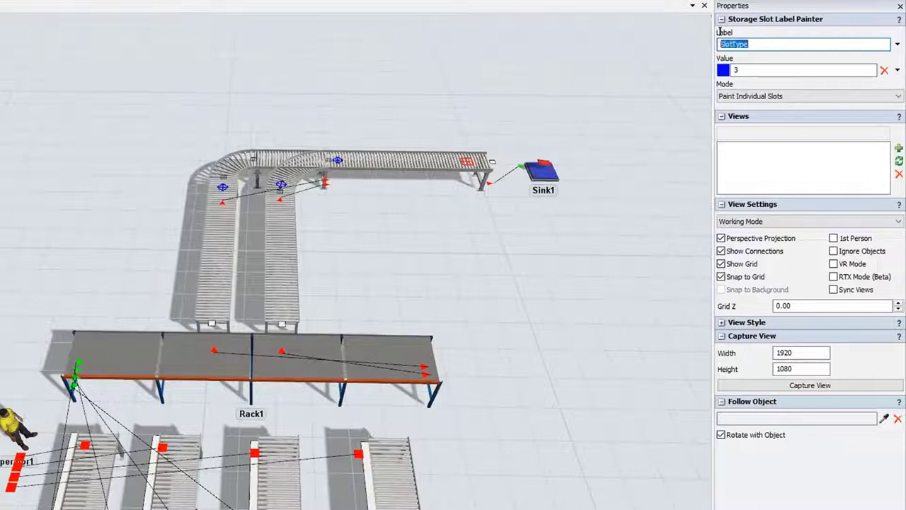
double_click(736, 69)
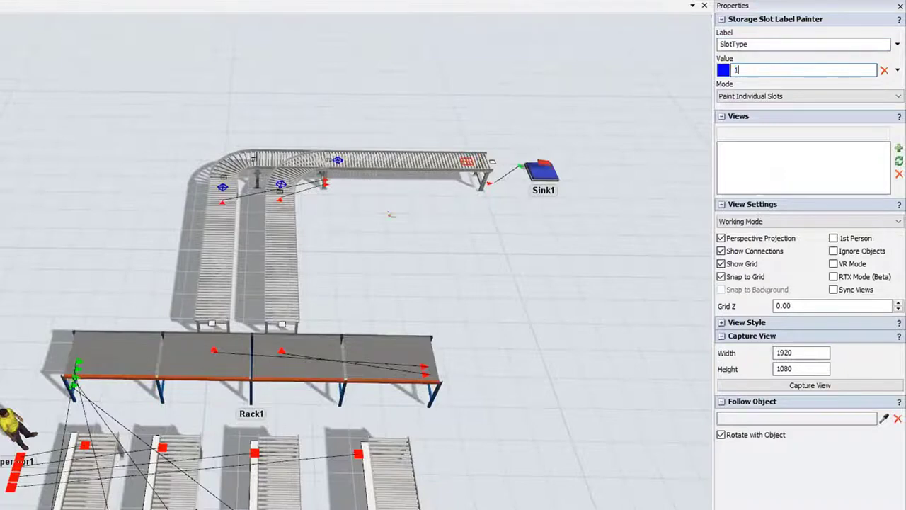
mouse_move(88, 356)
mouse_down()
mouse_move(136, 356)
mouse_move(101, 392)
mouse_move(143, 391)
mouse_up()
Paint the rack's second bay with SlotType value 2 and the third bay with value 3.
double_click(740, 70)
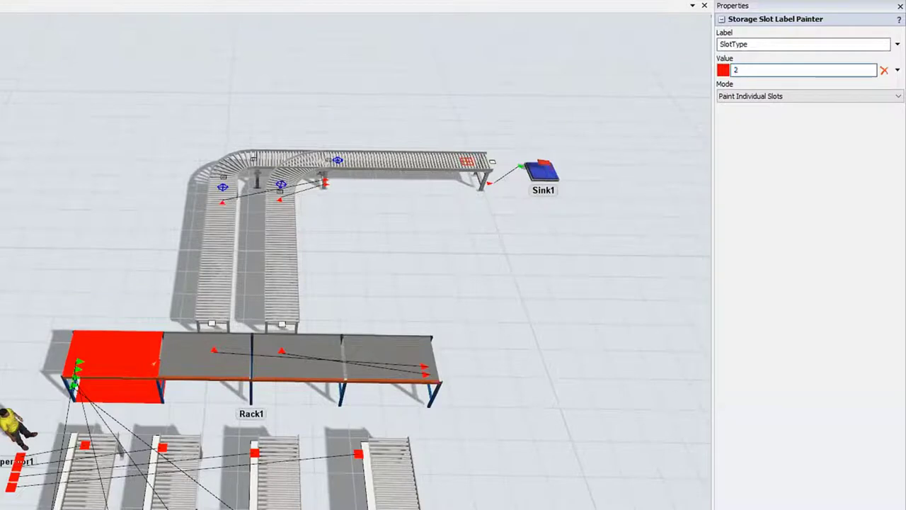
mouse_move(175, 358)
mouse_down()
mouse_move(225, 358)
mouse_move(192, 385)
mouse_up()
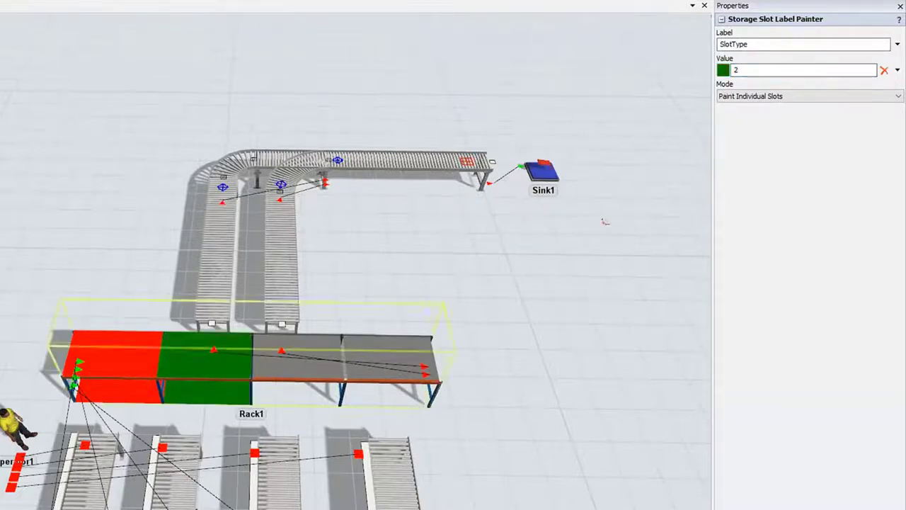
drag(775, 71, 645, 61)
text(3)
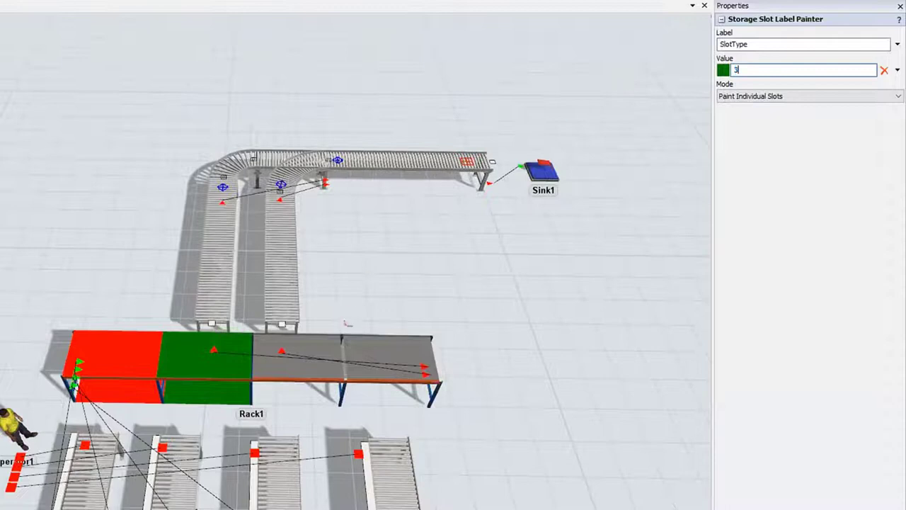
mouse_move(255, 366)
mouse_down()
mouse_move(315, 393)
mouse_move(283, 394)
mouse_up()
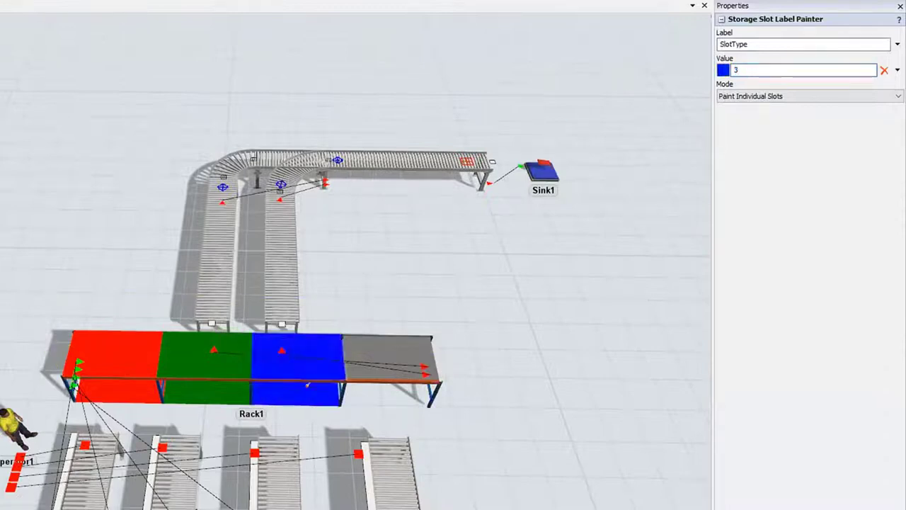
Paint the rack's fourth bay with SlotType value 4 and leave the slot label painter.
drag(740, 68, 689, 58)
mouse_move(363, 358)
mouse_down()
mouse_move(408, 358)
mouse_move(358, 388)
mouse_up()
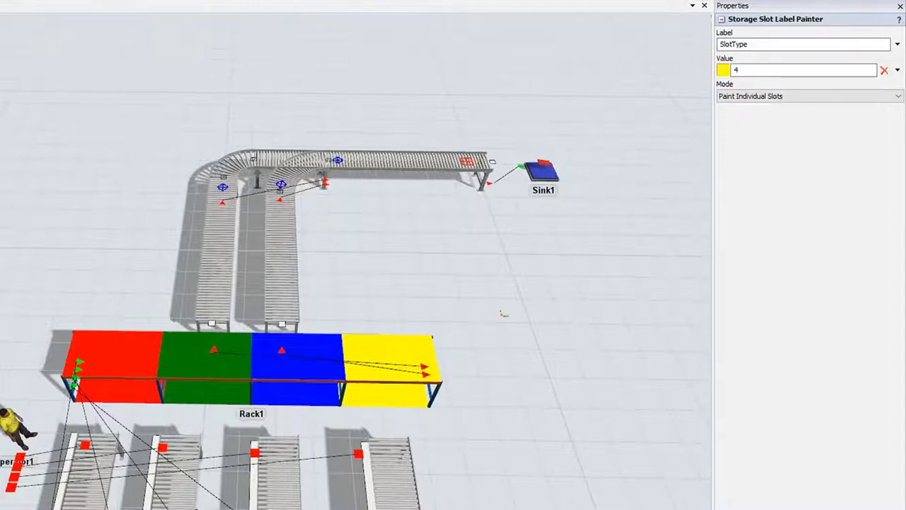
key(Escape)
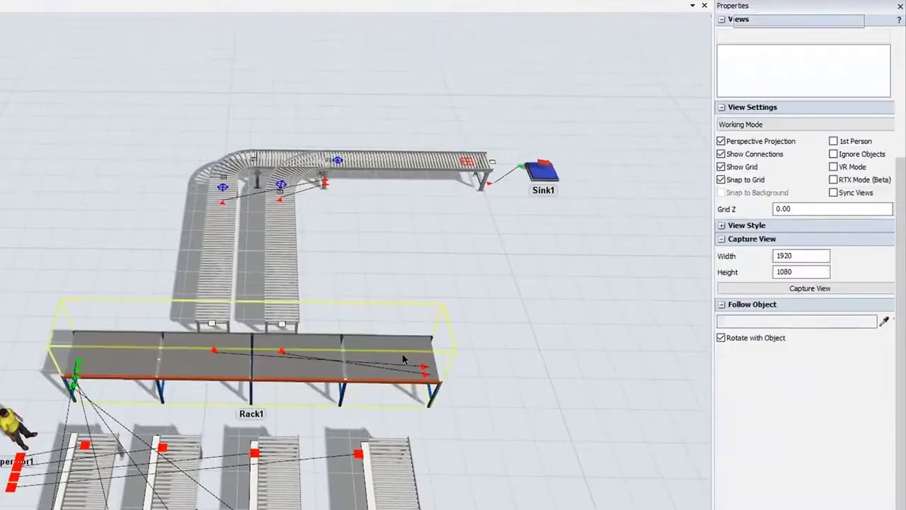
Set the rack's slot assignment strategy to Matching Labels with the condition slot.SlotType? == item.Type?
click(403, 360)
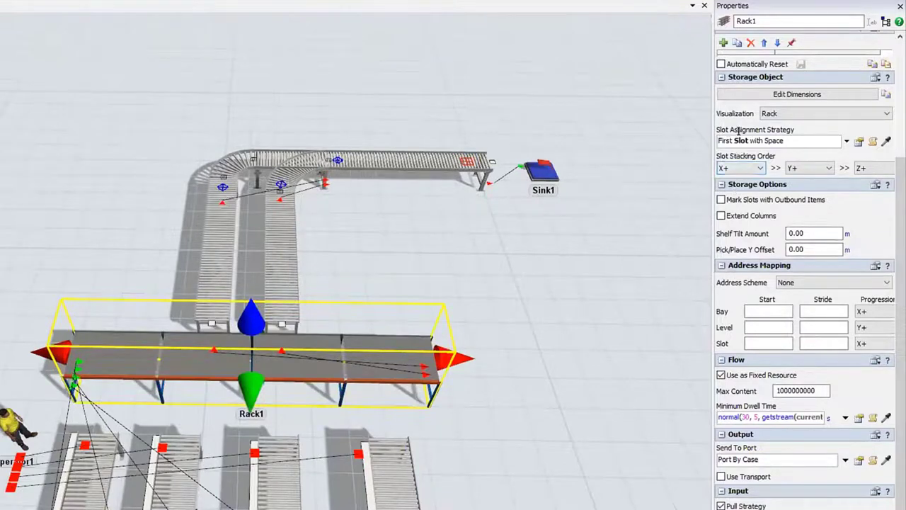
click(844, 141)
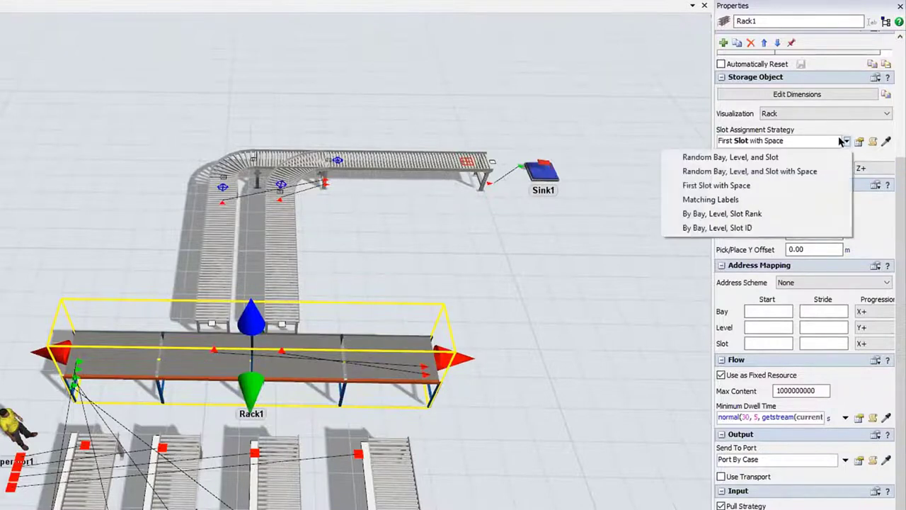
click(809, 199)
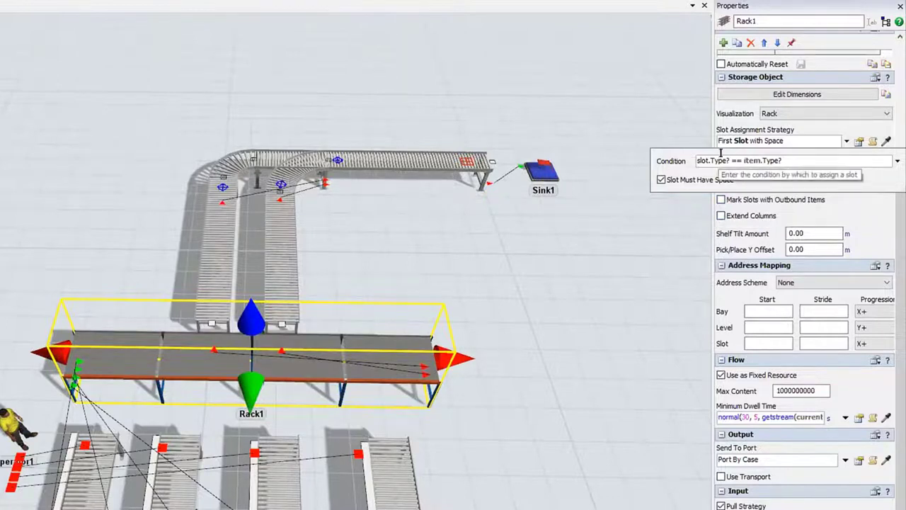
drag(731, 160, 667, 141)
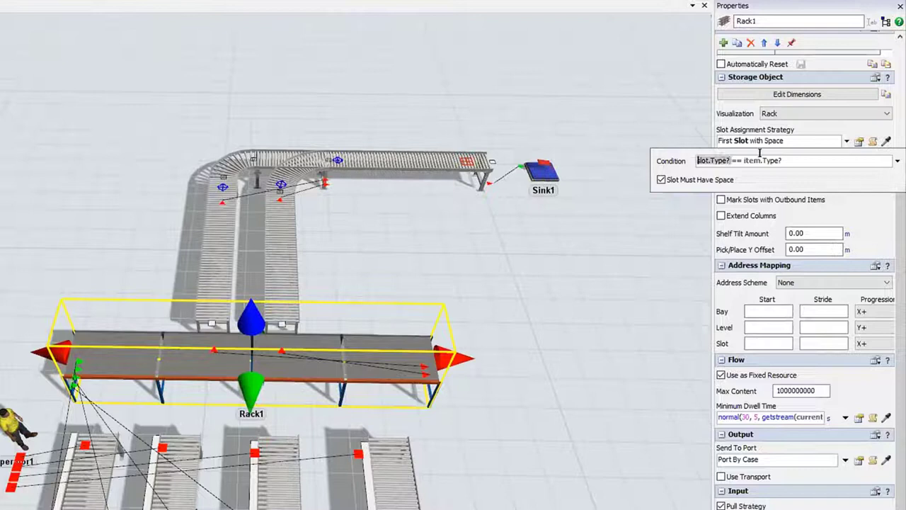
drag(781, 160, 761, 159)
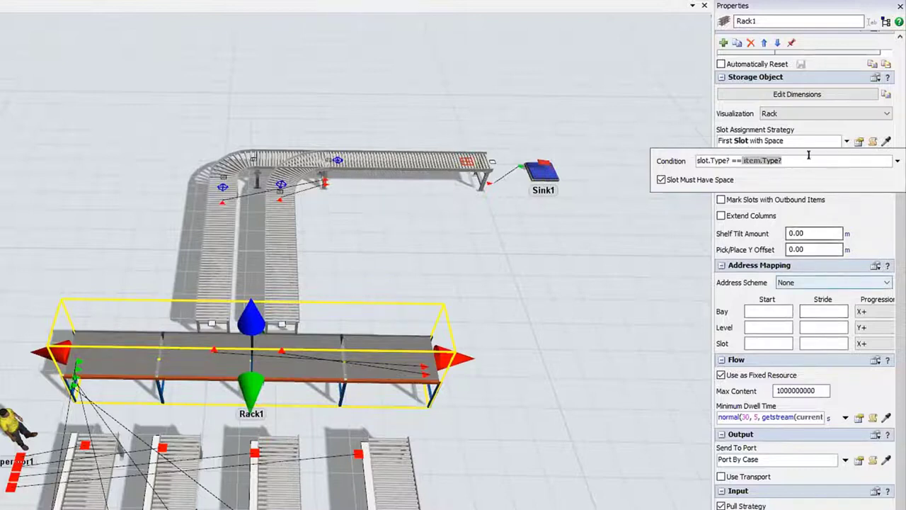
click(801, 156)
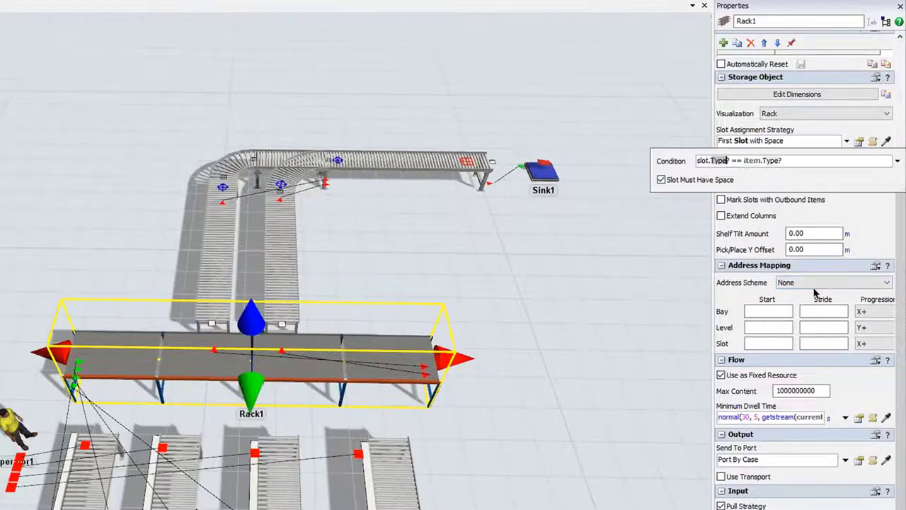
text(SlotType)
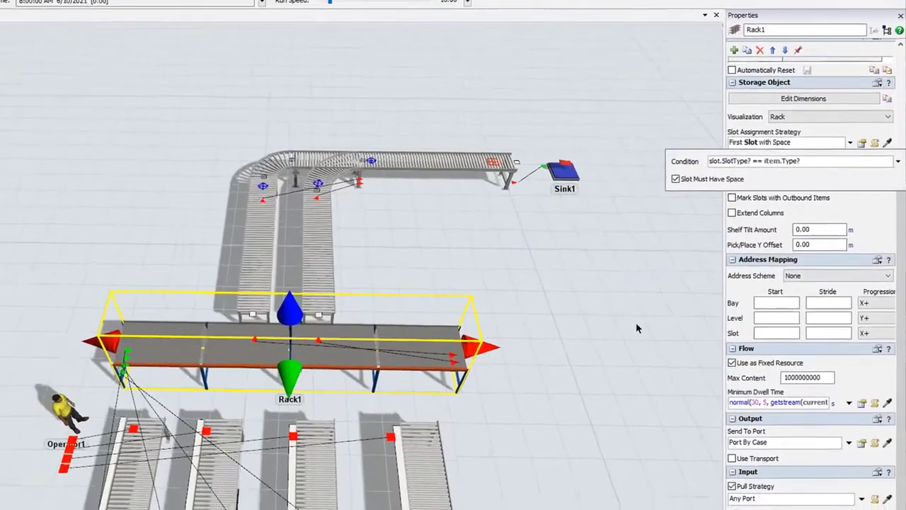
Reset and run the model to watch items being placed in the rack bays by type.
click(617, 360)
click(14, 37)
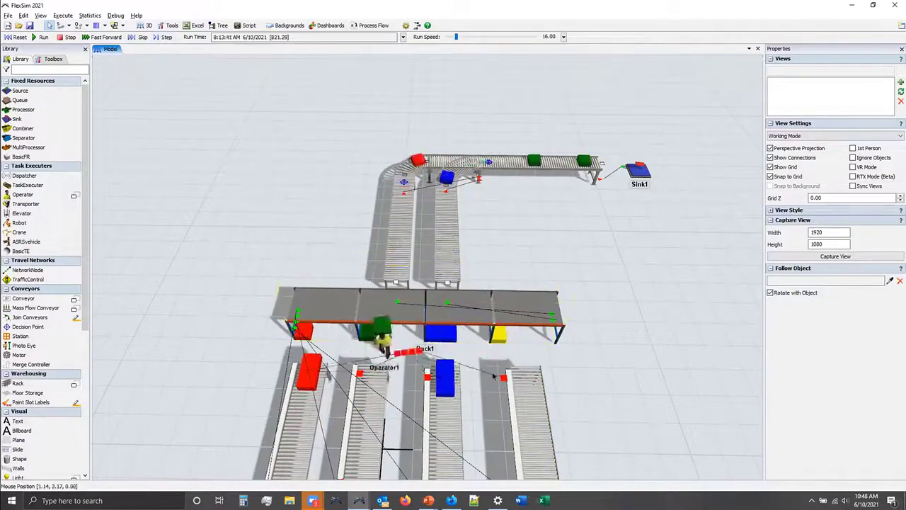
right_drag(578, 376, 607, 323)
drag(607, 322, 614, 312)
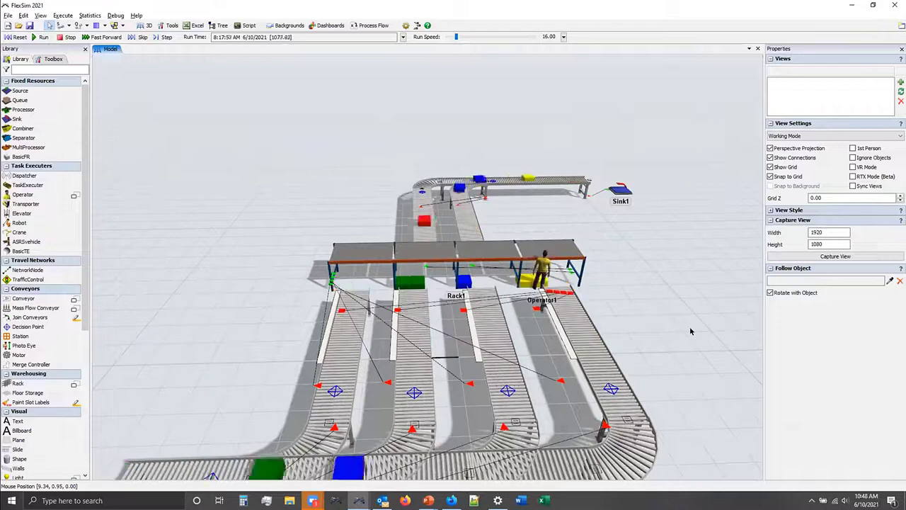
Review the rack's painted SlotType labels and the condition of its Matching Labels slot assignment strategy.
click(556, 253)
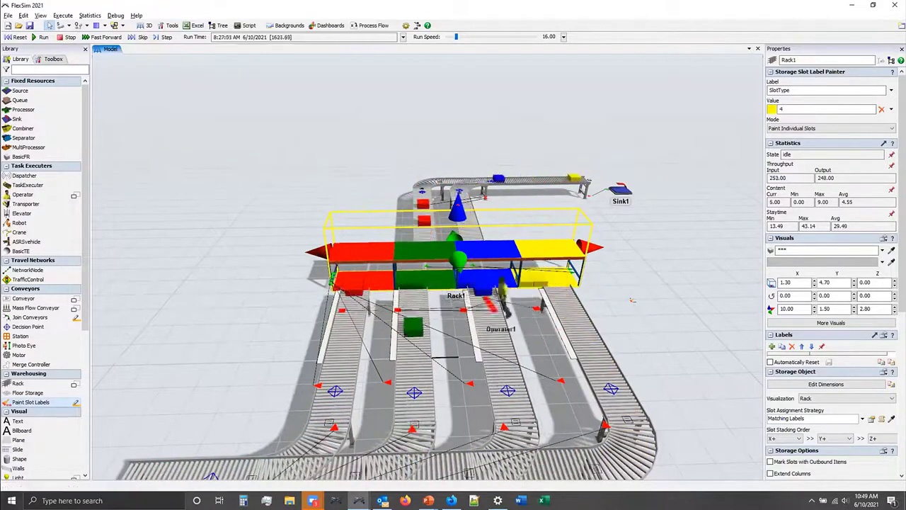
click(788, 89)
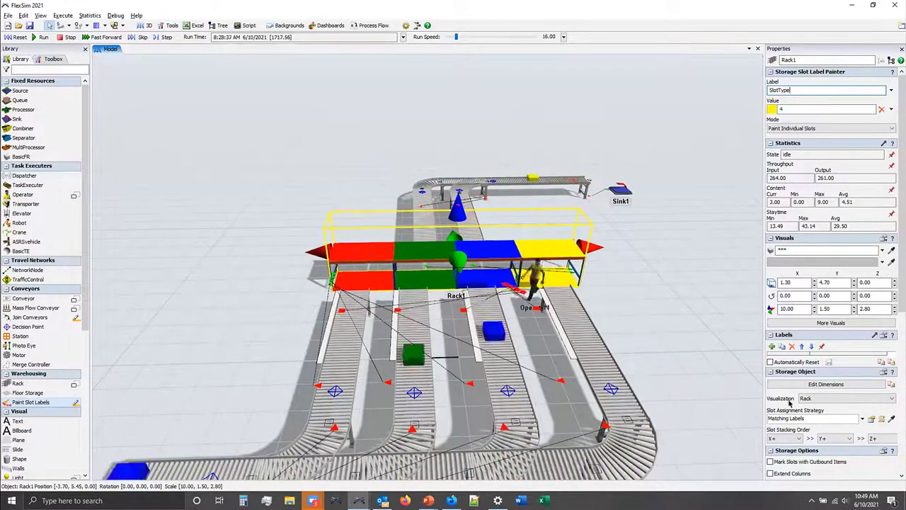
click(868, 418)
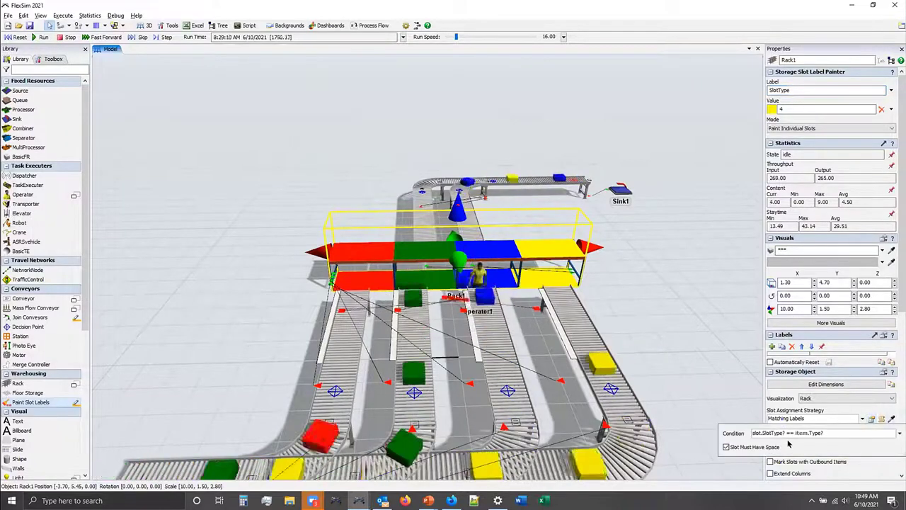
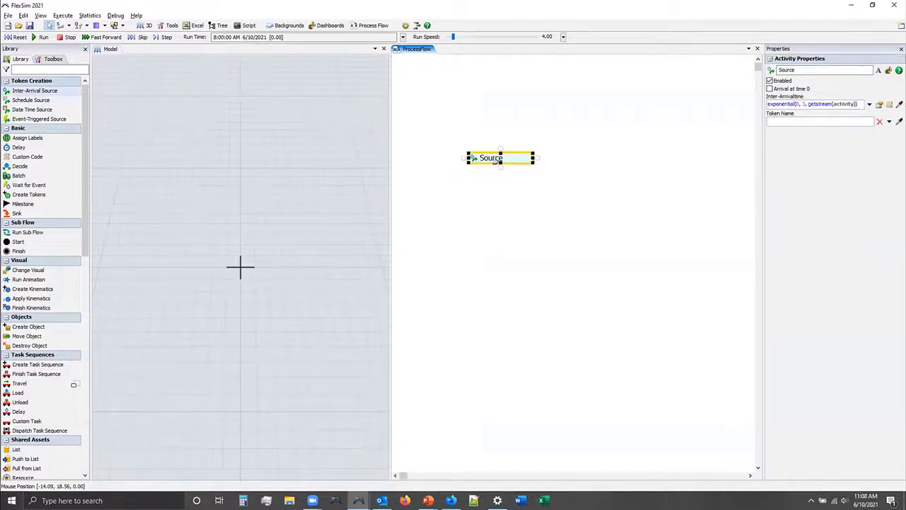
Add a Delay activity to the process flow and attach it directly beneath the Source.
double_click(478, 180)
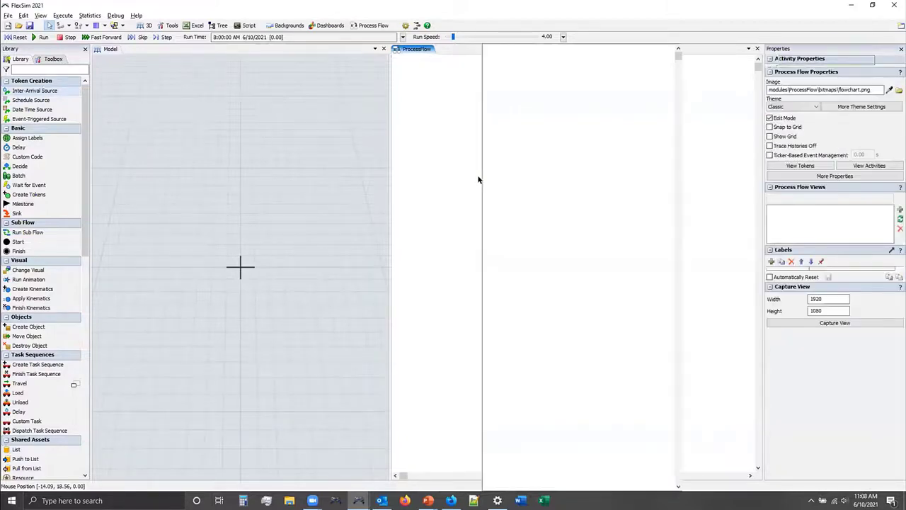
click(514, 90)
drag(511, 186, 507, 173)
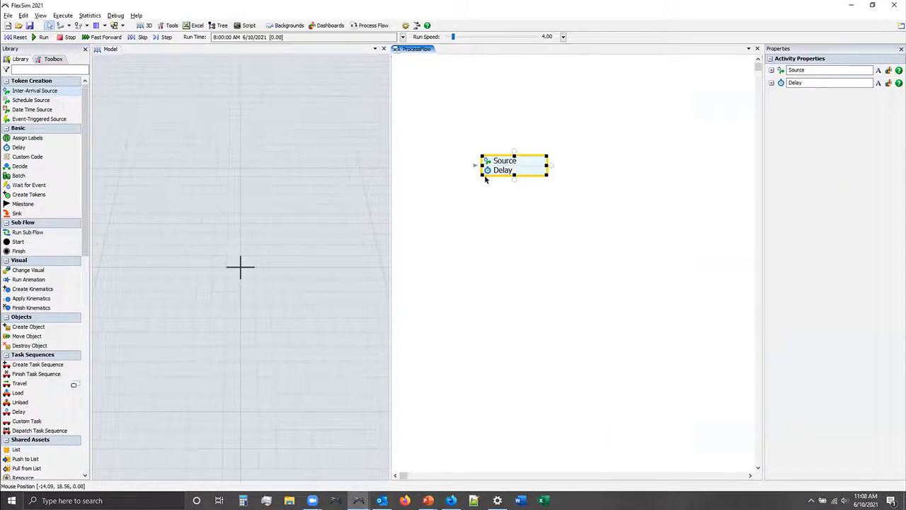
Add an Enter Zone activity as a separate block below the Source and Delay, and attach a Delay beneath it.
double_click(479, 191)
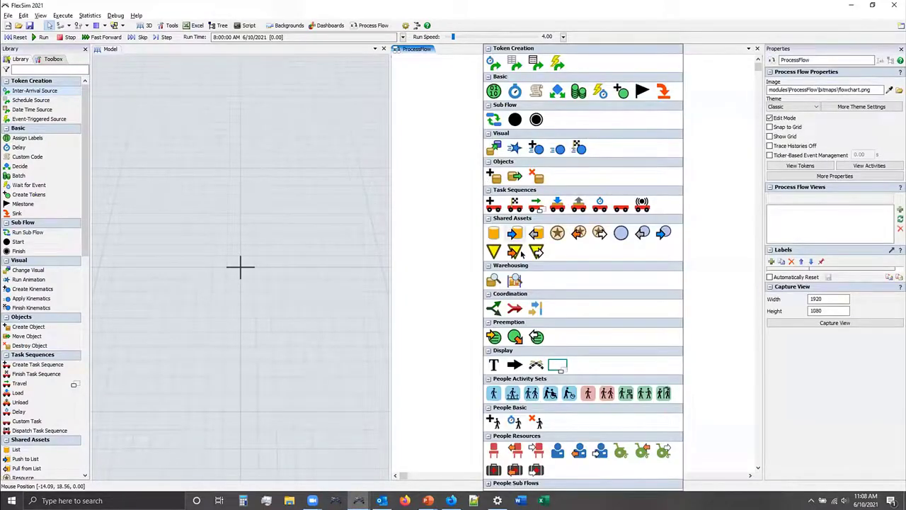
click(513, 251)
drag(500, 205, 500, 209)
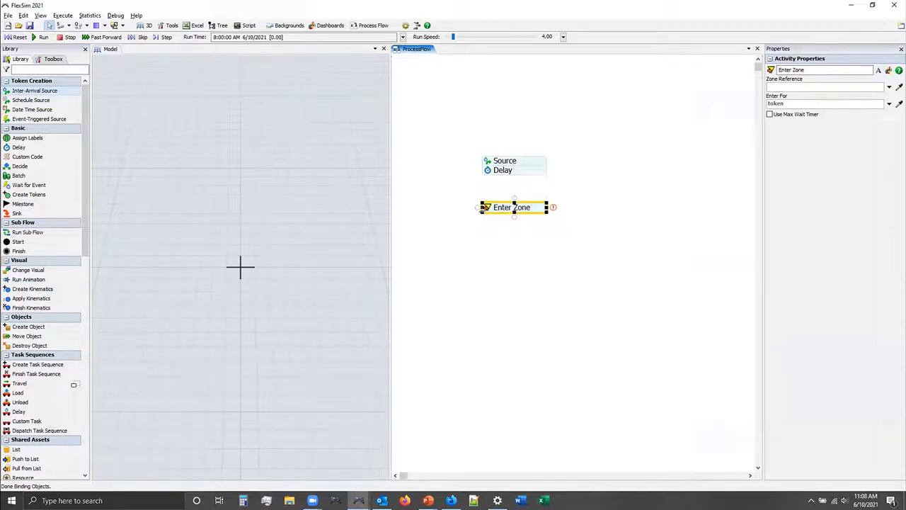
click(488, 210)
click(520, 64)
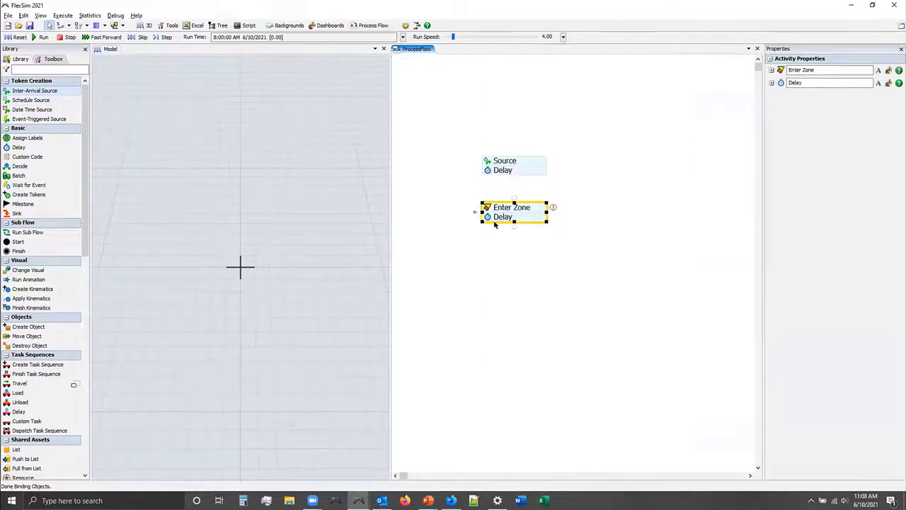
Attach two more Delay activities and an Exit Zone beneath the Delay in the Enter Zone block.
click(495, 224)
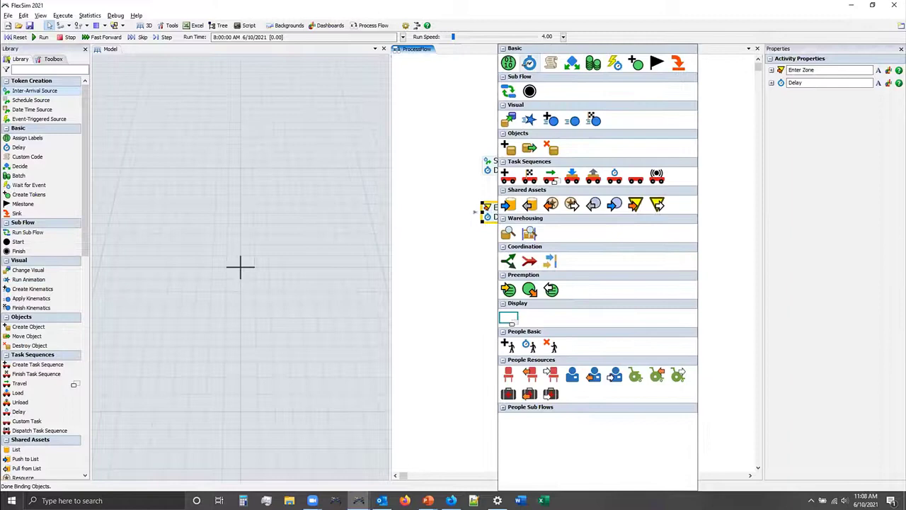
click(526, 64)
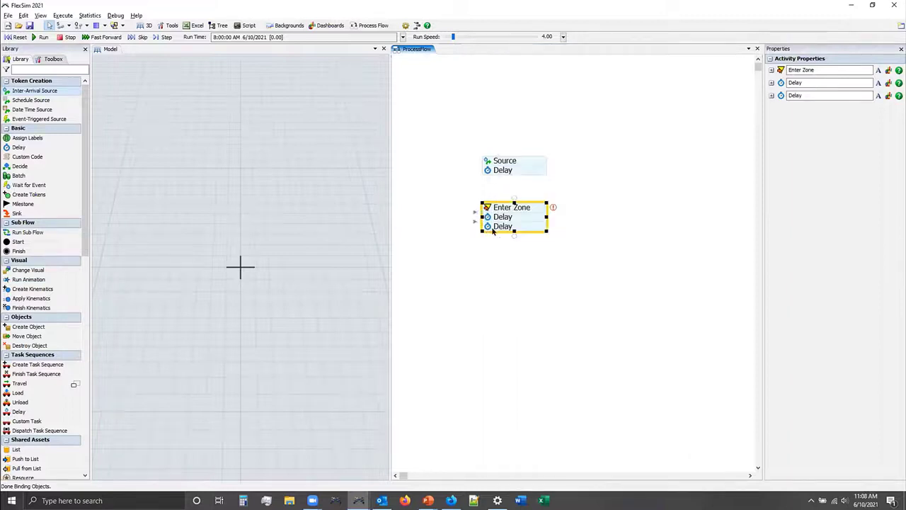
click(493, 231)
click(530, 65)
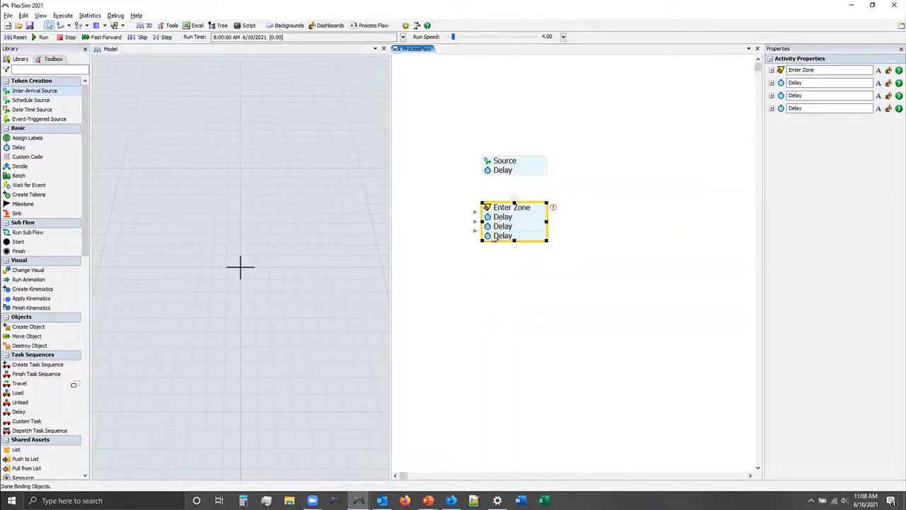
click(493, 239)
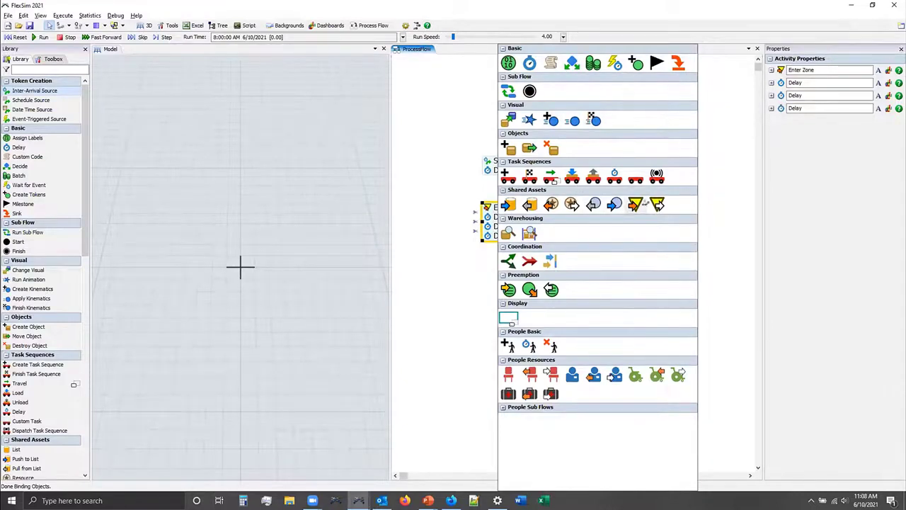
click(657, 204)
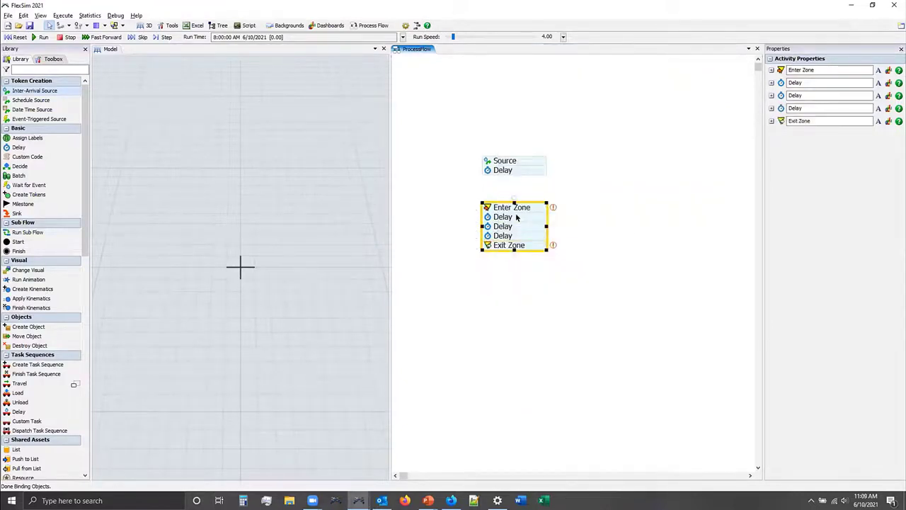
Add a Delay activity as a separate block below the Exit Zone, and attach a Sink beneath it.
double_click(483, 281)
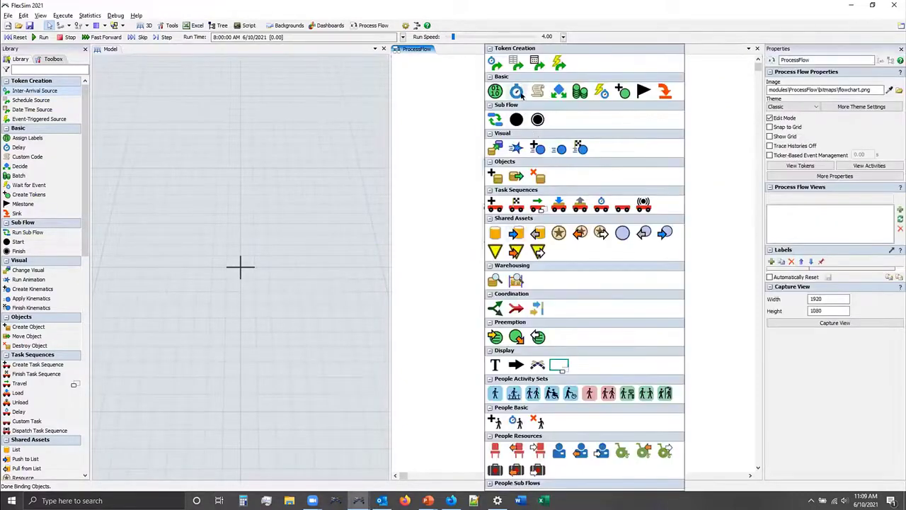
click(524, 88)
drag(506, 285, 503, 278)
double_click(486, 282)
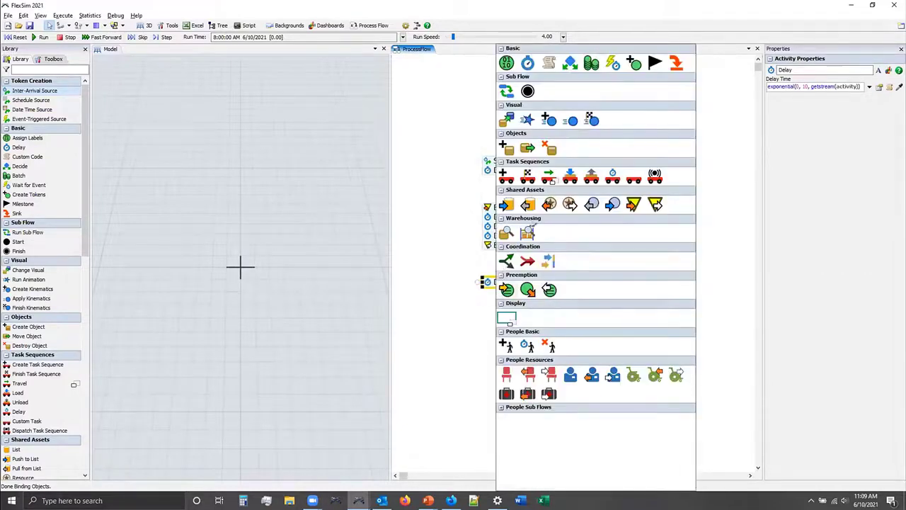
click(676, 63)
Connect the Source block to the Enter Zone block, and the Exit Zone to the final Delay block.
click(513, 170)
drag(511, 249, 516, 293)
click(524, 224)
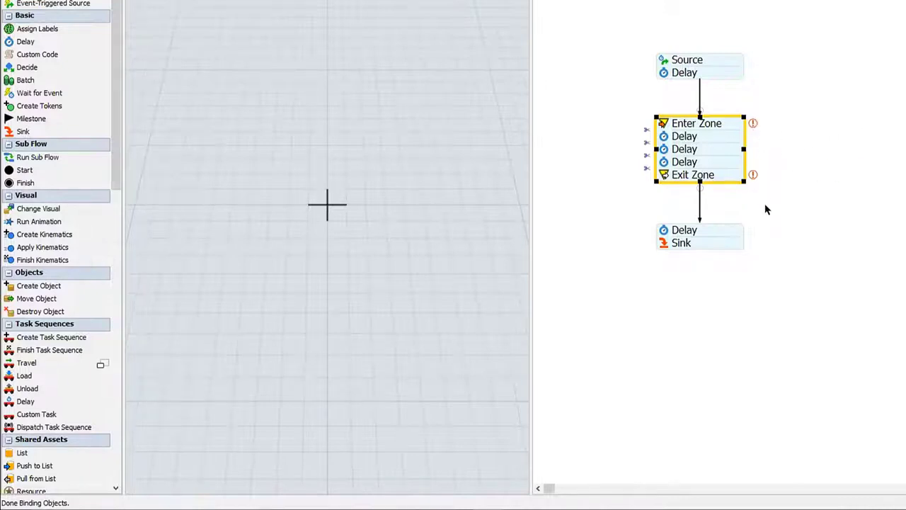
Add a Zone shared asset beside the middle block and link both the Enter Zone and Exit Zone activities to it.
scroll(57, 438, down, 3)
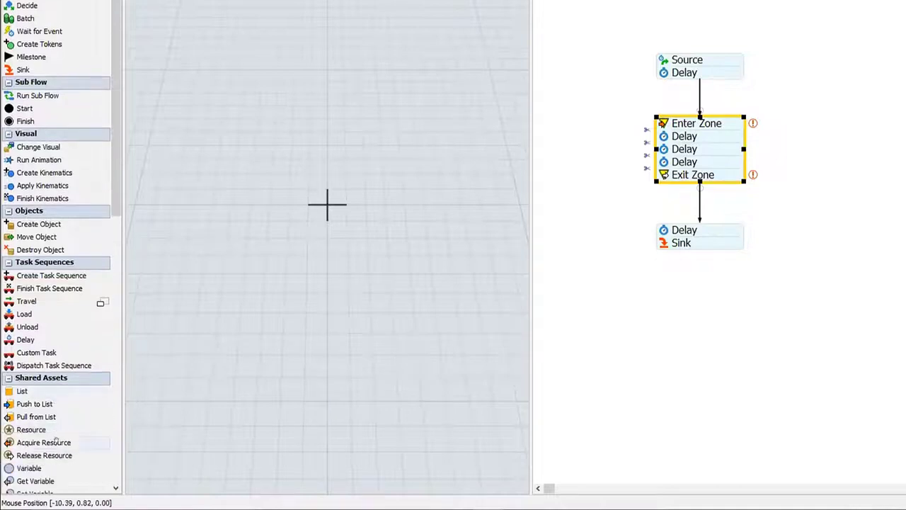
scroll(55, 440, down, 3)
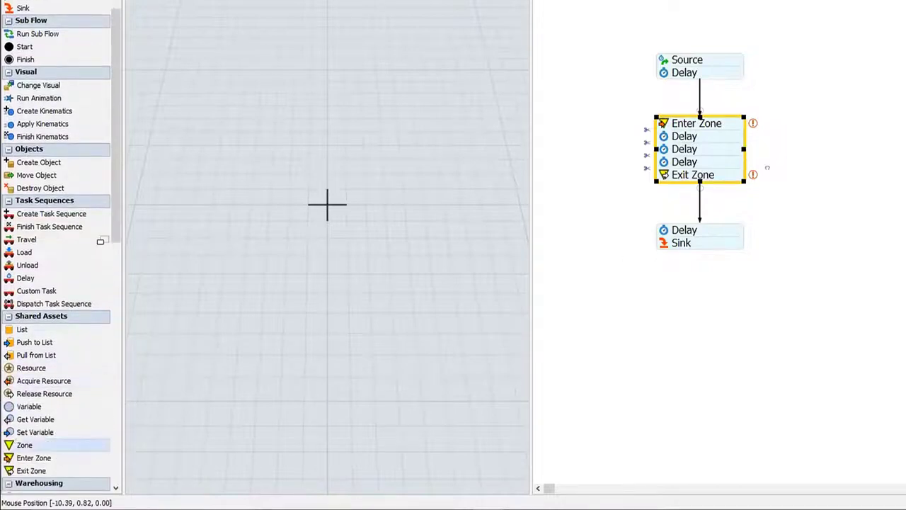
drag(785, 145, 790, 149)
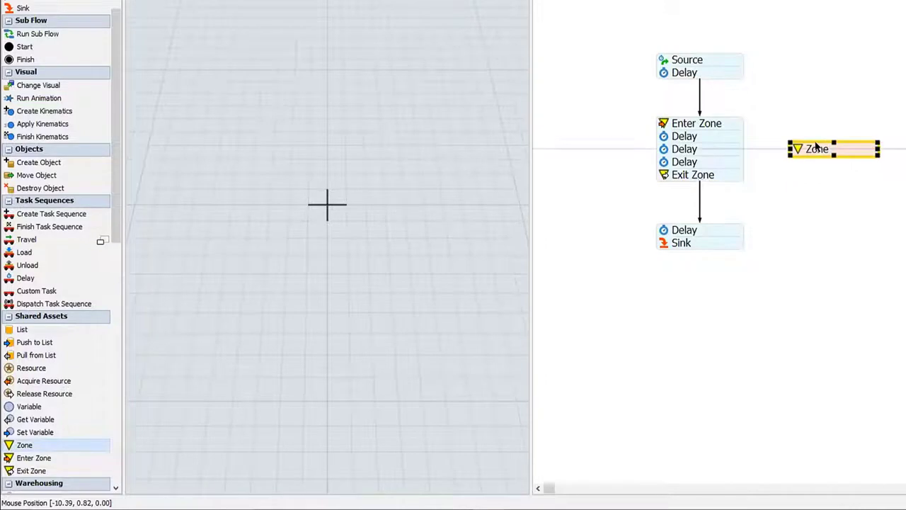
click(729, 146)
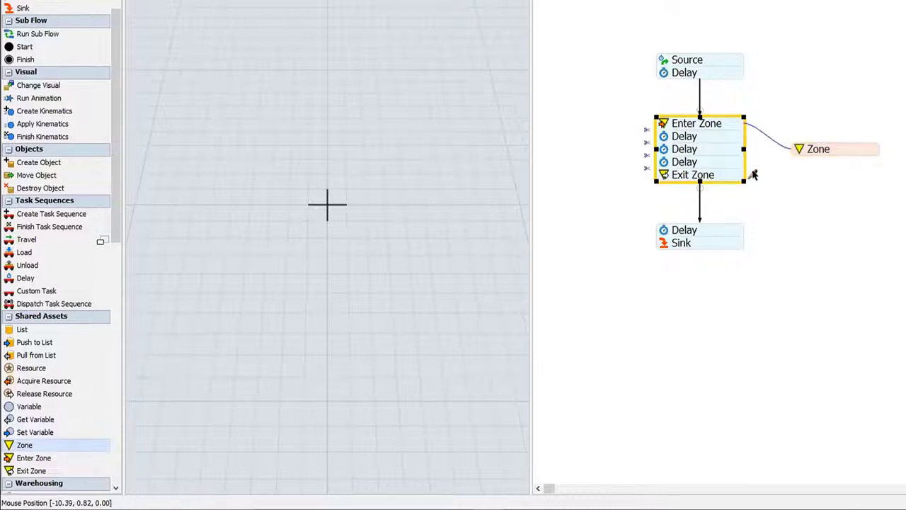
click(753, 174)
click(842, 148)
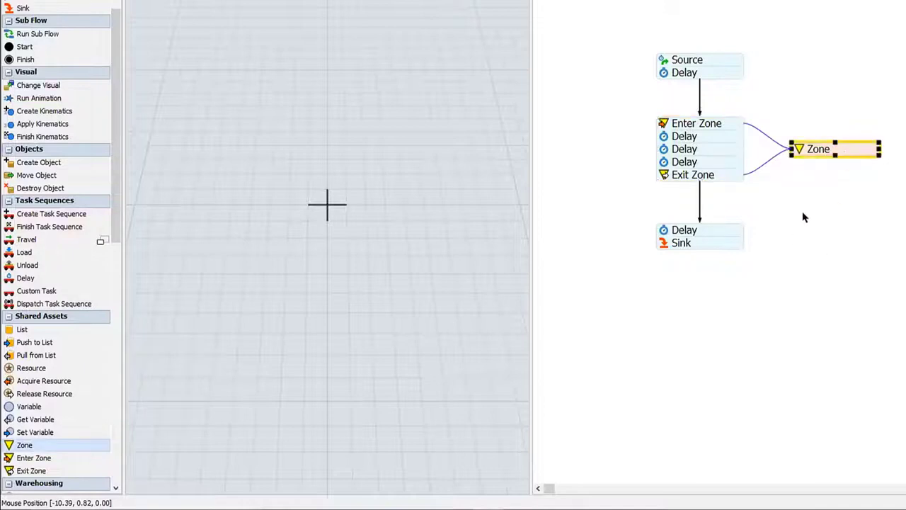
click(843, 80)
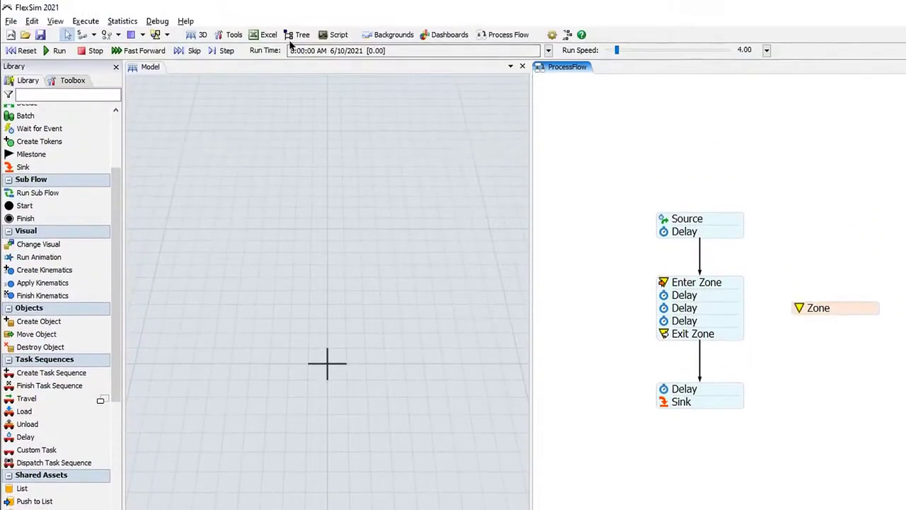
Run the model and examine how tokens pass through the Enter Zone, Exit Zone and Zone activities.
click(60, 50)
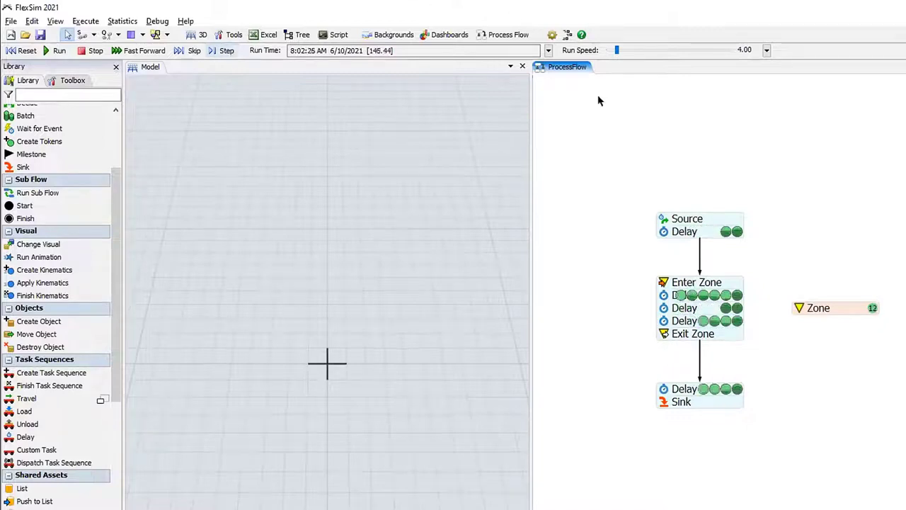
click(733, 330)
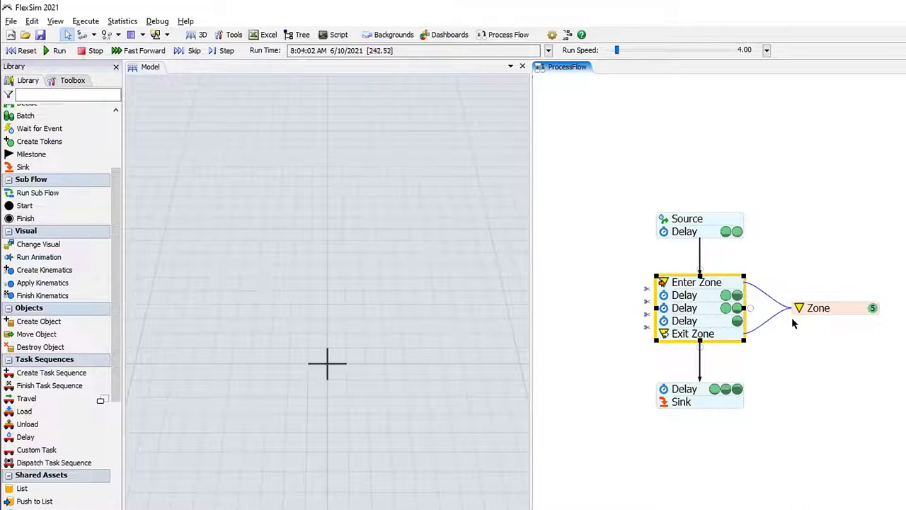
double_click(716, 282)
click(715, 335)
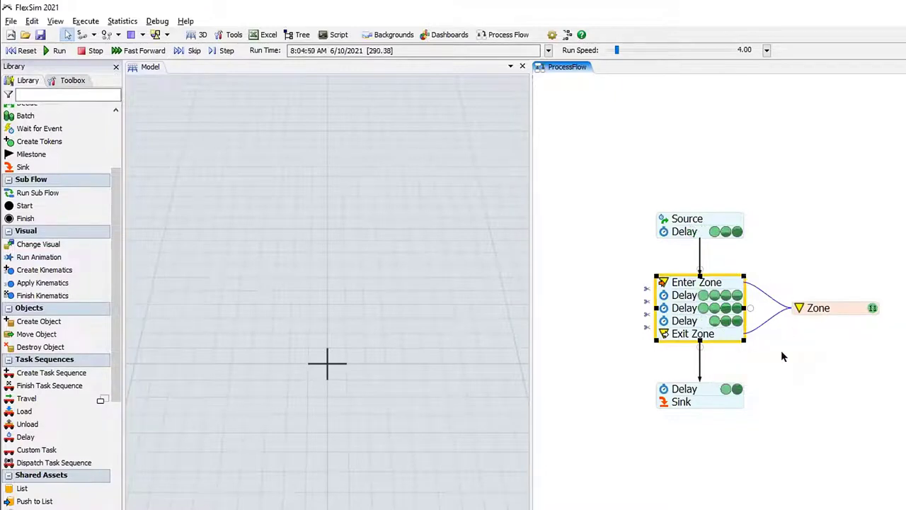
click(824, 307)
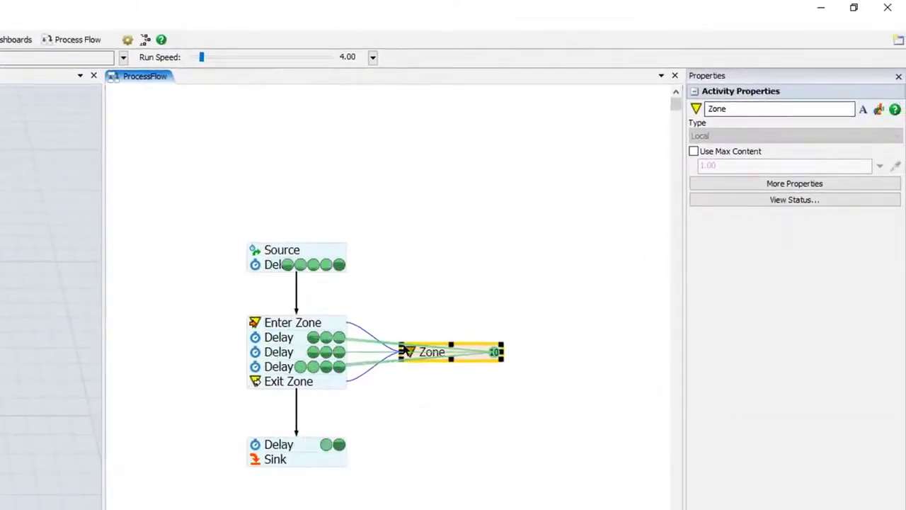
Open the Zone's statistics window and place it over the 3D model view, clear of the process flow.
double_click(407, 351)
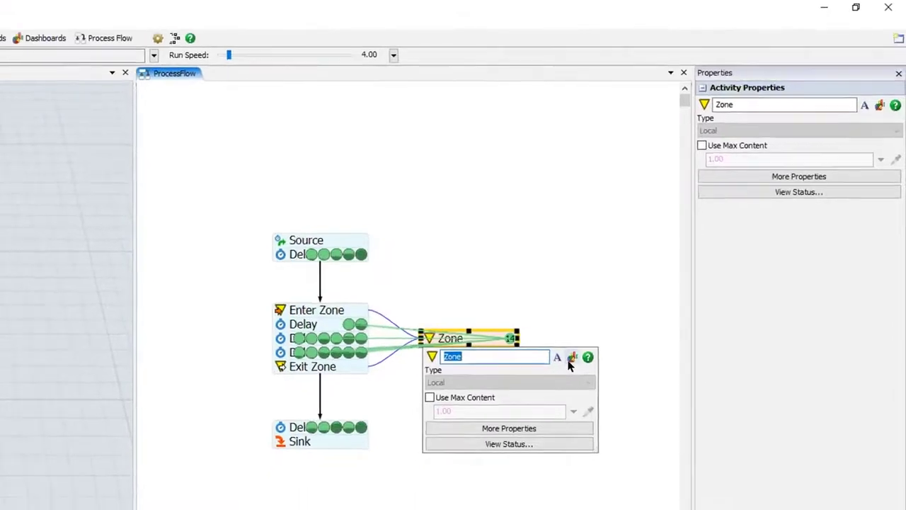
click(571, 360)
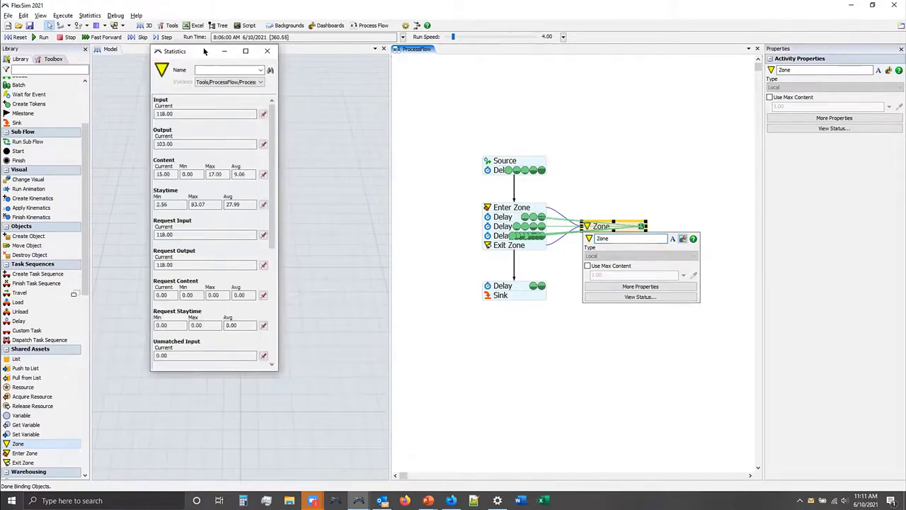
drag(204, 50, 309, 94)
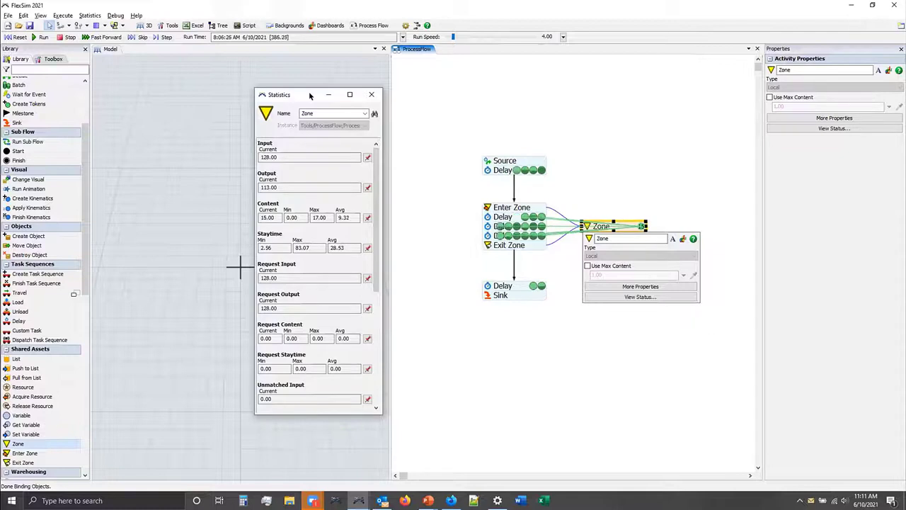
click(580, 185)
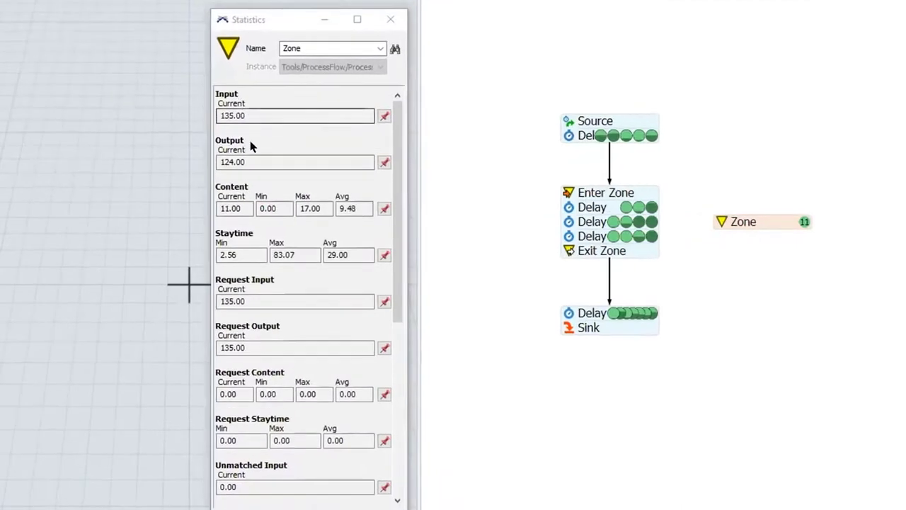
Review the Zone's Input and Output counts and its current, minimum, maximum and average Content statistics.
click(255, 160)
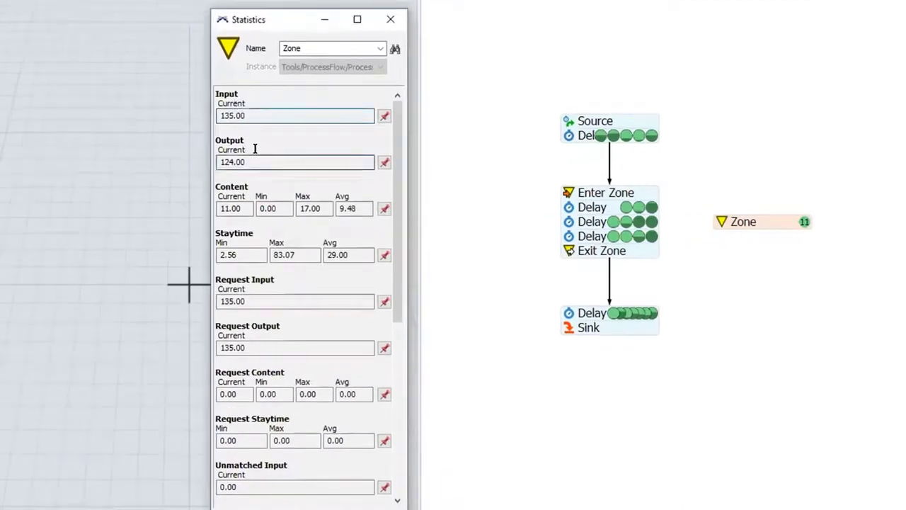
click(246, 116)
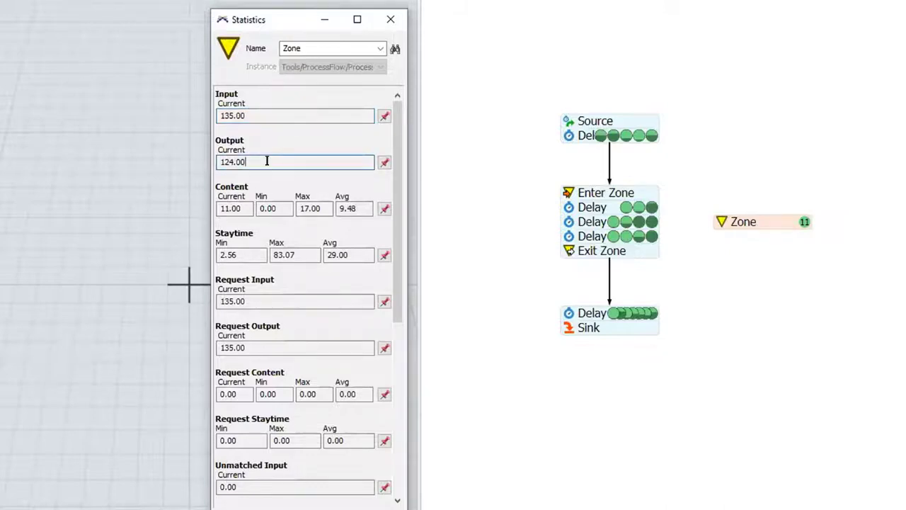
drag(242, 208, 324, 212)
click(298, 208)
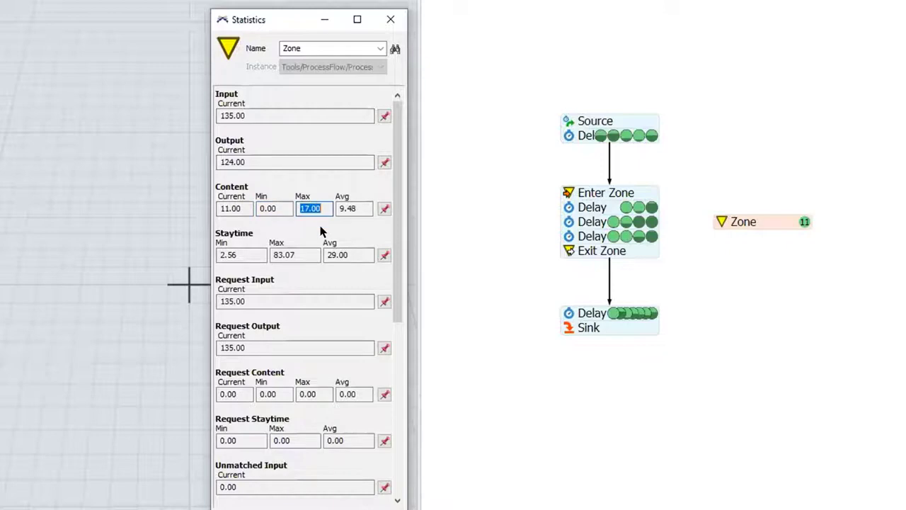
click(359, 209)
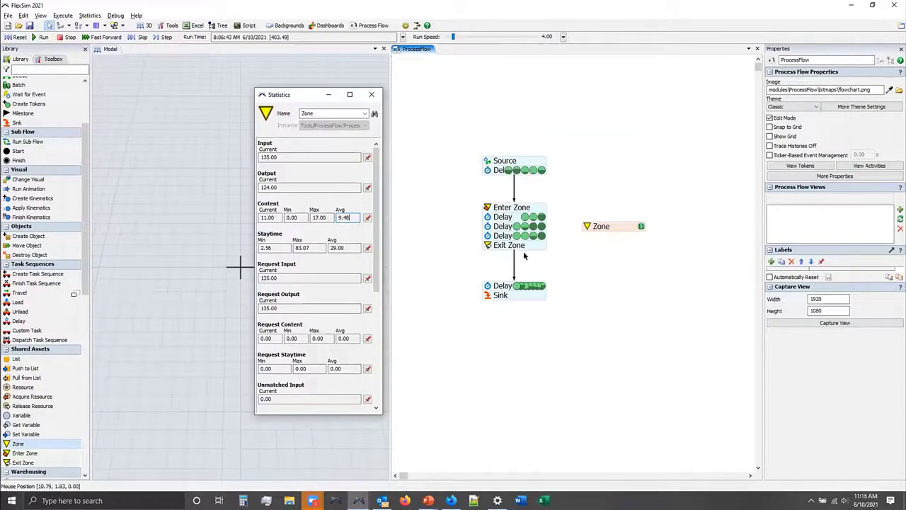
Reset the model and limit the Zone by enabling Use Max Content with a value of 3.
click(19, 37)
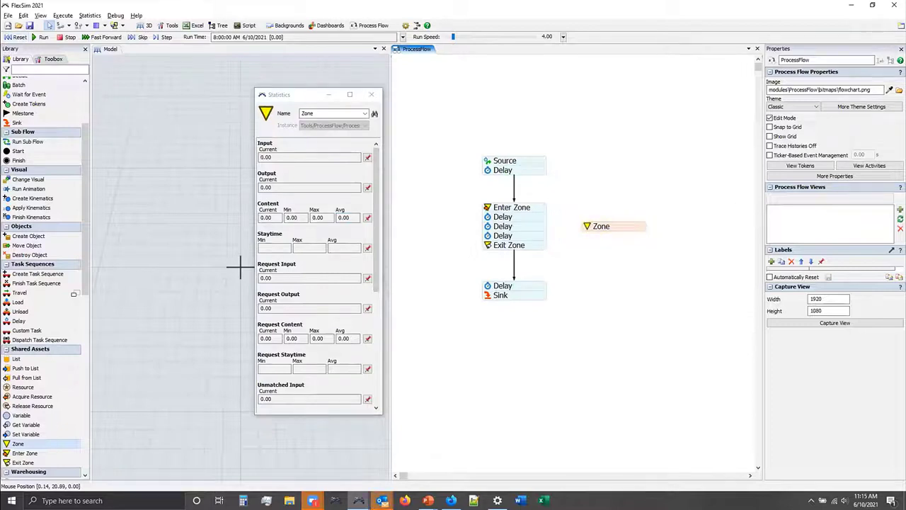
double_click(599, 227)
click(600, 226)
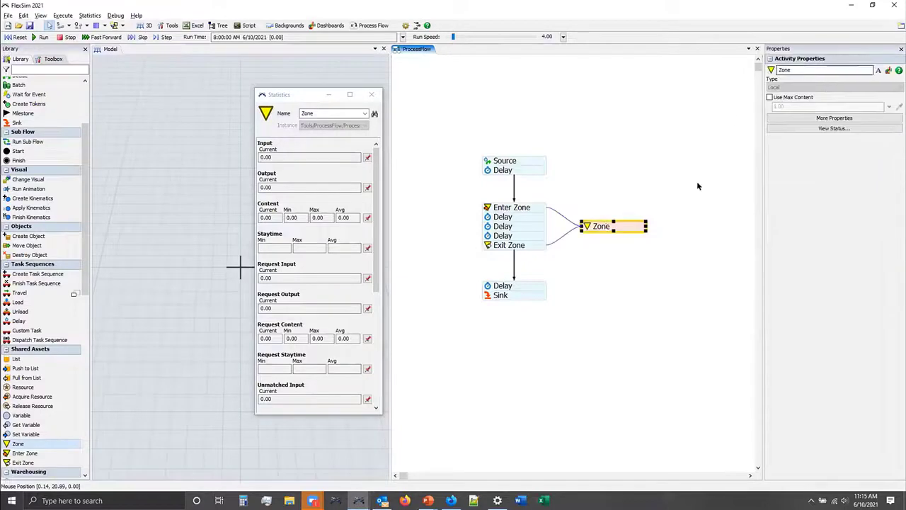
double_click(592, 225)
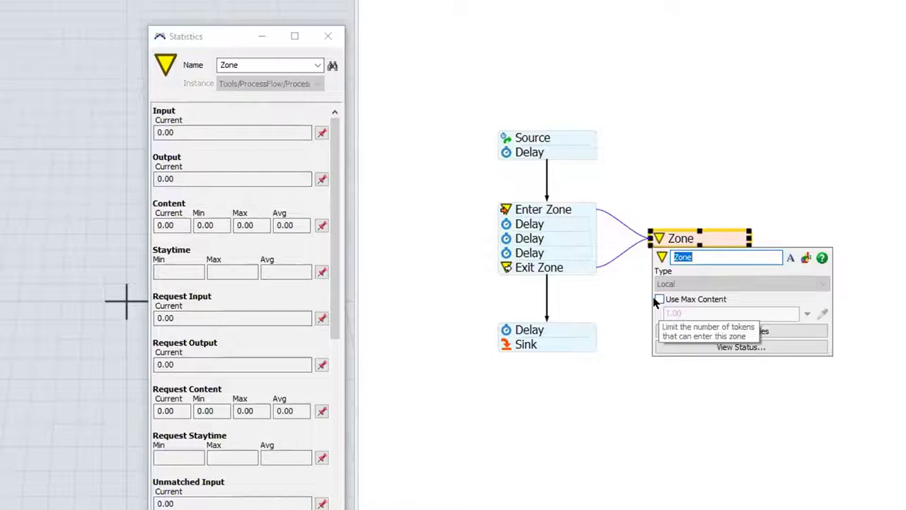
click(658, 299)
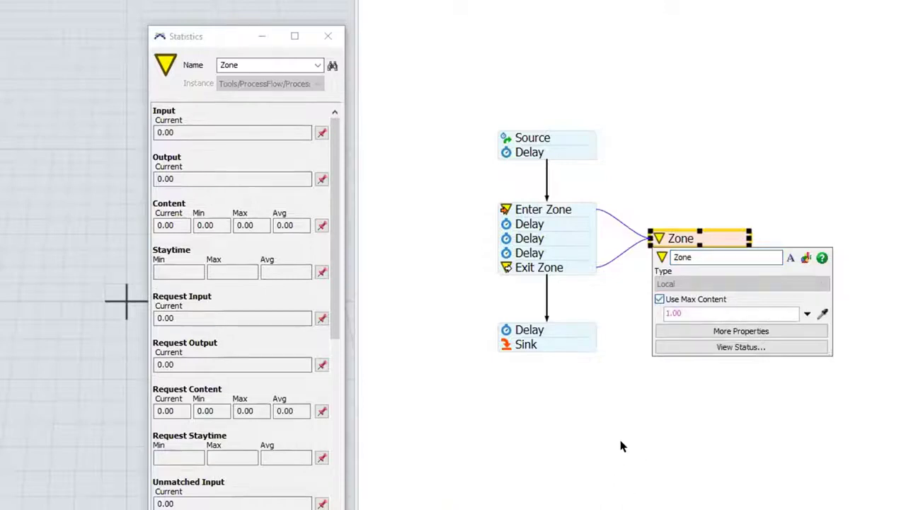
drag(683, 313, 592, 301)
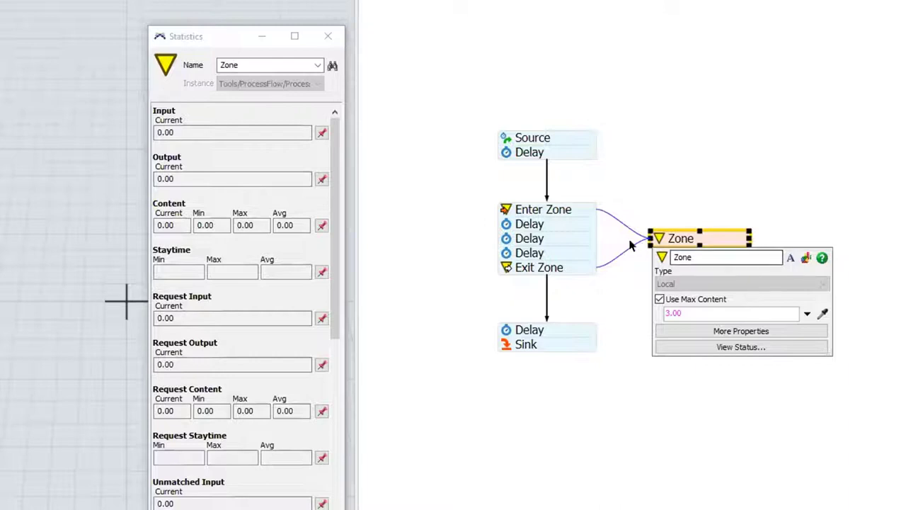
Run the model with the limited Zone and examine its waiting and admitted tokens and its Request Staytime statistics.
click(337, 68)
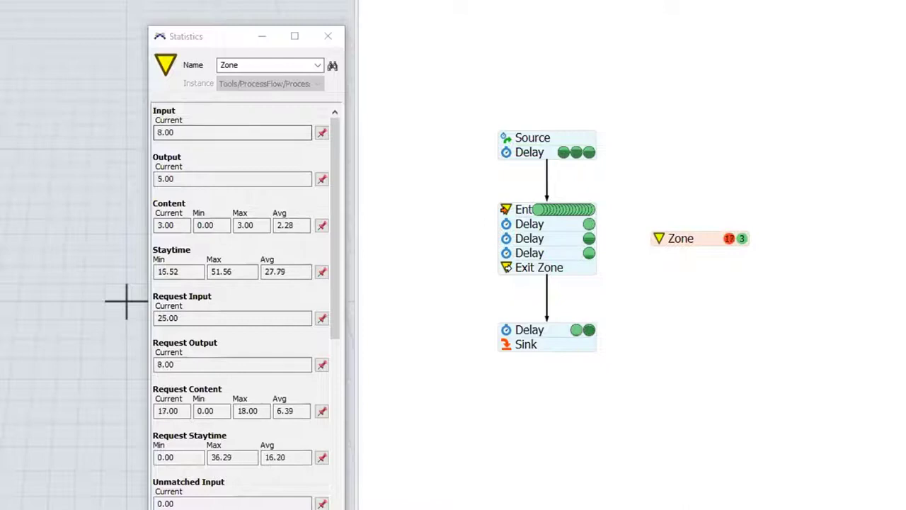
click(688, 244)
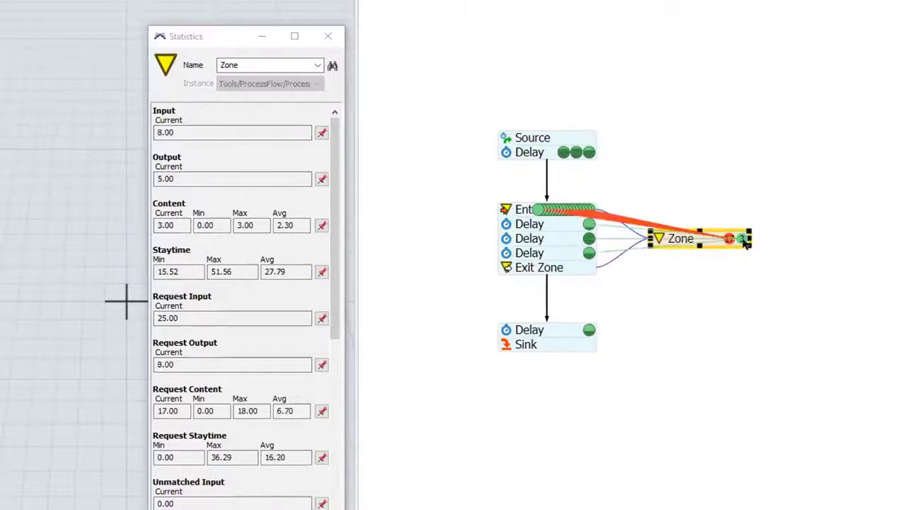
click(742, 240)
click(743, 256)
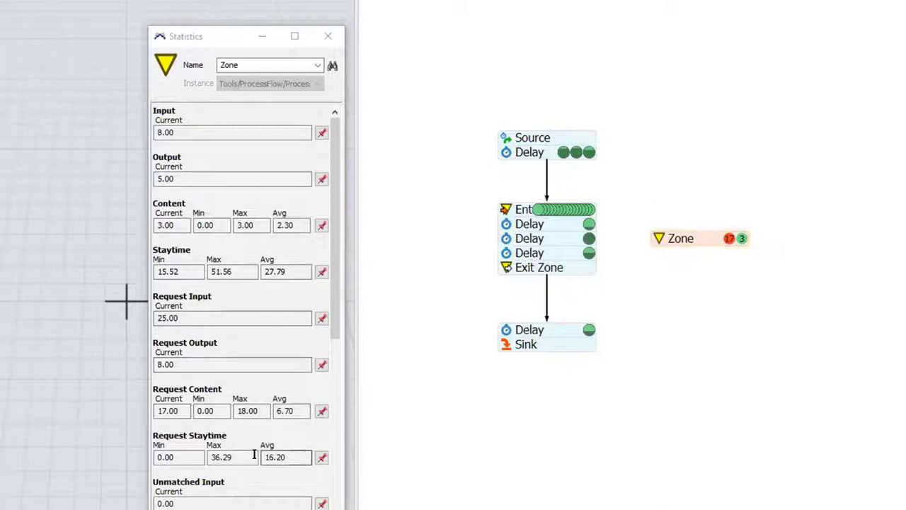
click(174, 457)
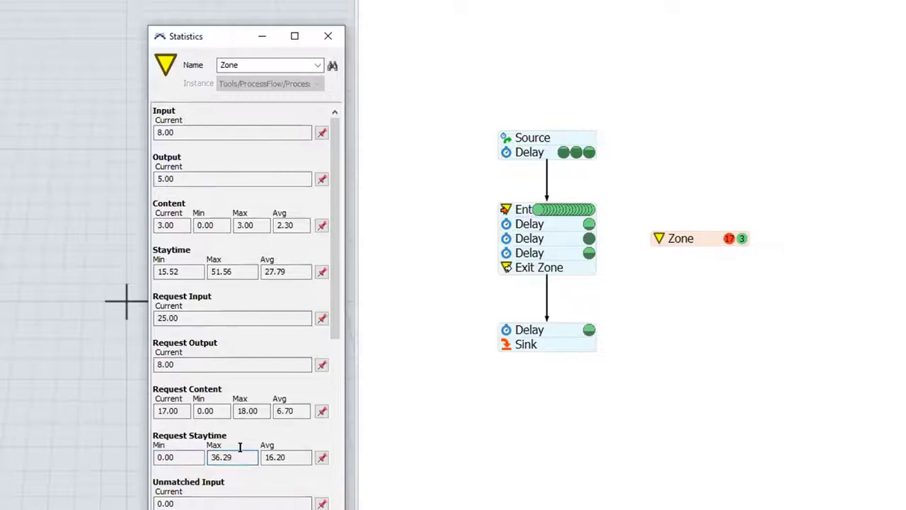
Compare the Zone's average Request Staytime, Request Output and Input statistics while the limited model runs.
click(288, 455)
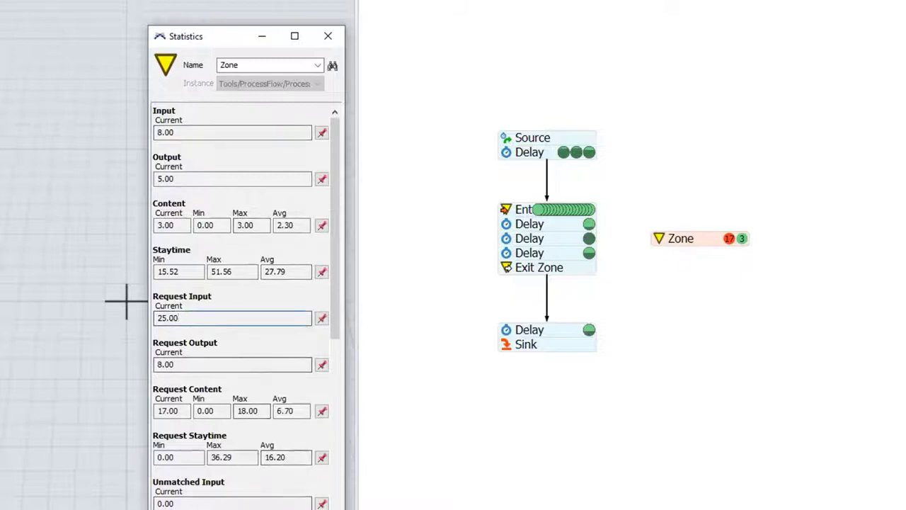
click(176, 363)
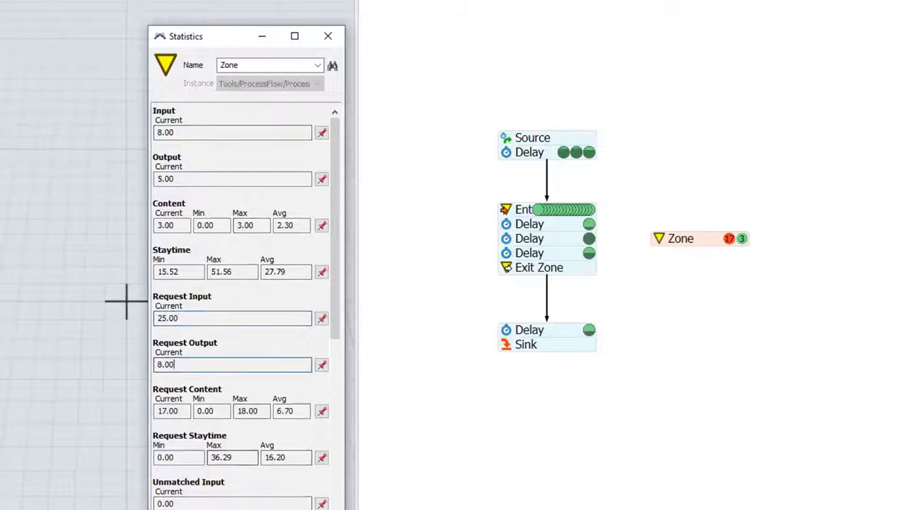
click(196, 133)
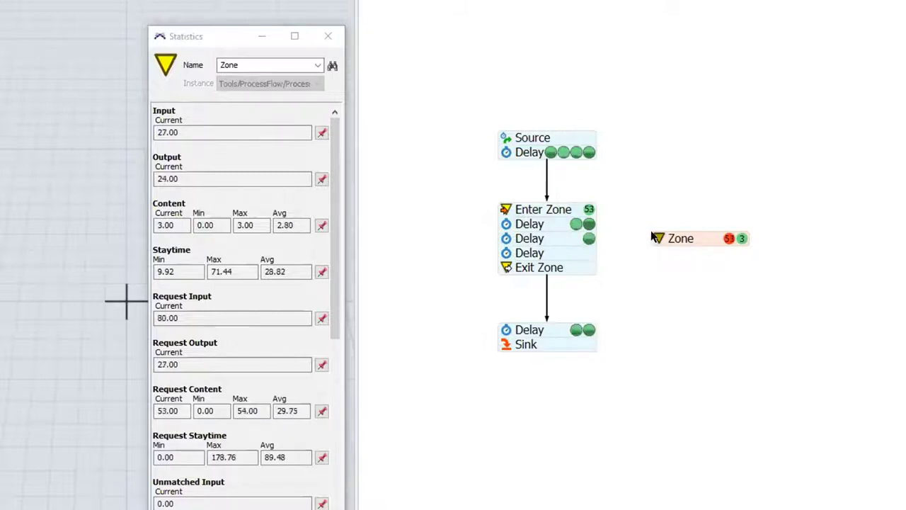
Reset the model and open the Partitions settings in the Zone's full properties, with the window placed clear of the process flow.
click(653, 237)
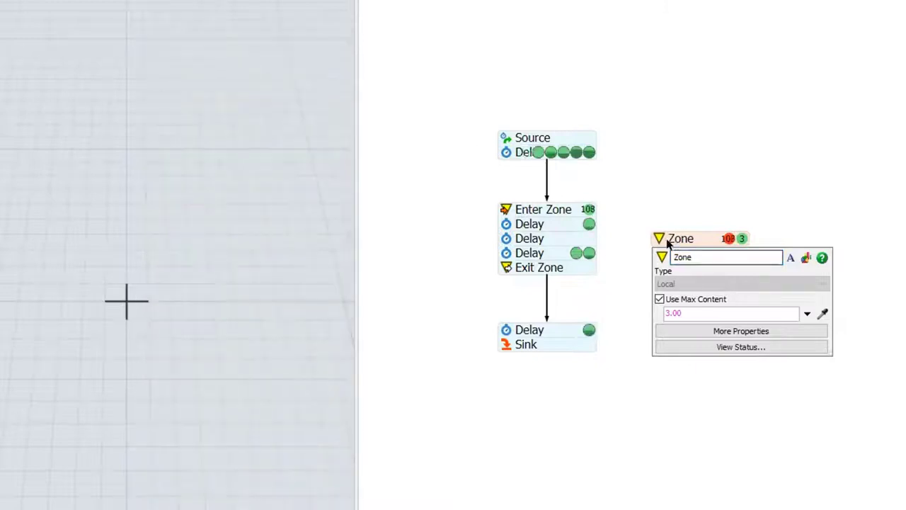
click(769, 331)
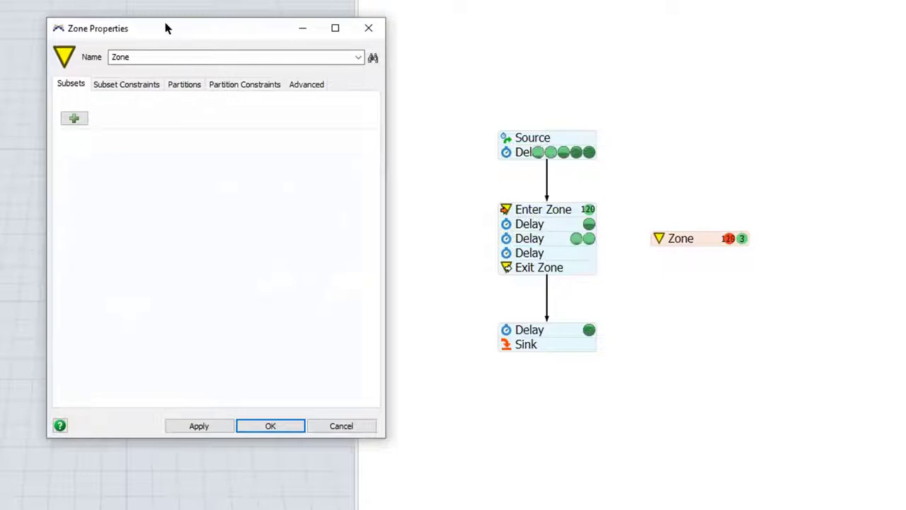
drag(165, 27, 122, 15)
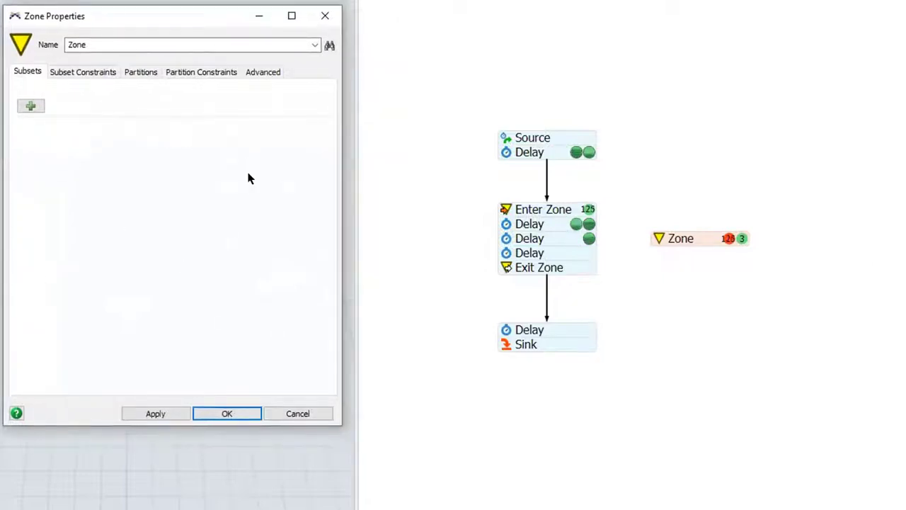
click(161, 0)
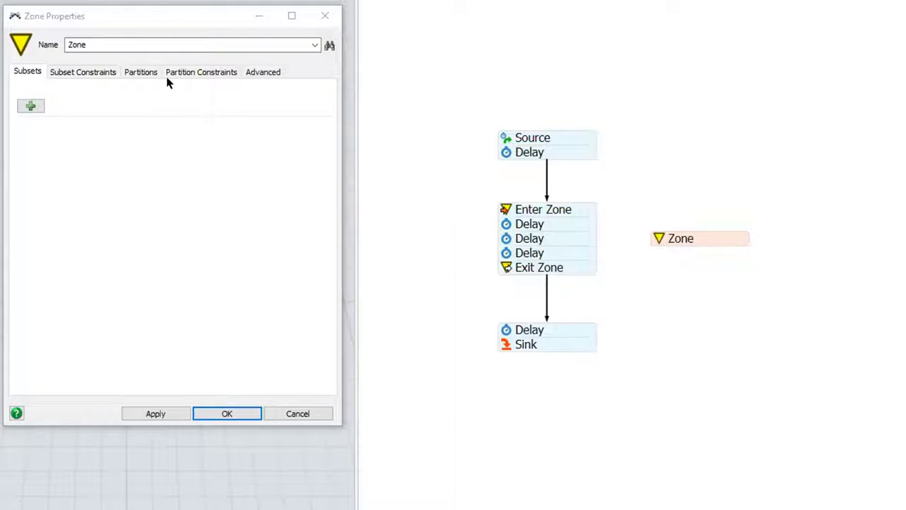
click(141, 71)
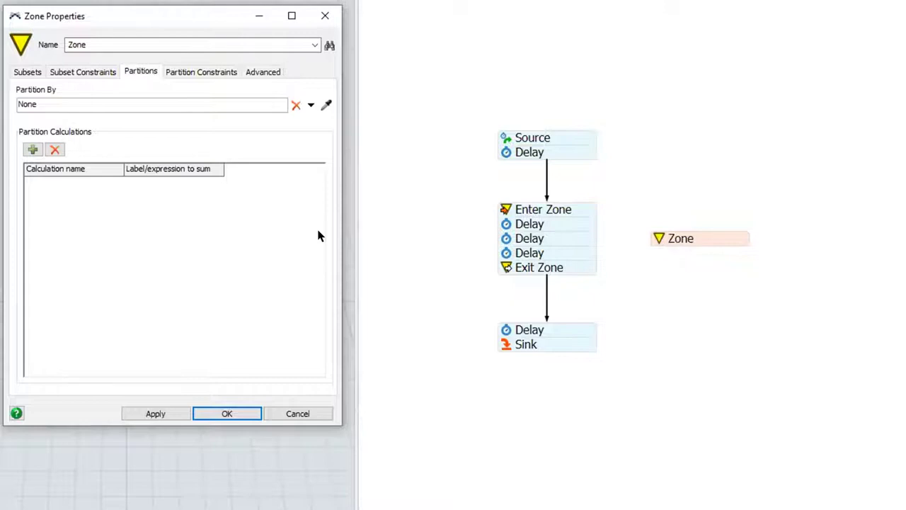
click(43, 99)
Insert an Assign Labels activity between the Source and its Delay and open its properties, keeping a single label entry.
click(557, 206)
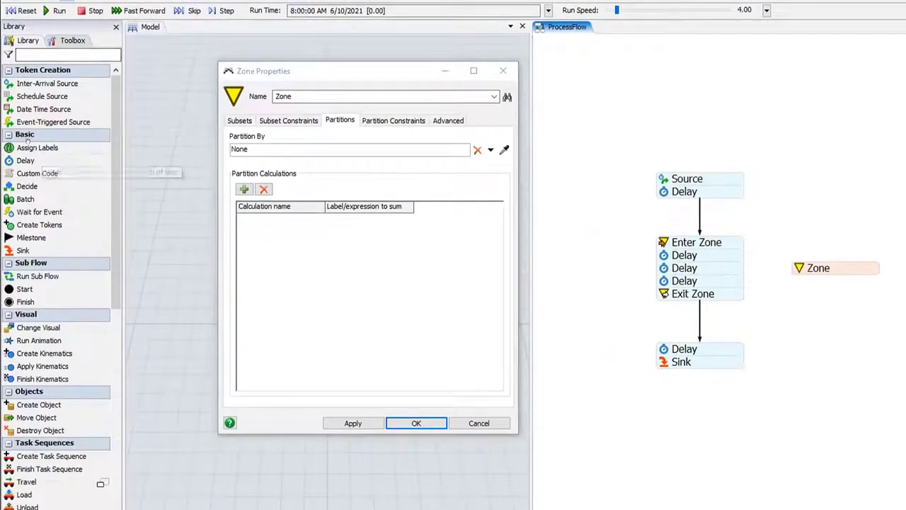
drag(675, 182, 721, 188)
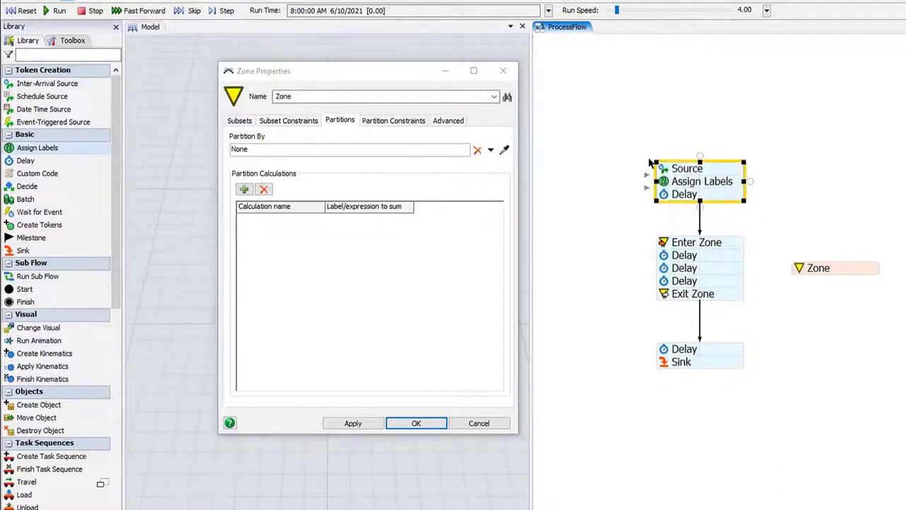
double_click(663, 181)
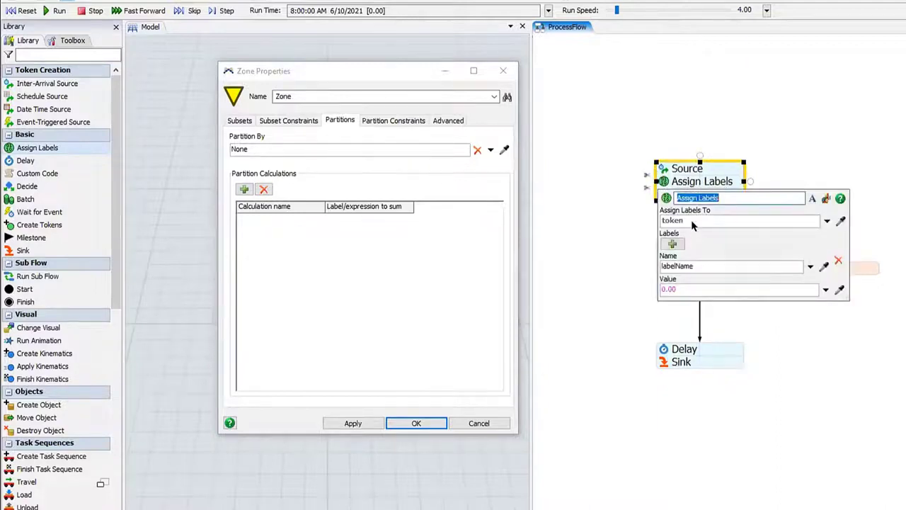
click(672, 243)
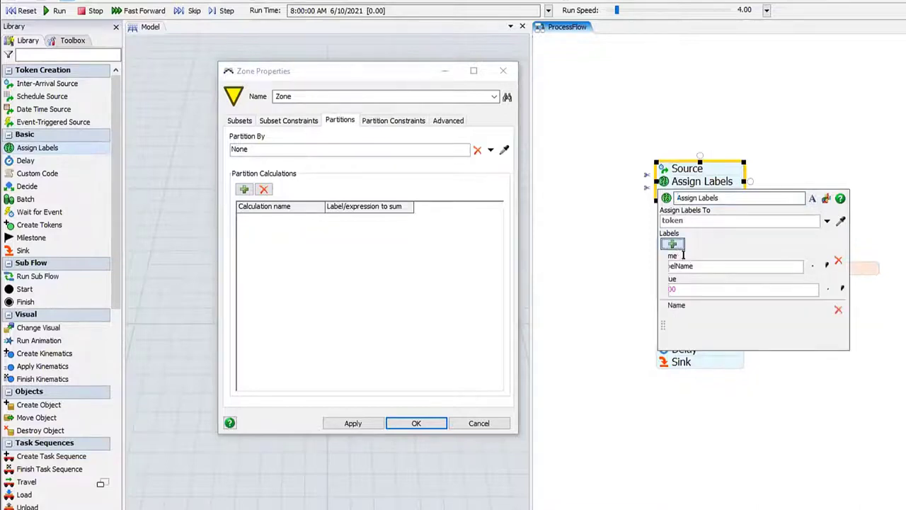
click(838, 310)
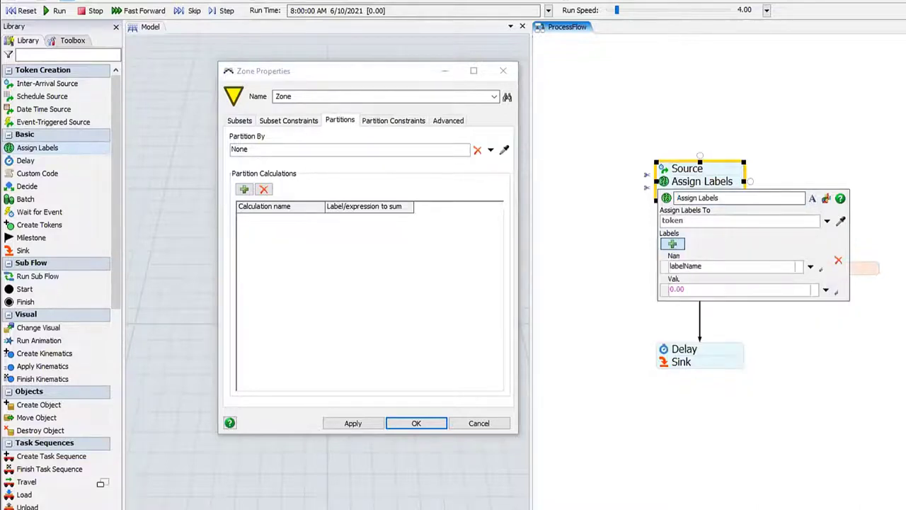
Name the label in the Assign Labels activity PartitionID.
click(725, 265)
text(Type)
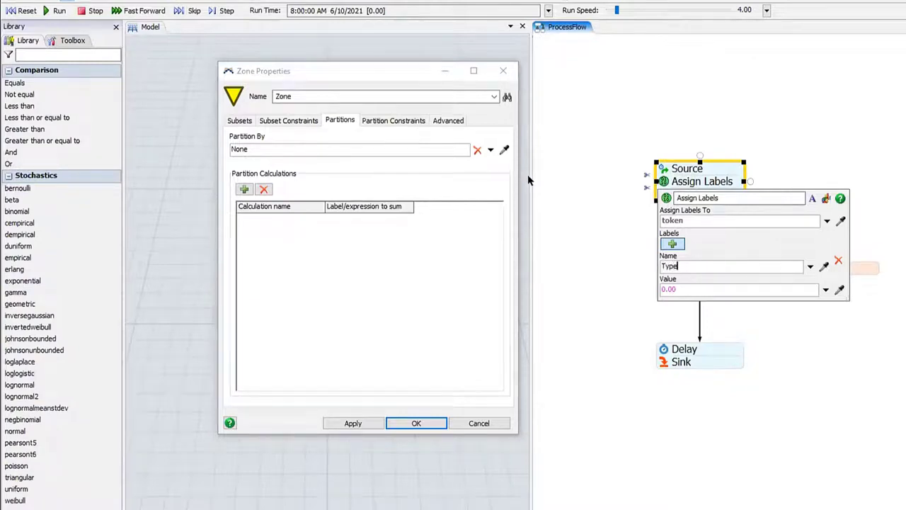
key(BackSpace)
key(BackSpace)
key(BackSpace)
key(BackSpace)
text(PartitionID)
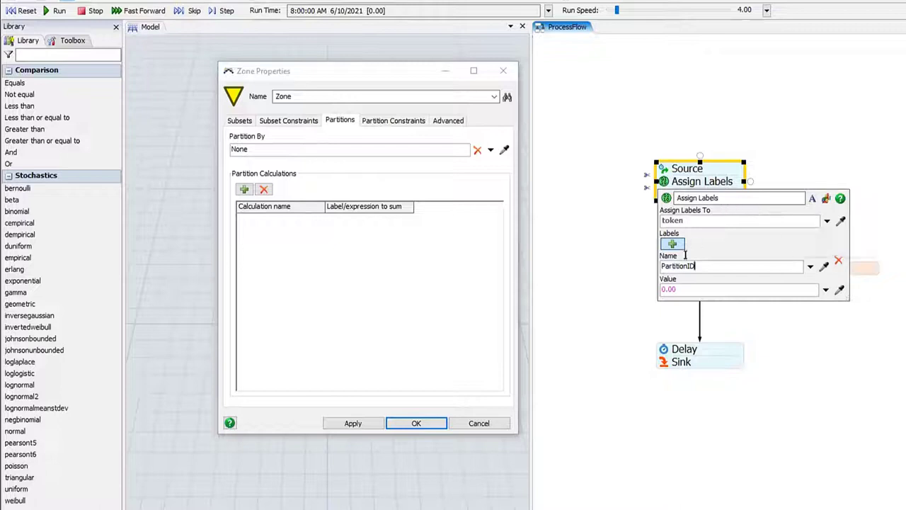
Make the PartitionID value assigned By Percentage and extend the distribution to three percent and value pairs.
click(825, 291)
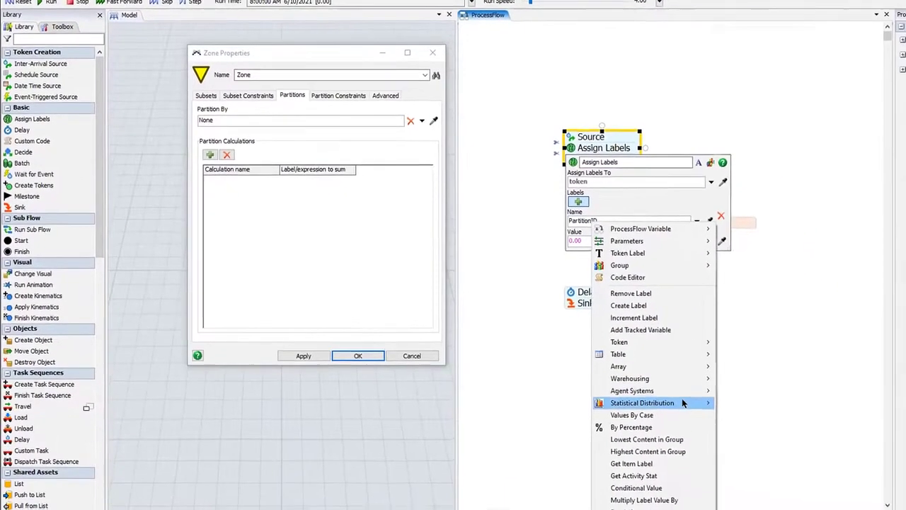
mouse_move(794, 478)
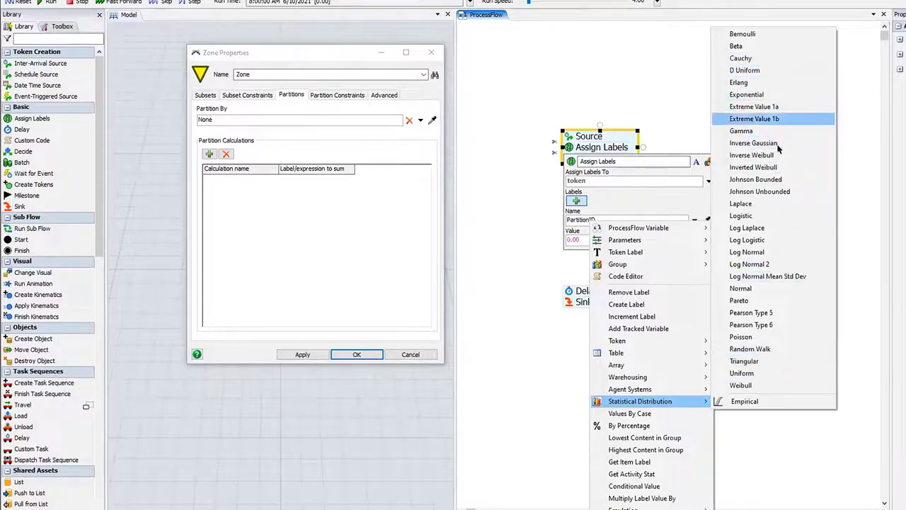
click(647, 198)
click(708, 239)
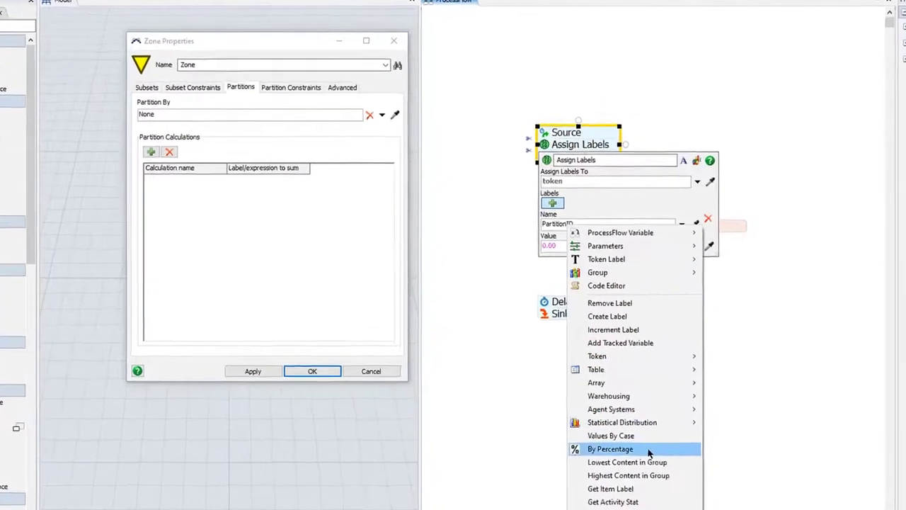
click(637, 424)
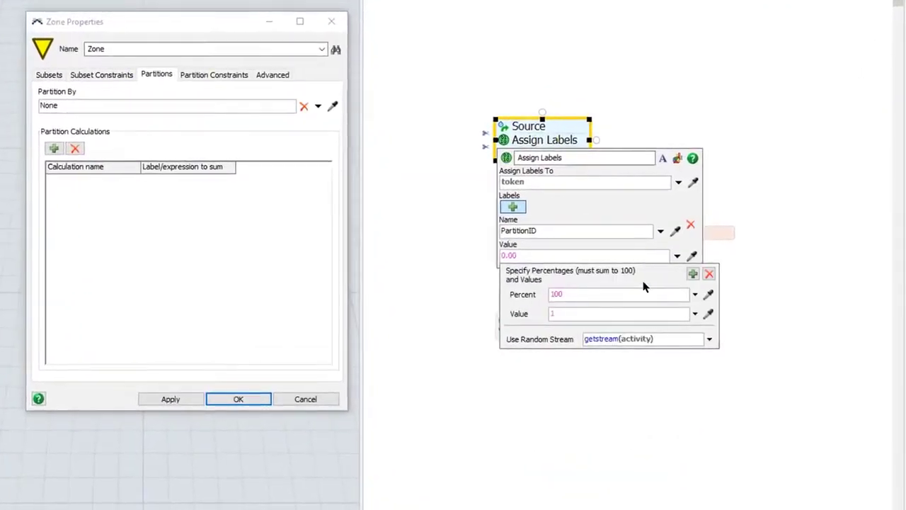
click(692, 273)
click(693, 273)
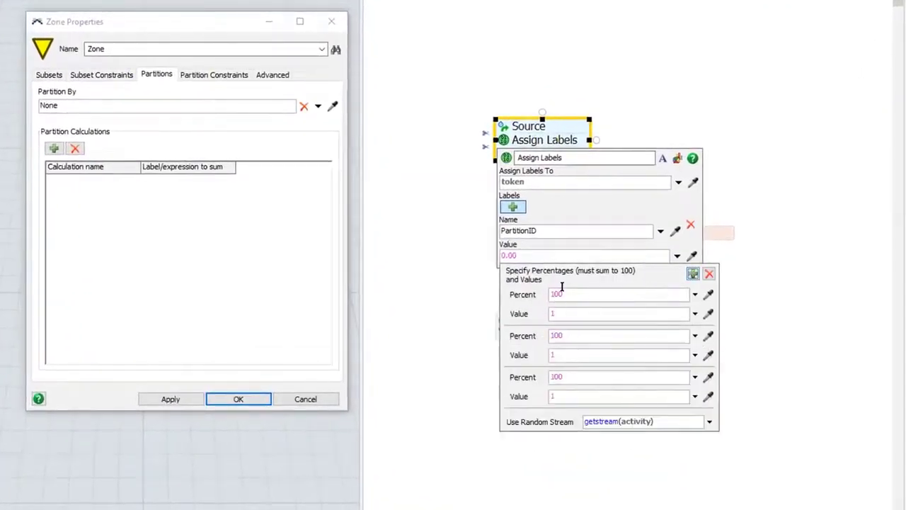
Set the PartitionID distribution to 50 percent value 1, 30 percent value 2 and 20 percent value 3.
double_click(556, 294)
text(50)
key(Tab)
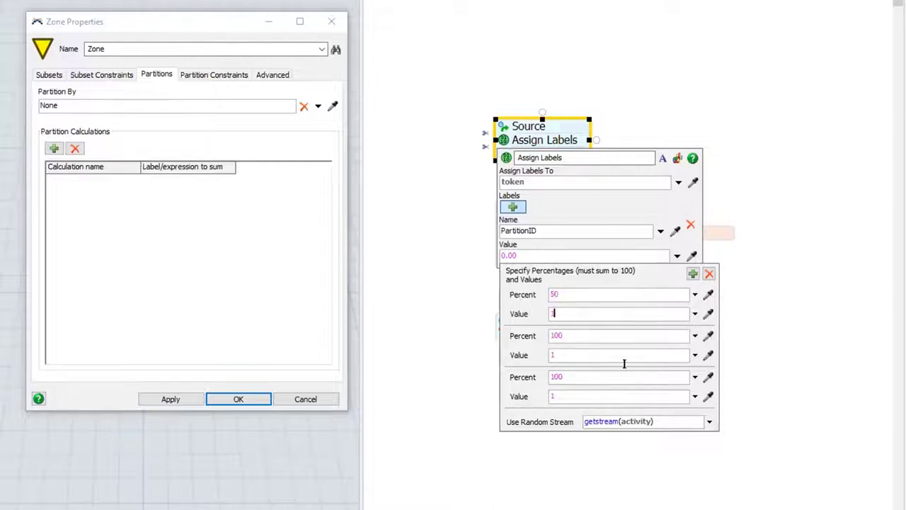
double_click(570, 330)
text(30)
key(Tab)
text(2)
key(Tab)
text(20)
key(Tab)
text(3)
click(561, 394)
click(475, 171)
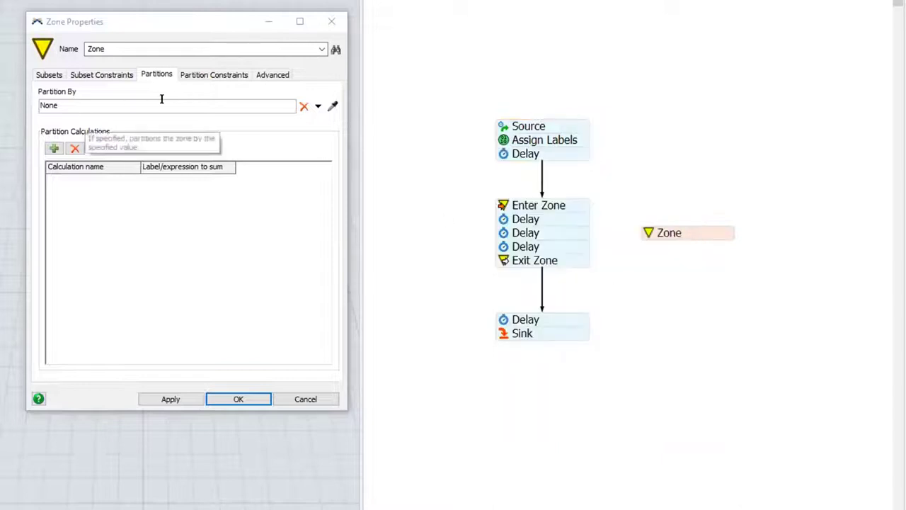
Partition the Zone by token.PartitionID, check it against the label name in Assign Labels, and accept the Zone properties.
click(318, 106)
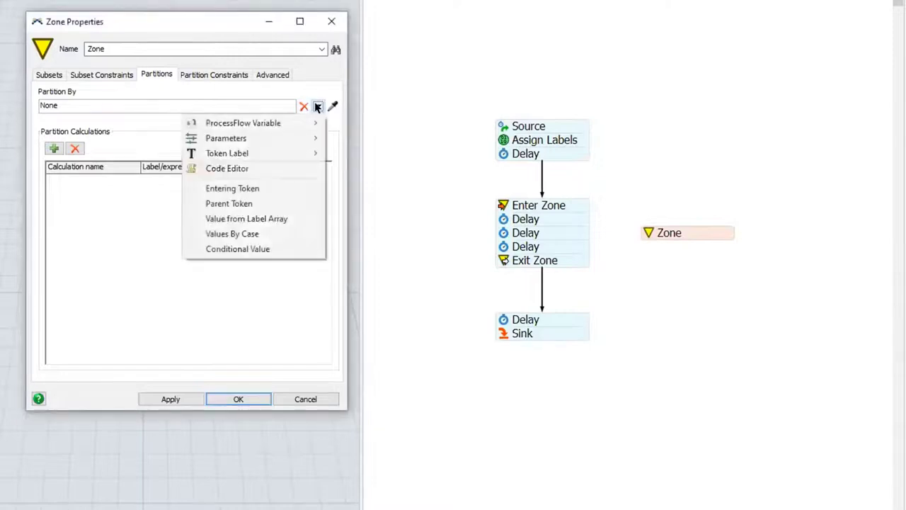
mouse_move(248, 142)
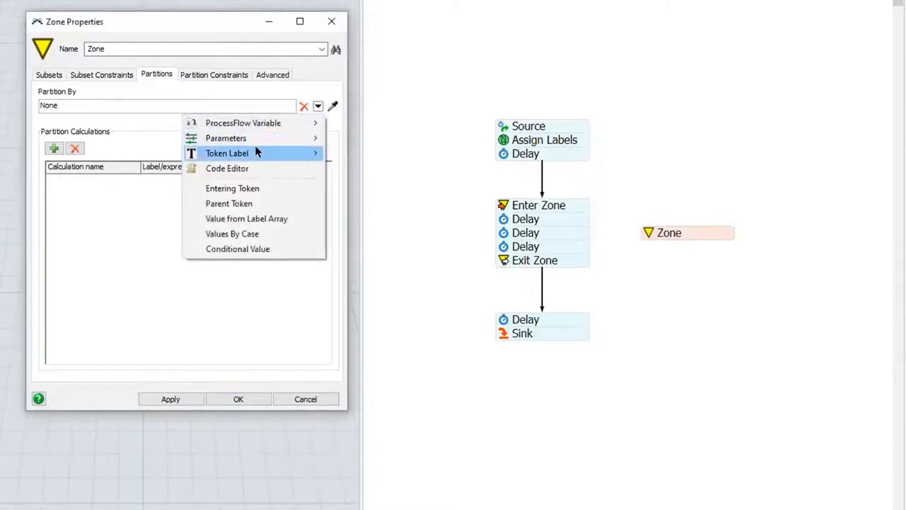
click(378, 154)
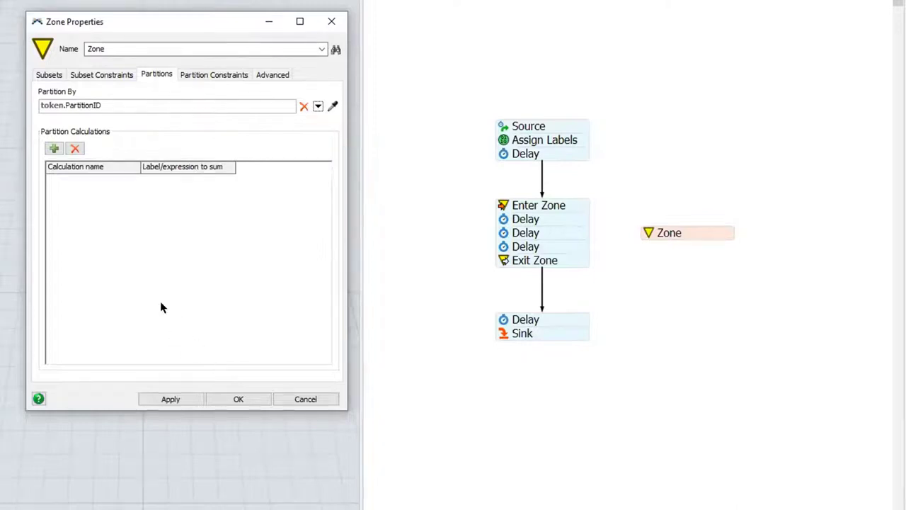
click(501, 139)
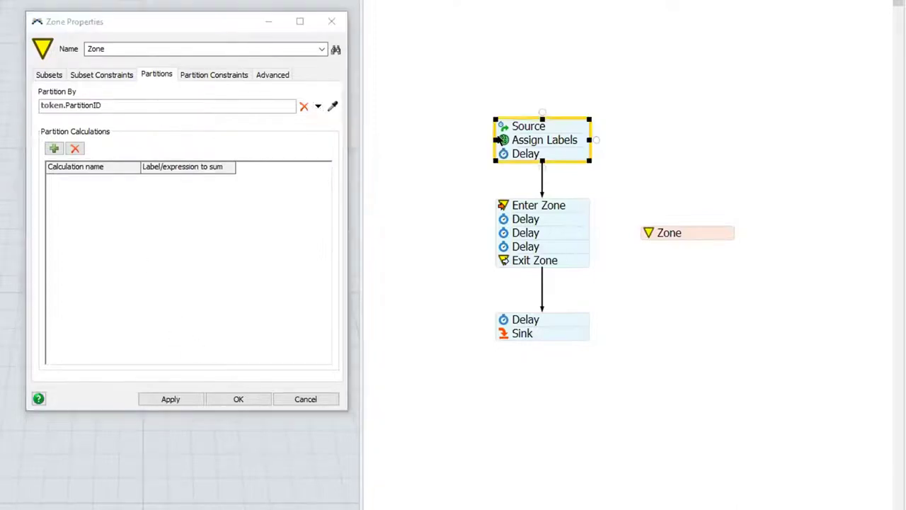
double_click(501, 140)
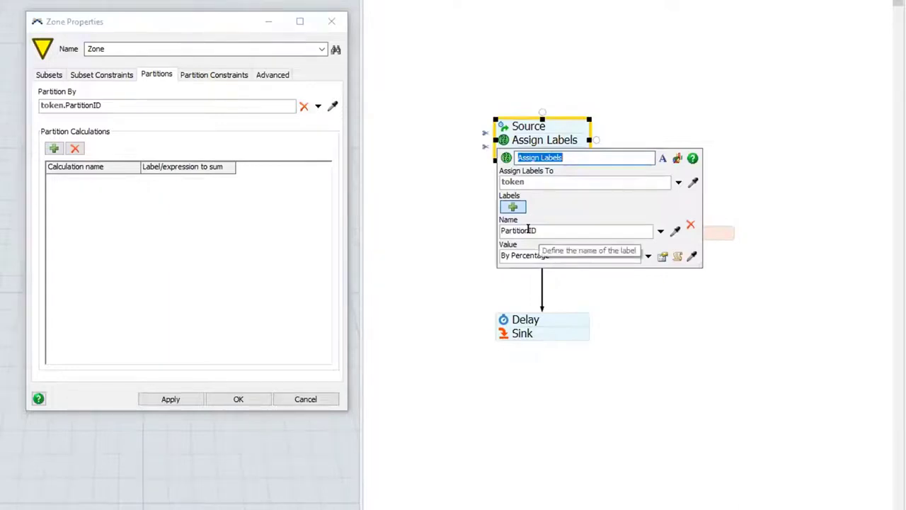
click(95, 96)
drag(75, 88, 63, 94)
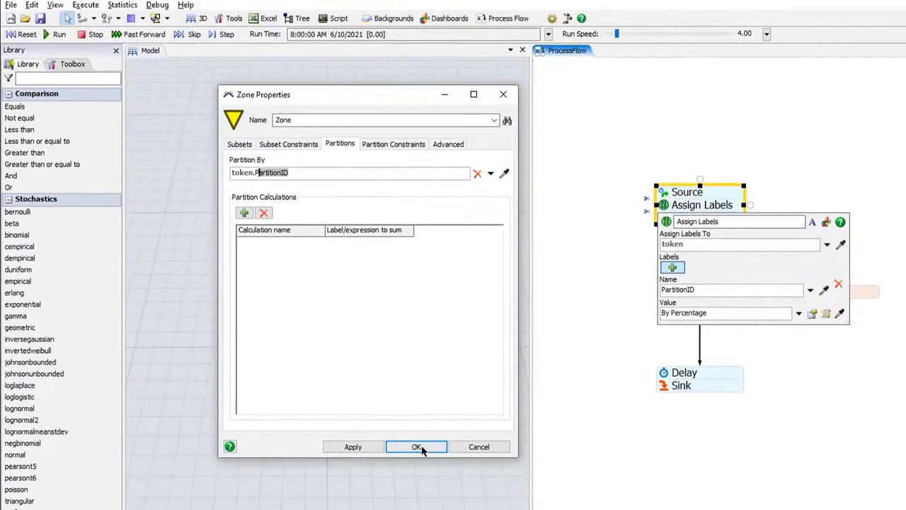
click(398, 444)
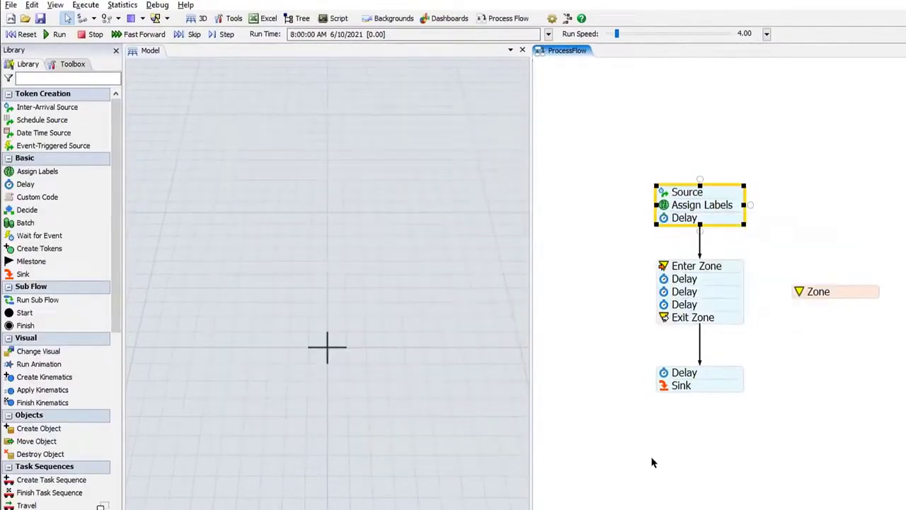
Run the model and look through the partitioned Zone's statistics, closing the statistics window when done.
click(59, 34)
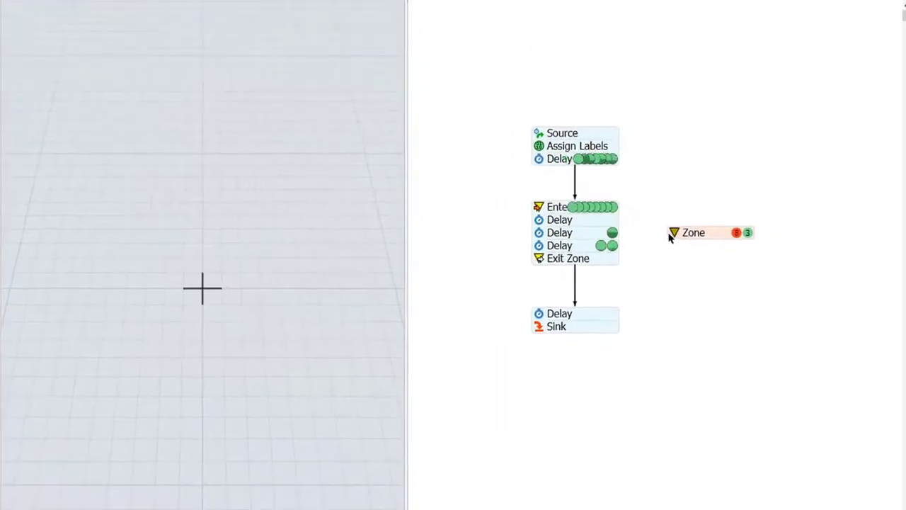
click(742, 268)
click(805, 250)
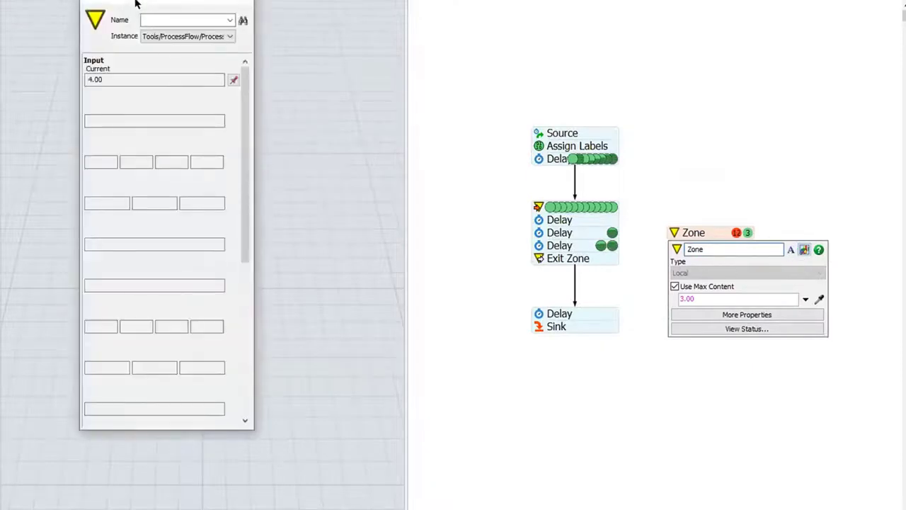
drag(136, 3, 267, 46)
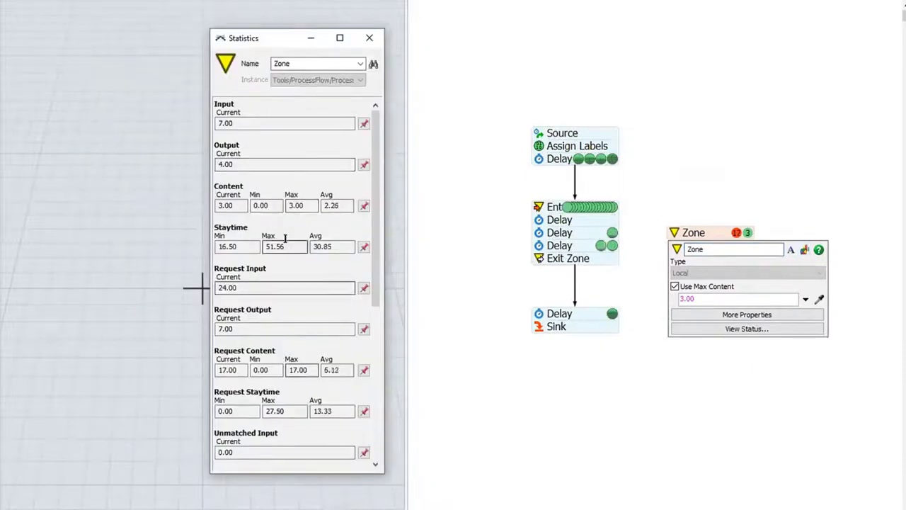
drag(376, 307, 372, 429)
drag(367, 345, 293, 115)
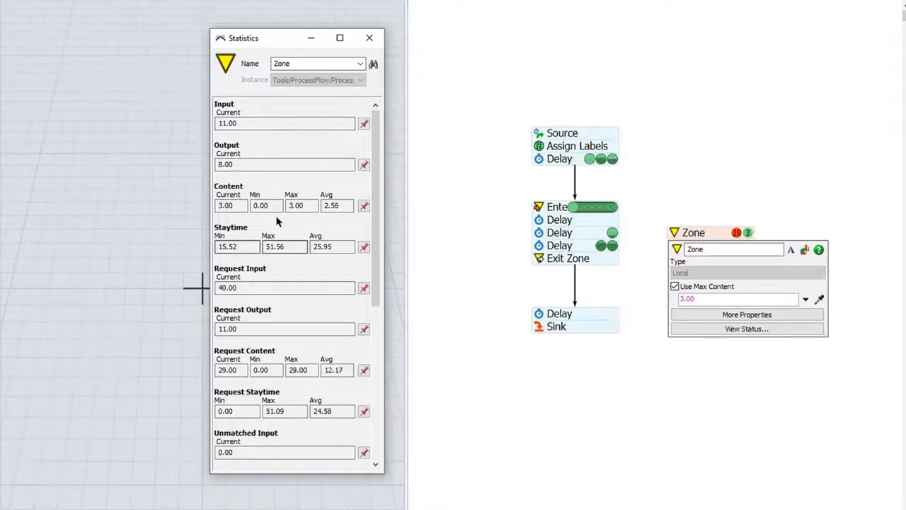
click(369, 37)
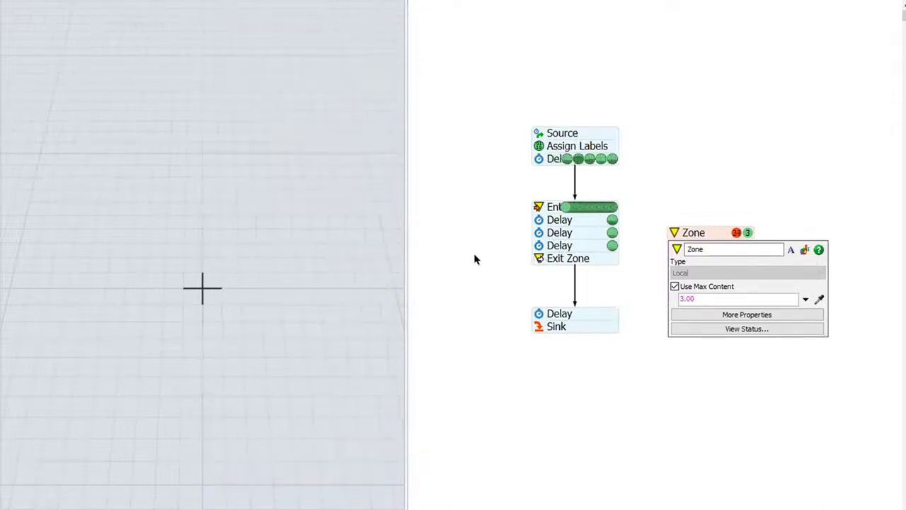
click(473, 253)
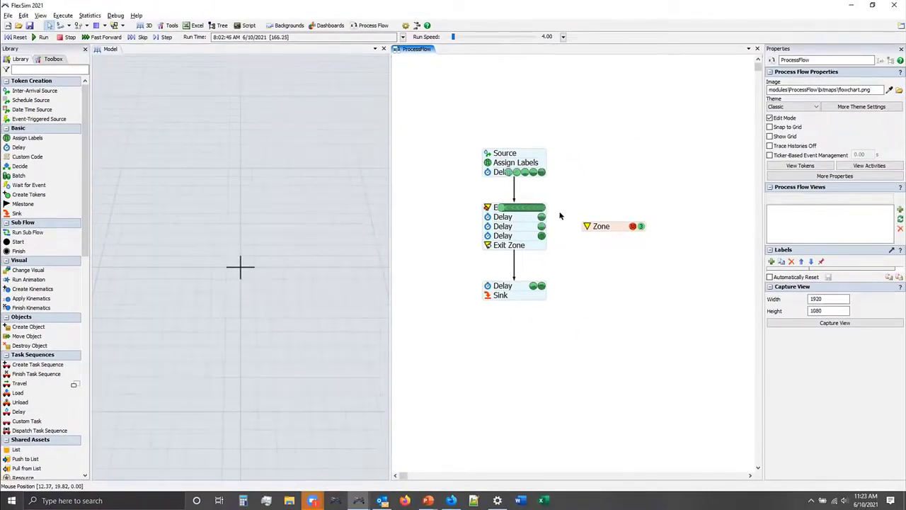
Add a new dashboard and dock it as a tab alongside the Model view.
click(327, 26)
click(336, 34)
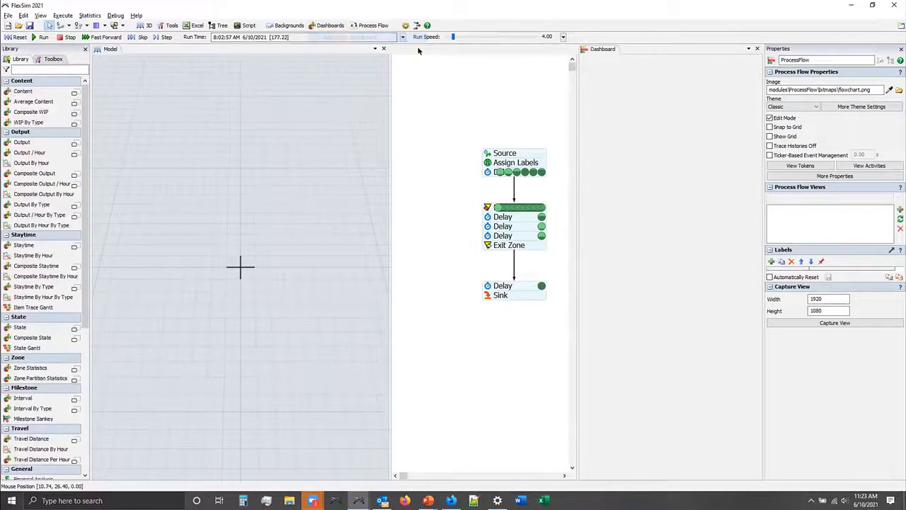
drag(607, 48, 396, 86)
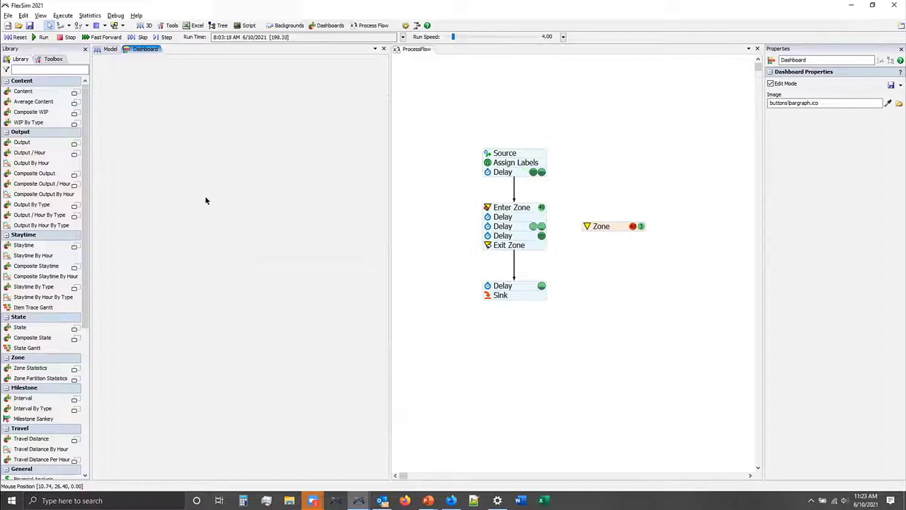
Reset the model and place a Zone Partition Statistics line chart at the dashboard's upper edge, widened to span the dashboard.
scroll(50, 159, down, 2)
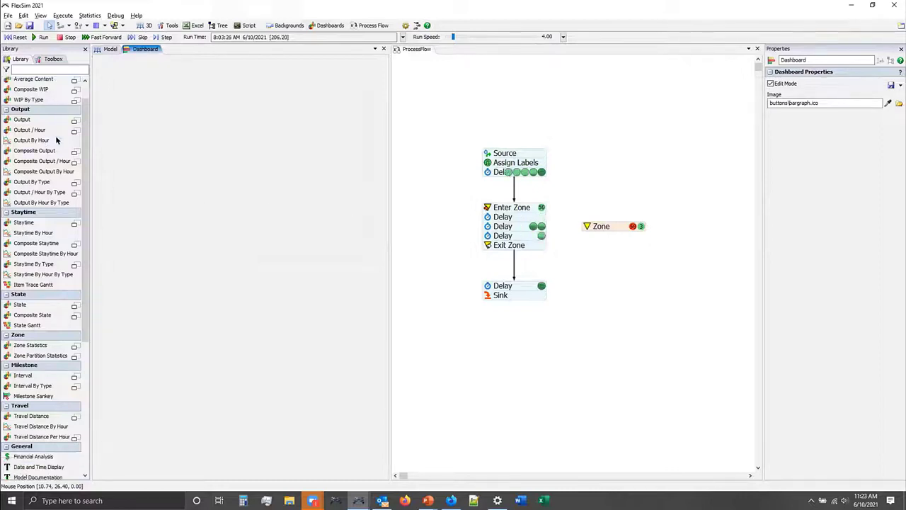
scroll(48, 159, down, 1)
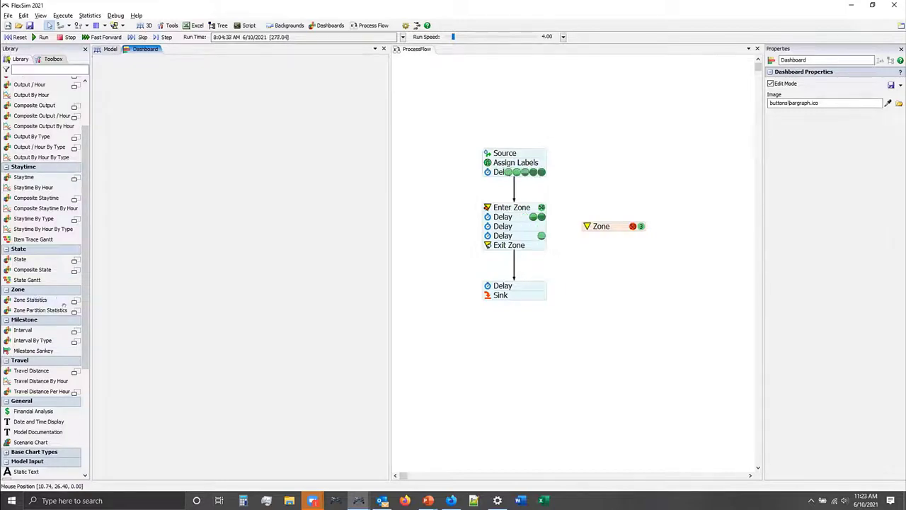
click(17, 37)
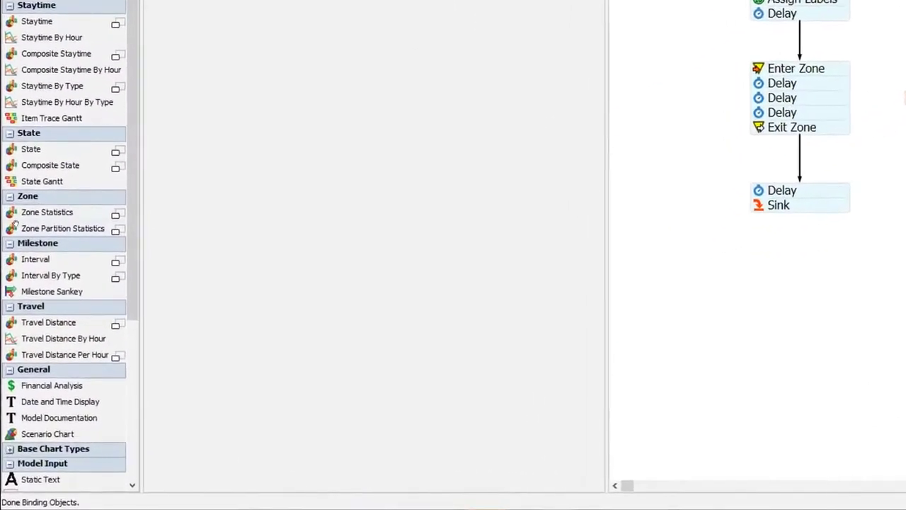
mouse_move(15, 223)
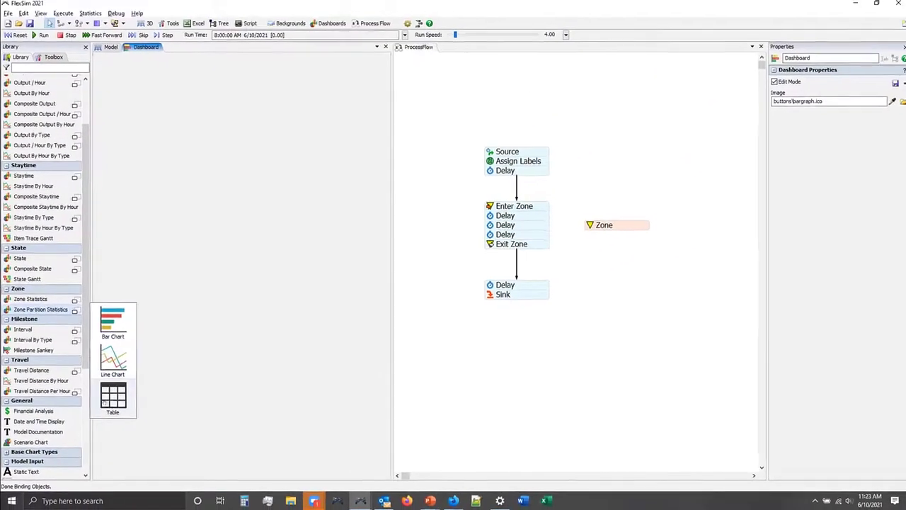
drag(110, 359, 151, 179)
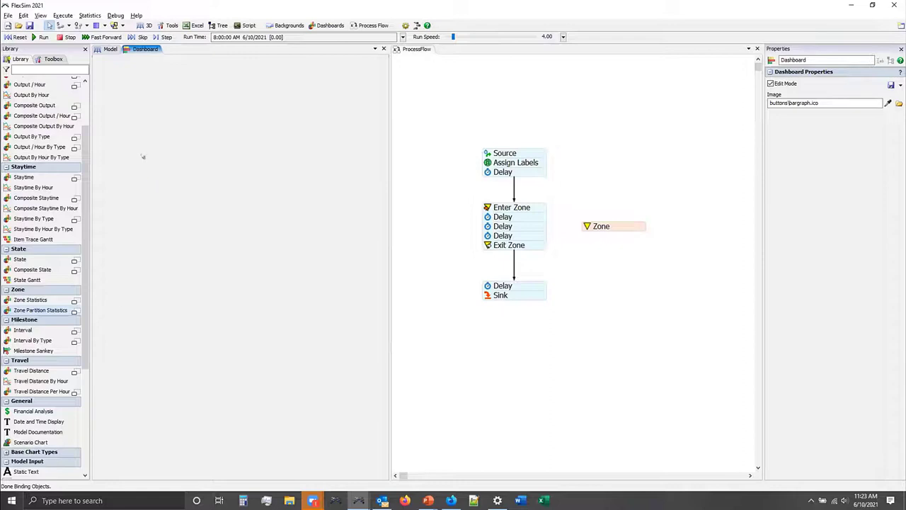
drag(96, 72, 98, 74)
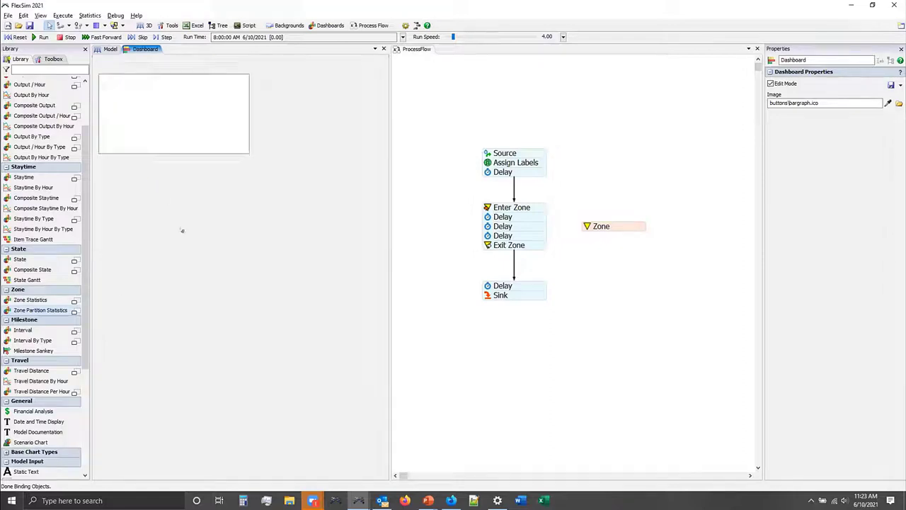
click(139, 82)
drag(95, 72, 93, 56)
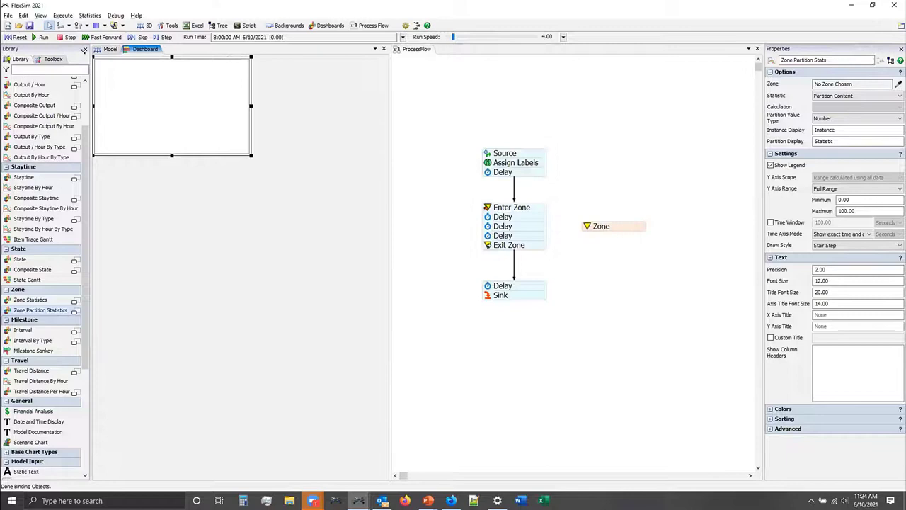
drag(249, 103, 382, 106)
Sample the process flow's Zone as the chart's data source and keep Partition Content as its statistic.
drag(437, 179, 775, 202)
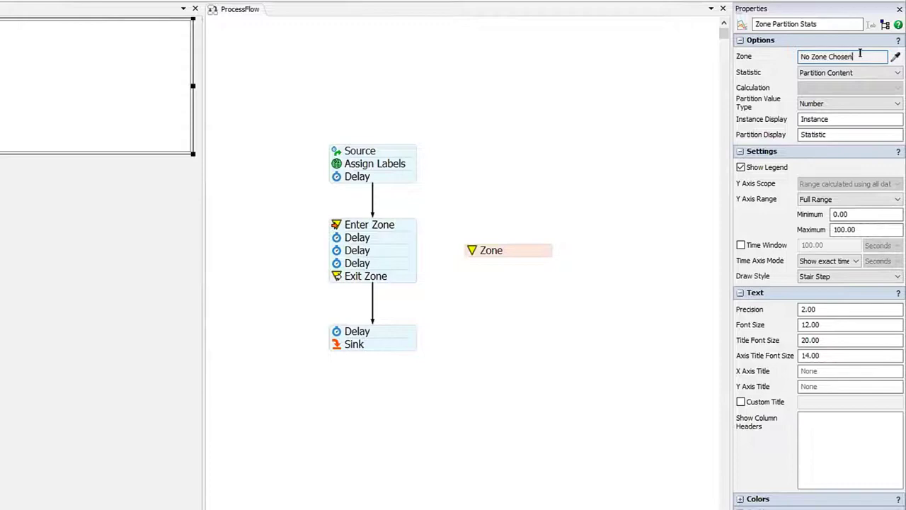
click(534, 253)
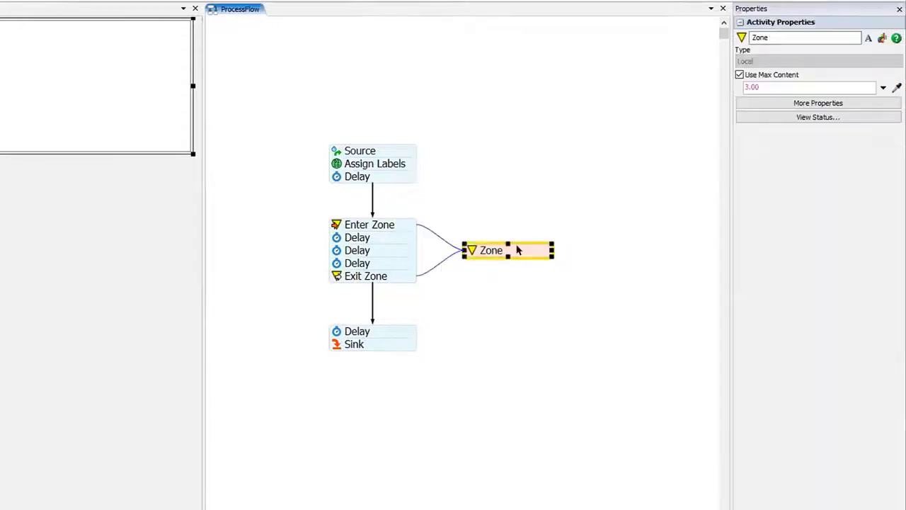
click(128, 130)
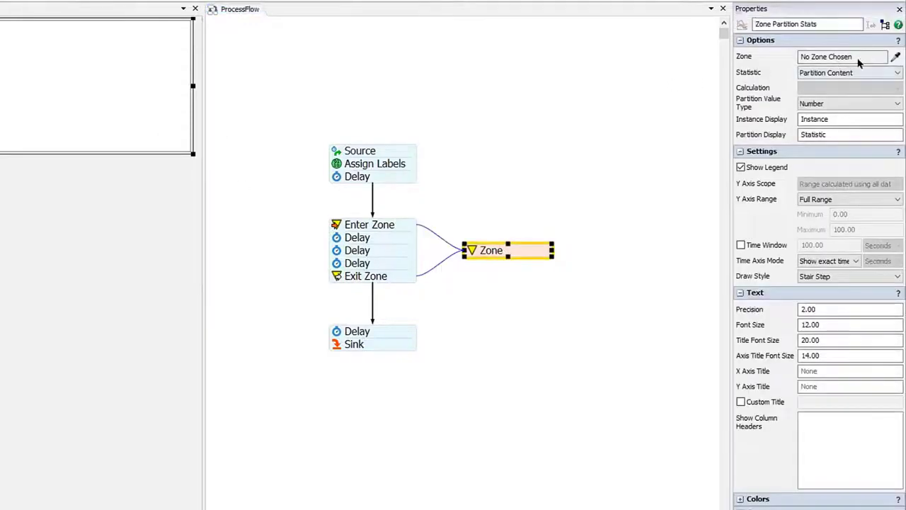
click(896, 56)
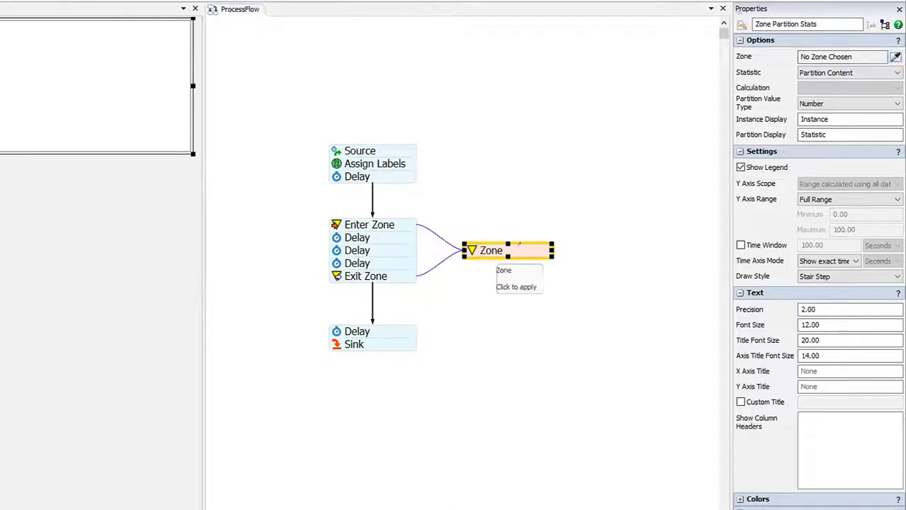
click(519, 247)
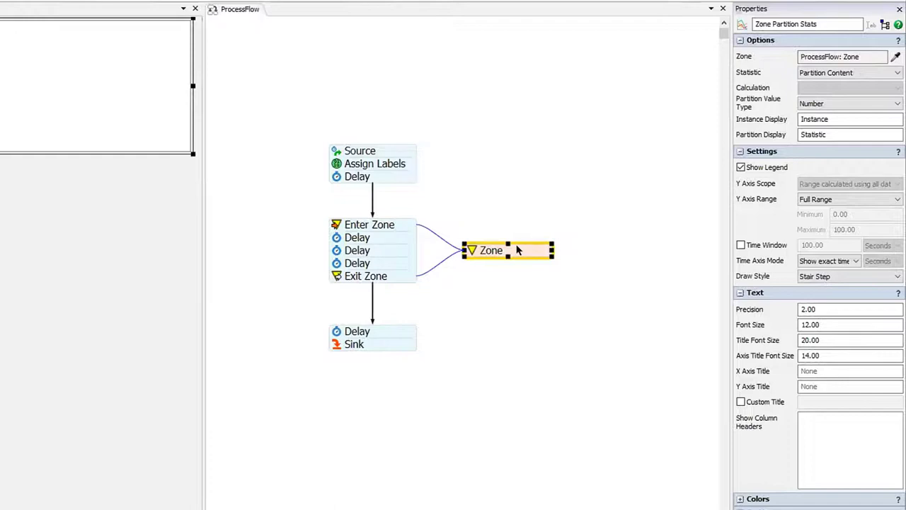
click(848, 73)
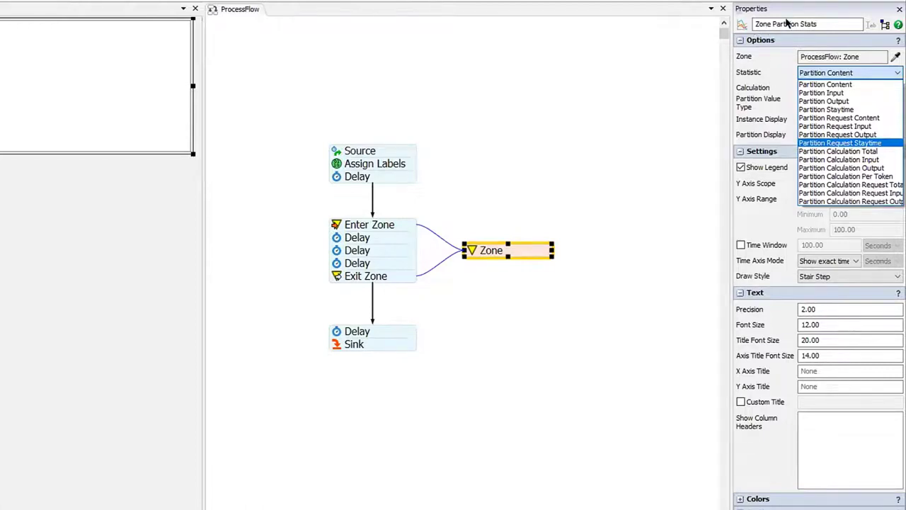
click(784, 65)
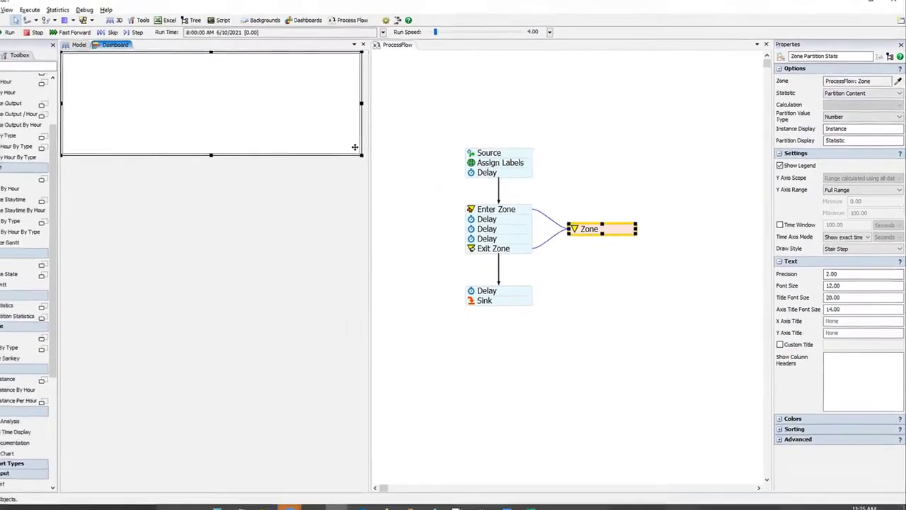
Make the partition chart taller, and run the model from a reset with the run speed raised to 128.
drag(376, 149, 377, 177)
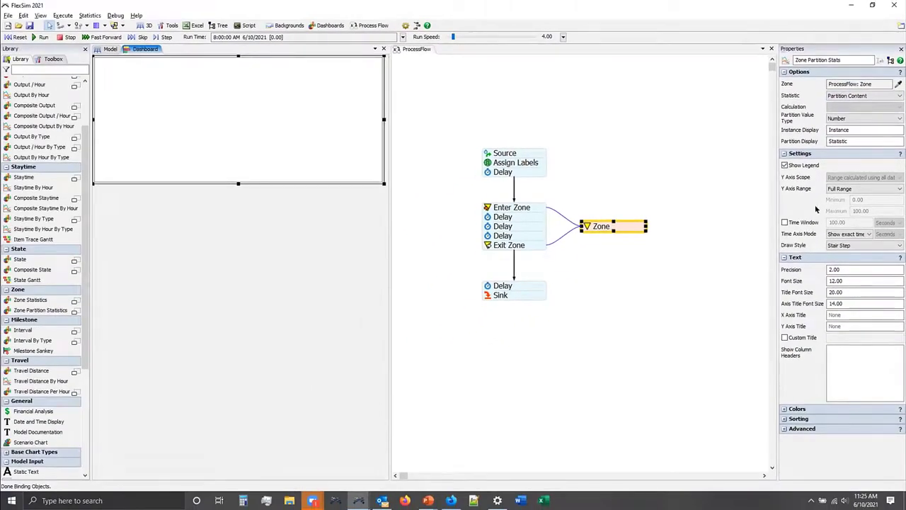
click(17, 37)
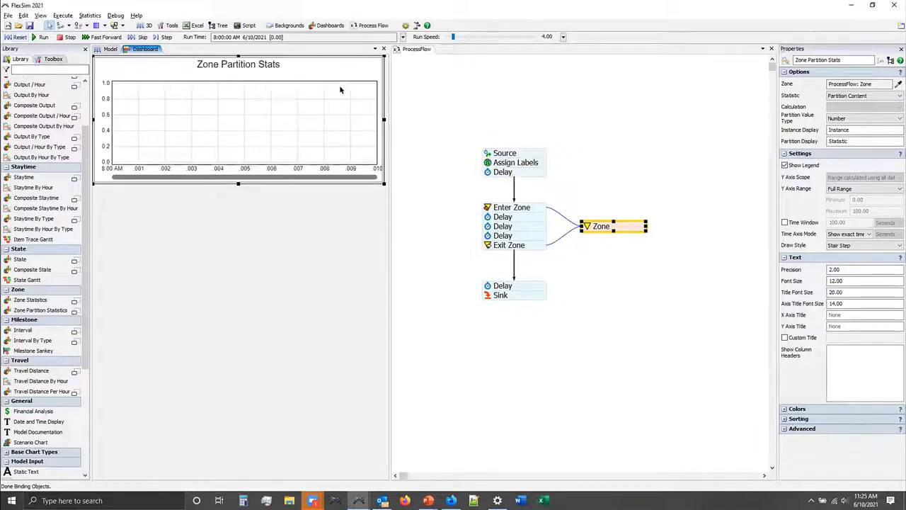
click(41, 36)
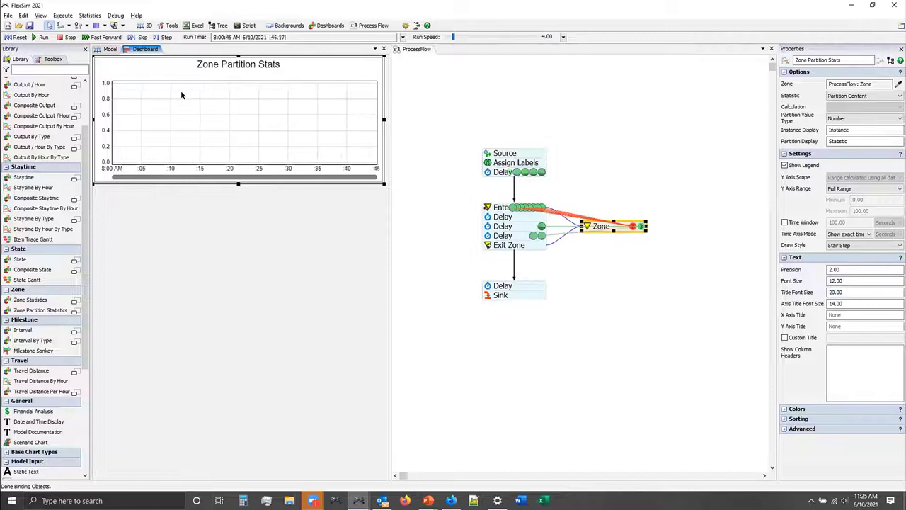
key(ctrl+Up)
key(ctrl+Up)
key(ctrl+Up)
key(ctrl+Up)
key(ctrl+Up)
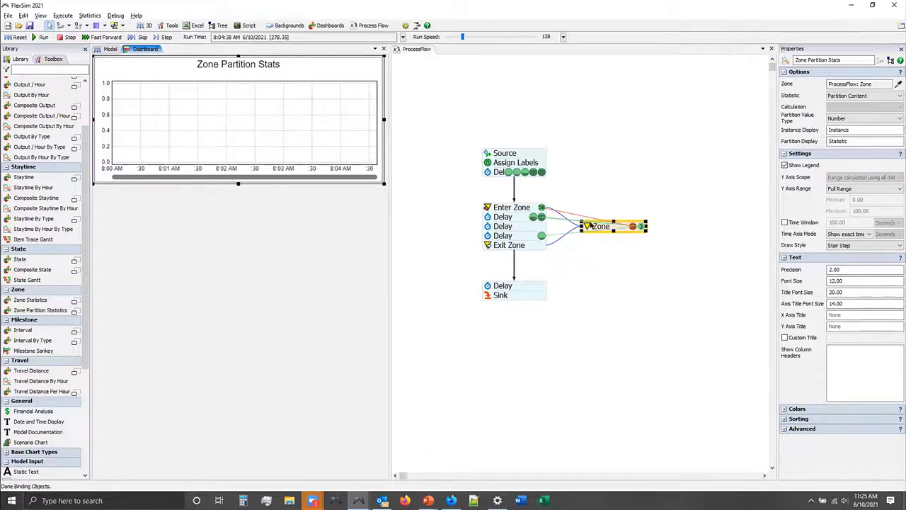
Check the Zone's partition expression in its full properties against the chart's partition options.
click(588, 225)
double_click(587, 225)
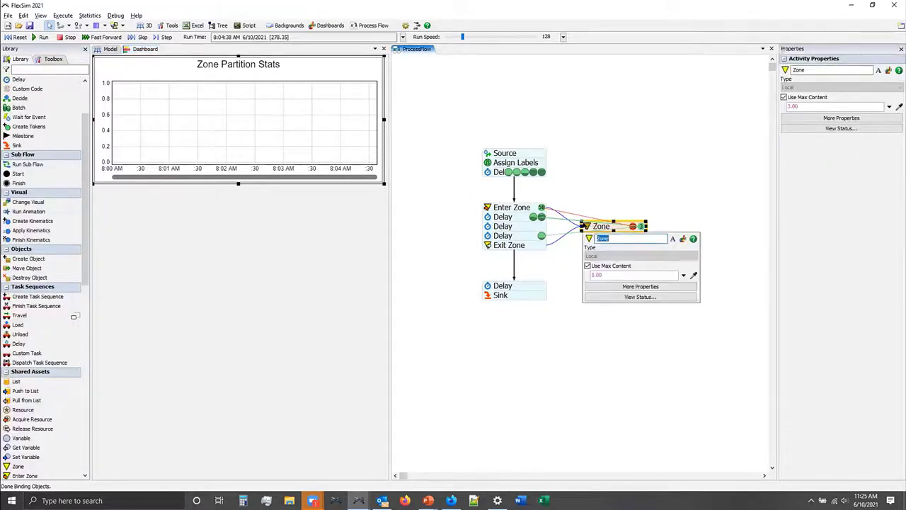
click(621, 209)
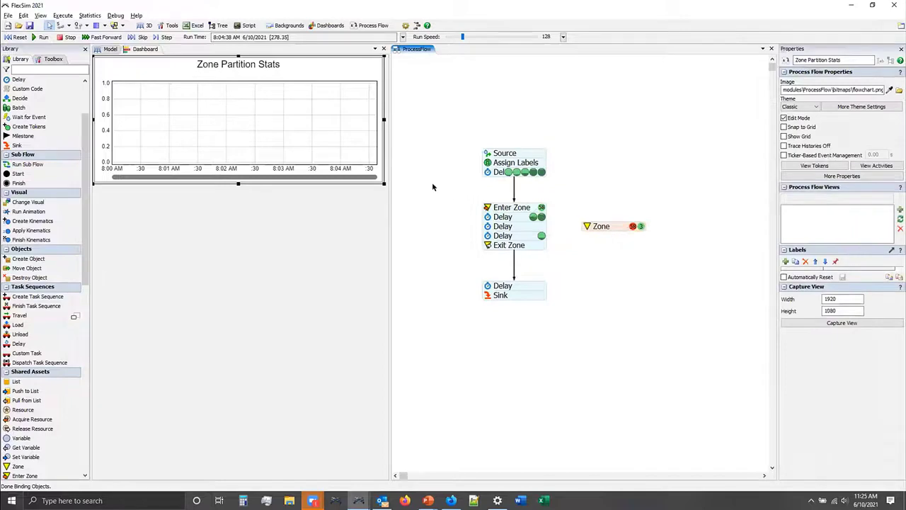
click(358, 157)
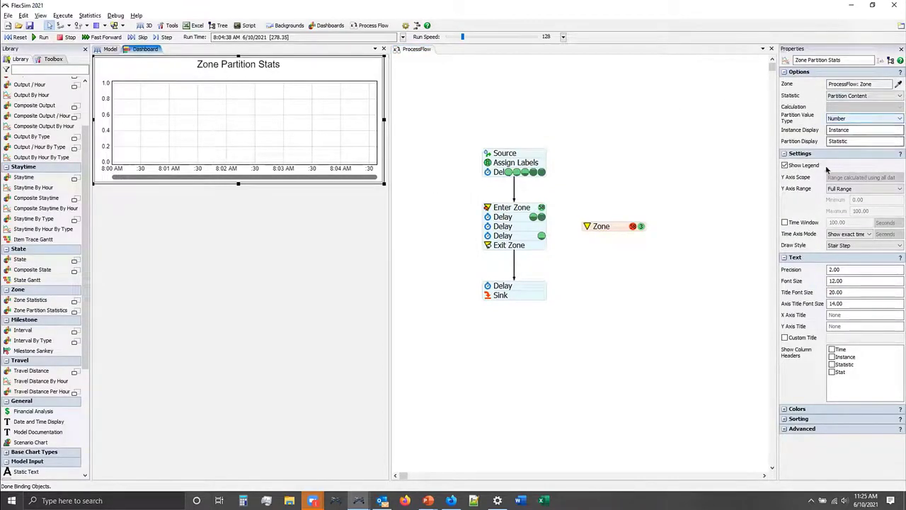
click(588, 228)
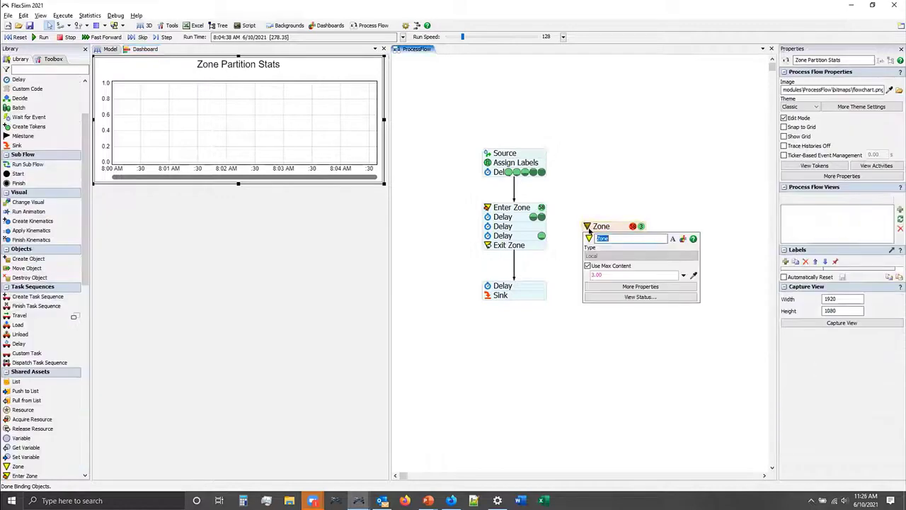
click(627, 288)
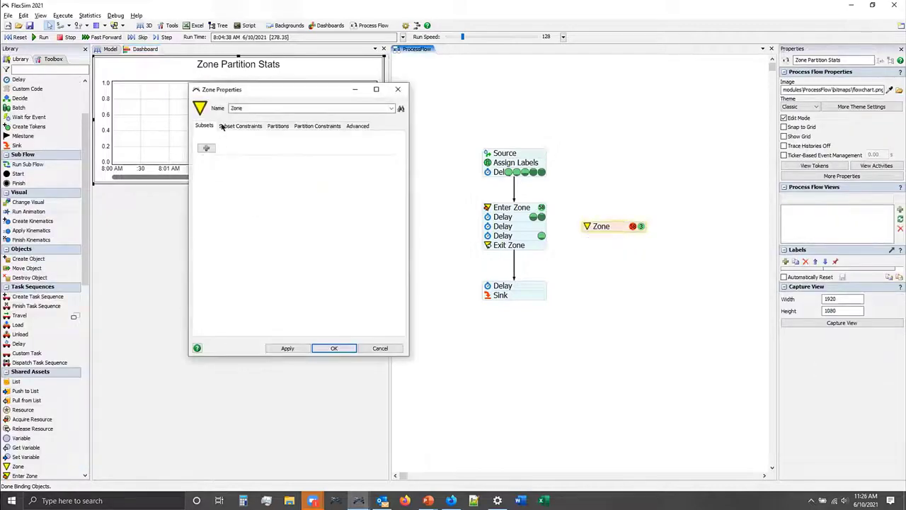
click(278, 126)
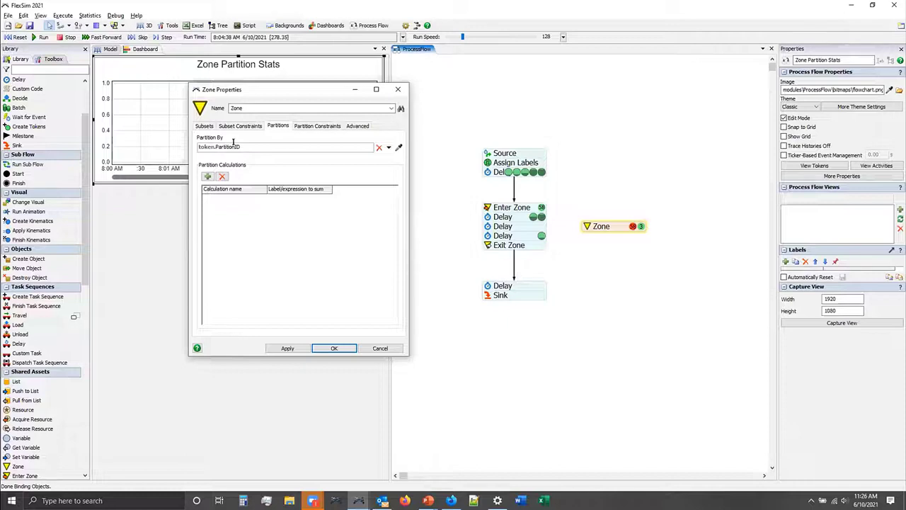
click(330, 347)
click(304, 107)
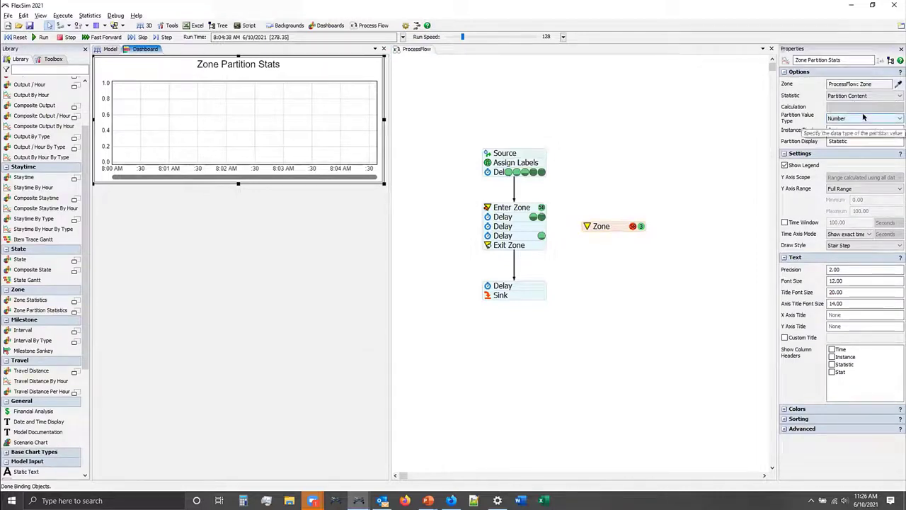
Rerun the model from a reset and examine the Zone's partition status, moving its window clear of the chart.
click(586, 226)
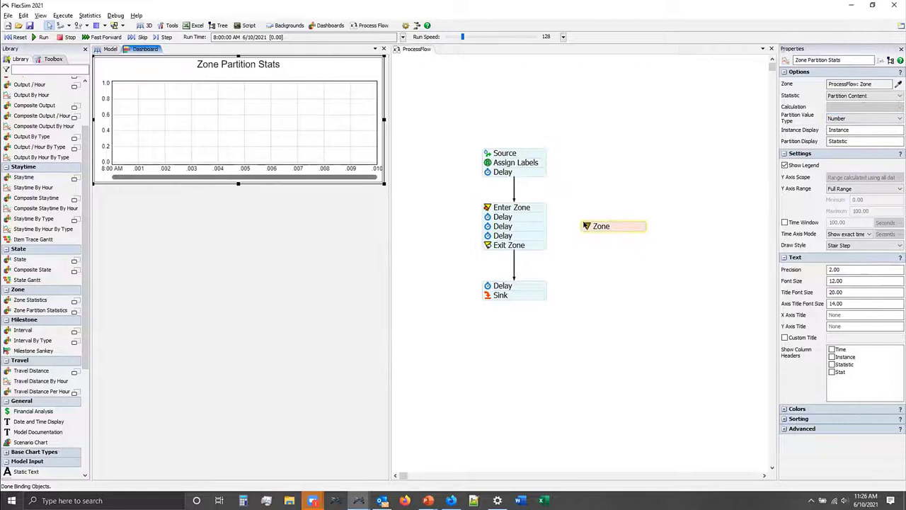
click(586, 226)
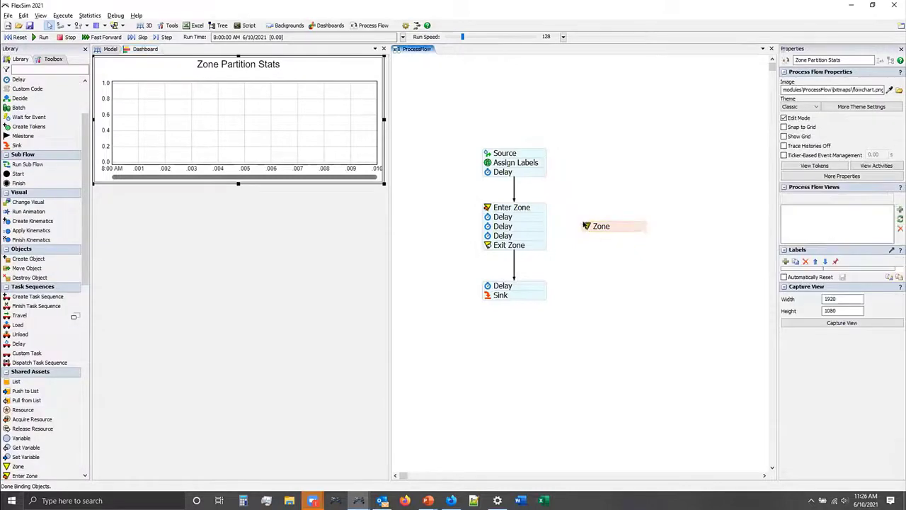
double_click(586, 226)
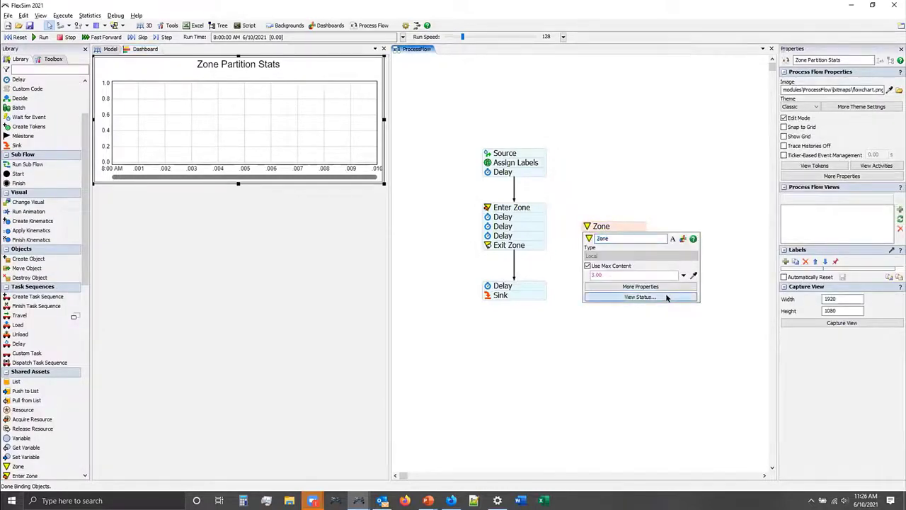
click(666, 297)
click(21, 37)
click(40, 37)
click(229, 105)
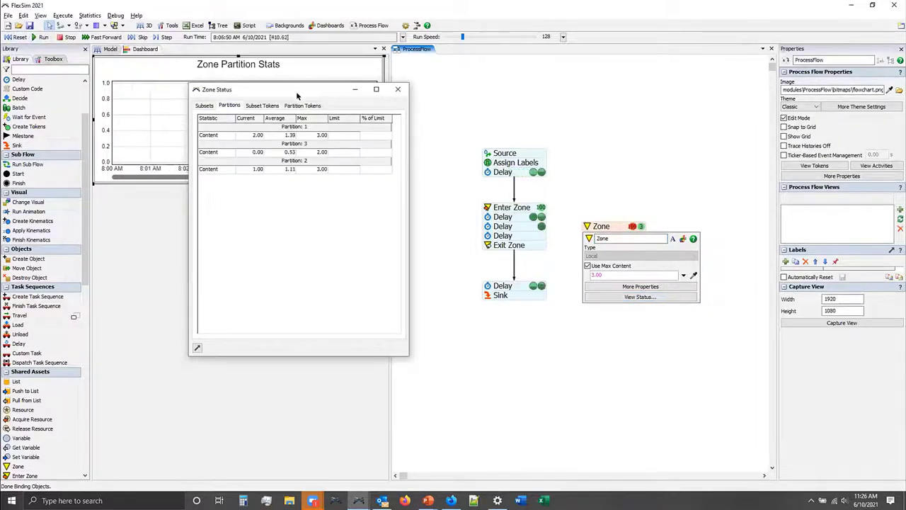
drag(297, 94, 367, 169)
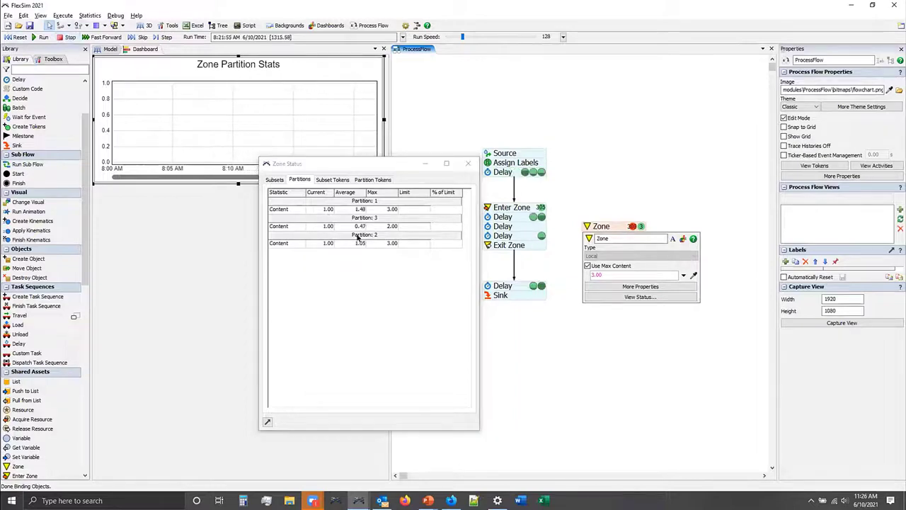
Review the statistics available for the Zone Partition Stats chart and choose Partition Content again.
click(320, 121)
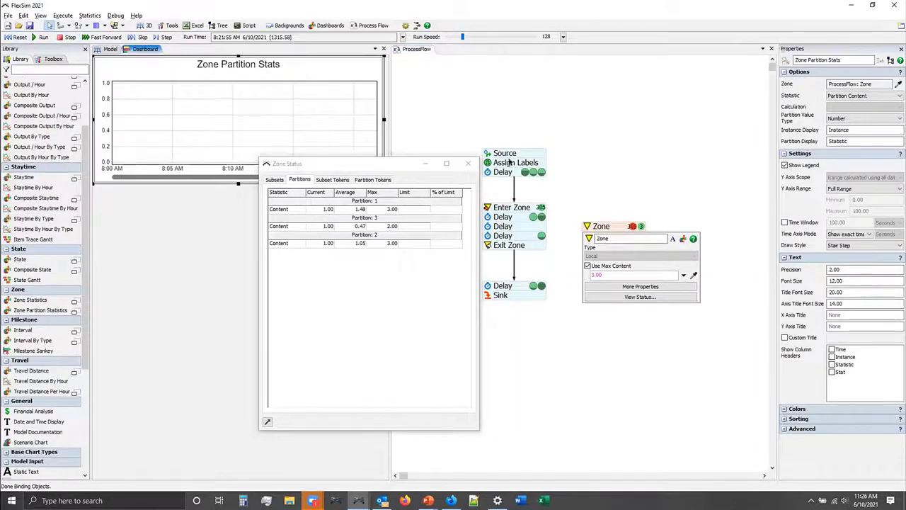
click(892, 95)
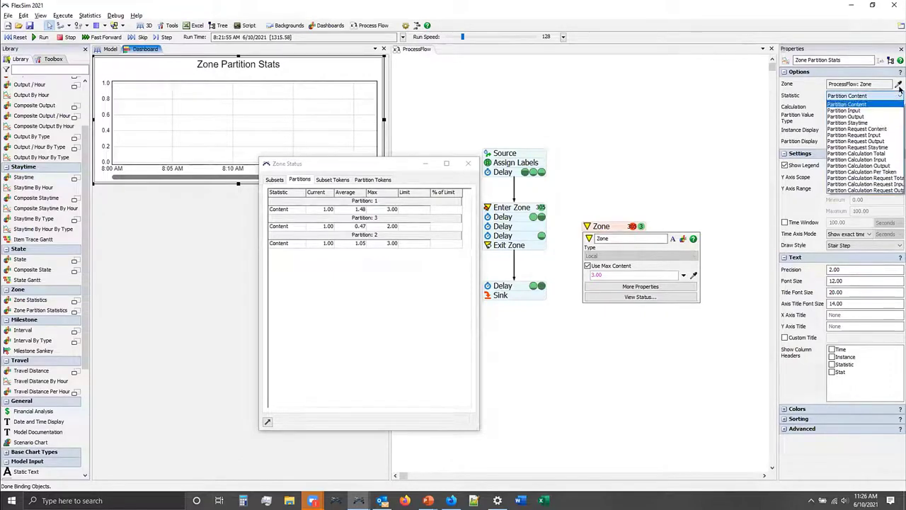
click(885, 105)
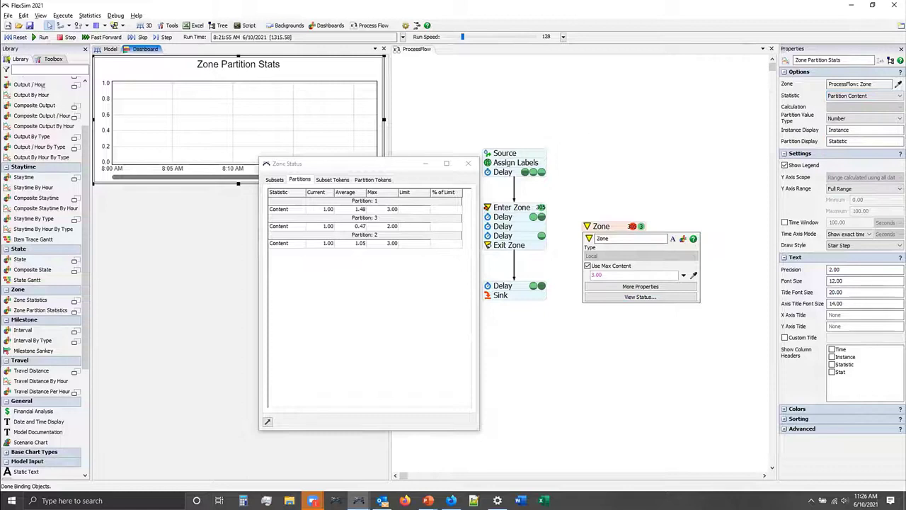
Rerun the model from a reset and close the Zone's status window.
click(12, 37)
click(35, 37)
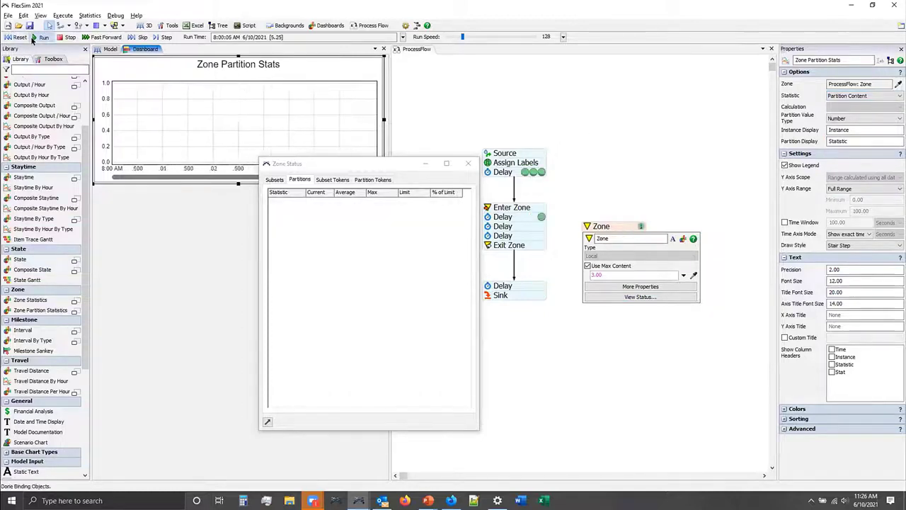
click(469, 164)
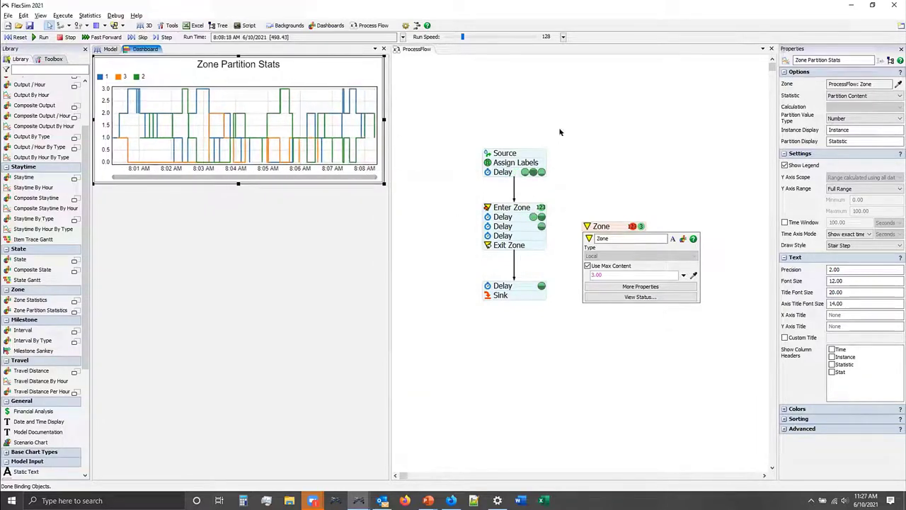
Look through the partition chart's statistic options again, keeping Partition Content selected.
click(864, 95)
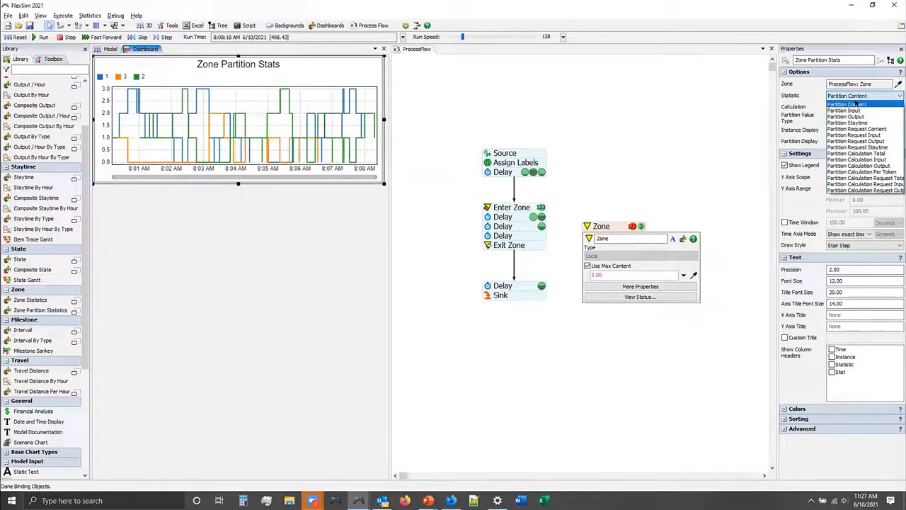
click(857, 105)
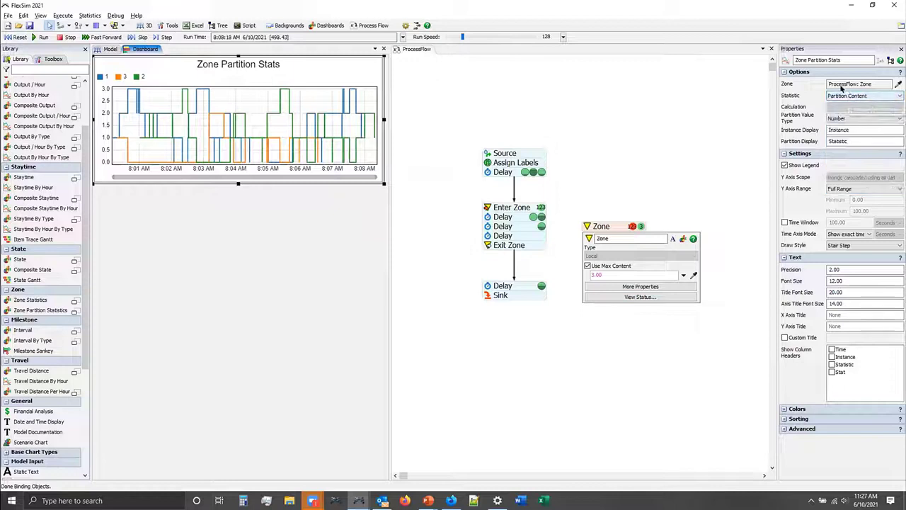
click(854, 96)
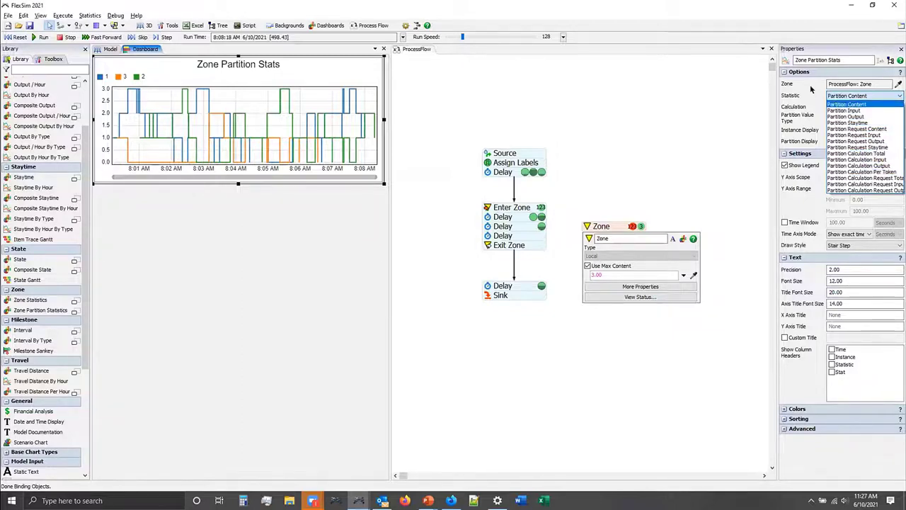
click(814, 92)
click(866, 96)
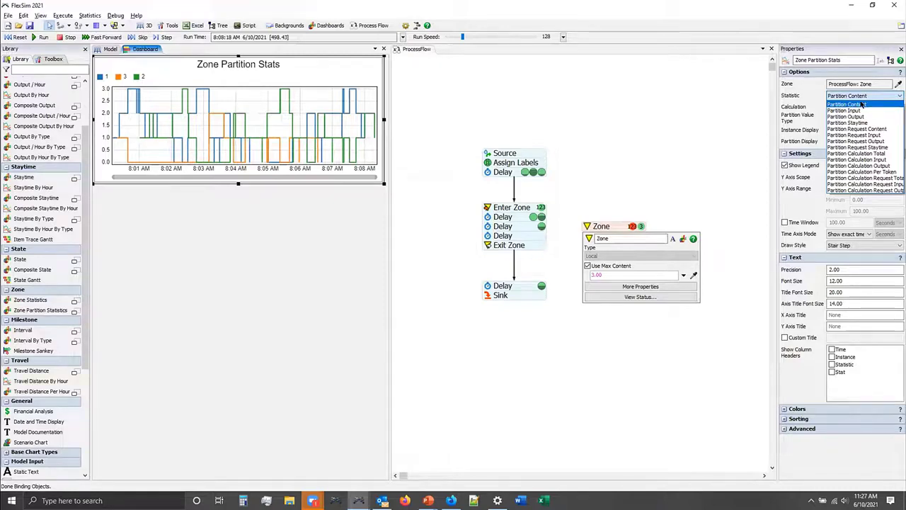
click(862, 104)
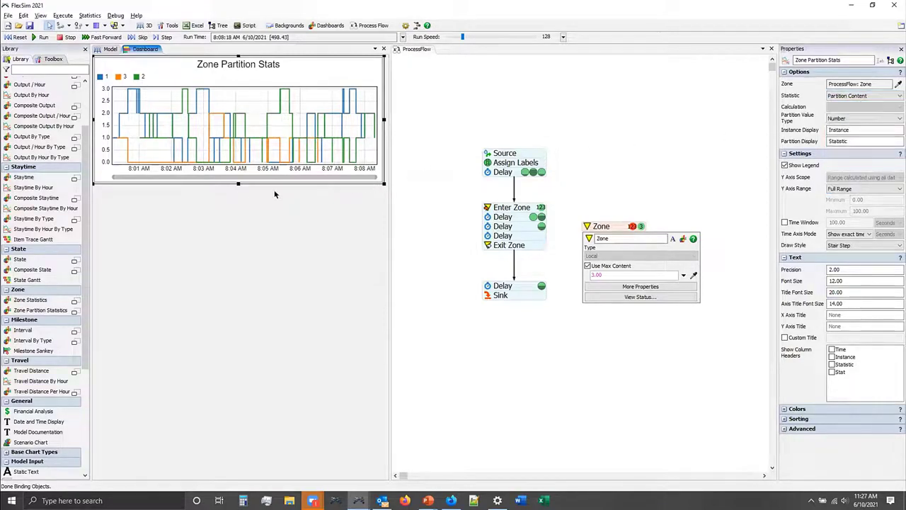
Make the Zone Partition Stats chart slightly taller and keep its statistic at Partition Content.
drag(238, 183, 245, 215)
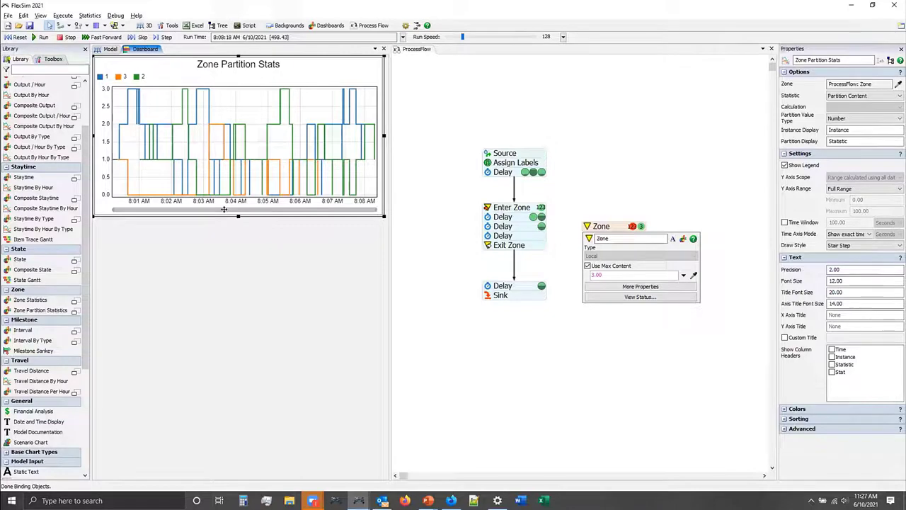
click(431, 178)
click(333, 170)
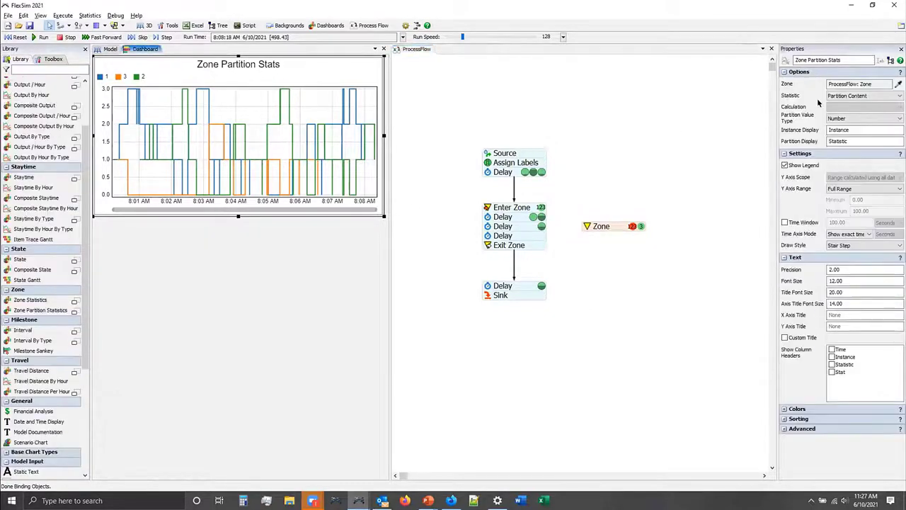
click(849, 96)
click(848, 104)
double_click(593, 225)
click(640, 287)
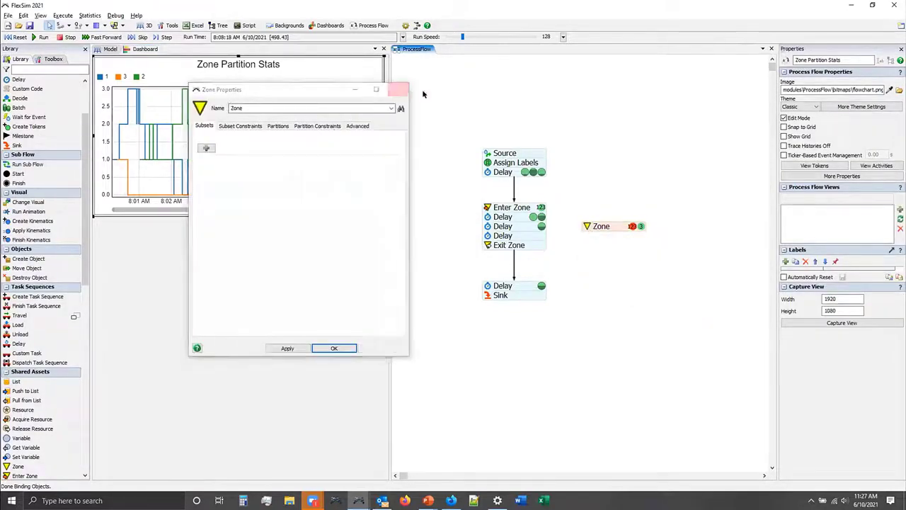
click(398, 90)
Pin the Zone's Content statistic to the dashboard as a Content vs Time chart and close its statistics window.
click(632, 225)
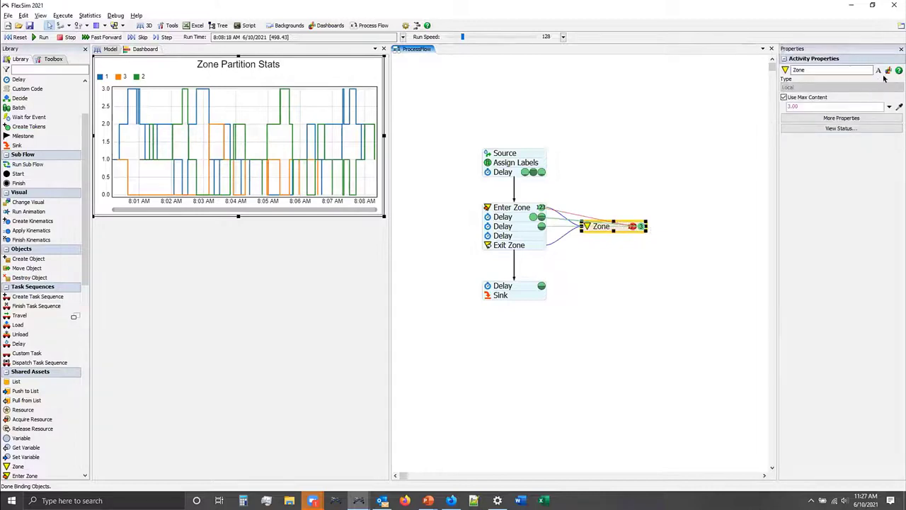
click(888, 70)
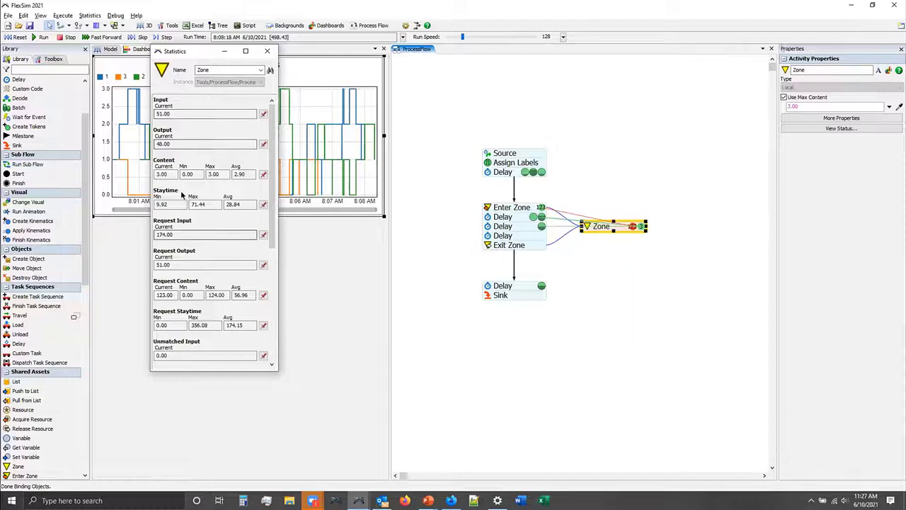
click(263, 174)
mouse_move(273, 184)
click(396, 197)
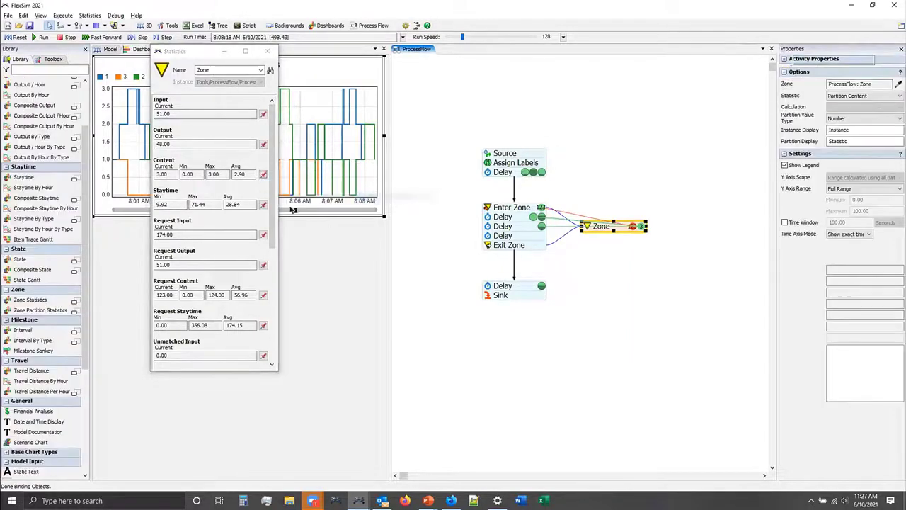
click(267, 52)
Enlarge the Content vs Time chart to the partition chart's width, make it taller, and run the model from a reset.
click(221, 256)
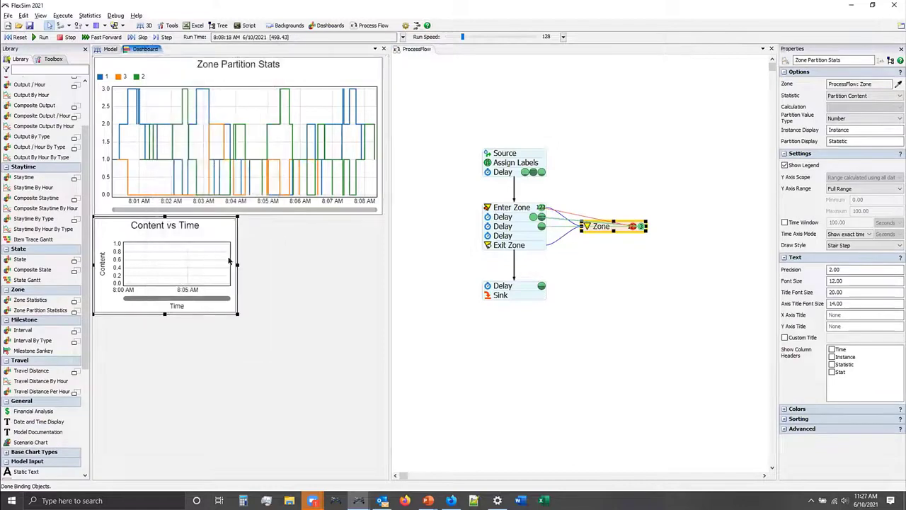
drag(235, 263, 373, 269)
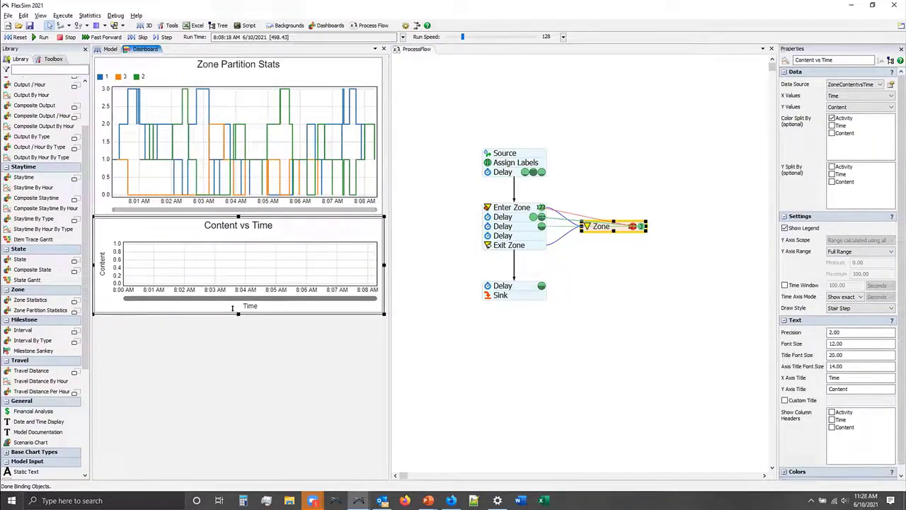
drag(232, 308, 233, 331)
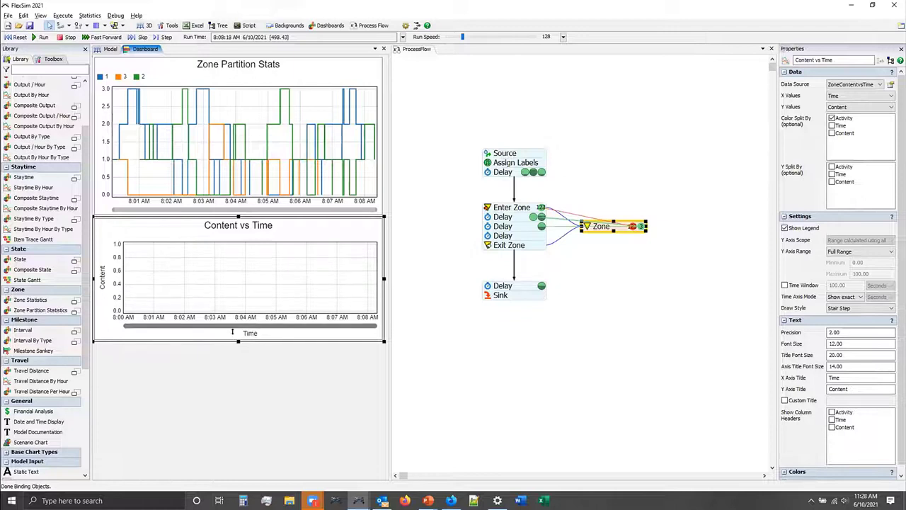
click(17, 37)
click(41, 37)
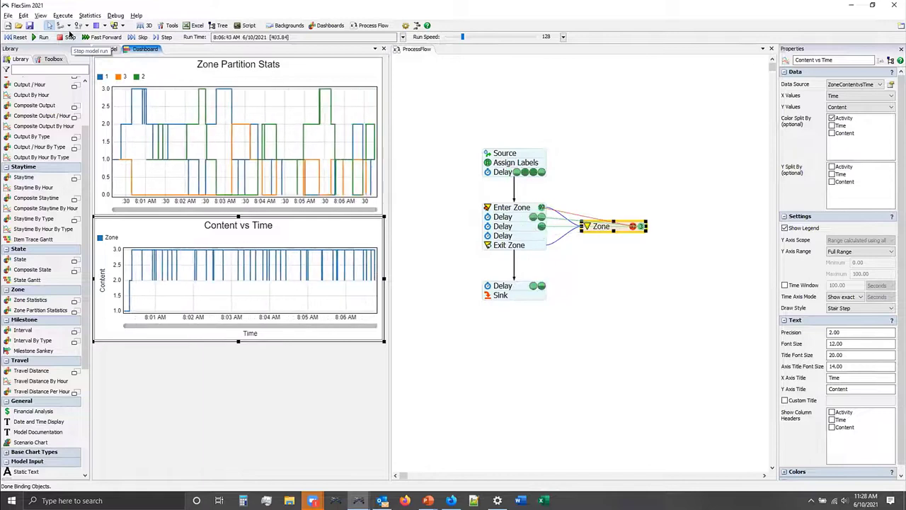
Turn off the Zone's Use Max Content option, run the model from a reset, and stop it after several simulated minutes.
click(18, 37)
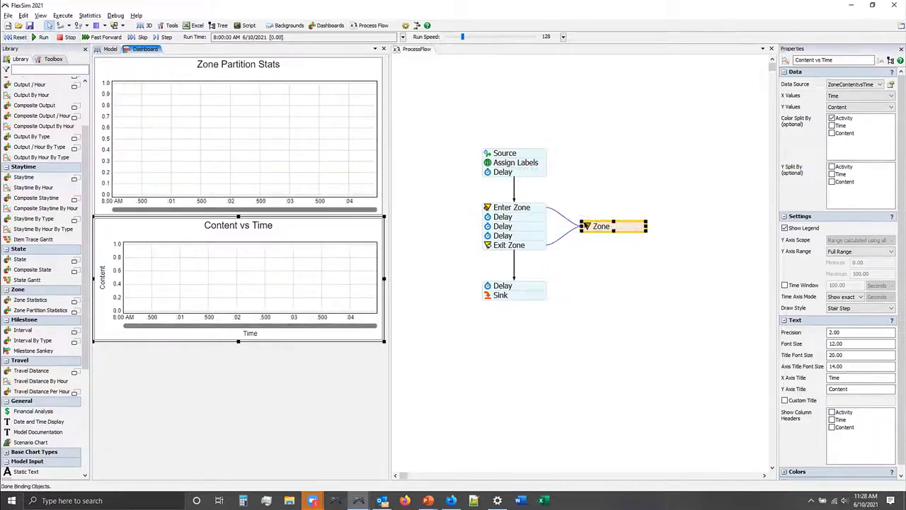
click(589, 237)
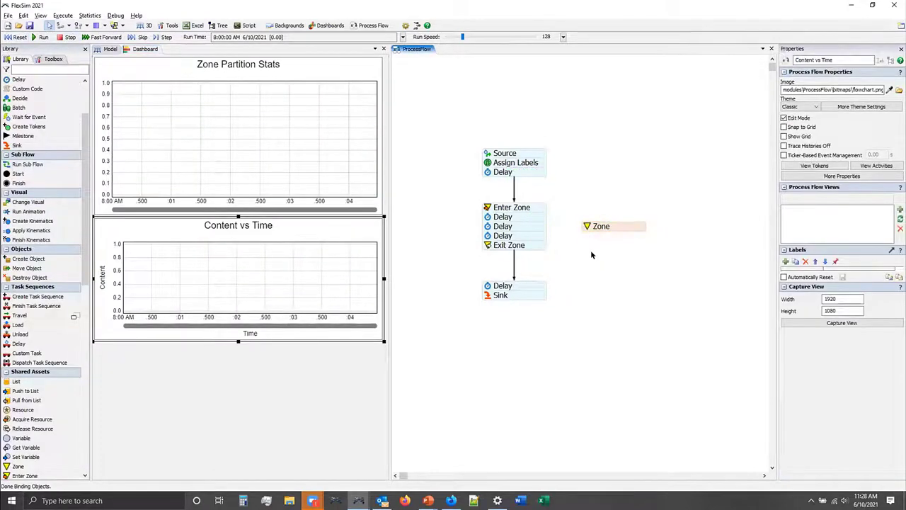
click(589, 226)
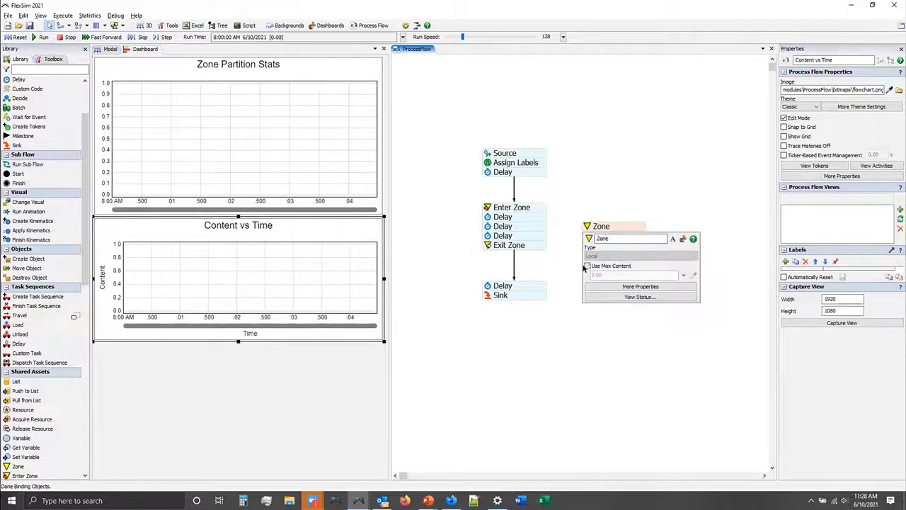
click(17, 36)
click(43, 36)
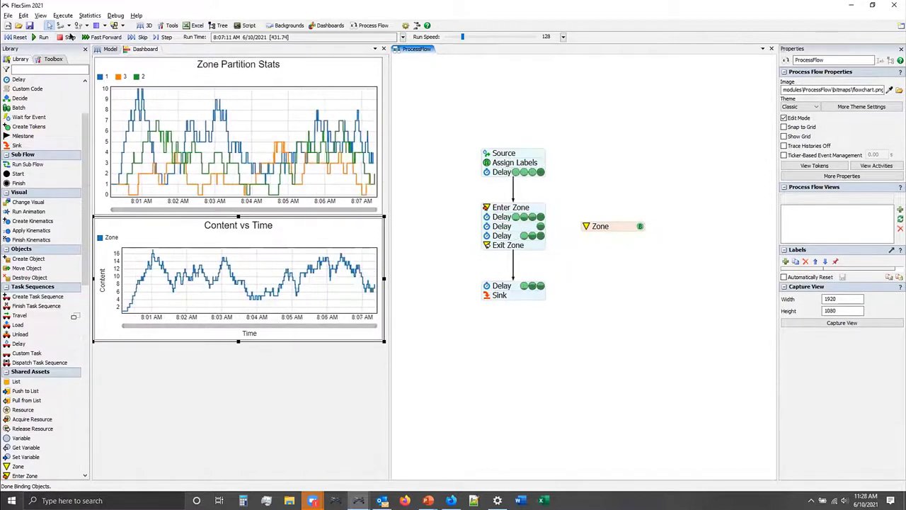
click(69, 37)
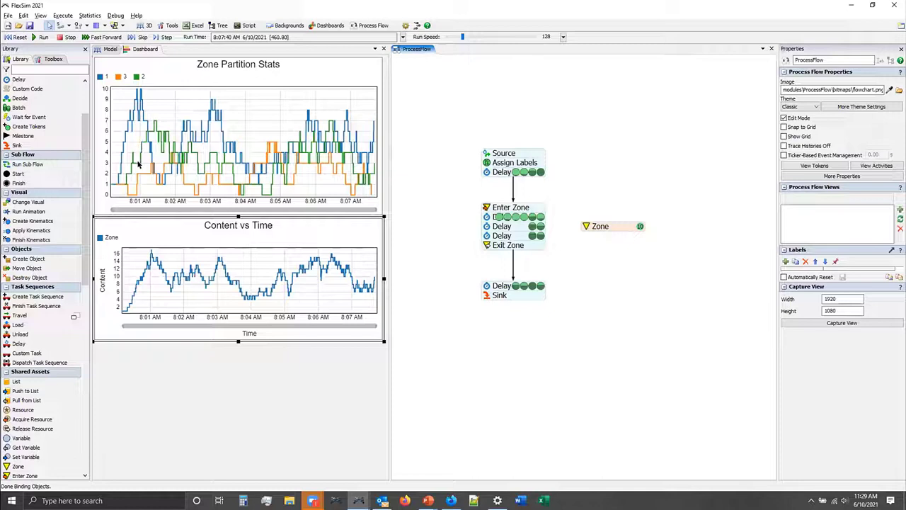
Compare the Zone's content per partition with its overall content over time on the two dashboard charts.
click(140, 172)
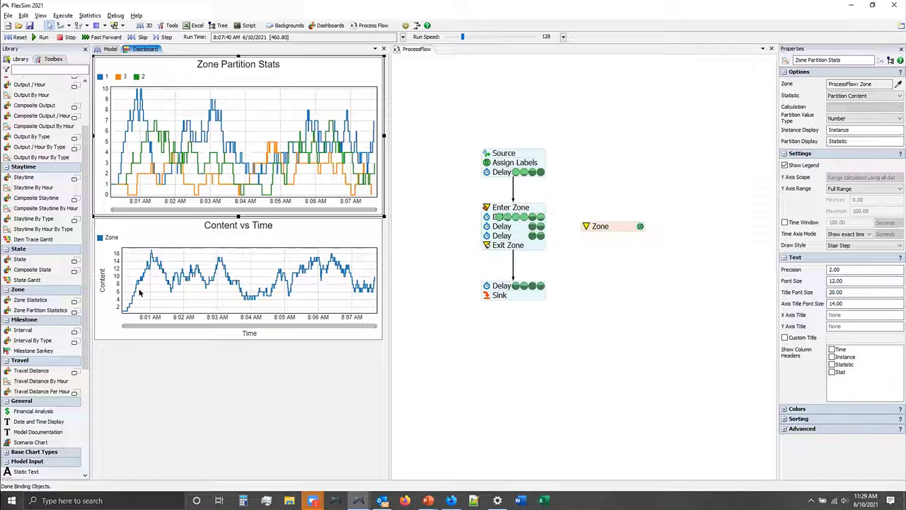
click(130, 269)
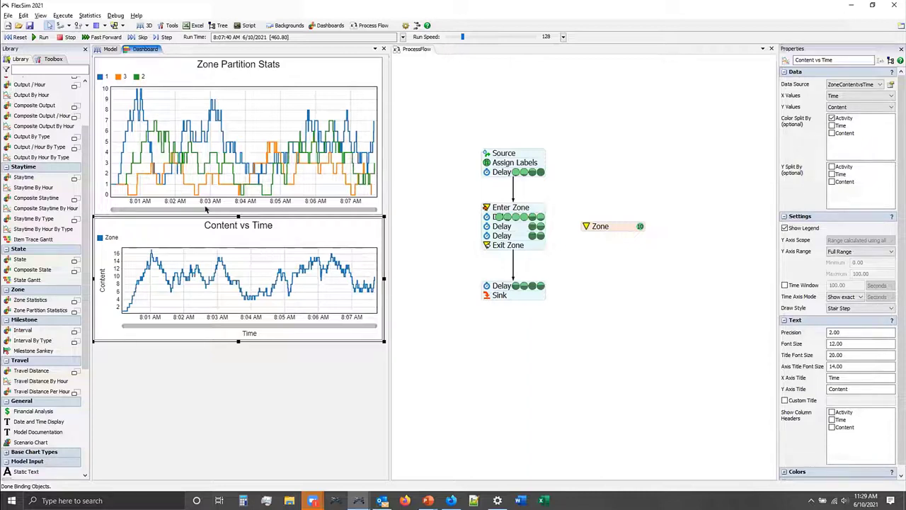
click(321, 141)
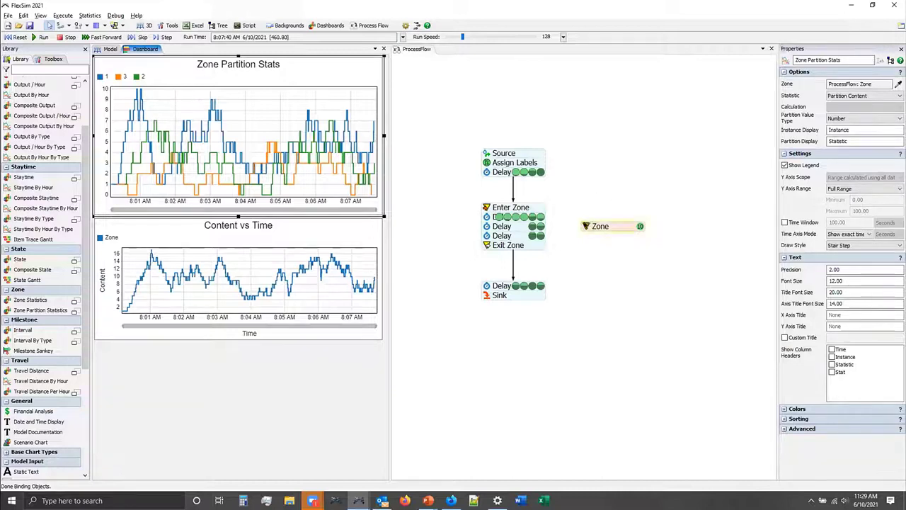
Open the Zone's full properties, move the window clear of the charts, and examine its Partition By expression.
click(585, 225)
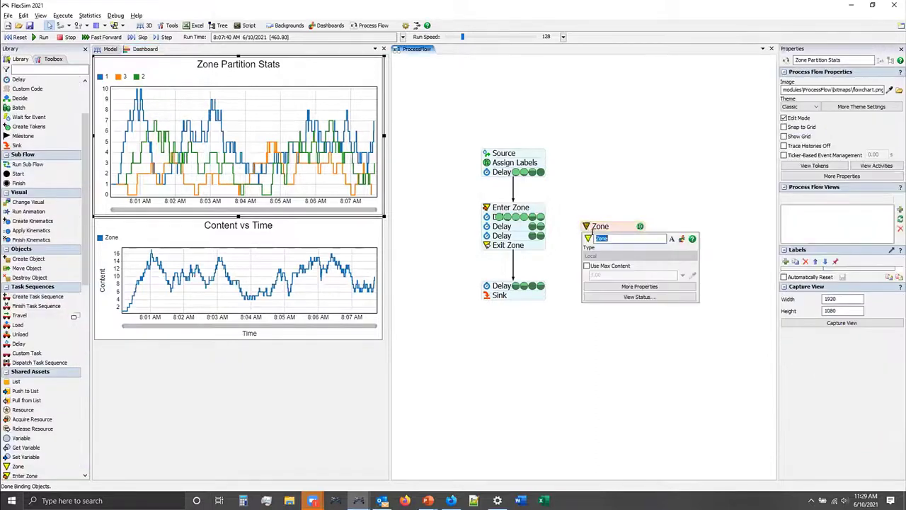
click(630, 287)
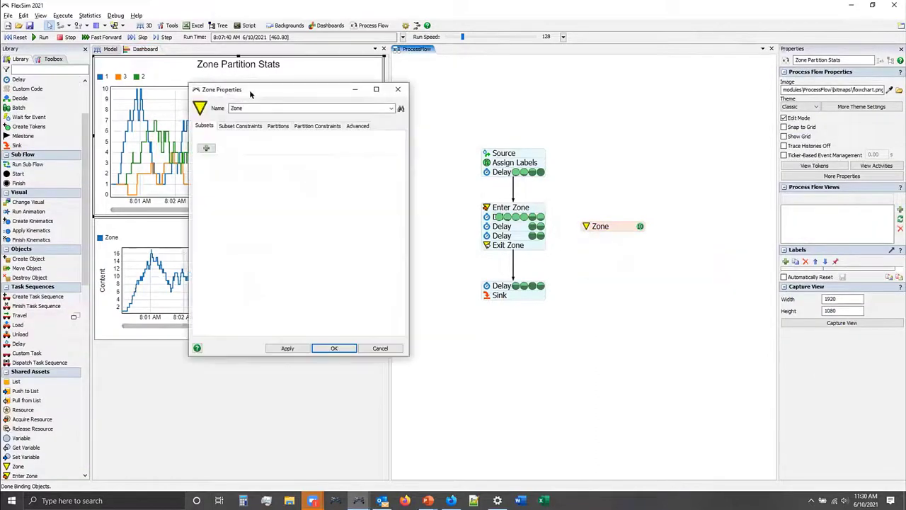
drag(249, 94, 615, 143)
click(643, 174)
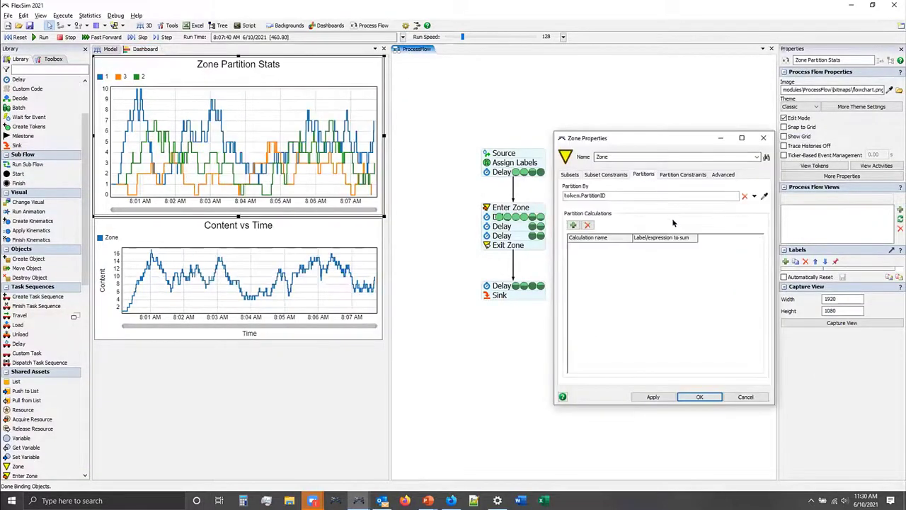
click(603, 193)
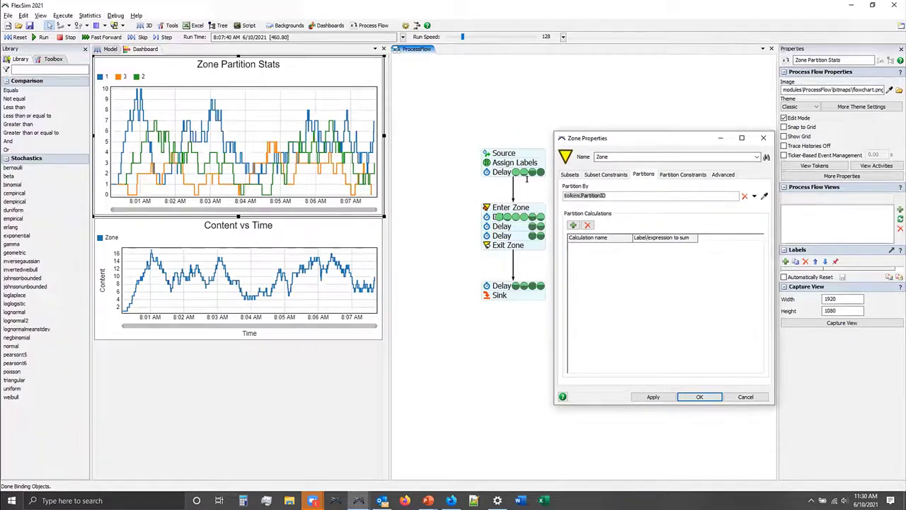
drag(525, 179, 617, 194)
Compare the PartitionID label in the Zone's partition expression with both dashboard charts.
click(311, 164)
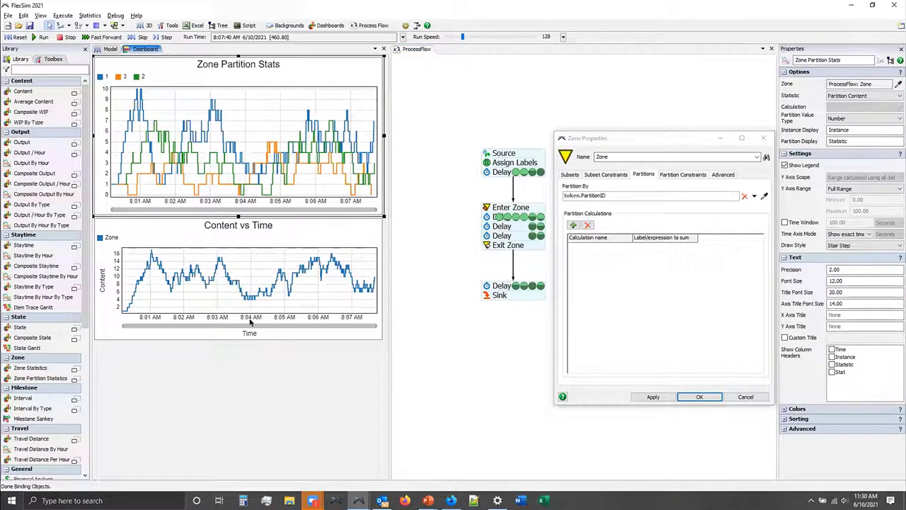
double_click(595, 195)
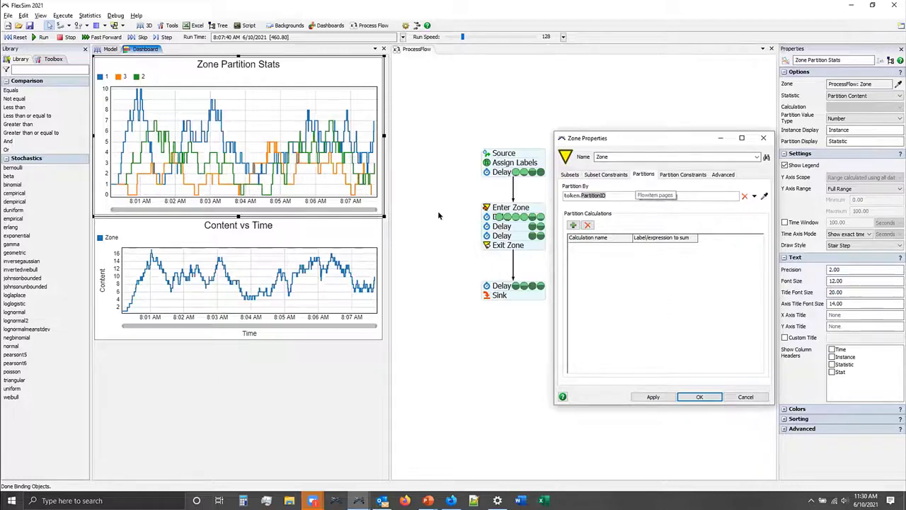
click(314, 237)
click(305, 195)
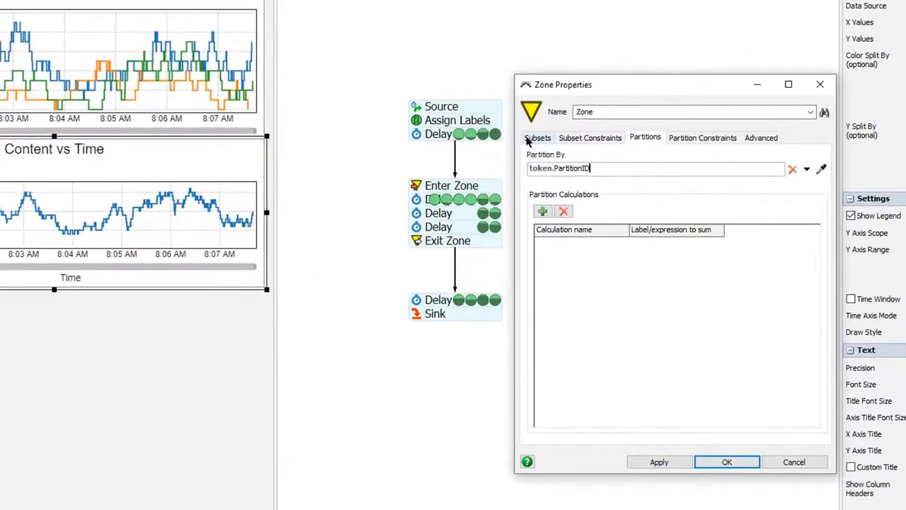
Check the Zone's subset settings, and examine the PartitionID label in its partition settings.
click(535, 138)
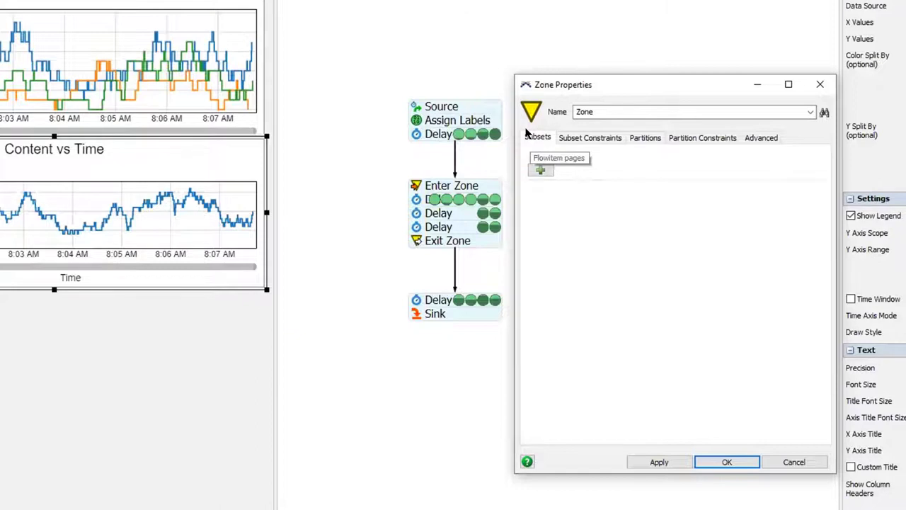
click(633, 138)
click(579, 167)
double_click(573, 168)
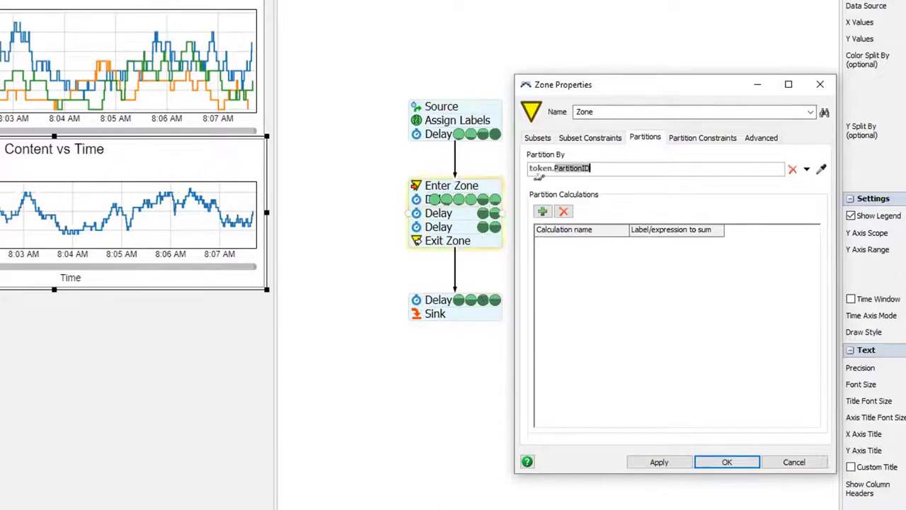
click(584, 165)
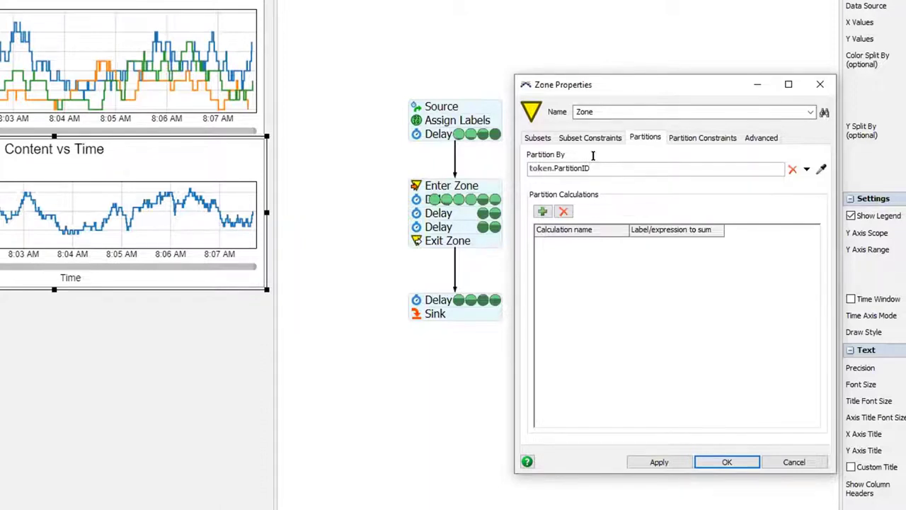
Reset the model and add a second token label named Weight to the Assign Labels activity.
click(538, 137)
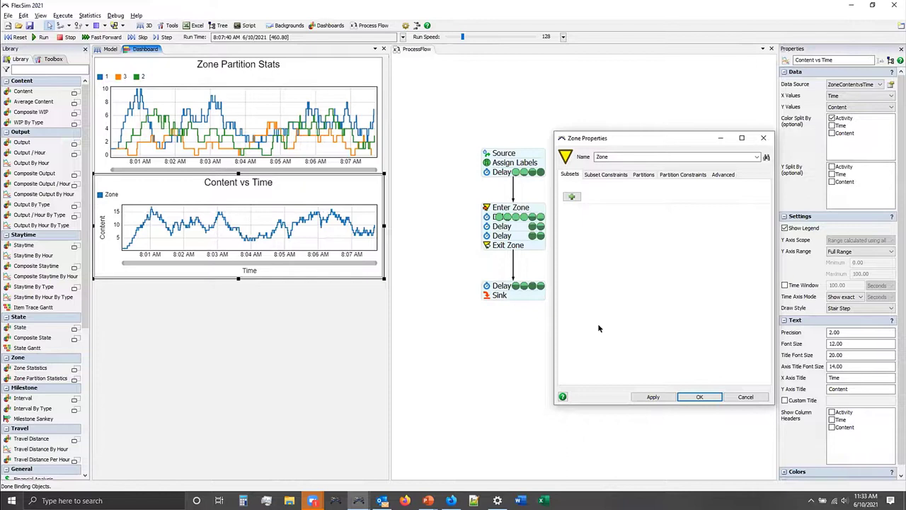
click(23, 37)
click(453, 139)
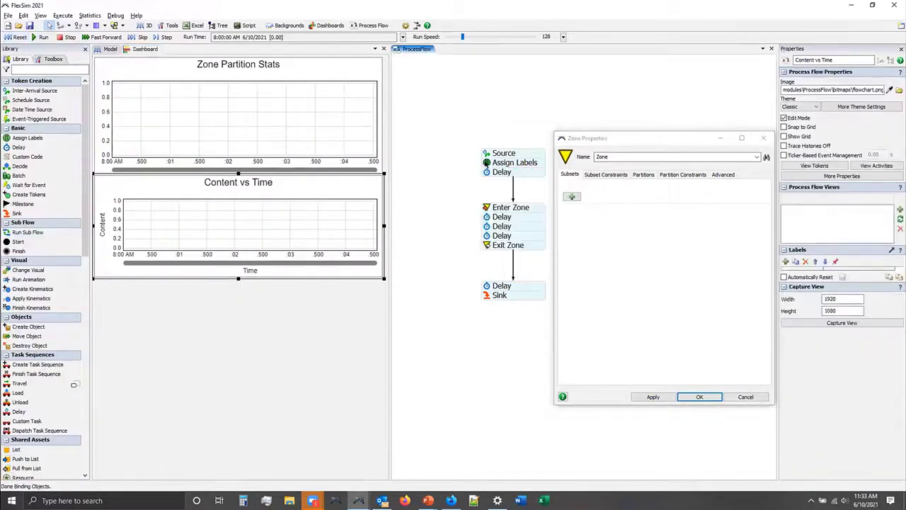
double_click(487, 164)
click(494, 208)
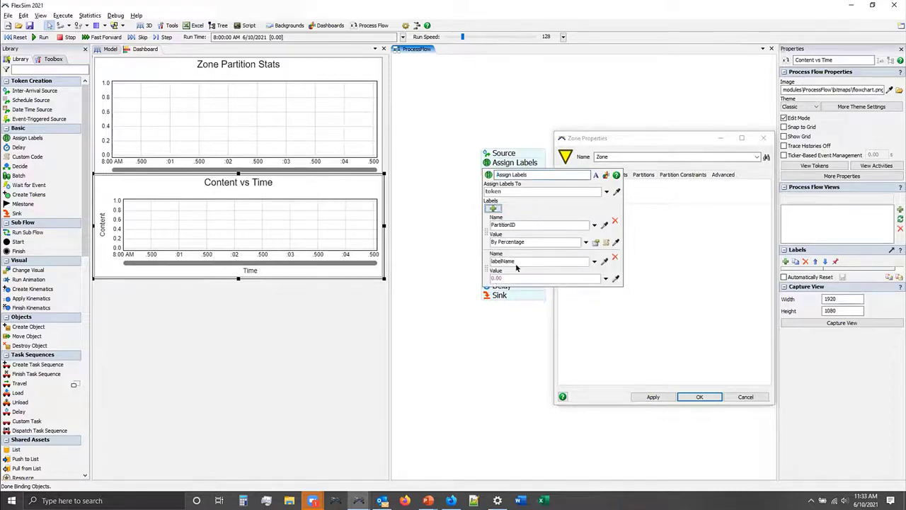
click(517, 263)
text(Weight)
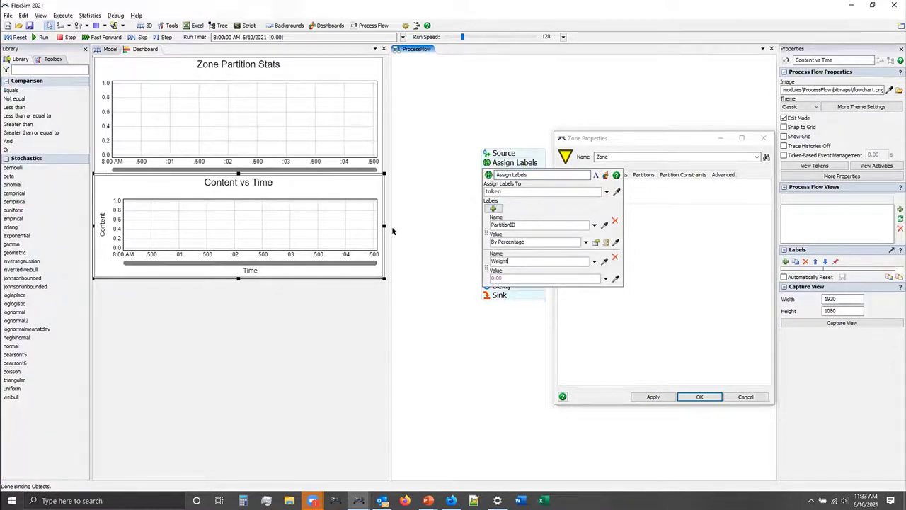
Set the Weight label's value to a uniform statistical distribution with minimum 10 and maximum 50.
click(605, 279)
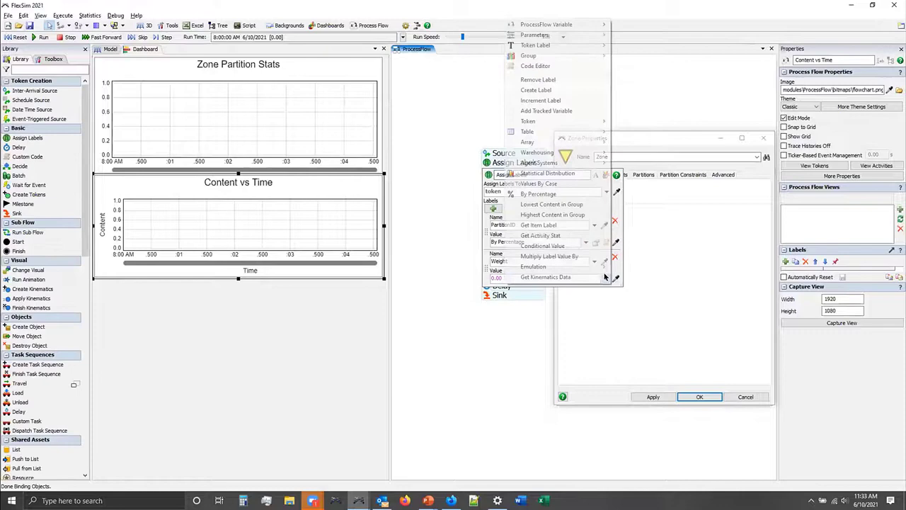
mouse_move(582, 174)
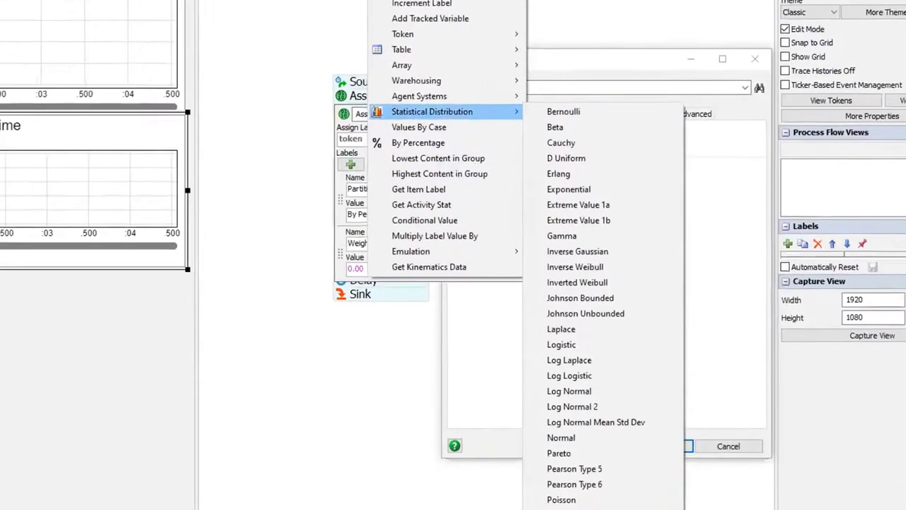
click(620, 480)
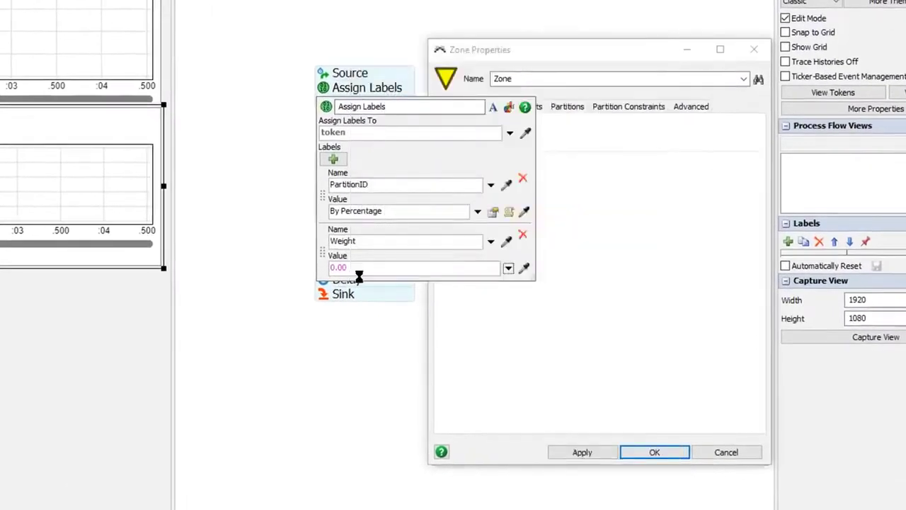
double_click(389, 307)
text(10)
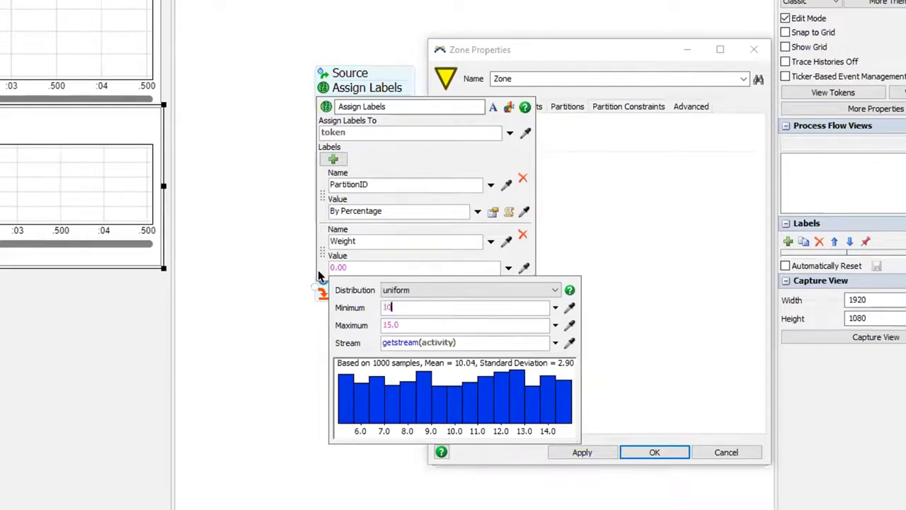
key(Tab)
text(50)
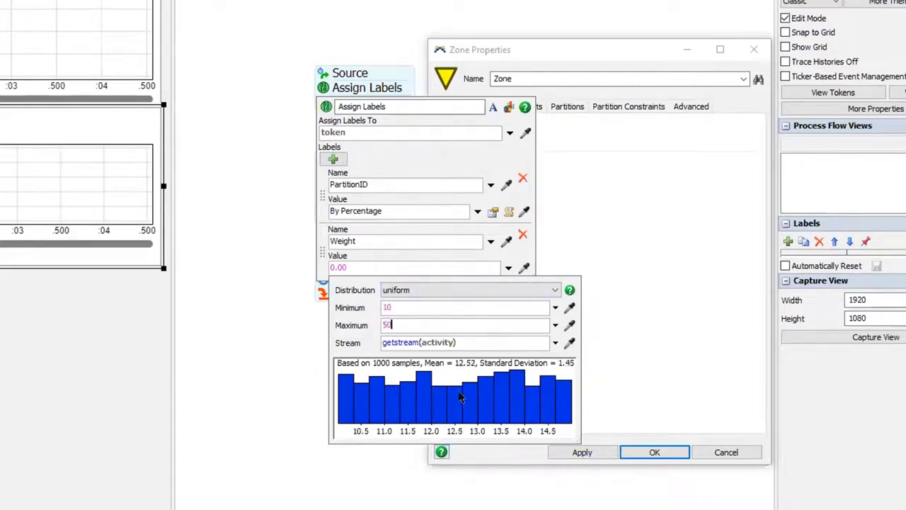
click(366, 232)
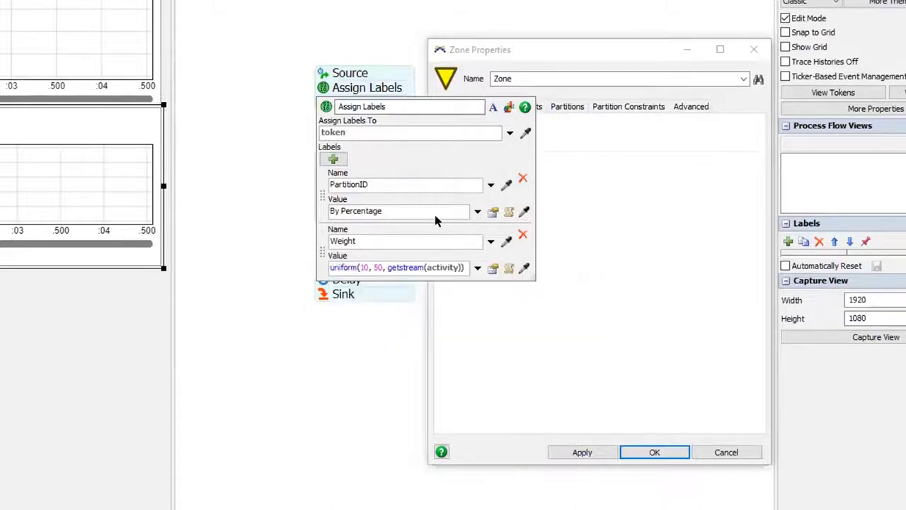
Add a subset named Heavy Tokens to the Zone.
click(593, 209)
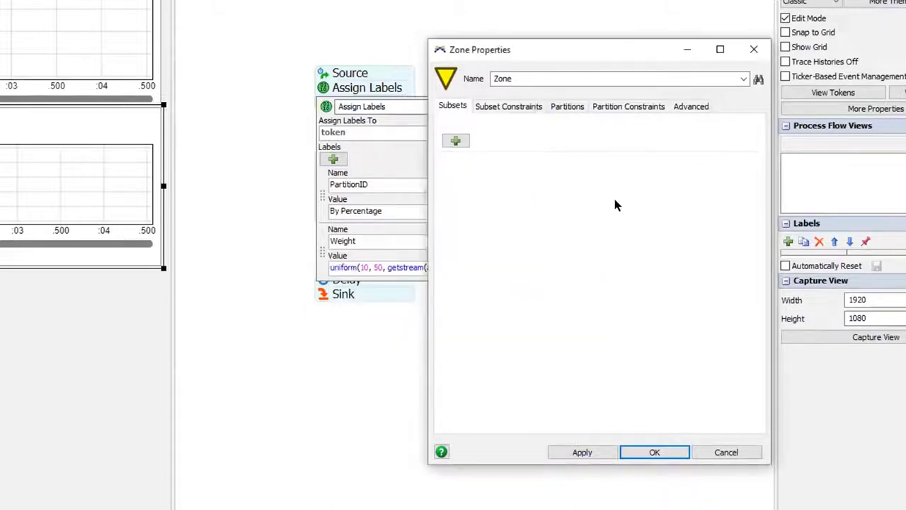
click(455, 141)
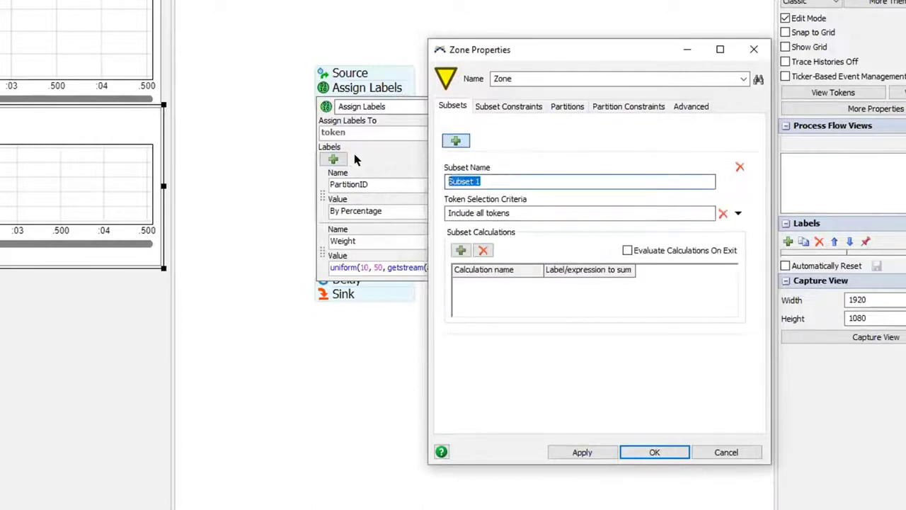
text(Heavy Tokens)
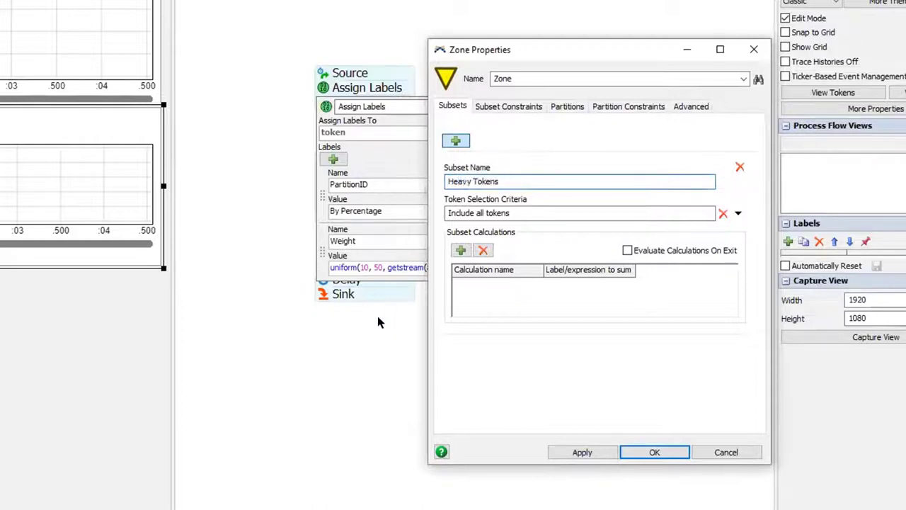
Set the Heavy Tokens subset's token selection criteria to Weight >= 35 and accept the Zone properties.
click(516, 209)
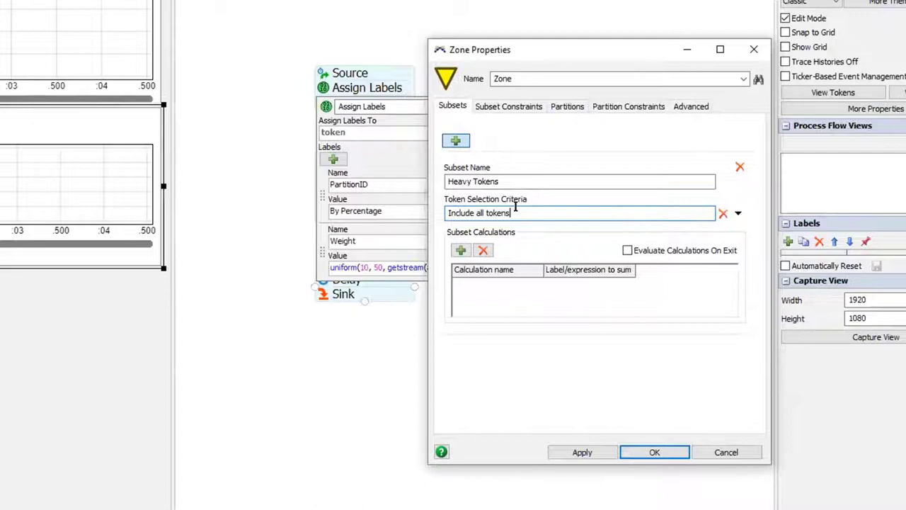
key(BackSpace)
key(BackSpace)
key(BackSpace)
key(BackSpace)
key(BackSpace)
key(BackSpace)
key(BackSpace)
key(BackSpace)
key(BackSpace)
key(BackSpace)
key(BackSpace)
key(BackSpace)
key(BackSpace)
key(BackSpace)
key(BackSpace)
key(BackSpace)
key(BackSpace)
key(BackSpace)
text(Weight)
text(>= 35)
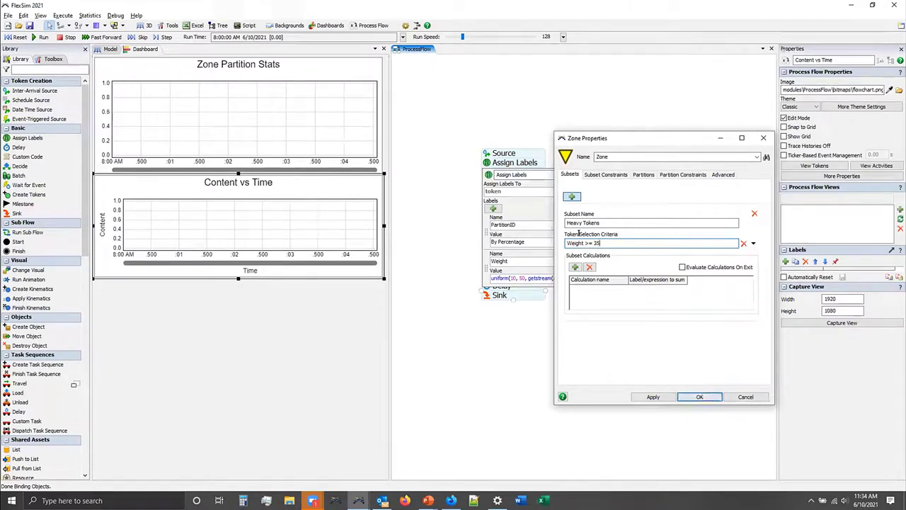
click(701, 396)
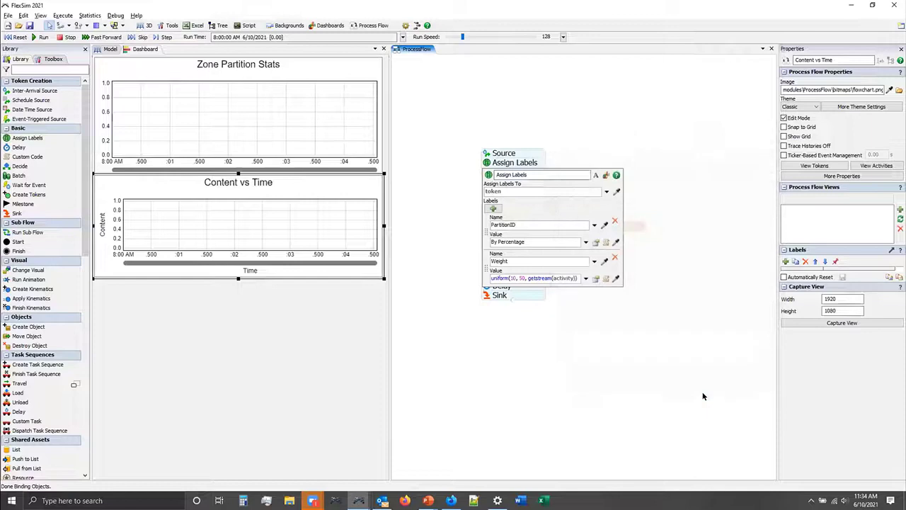
Add a Zone Statistics line chart directly below the Content vs Time chart at matching width, and assign the Zone as its source.
click(227, 342)
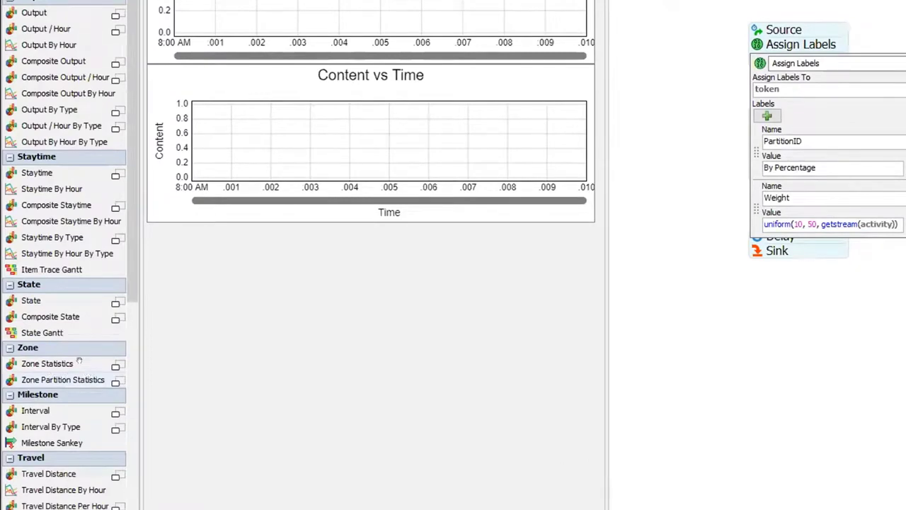
click(79, 361)
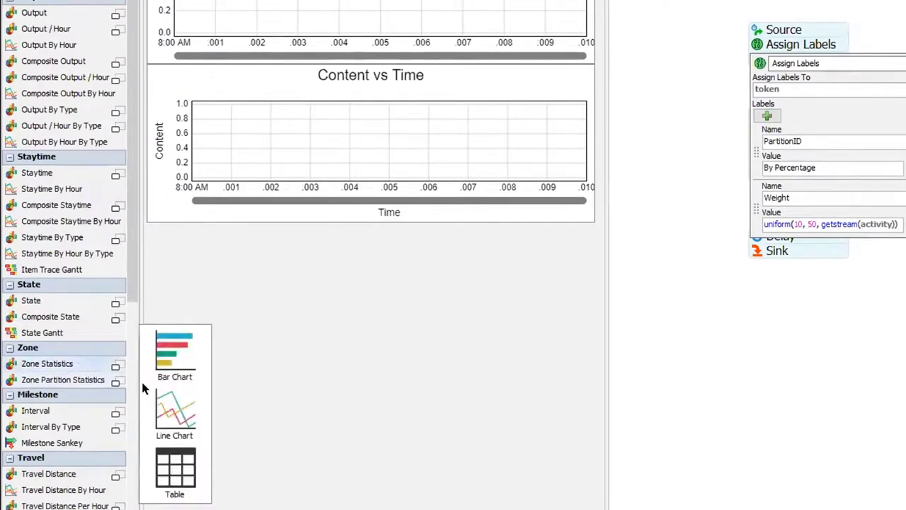
drag(174, 405, 147, 235)
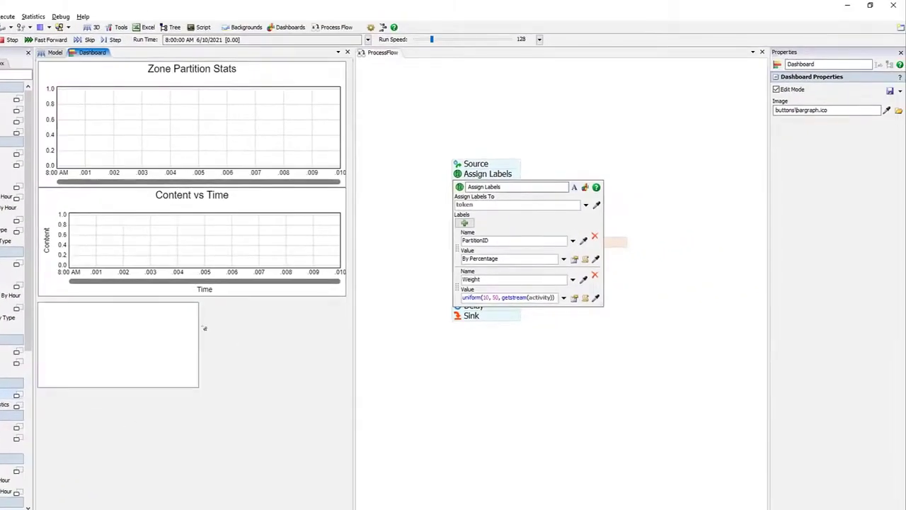
click(182, 342)
drag(200, 391, 338, 409)
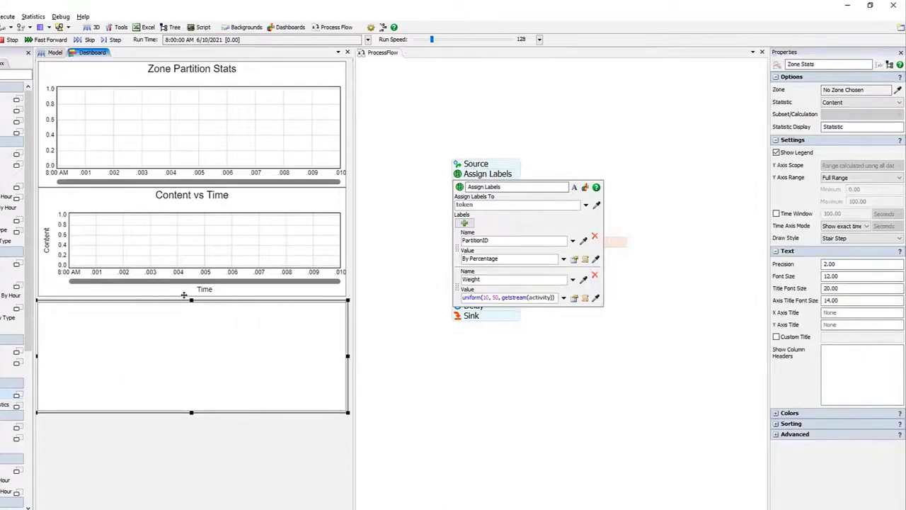
drag(189, 299, 187, 289)
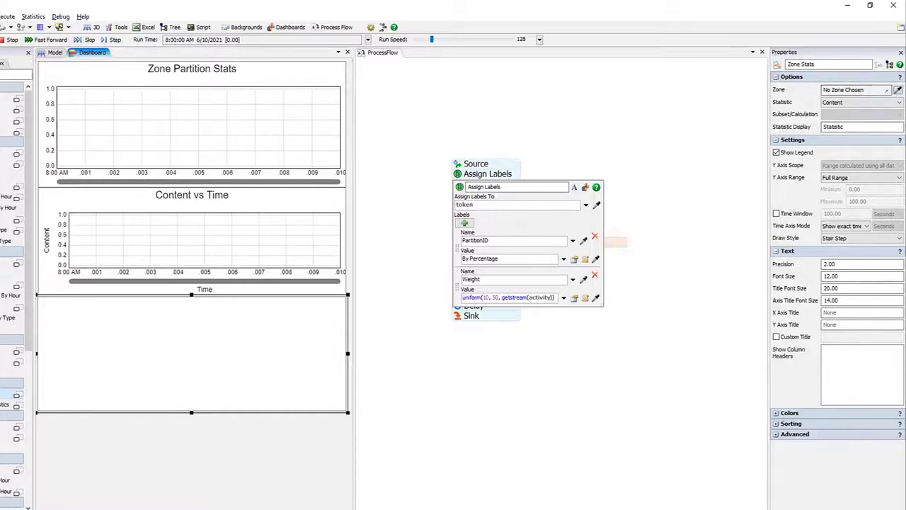
click(616, 241)
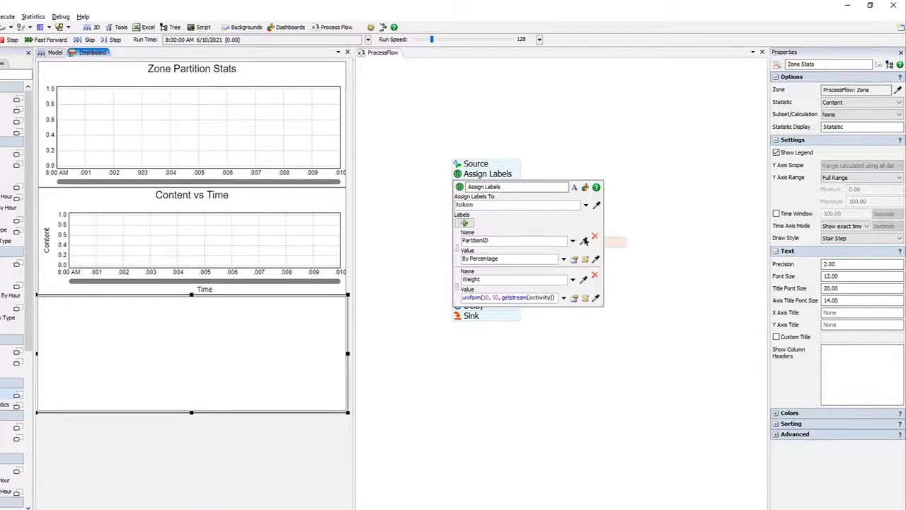
Examine the statistics the Zone offers, both in the chart's statistic choices and in the Zone's own statistics window.
click(853, 103)
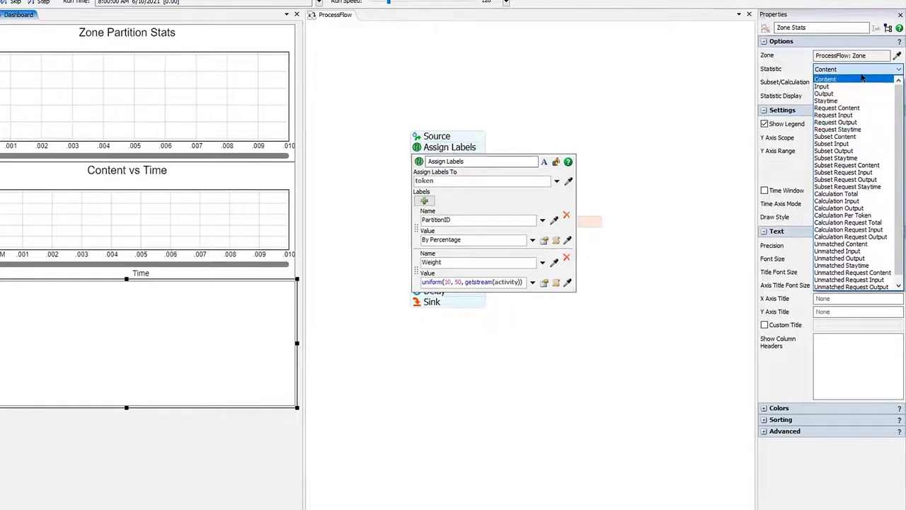
click(599, 218)
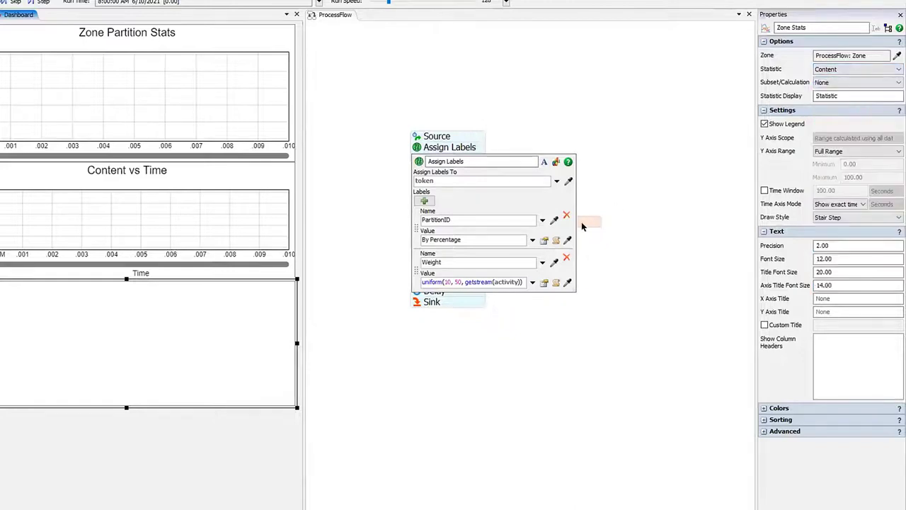
click(583, 226)
click(885, 40)
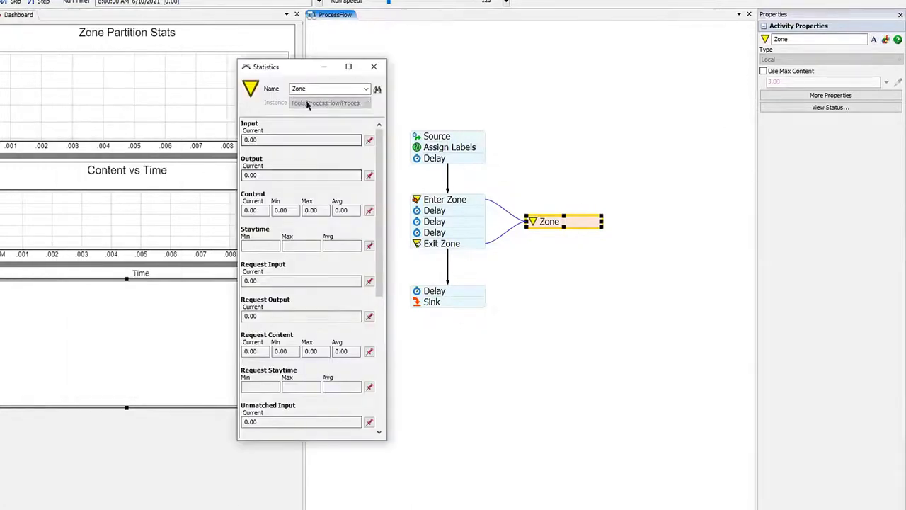
Set the Zone Stats chart's statistic to Subset Content for the Heavy Tokens subset.
click(178, 312)
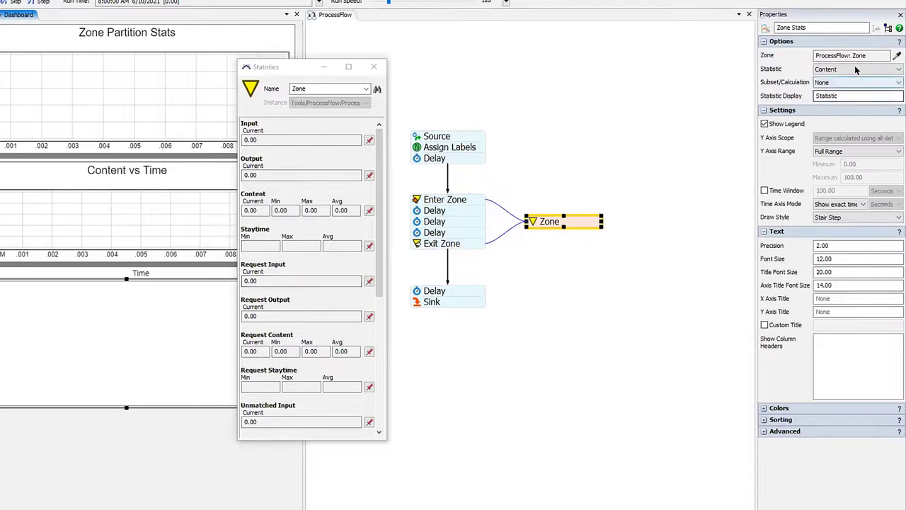
click(855, 70)
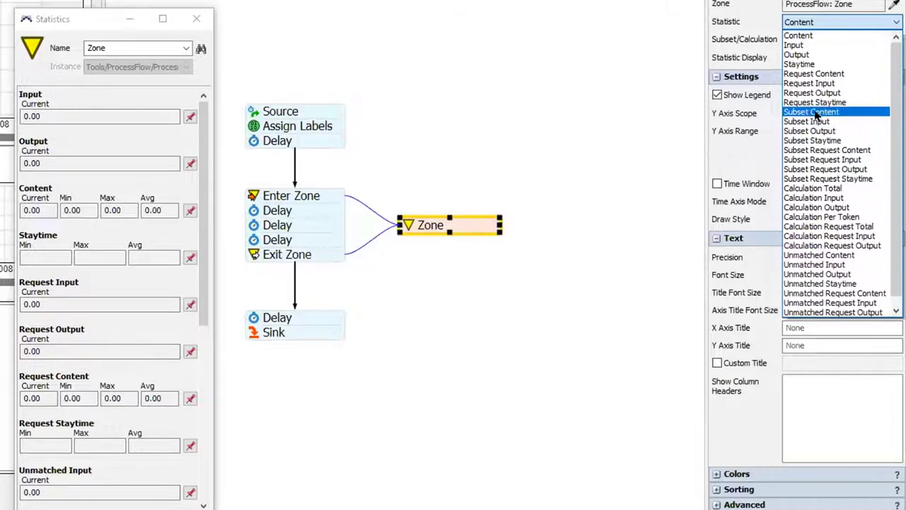
click(838, 113)
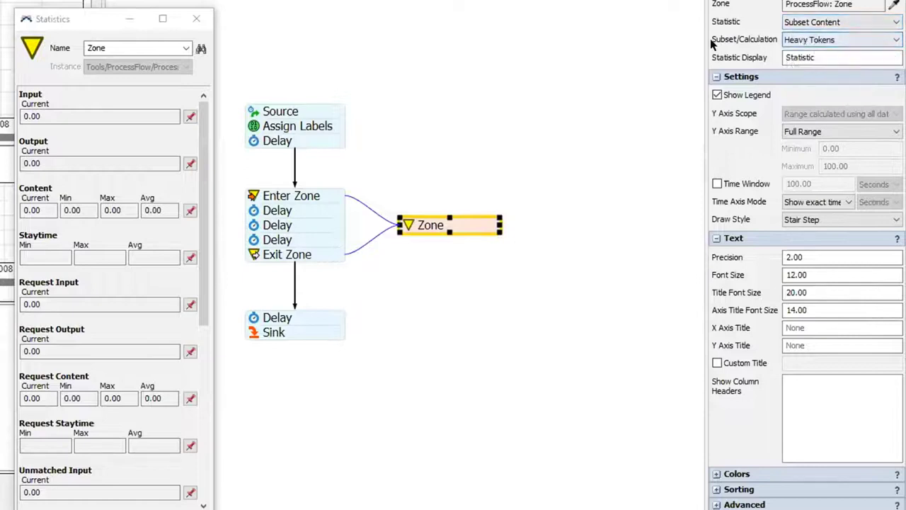
click(839, 40)
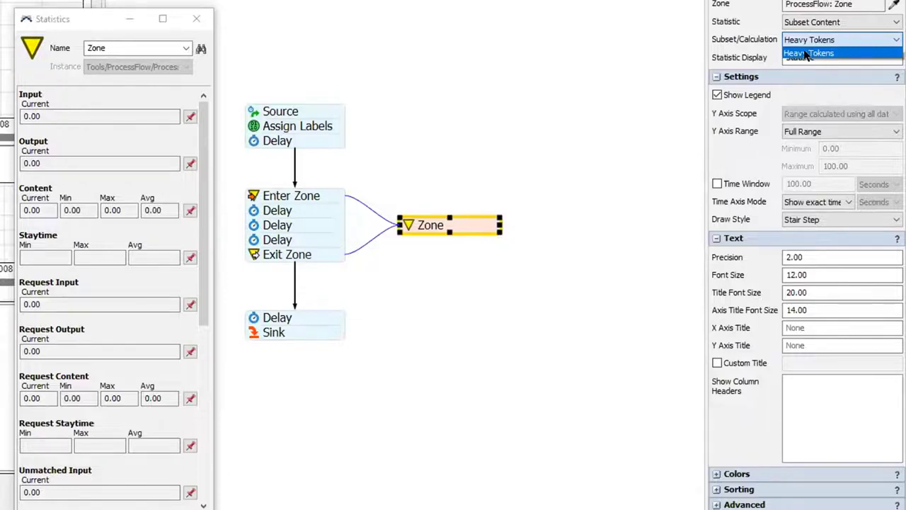
click(807, 54)
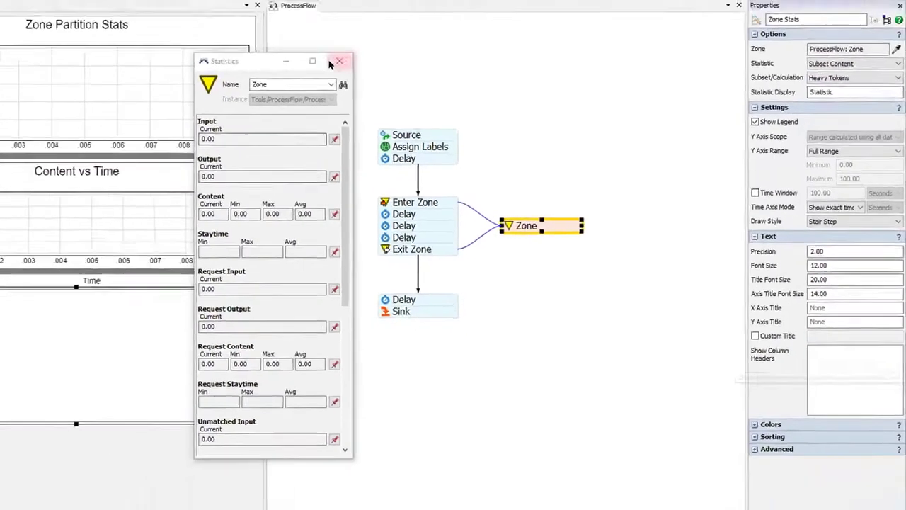
Close the Zone's statistics window, and reset and run the model to plot all three dashboard charts.
click(198, 19)
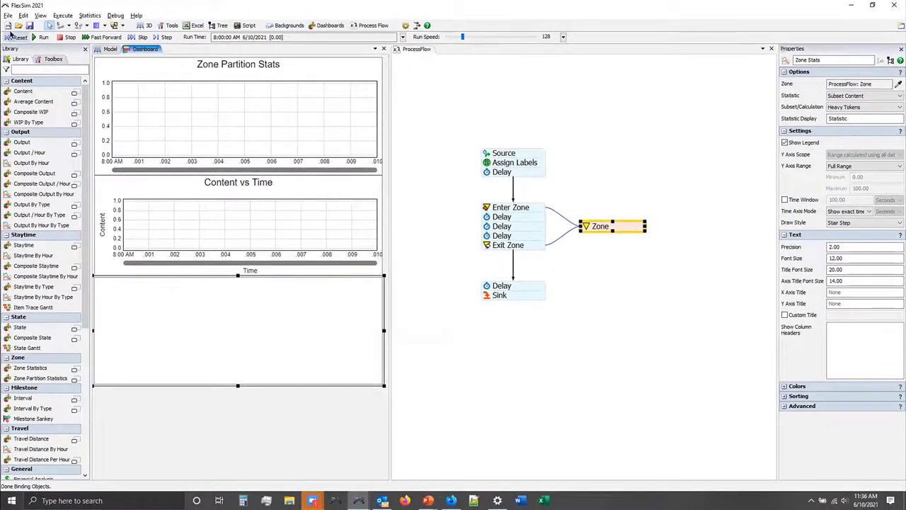
click(15, 37)
click(41, 37)
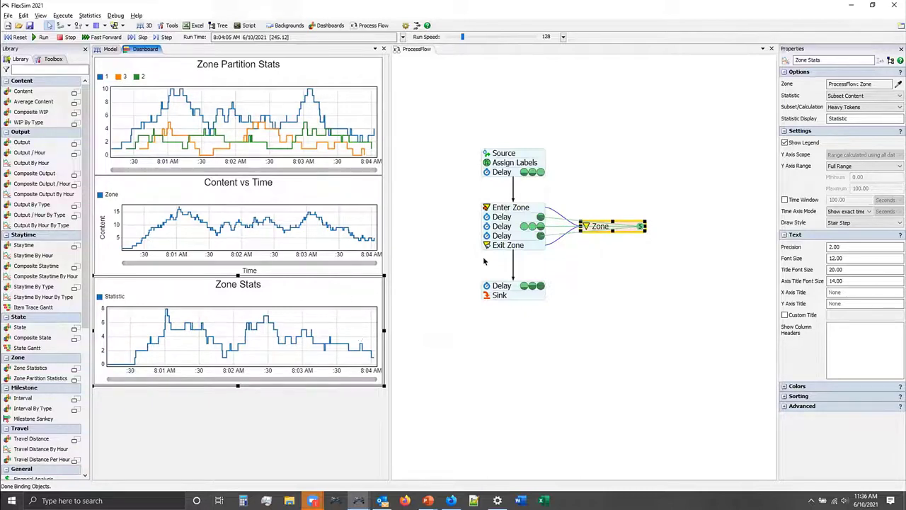
Open the Zone's full properties, move the window clear of the charts, and examine the Heavy Tokens subset's selection criteria.
click(585, 225)
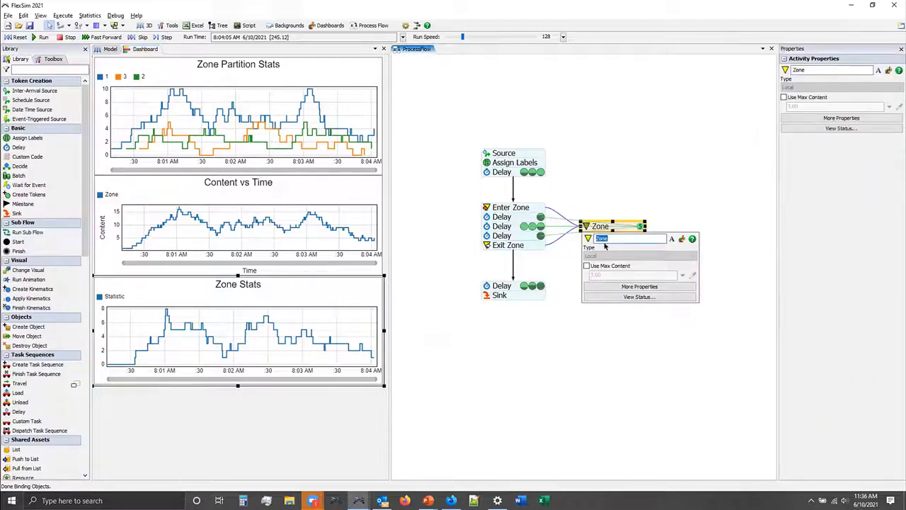
click(639, 286)
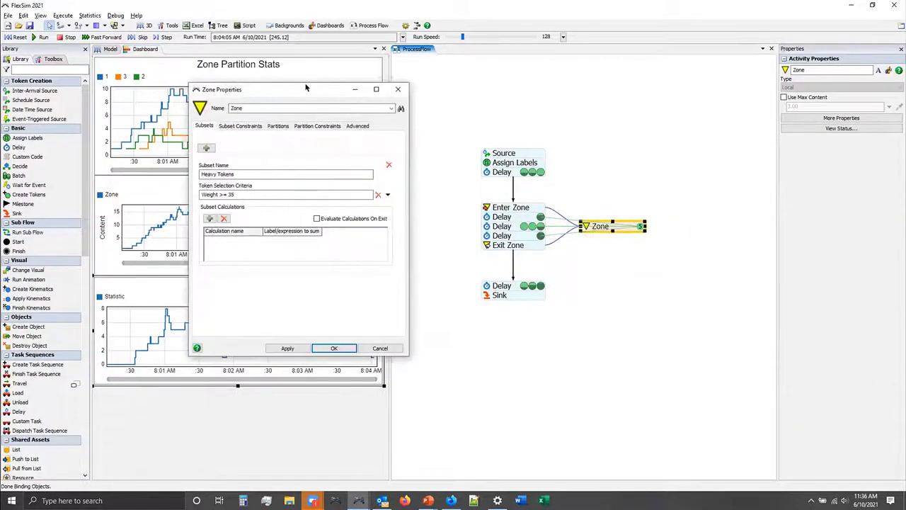
drag(307, 88, 633, 124)
click(577, 231)
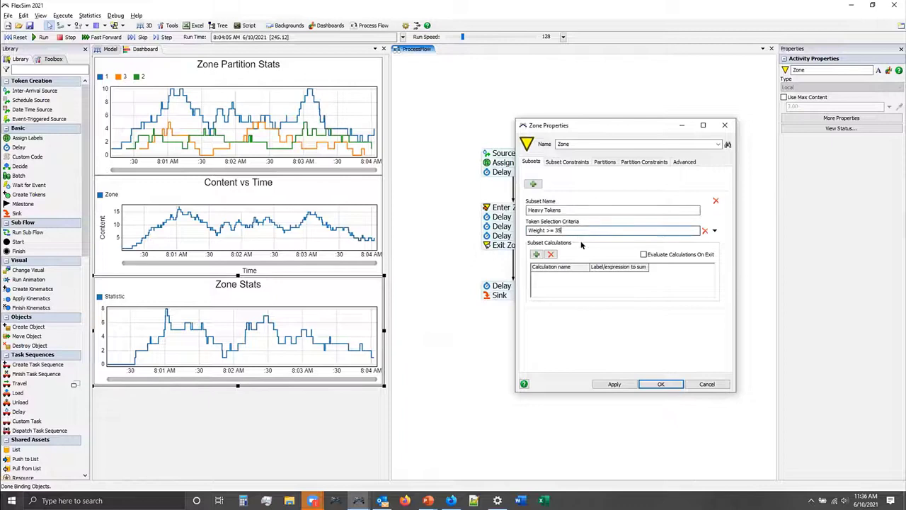
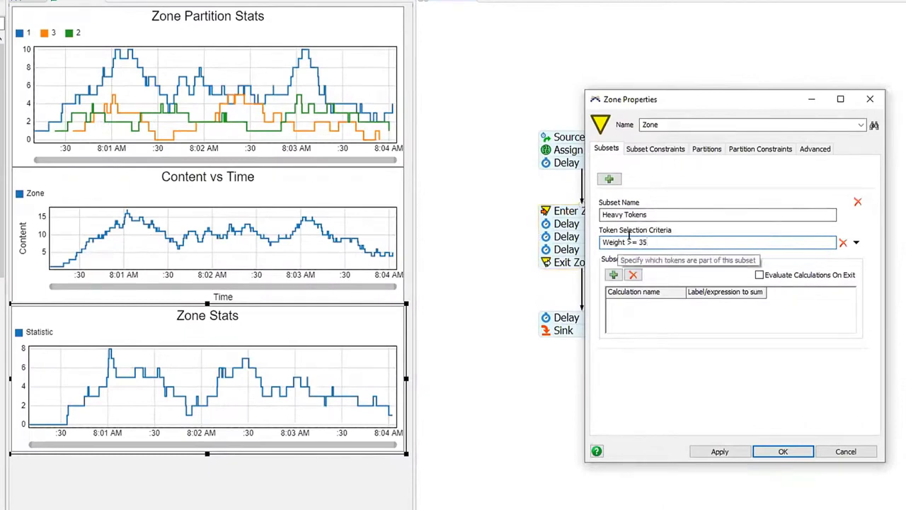
Add a second subset to the Zone and name it "Partition 1 or Partition 3".
click(610, 180)
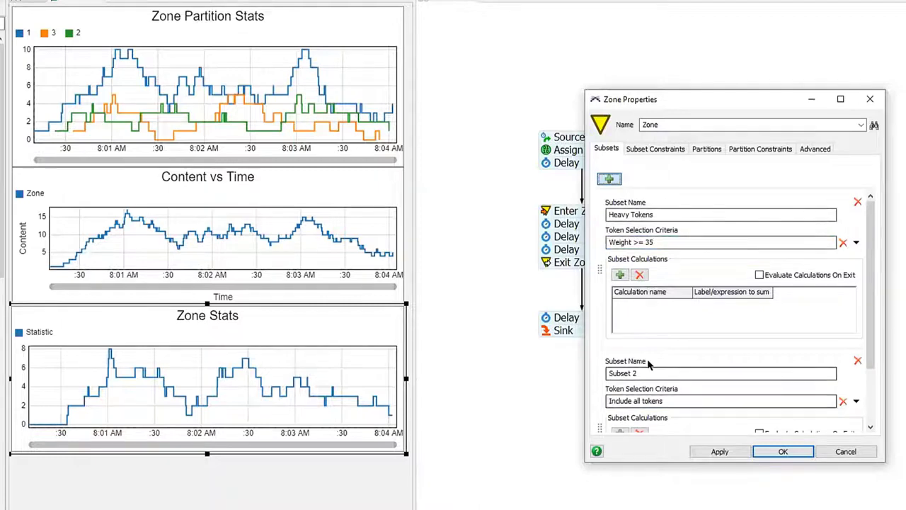
drag(649, 371, 512, 366)
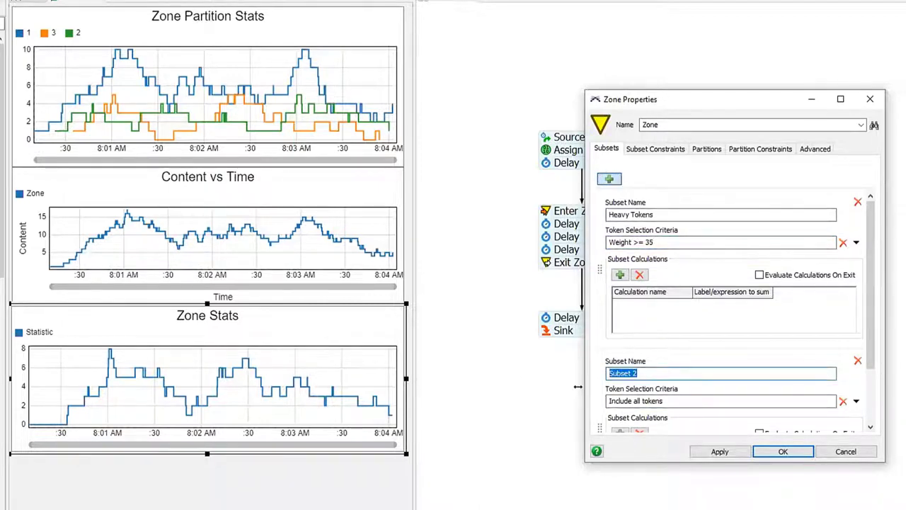
text(Part)
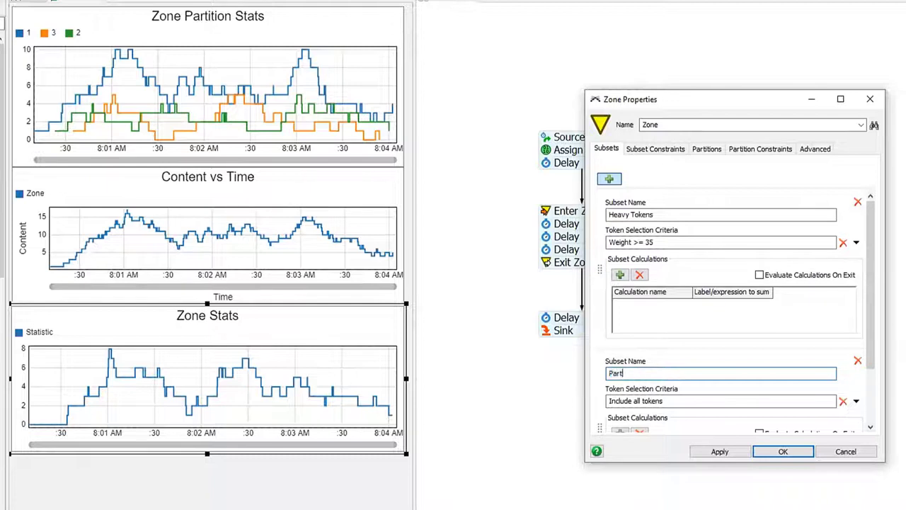
text(ition 1 OR)
key(BackSpace)
key(BackSpace)
key(BackSpace)
text(or Partition 3)
Set the new subset's token selection criteria to "PartitionID = 1 OR PartitionID = 3".
click(676, 400)
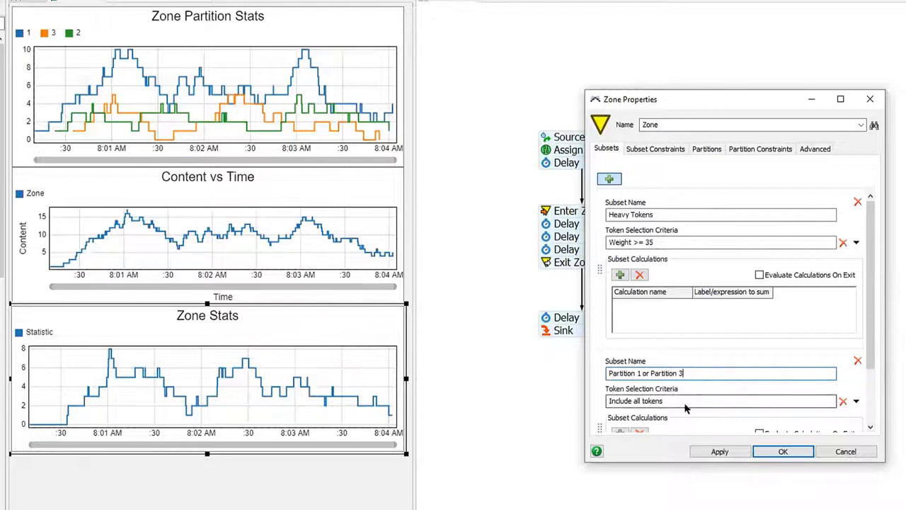
drag(673, 398, 482, 350)
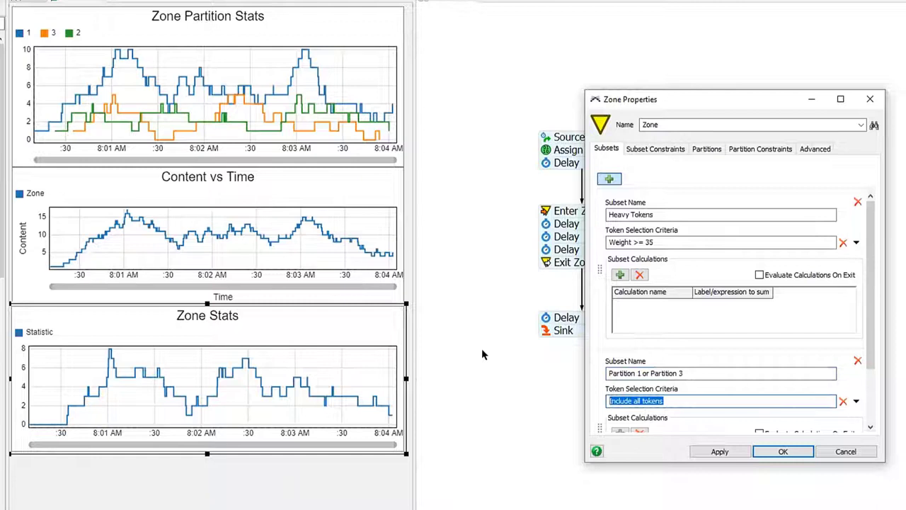
text(PartitionID)
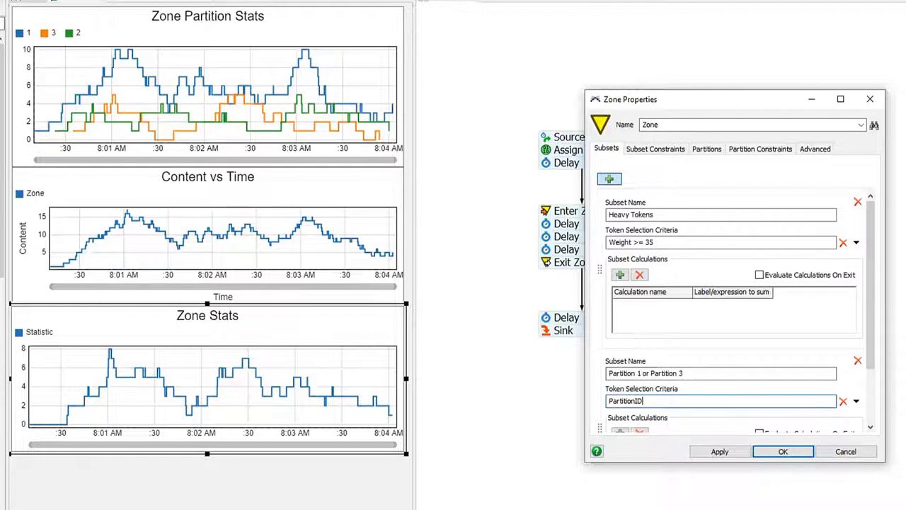
text( = 1 OR PartitionID = 3)
double_click(623, 401)
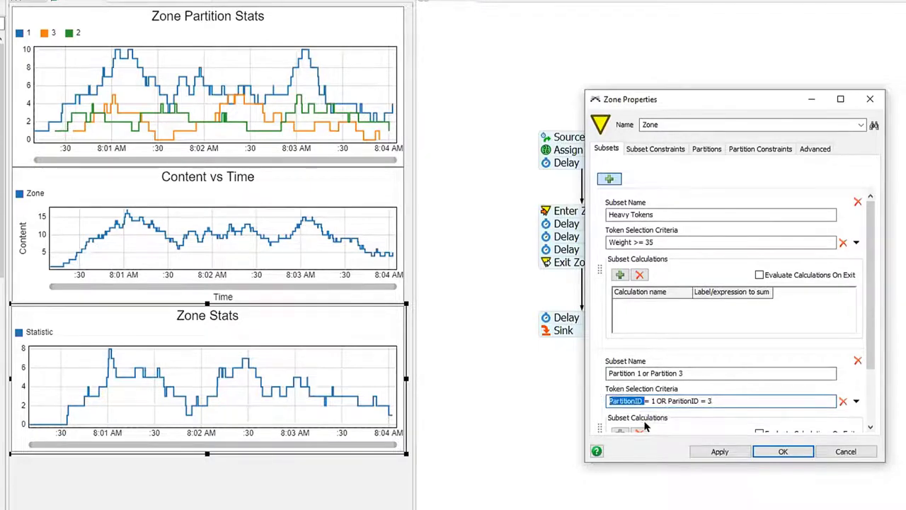
key(ctrl+c)
double_click(685, 401)
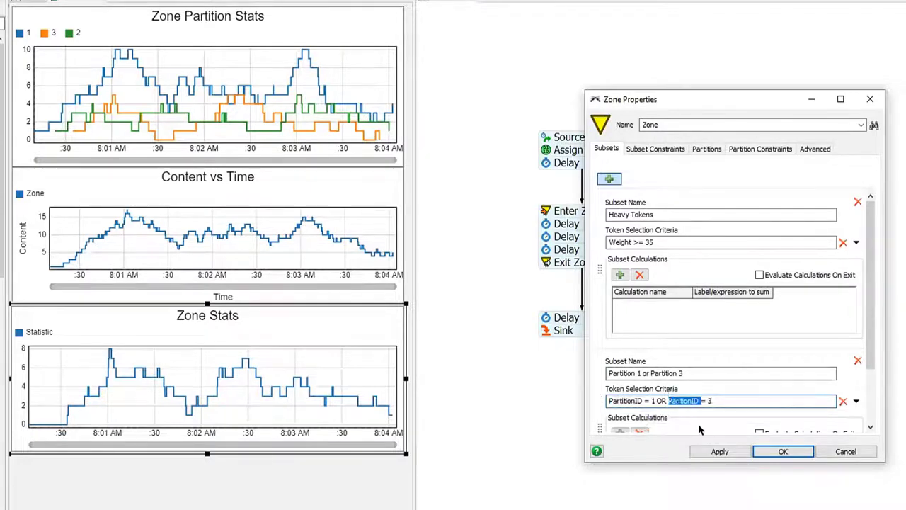
key(ctrl+v)
click(720, 399)
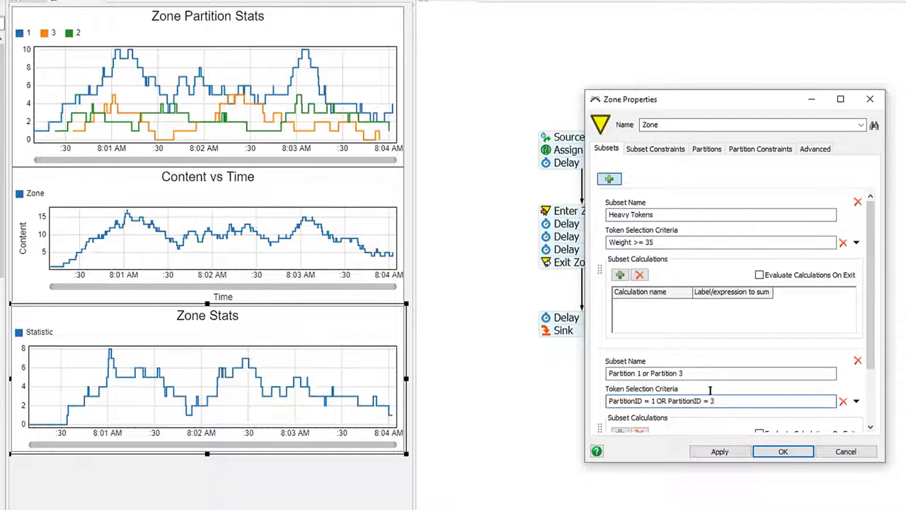
Examine the two PartitionID conditions and the OR operator in the second subset's selection criteria.
double_click(610, 400)
key(shift+Right)
key(shift+Right)
key(shift+Right)
key(shift+Right)
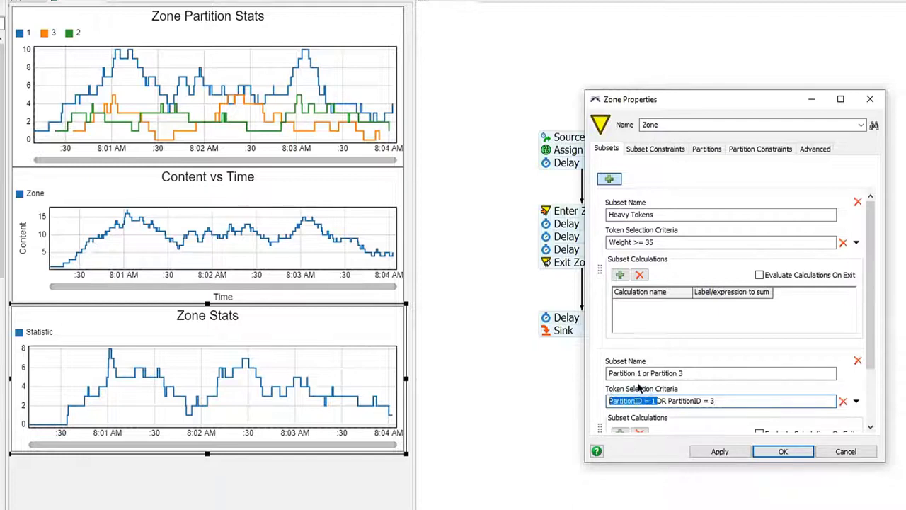
drag(667, 396, 715, 398)
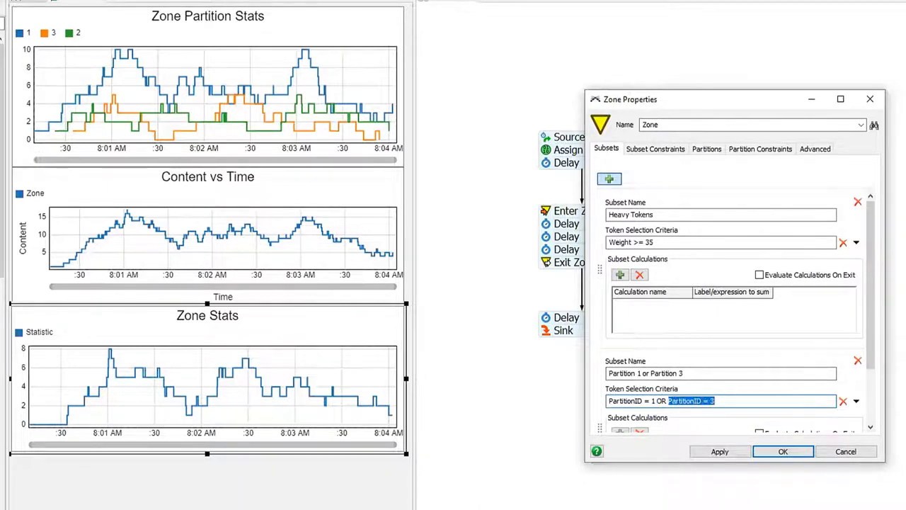
click(714, 400)
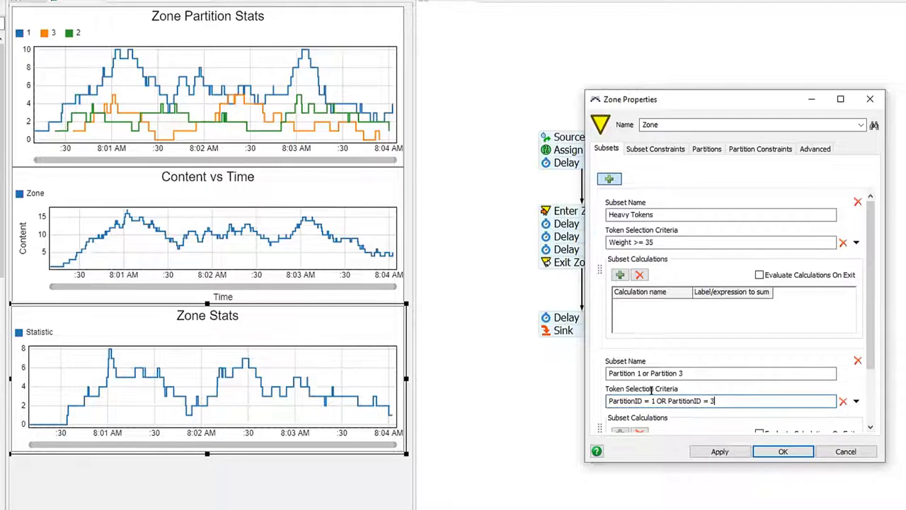
double_click(663, 401)
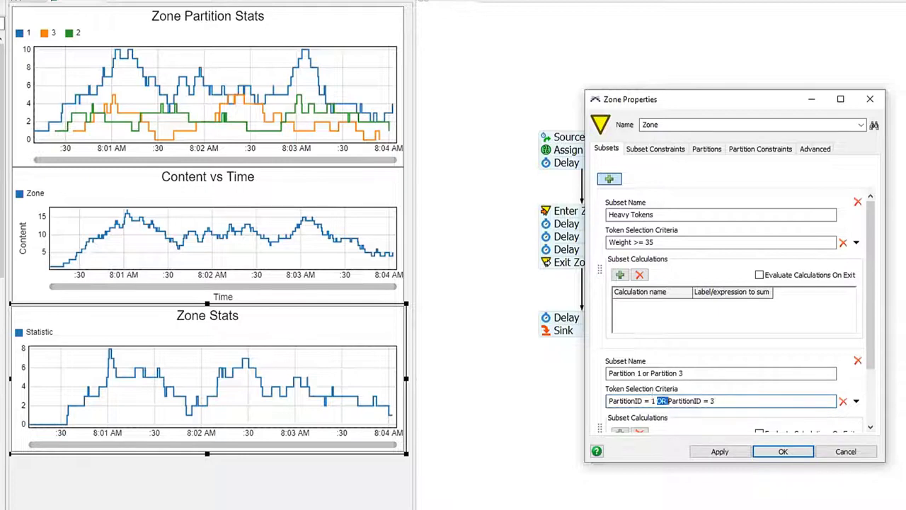
click(720, 400)
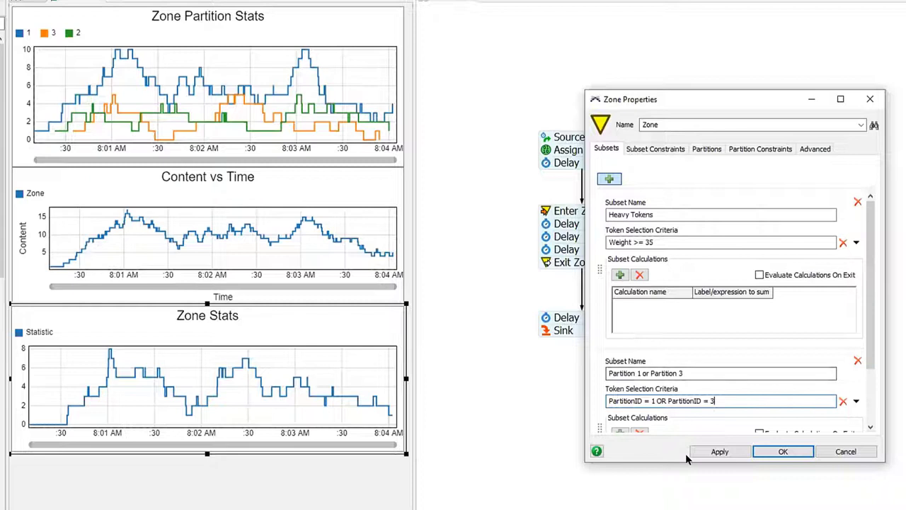
Try AND in place of OR between the two PartitionID conditions of the second subset.
click(666, 401)
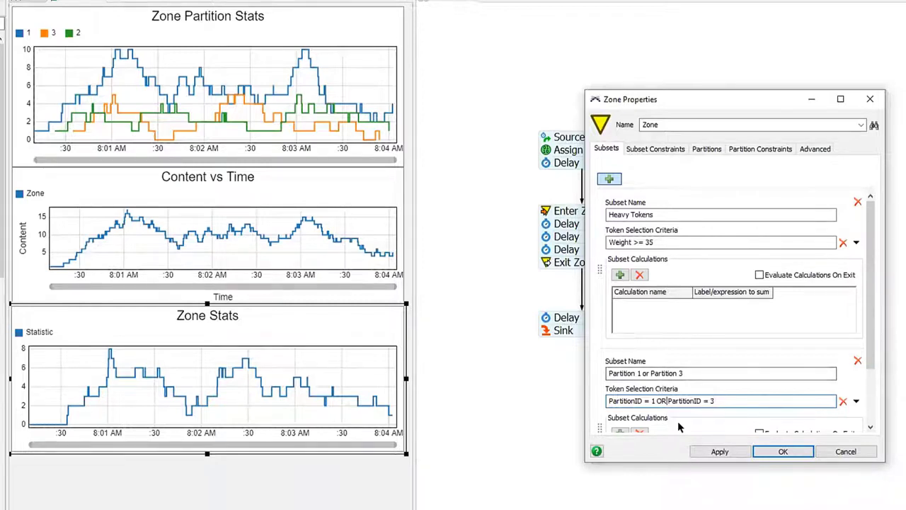
key(BackSpace)
key(BackSpace)
key(BackSpace)
text(AND)
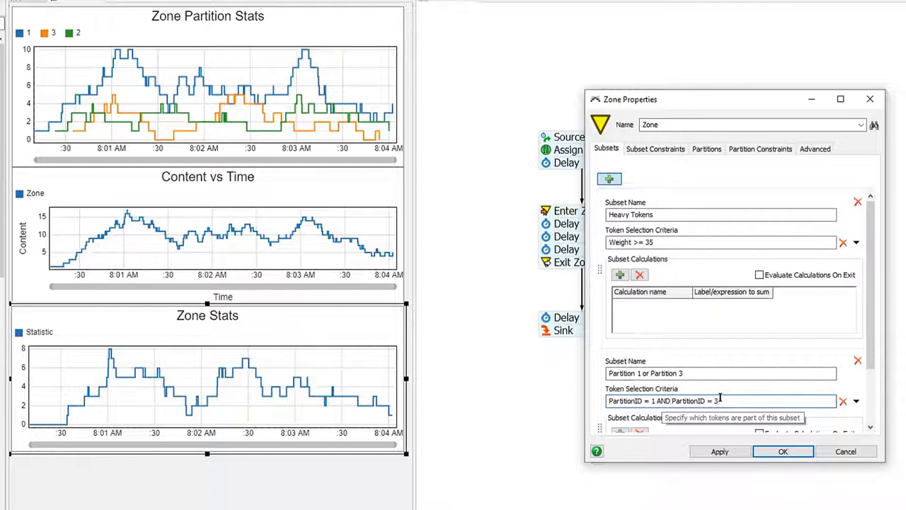
Set the operator between the two PartitionID conditions to OR and accept the Zone's properties.
double_click(663, 401)
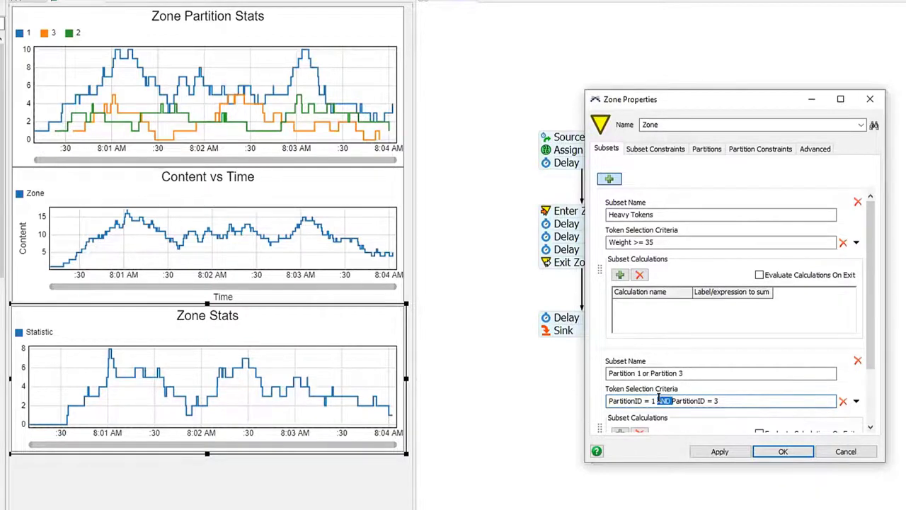
text(OR)
click(783, 451)
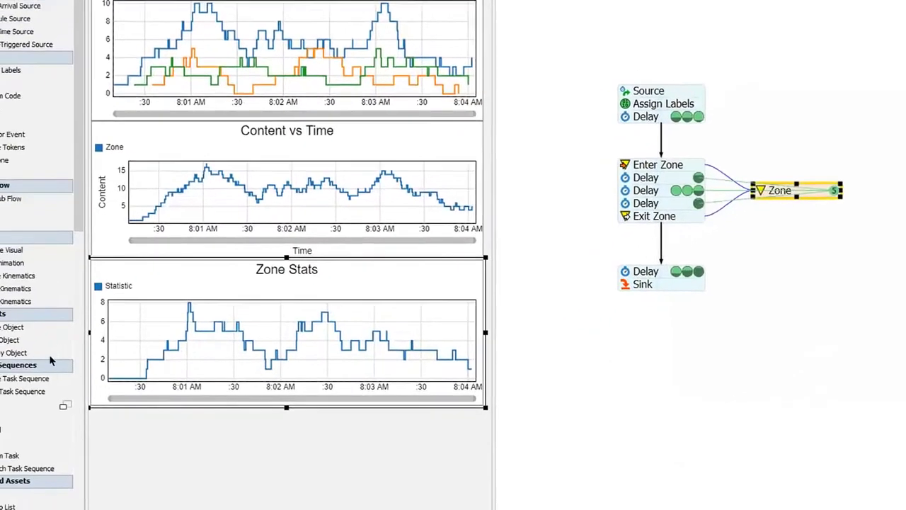
Add a Zone Statistics line chart beneath the Zone Stats chart and resize it to the other charts' width.
click(141, 444)
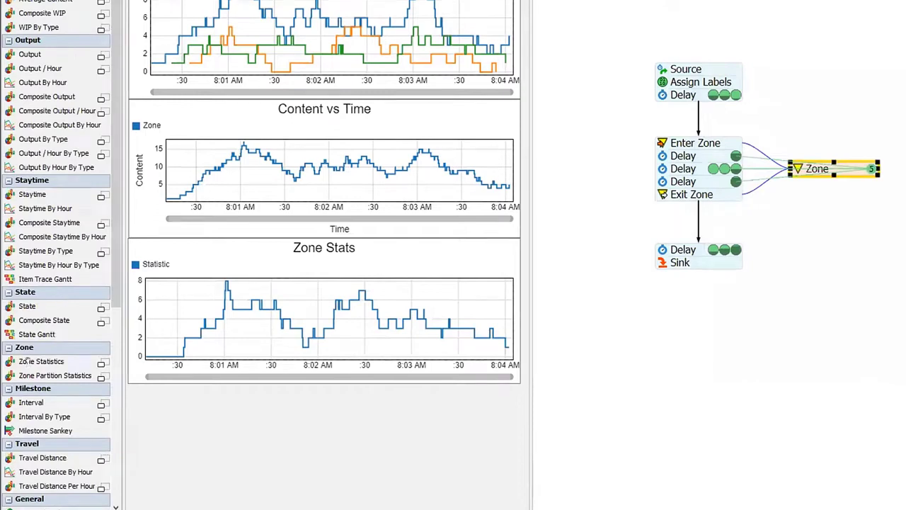
click(27, 359)
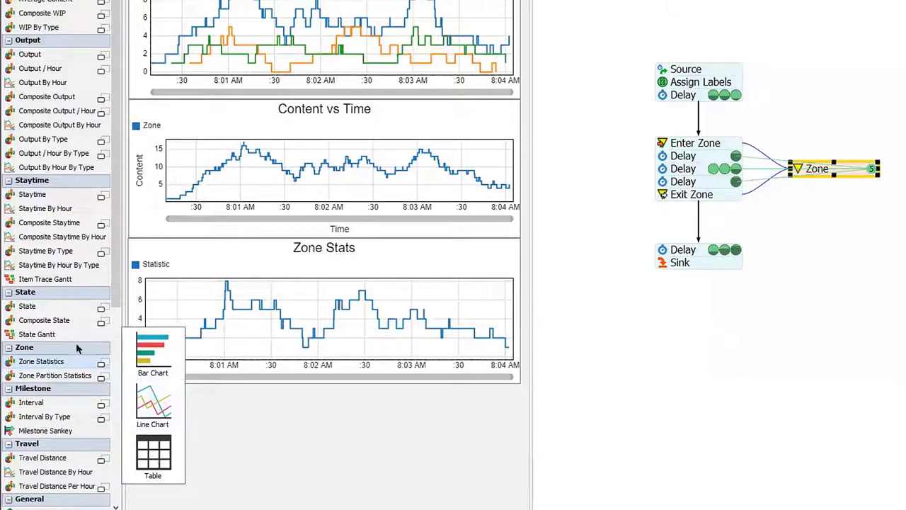
click(153, 405)
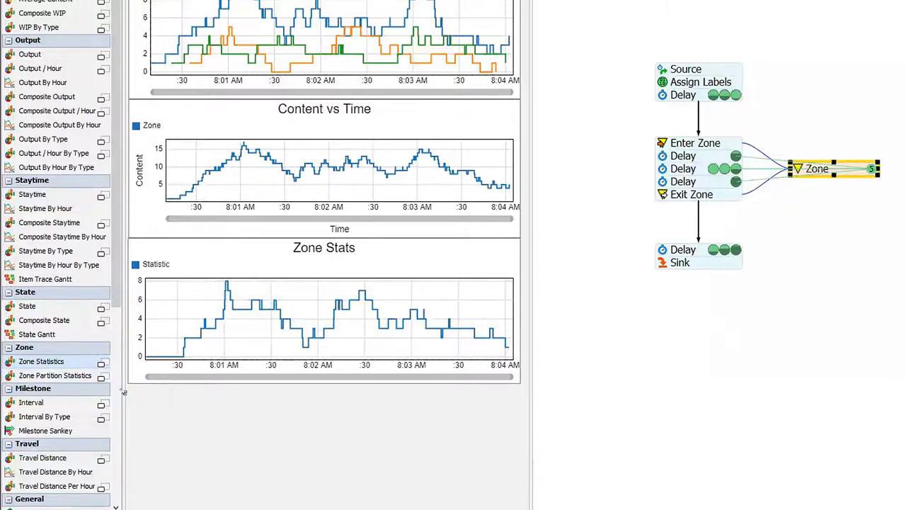
click(123, 392)
click(325, 443)
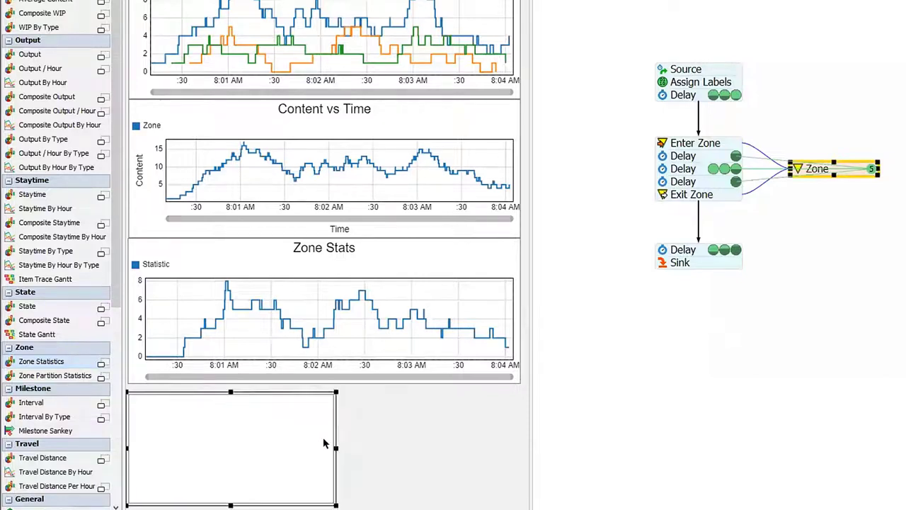
drag(331, 443, 509, 444)
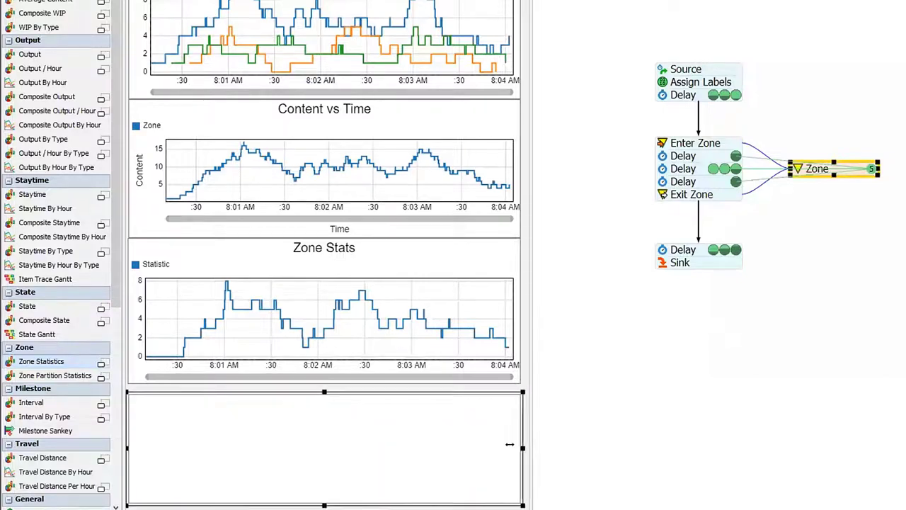
drag(324, 392, 316, 375)
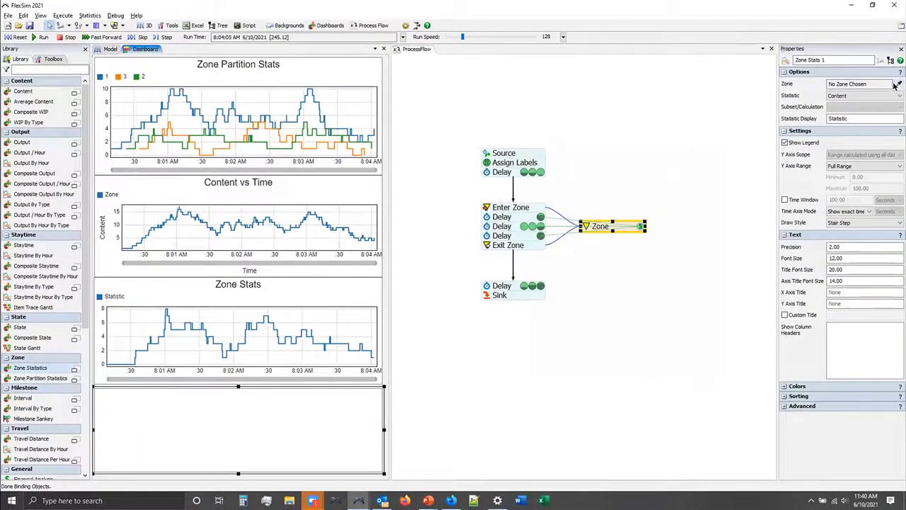
Link the new chart to the Zone and have it plot Subset Content for the "Partition 1 or Partition 3" subset.
click(896, 84)
click(595, 228)
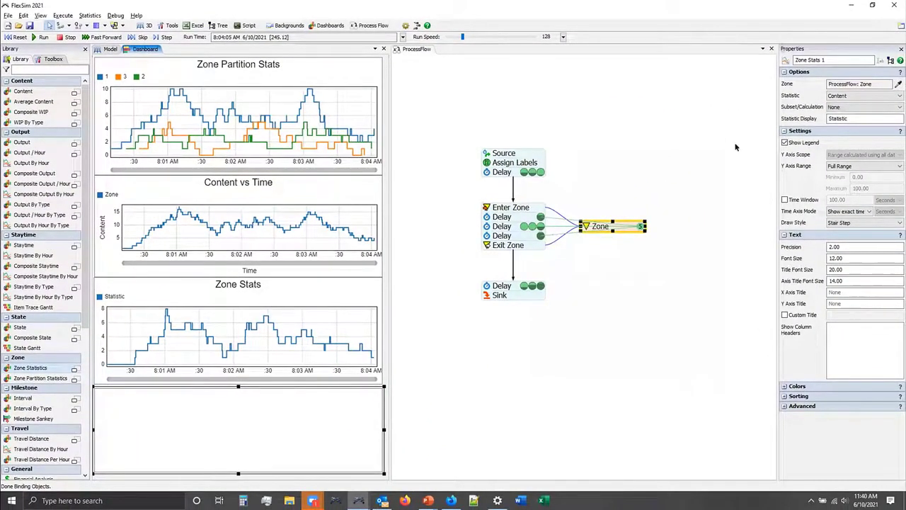
click(893, 95)
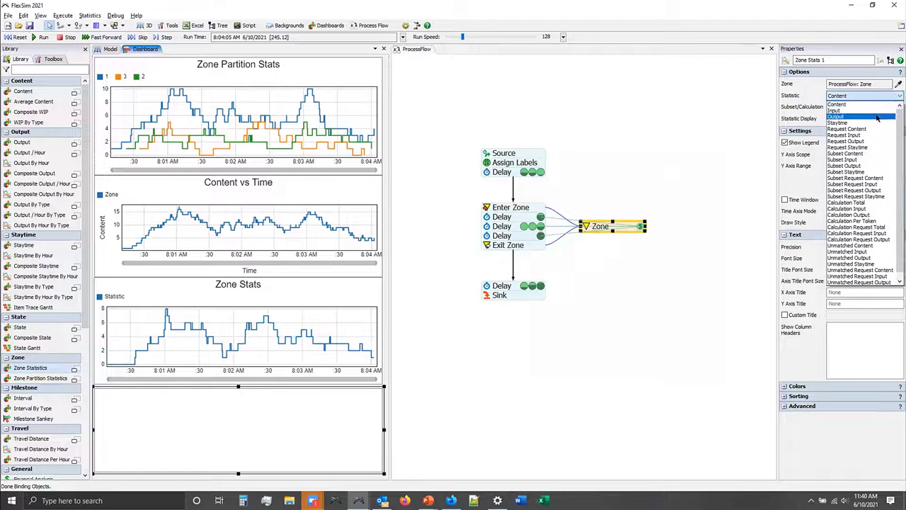
click(865, 152)
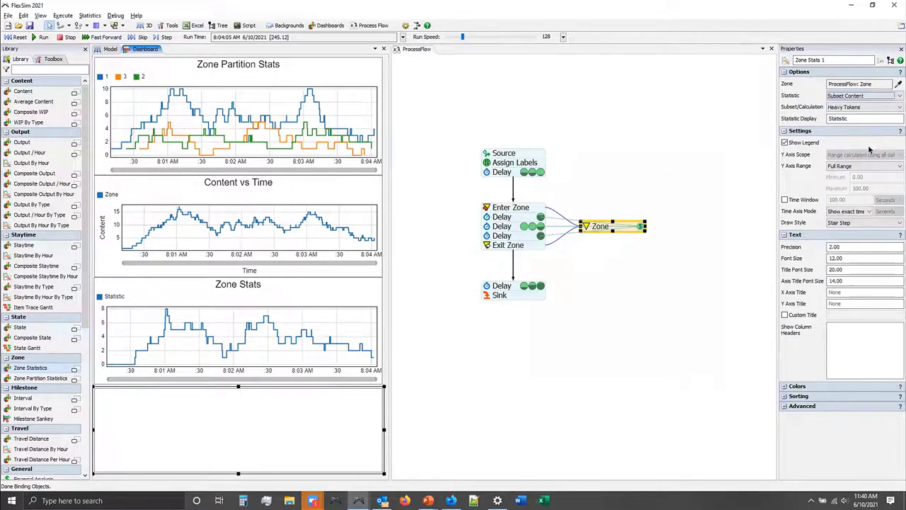
click(864, 107)
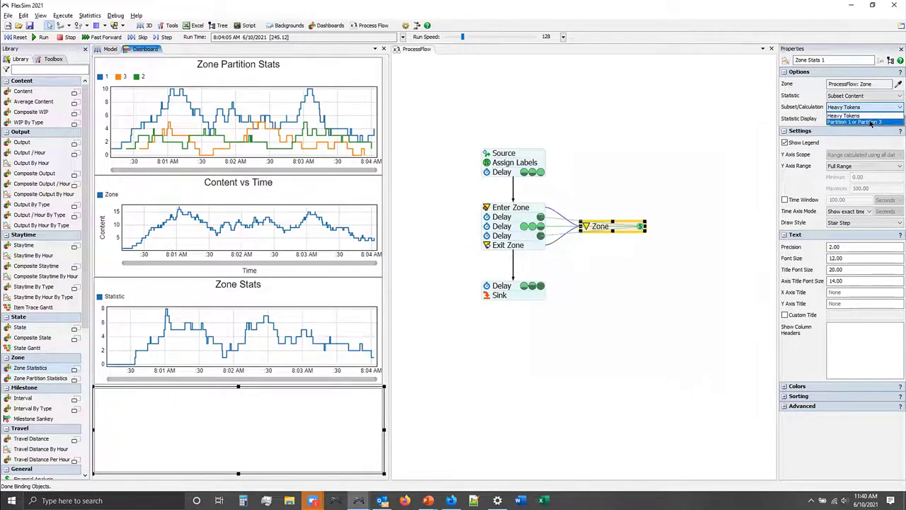
click(871, 122)
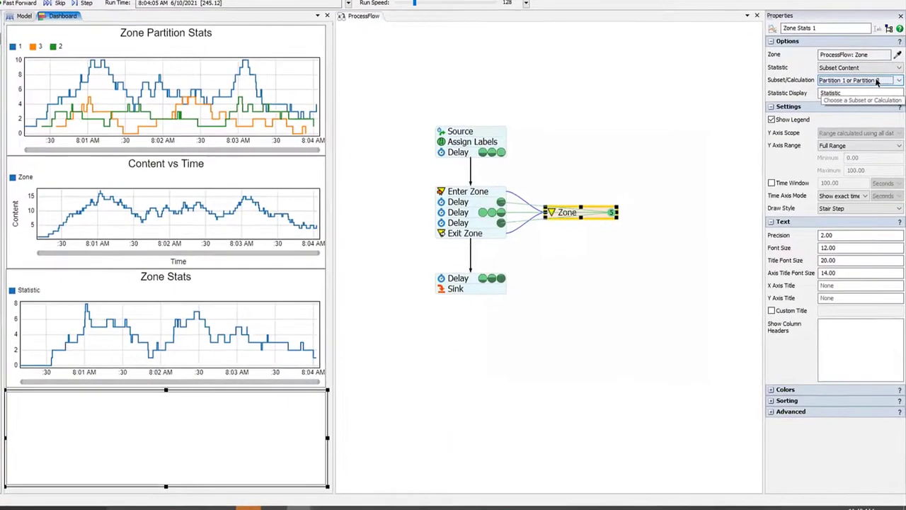
Deselect the Zone, then reset and run the model to plot all four dashboard charts.
click(633, 345)
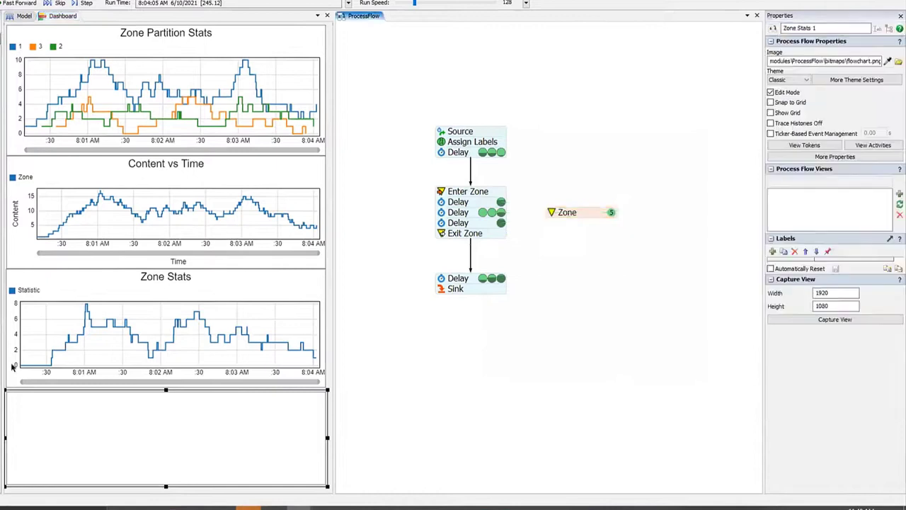
key(ctrl+Left)
key(ctrl+space)
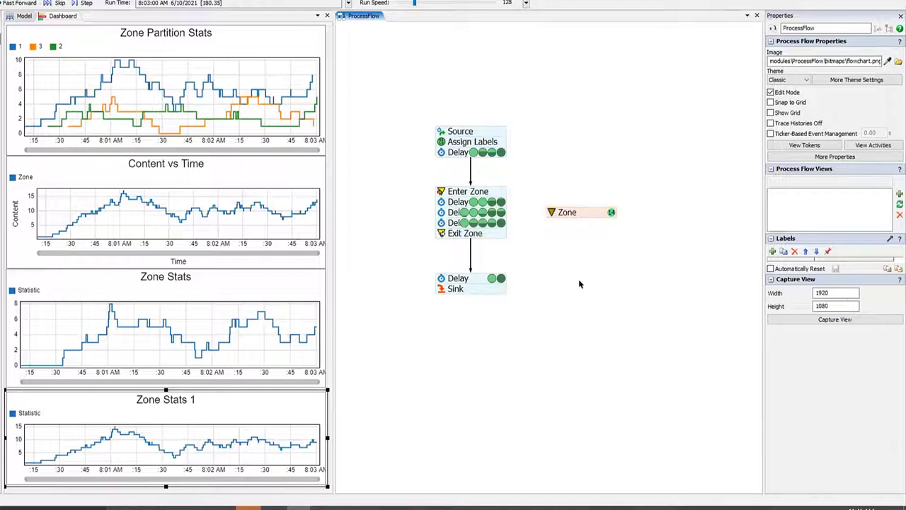
Open the Zone's full properties and move the window off the dashboard charts.
click(550, 214)
click(598, 281)
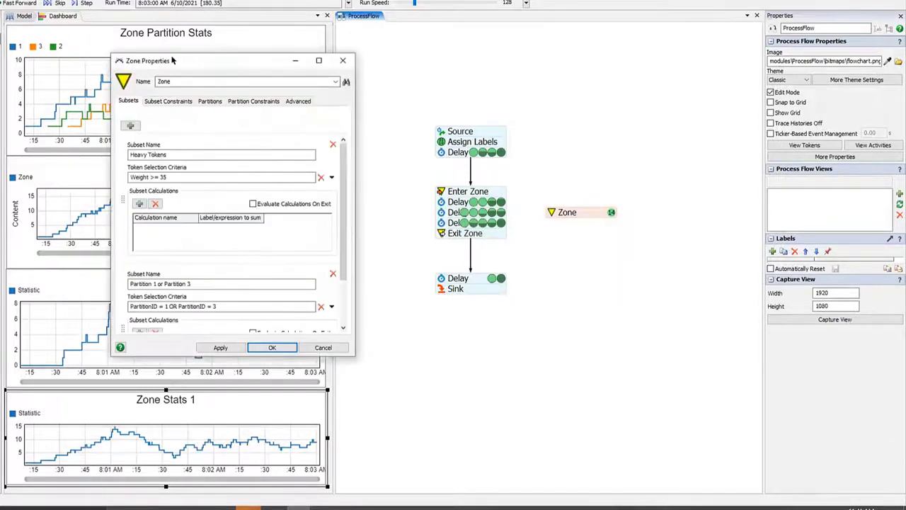
drag(172, 60, 535, 108)
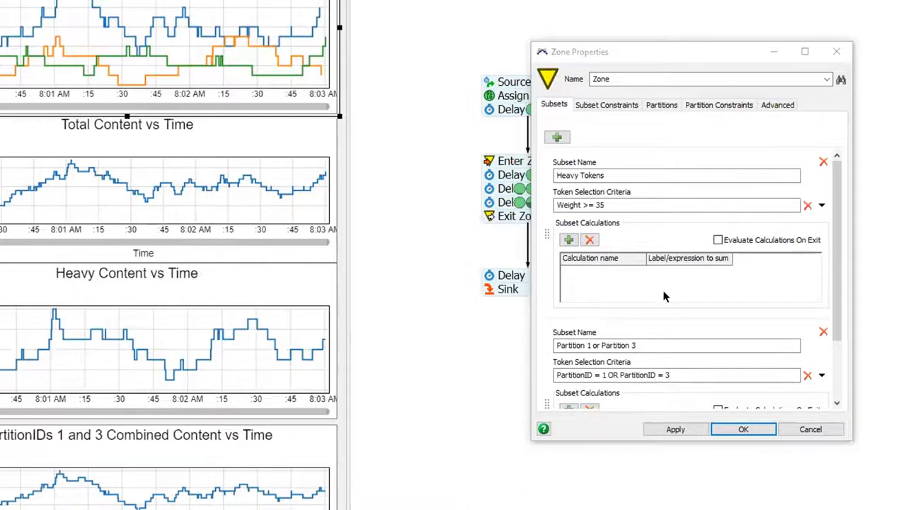
Add a third subset to the Zone and set its token selection criteria to Weight >= 15 AND Weight <= 35.
drag(845, 333, 849, 385)
click(556, 138)
drag(837, 292, 841, 376)
drag(591, 267, 539, 253)
drag(624, 297, 467, 261)
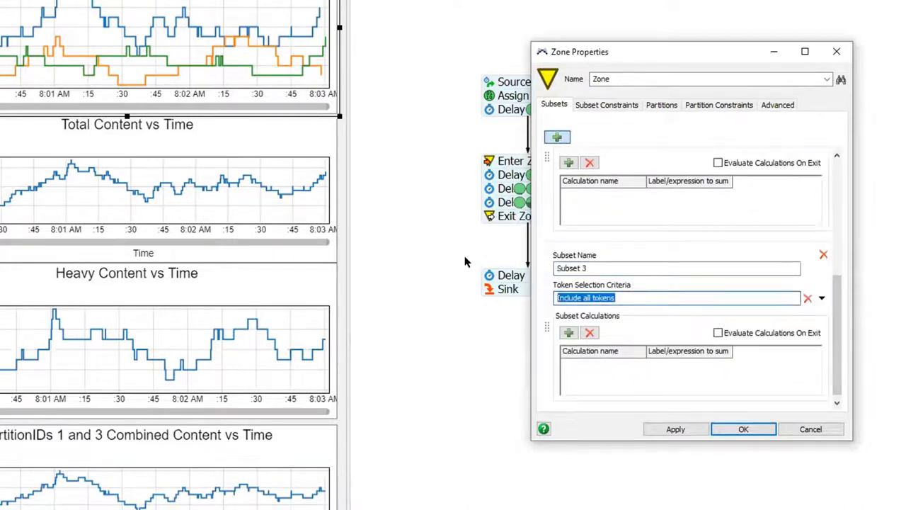
text(Weight )
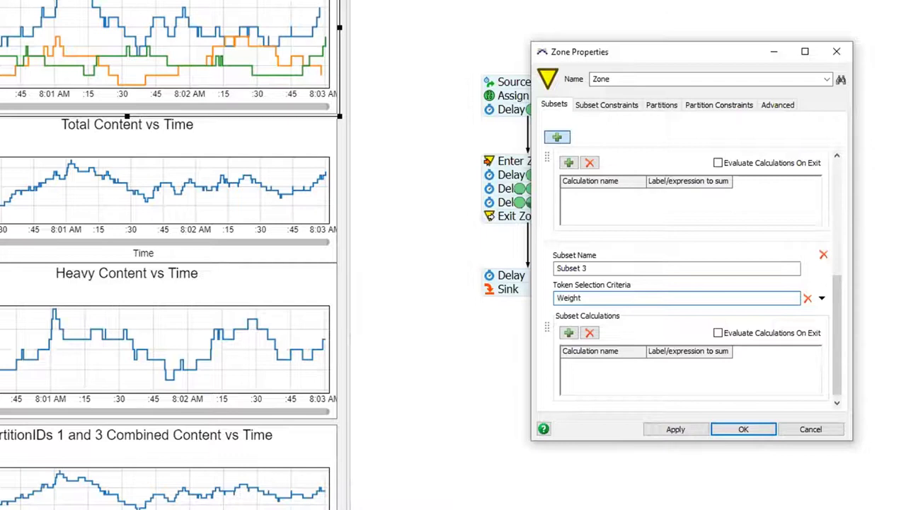
text(>= 15 AND Weight <= 35)
Enclose the third subset's weight range in parentheses and append AND ParititonID = 2 to its criteria.
text())
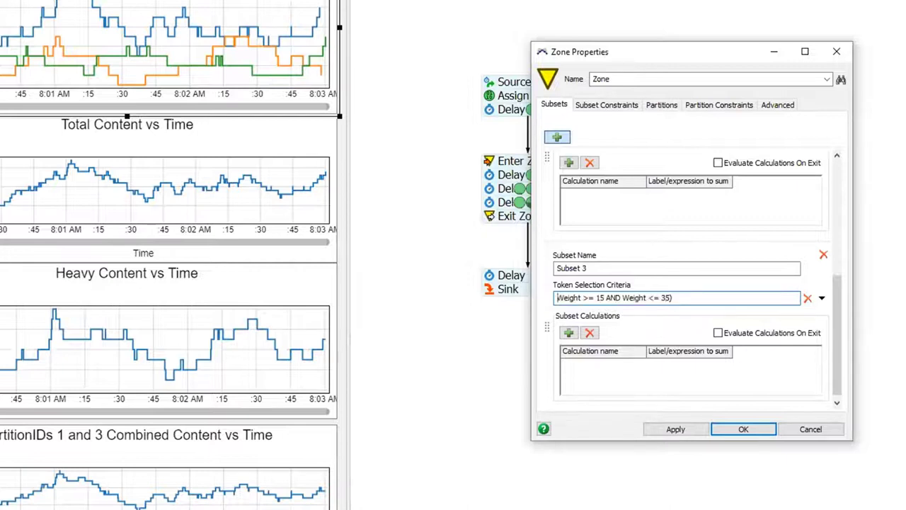
text(()
key(Right)
key(Right)
key(Right)
key(Right)
key(Right)
key(Right)
key(Right)
key(Right)
key(Right)
key(Right)
key(Right)
key(Right)
key(Right)
key(Right)
key(Right)
key(Right)
key(Right)
key(Right)
text(ANd)
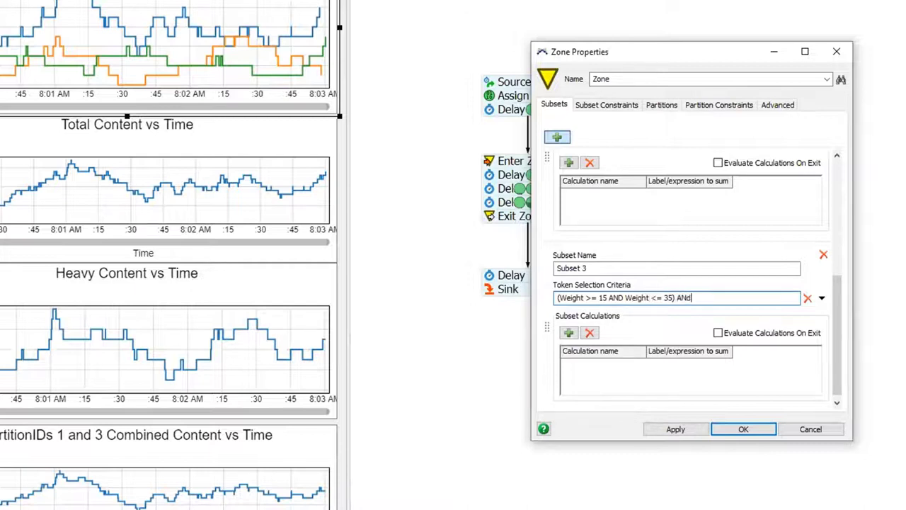
key(BackSpace)
key(BackSpace)
key(BackSpace)
text(ND ParititonID = 2)
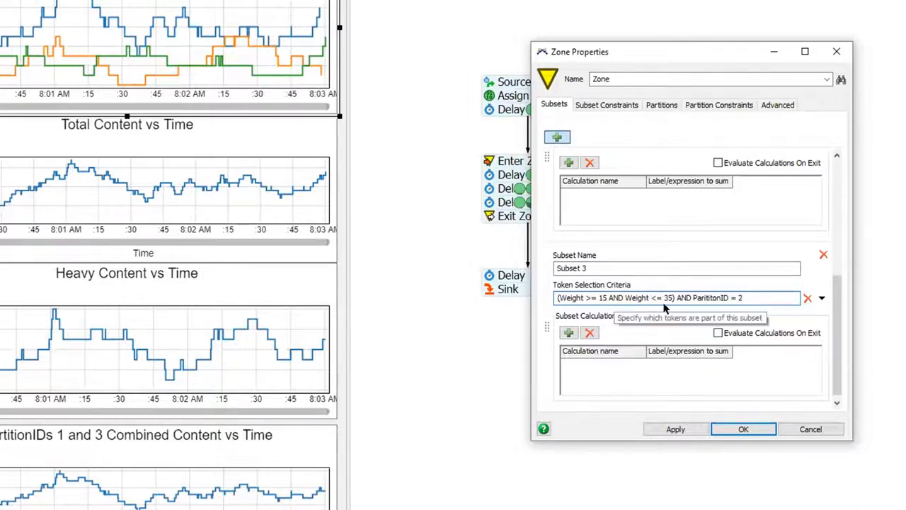
drag(676, 297, 554, 285)
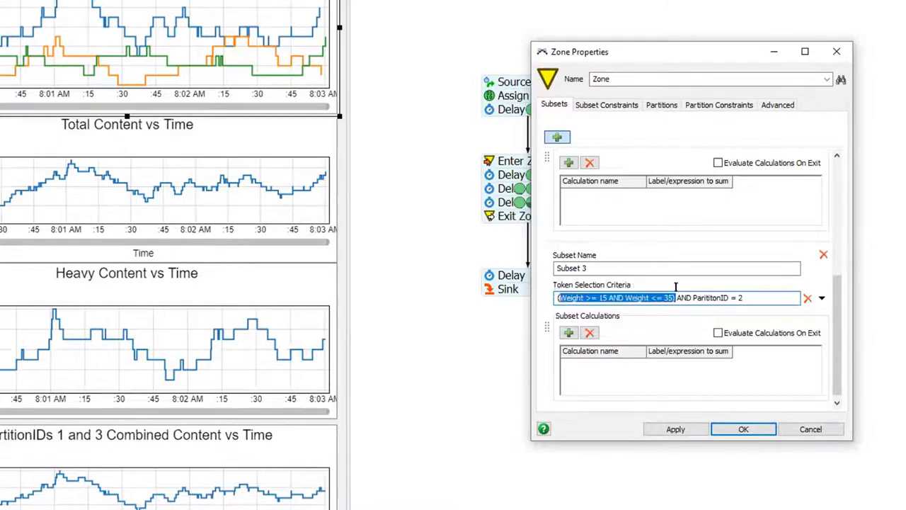
drag(705, 298, 745, 282)
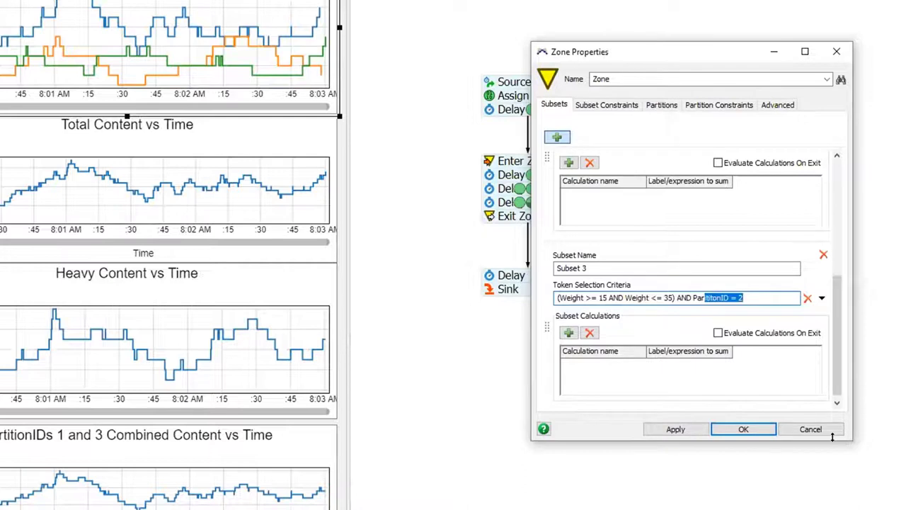
click(755, 295)
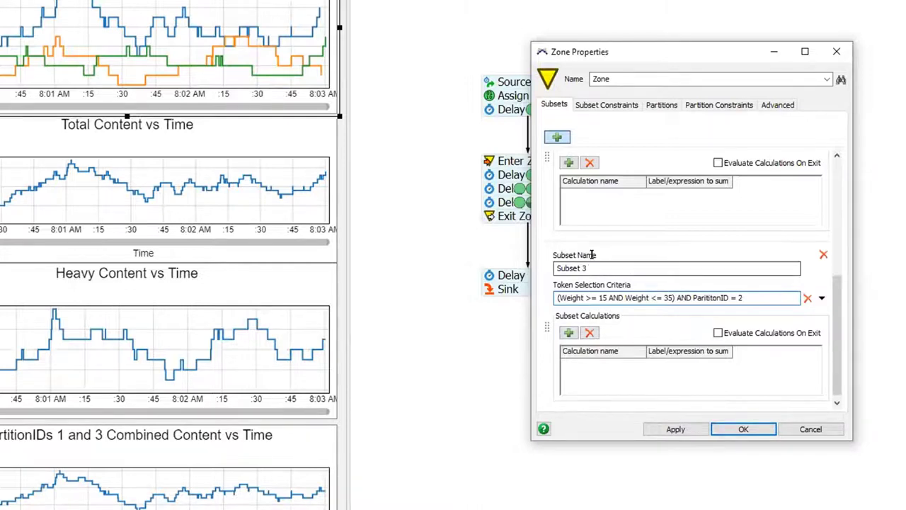
Name the third subset "Partition 2 things that weight between 15 and 35 pounds" and accept the Zone properties.
key(shift+Tab)
text(Patrit)
key(BackSpace)
key(BackSpace)
key(BackSpace)
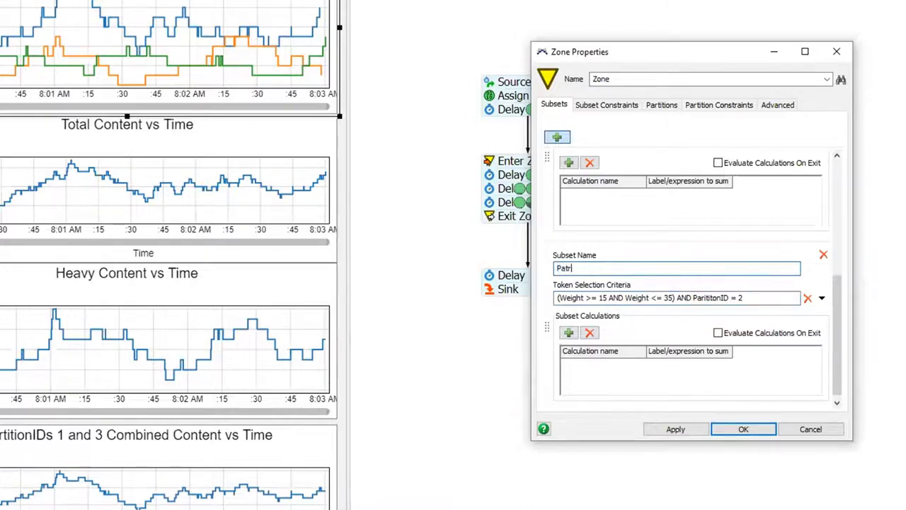
text(ition 2 things that weig)
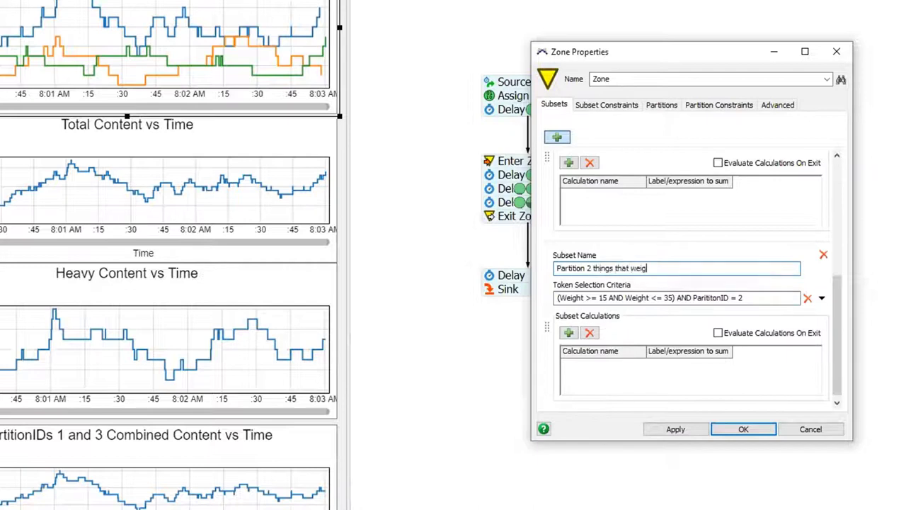
text(ht between 15 and 35 pounds)
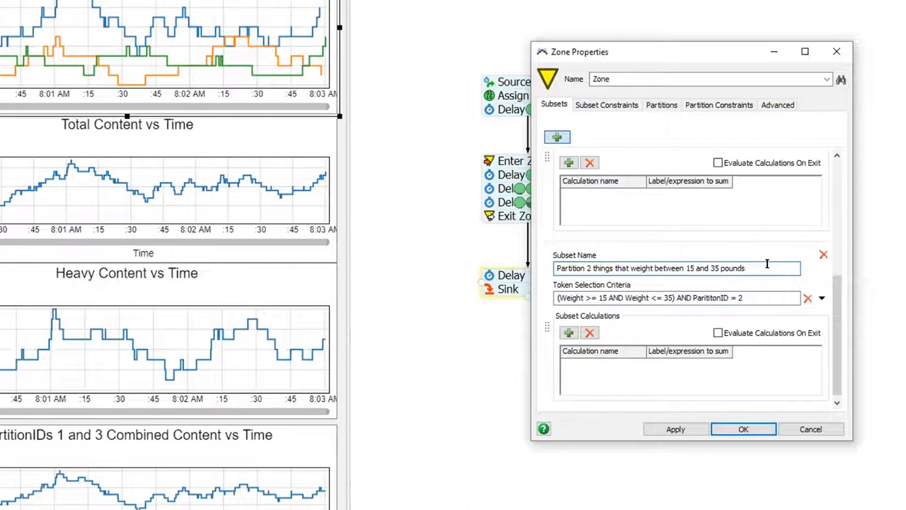
drag(765, 261, 503, 265)
mouse_move(755, 296)
mouse_down()
mouse_move(588, 283)
mouse_move(745, 298)
mouse_up()
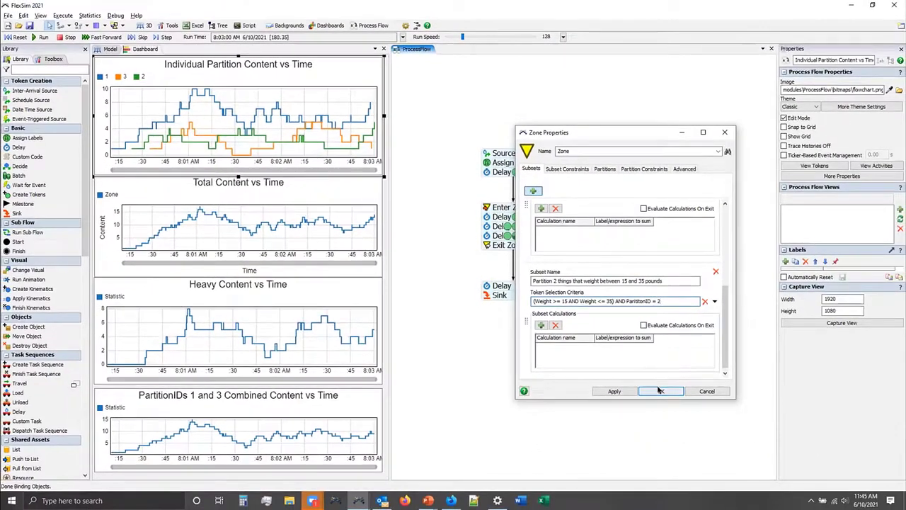
click(659, 390)
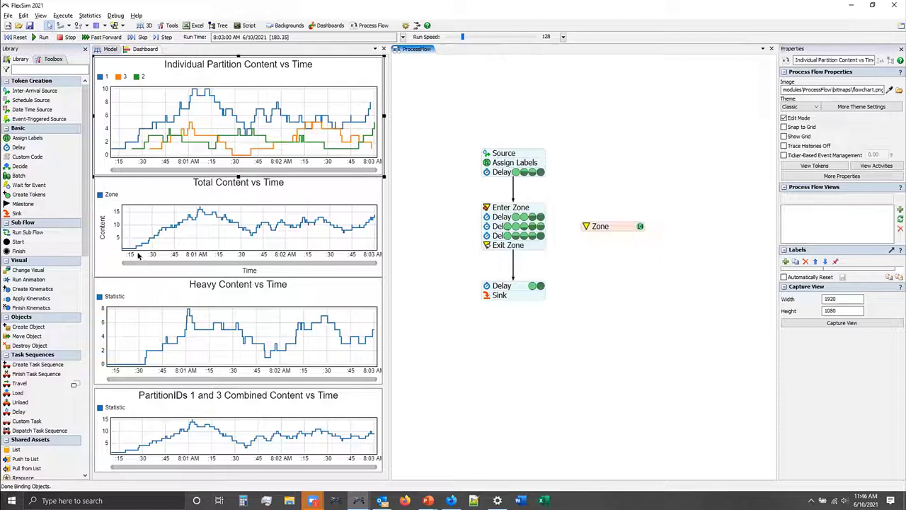
Reset the model and add a second, blank dashboard.
click(17, 37)
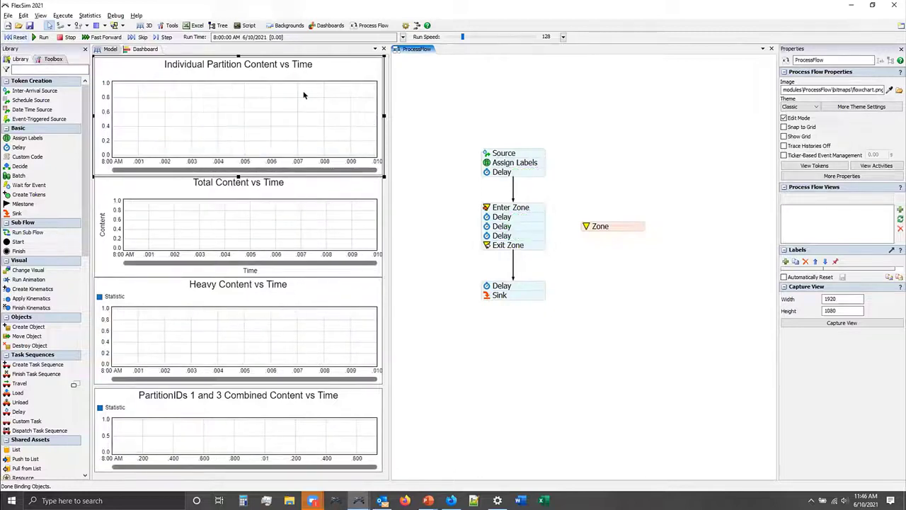
click(328, 27)
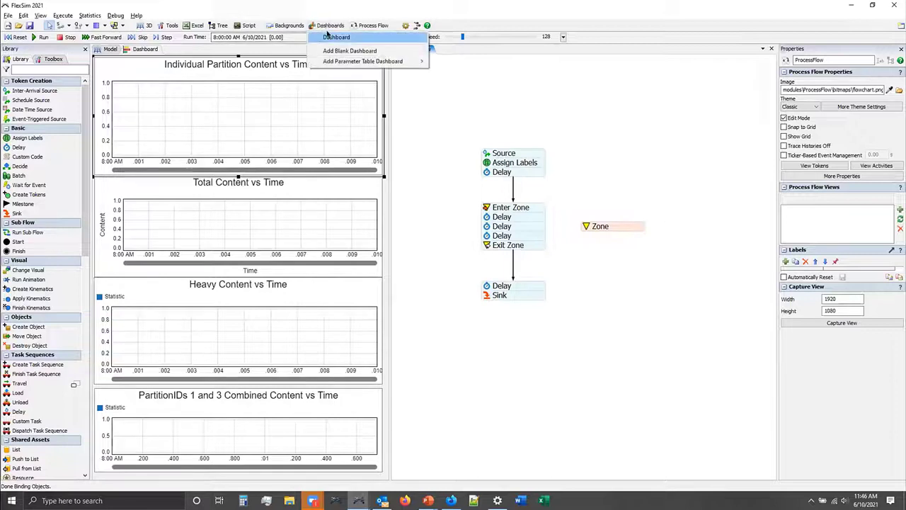
click(335, 37)
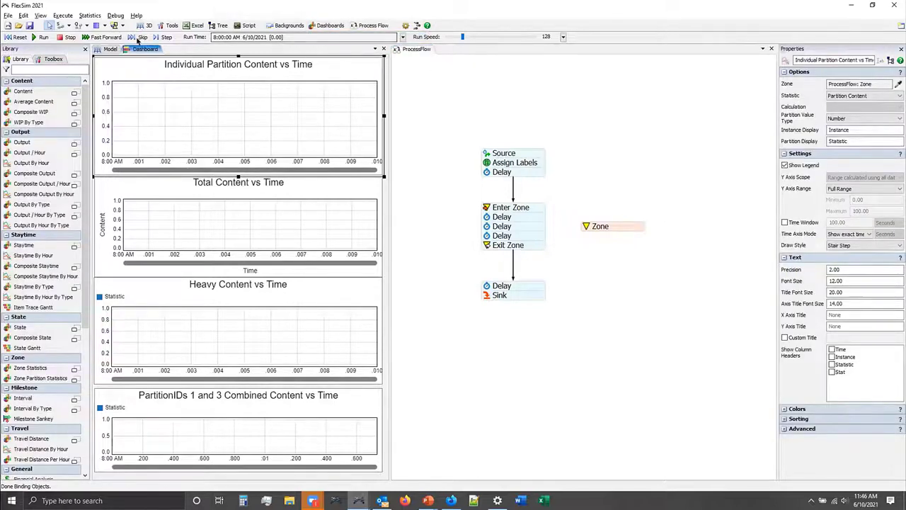
click(327, 26)
click(347, 56)
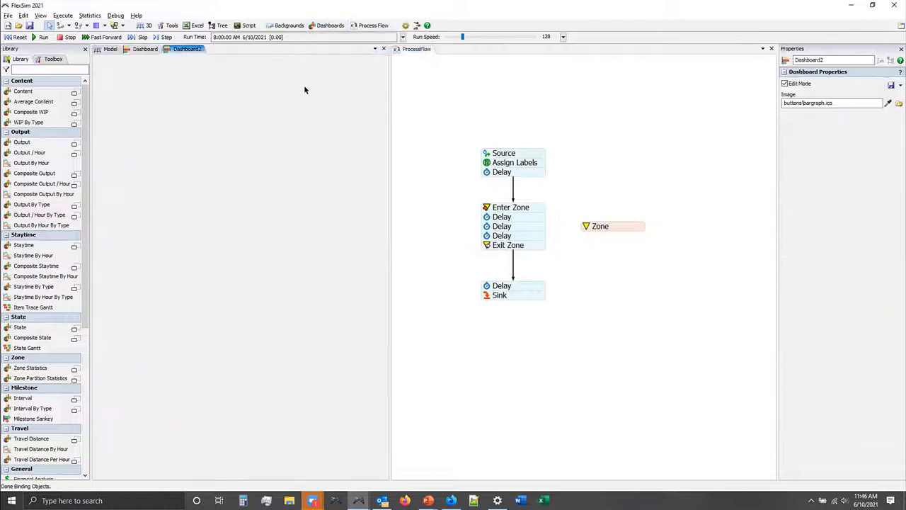
Reopen the Zone's full properties clear of the dashboard and add a calculation to the Heavy Tokens subset.
click(604, 221)
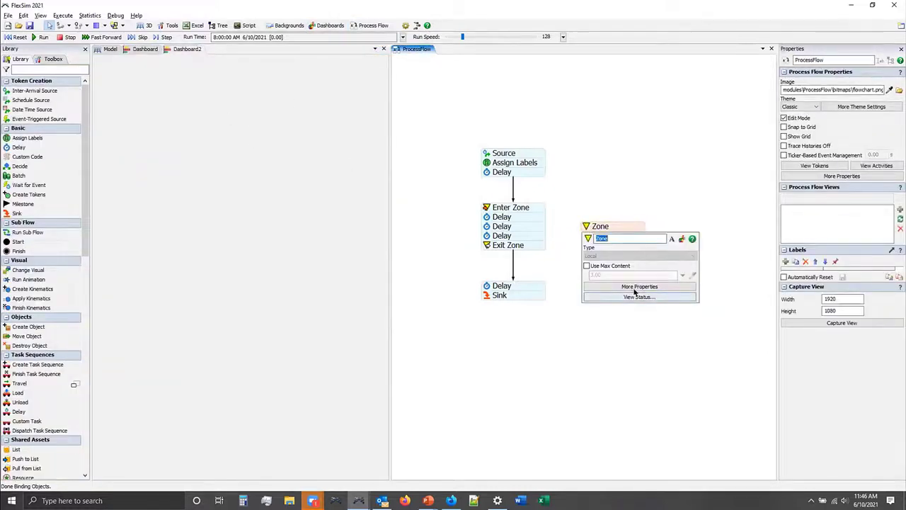
click(608, 285)
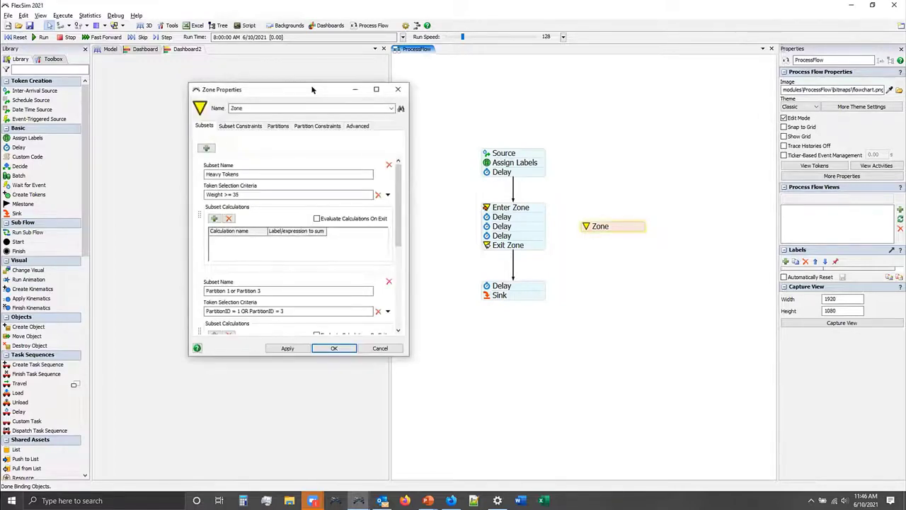
drag(314, 90, 613, 172)
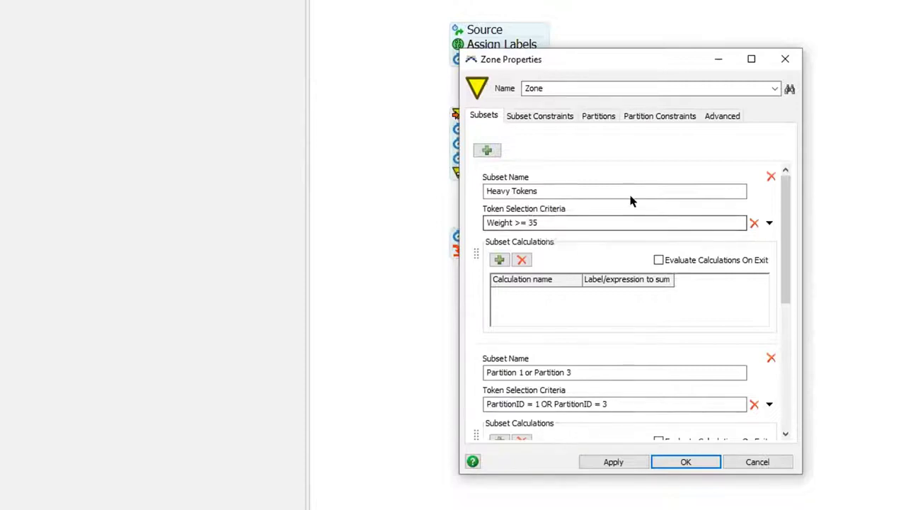
click(500, 259)
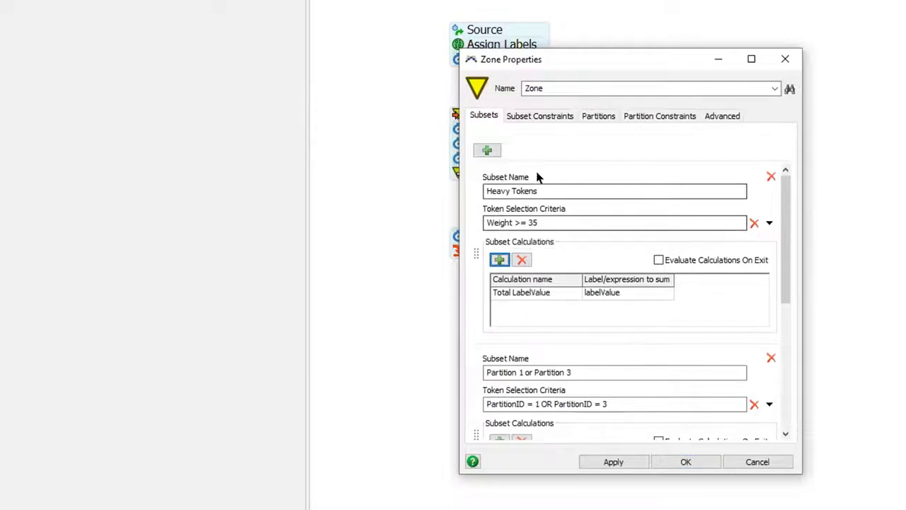
click(593, 117)
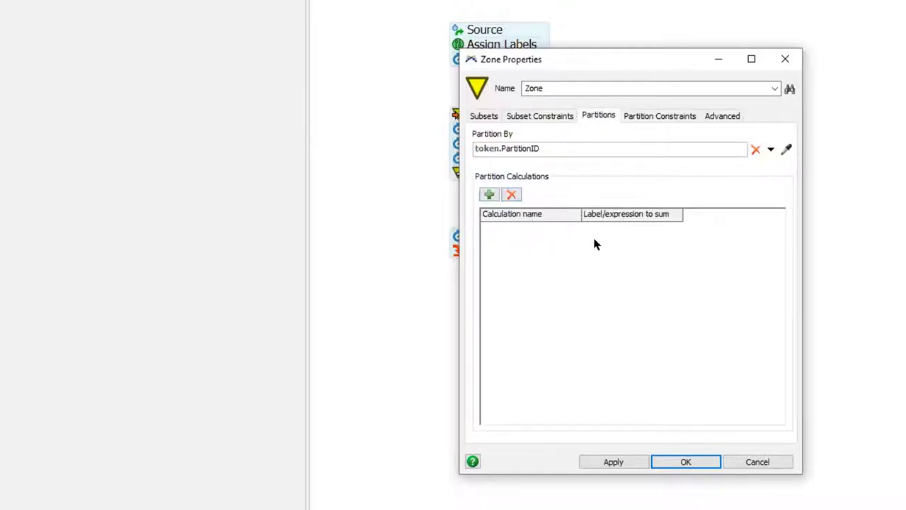
click(483, 115)
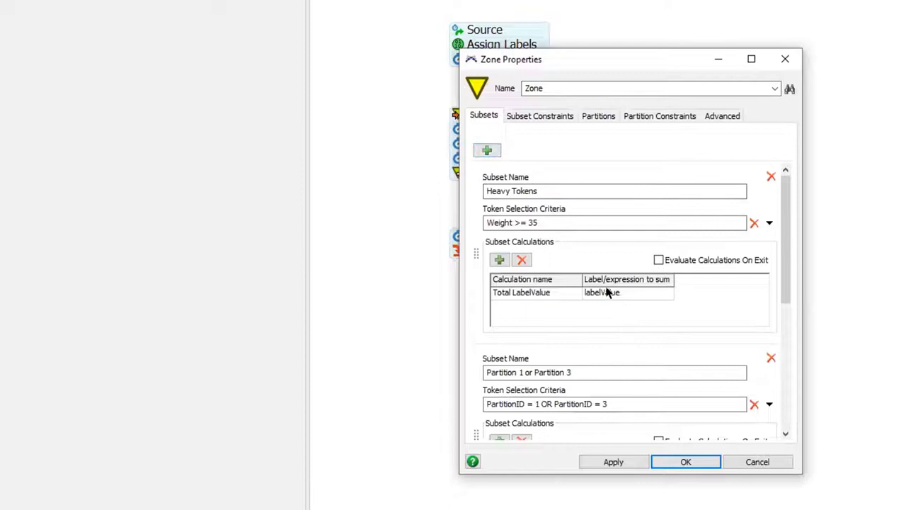
Name the Heavy Tokens calculation Total Weight and have it sum the Weight label.
click(526, 293)
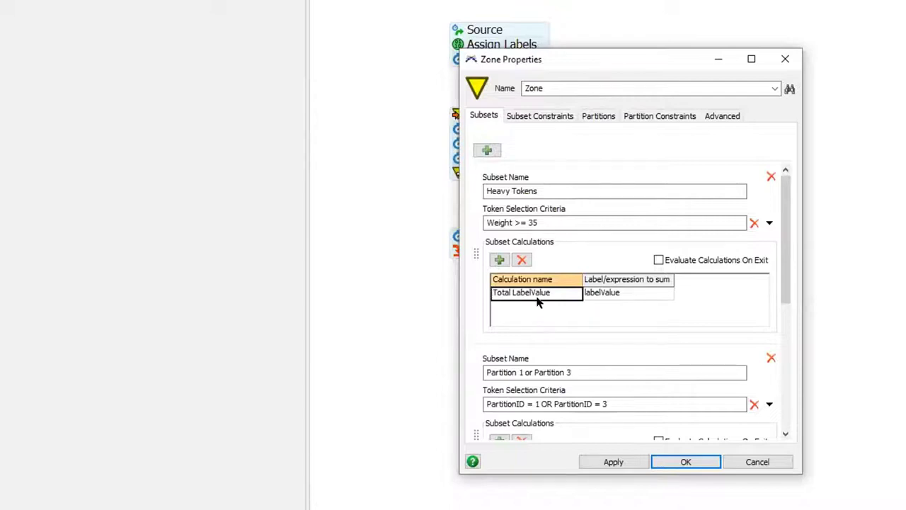
click(586, 293)
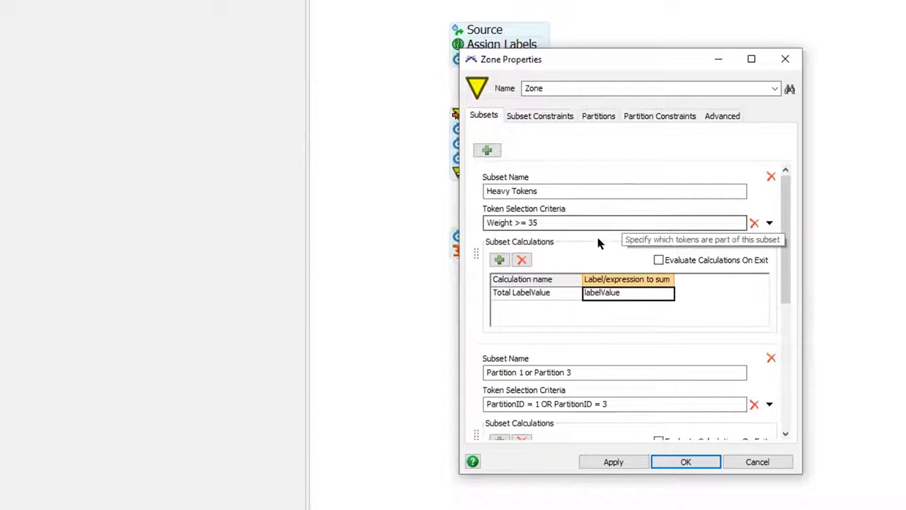
click(537, 303)
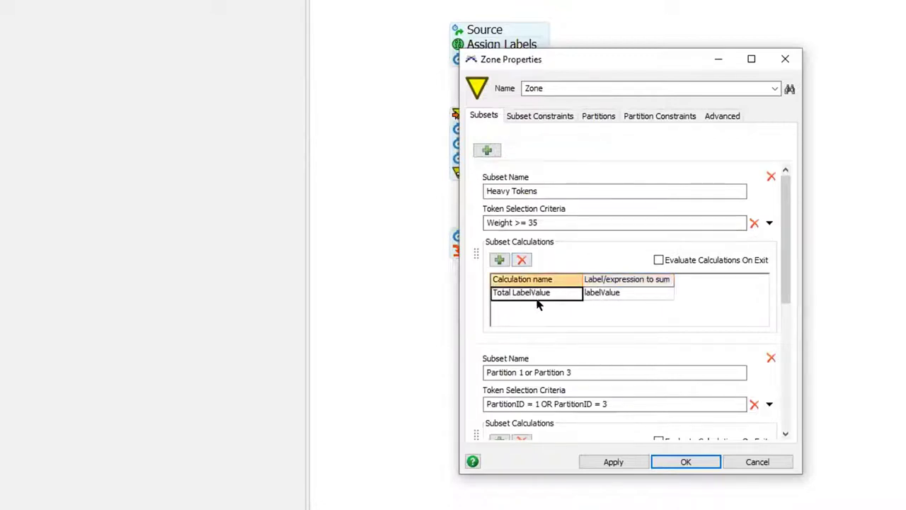
click(538, 293)
double_click(537, 293)
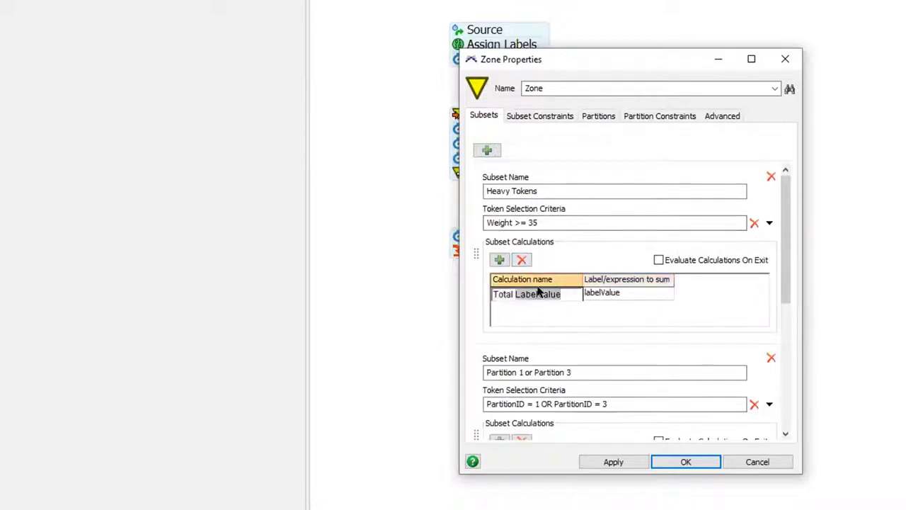
text(Weight)
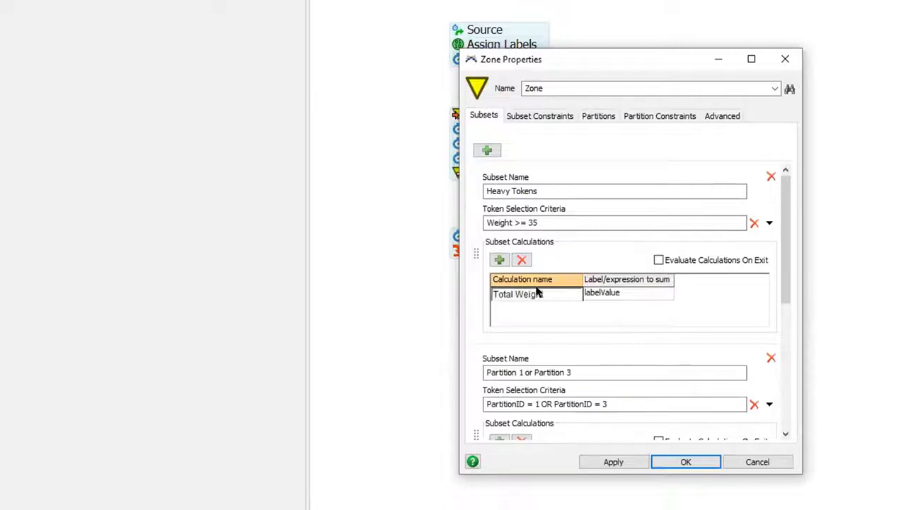
click(606, 292)
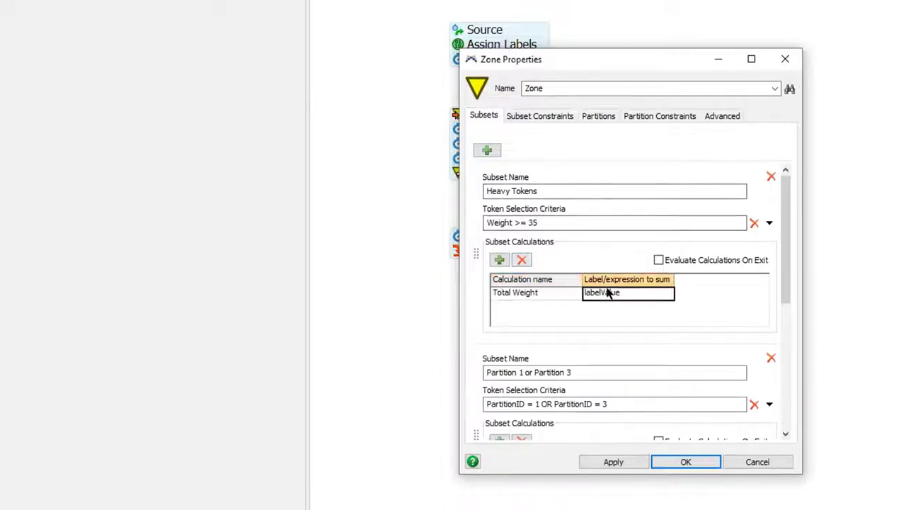
text(Weight)
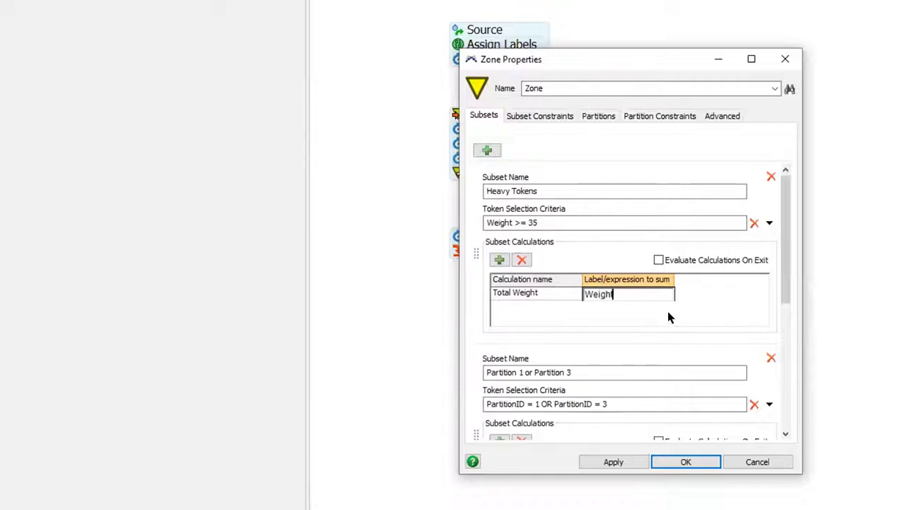
click(668, 311)
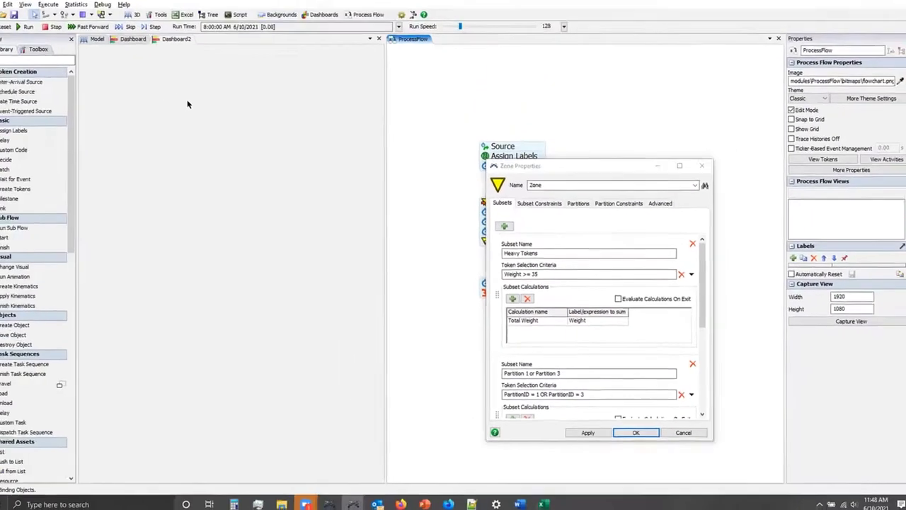
click(187, 105)
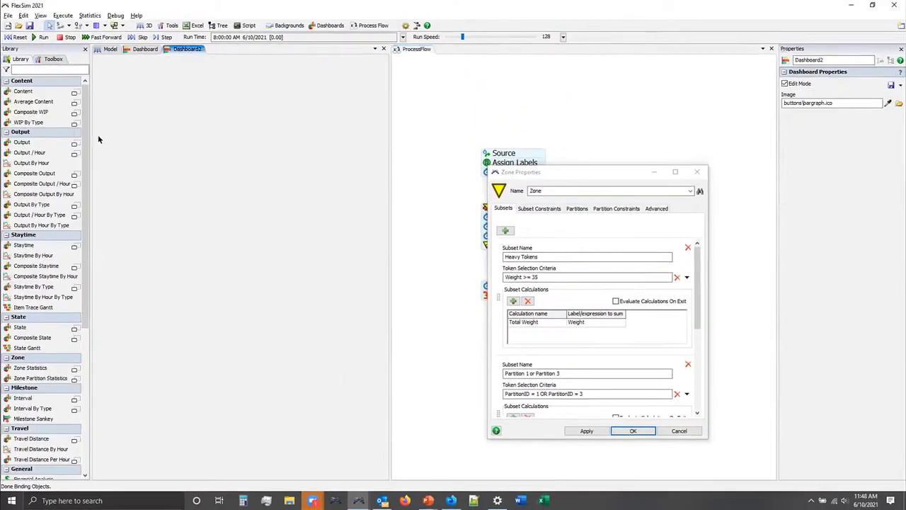
drag(30, 367, 102, 68)
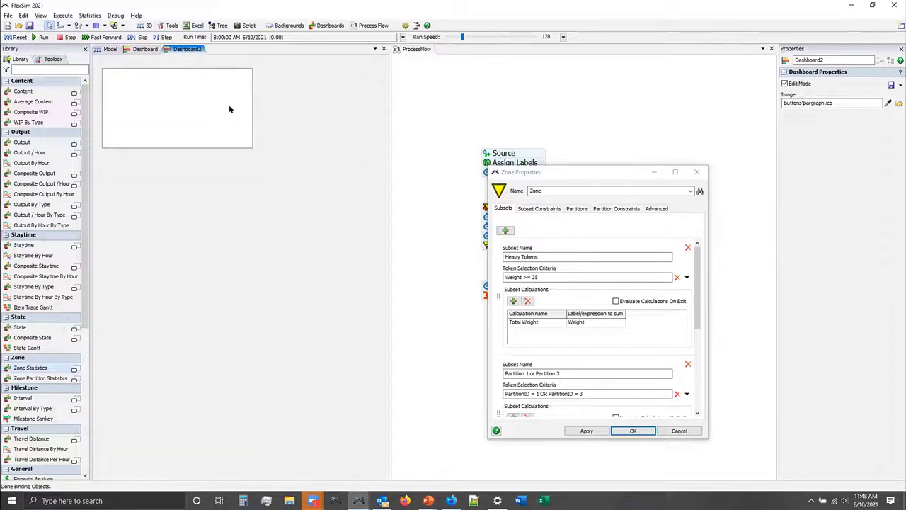
click(205, 92)
drag(249, 122, 239, 109)
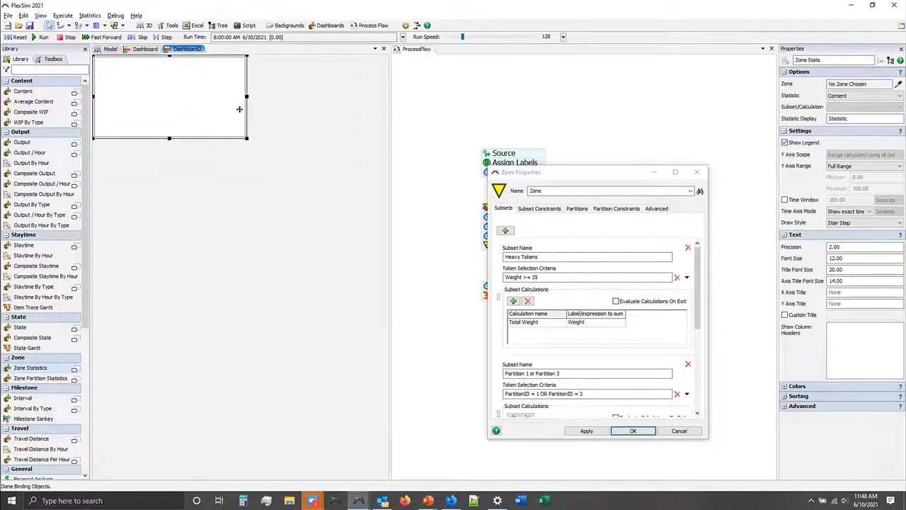
key(Delete)
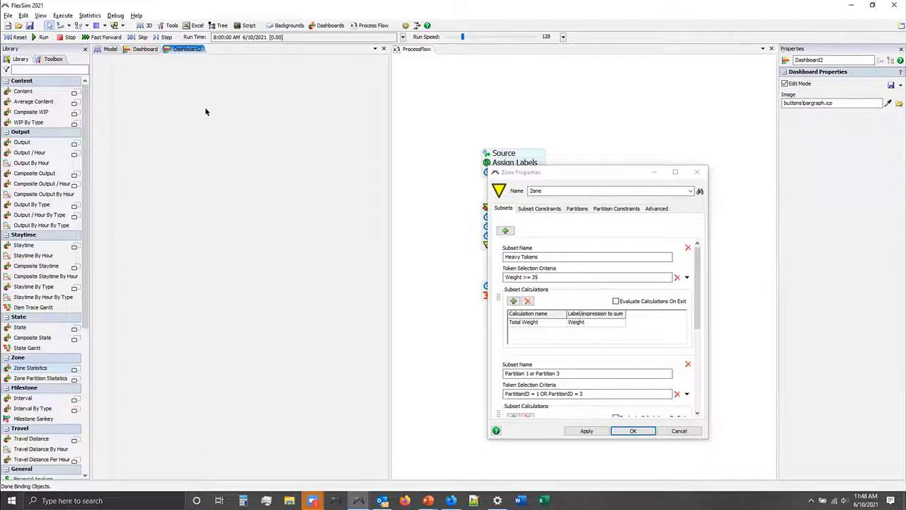
Add a Zone Statistics chart to the second dashboard and enlarge it to span the dashboard's width.
drag(41, 368, 111, 94)
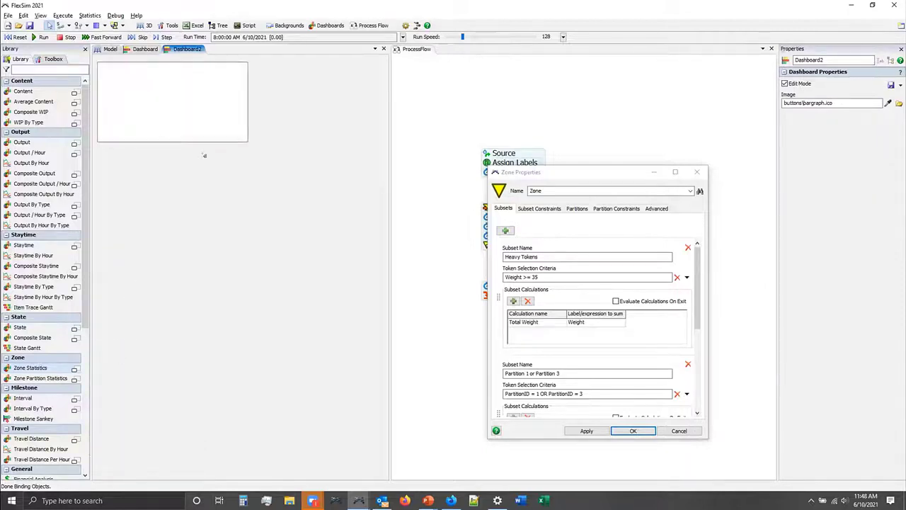
click(227, 123)
drag(269, 154, 388, 184)
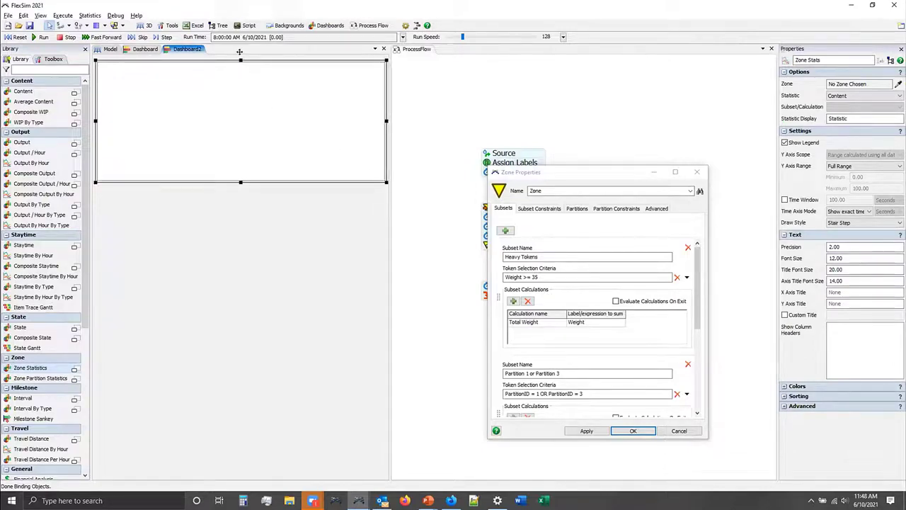
drag(243, 55, 241, 53)
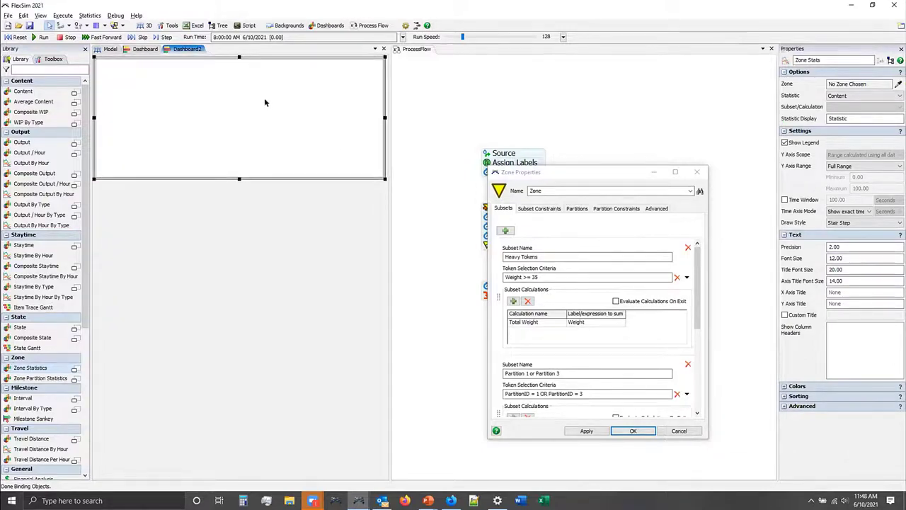
Accept the Zone properties, link the new chart to the Zone and set its statistic to Calculation Total.
click(633, 431)
click(894, 85)
click(601, 228)
click(613, 243)
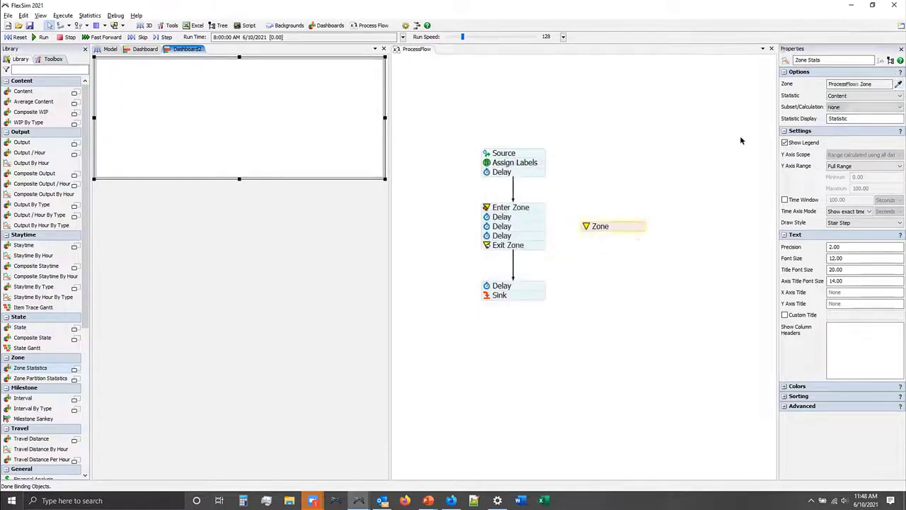
click(841, 95)
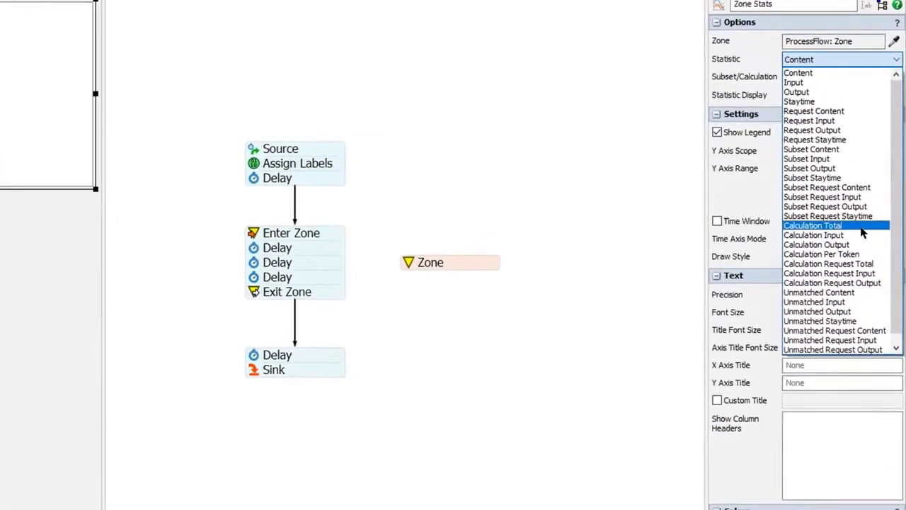
click(814, 226)
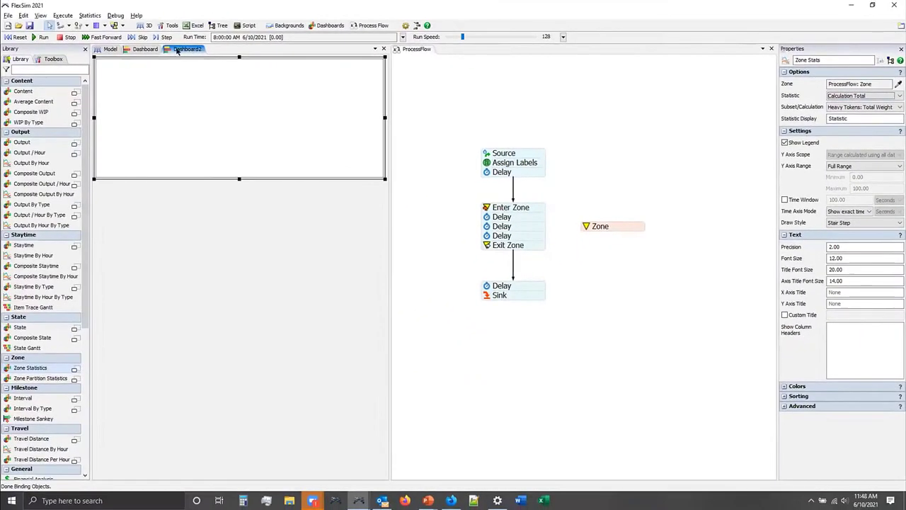
Dock Dashboard2 alongside the process flow and fit its chart level with the Heavy Content vs Time chart.
drag(177, 51, 586, 266)
drag(445, 60, 442, 273)
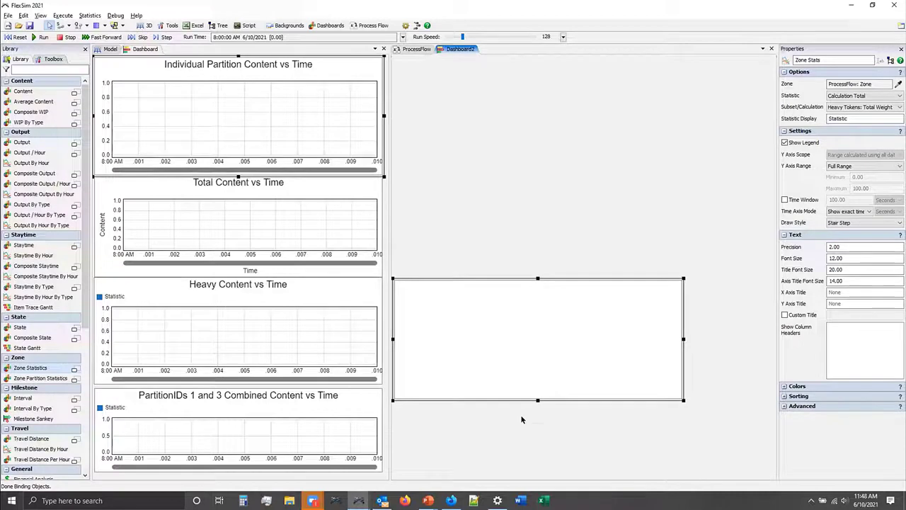
drag(528, 399, 527, 381)
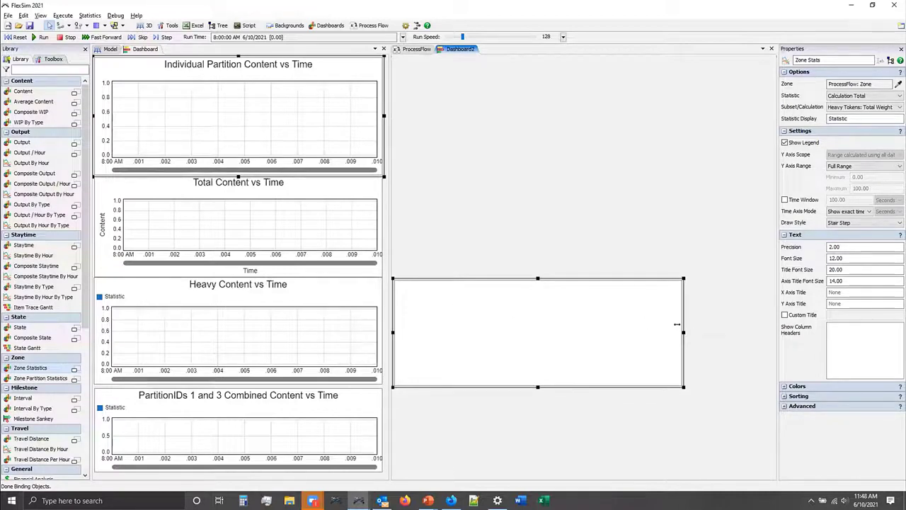
drag(682, 330, 665, 329)
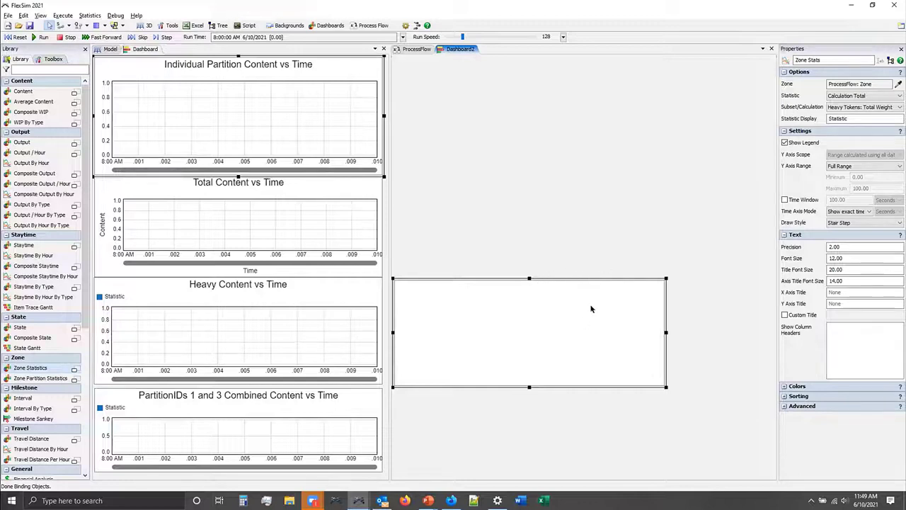
Review the chart's statistic options, keep Calculation Total and choose Heavy Tokens: Total Weight as its calculation.
click(847, 95)
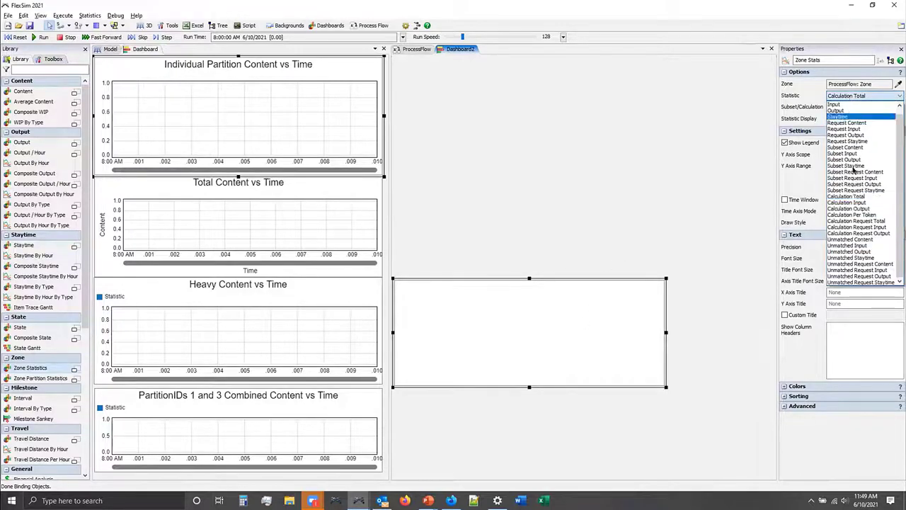
click(832, 96)
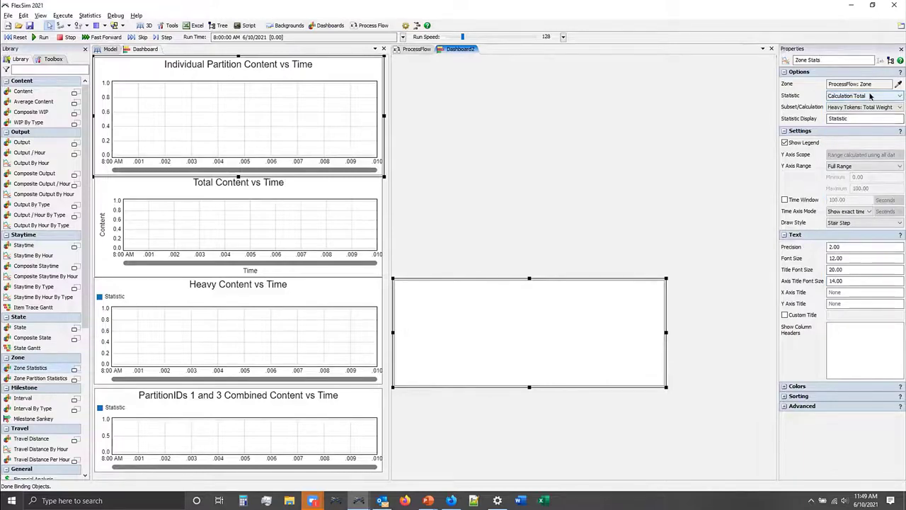
click(840, 108)
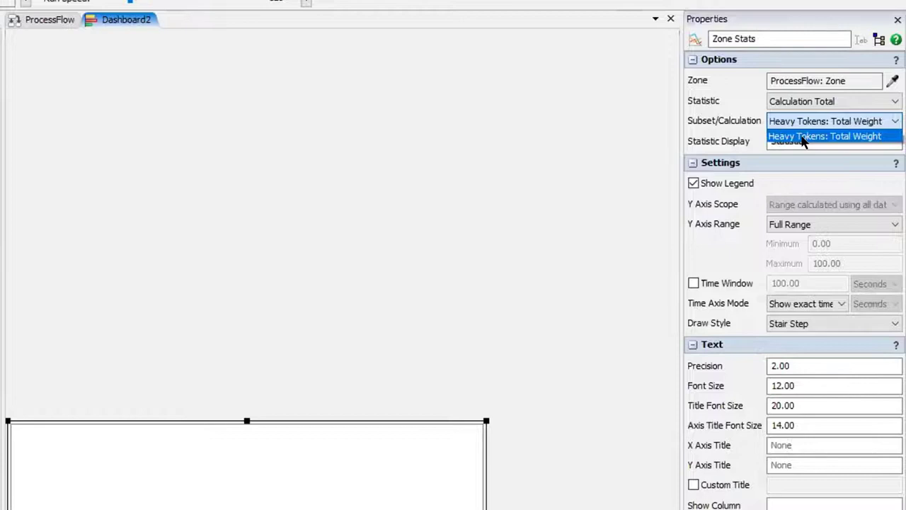
click(803, 138)
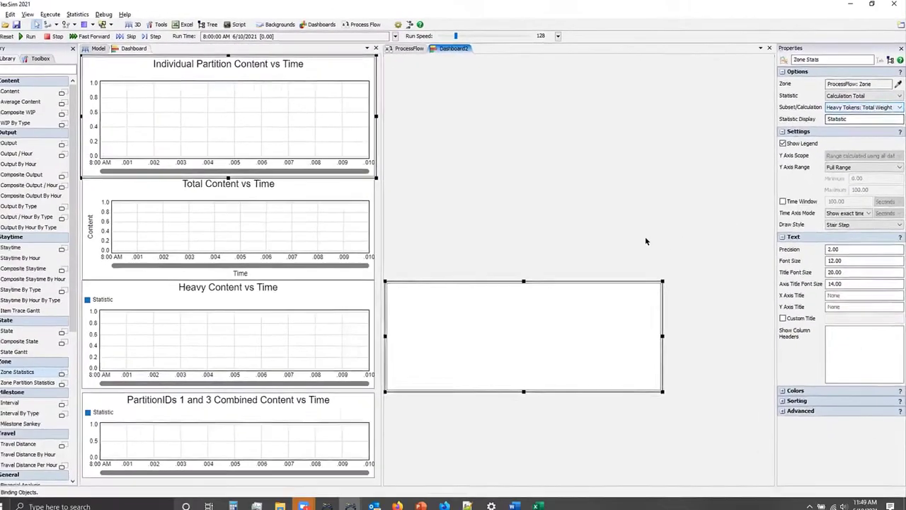
Deselect the new chart, then reset and run the model for a few simulated minutes before stopping it.
click(446, 357)
click(530, 281)
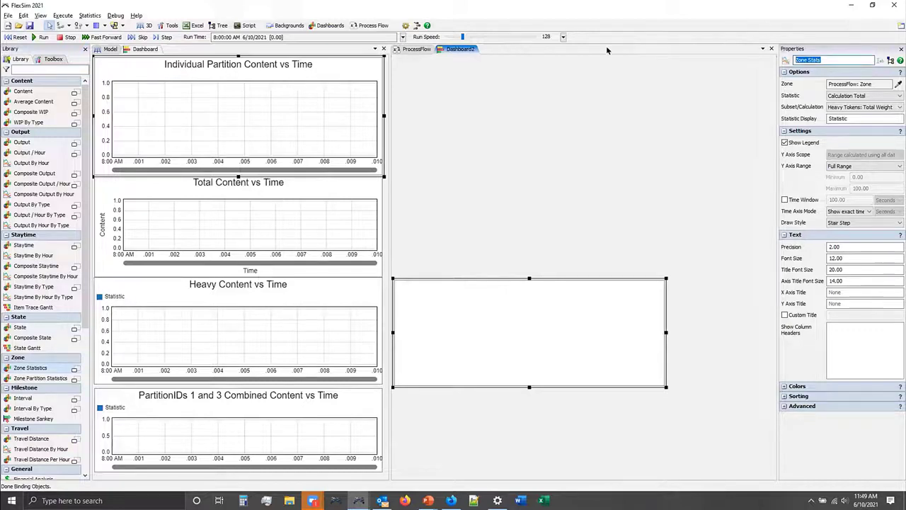
click(498, 226)
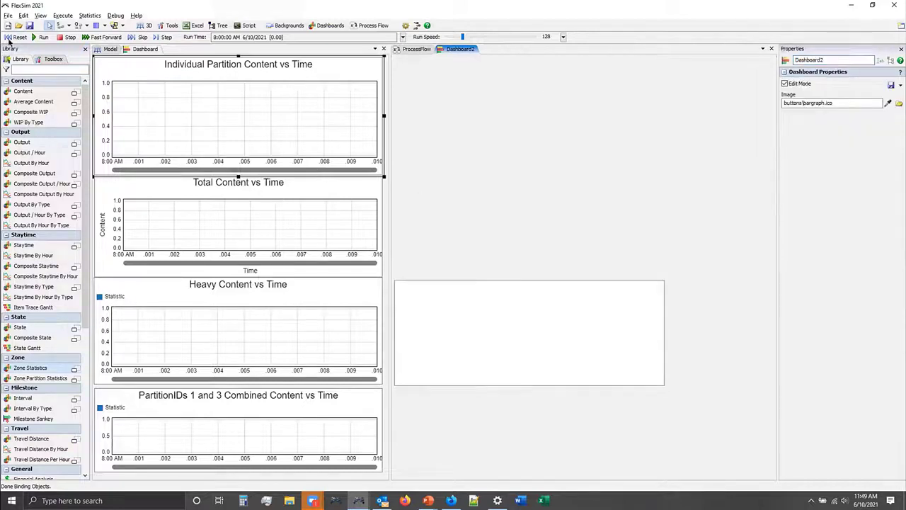
click(10, 36)
click(41, 37)
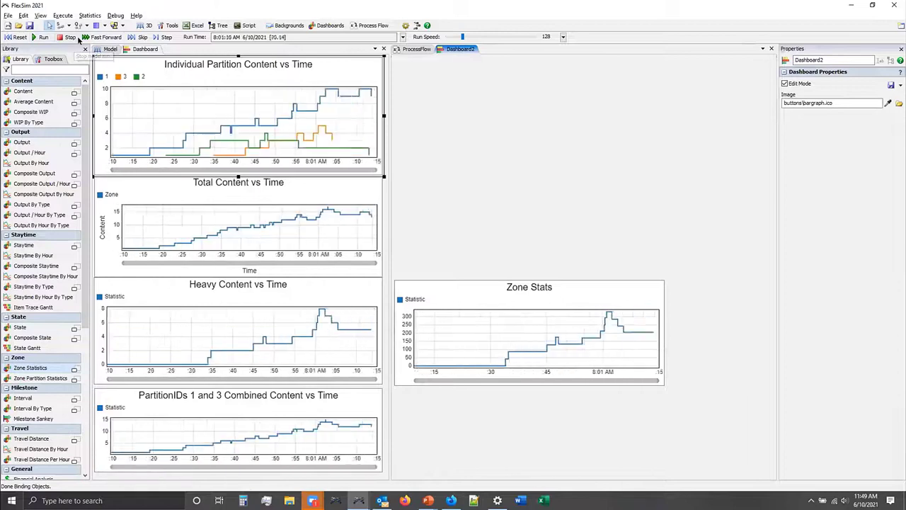
click(69, 37)
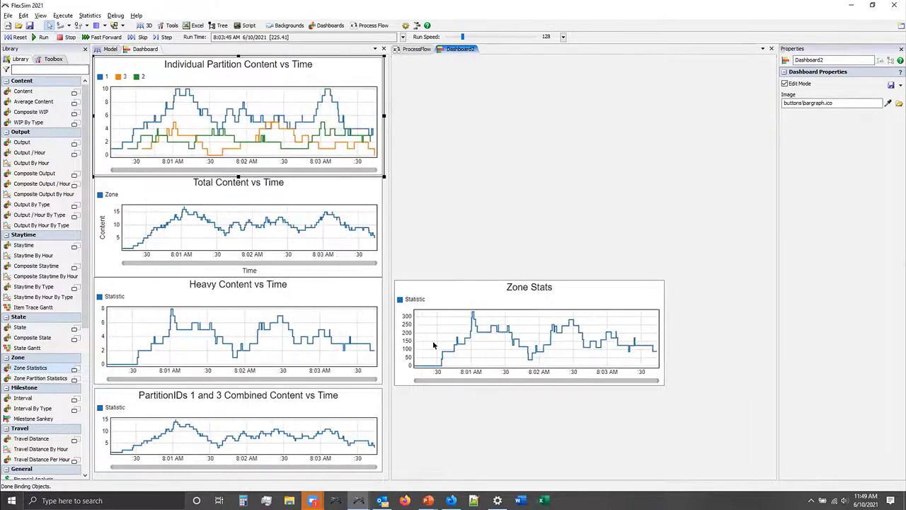
Compare the Heavy Content vs Time chart with the Zone Stats chart of the Heavy Tokens' total weight.
click(431, 299)
ctrl+click(215, 302)
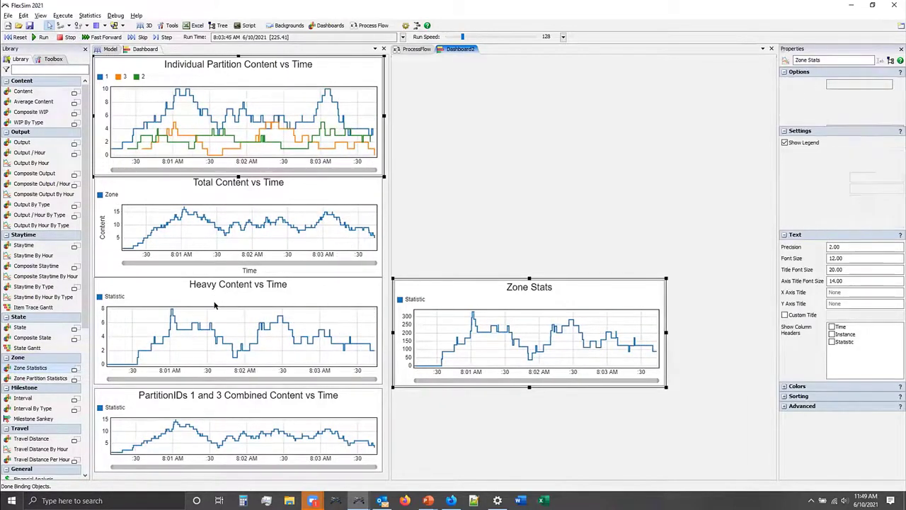
click(409, 323)
click(320, 323)
click(441, 320)
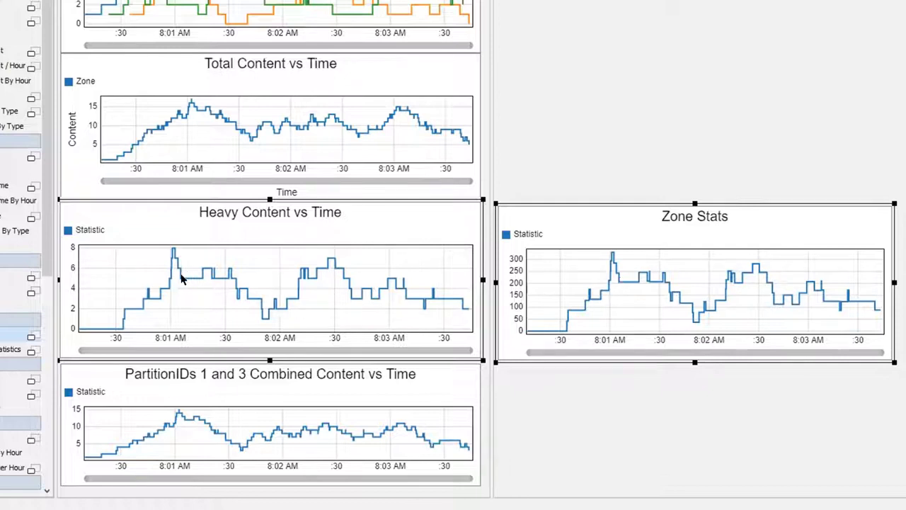
right_click(628, 285)
click(631, 276)
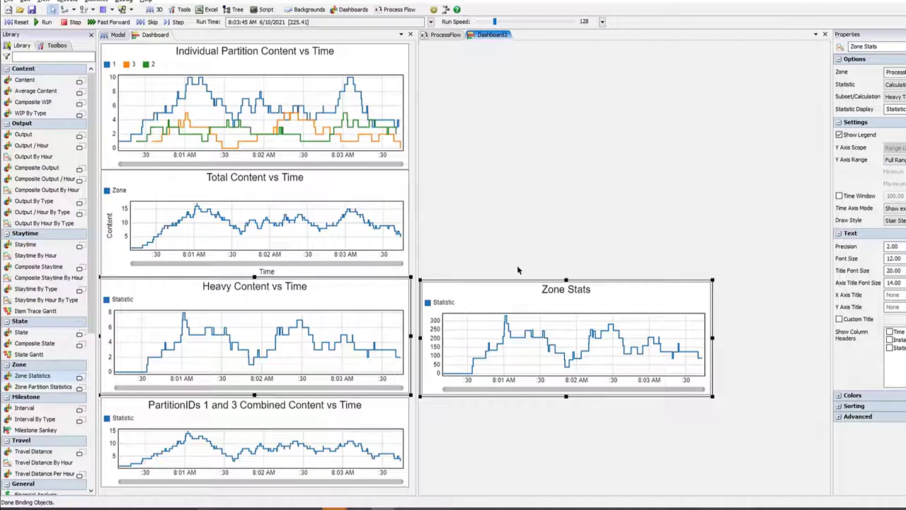
Reopen the Zone's properties from the process flow and review the Heavy Tokens criteria and Total Weight calculation.
click(444, 35)
click(640, 224)
click(673, 292)
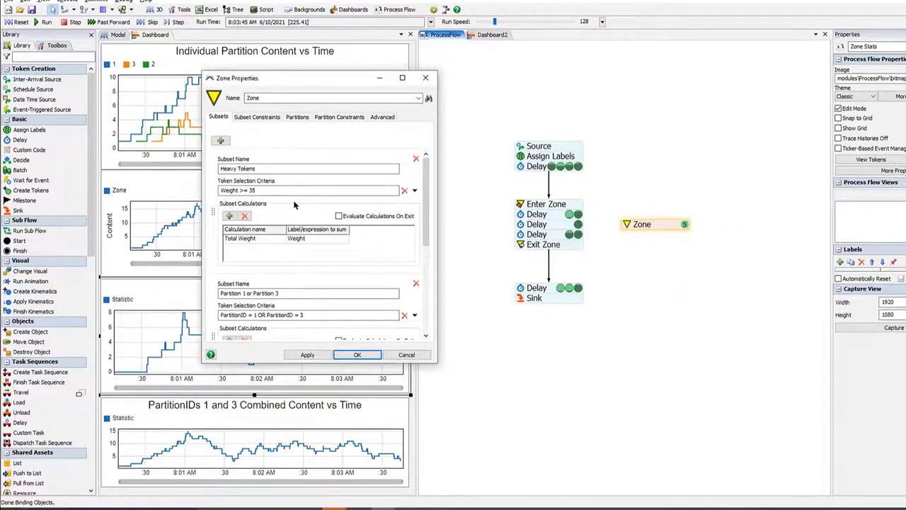
drag(254, 189, 223, 171)
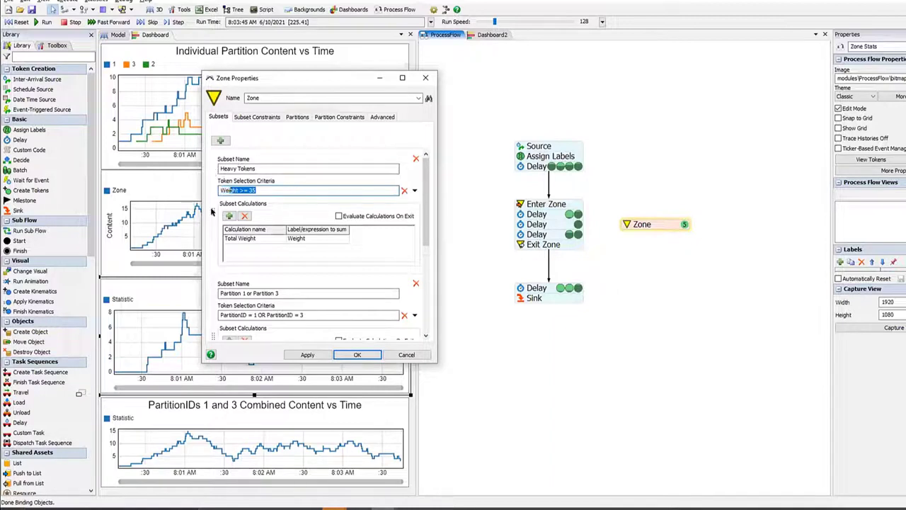
click(260, 193)
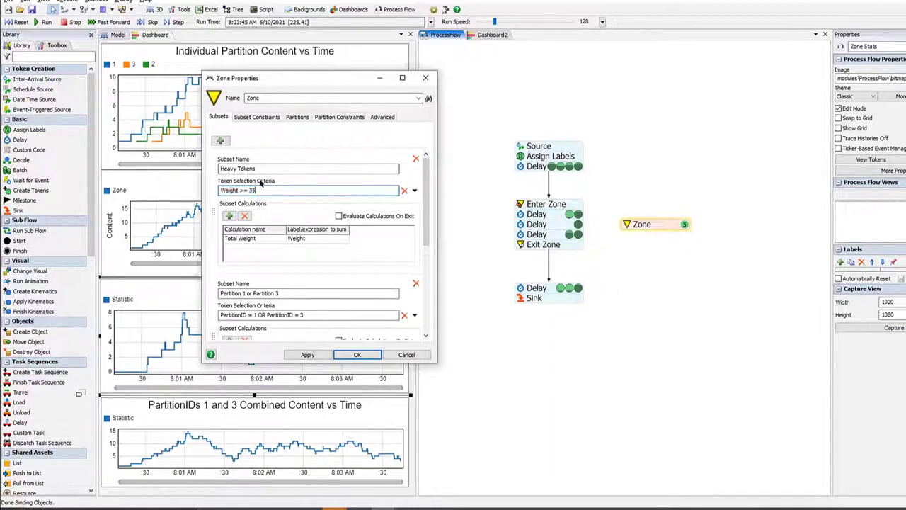
click(240, 240)
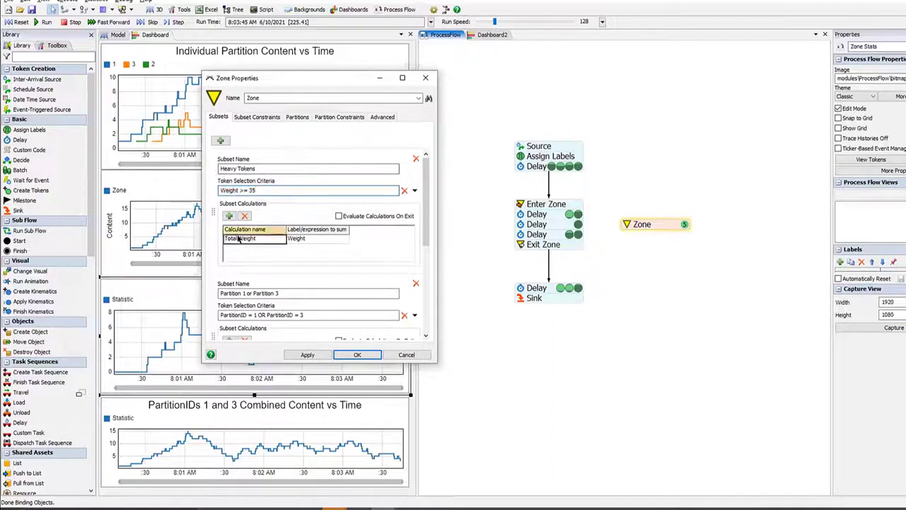
click(302, 238)
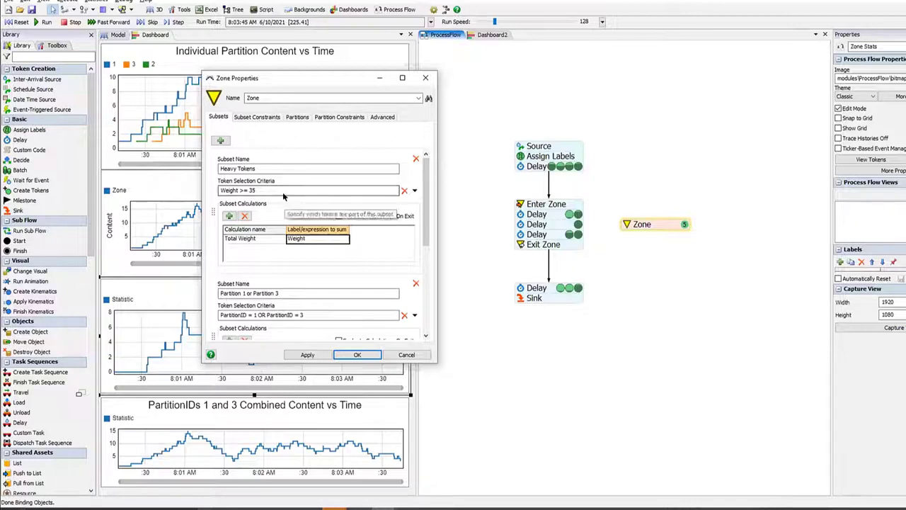
Bring Dashboard2 back into view, switch to the PowerPoint slideshow and advance to the Primary Uses of the Zone slide.
click(489, 34)
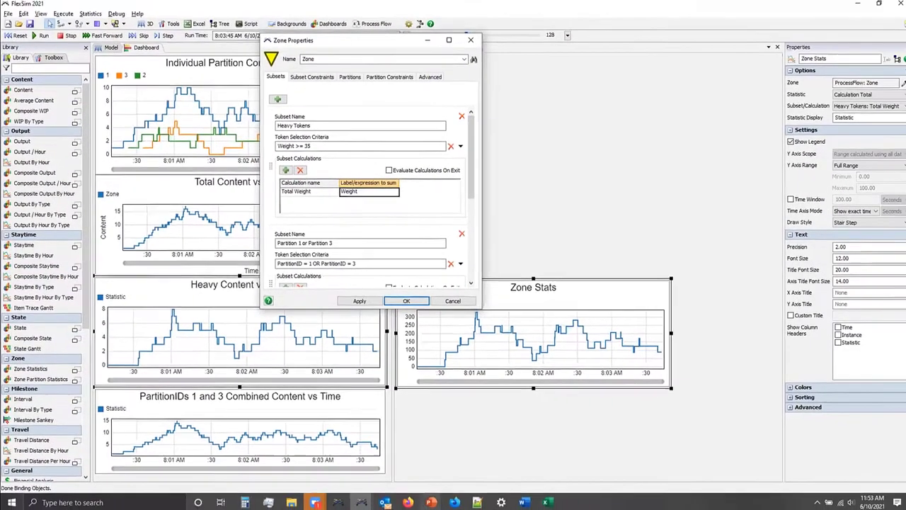
mouse_move(432, 502)
click(409, 460)
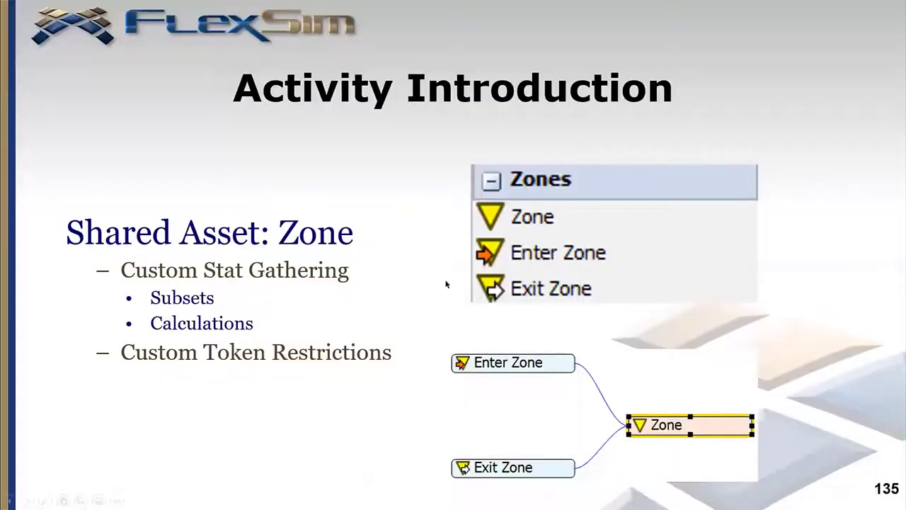
click(446, 284)
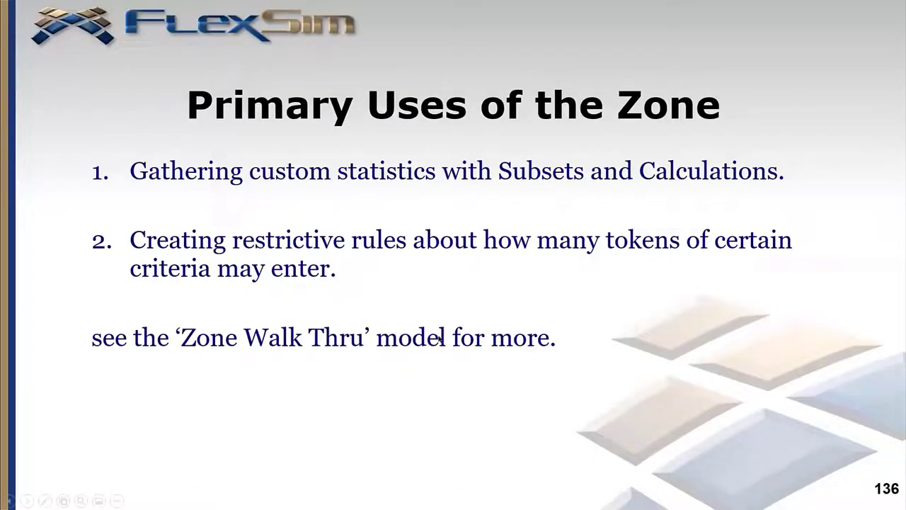
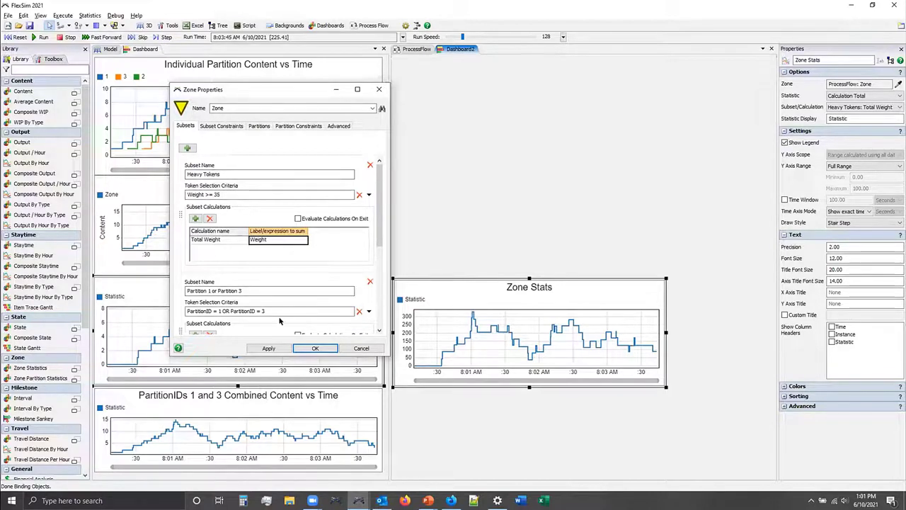
Reposition the Zone Properties window over the first dashboard.
drag(269, 92, 290, 70)
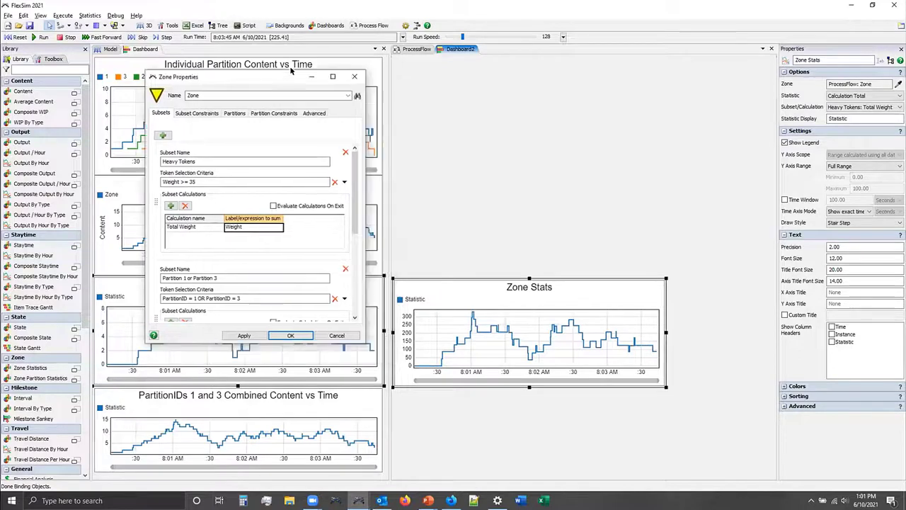
Review the Zone's subset, subset constraint and partition constraint settings alongside the process flow.
click(416, 49)
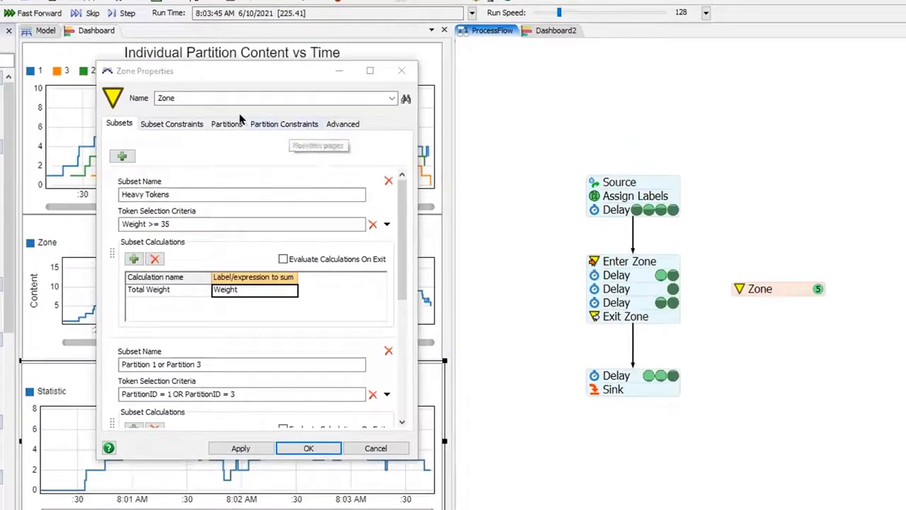
click(162, 123)
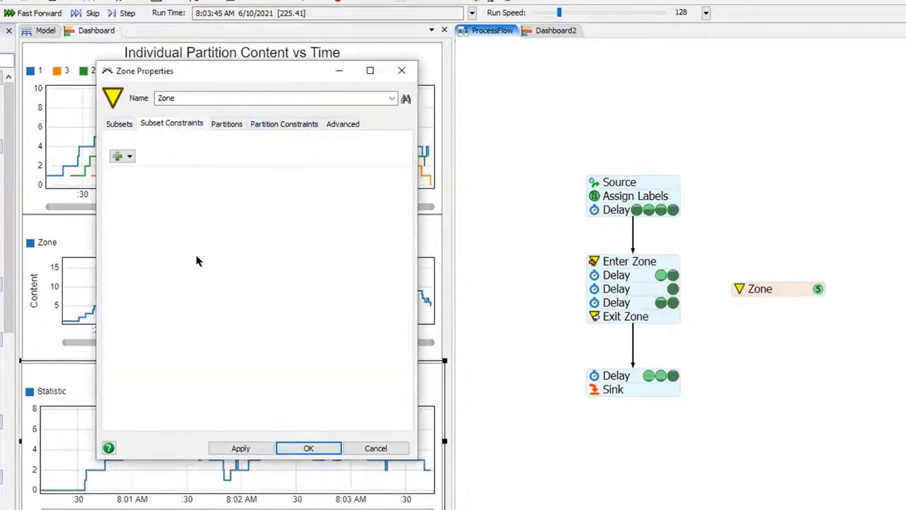
click(266, 124)
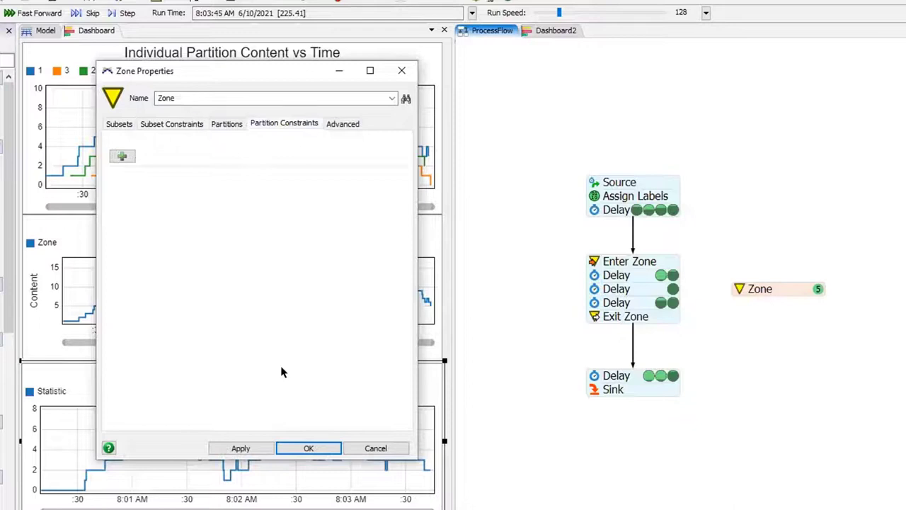
click(165, 125)
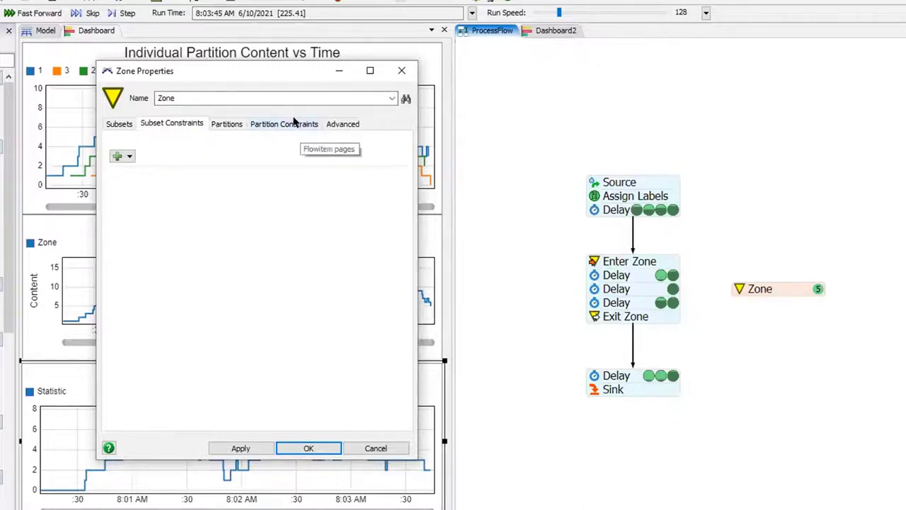
click(108, 128)
click(154, 126)
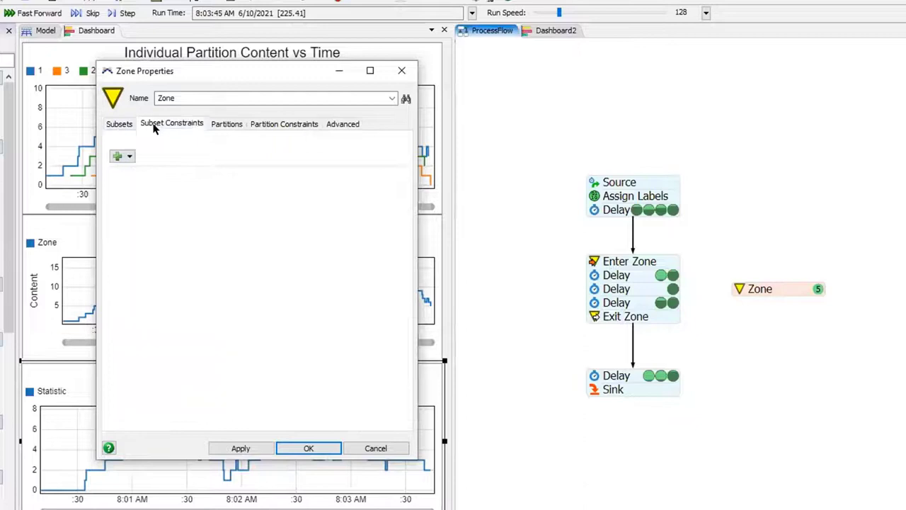
Add a subset constraint to Heavy Tokens limiting the number of tokens to 5, and apply it.
click(128, 155)
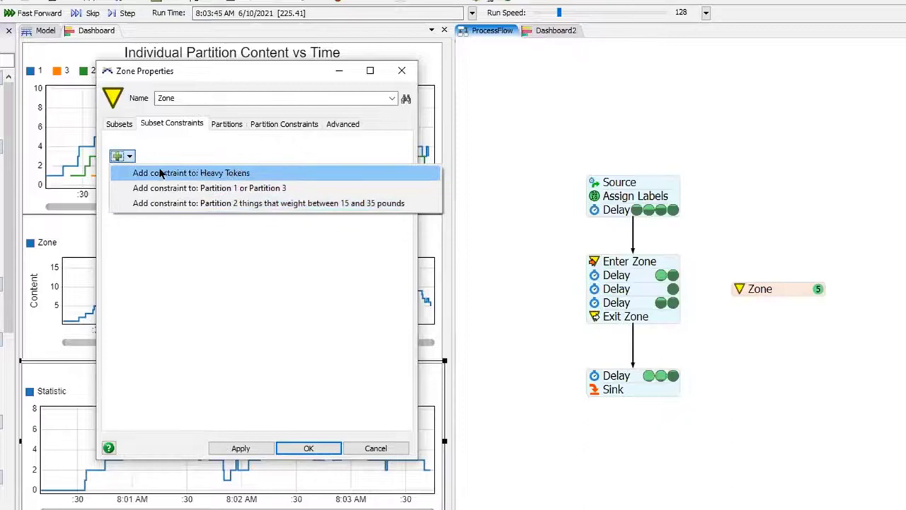
click(251, 174)
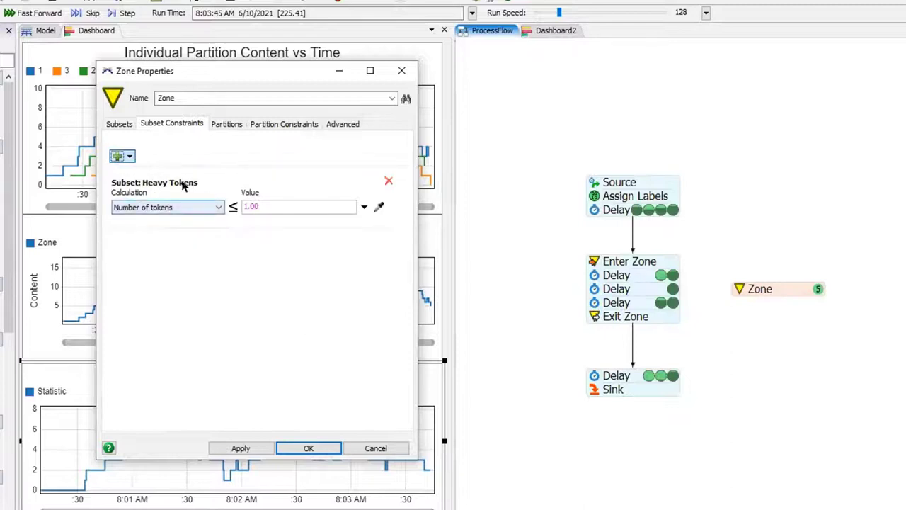
click(266, 201)
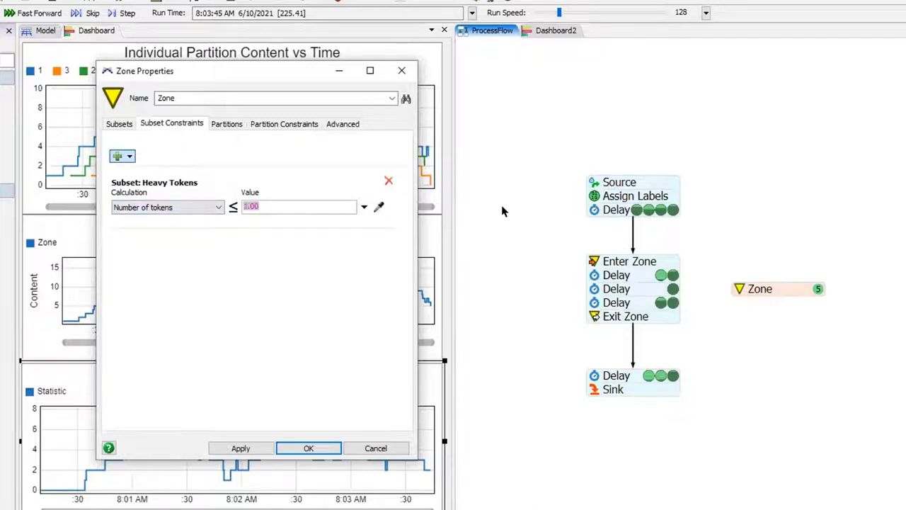
text(5)
click(284, 359)
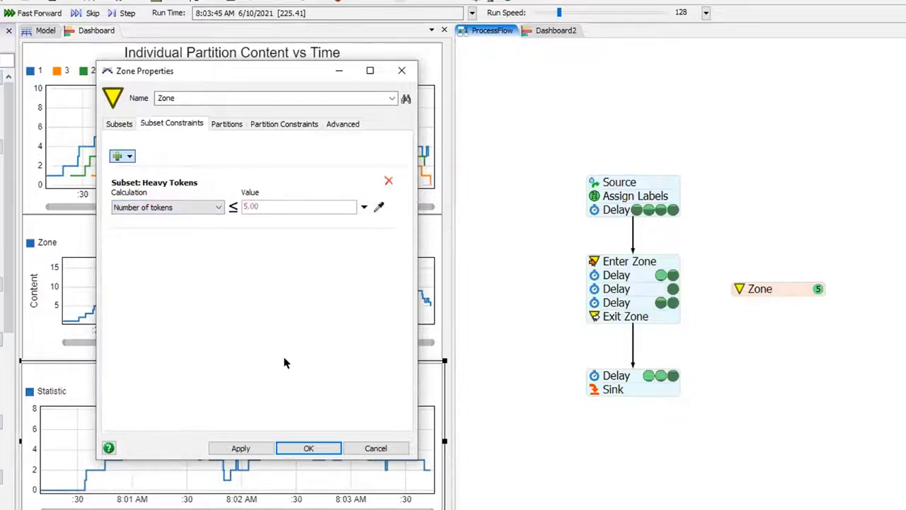
click(239, 446)
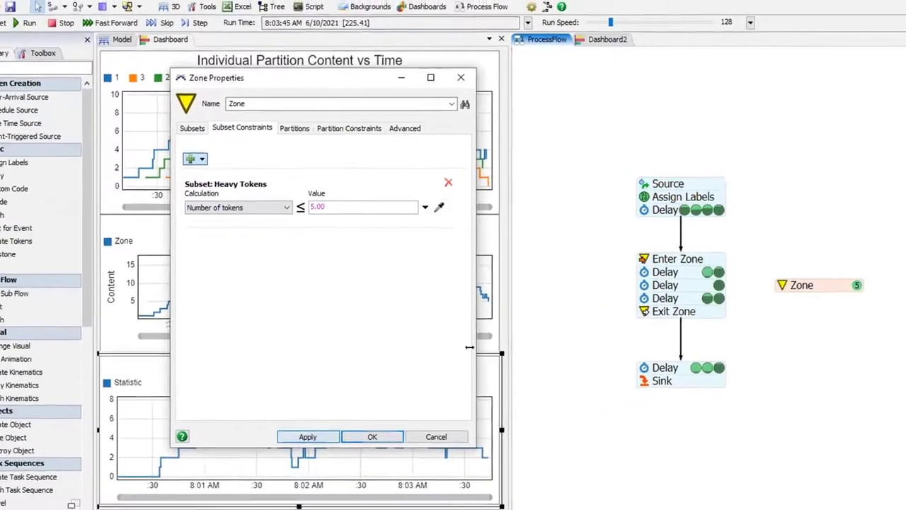
Reset and run the model with the Heavy Tokens constraint, and lower the run speed to about 5.07.
click(21, 26)
click(60, 26)
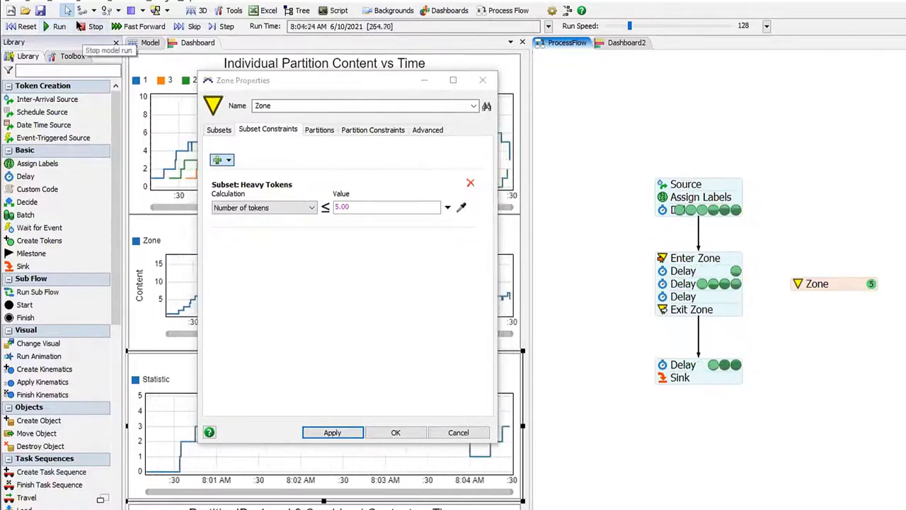
click(77, 25)
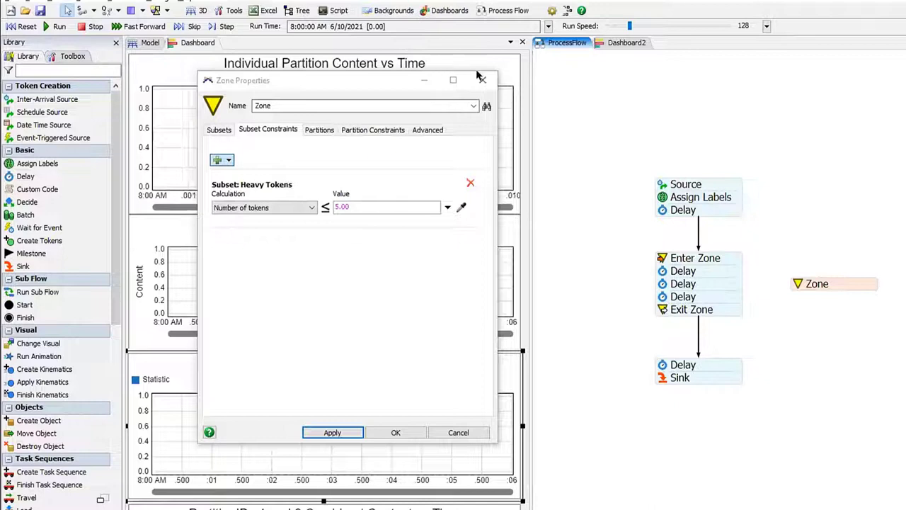
drag(629, 25, 617, 25)
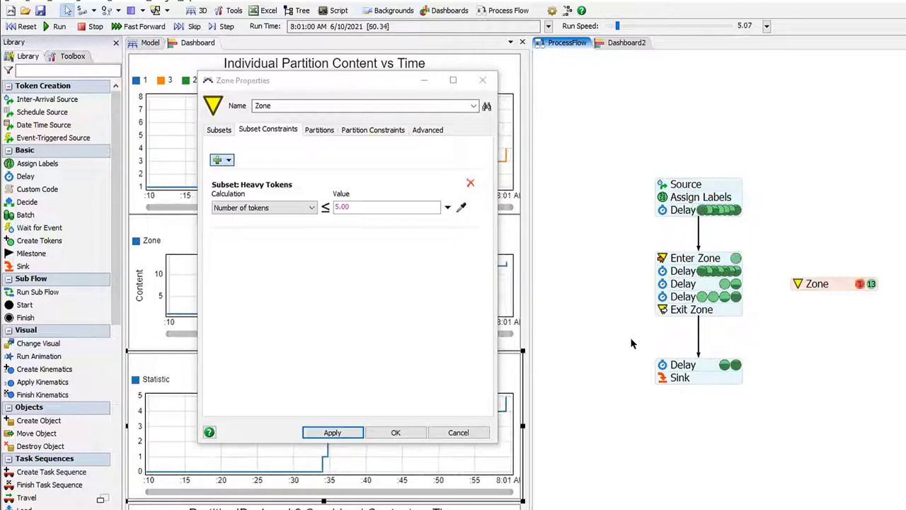
Inspect the weight of the token held at Enter Zone and compare it with the Heavy Tokens selection criteria.
click(735, 259)
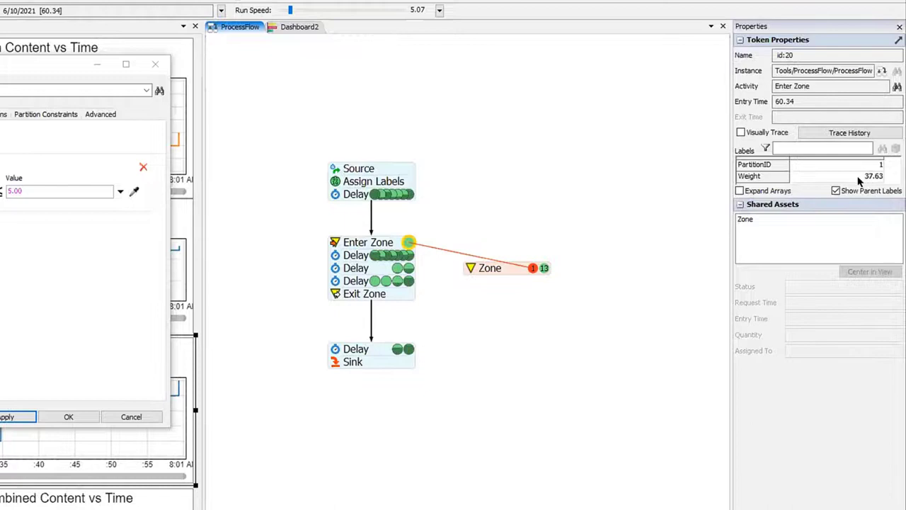
click(35, 110)
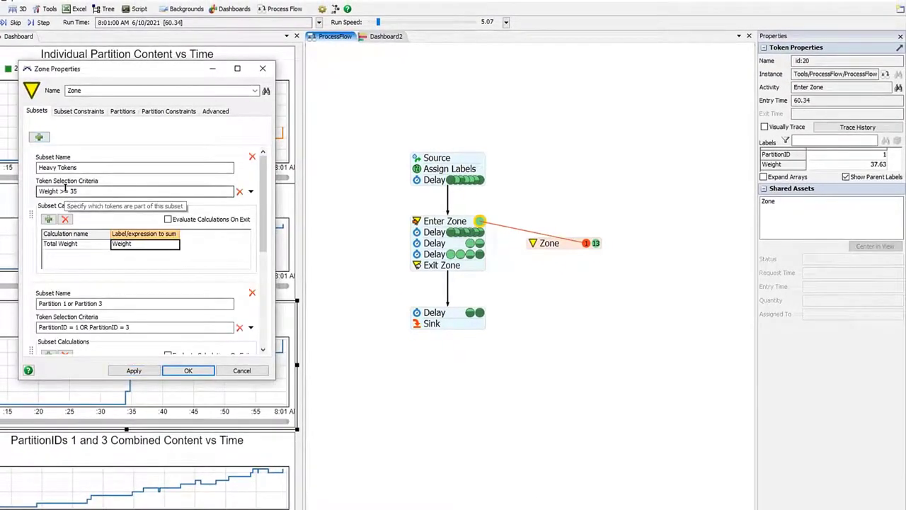
click(875, 163)
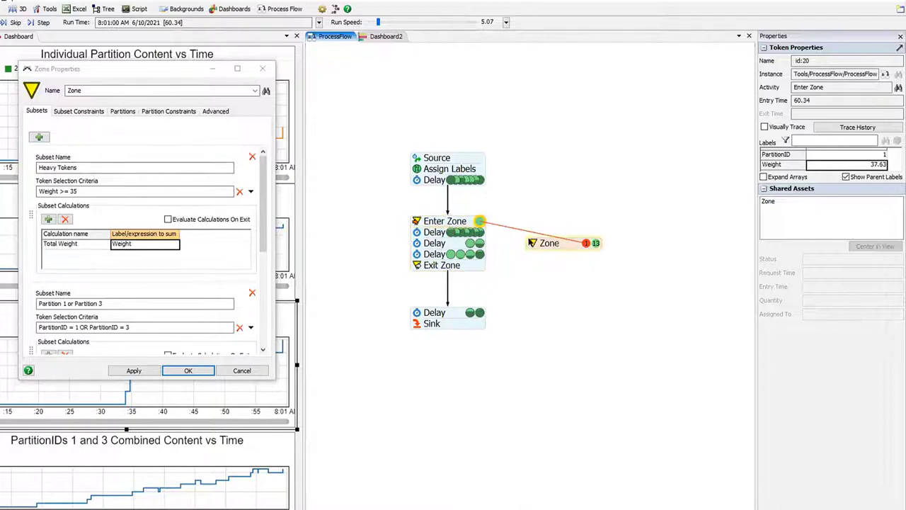
View the Zone's status and examine the Heavy Tokens content against its limit and the token waiting at Enter Zone.
double_click(559, 243)
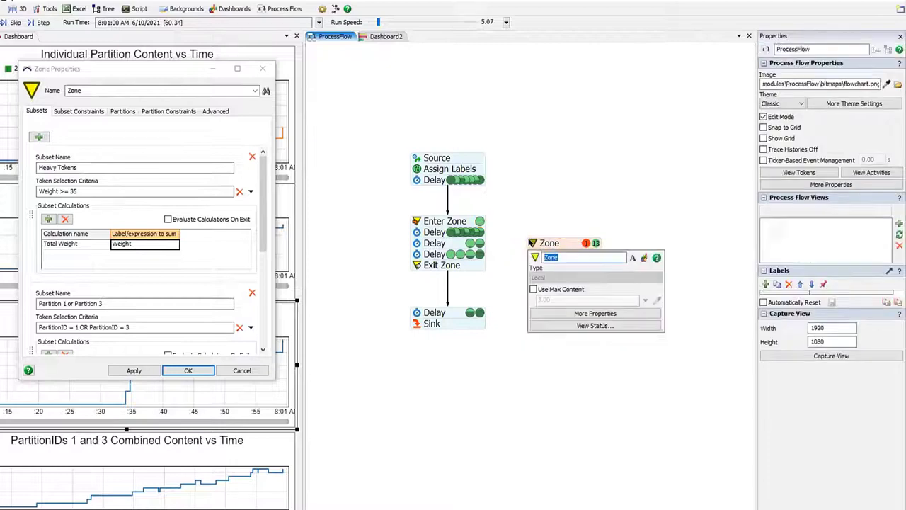
click(577, 326)
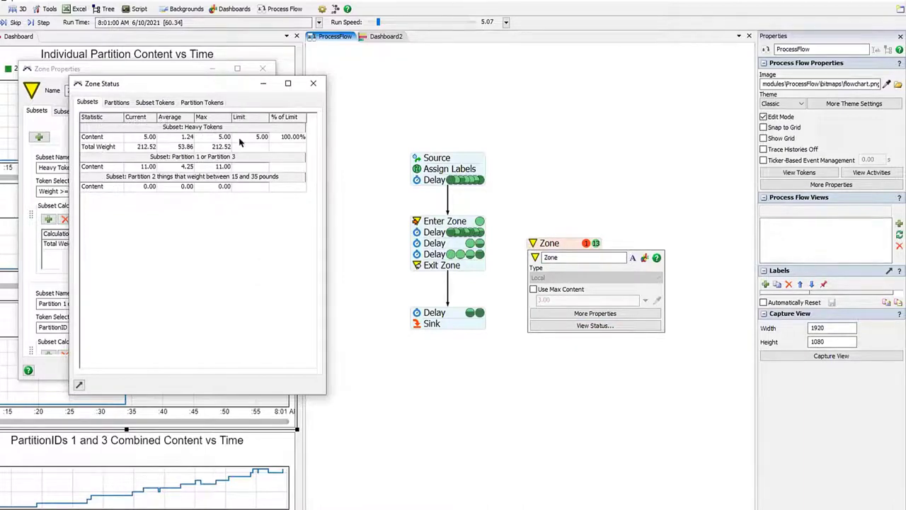
click(285, 136)
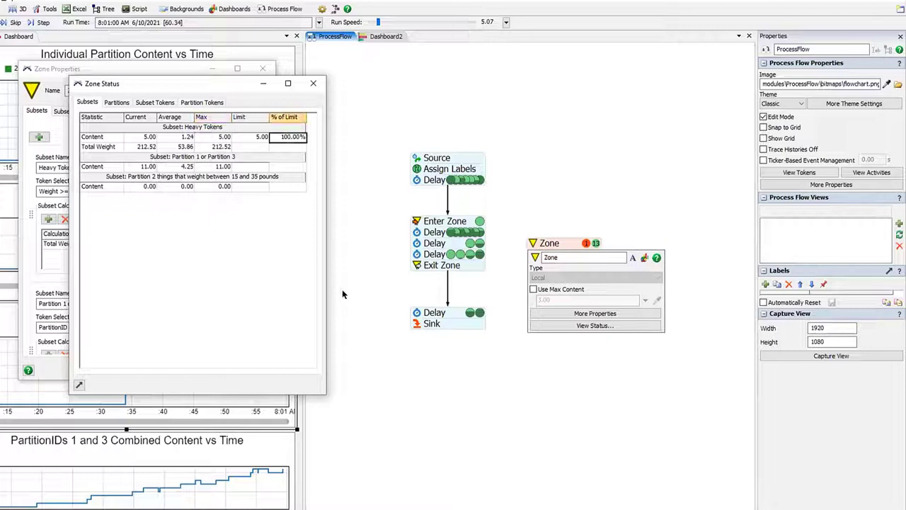
click(144, 138)
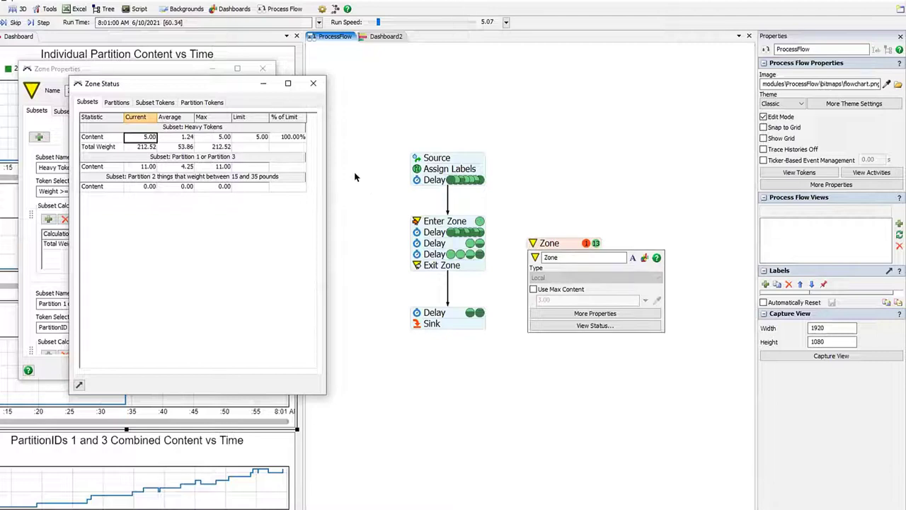
click(479, 221)
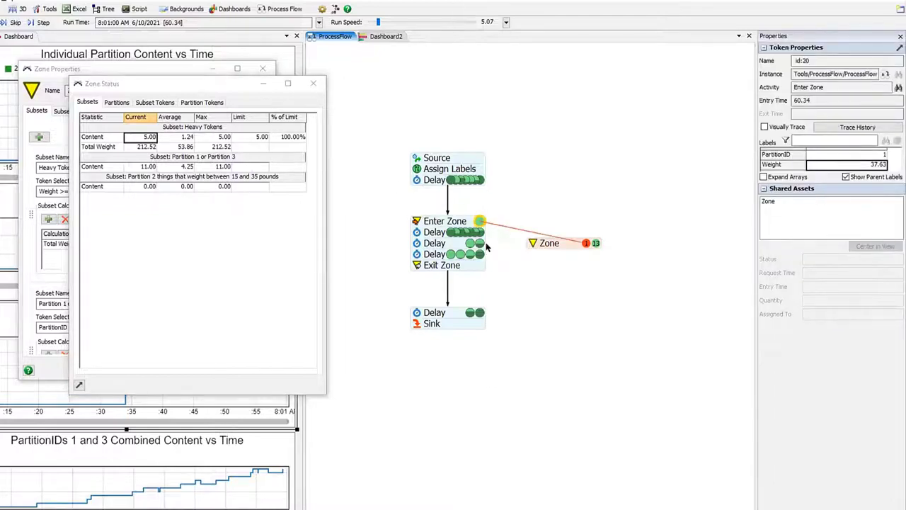
Change the Heavy Tokens constraint to limit the Total Weight calculation to 600.
drag(150, 85, 258, 187)
click(63, 112)
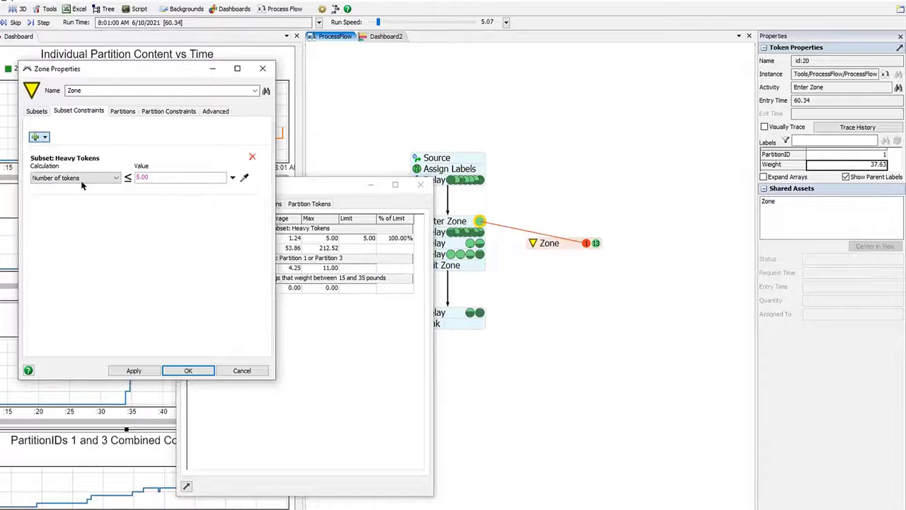
click(106, 178)
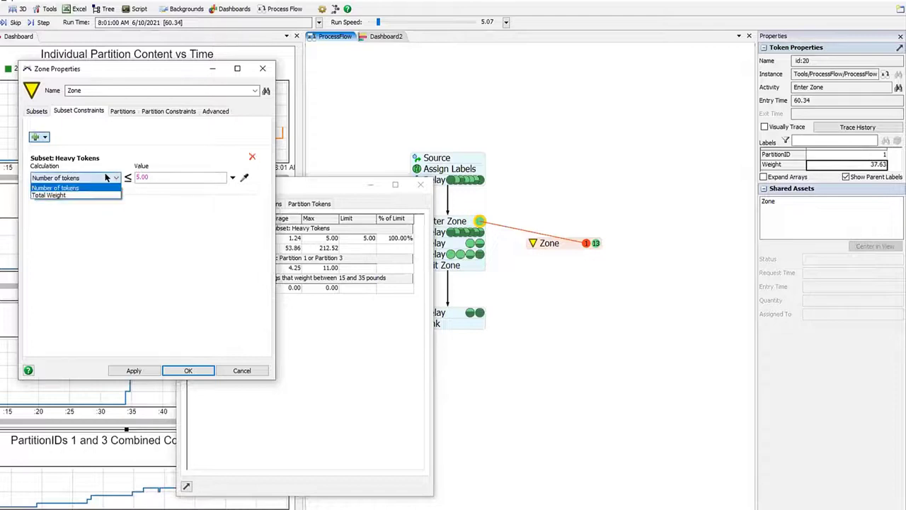
click(107, 196)
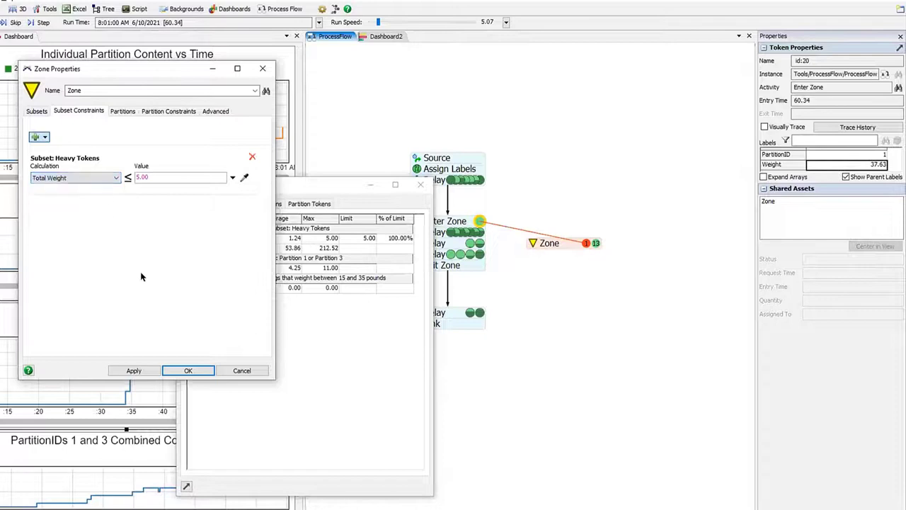
double_click(146, 174)
text(600)
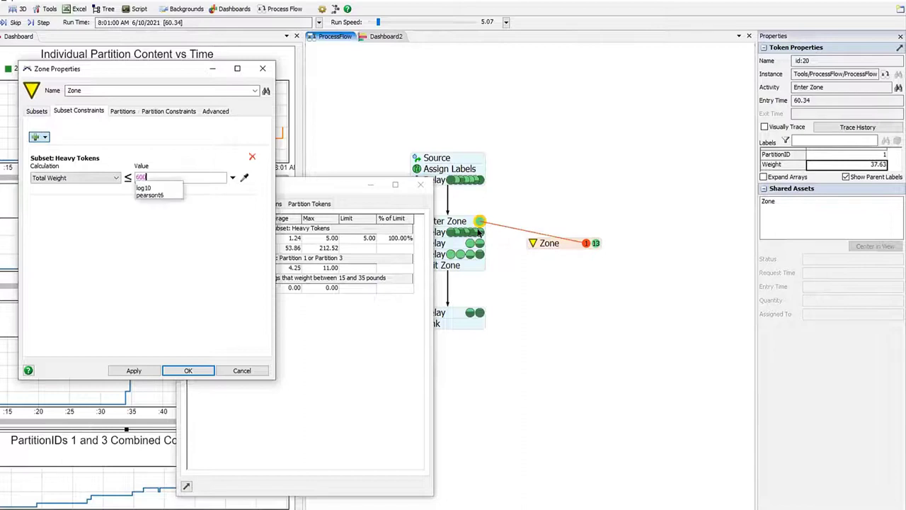
click(62, 219)
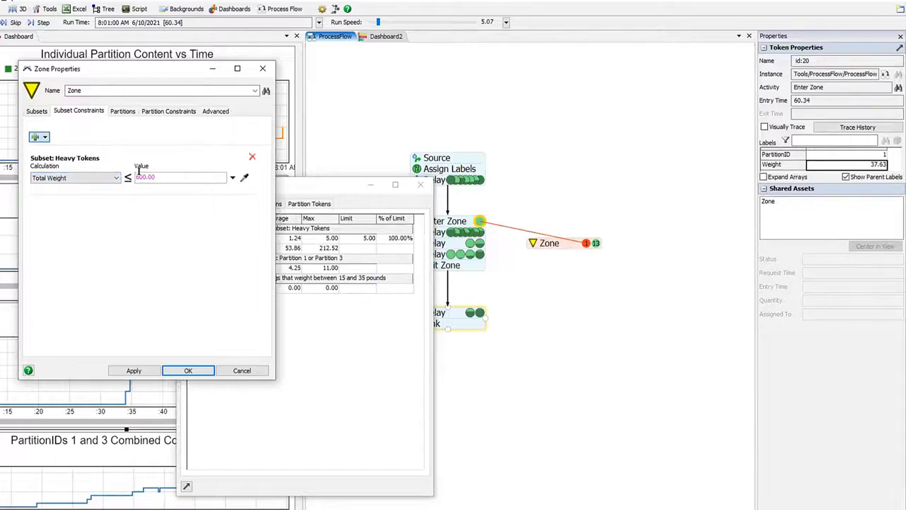
Check how Total Weight is calculated in the Heavy Tokens subset and which calculations its constraint offers.
click(36, 112)
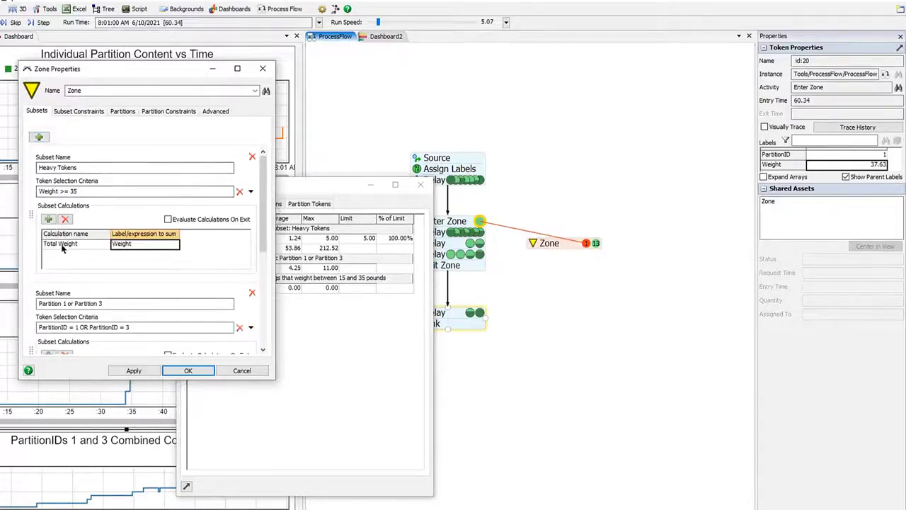
click(81, 111)
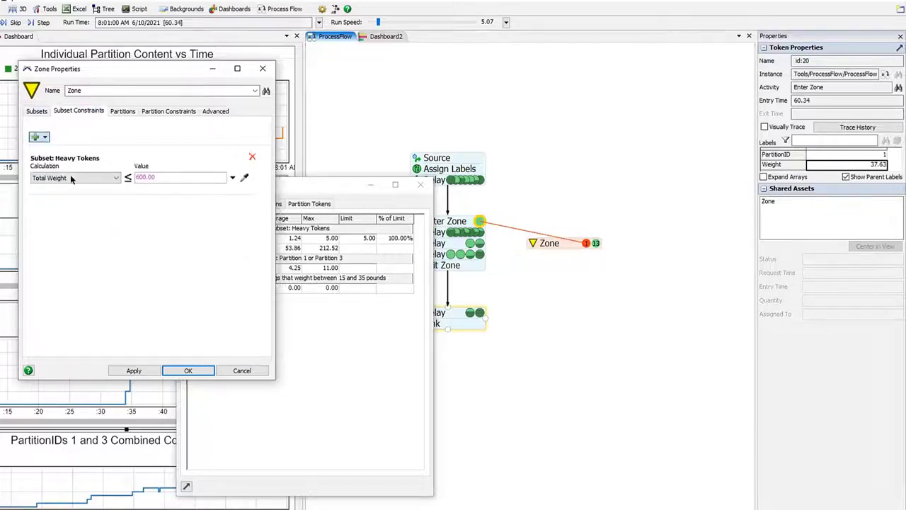
click(70, 177)
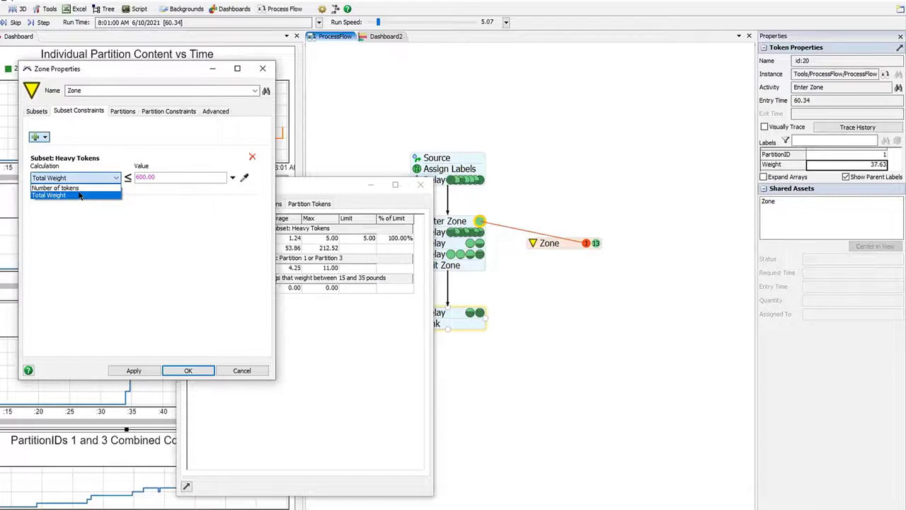
click(79, 195)
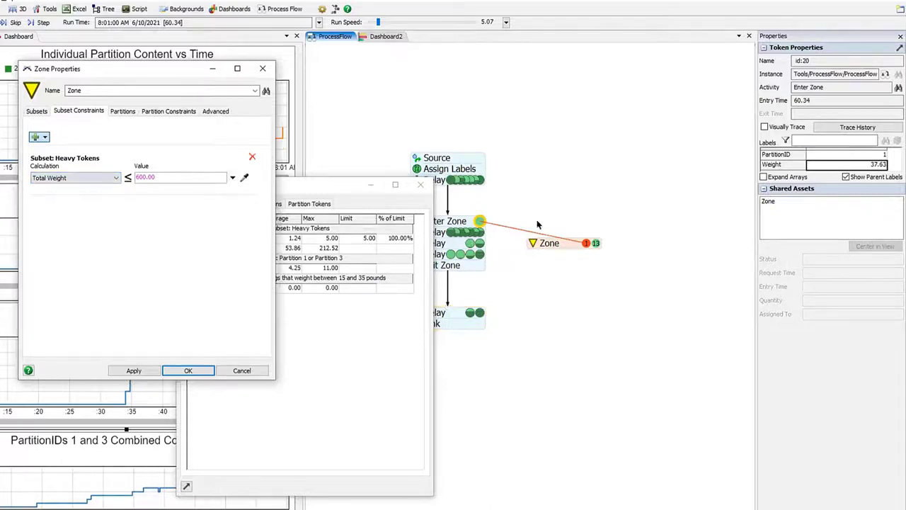
Switch the Heavy Tokens constraint's calculation to Number of tokens.
click(535, 242)
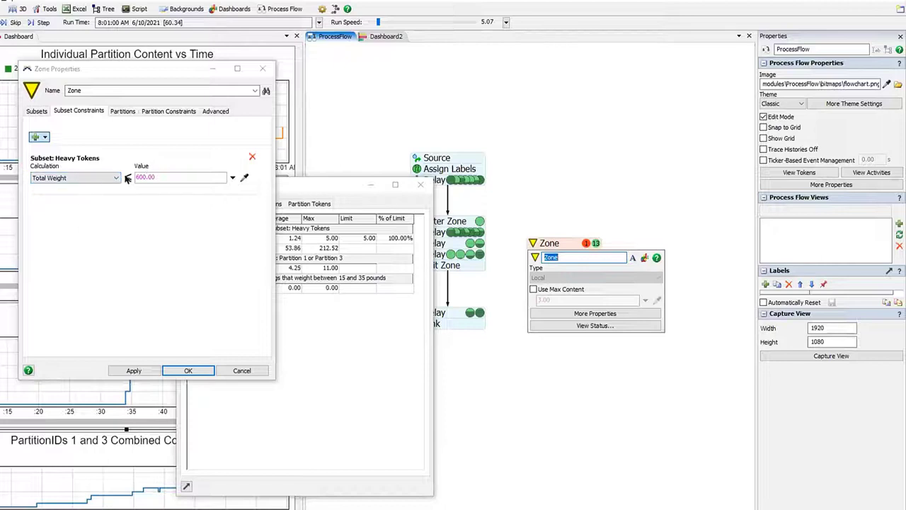
click(89, 180)
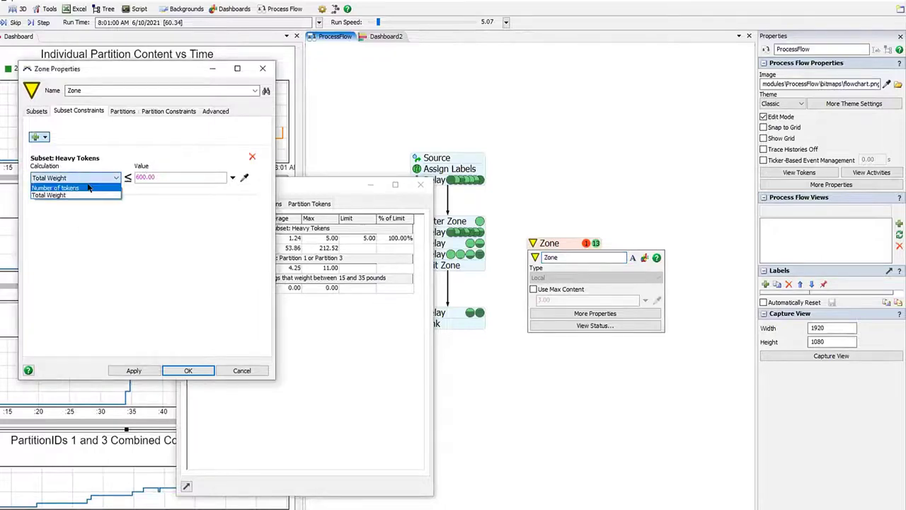
click(88, 187)
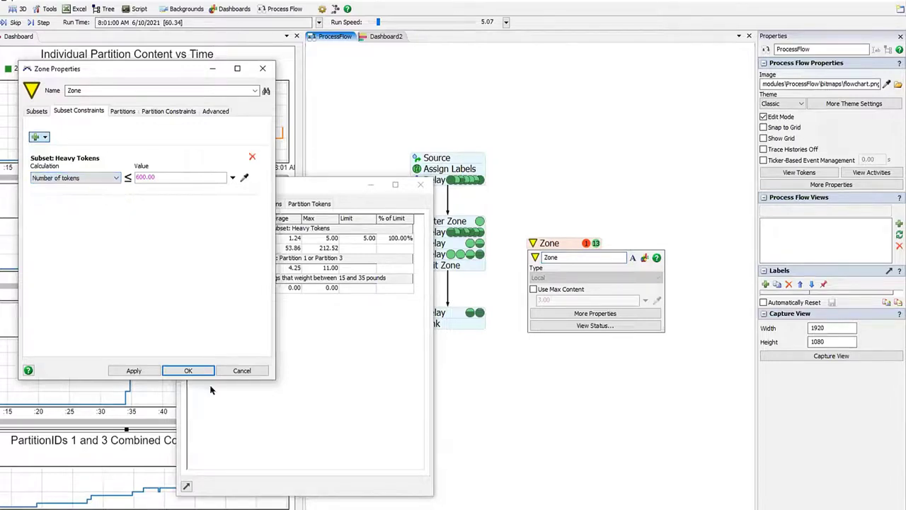
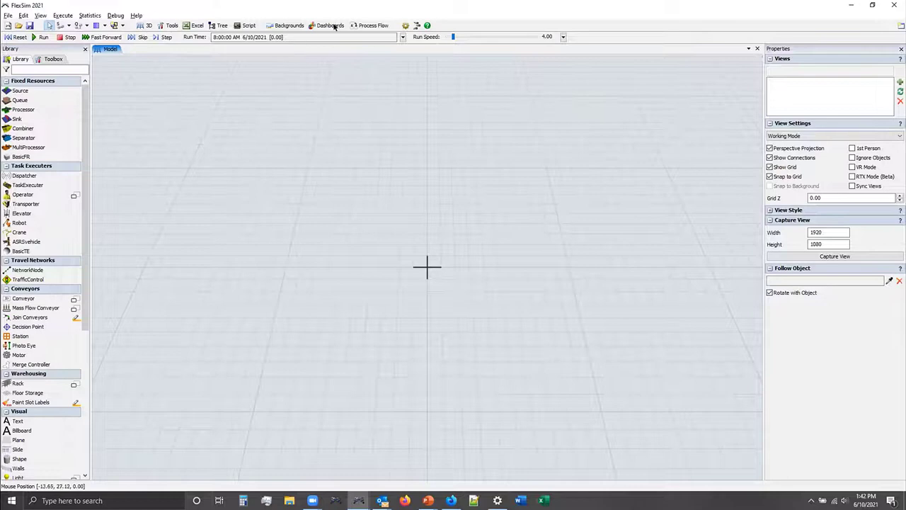
Add a process flow to the empty model.
click(370, 25)
click(403, 36)
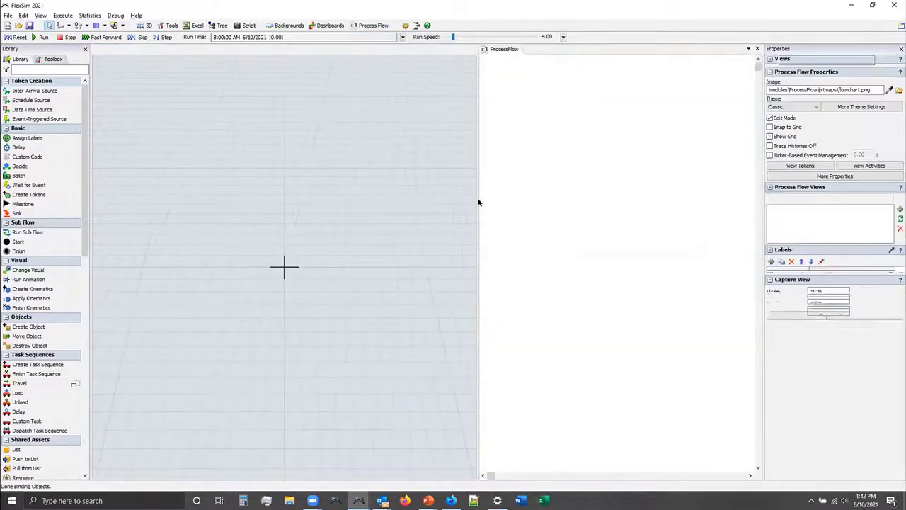
Close the 3D view and place an Inter-Arrival Source in the process flow, keeping its default exponential inter-arrival time.
click(471, 48)
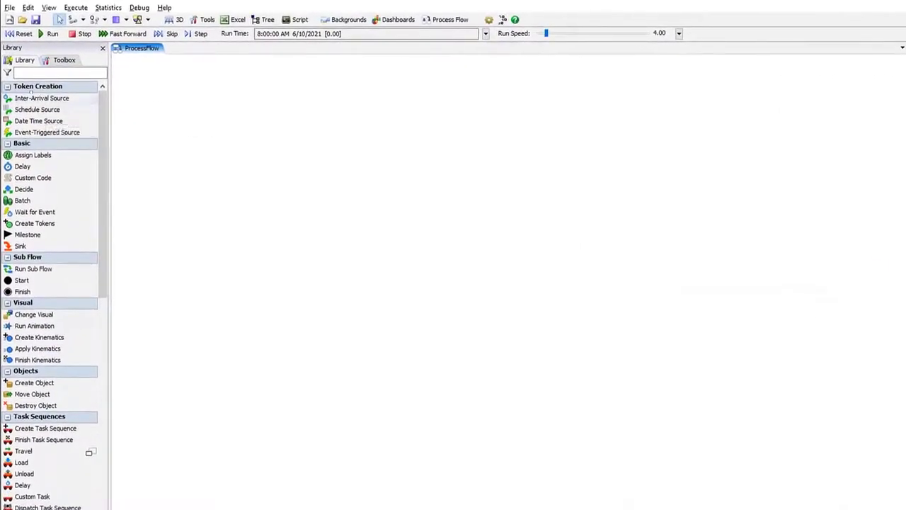
drag(327, 69, 414, 104)
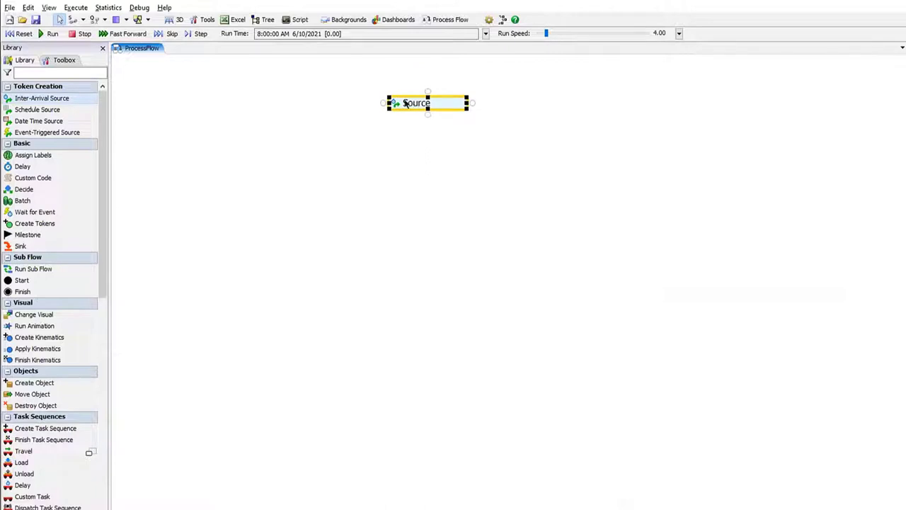
double_click(394, 104)
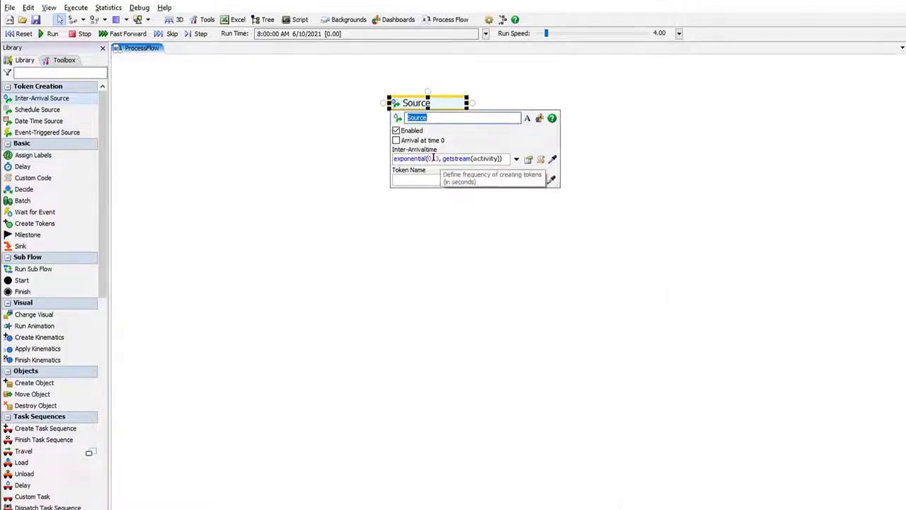
click(340, 107)
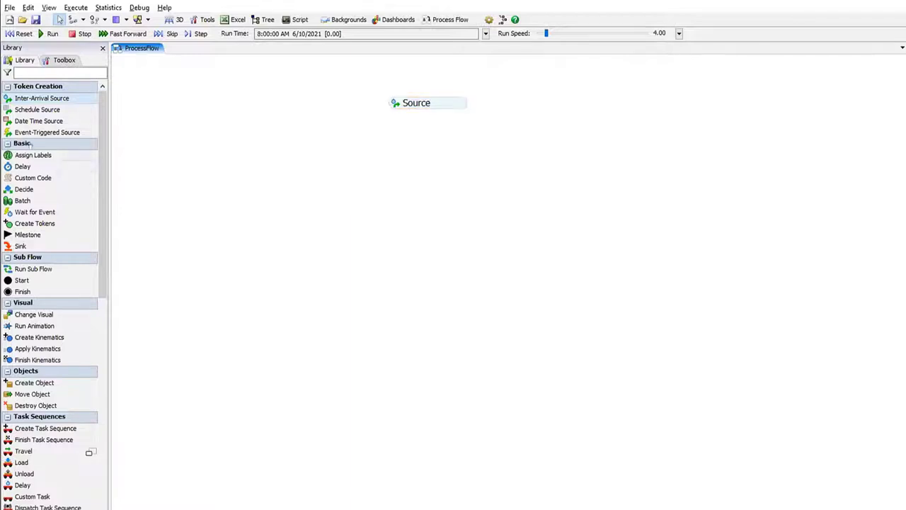
Attach an Assign Labels activity below the Source, name it "Assign Labels: Type, Weight, DollarValue" and widen the block to fit.
click(33, 155)
click(385, 112)
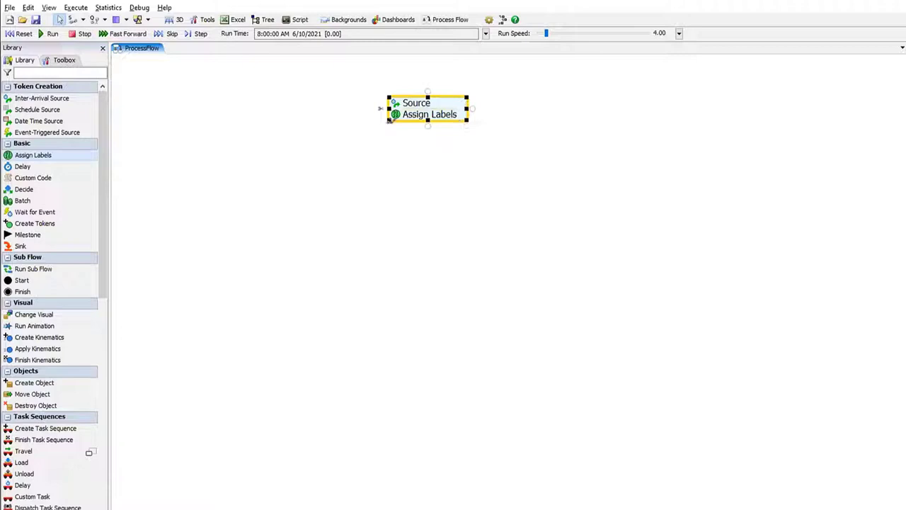
click(450, 125)
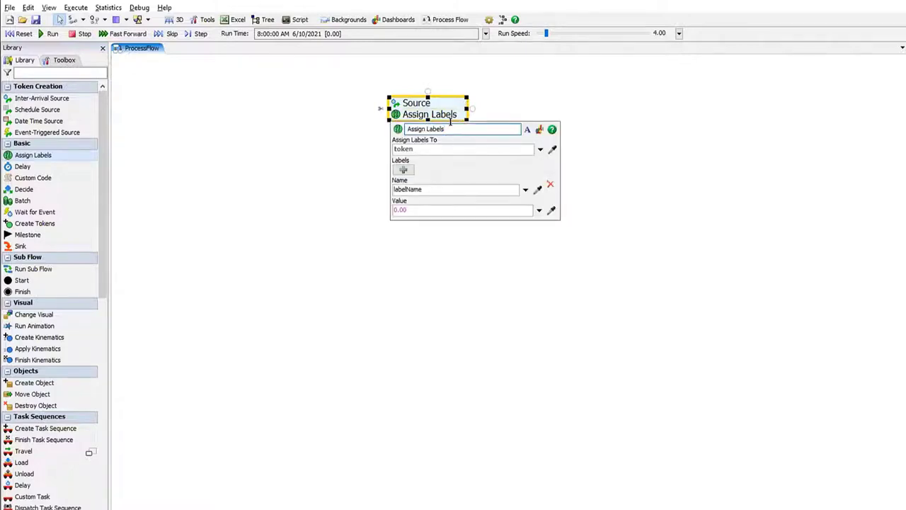
text(: Type, Weight, DollarVal)
text(ue)
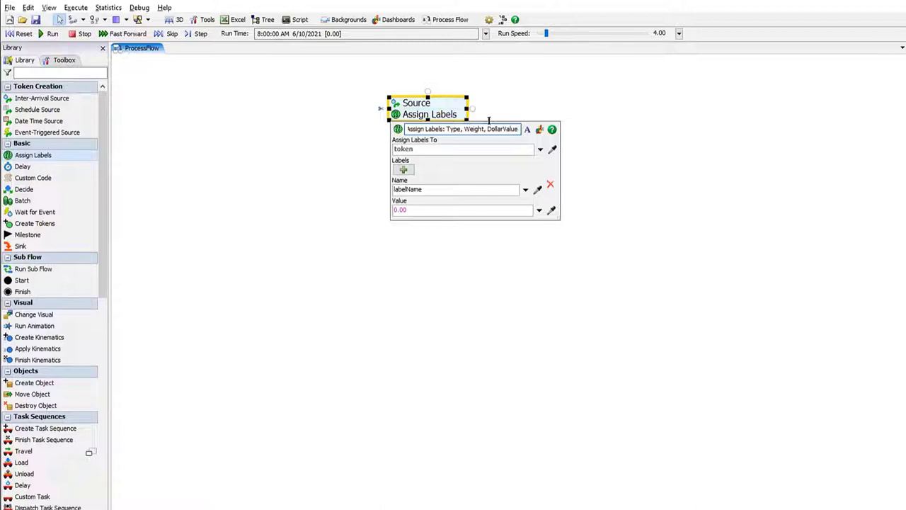
click(475, 104)
click(440, 118)
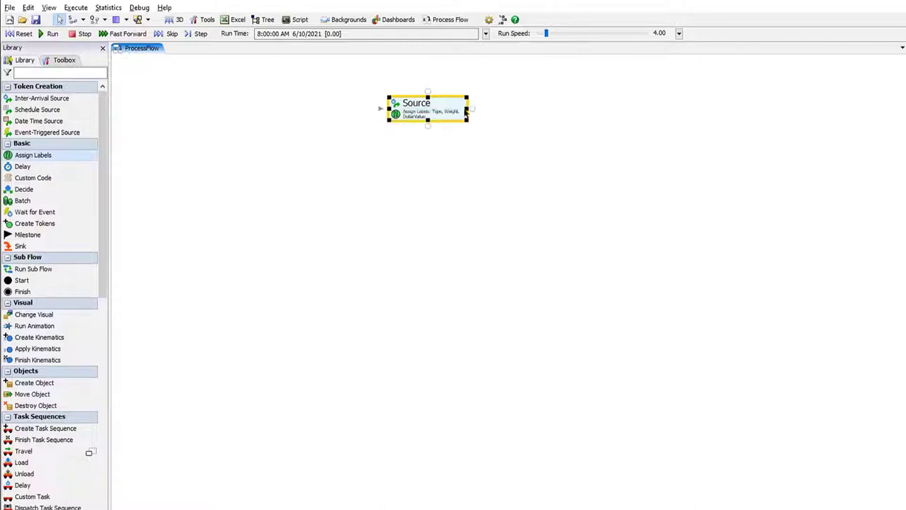
drag(463, 103, 530, 102)
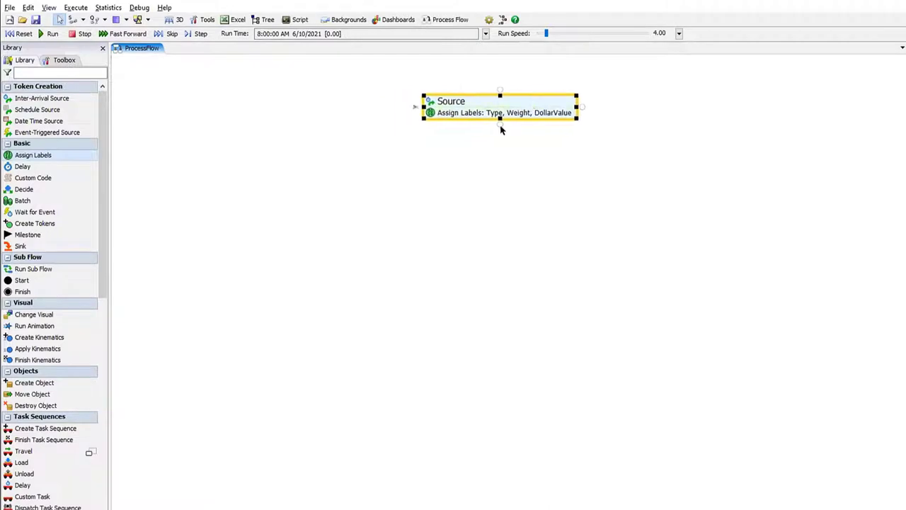
Name the activity's first label Type and choose By Percentage for its value.
click(430, 112)
drag(460, 187, 296, 182)
text(Type)
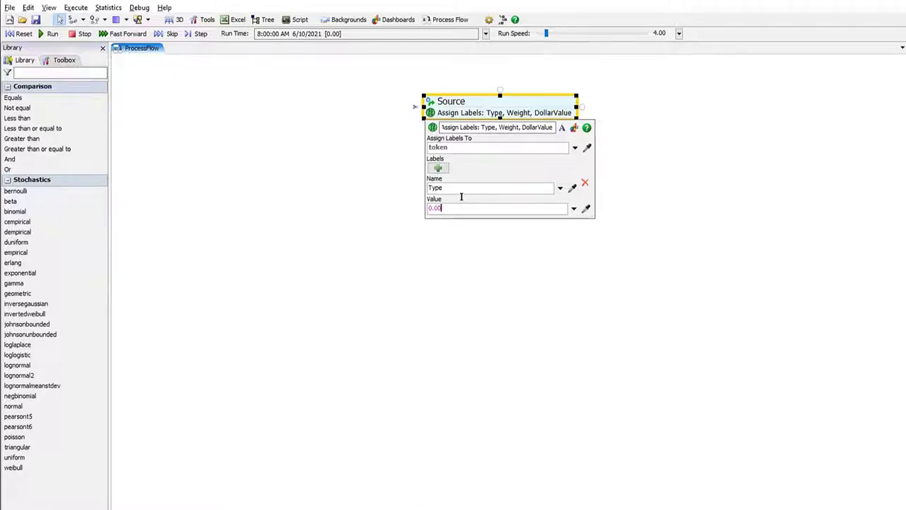
click(574, 208)
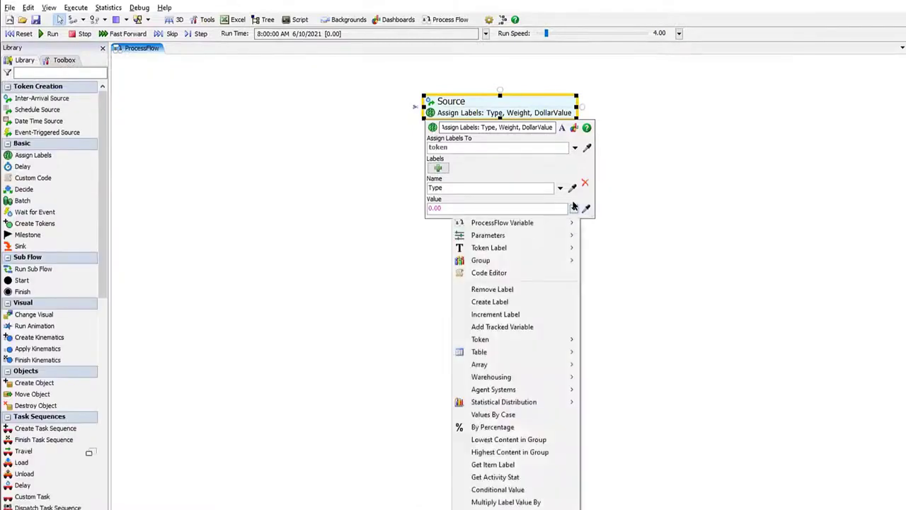
click(527, 428)
Assign the Type label 40 percent for value 1, 30 percent for value 2 and 10 percent for value 3.
click(497, 236)
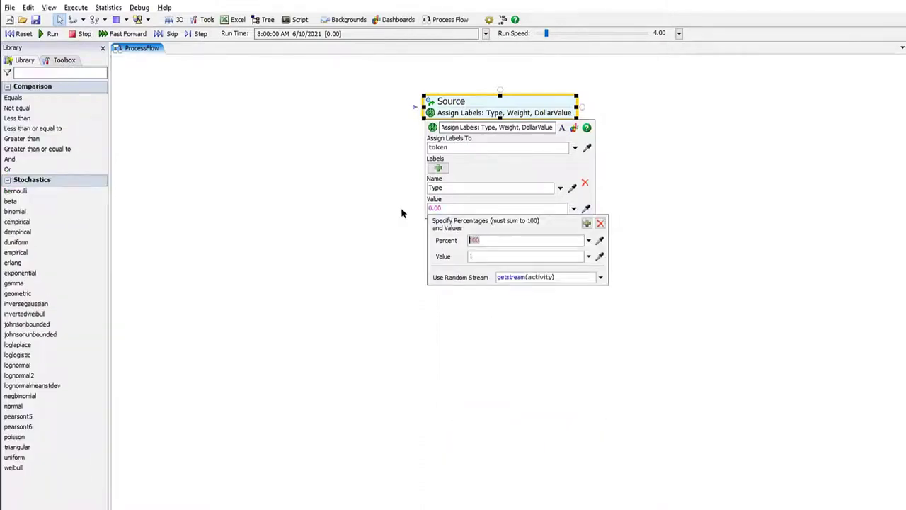
text(40)
click(587, 222)
text(30)
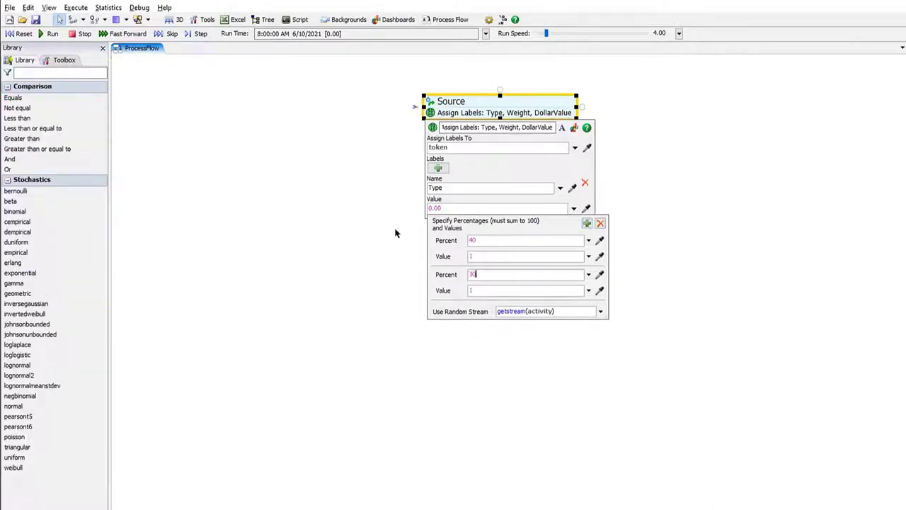
double_click(469, 291)
text(2)
click(587, 222)
click(489, 306)
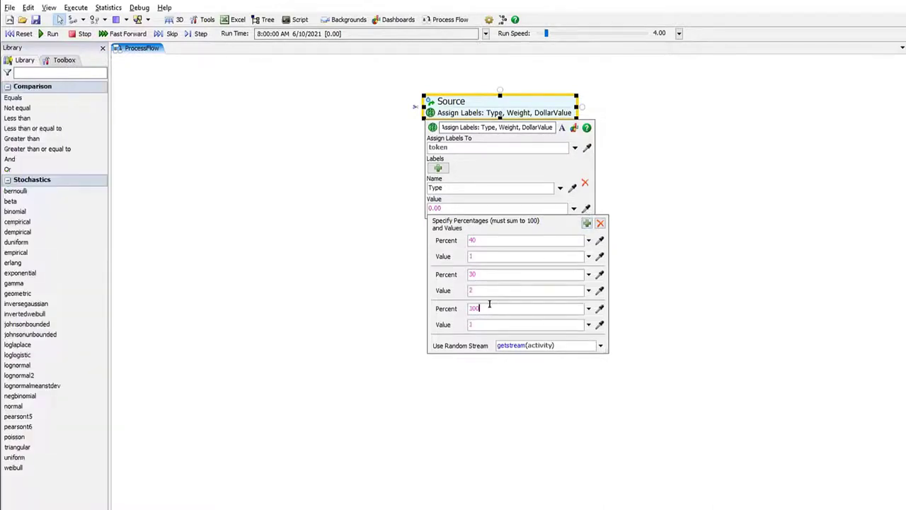
key(BackSpace)
click(487, 323)
Add two more Type outcomes, 10 percent for value 4 and 10 percent for value 5.
click(587, 223)
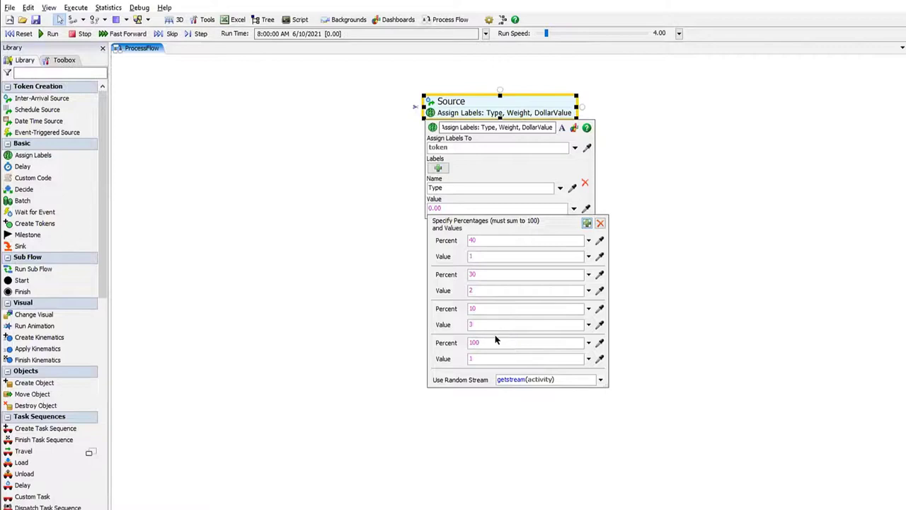
click(495, 342)
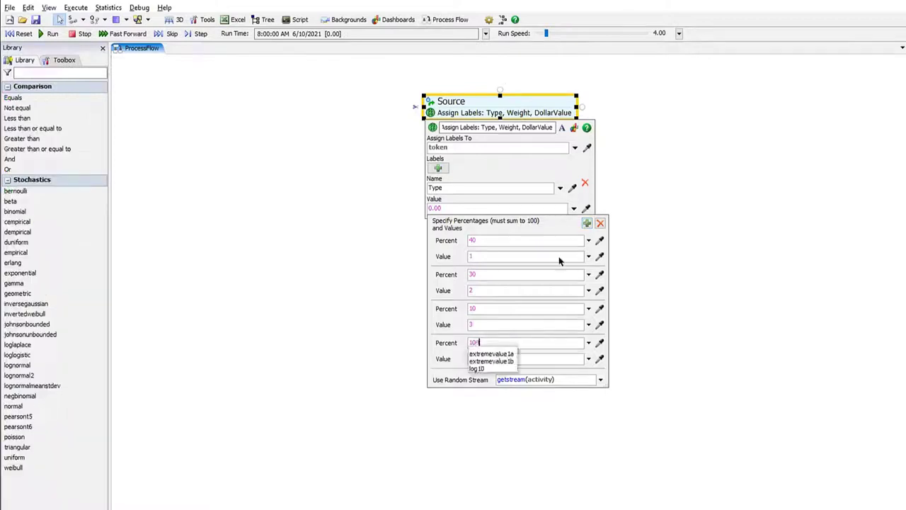
drag(471, 359, 417, 361)
text(4)
click(587, 223)
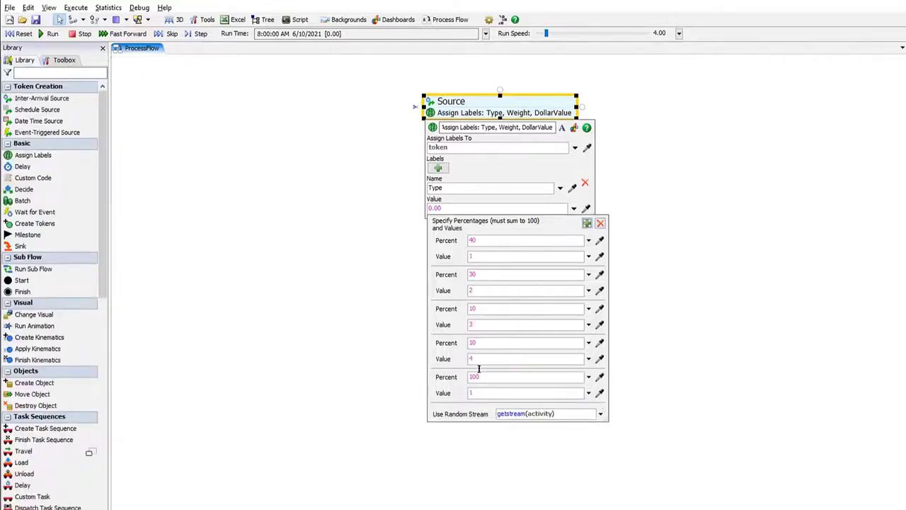
text(5)
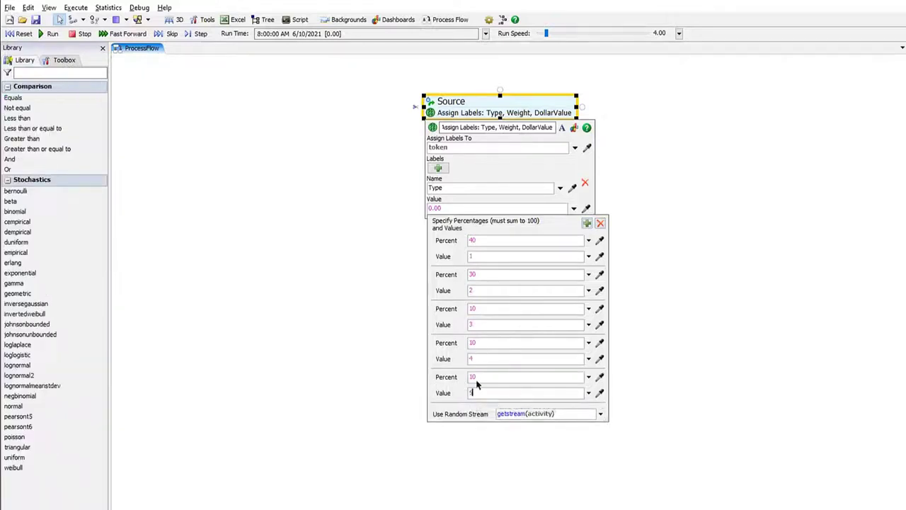
click(495, 178)
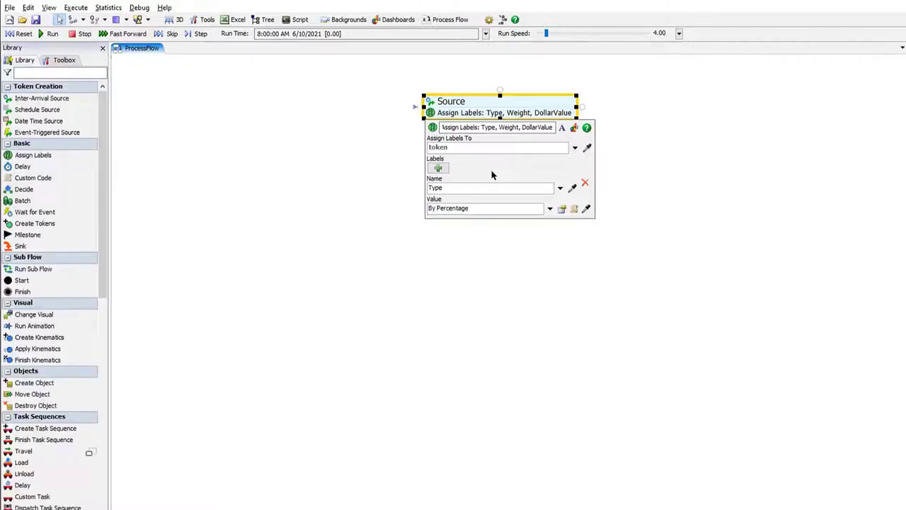
Add a label named Weight with a uniform distribution from 10 to 50.
click(439, 169)
text(Weight)
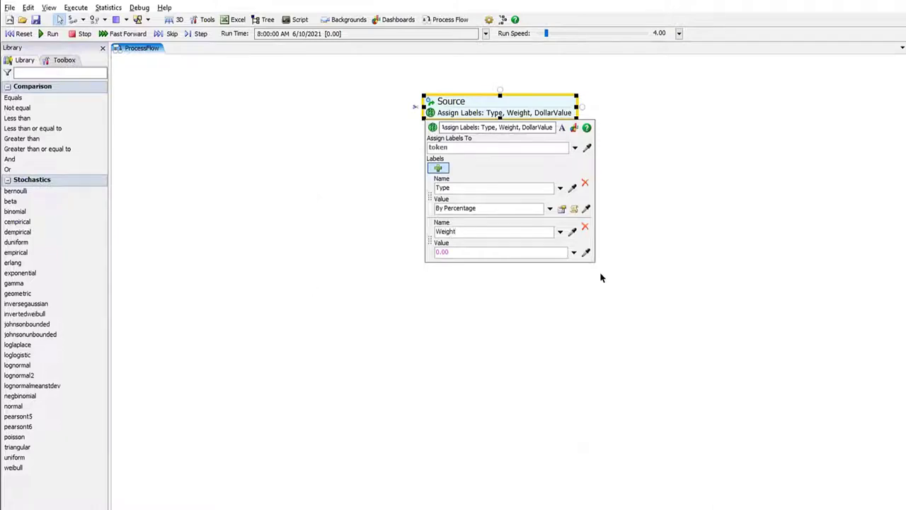
click(574, 252)
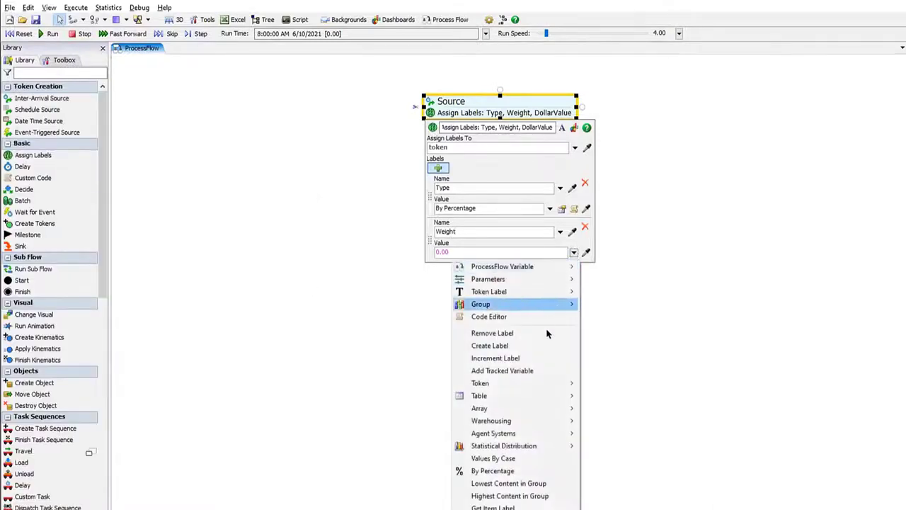
mouse_move(553, 445)
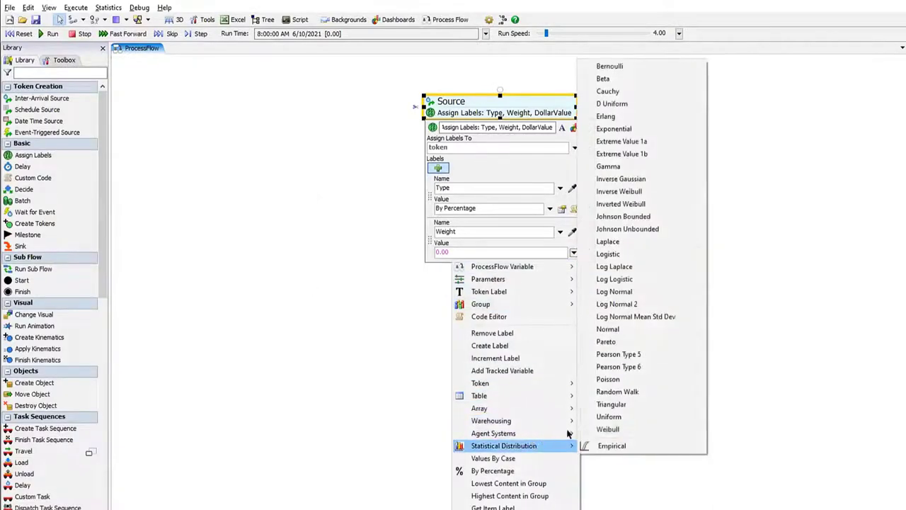
click(606, 419)
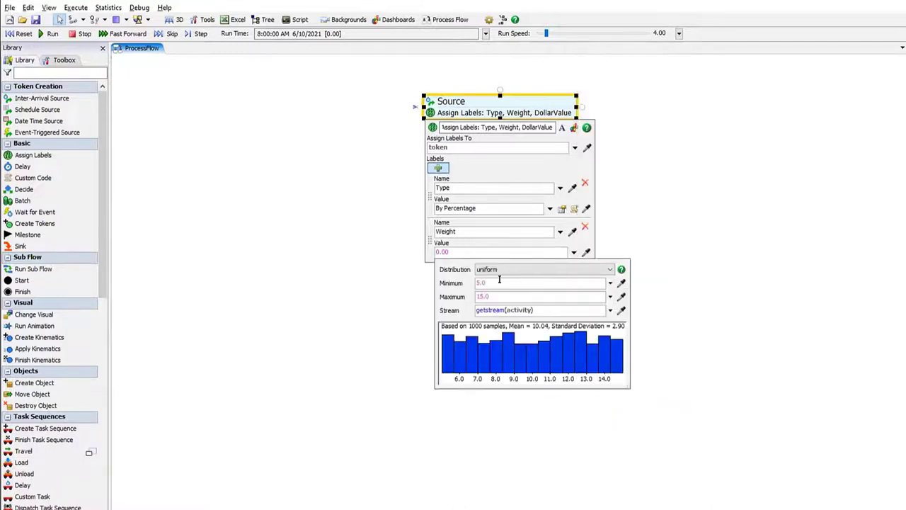
click(499, 281)
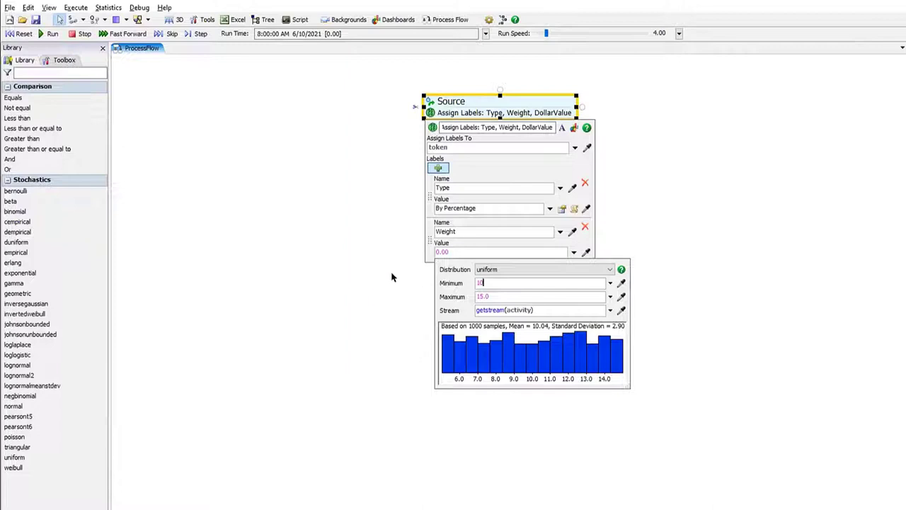
drag(504, 296, 385, 274)
text(50)
key(Return)
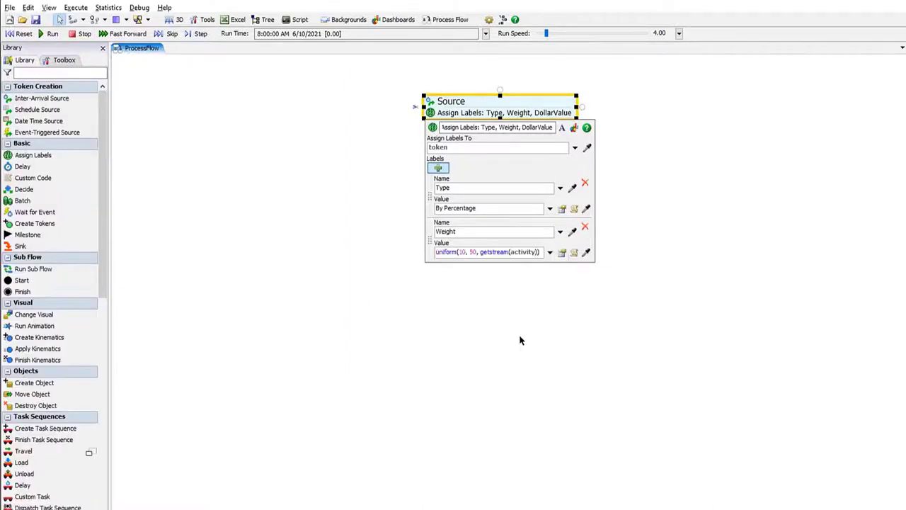
Add a label named DollarValue with a uniform distribution from 100 to 1000.
click(436, 168)
text(DollarValue)
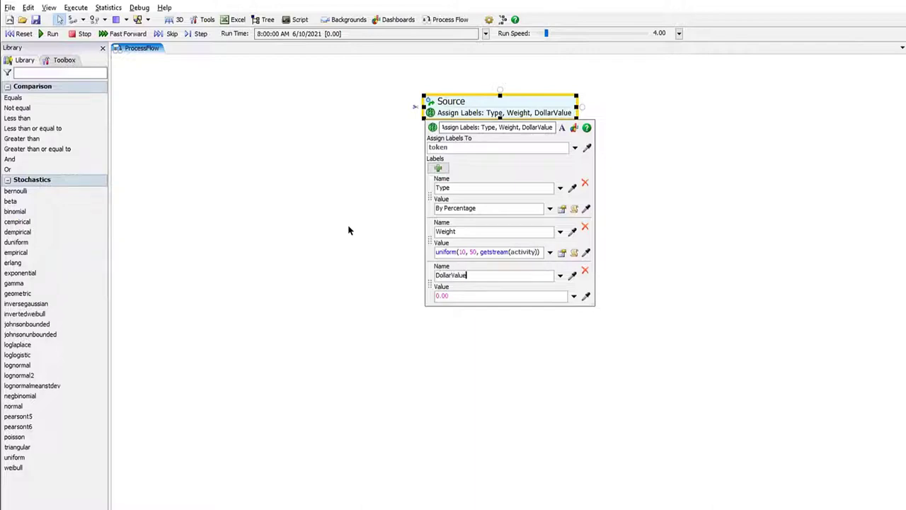
click(573, 296)
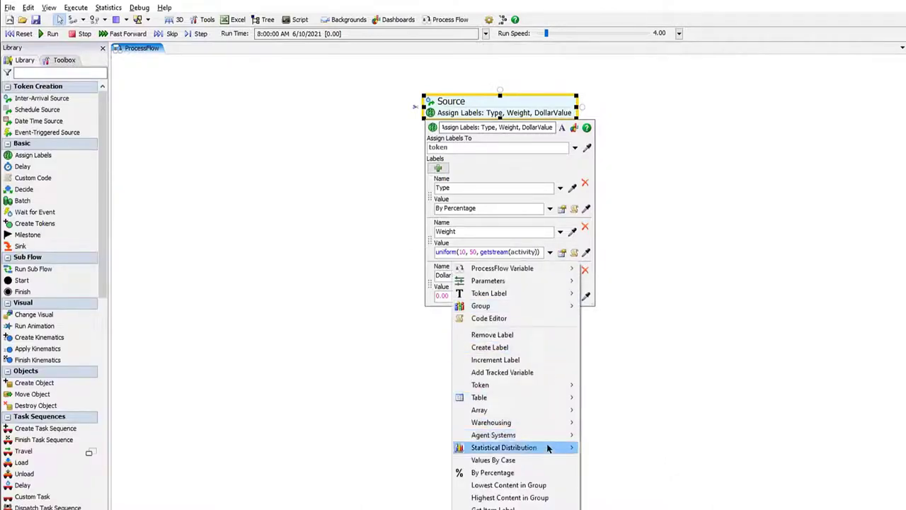
mouse_move(559, 446)
click(609, 418)
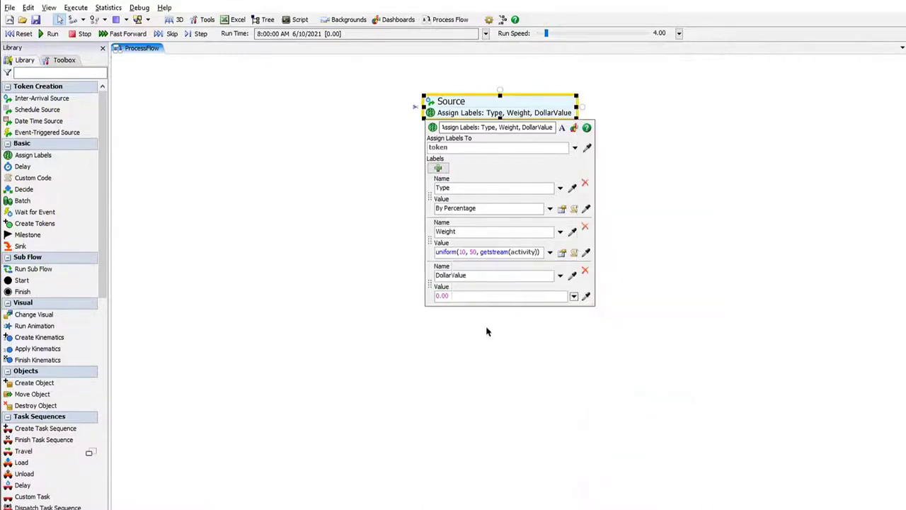
click(490, 323)
text(100)
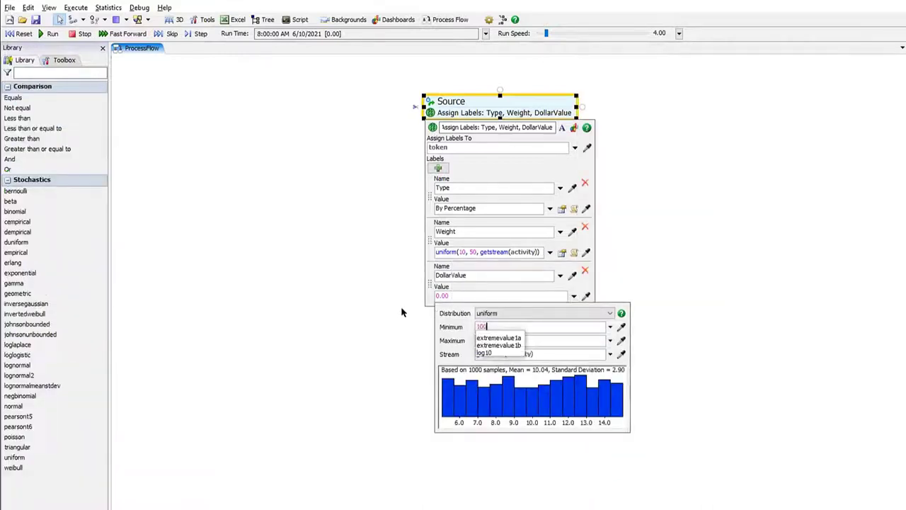
key(Tab)
text(100)
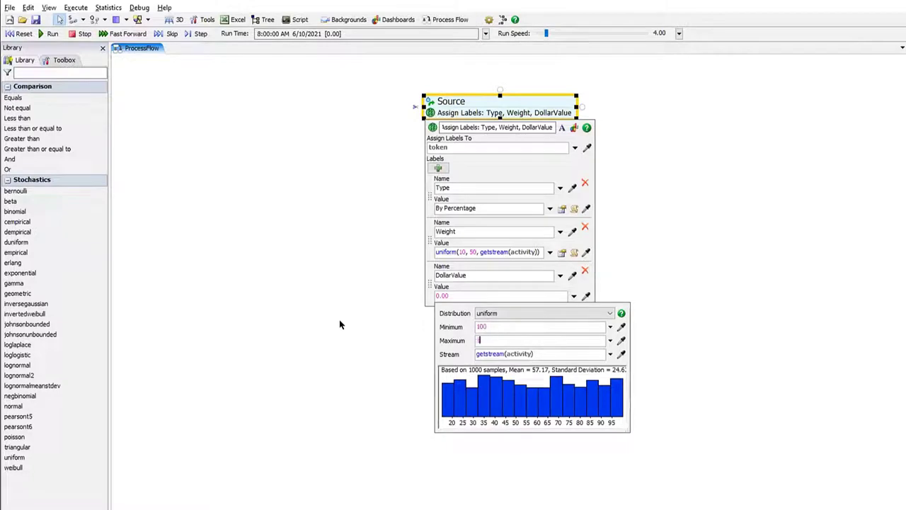
text(0)
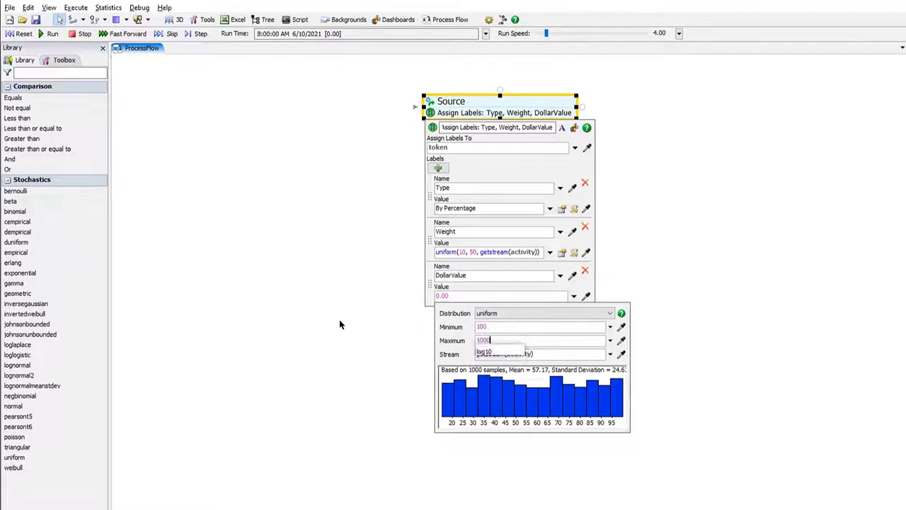
click(459, 293)
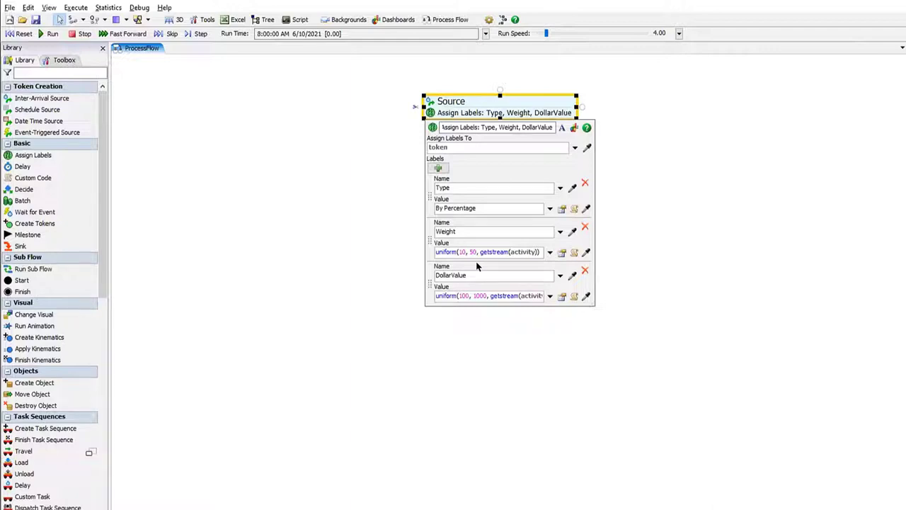
In the process flow's visualization properties, set the token colors to be based on the Type label.
click(601, 104)
drag(521, 108, 538, 106)
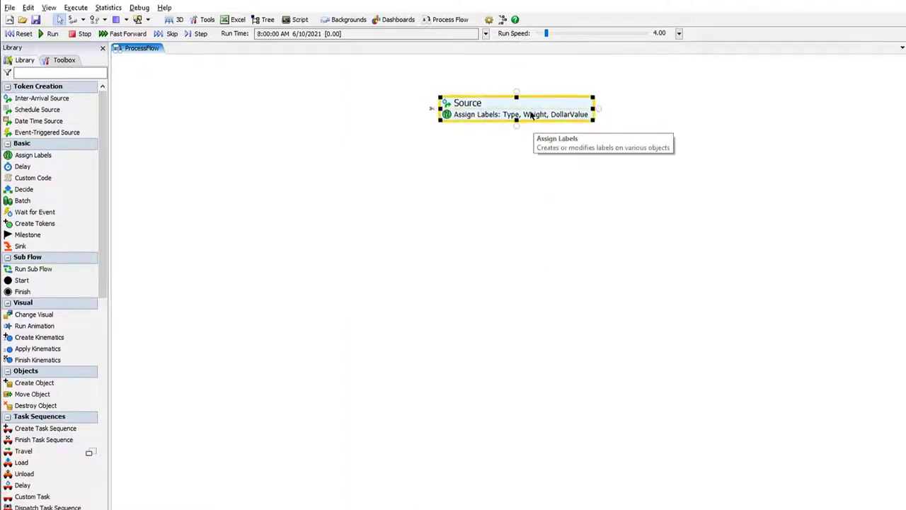
click(686, 113)
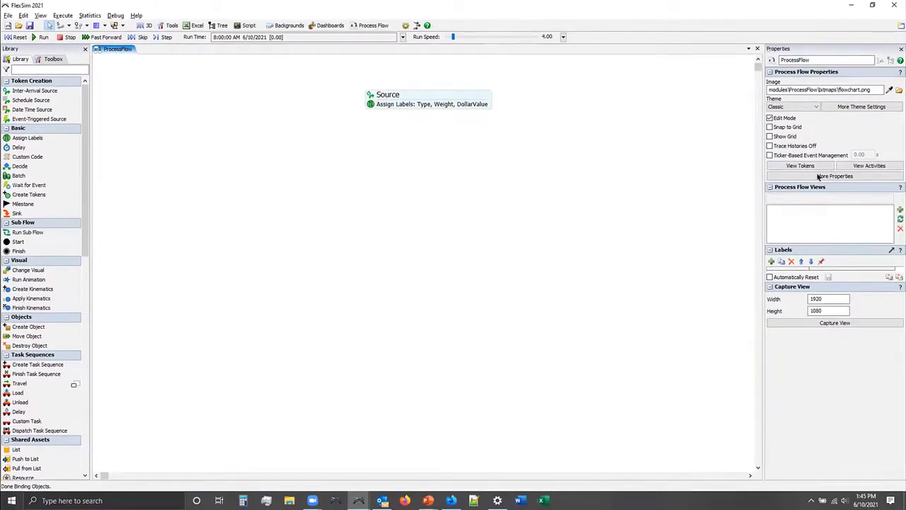
click(814, 176)
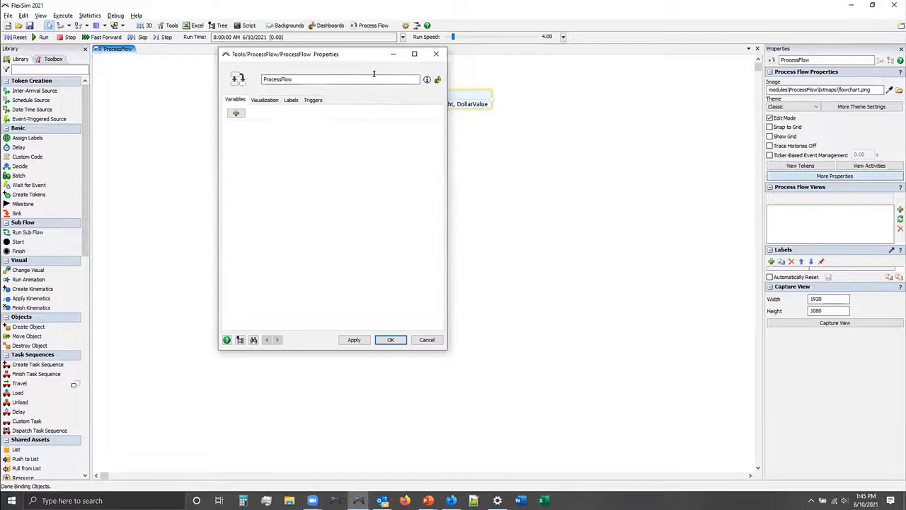
drag(356, 58, 652, 65)
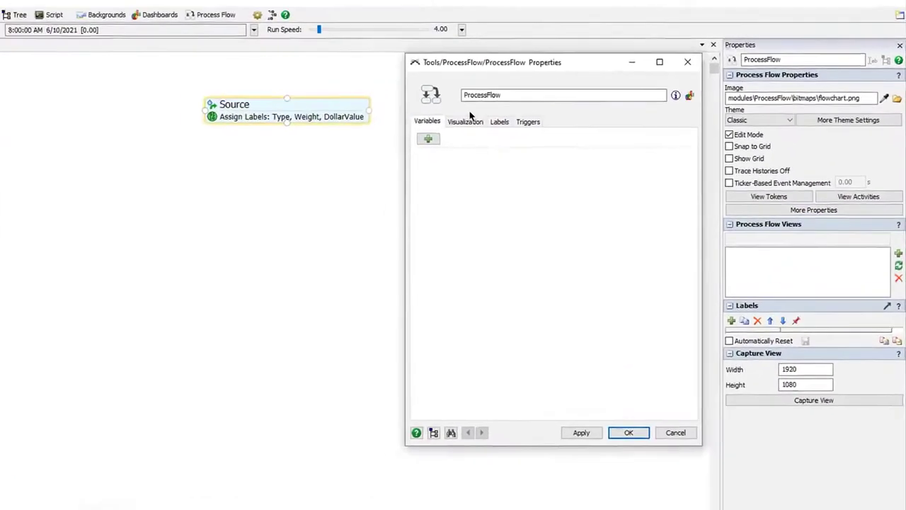
click(556, 109)
click(444, 228)
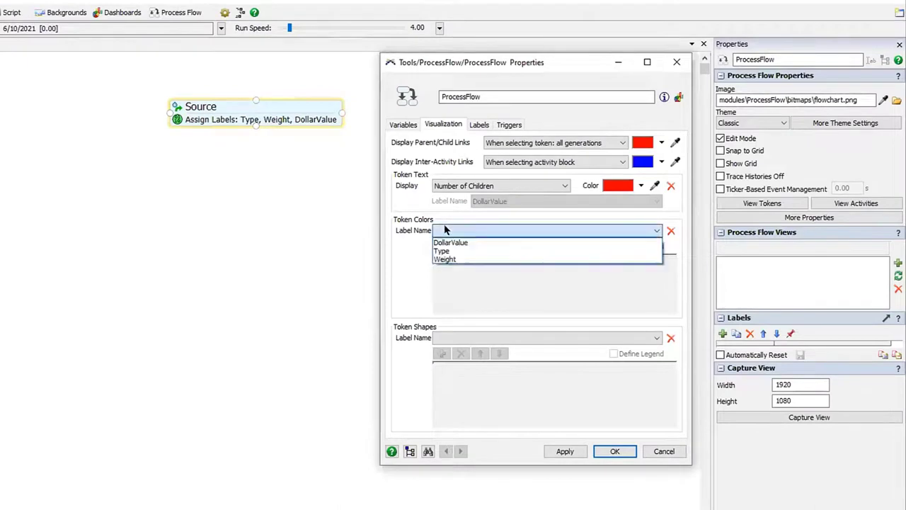
click(476, 250)
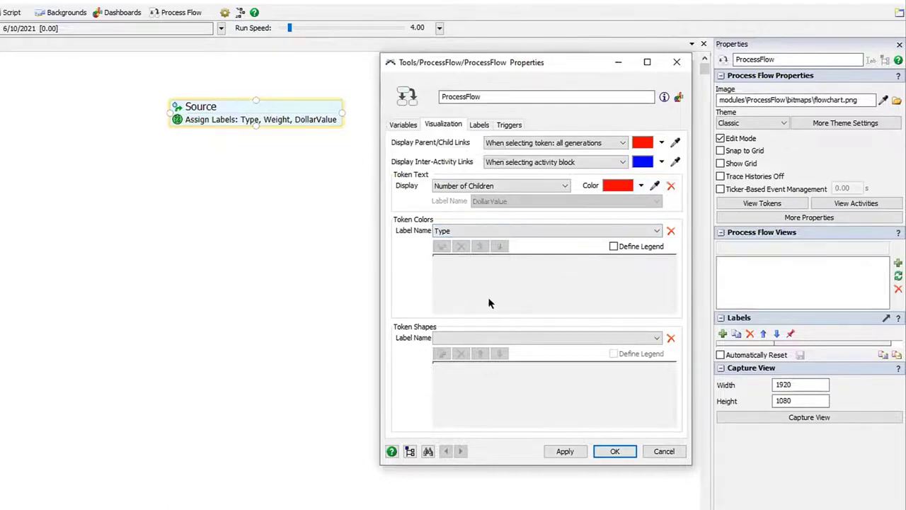
click(675, 63)
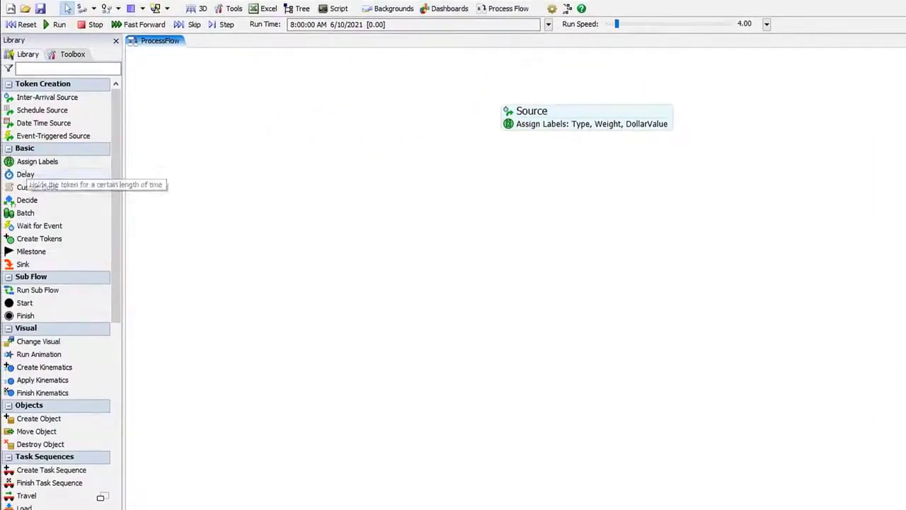
Add a Decide activity directly beneath the Assign Labels activity and name it "Decide: By Type".
drag(528, 143, 496, 143)
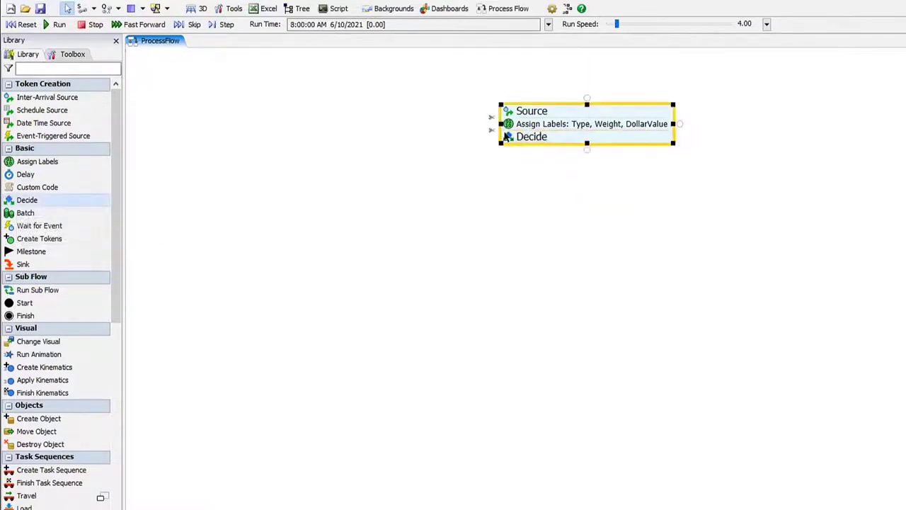
click(507, 136)
text(:)
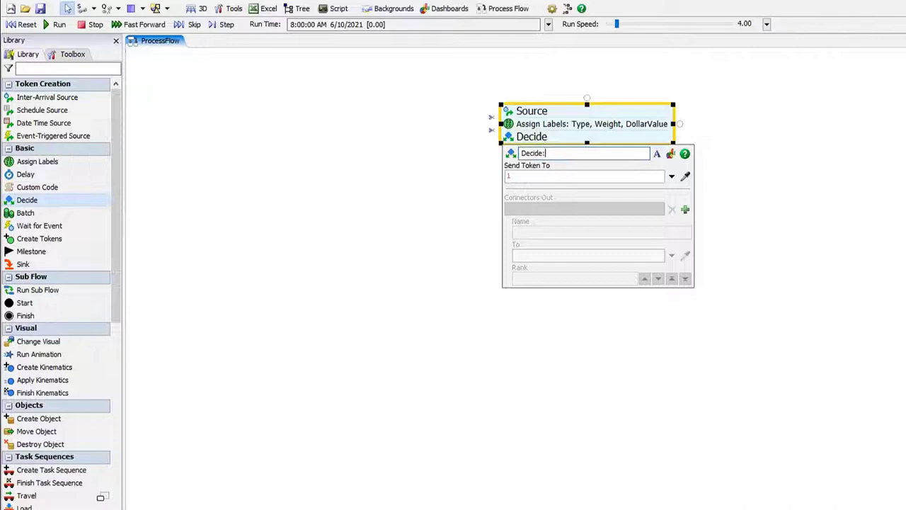
text( By type)
click(444, 171)
Add a separate Delay below the source block, named "Delay: Type 3", with delay time exponential(0, 45).
drag(24, 174, 540, 224)
drag(597, 236, 587, 223)
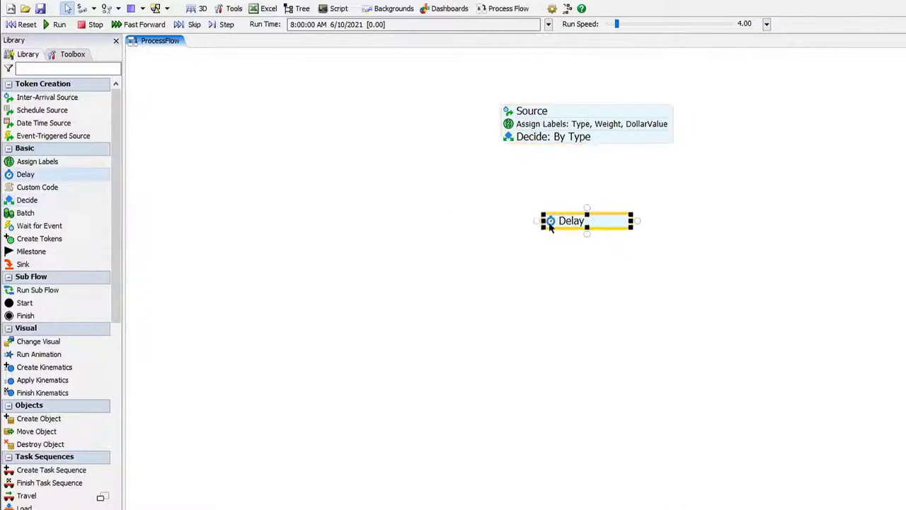
double_click(556, 222)
click(591, 233)
text(: Type 3)
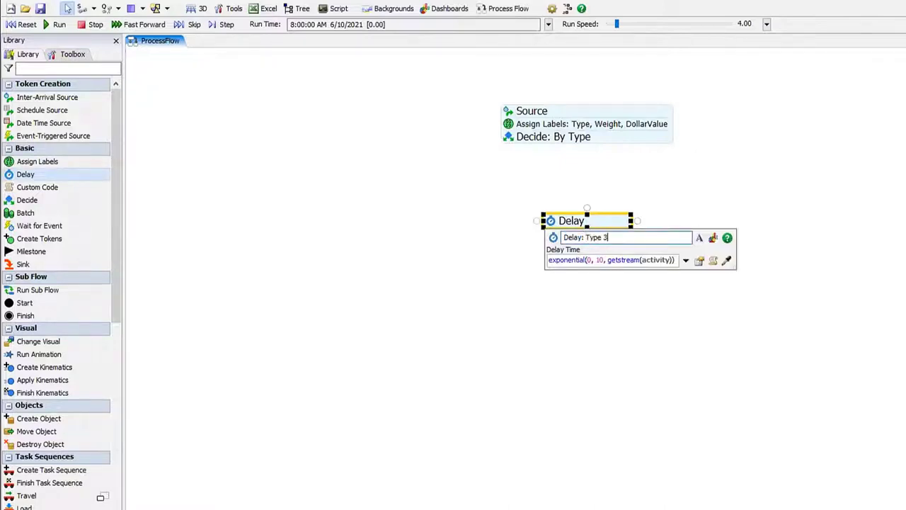
click(695, 259)
text(15)
click(554, 182)
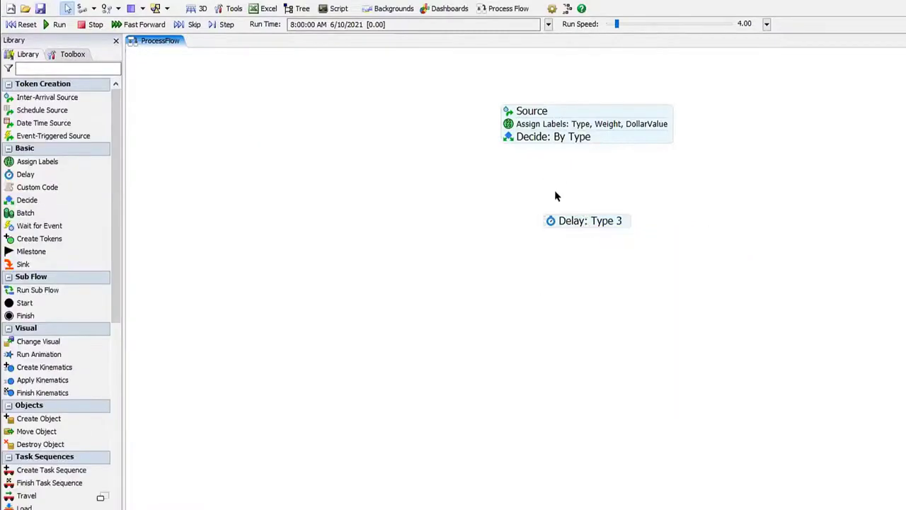
Copy the Type 3 delay and place two duplicates to its left, the nearer one slightly higher.
click(577, 223)
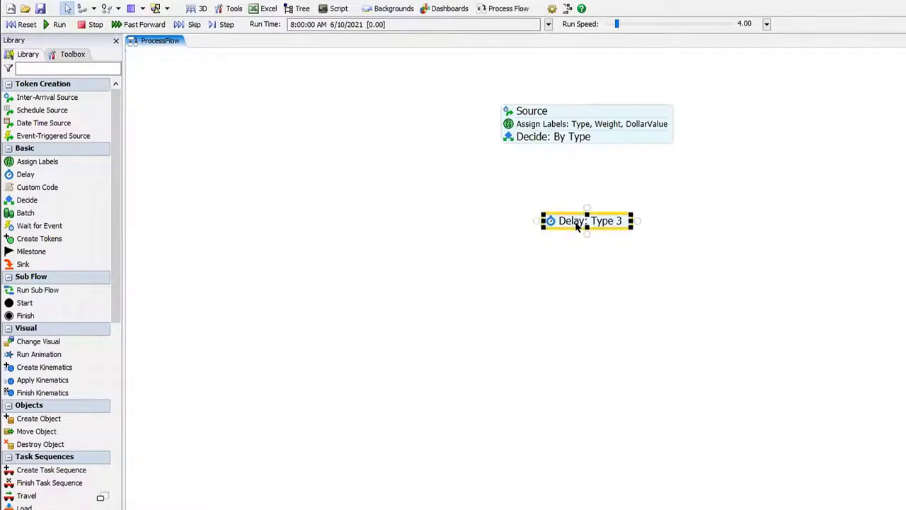
click(446, 198)
key(ctrl+v)
drag(481, 213, 482, 186)
key(ctrl+v)
drag(366, 225, 346, 220)
Rename the leftmost delay copy "Delay: Type 1" and the one beside it "Delay: Type 2".
double_click(300, 223)
click(397, 237)
key(BackSpace)
text(1)
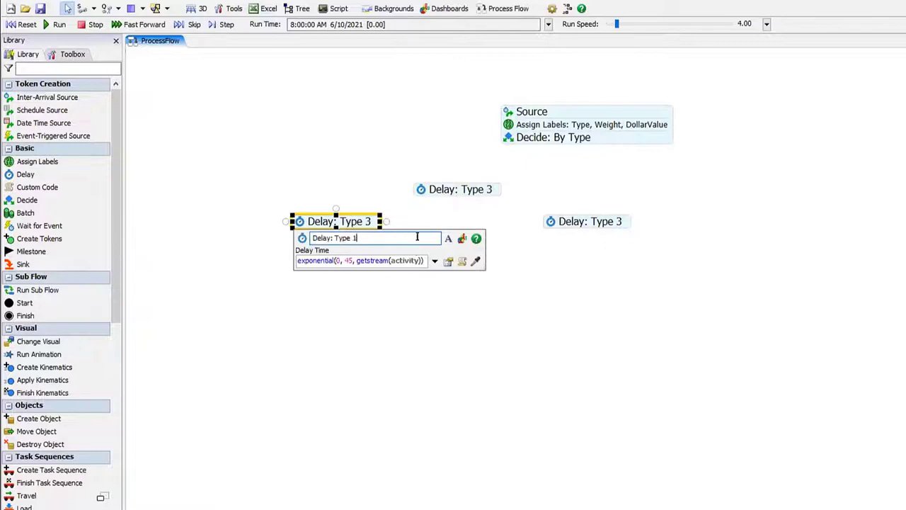
double_click(424, 190)
click(497, 202)
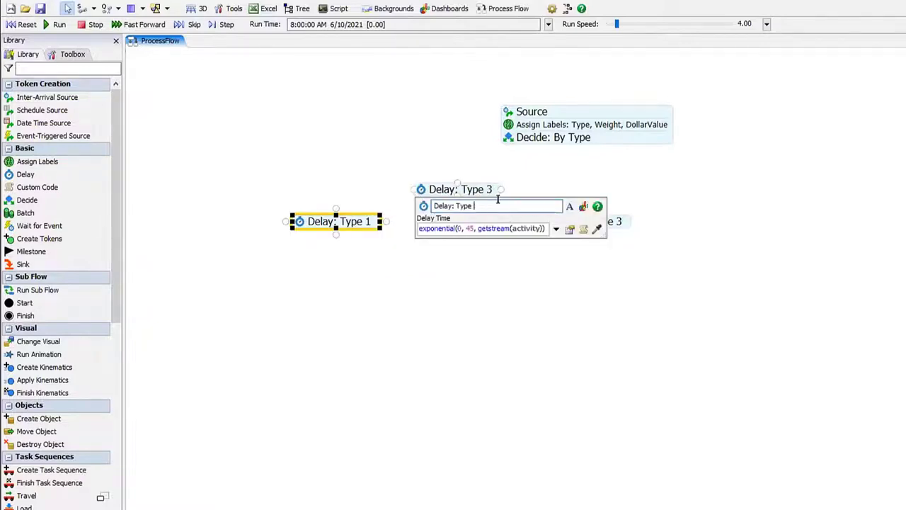
text(2)
click(560, 177)
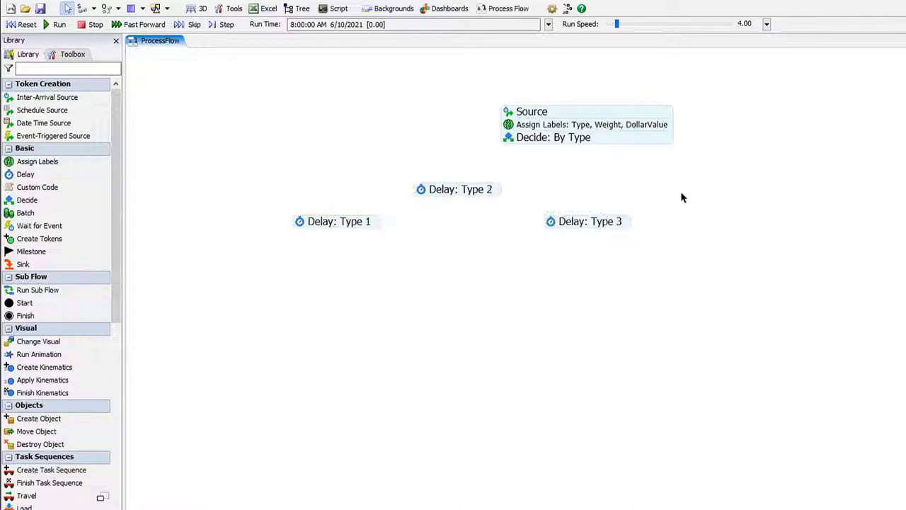
Paste another delay copy to the upper right of the Type 3 delay and rename it "Delay: Type 4".
key(ctrl+v)
drag(710, 195, 704, 186)
double_click(742, 198)
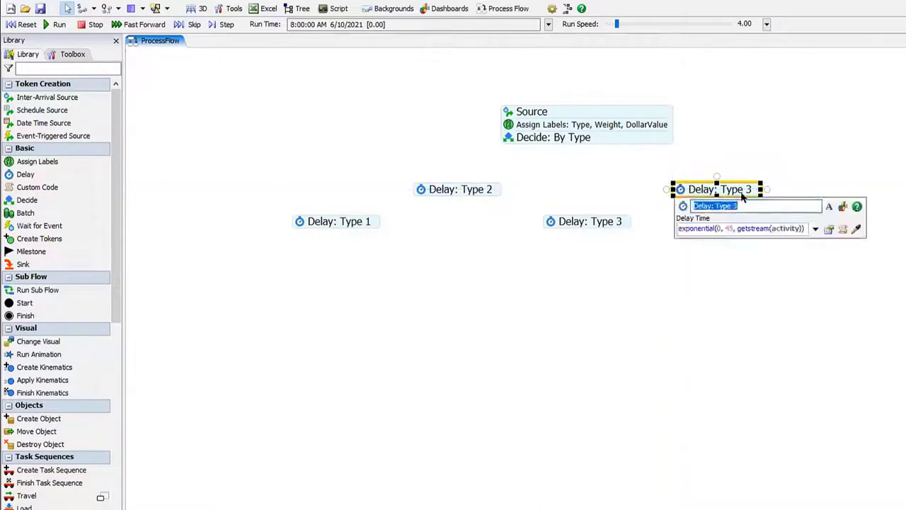
key(Right)
text(4)
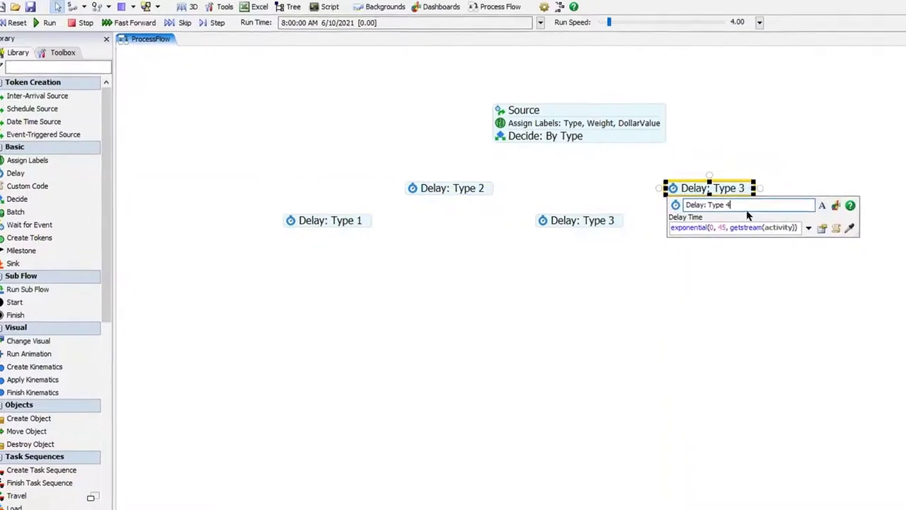
key(Return)
Paste one more delay copy at the far right, level with the Type 3 delay, and rename it "Delay: Type 5".
key(ctrl+v)
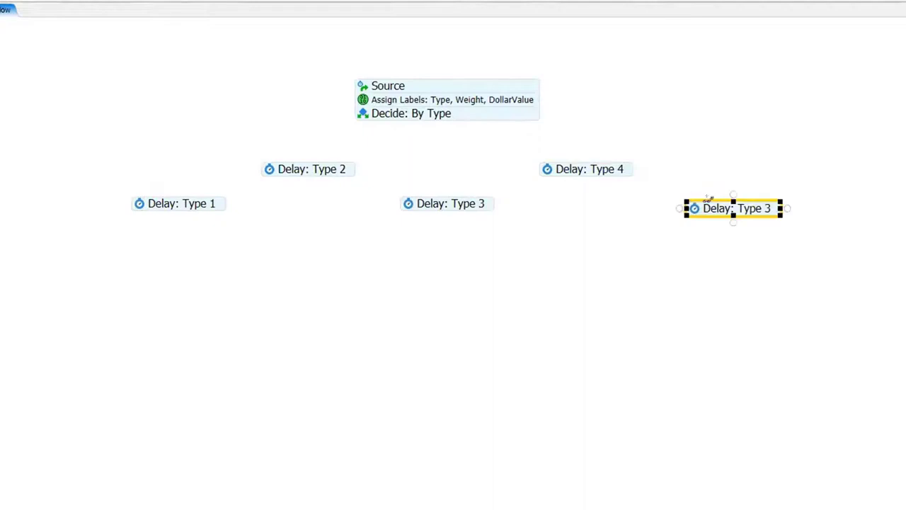
drag(712, 208, 706, 200)
double_click(688, 199)
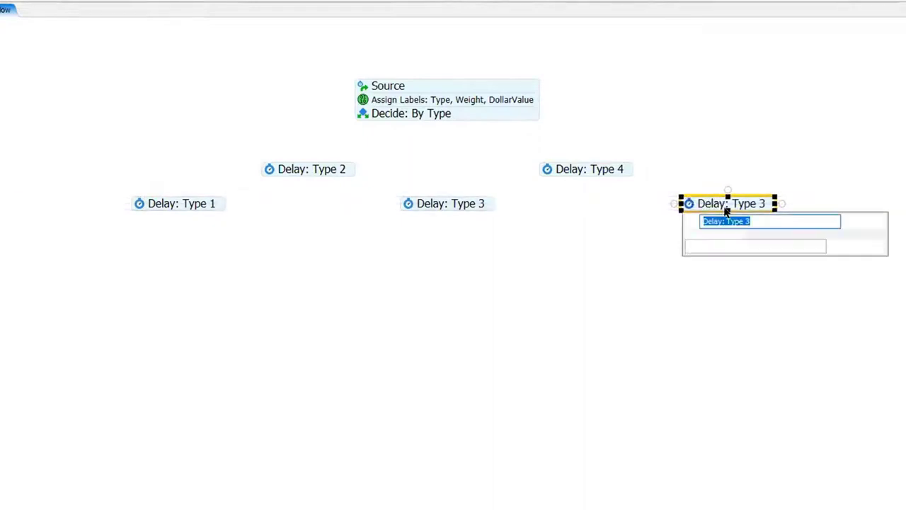
click(749, 216)
text(5)
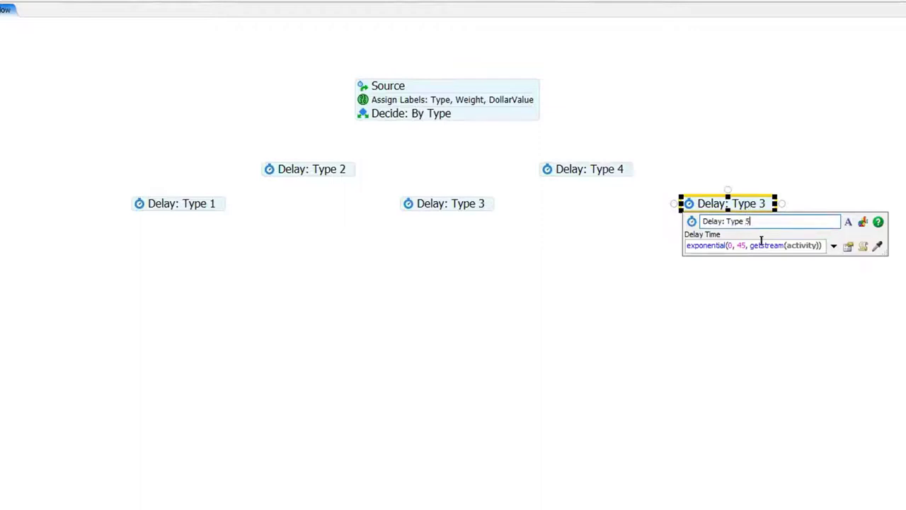
key(Return)
click(507, 298)
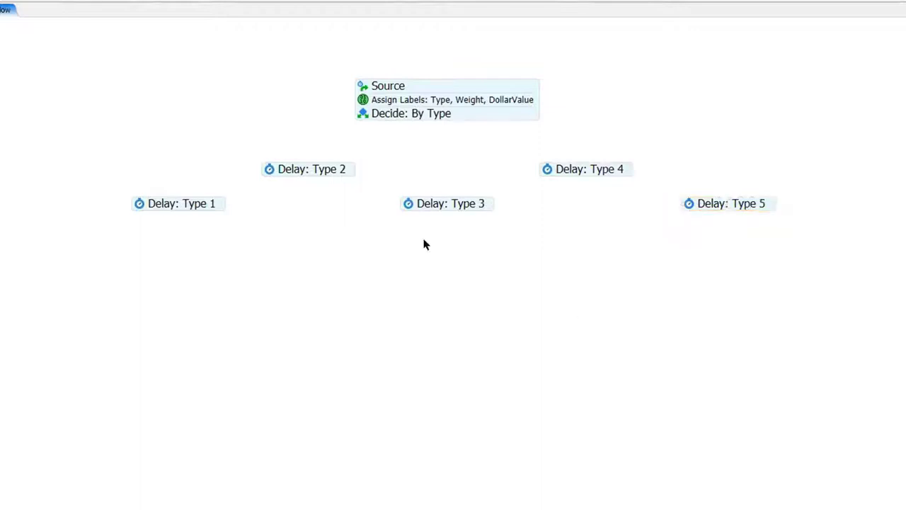
Connect the Decide activity to the five delays in order from Type 1 to Type 5.
click(347, 111)
drag(346, 111, 178, 195)
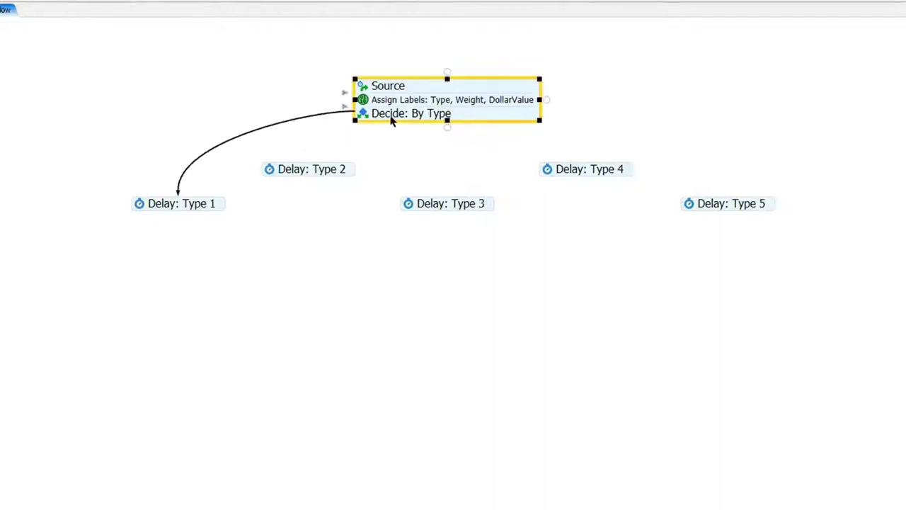
drag(388, 123, 308, 156)
drag(439, 124, 441, 194)
drag(507, 121, 585, 155)
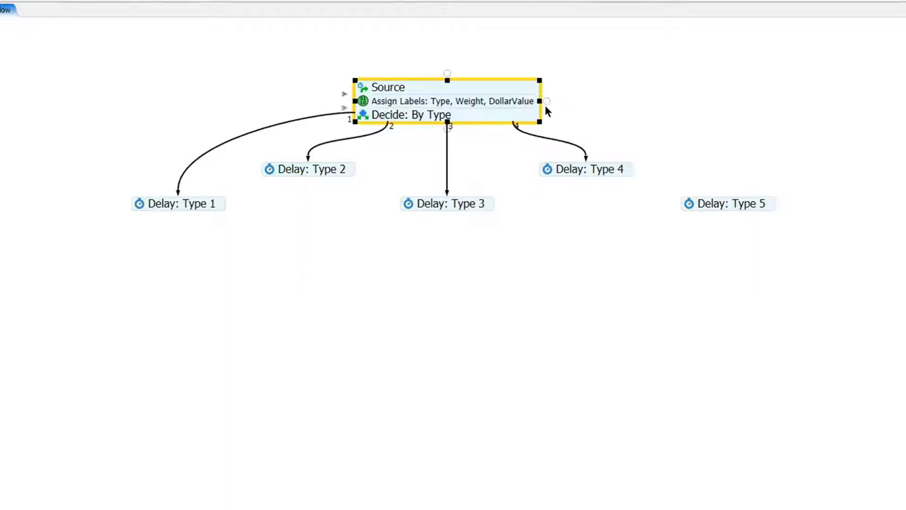
drag(542, 101, 727, 194)
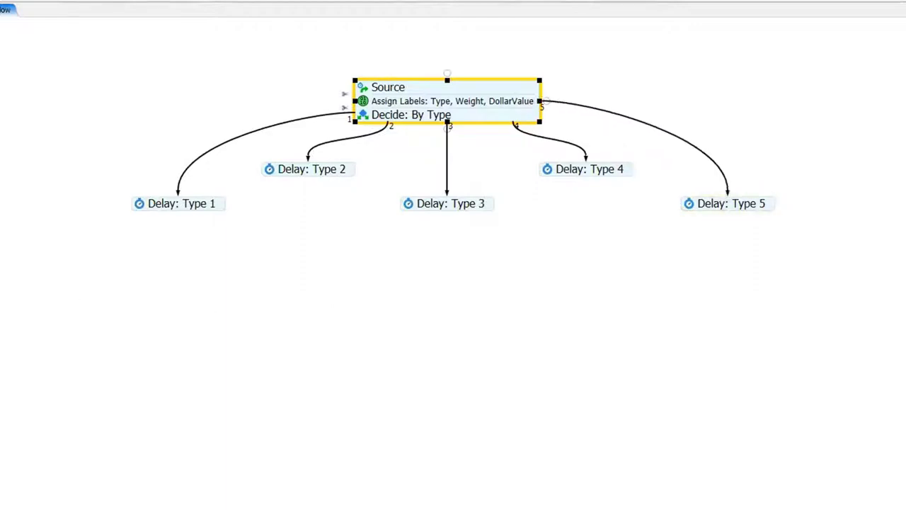
Place a Sink centered below the delays and connect all five delays to it.
drag(449, 371, 427, 341)
drag(246, 272, 400, 330)
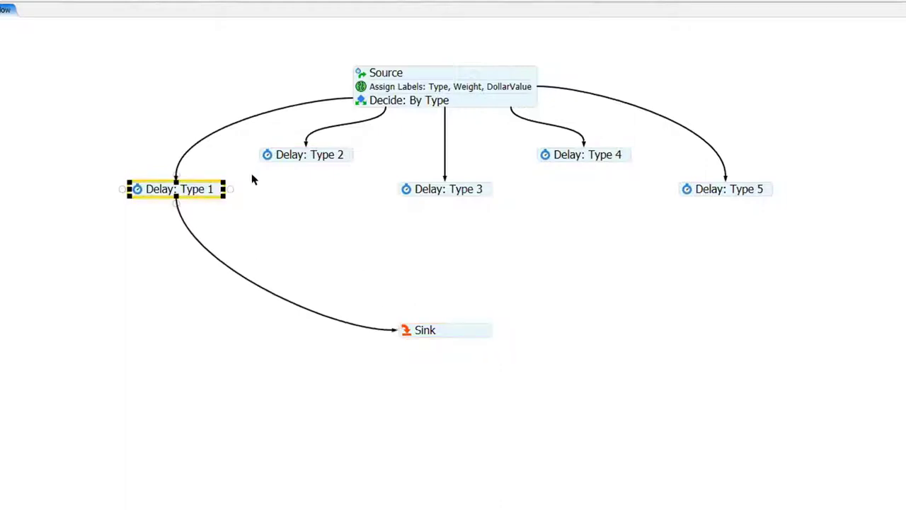
click(298, 157)
drag(306, 164, 412, 323)
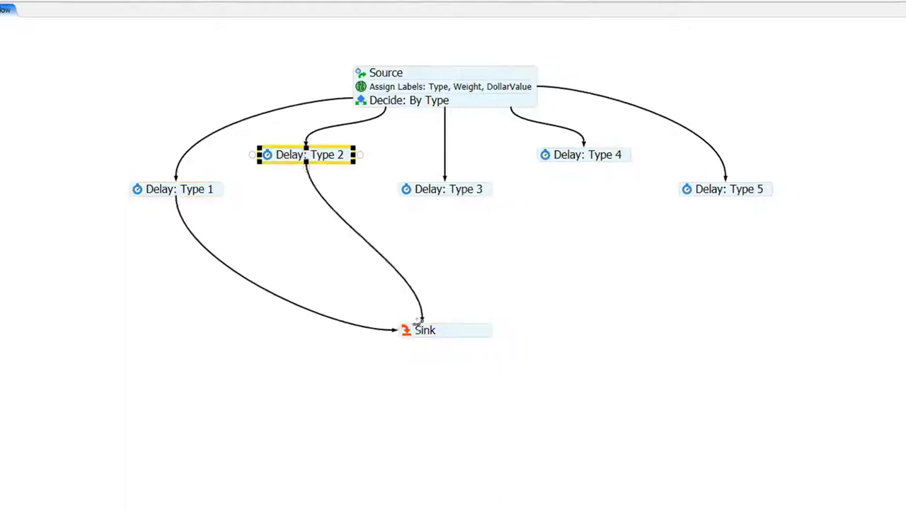
click(440, 191)
drag(444, 200, 445, 322)
click(577, 156)
drag(584, 163, 464, 320)
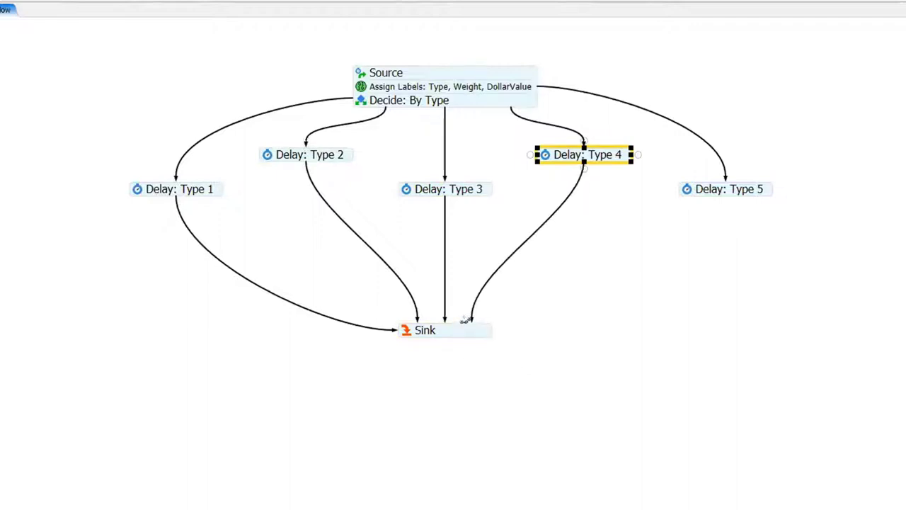
drag(715, 197, 490, 327)
drag(560, 276, 551, 314)
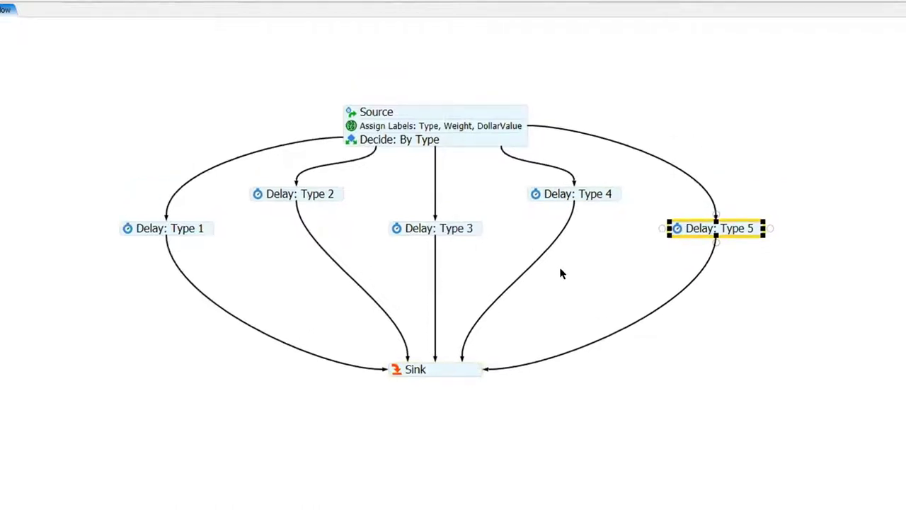
Make the Decide activity send tokens using Connector By Case, with token.Type as the case function.
double_click(350, 141)
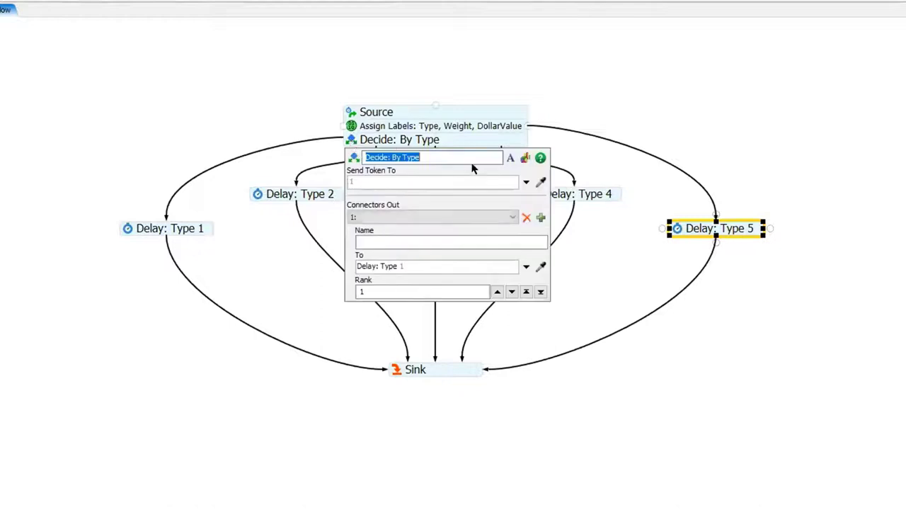
click(526, 183)
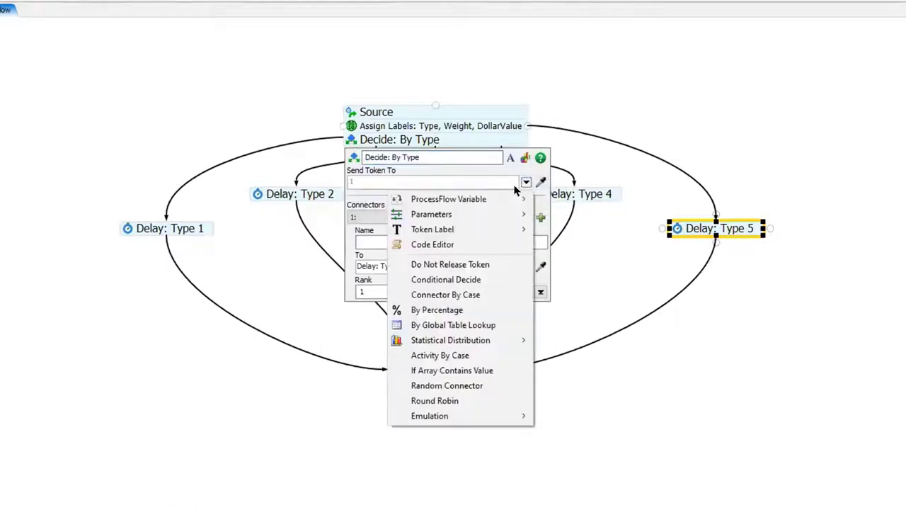
click(467, 295)
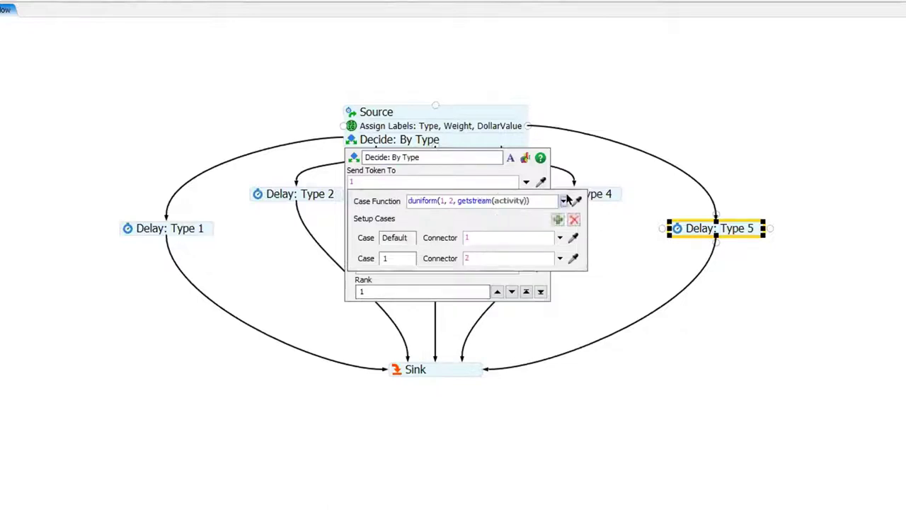
click(563, 201)
mouse_move(481, 218)
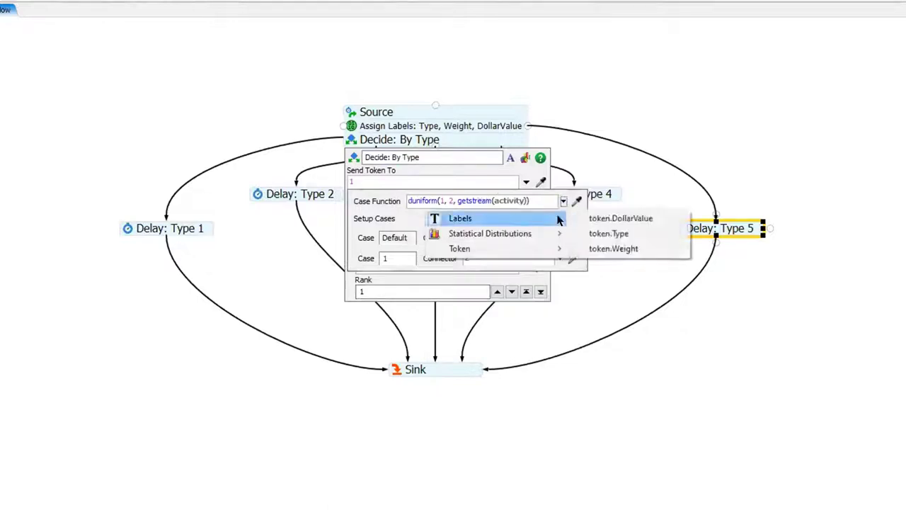
click(612, 234)
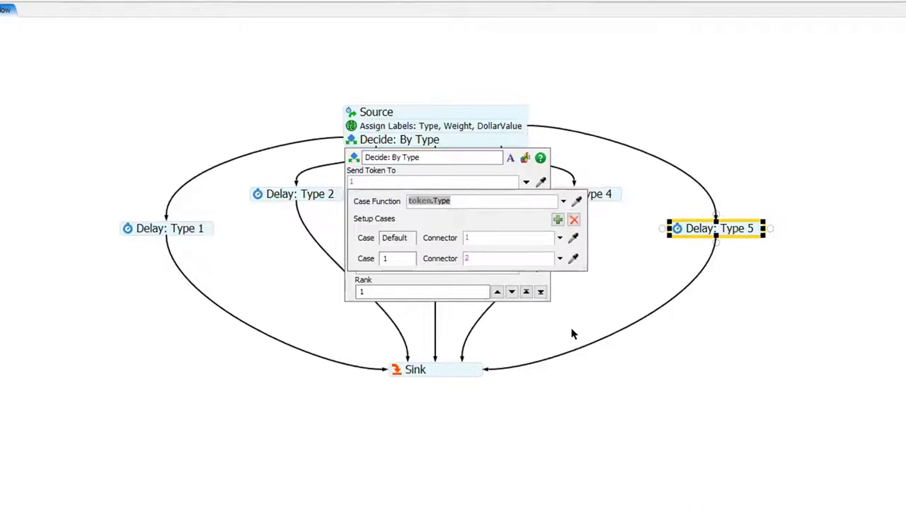
Add cases up to 5 to the Decide activity and send cases 1 to 5 to connectors 1 to 5 respectively.
click(557, 219)
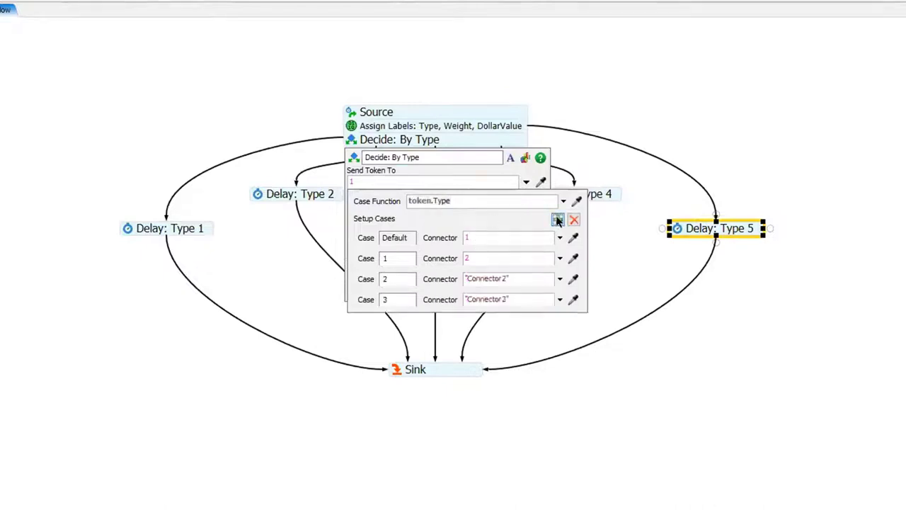
drag(473, 258, 399, 232)
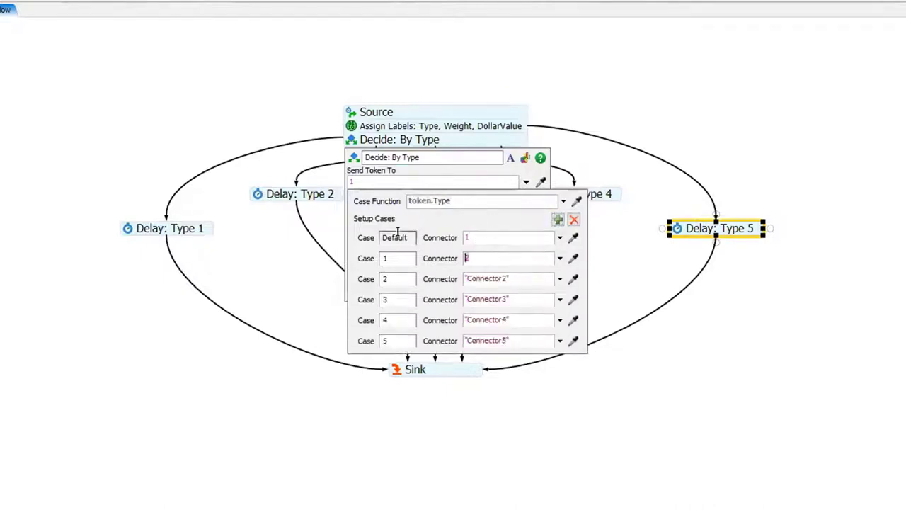
text(1)
drag(511, 279, 460, 278)
text(1)
drag(522, 297, 388, 292)
text(3)
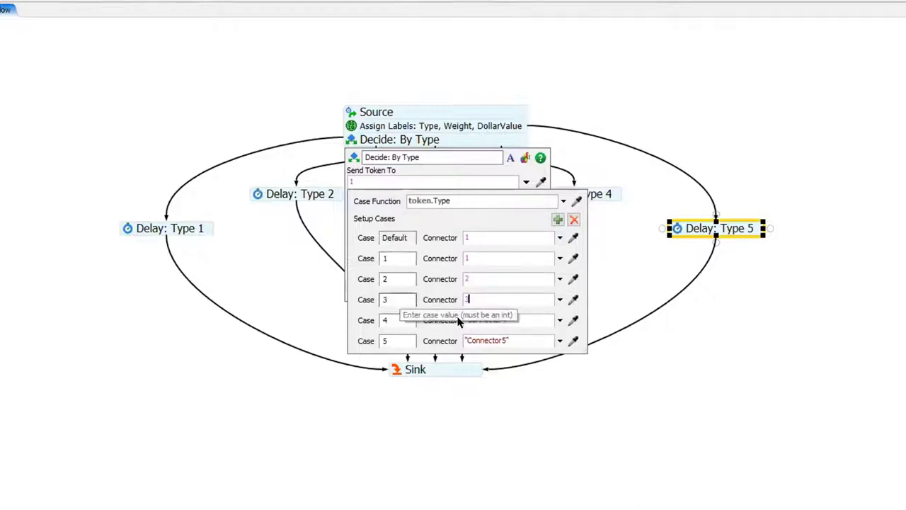
drag(510, 310, 396, 318)
text(4)
drag(520, 334, 354, 318)
text(5)
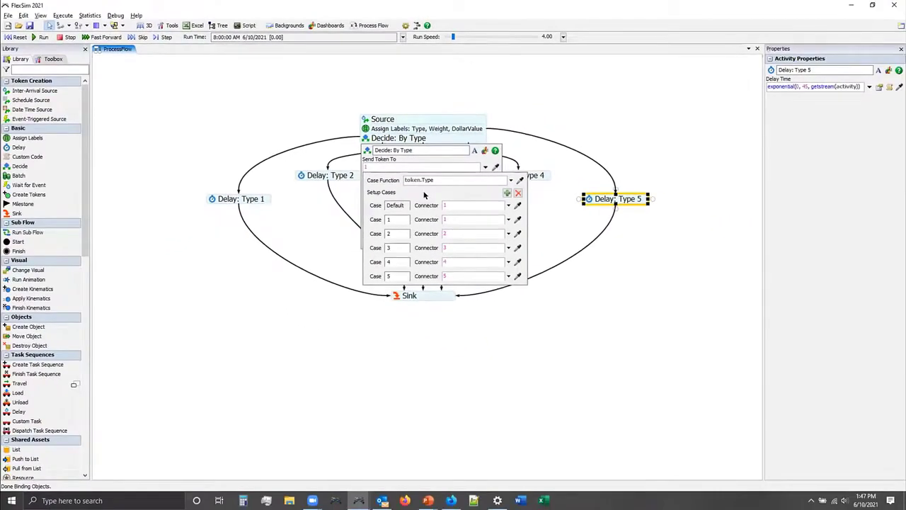
click(262, 196)
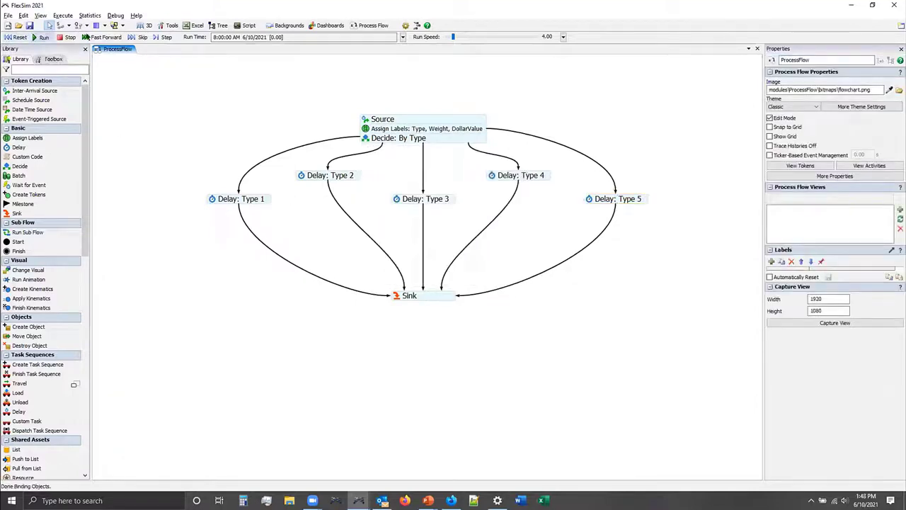
Run the model briefly, stop it, and color the process flow's tokens by the Type label.
click(166, 36)
click(70, 35)
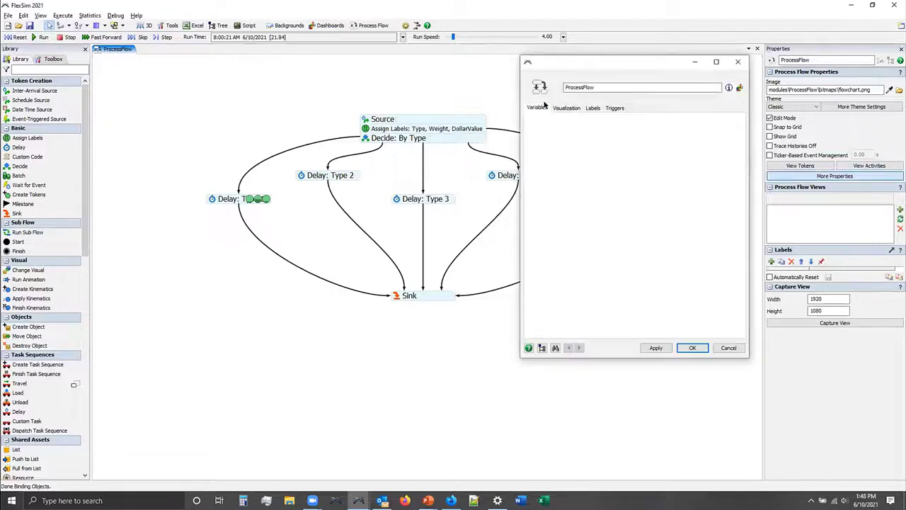
click(588, 185)
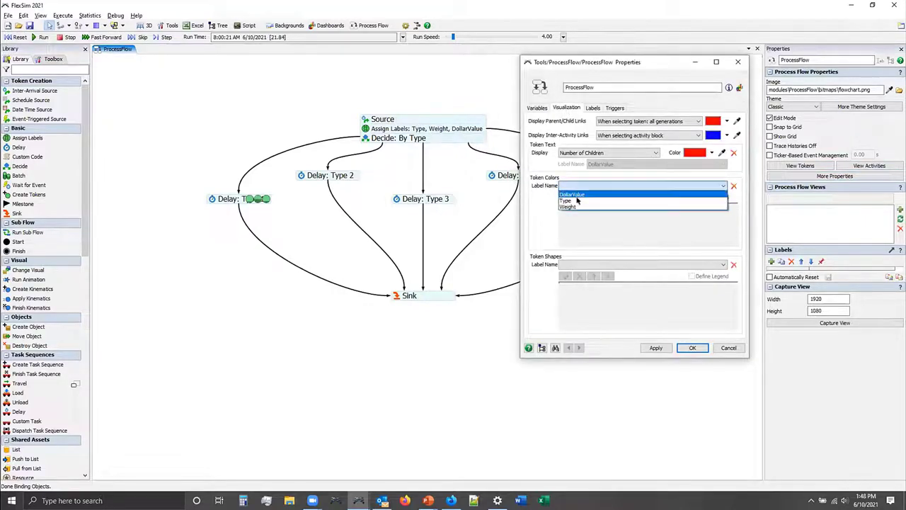
click(580, 193)
click(690, 347)
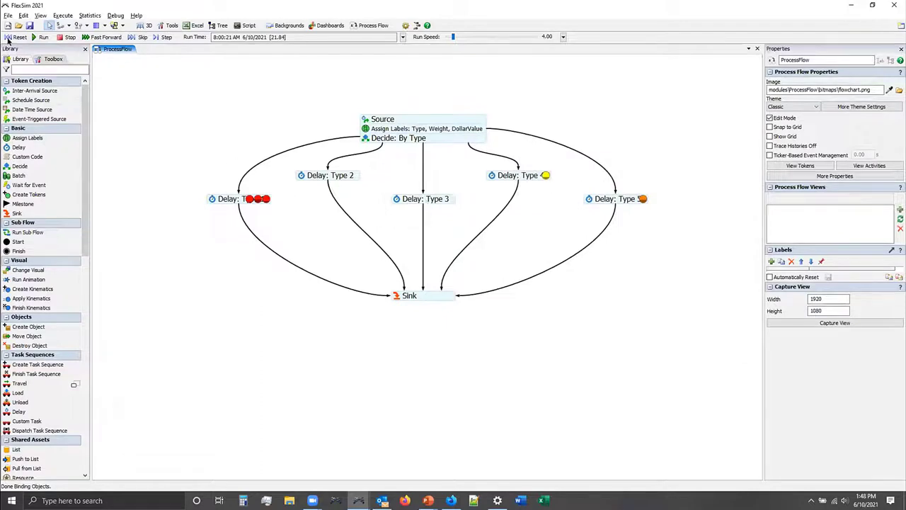
Run the model and check the Type, Weight and DollarValue labels of a token in the Type 2 delay.
click(44, 36)
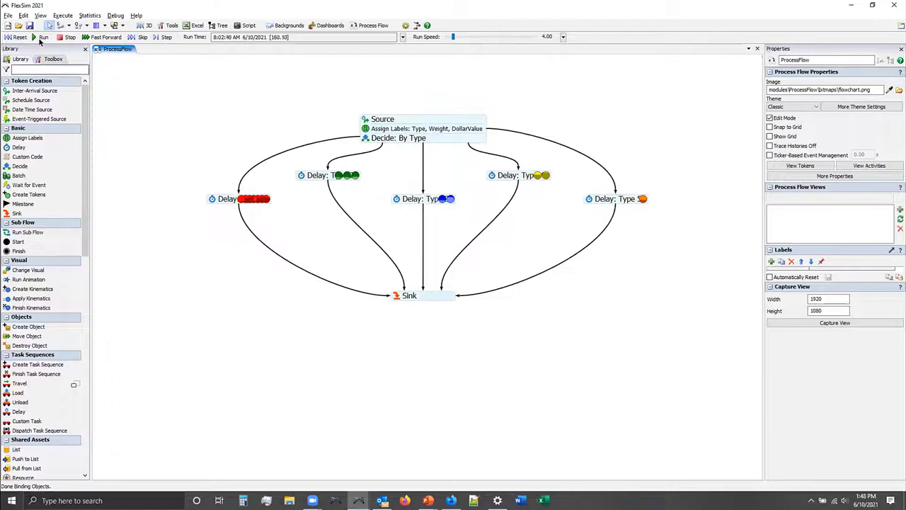
click(339, 177)
click(879, 152)
click(884, 160)
click(884, 169)
Examine the labels of tokens in the Type 3, Type 4 and Type 5 delays.
click(441, 199)
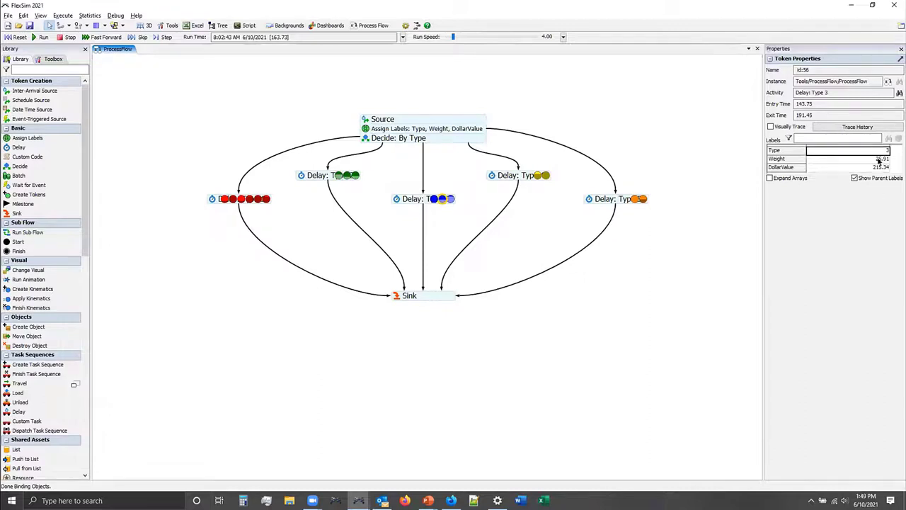
click(879, 160)
click(878, 168)
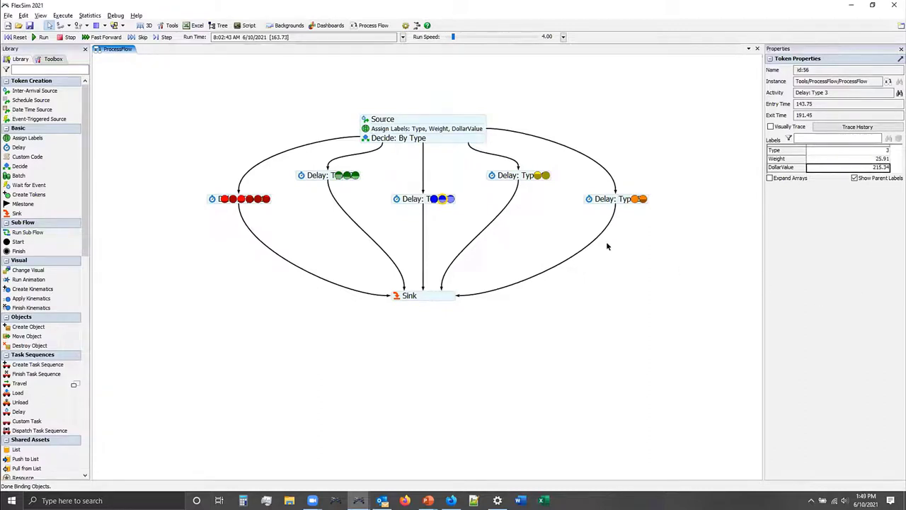
click(544, 175)
click(885, 150)
click(629, 201)
drag(876, 150, 876, 170)
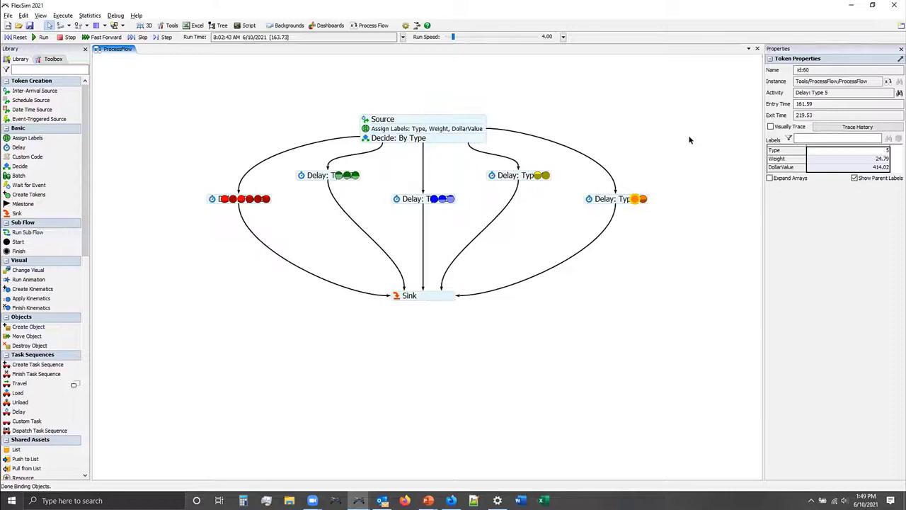
click(664, 121)
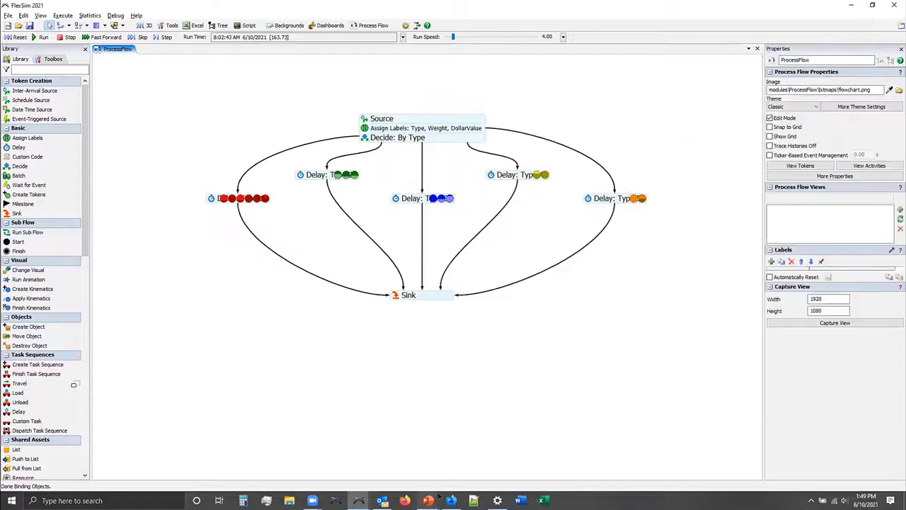
Switch to the PowerPoint slide, review the Model 5: Zone Factory requirements, and return to FlexSim.
mouse_move(439, 497)
click(411, 461)
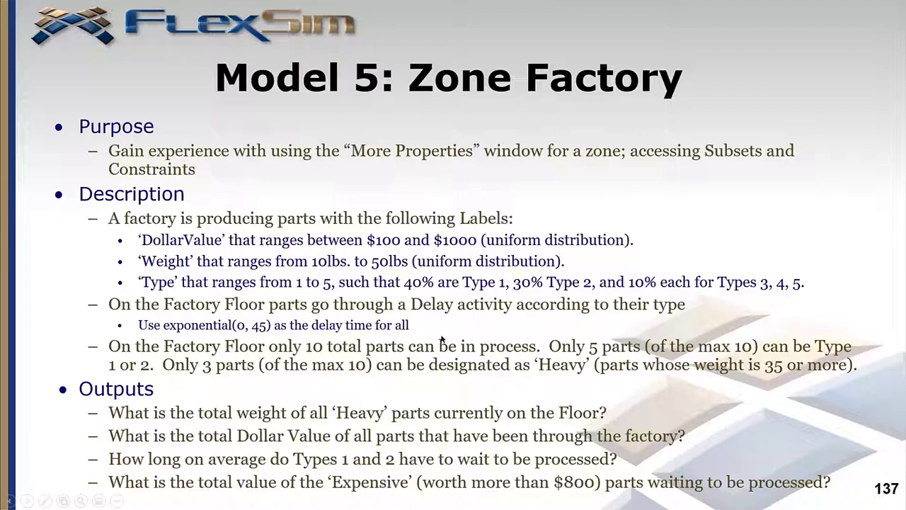
key(alt+Tab)
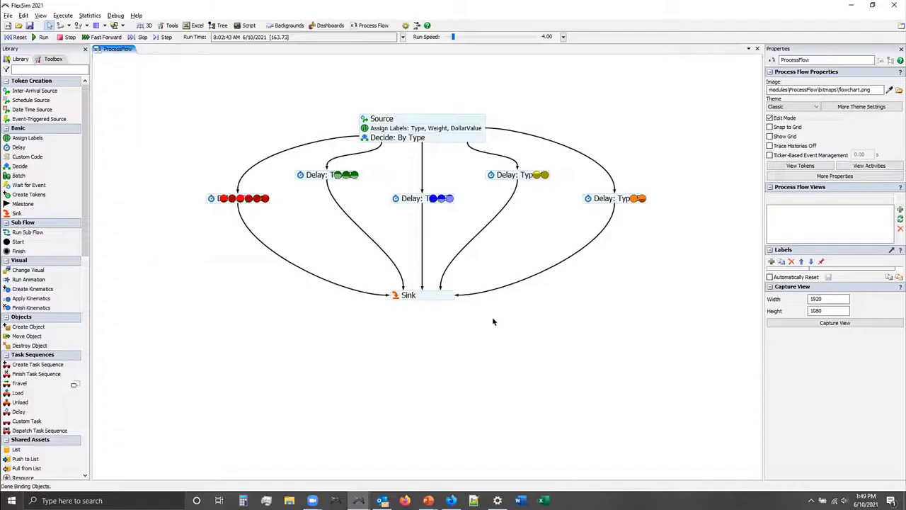
Add a Zone shared asset to the right of the Source block, level with its activities.
drag(554, 99, 559, 109)
double_click(560, 109)
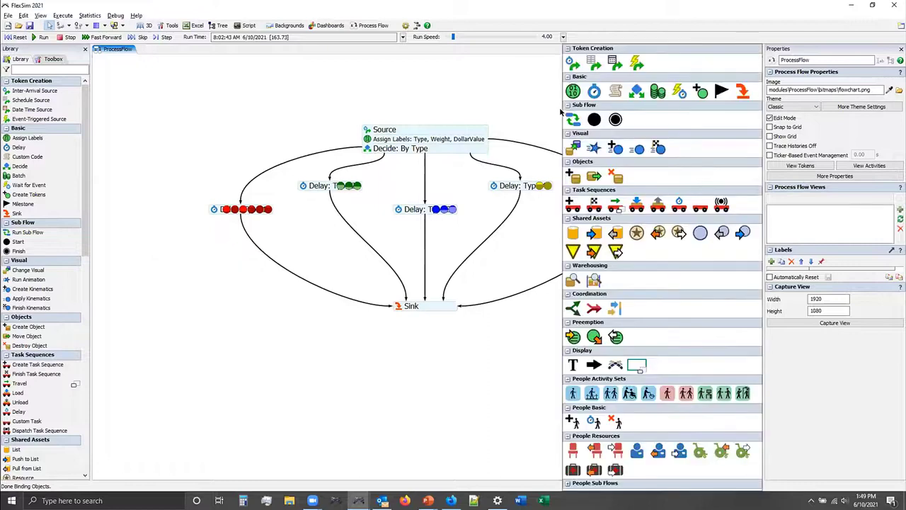
click(575, 252)
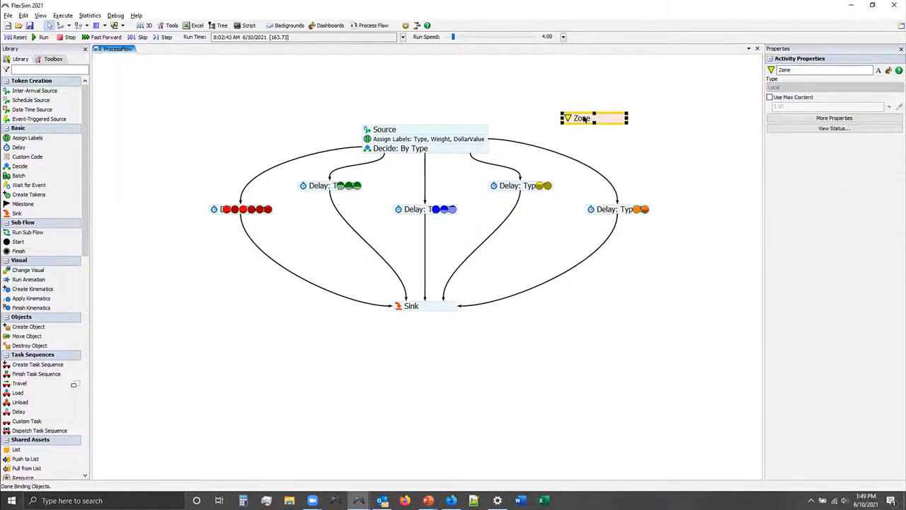
drag(586, 120, 595, 137)
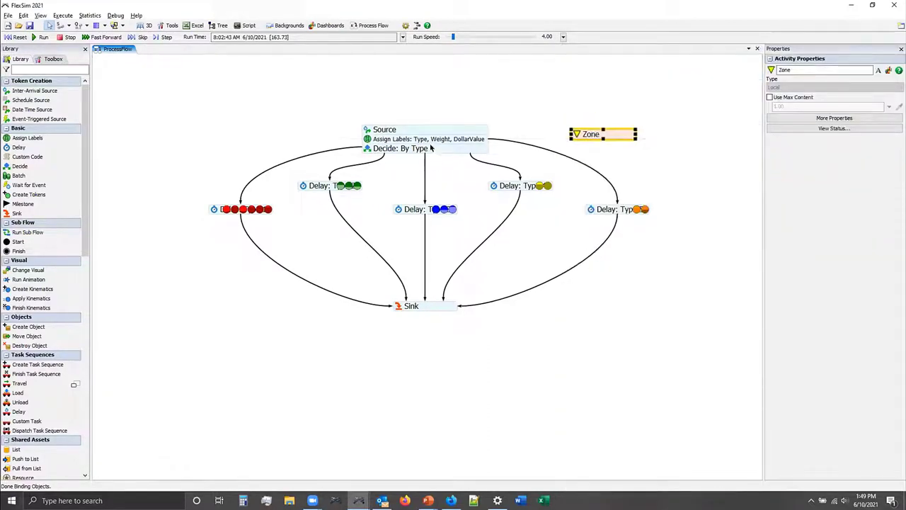
Insert an Enter Zone between Assign Labels and Decide, and an Exit Zone directly above the Sink.
scroll(28, 410, down, 4)
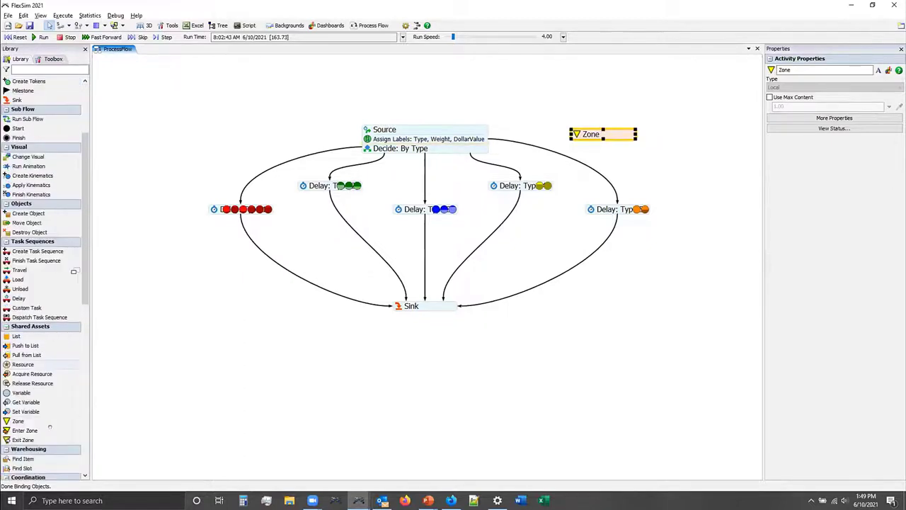
drag(26, 429, 439, 141)
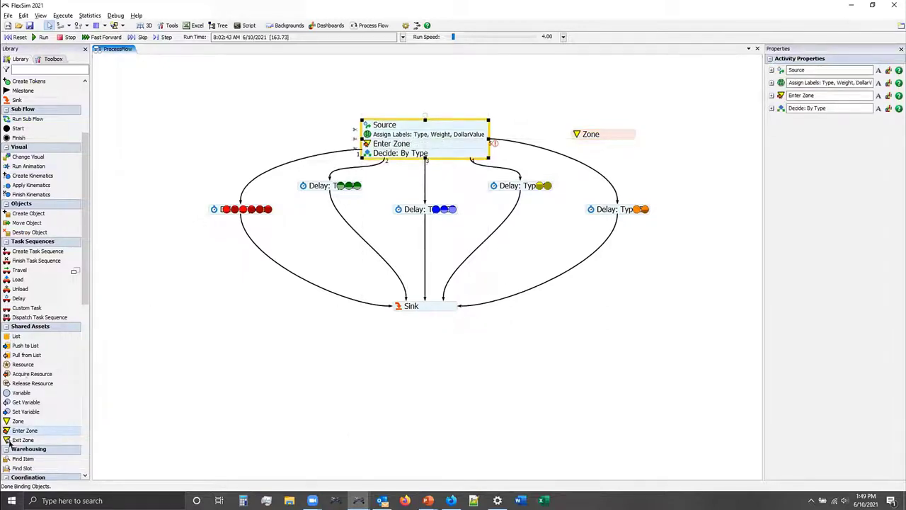
click(22, 440)
click(409, 294)
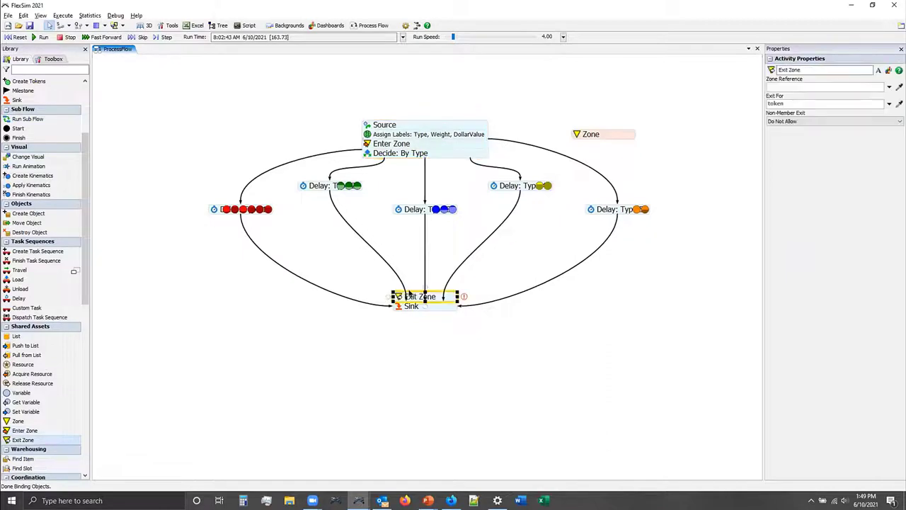
click(407, 301)
Link the Enter Zone and Exit Zone activities to the Zone and move the Zone level with Enter Zone.
click(488, 142)
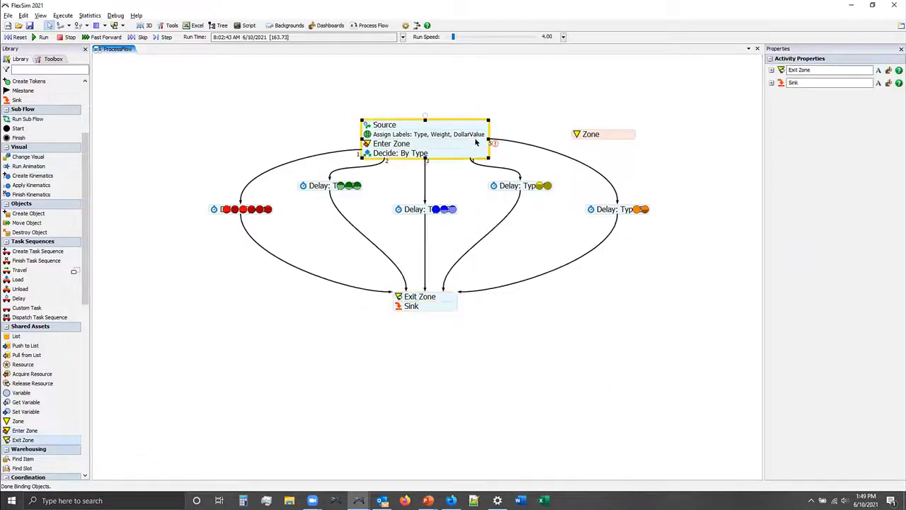
drag(494, 142, 587, 135)
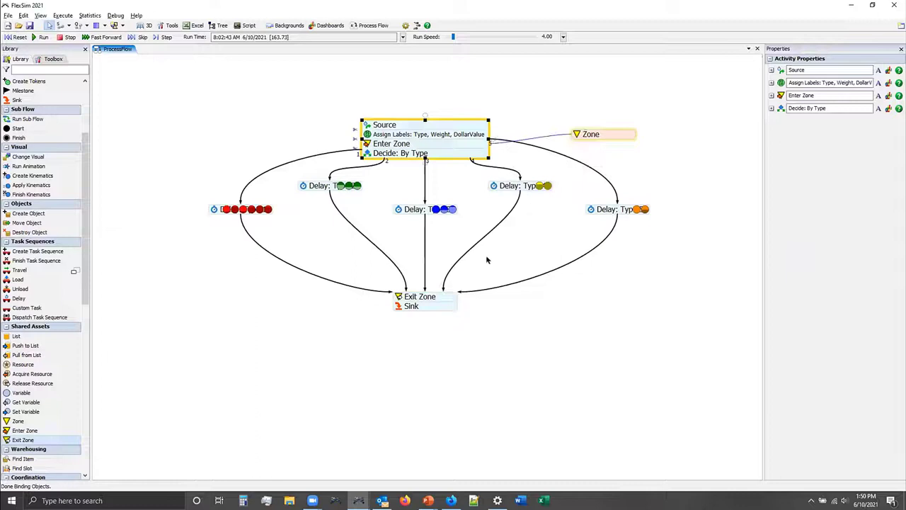
click(442, 298)
click(462, 297)
click(600, 135)
drag(620, 134, 622, 145)
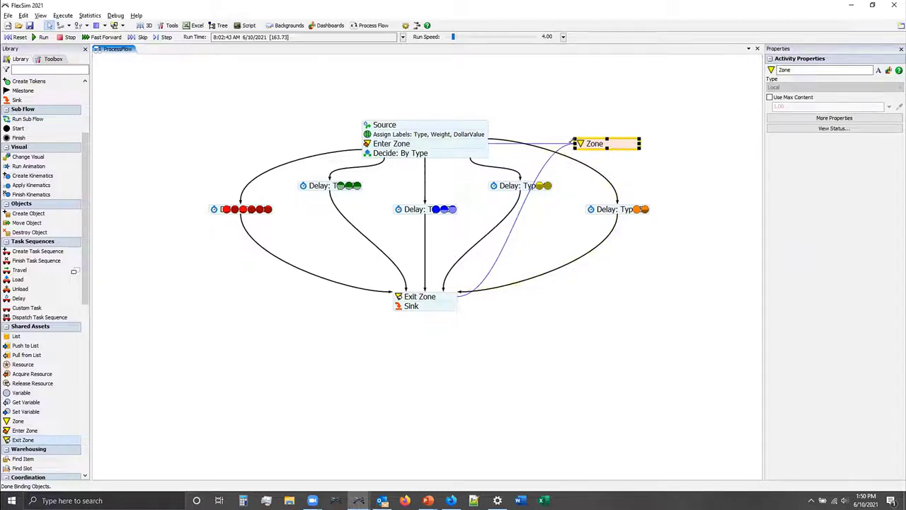
Limit the Zone to a maximum content of 10, and reset and run the model.
double_click(577, 144)
click(580, 184)
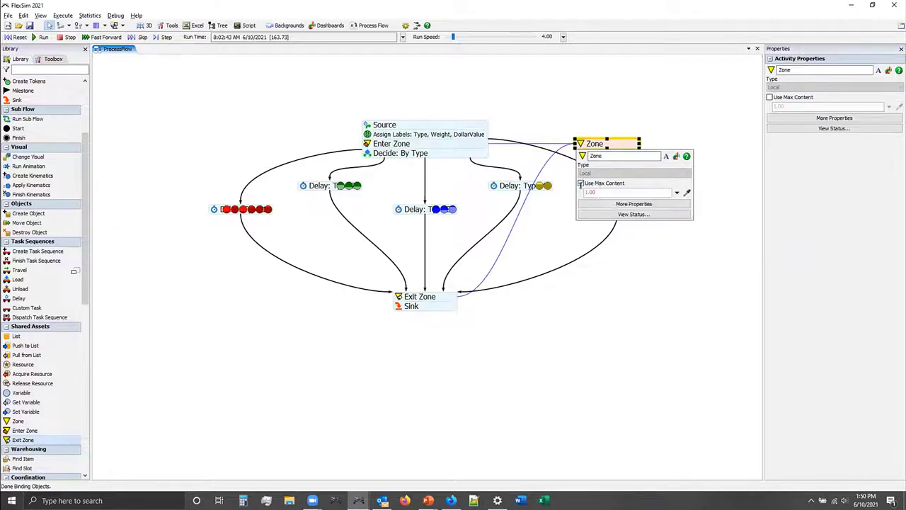
double_click(590, 192)
text(10)
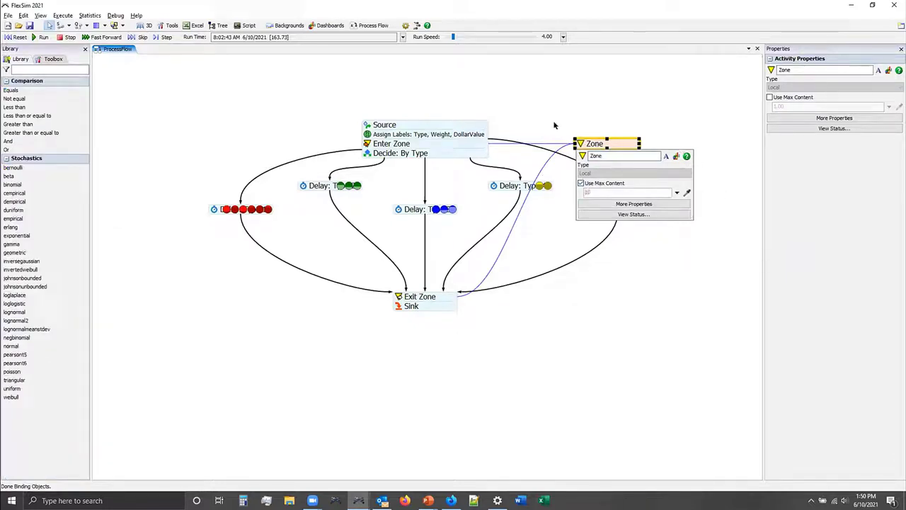
click(549, 114)
click(16, 37)
click(40, 36)
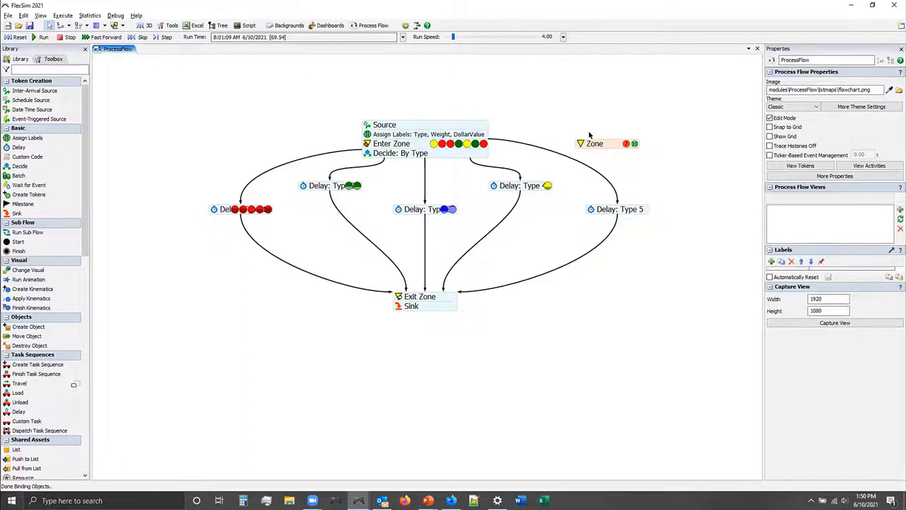
Turn off the Zone's maximum content limit and add a subset named All Parts that includes all tokens.
click(591, 143)
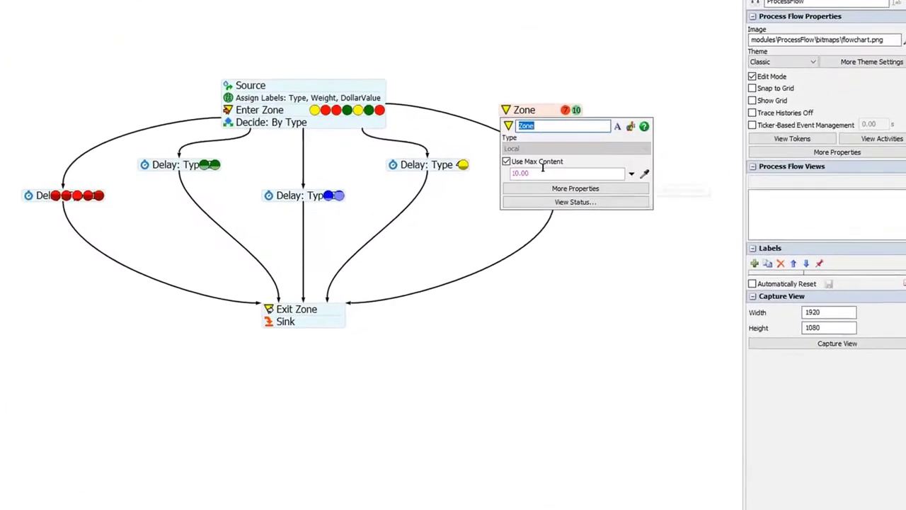
click(507, 162)
click(531, 190)
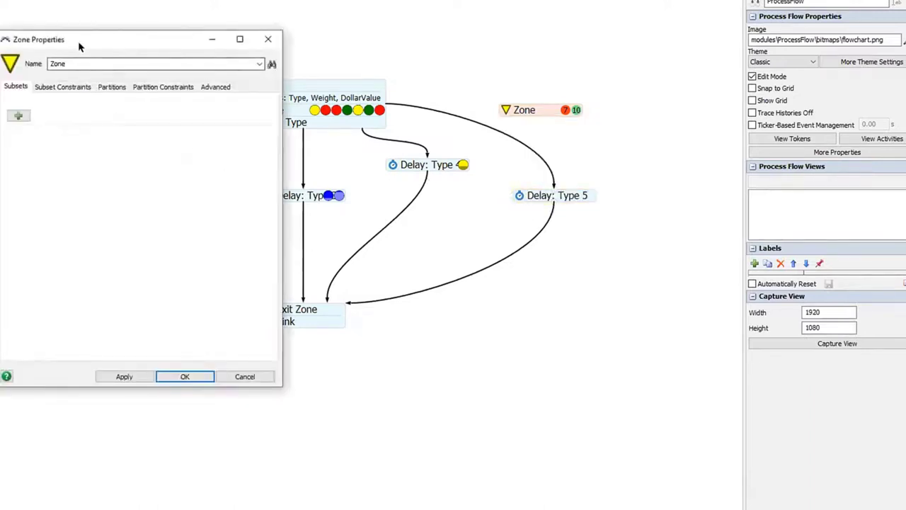
drag(85, 47, 610, 113)
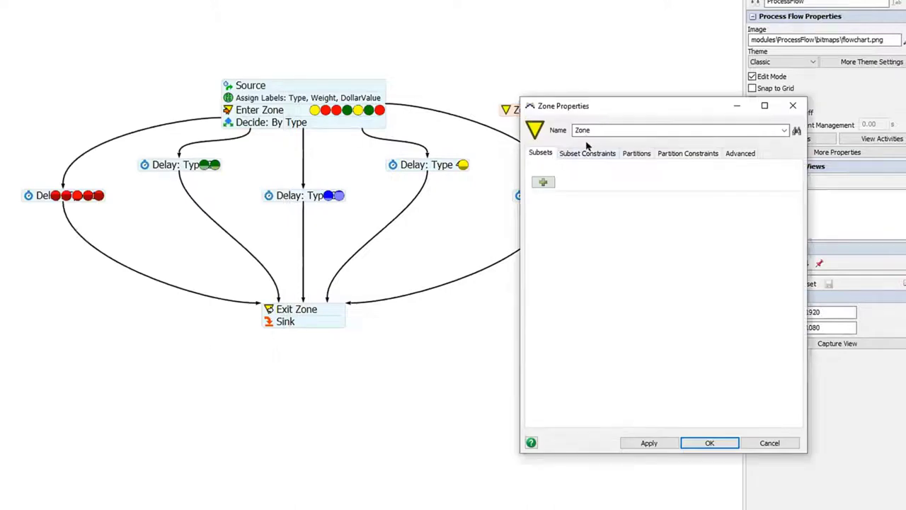
click(543, 182)
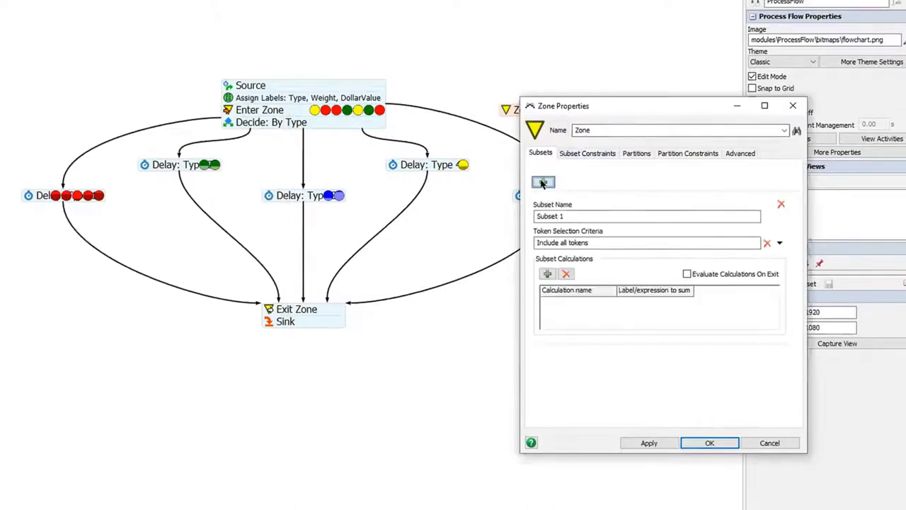
text(All Parts)
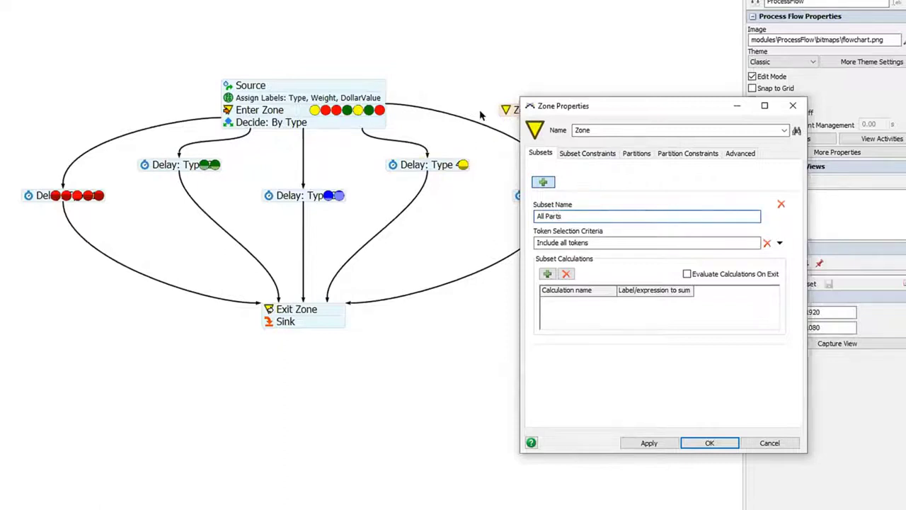
click(601, 235)
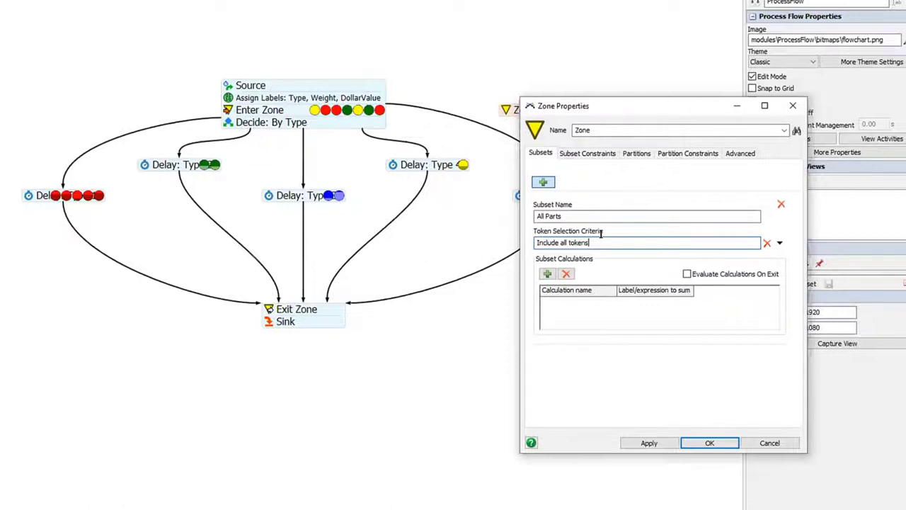
Add a subset constraint limiting the number of tokens in All Parts to 10.
click(587, 155)
click(541, 182)
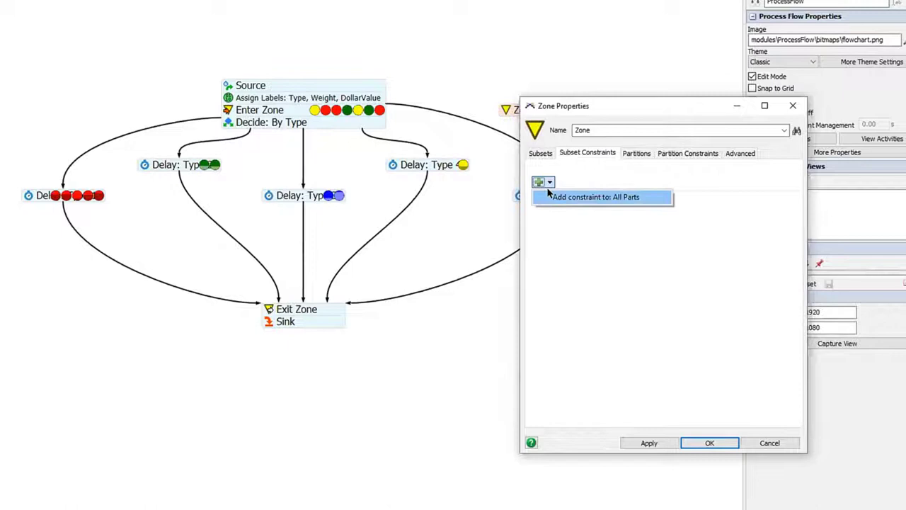
click(581, 197)
text(10)
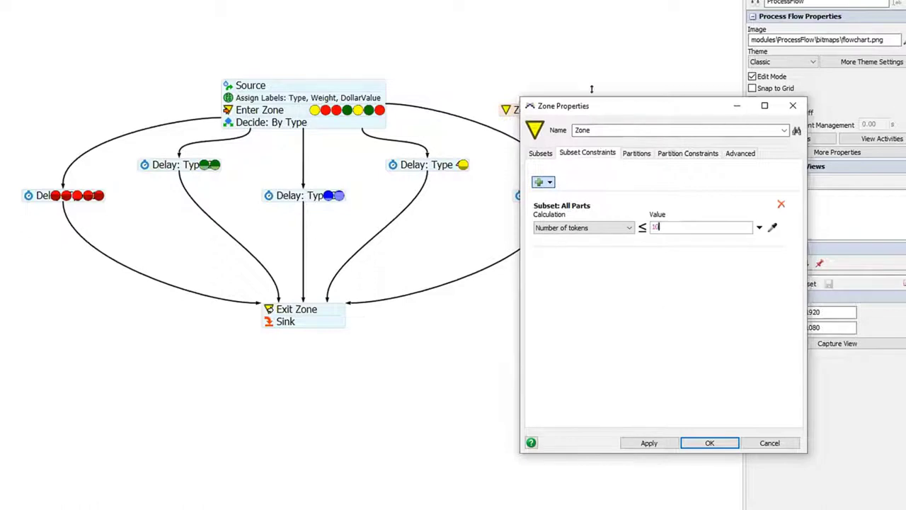
drag(599, 105, 695, 110)
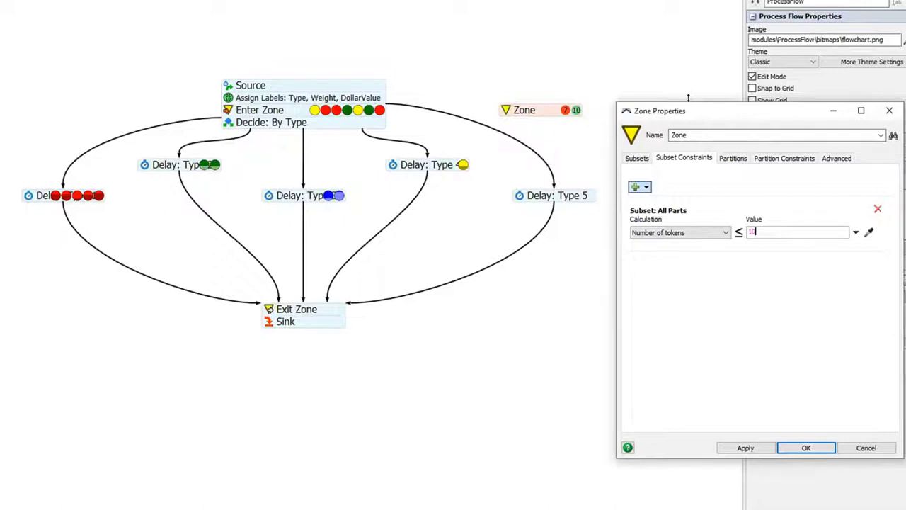
Review the All Parts subset's token selection criteria and the Zone's maximum content option.
click(635, 162)
click(638, 163)
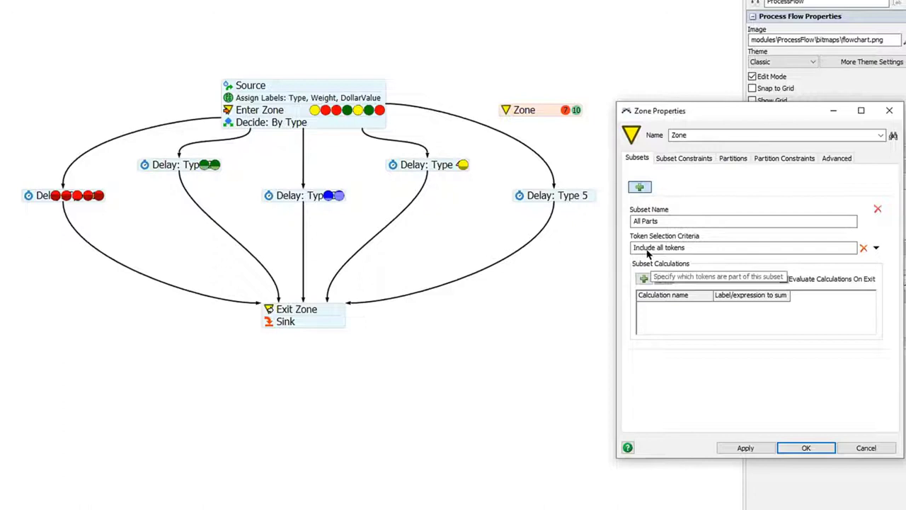
click(507, 112)
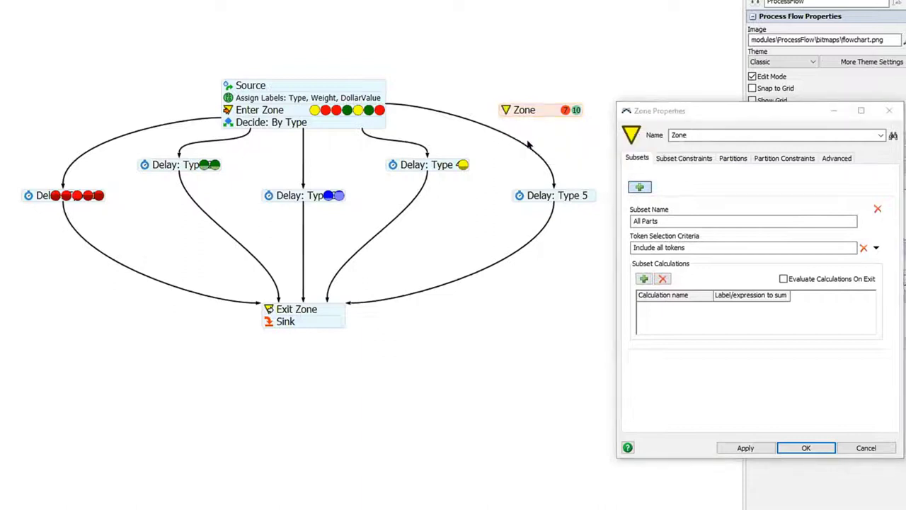
double_click(504, 112)
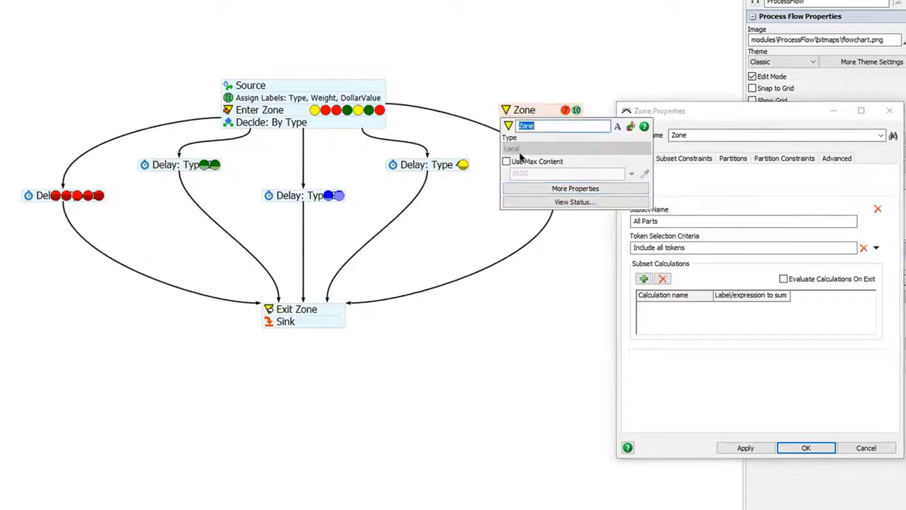
click(697, 174)
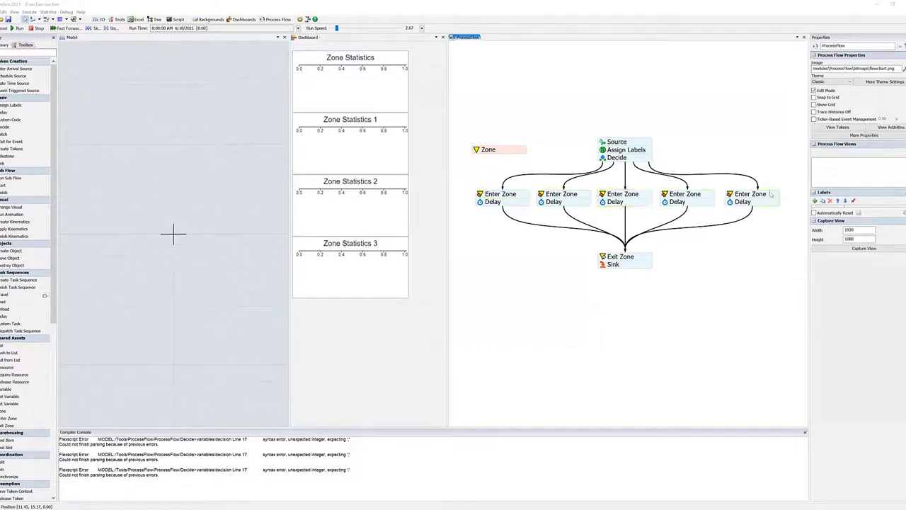
Check the Model 5: Zone Factory slide in PowerPoint for the part limits, and return to FlexSim.
click(506, 152)
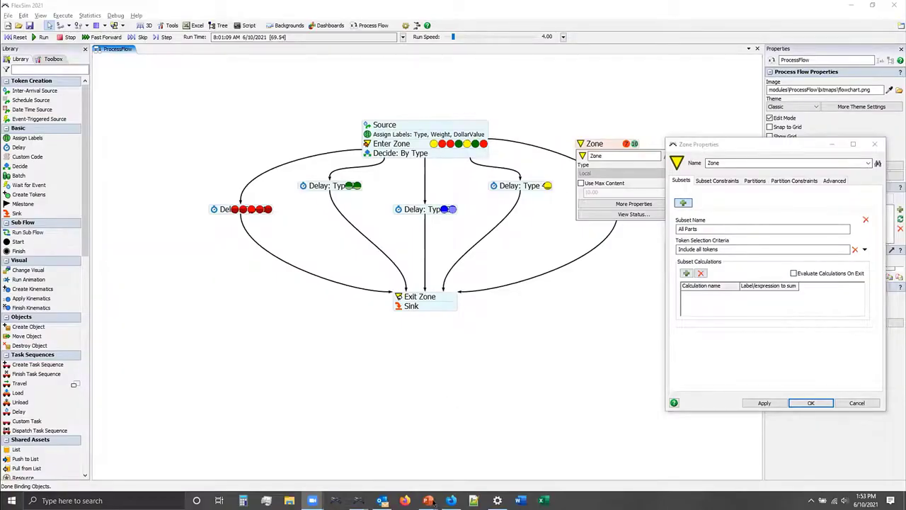
mouse_move(428, 501)
click(427, 472)
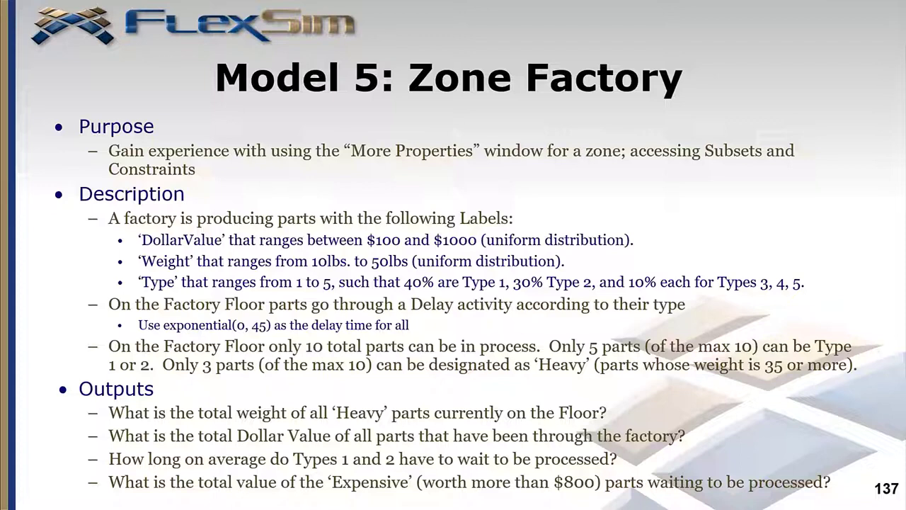
key(alt+Tab)
key(alt+Tab)
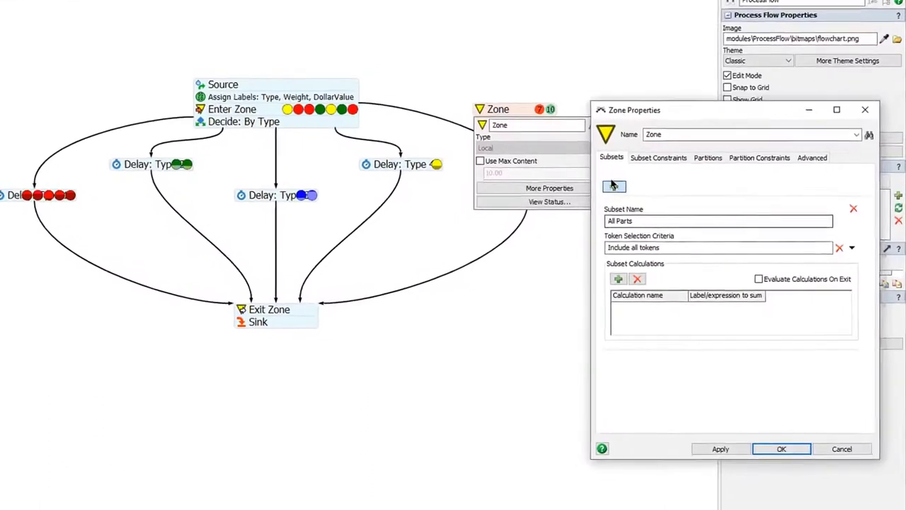
Add a second subset to the Zone and name it Heavy Parts.
click(613, 186)
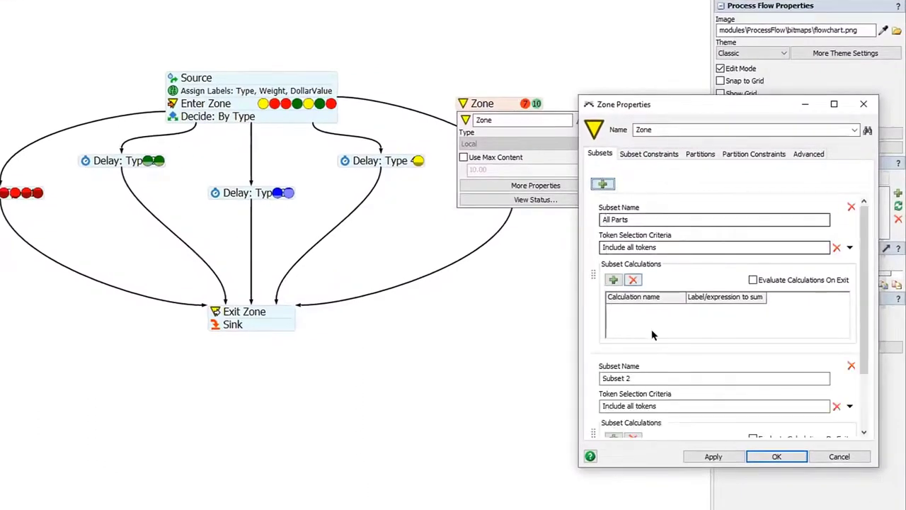
text(HEavy Parts)
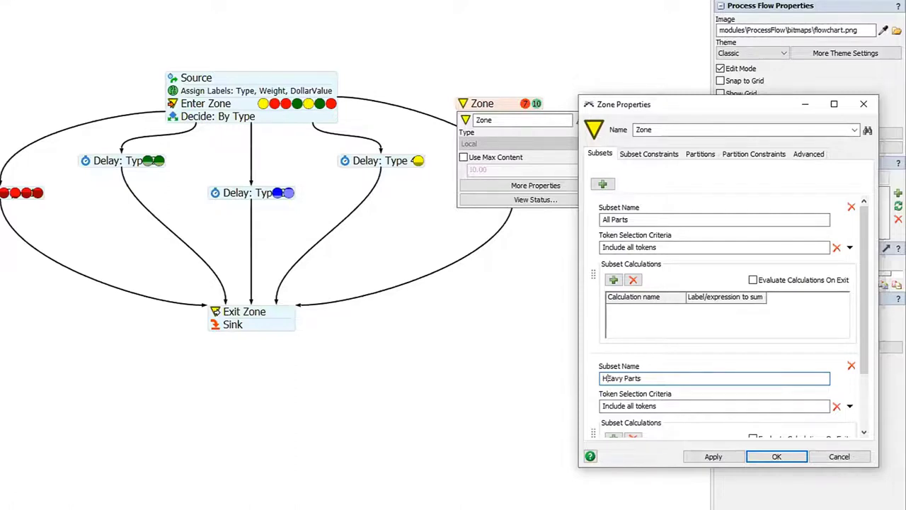
key(BackSpace)
key(BackSpace)
key(BackSpace)
key(BackSpace)
key(BackSpace)
key(BackSpace)
key(BackSpace)
key(BackSpace)
key(BackSpace)
key(BackSpace)
text(eavy Parts)
Set the Heavy Parts subset's token selection criteria to Weight >= 35.
key(Tab)
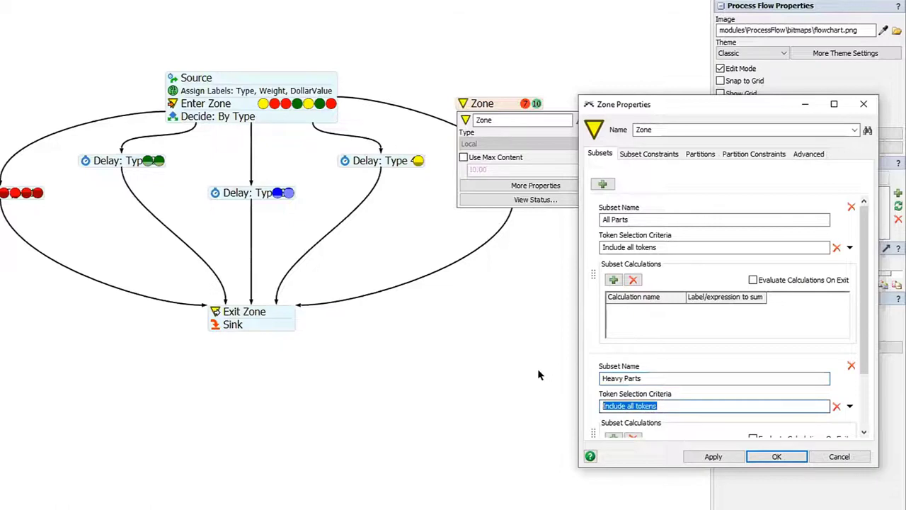
text(Weight)
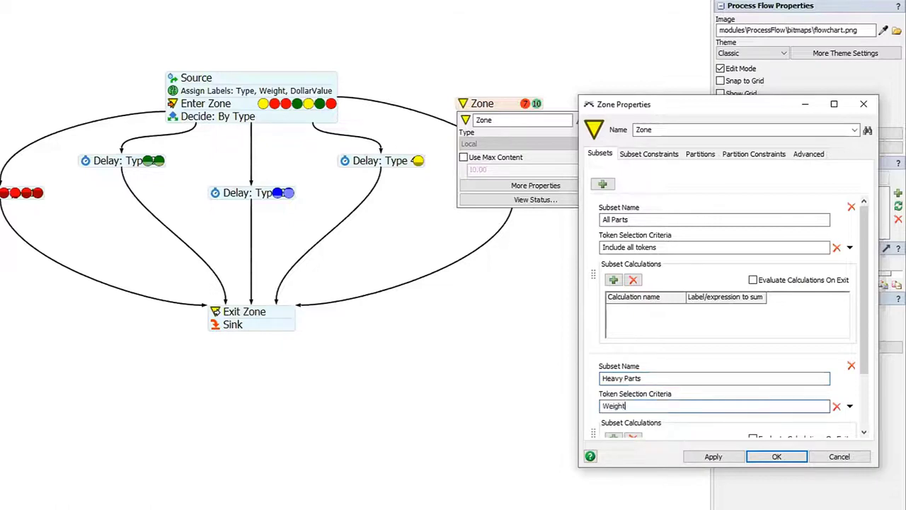
text( >= 35)
click(219, 494)
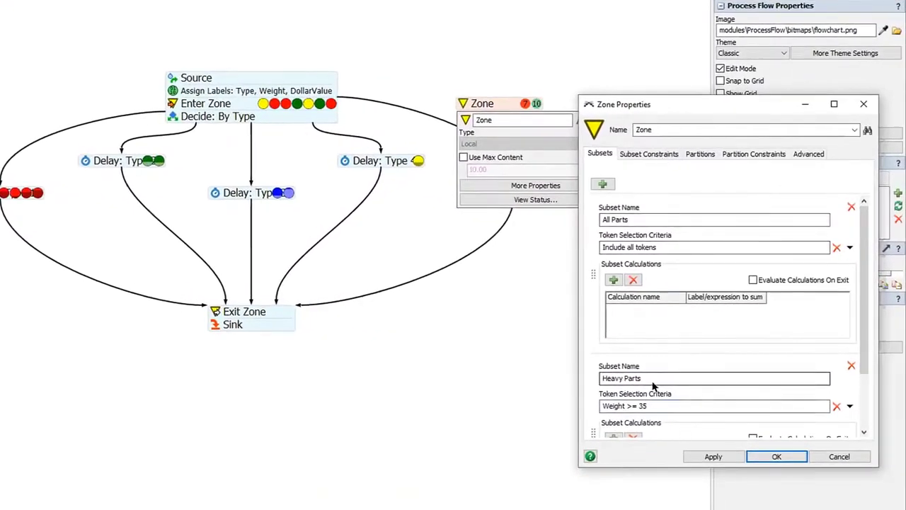
Add a subset constraint limiting the number of tokens in Heavy Parts to 3.
click(653, 155)
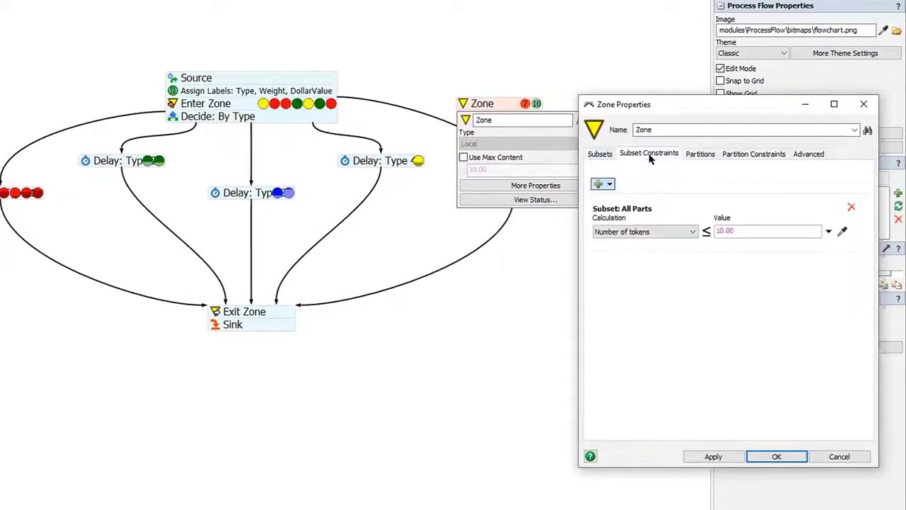
click(609, 186)
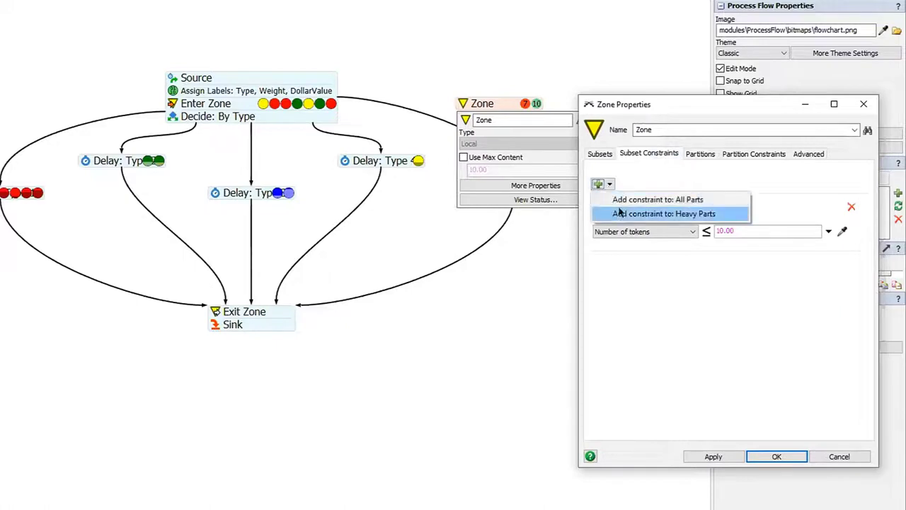
click(679, 213)
click(724, 285)
text(3)
click(651, 353)
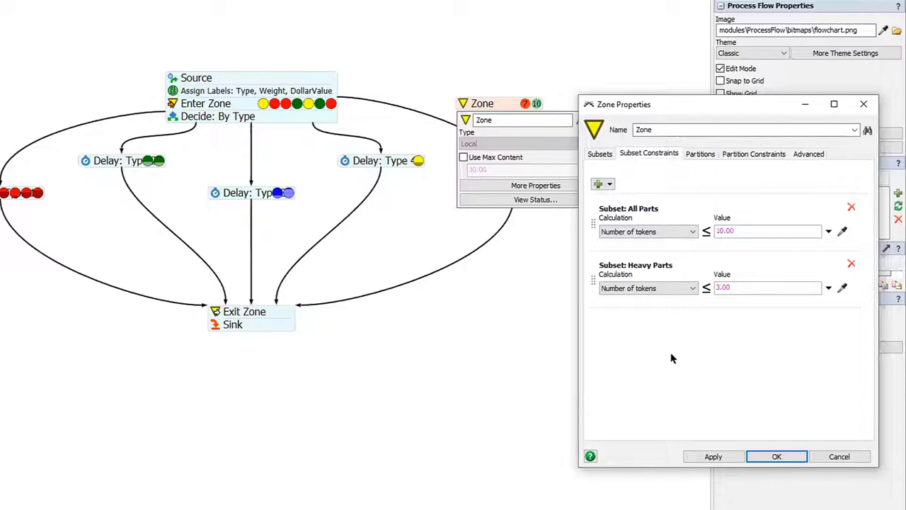
Add a third subset to the Zone and name it Combined Types 1 and 3.
click(600, 153)
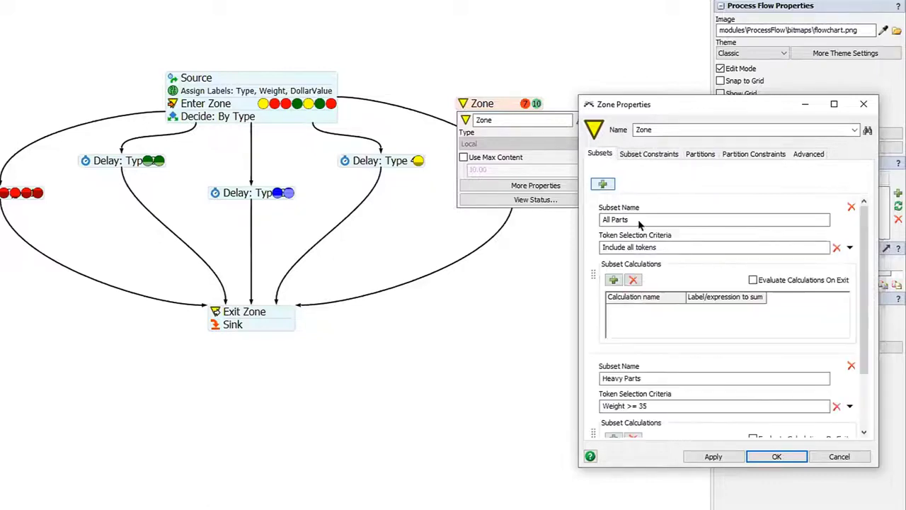
scroll(857, 282, down, 2)
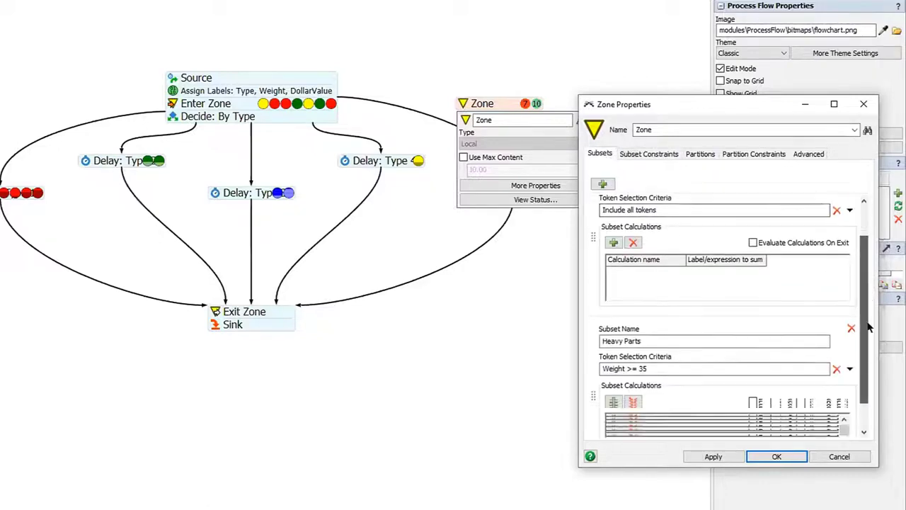
click(602, 184)
drag(634, 302, 506, 277)
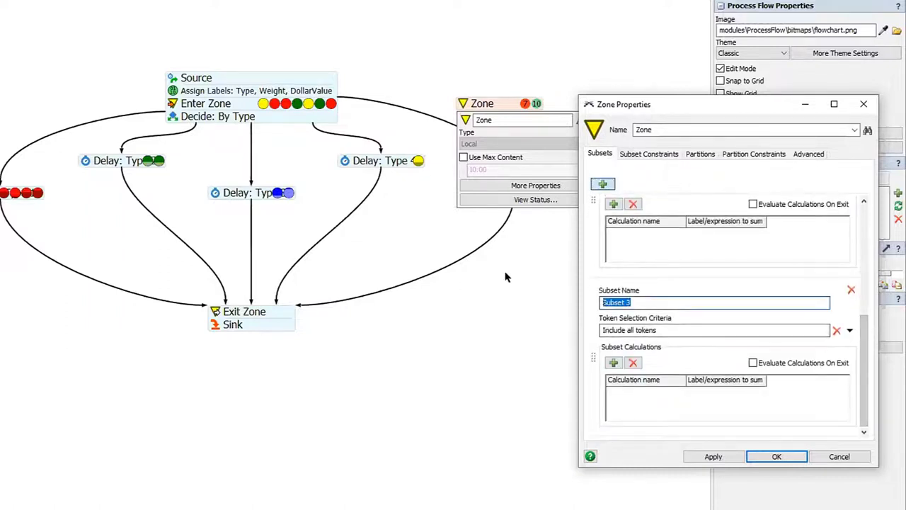
text(Combined )
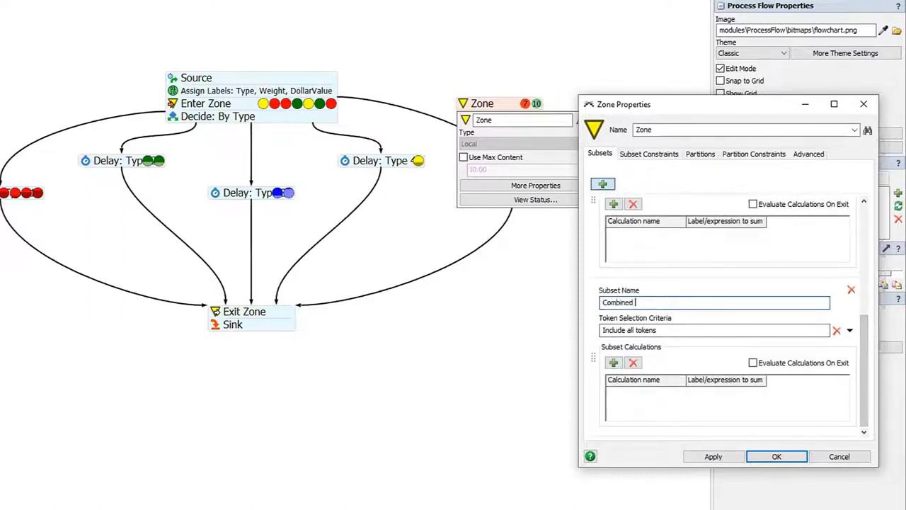
text(Types 1 and 3)
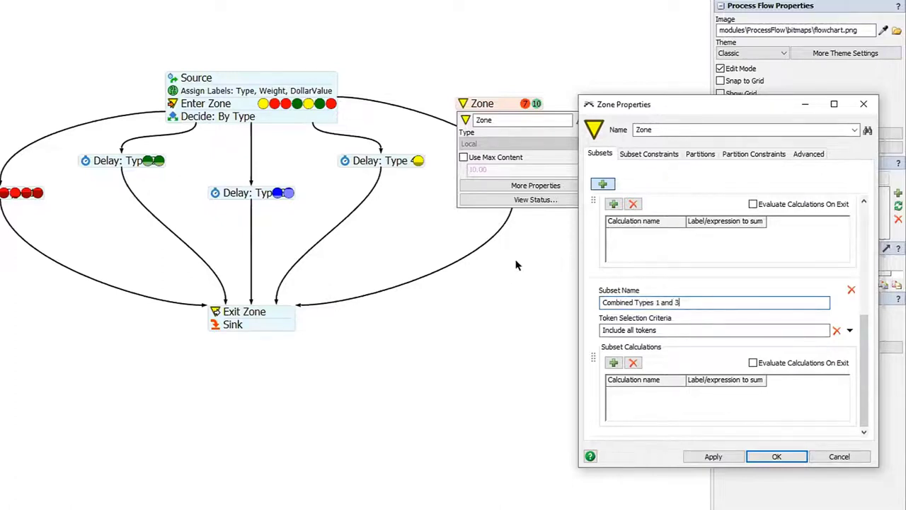
Enter Type = 1 as the third subset's token selection criteria and correct its name to Combined Types 1 and 2.
drag(661, 330, 524, 295)
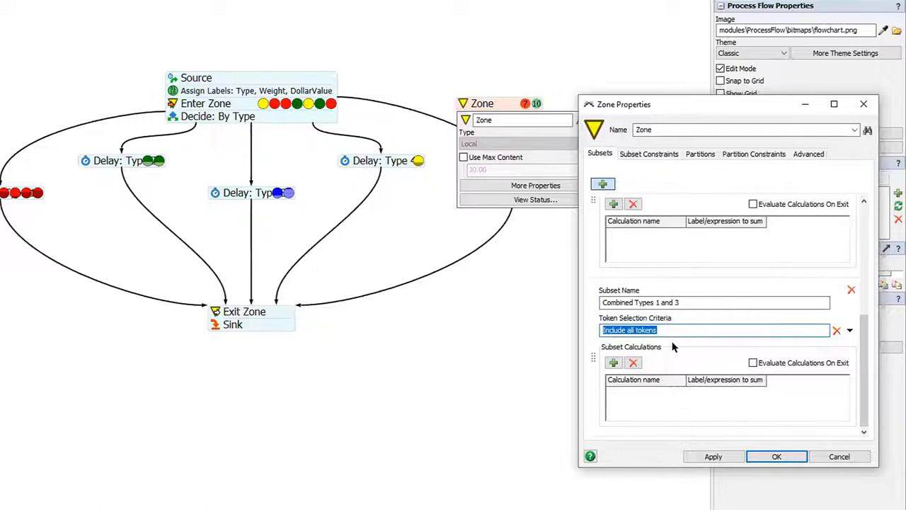
text(Type = 1)
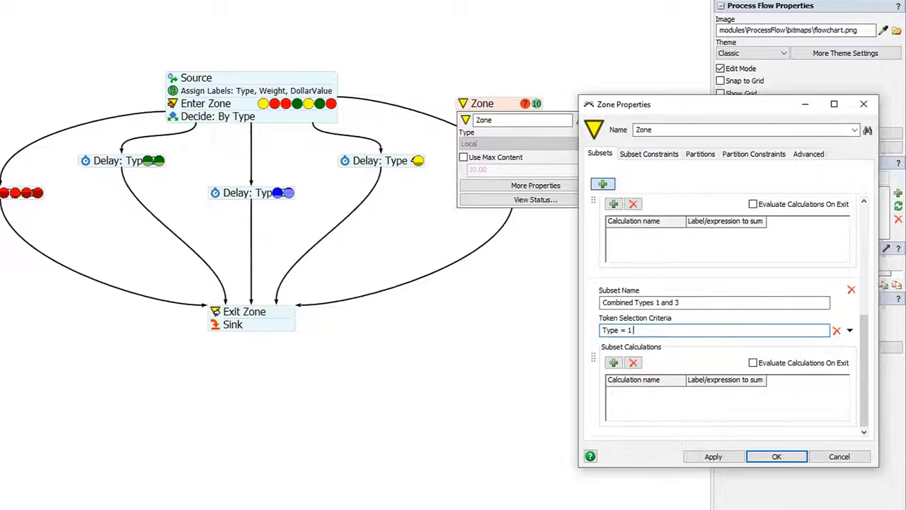
click(683, 303)
key(BackSpace)
text(2)
Extend the Combined Types 1 and 2 subset's token selection criteria to Type = 1 OR Type = 2.
click(634, 330)
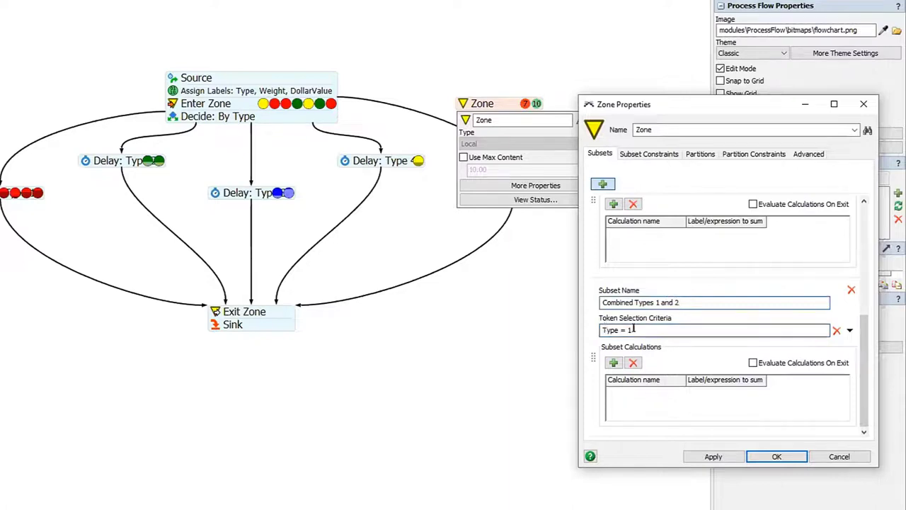
text(OR Thyp)
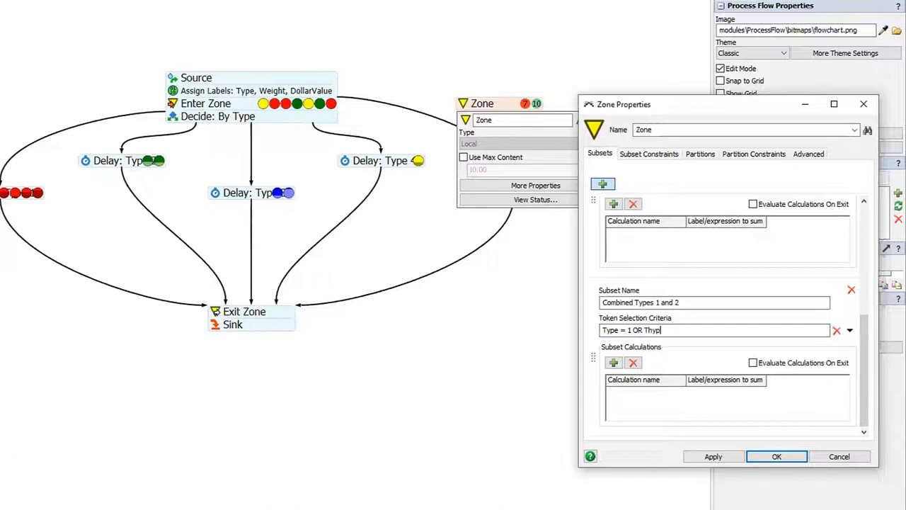
key(BackSpace)
key(BackSpace)
text(pe = 2)
key(Tab)
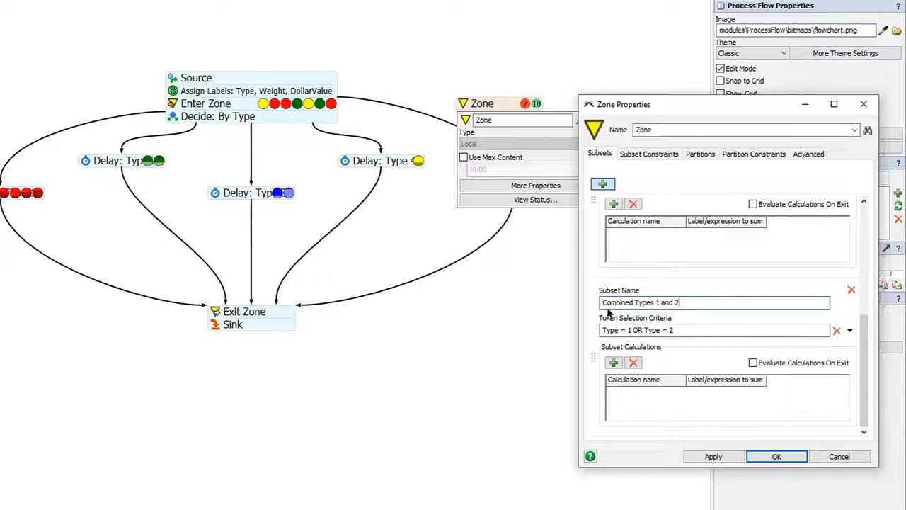
click(624, 329)
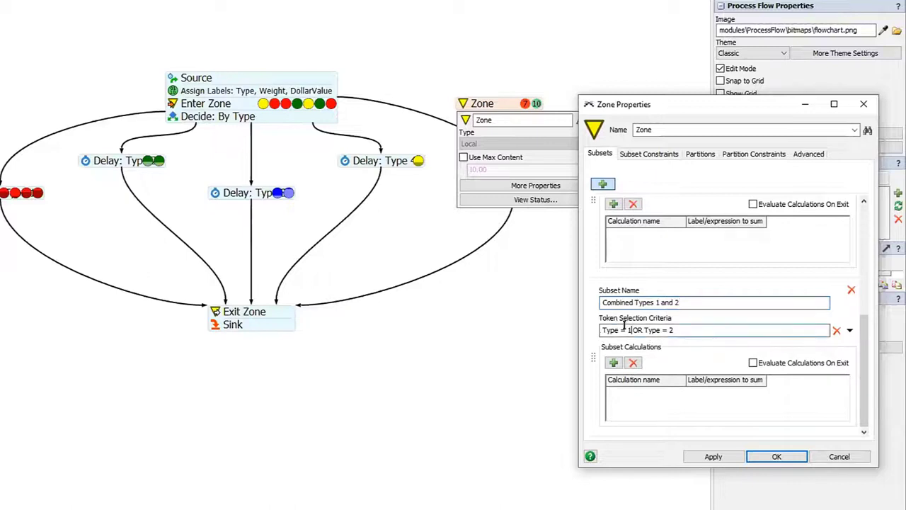
Try shortening the Combined Types 1 and 2 subset's token selection criteria to Type = 1 OR 2.
drag(626, 330, 585, 308)
click(668, 327)
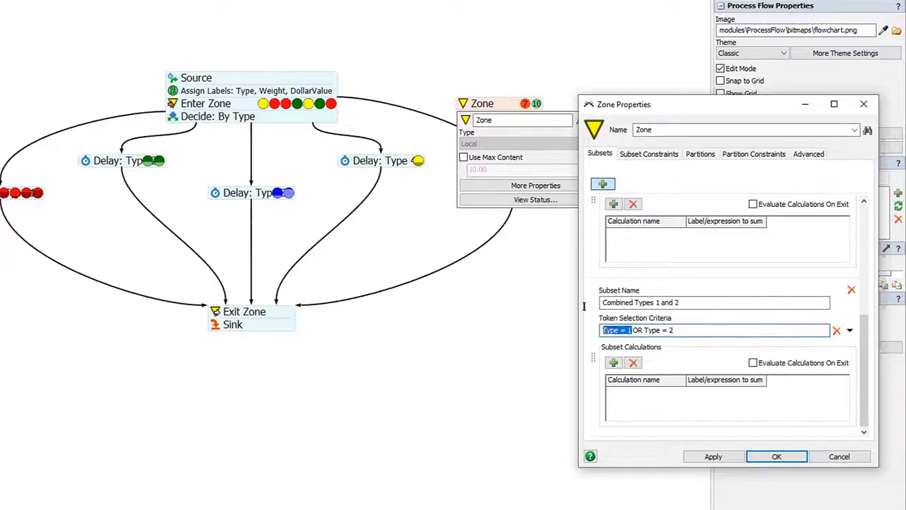
click(706, 327)
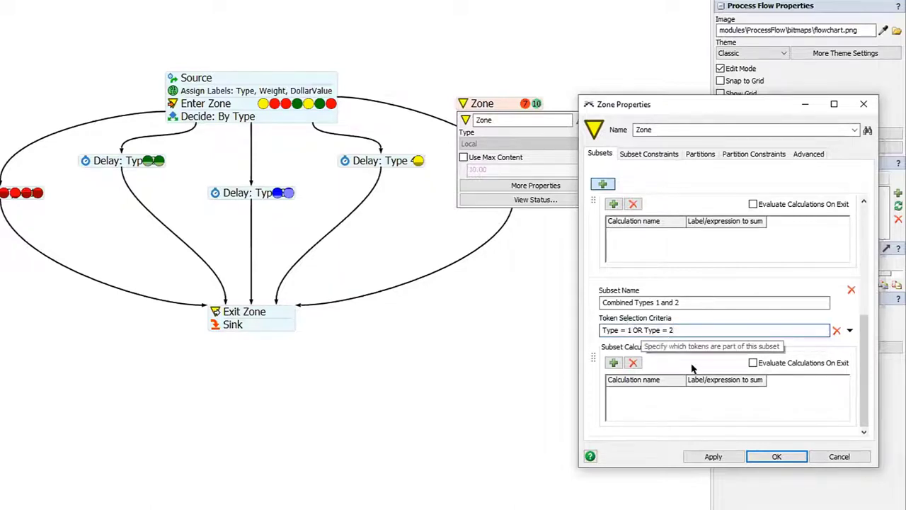
key(BackSpace)
key(BackSpace)
key(BackSpace)
key(BackSpace)
key(BackSpace)
text(2)
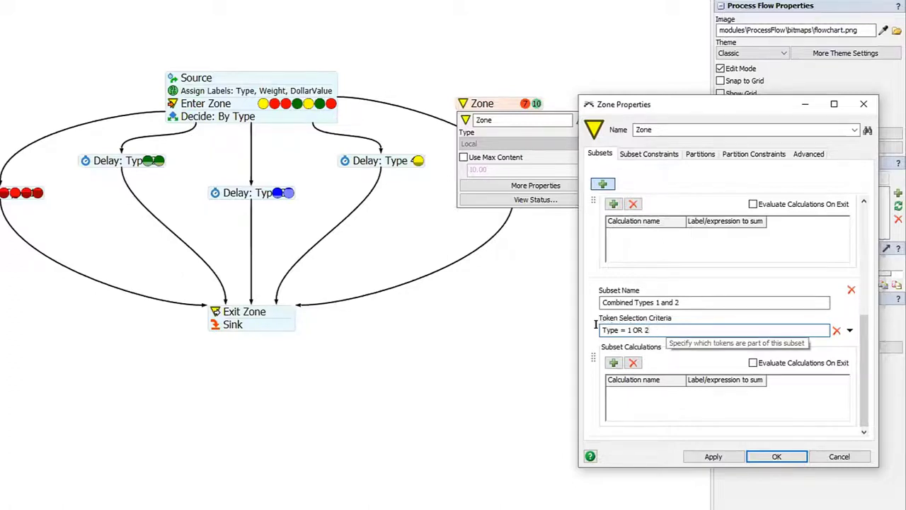
Restore the Combined Types 1 and 2 subset's token selection criteria to Type = 1 OR Type = 2.
drag(630, 330, 594, 314)
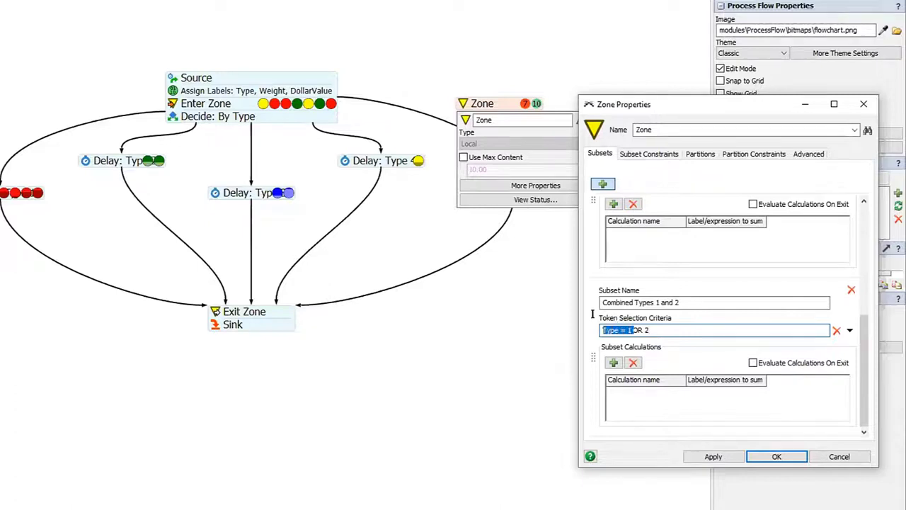
double_click(647, 330)
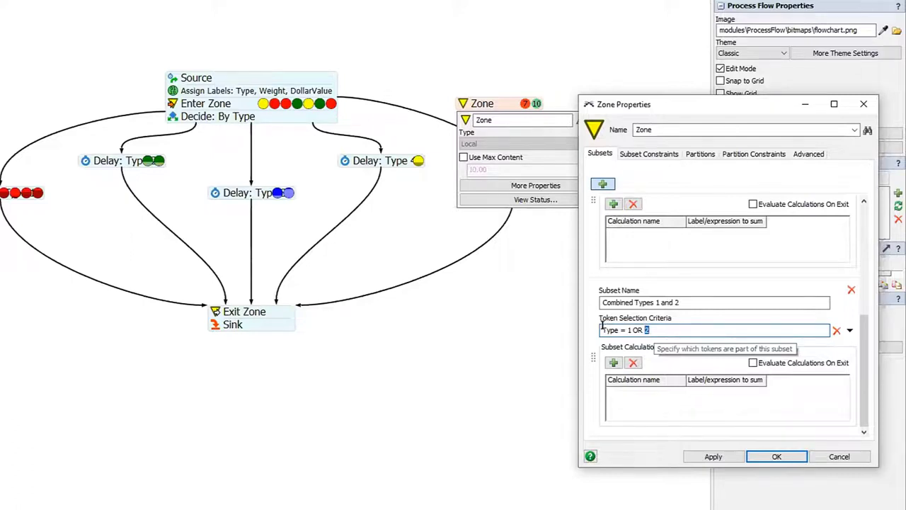
click(666, 326)
key(BackSpace)
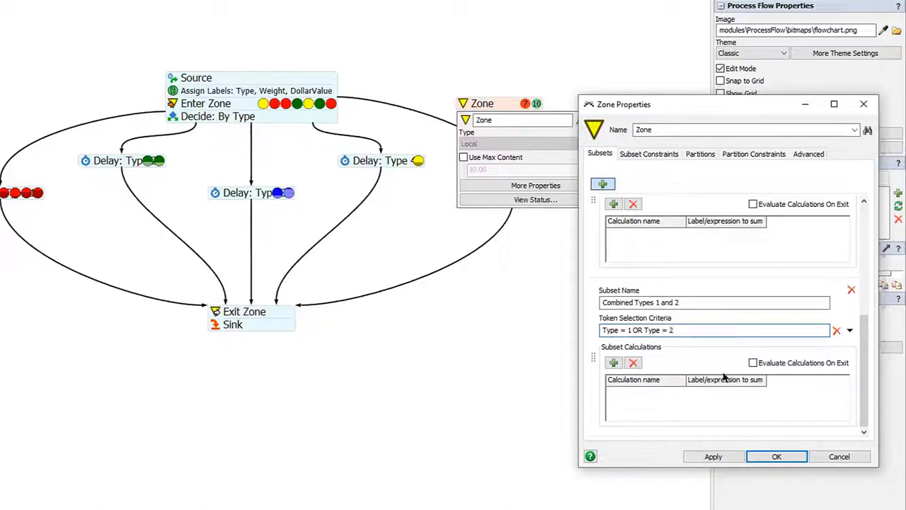
drag(632, 330, 673, 330)
click(709, 327)
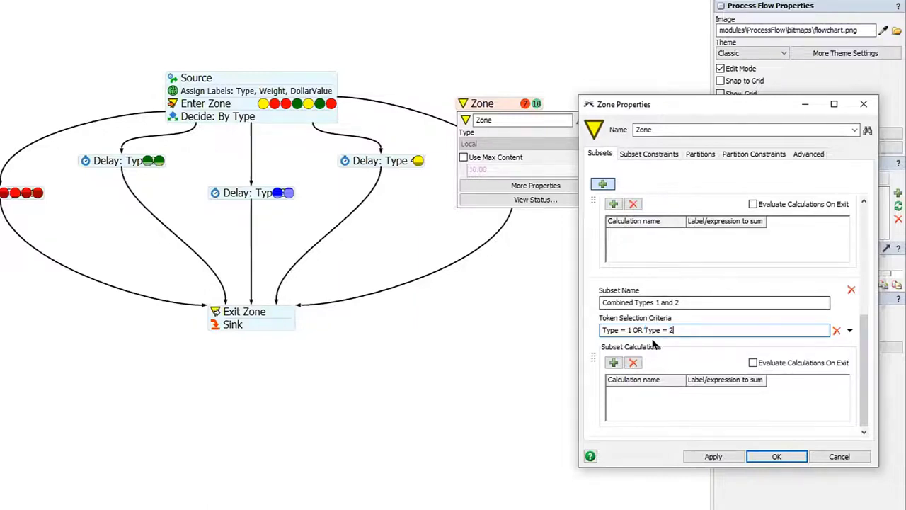
Add a subset constraint limiting the number of tokens in Combined Types 1 and 2 to 5, and accept the Zone properties.
click(643, 156)
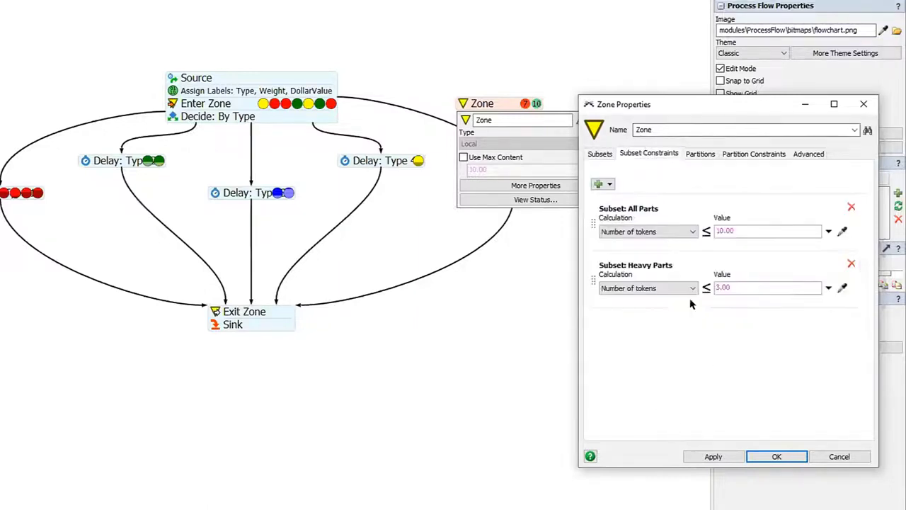
click(602, 187)
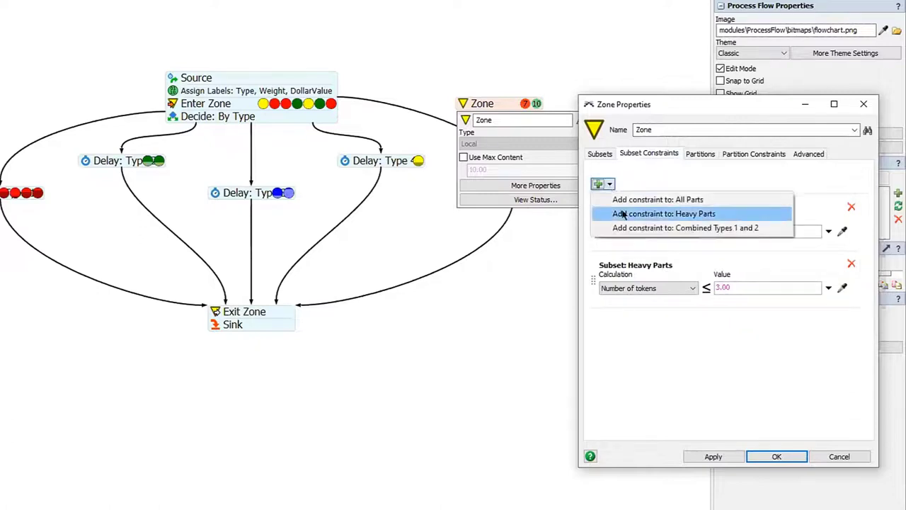
click(637, 228)
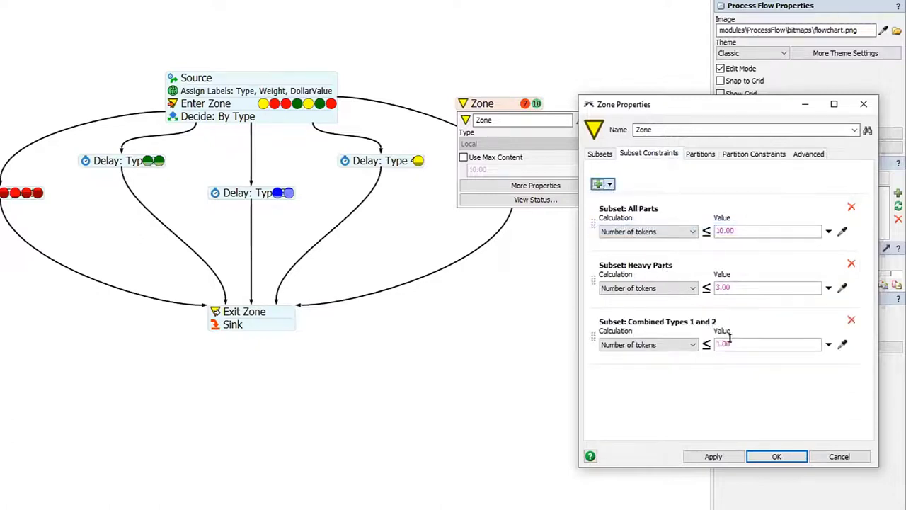
text(5)
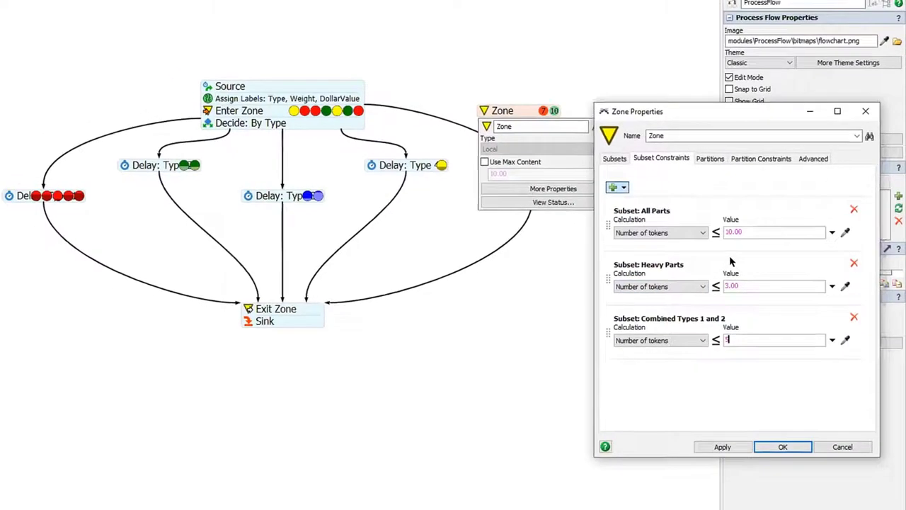
click(533, 280)
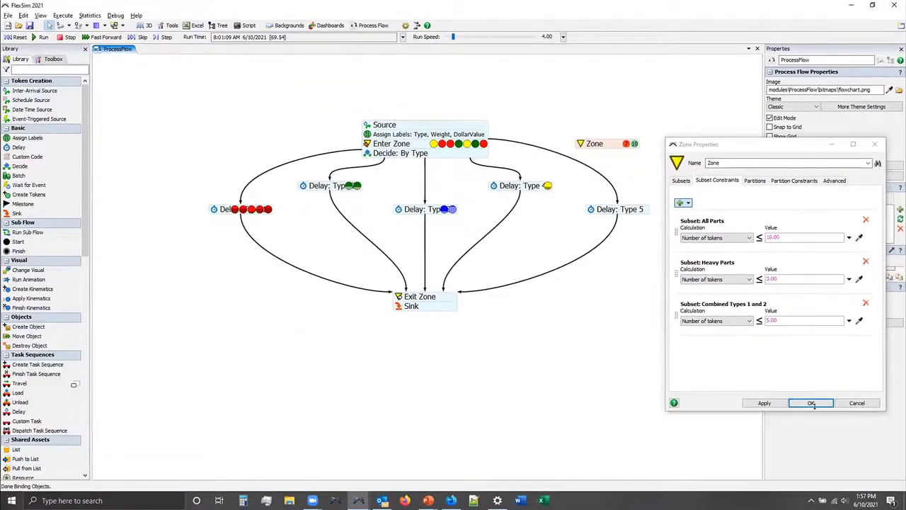
click(811, 403)
Reset and run the model, stop it once a token waits at Enter Zone, and inspect that token's labels.
click(17, 37)
click(41, 36)
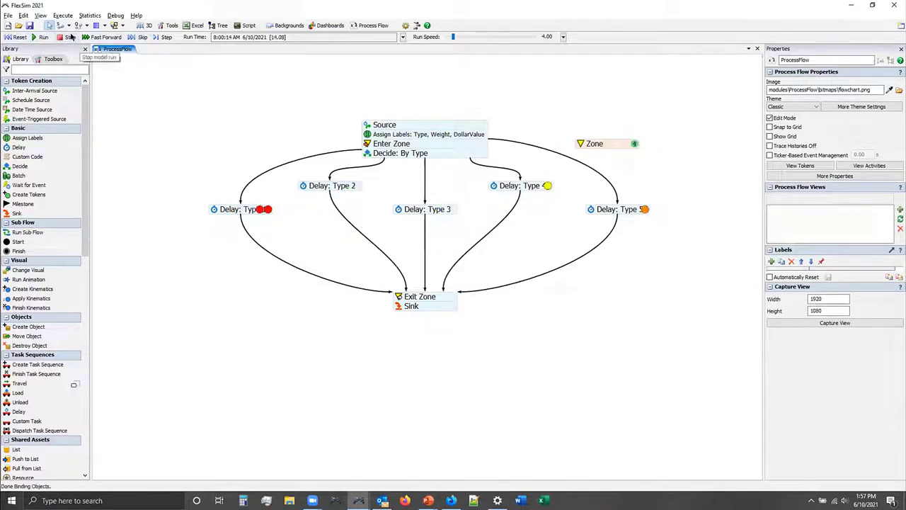
click(71, 37)
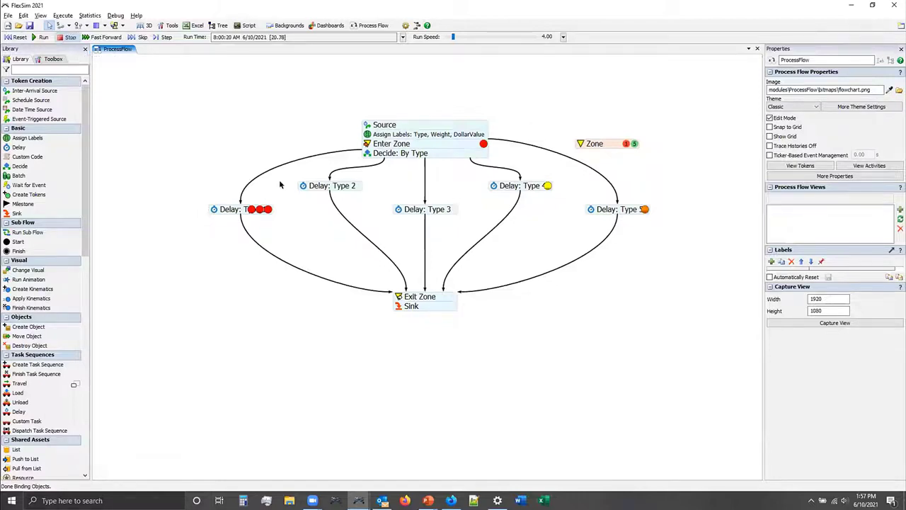
click(482, 144)
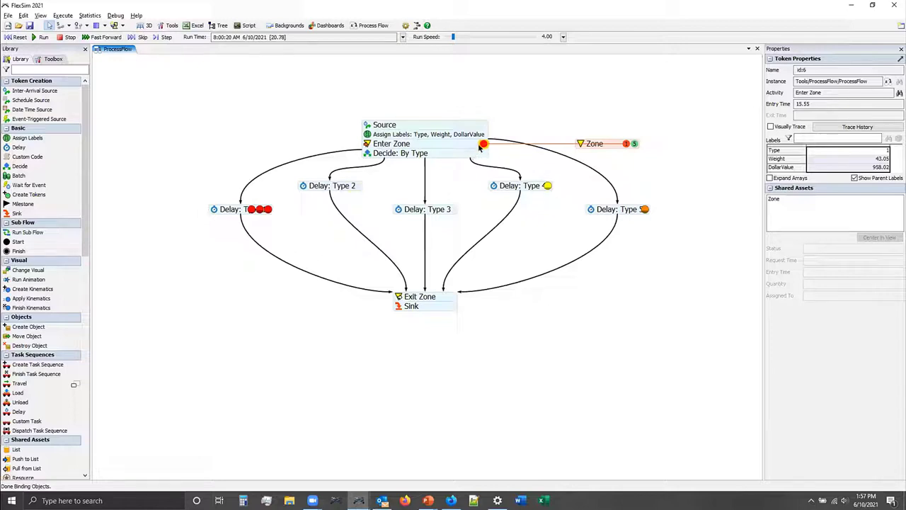
View the Zone's status and compare each subset's current content with its limit.
click(593, 143)
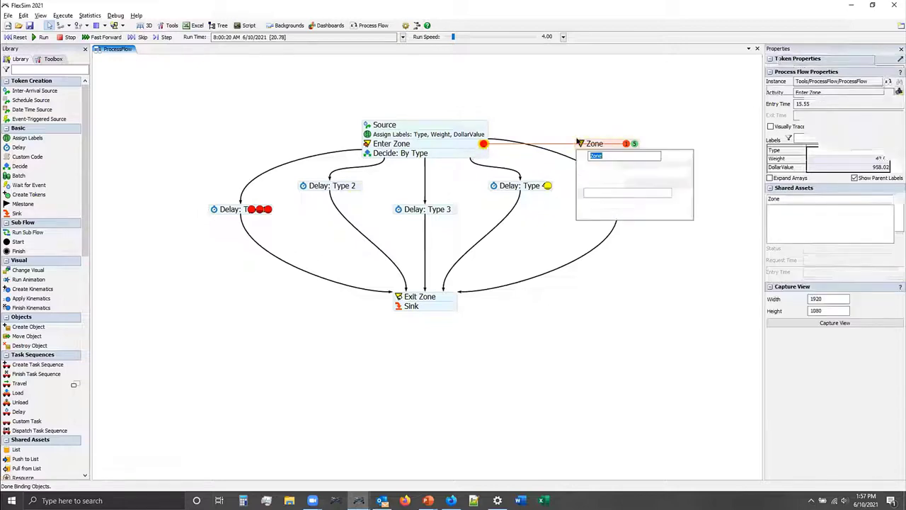
click(614, 214)
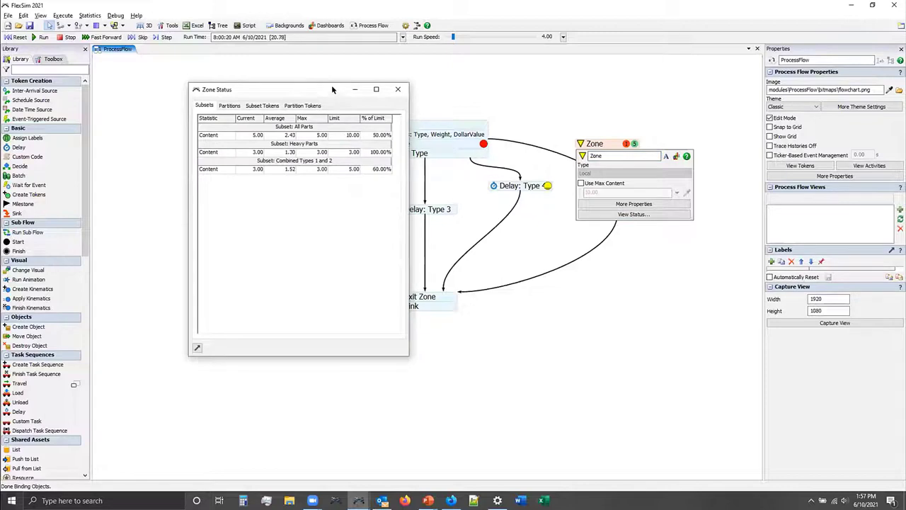
drag(323, 85, 769, 110)
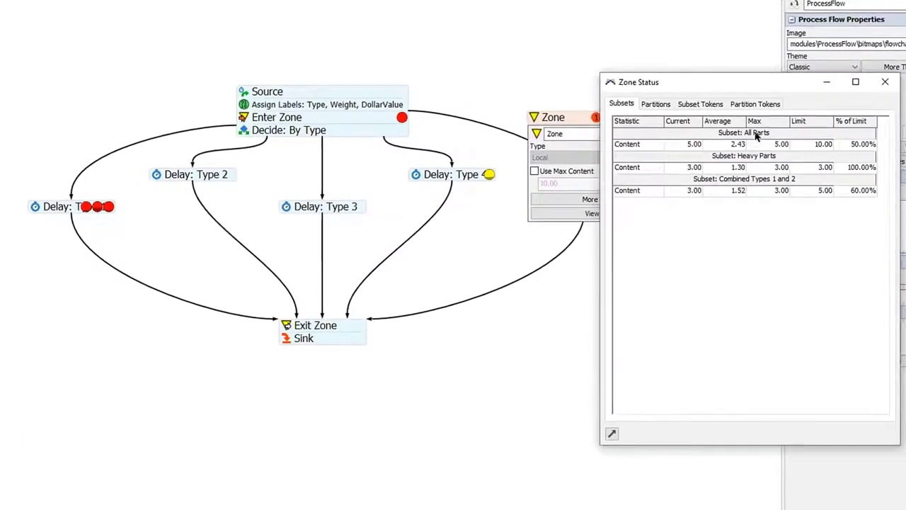
drag(652, 144, 865, 143)
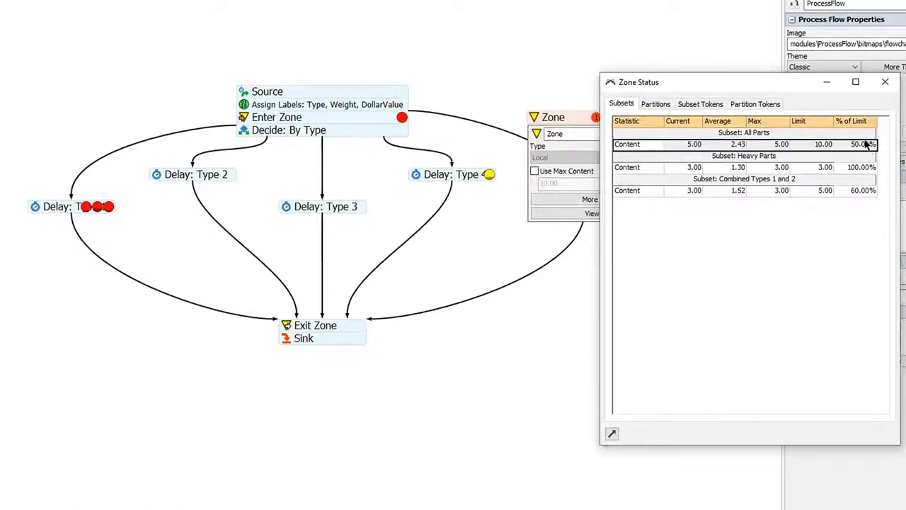
click(730, 157)
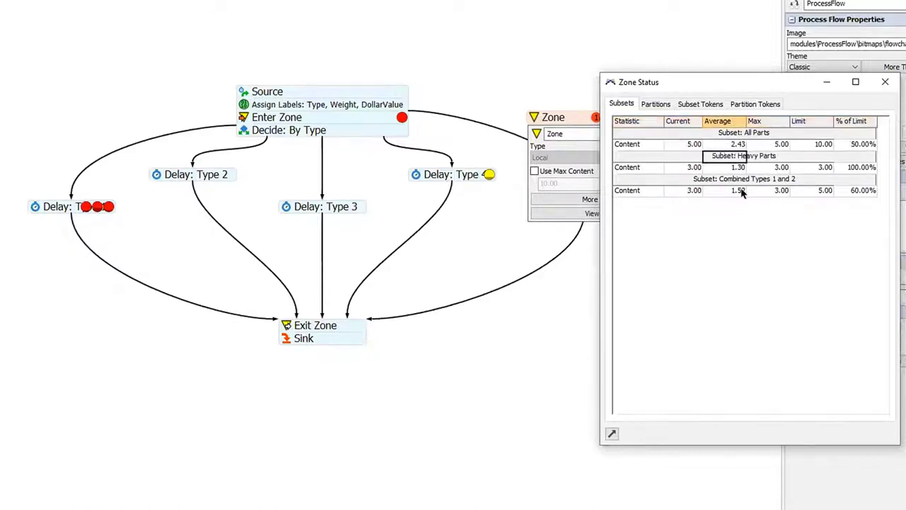
click(856, 167)
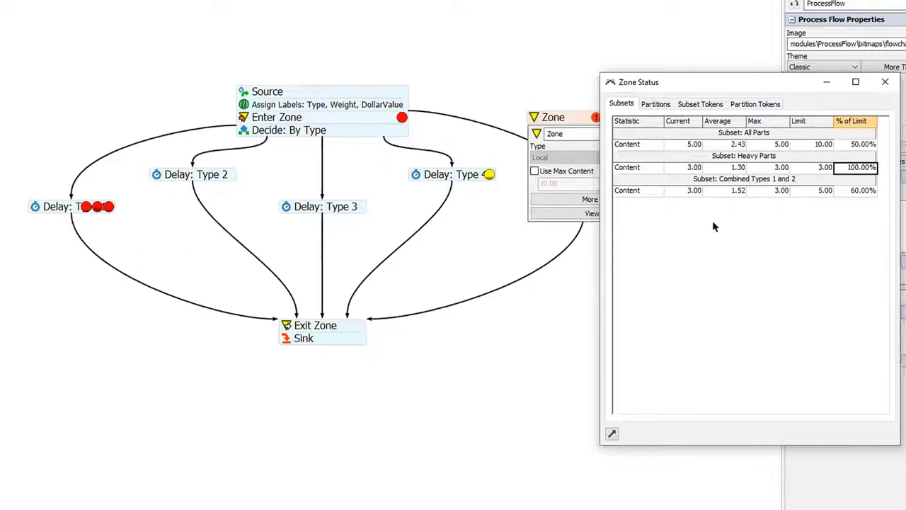
Examine which tokens occupy each Zone subset, especially Heavy Parts, compare them with the waiting token, and close the status window.
click(701, 104)
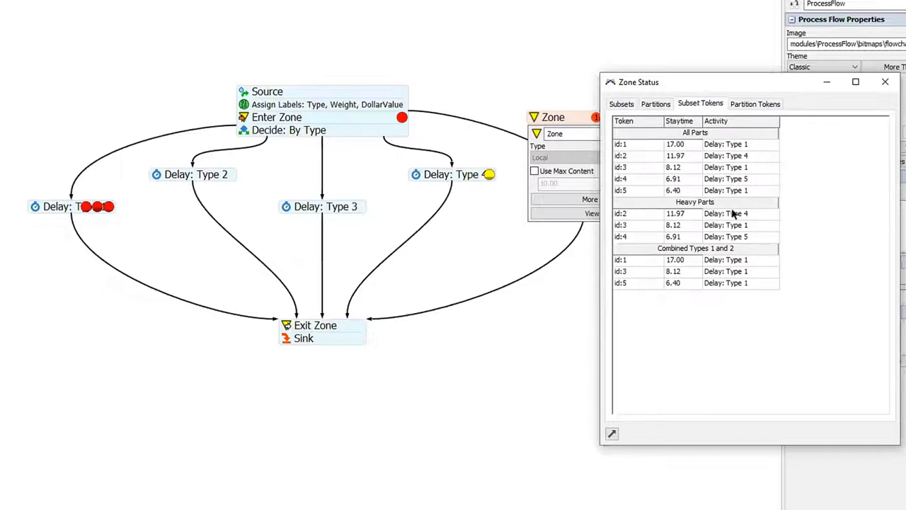
drag(744, 212, 752, 236)
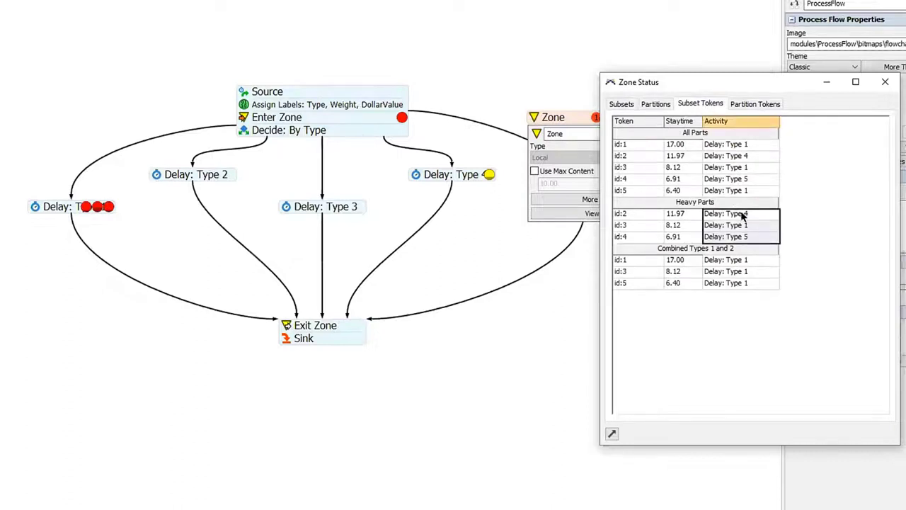
click(744, 214)
click(754, 226)
click(754, 237)
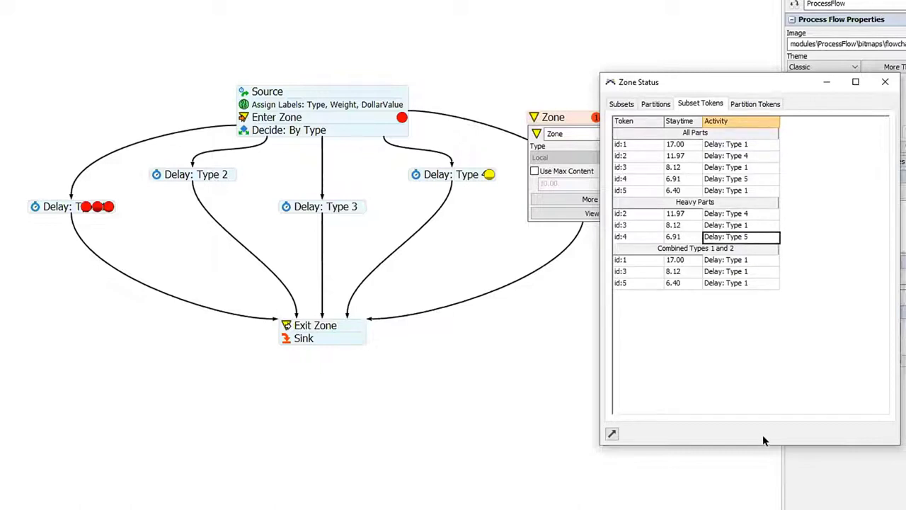
drag(556, 327, 507, 327)
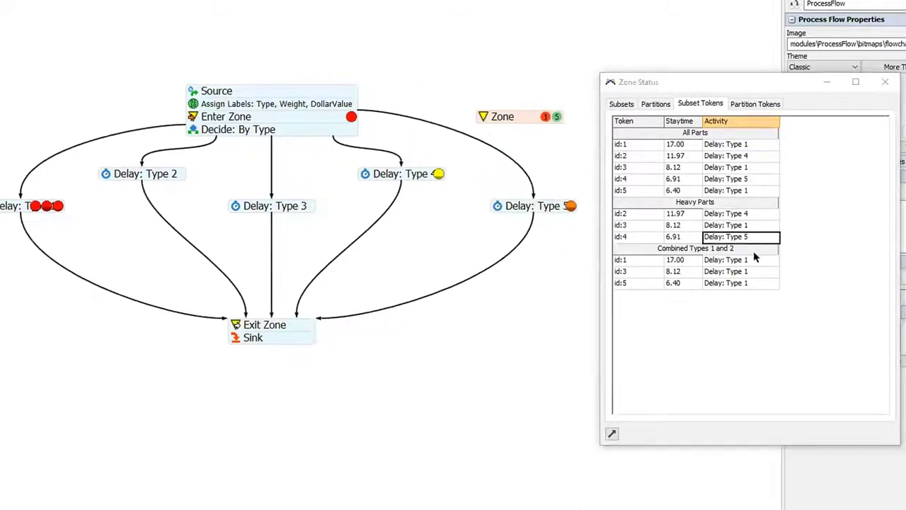
drag(744, 215, 753, 237)
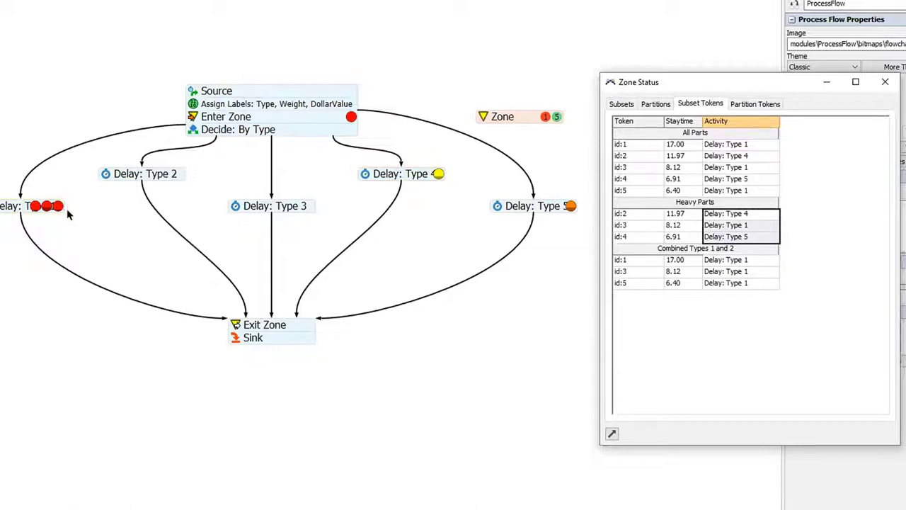
click(351, 116)
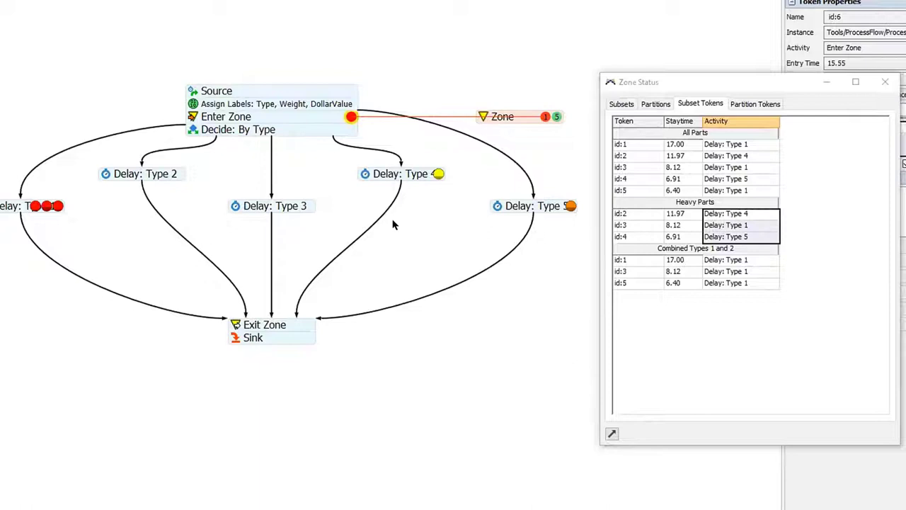
click(882, 82)
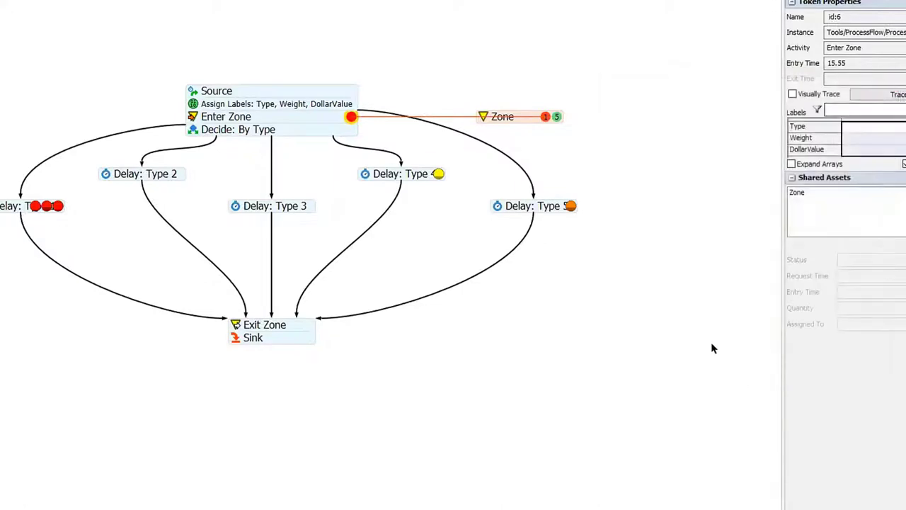
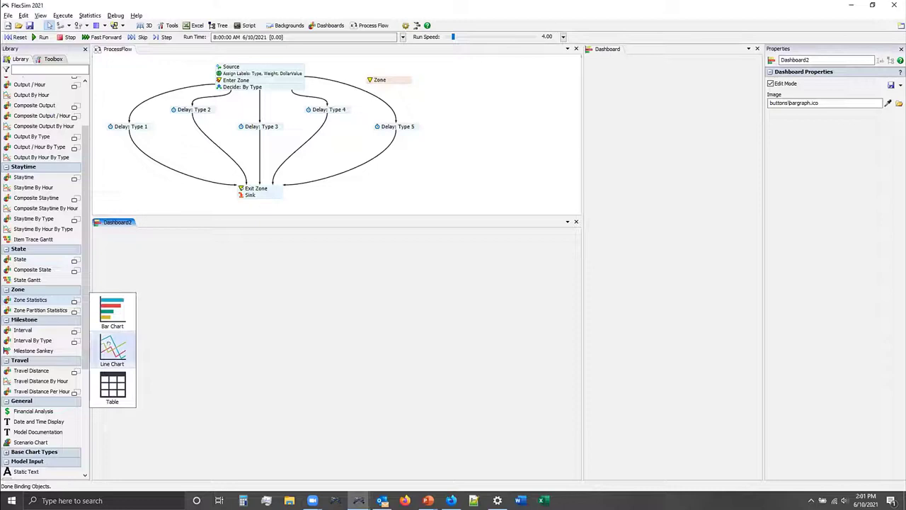
Add a Zone Statistics line chart to Dashboard2 and stretch it across nearly the full dashboard width.
click(131, 263)
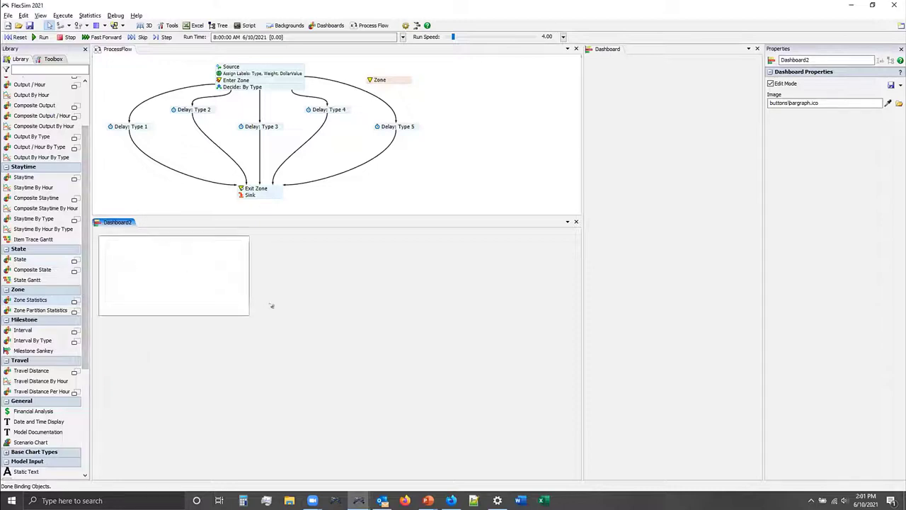
click(242, 313)
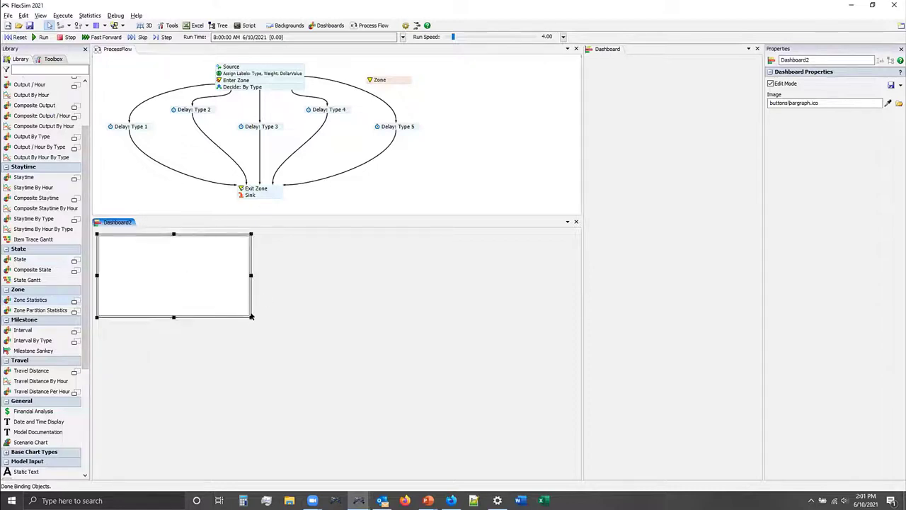
drag(250, 316, 566, 354)
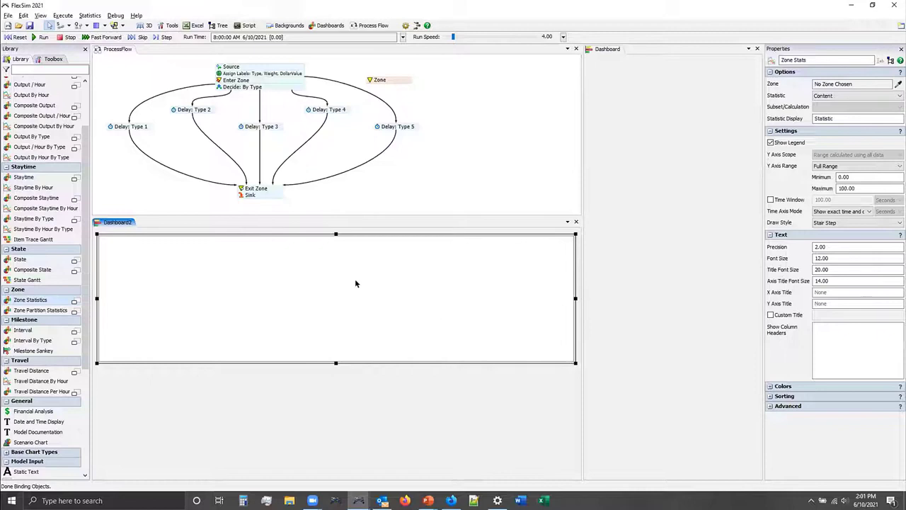
drag(330, 226, 330, 223)
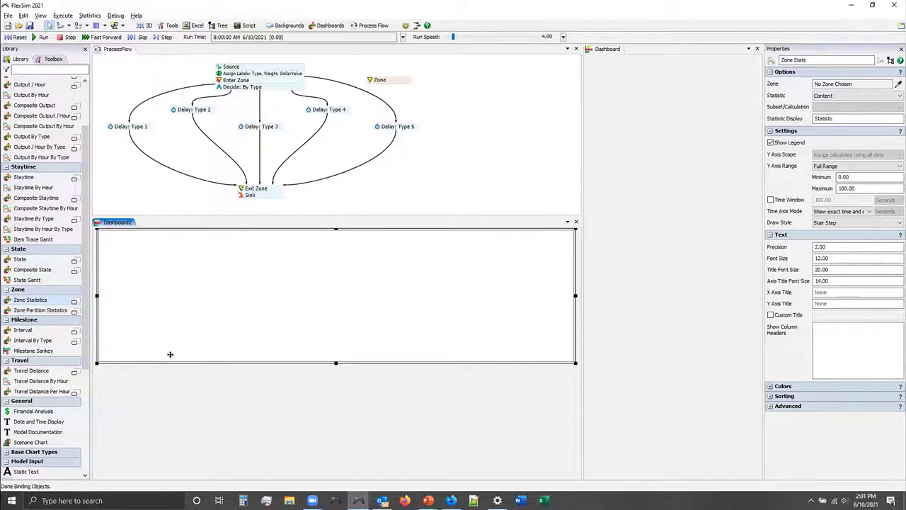
drag(170, 354, 165, 354)
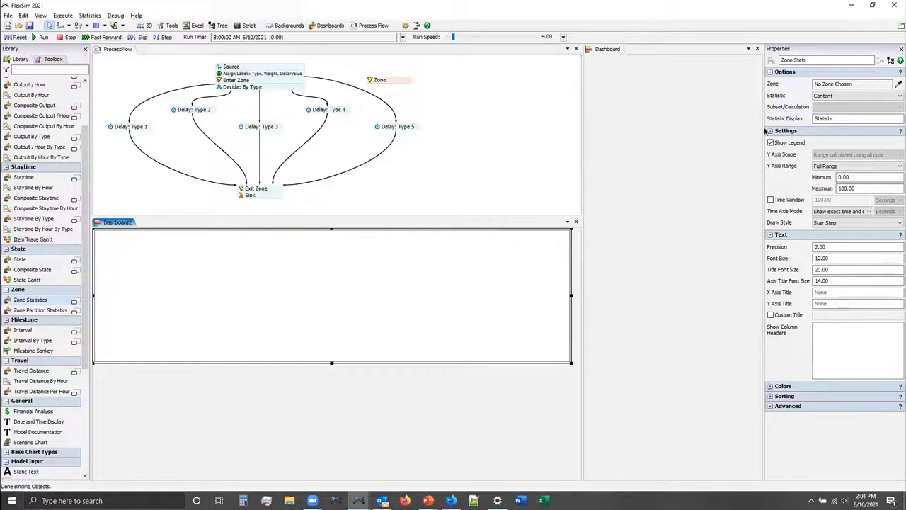
Link the Zone Stats chart to the process flow's Zone and plot Subset Content for the Heavy Parts subset.
click(899, 83)
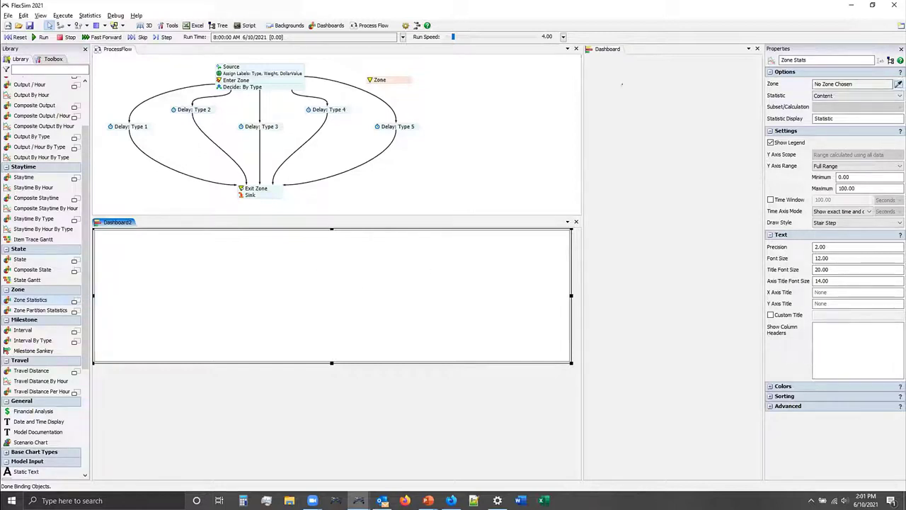
click(380, 80)
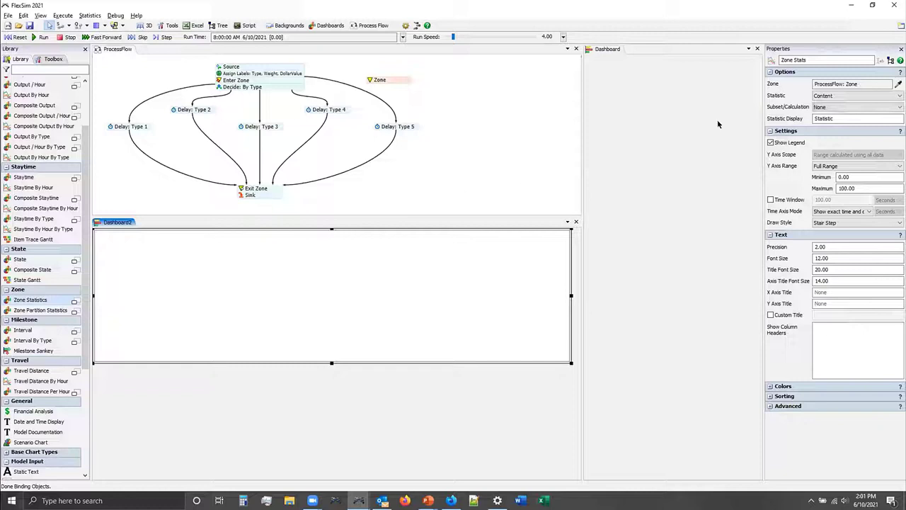
click(817, 95)
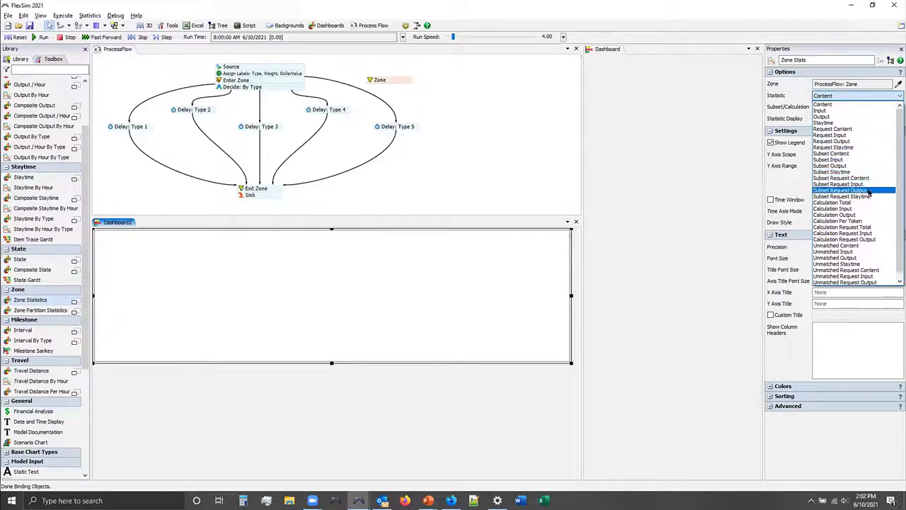
click(853, 154)
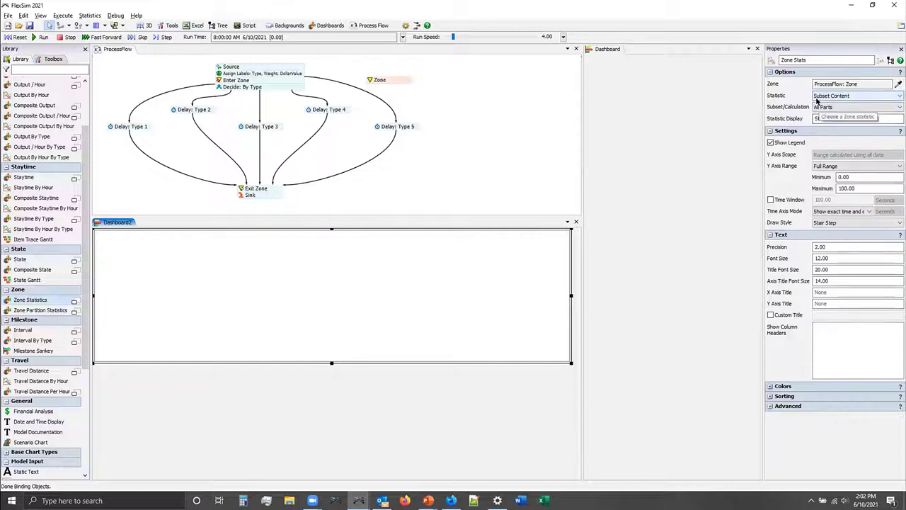
click(829, 107)
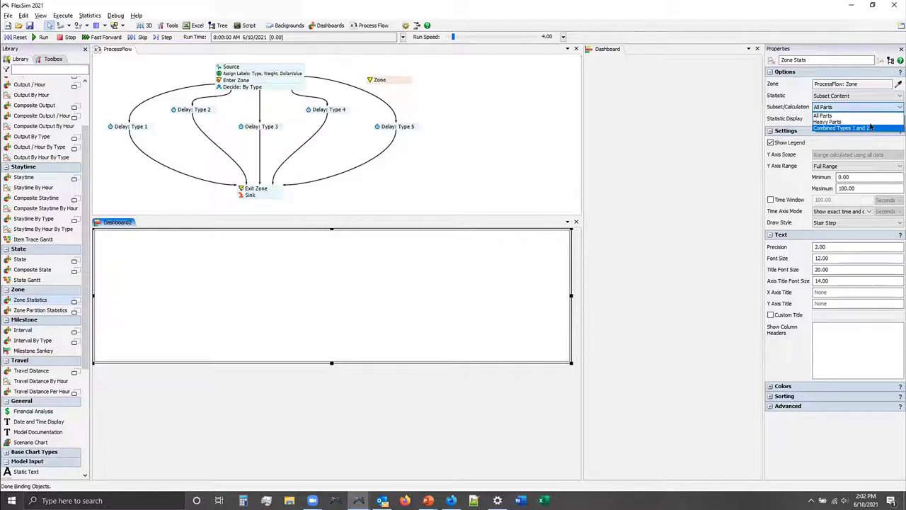
click(826, 121)
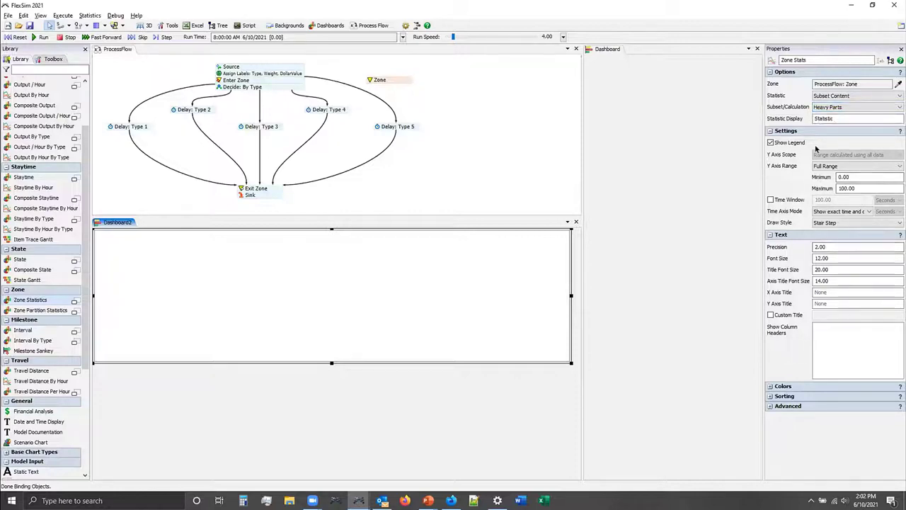
Run the model to watch the chart plot heavy parts, narrow the Dashboard2 pane slightly, and reset the model.
click(15, 37)
click(40, 36)
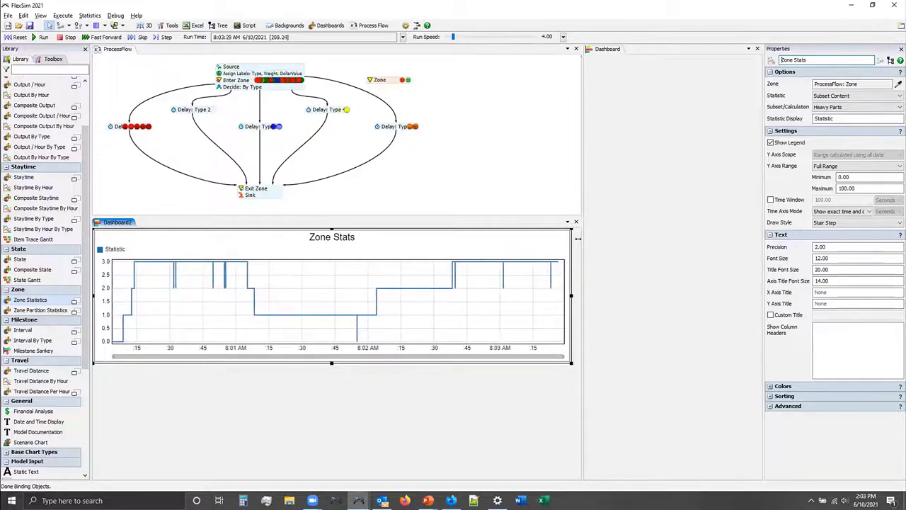
drag(572, 238, 576, 243)
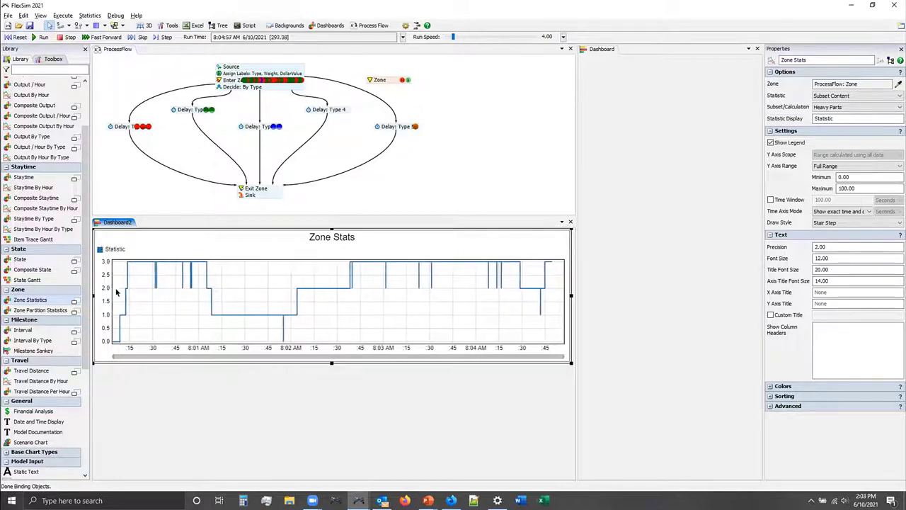
click(20, 37)
Set the chart's statistic display name to Number of Heavy Parts and rename the chart Heavy Parts vs Time.
click(844, 118)
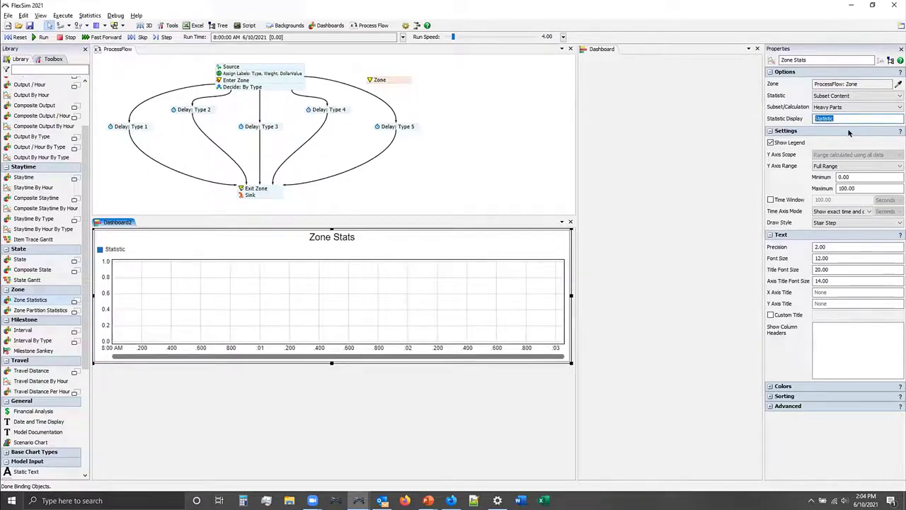
text(Number of Heavy Parts)
triple_click(827, 59)
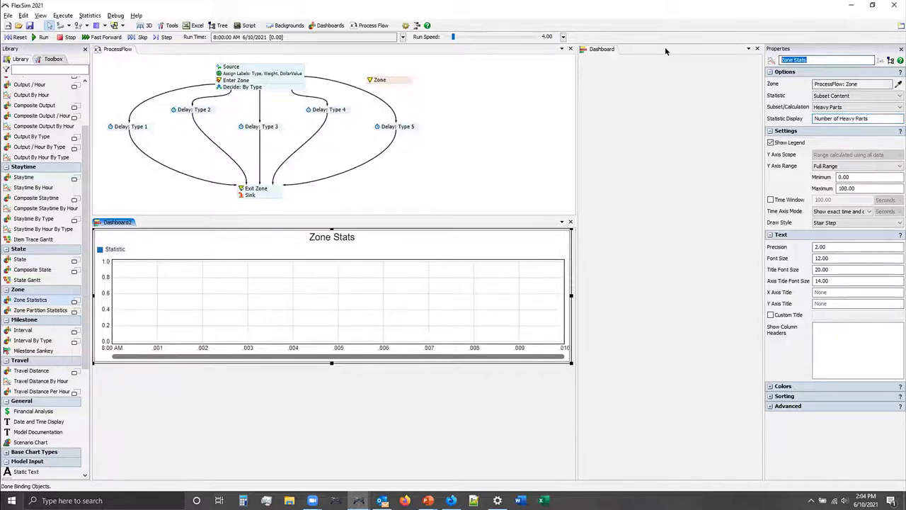
text(Heavy Parts vs Time)
click(583, 232)
Run the model to check the renamed chart, stop and reset it, and consult the Zone Factory slide in PowerPoint.
click(18, 37)
click(41, 37)
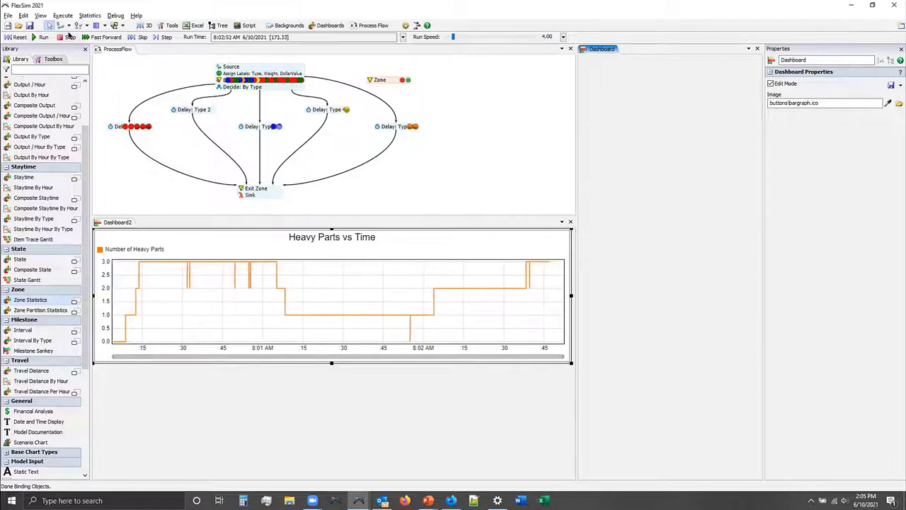
click(69, 36)
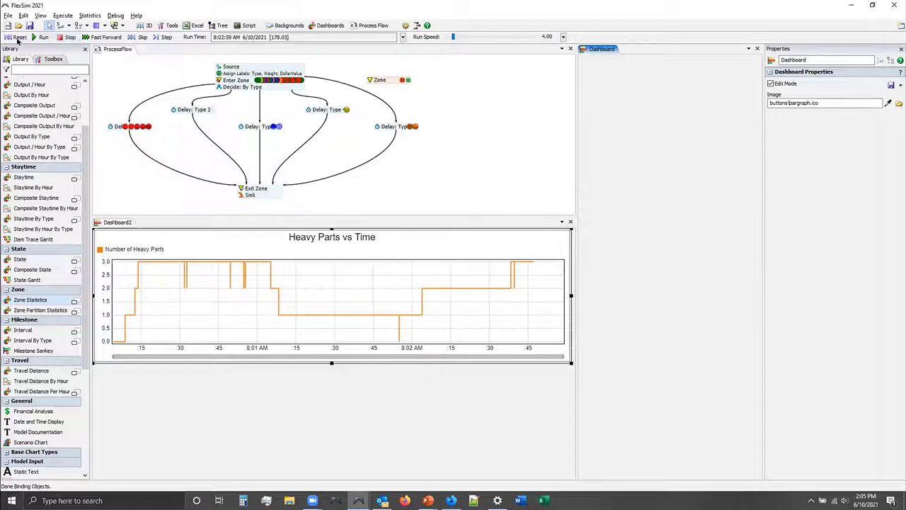
click(20, 37)
mouse_move(428, 500)
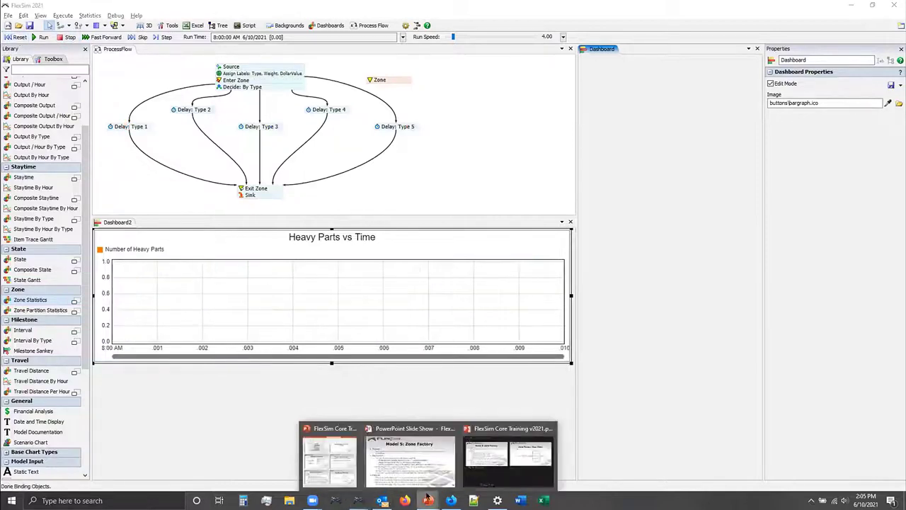
click(418, 453)
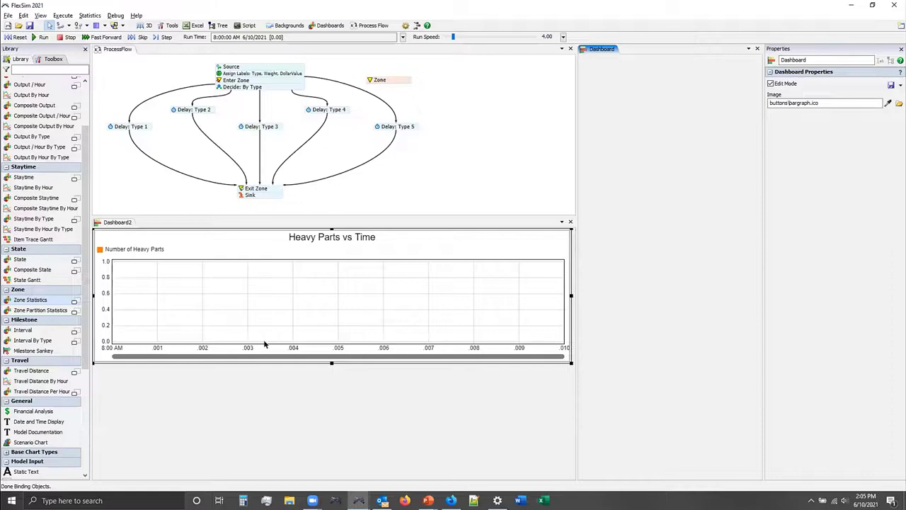
In the Zone's properties, add a calculation named Total Weight to the Heavy Parts subset.
click(293, 300)
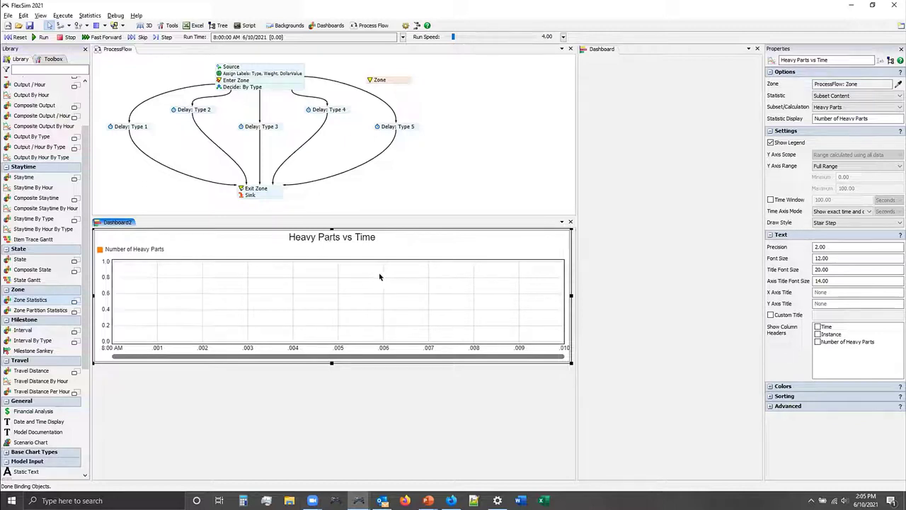
double_click(368, 81)
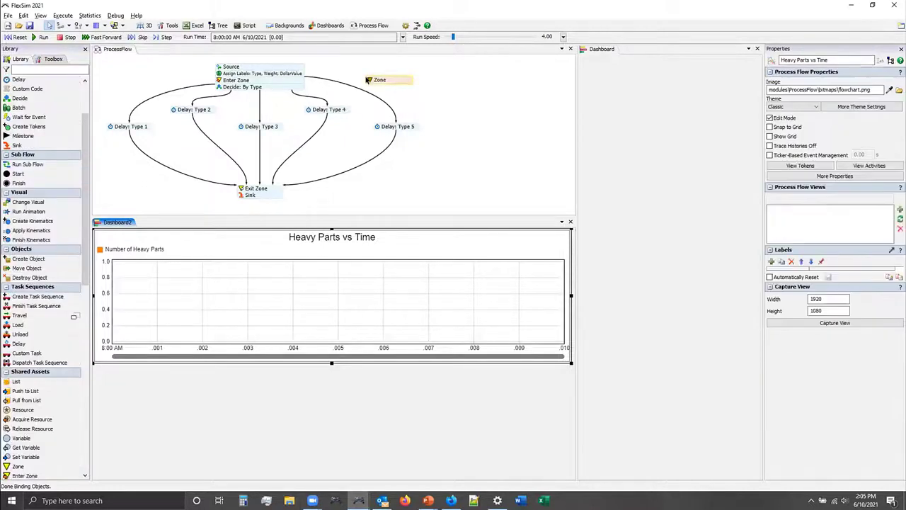
click(402, 139)
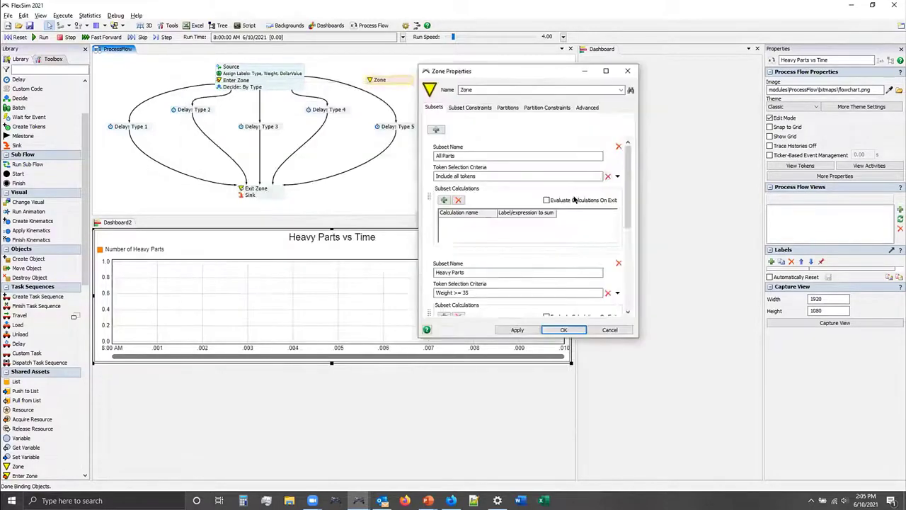
scroll(627, 227, down, 3)
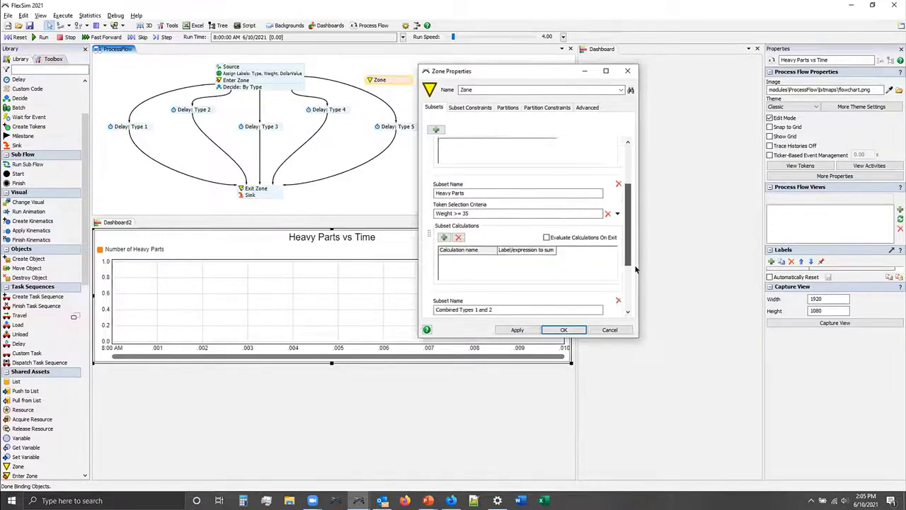
click(444, 213)
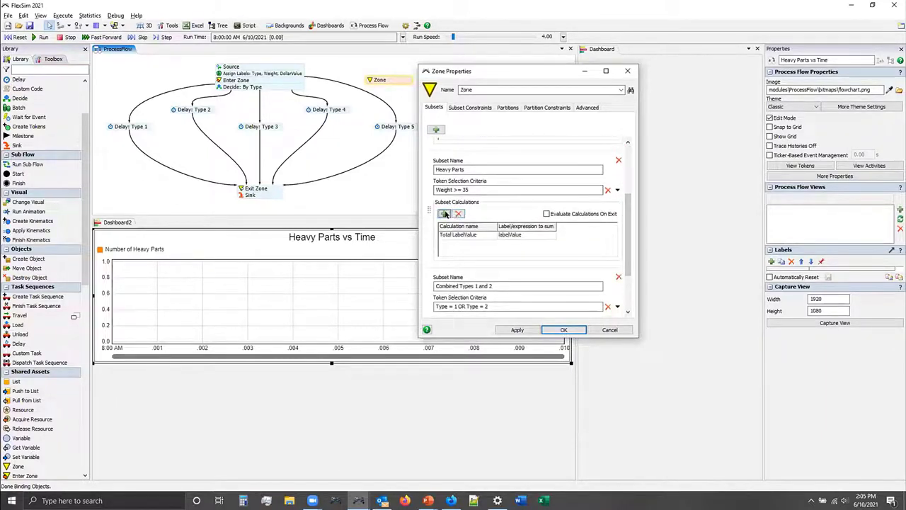
click(469, 237)
double_click(469, 237)
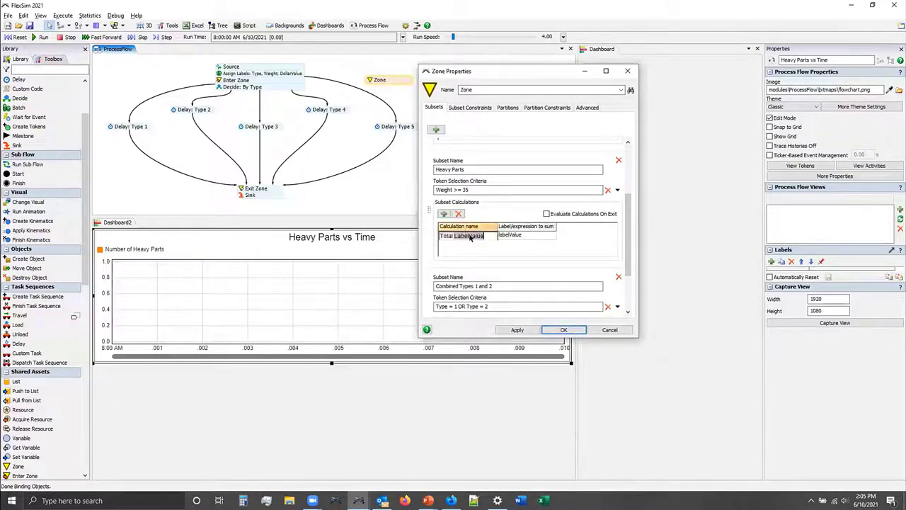
text(Weig)
Make the Total Weight calculation sum the Weight label and accept the Zone properties.
click(514, 235)
double_click(514, 235)
text(Weight)
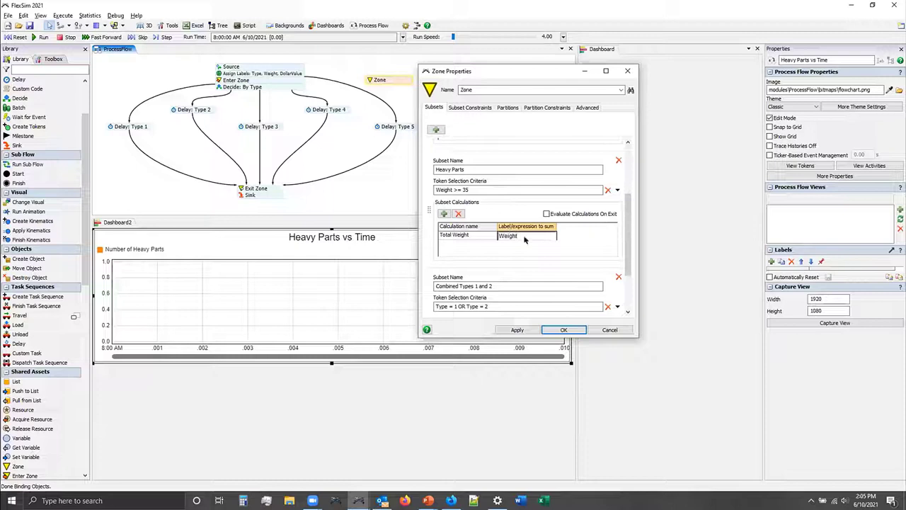
click(514, 252)
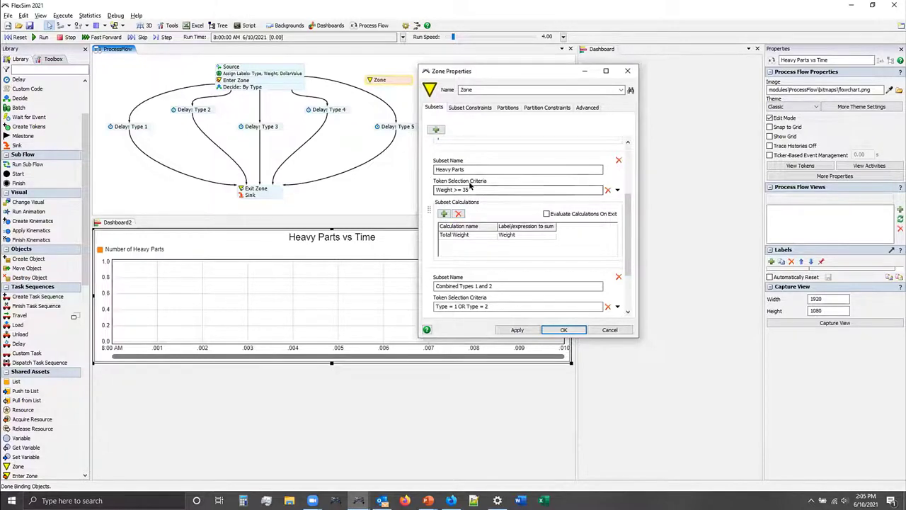
double_click(507, 235)
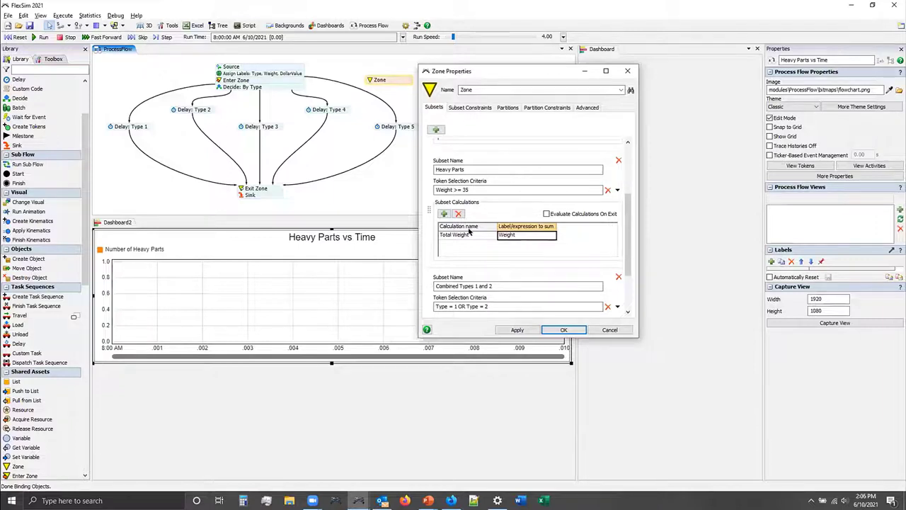
click(564, 330)
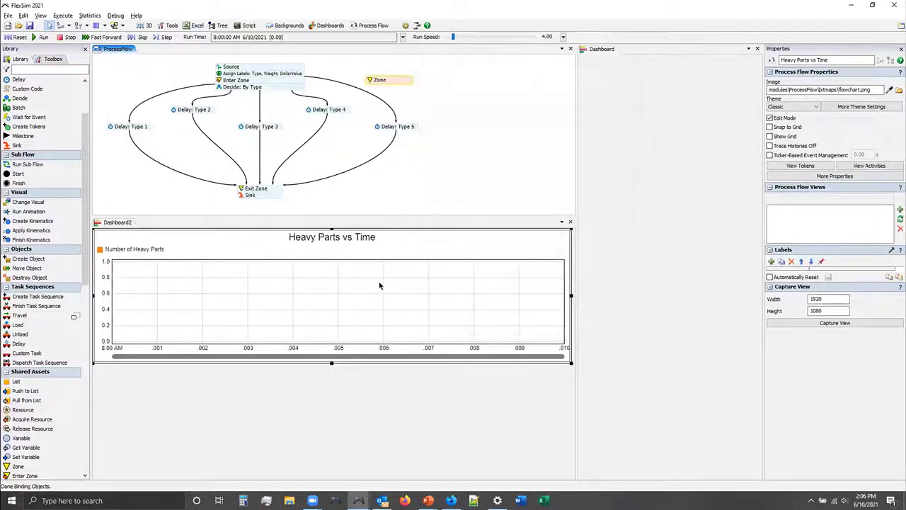
Switch the Heavy Parts vs Time chart's statistic to Calculation Total.
click(380, 280)
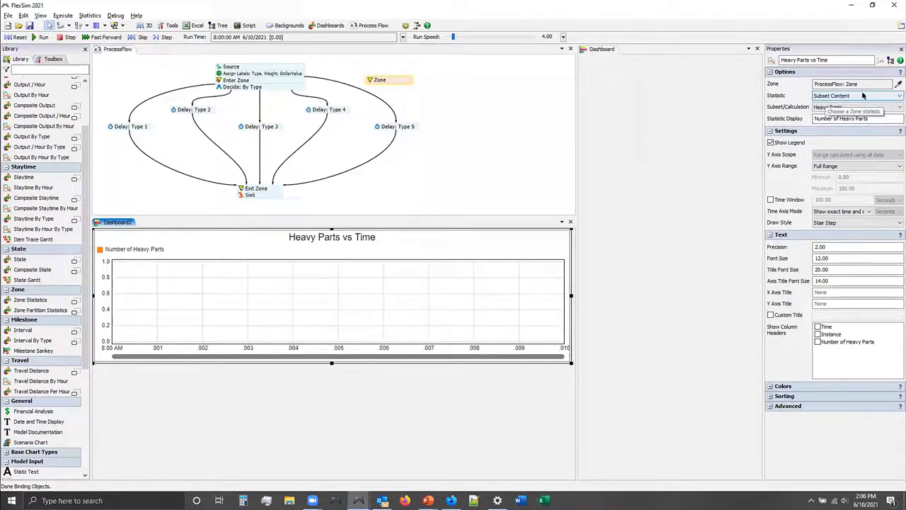
click(863, 95)
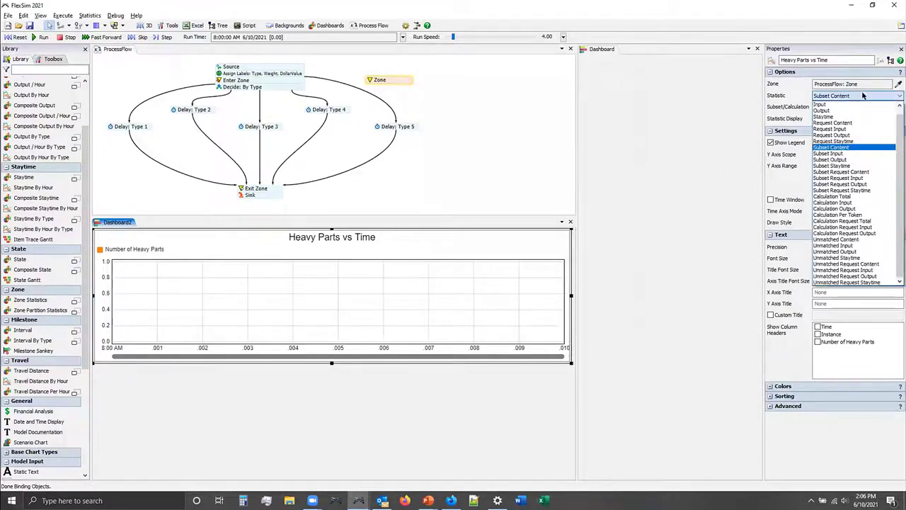
click(848, 196)
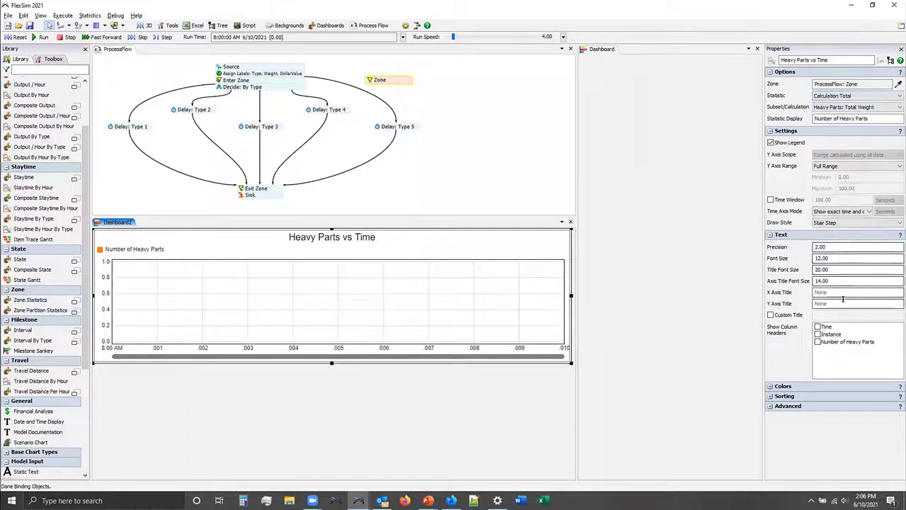
Look through the available zone statistics, review the required outputs on the Zone Factory slide in PowerPoint, and return to FlexSim.
click(856, 95)
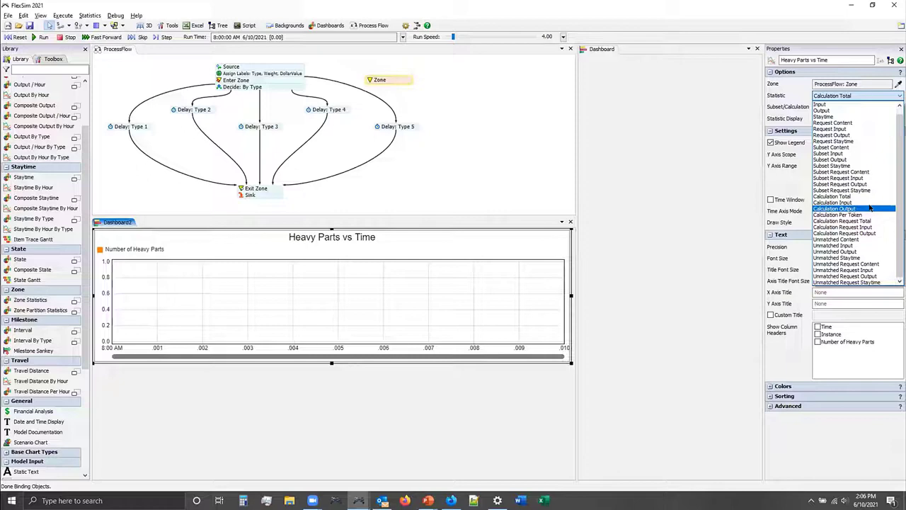
click(428, 501)
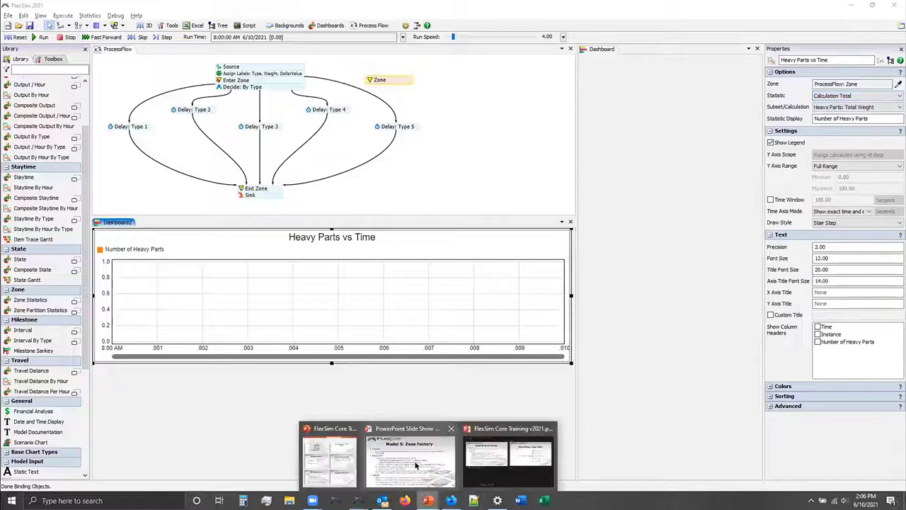
click(416, 465)
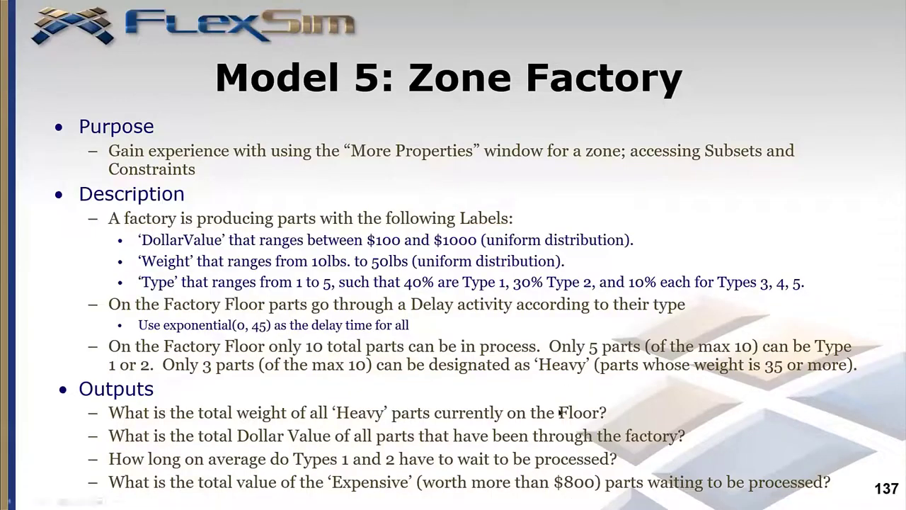
key(alt+Tab)
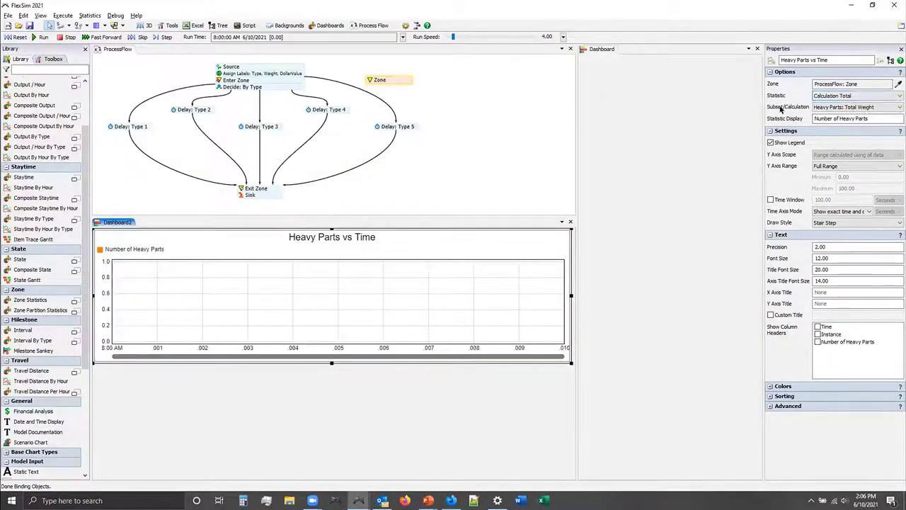
Set the Heavy Parts vs Time chart's calculation to Heavy Parts: Total Weight and its statistic display to "Weight of Heavy Parts".
click(823, 108)
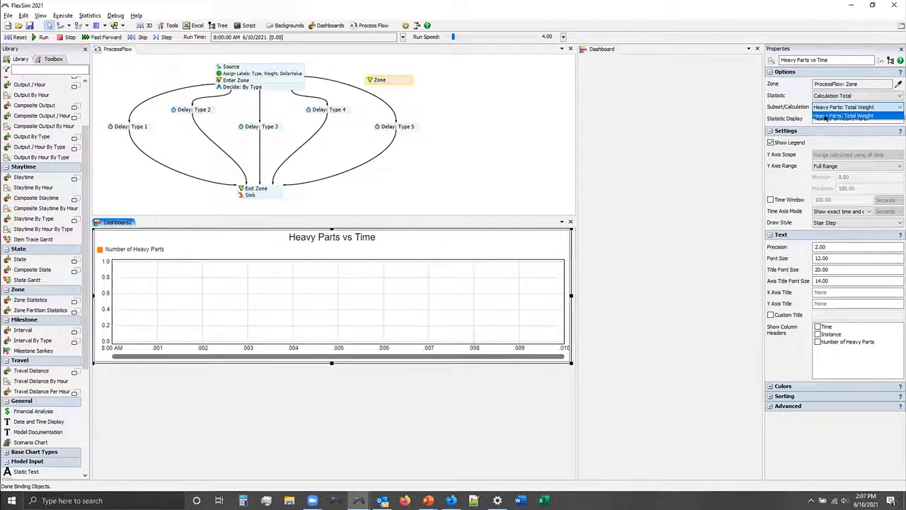
click(876, 115)
click(649, 214)
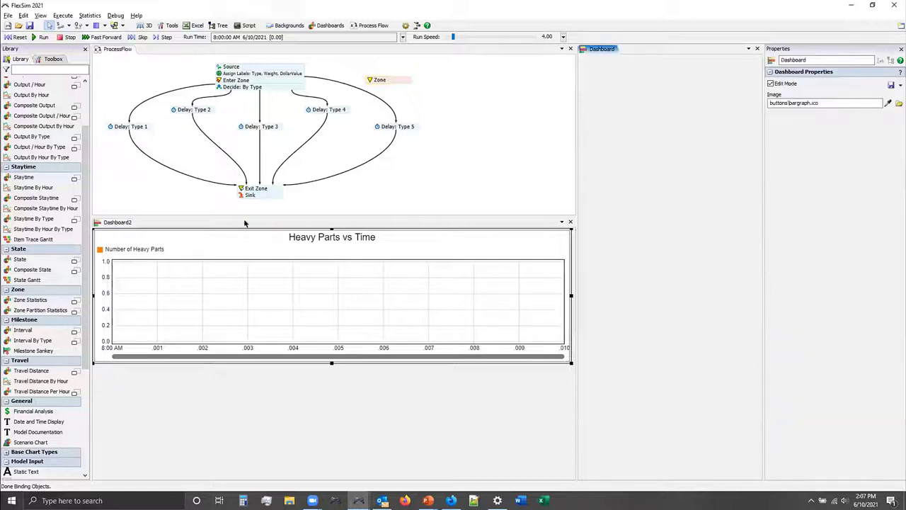
click(193, 253)
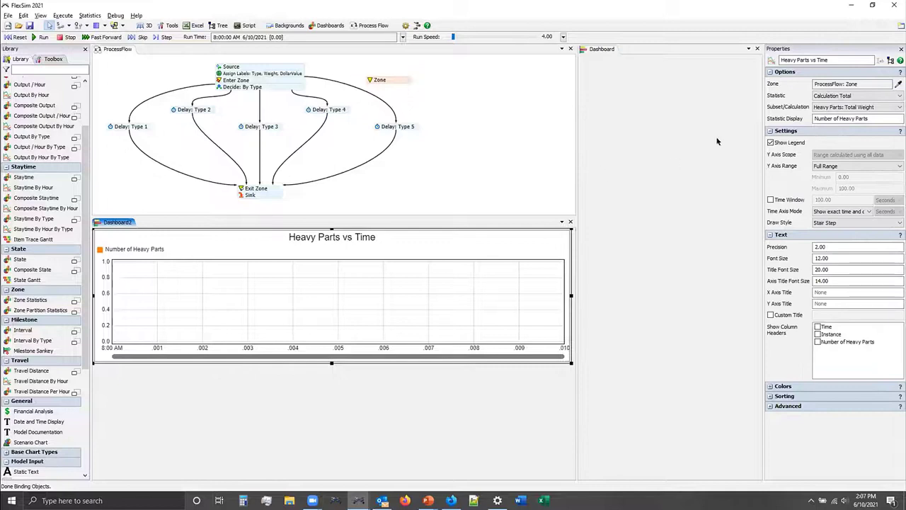
click(839, 117)
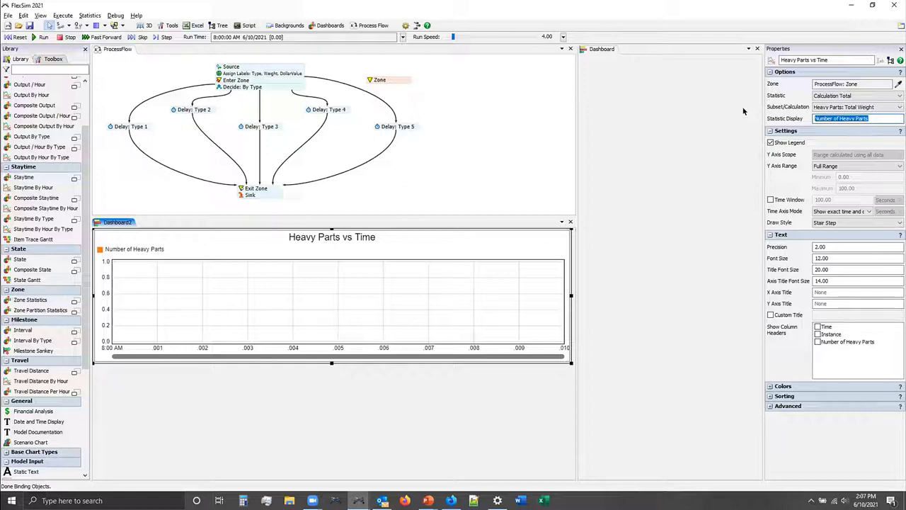
text(Wei)
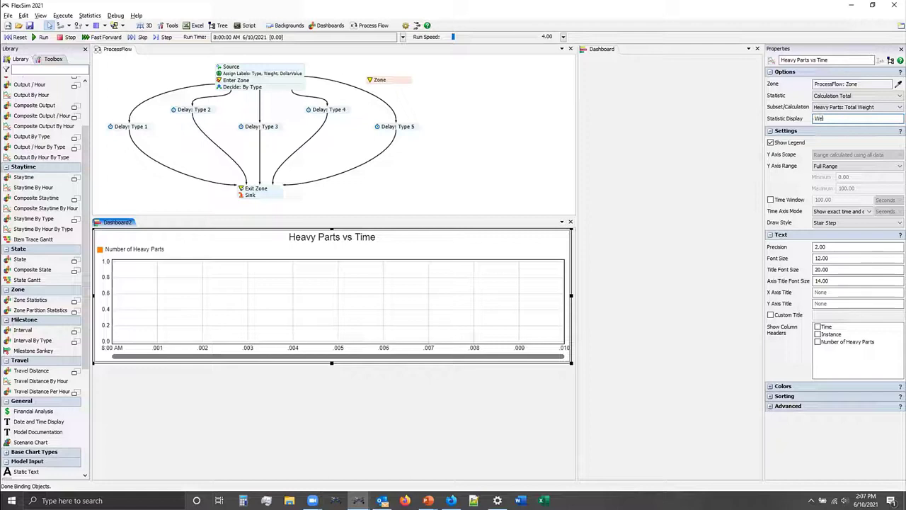
text(ght of Heavy Parts)
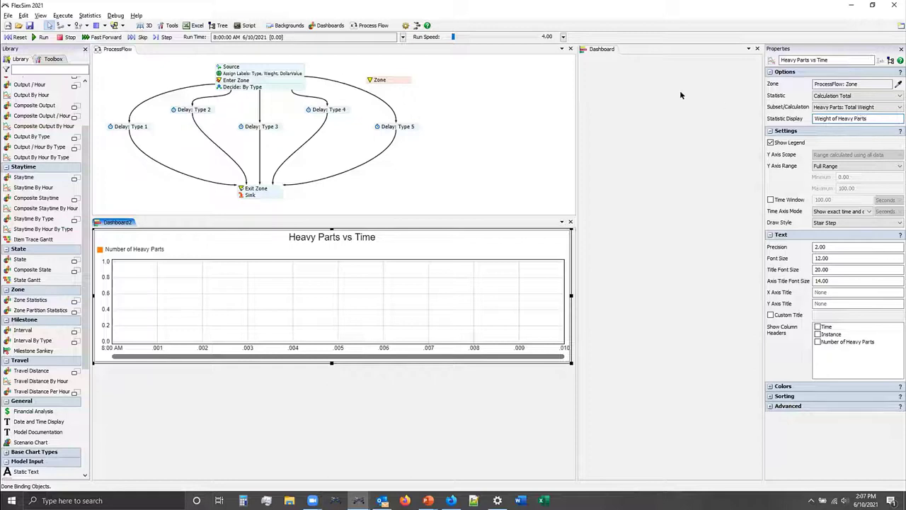
click(664, 195)
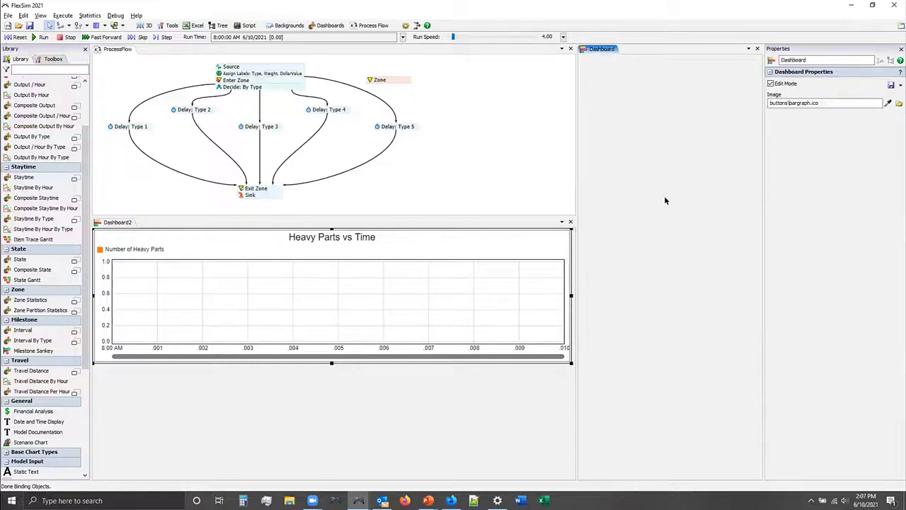
Reset and run the model, raising the run speed to 64 to fill the heavy-parts weight chart.
click(15, 37)
click(40, 37)
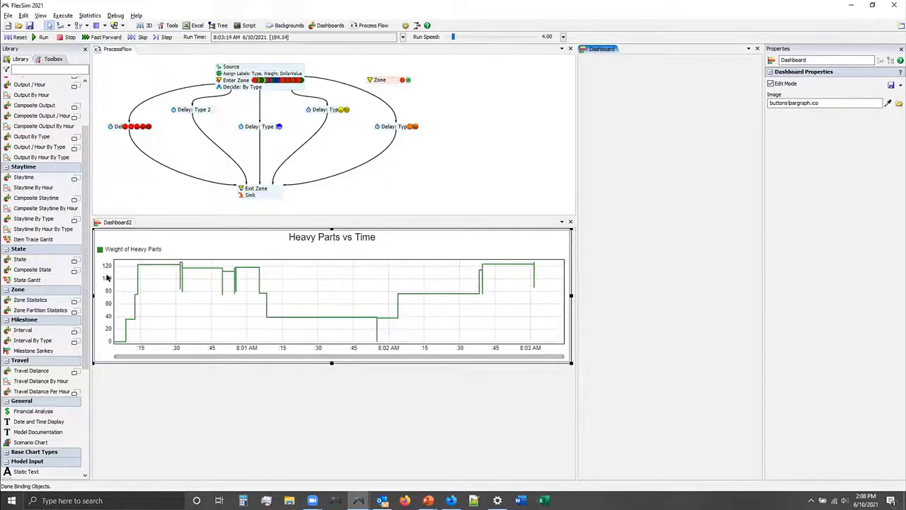
key(ctrl+Up)
key(ctrl+Up)
key(ctrl+Up)
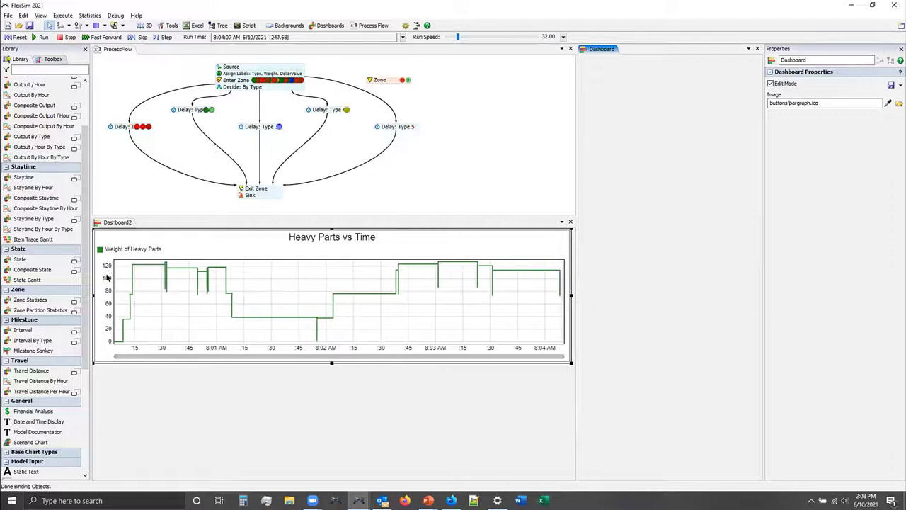
key(ctrl+Up)
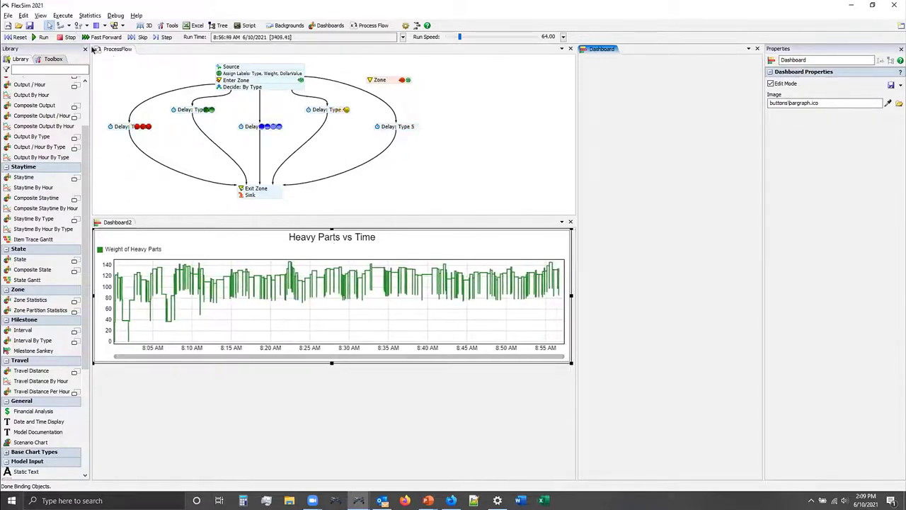
Open the Zone's full properties and examine the Total Weight calculation of the Heavy Parts subset.
click(368, 80)
click(367, 79)
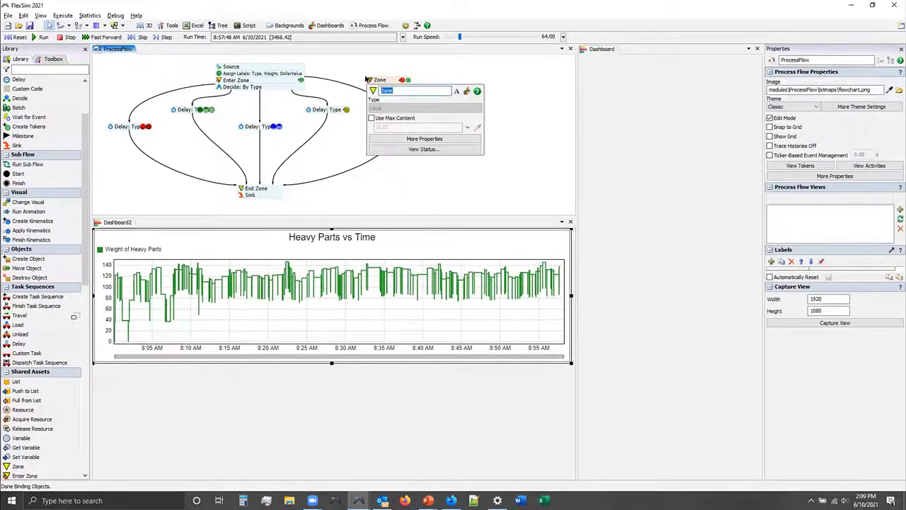
click(414, 138)
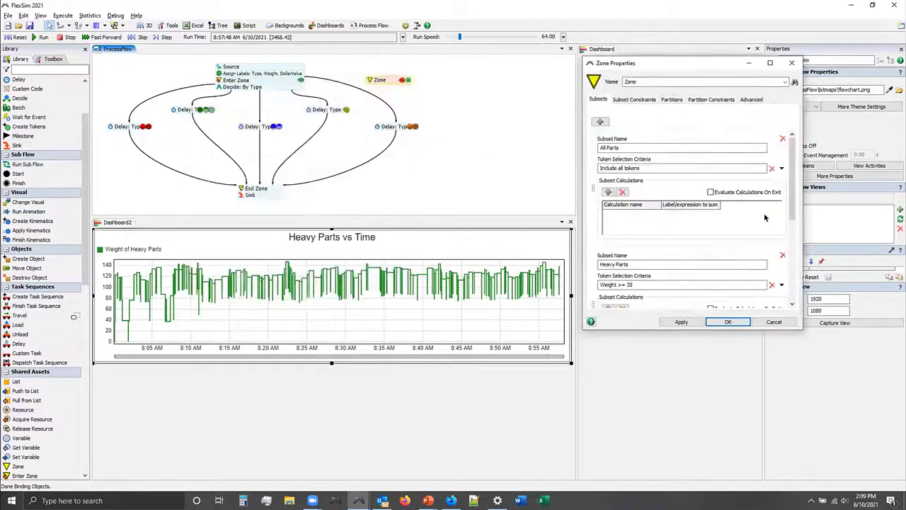
scroll(788, 215, down, 3)
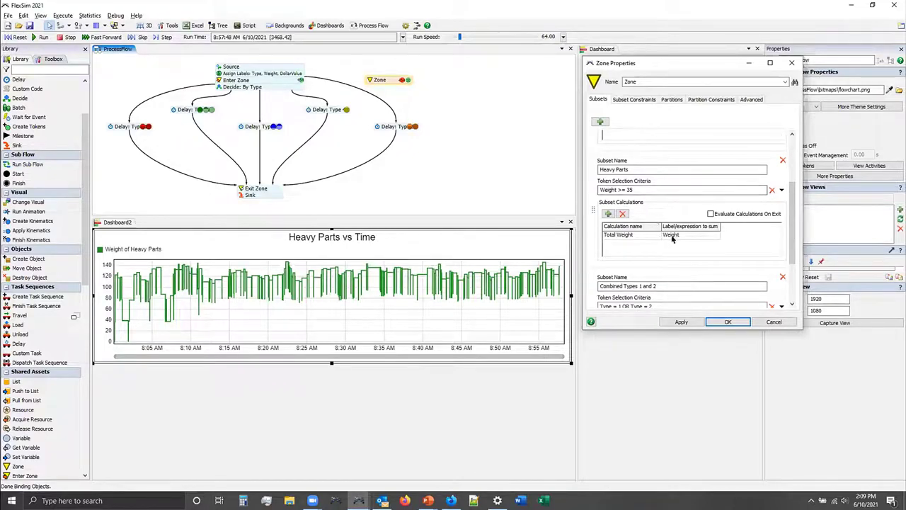
double_click(673, 236)
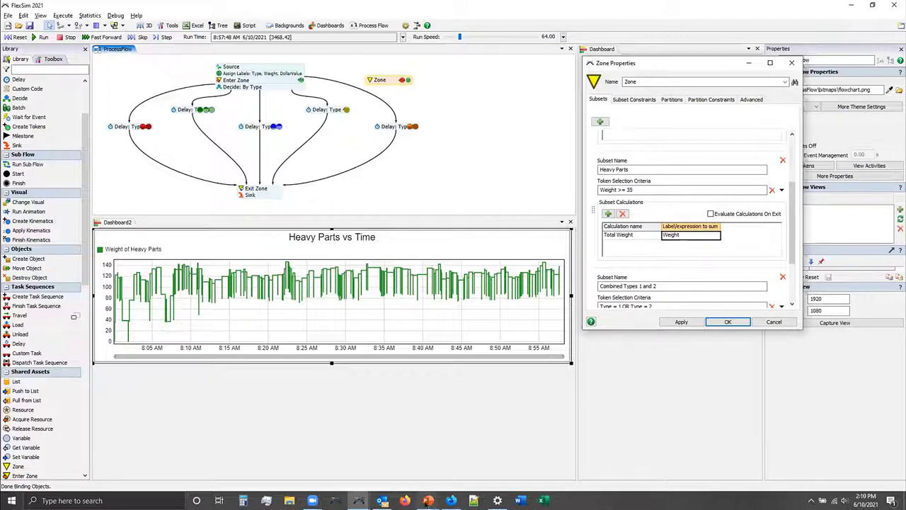
Check the required outputs on the Zone Factory slide in PowerPoint and return to FlexSim.
mouse_move(428, 501)
click(416, 480)
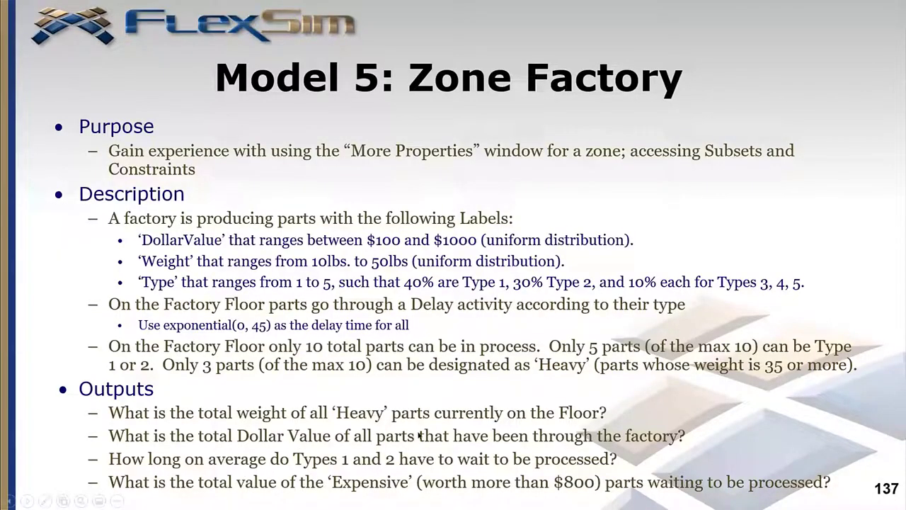
key(alt+Tab)
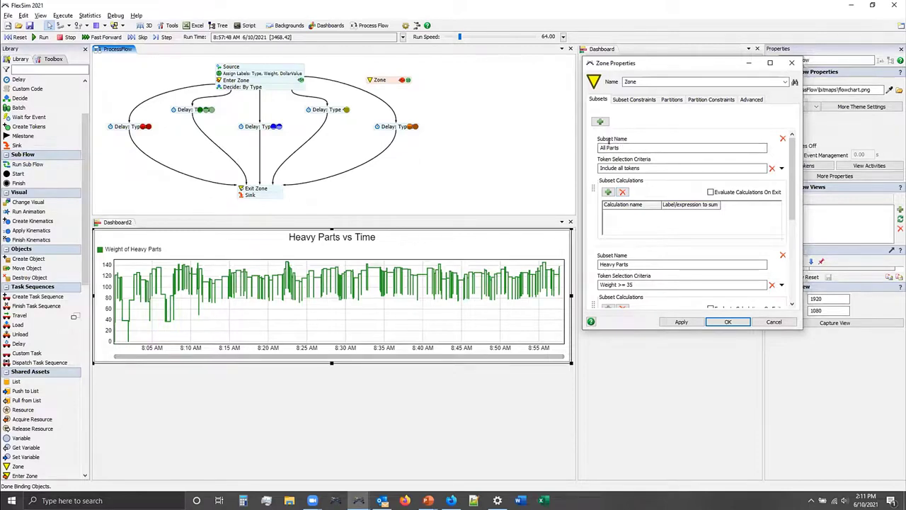
Add a Total DollarValue calculation summing the DollarValue label to the All Parts subset and apply it.
click(607, 192)
click(630, 214)
double_click(630, 213)
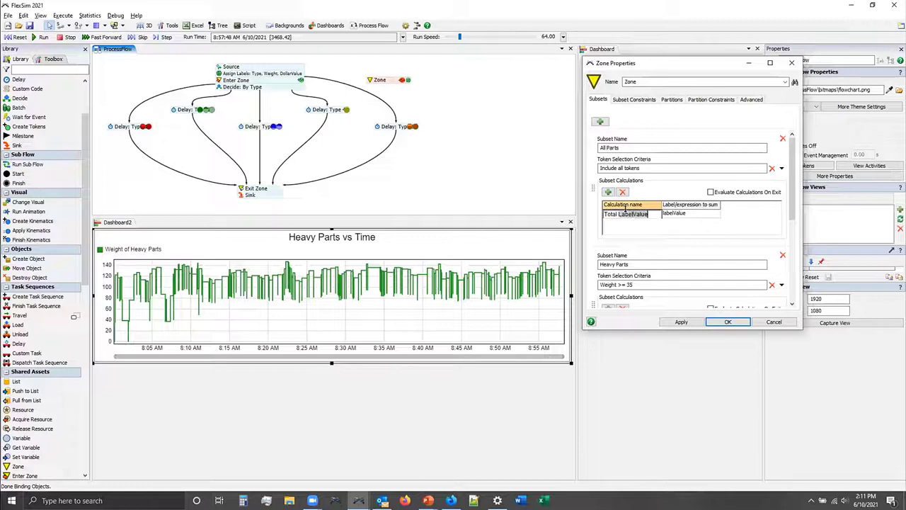
text(DollarValue)
click(676, 211)
text(DollarV)
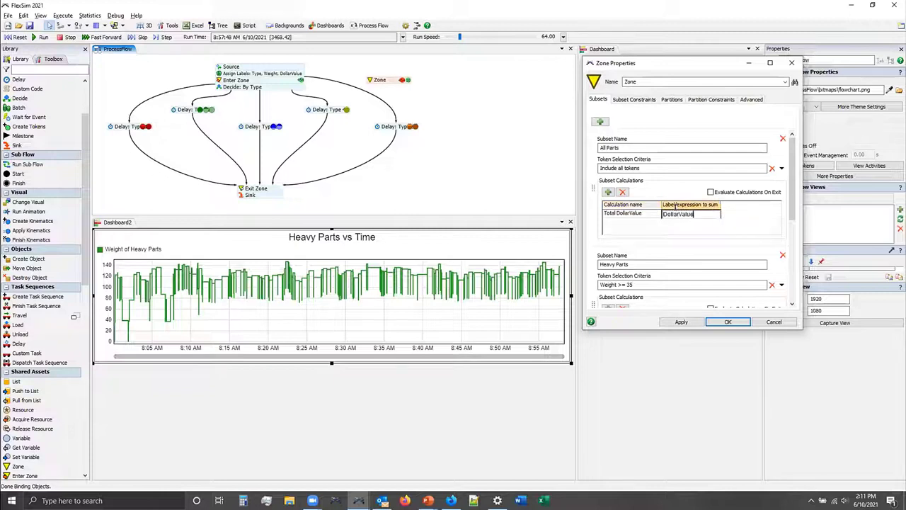
click(680, 225)
click(673, 216)
click(682, 321)
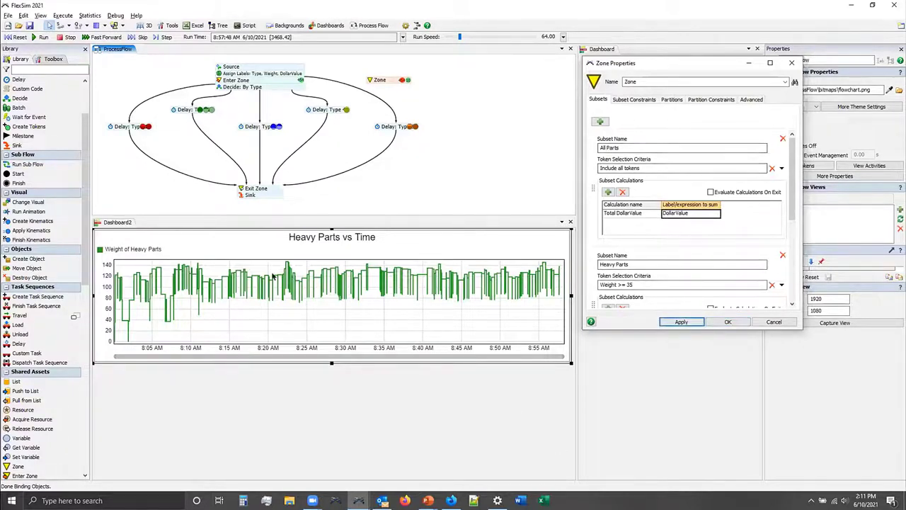
Add a Zone Statistics table to the empty dashboard beside the process flow.
click(213, 388)
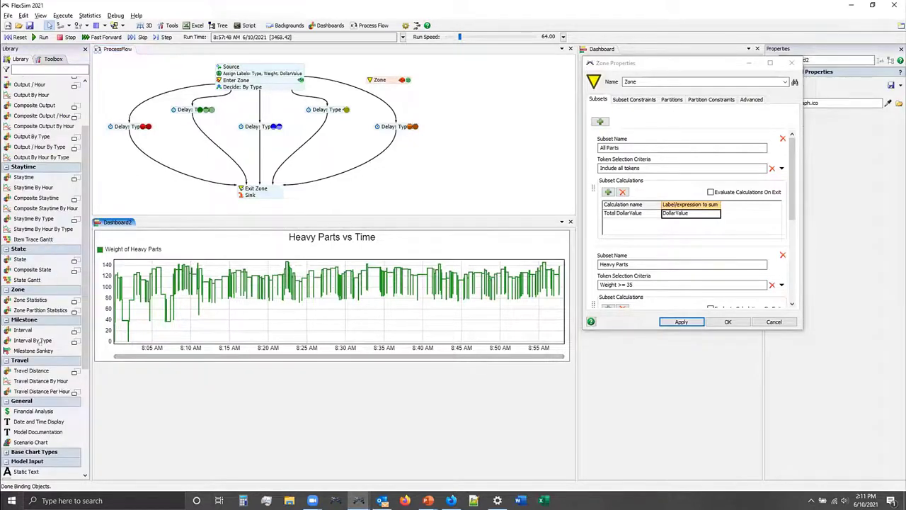
mouse_move(37, 298)
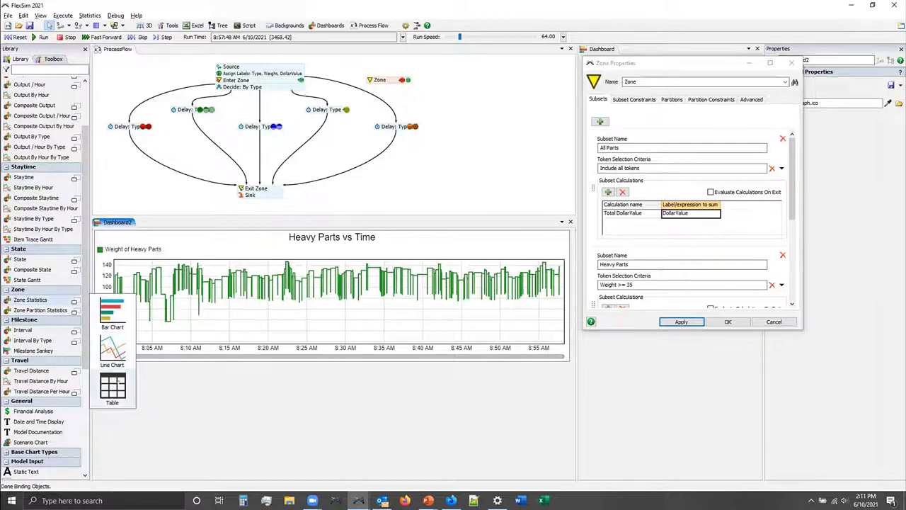
click(120, 388)
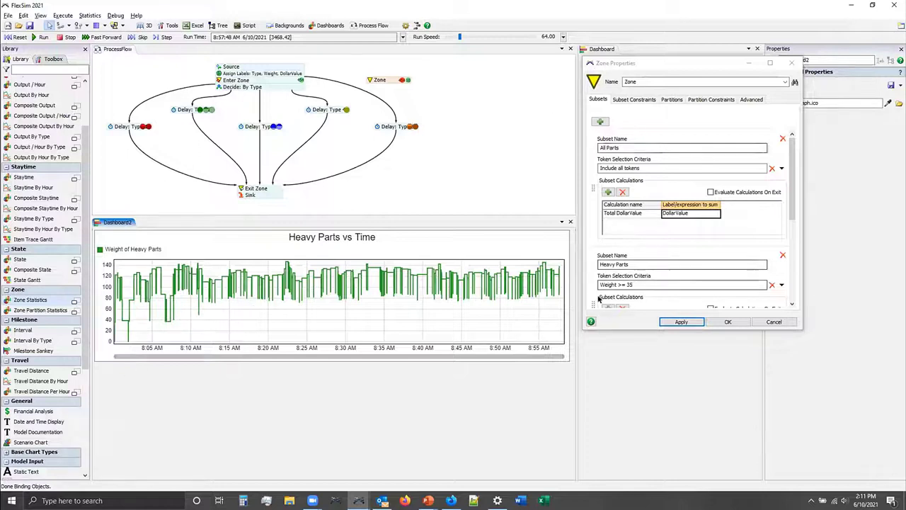
click(584, 343)
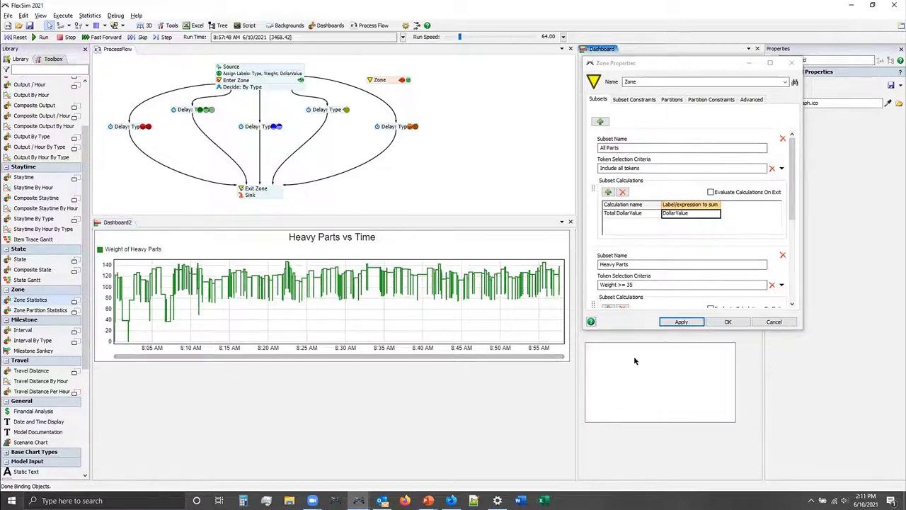
Move the Zone Properties window off the dashboard, then position the new table at the dashboard's upper edge and widen it to fit.
click(636, 71)
drag(636, 72, 224, 95)
click(587, 342)
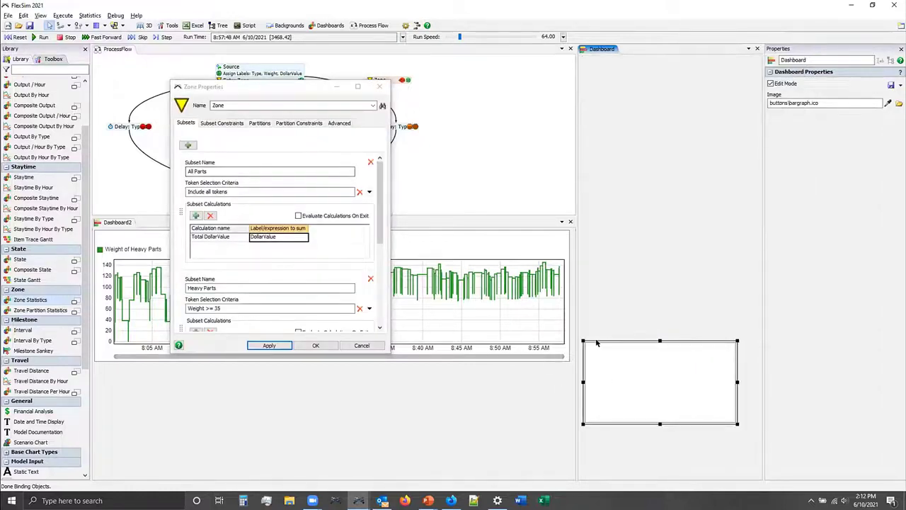
drag(594, 331, 588, 49)
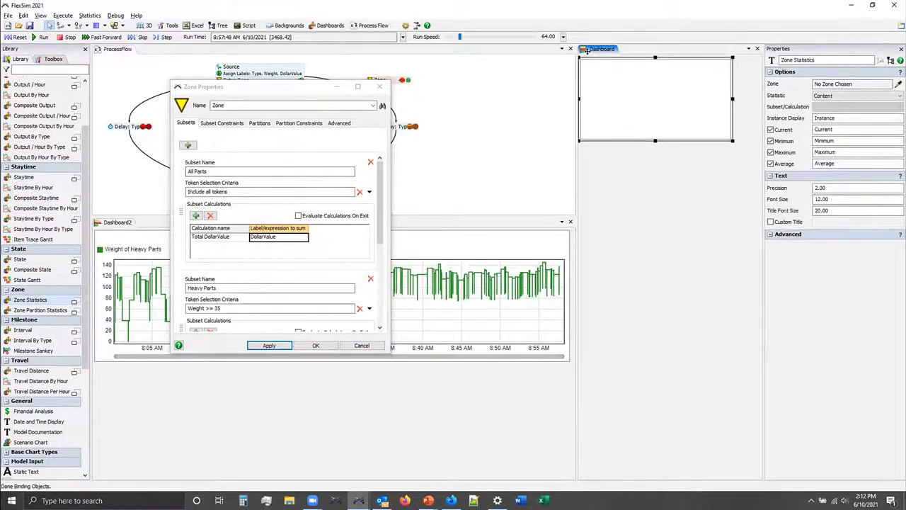
drag(732, 91, 752, 90)
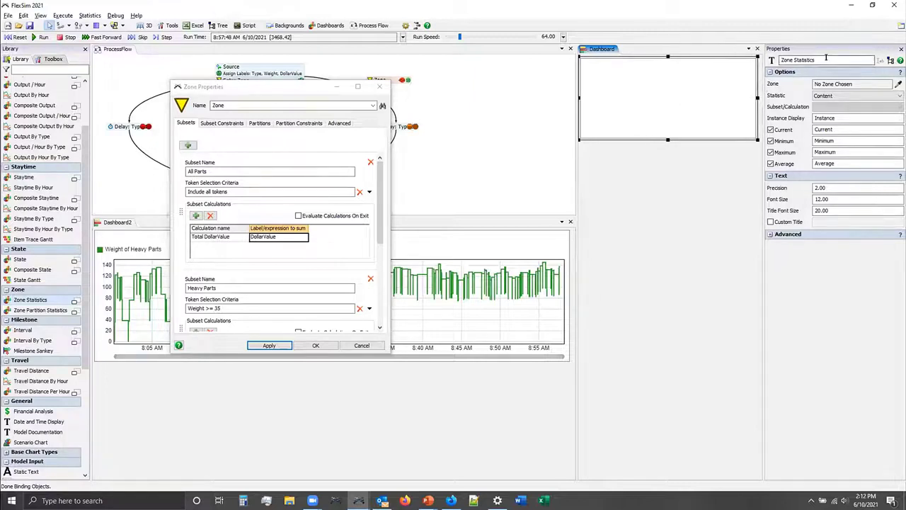
Name the statistics table "Total Revenue" and link it to the process flow's Zone.
text(Total Revenue)
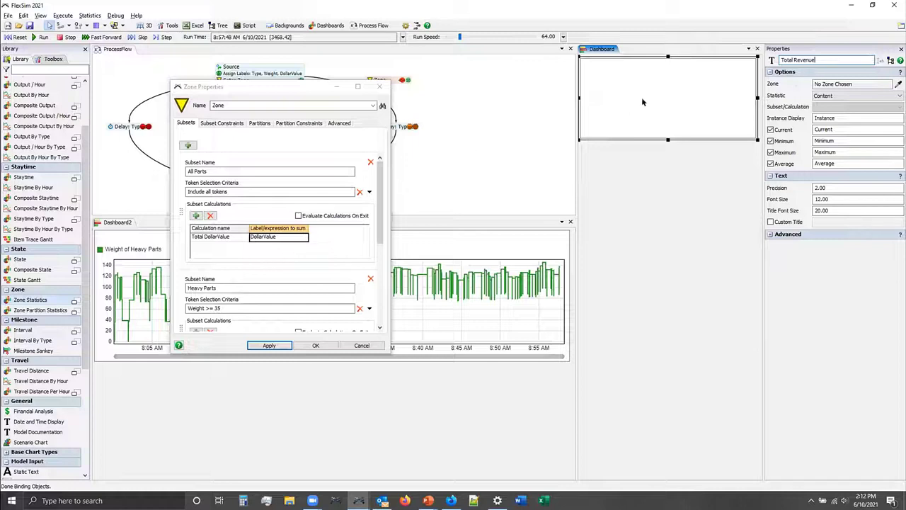
drag(310, 86, 313, 104)
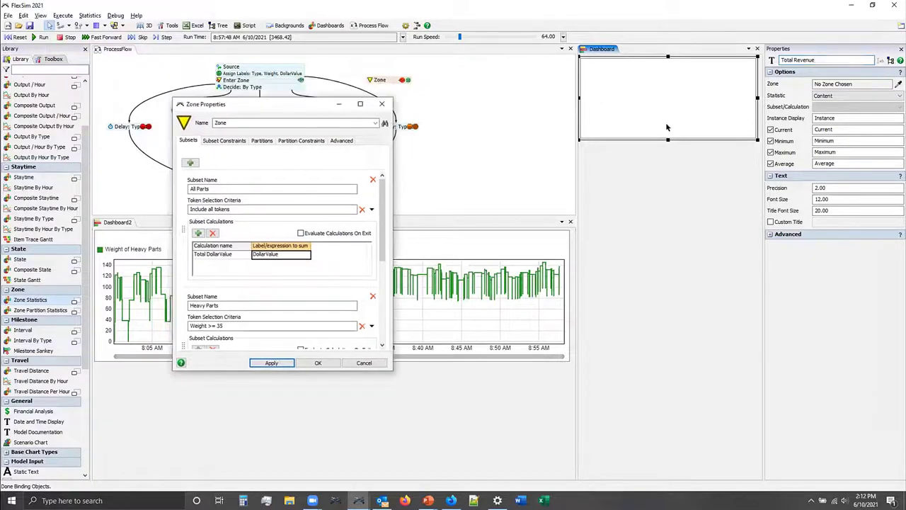
click(898, 84)
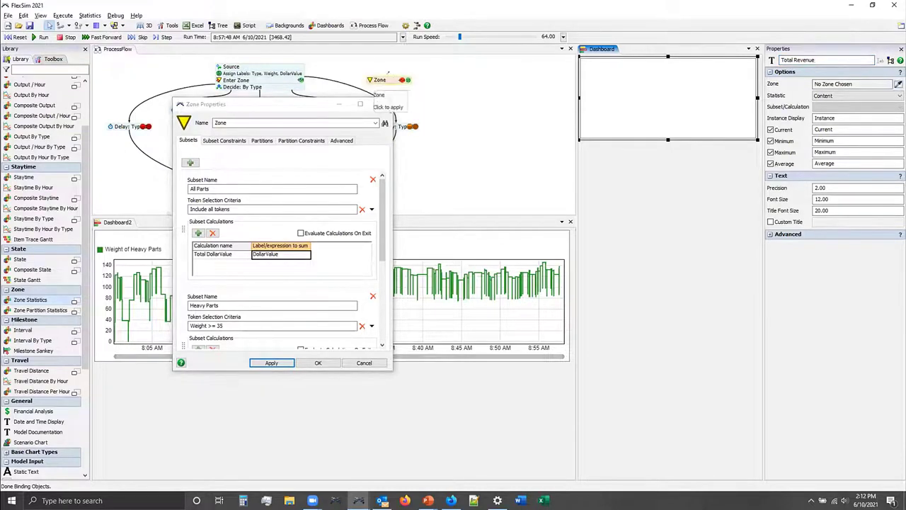
click(385, 80)
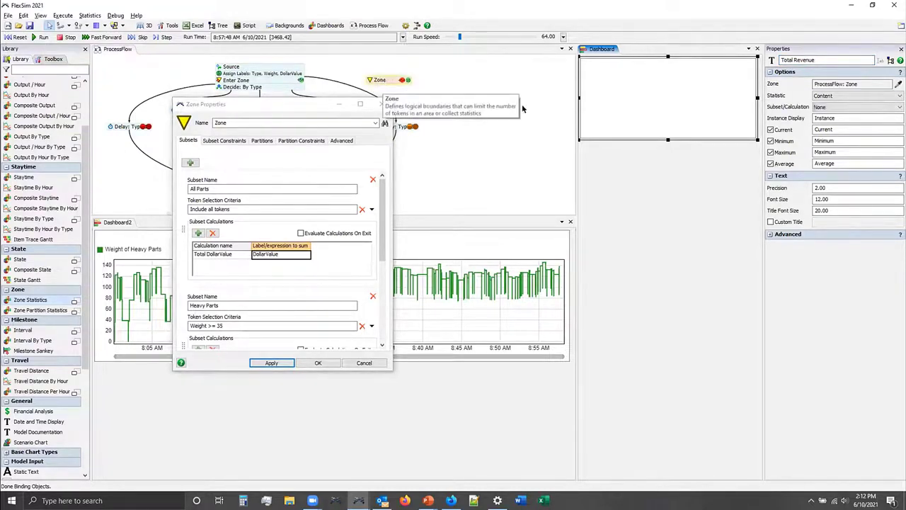
Set the Total Revenue table's statistic to Calculation Output for All Parts: Total DollarValue and reset the model.
click(824, 96)
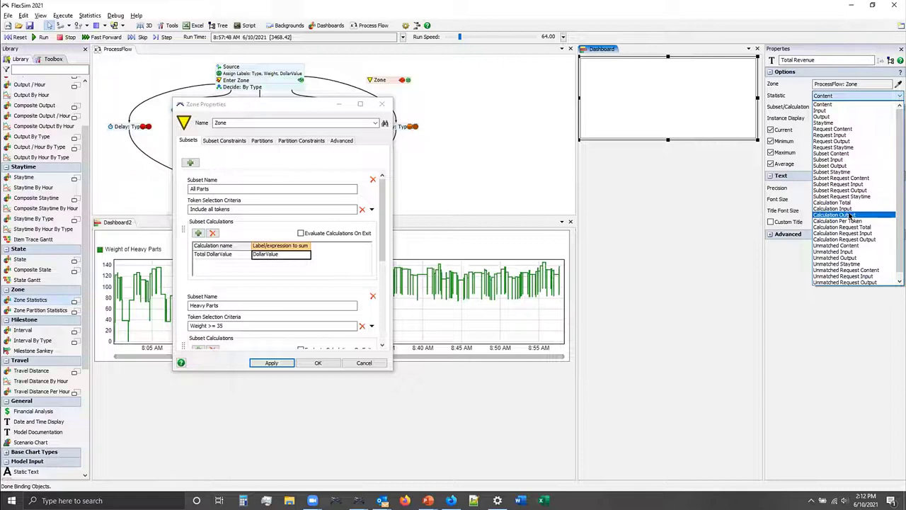
click(849, 214)
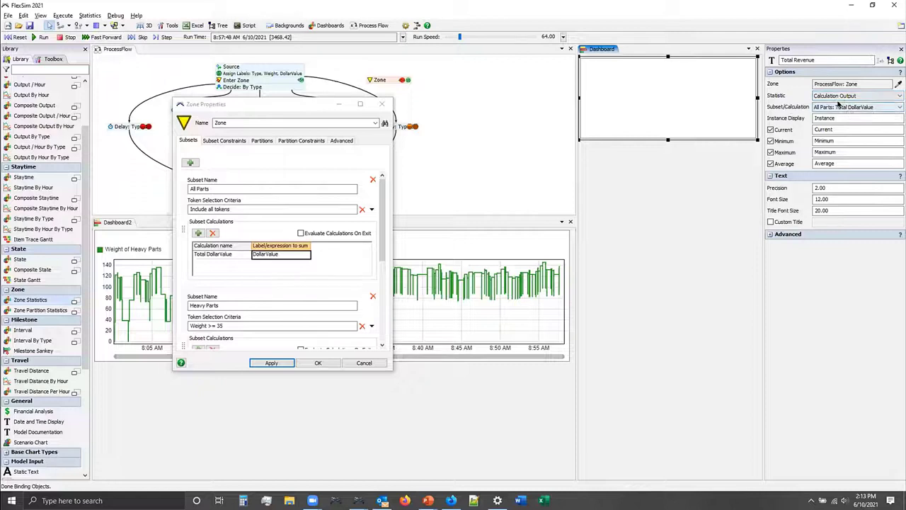
click(848, 107)
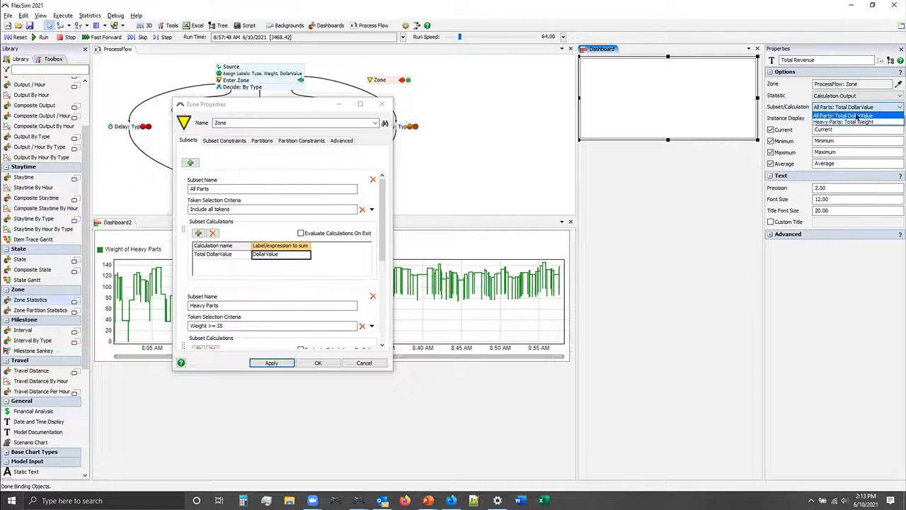
click(851, 110)
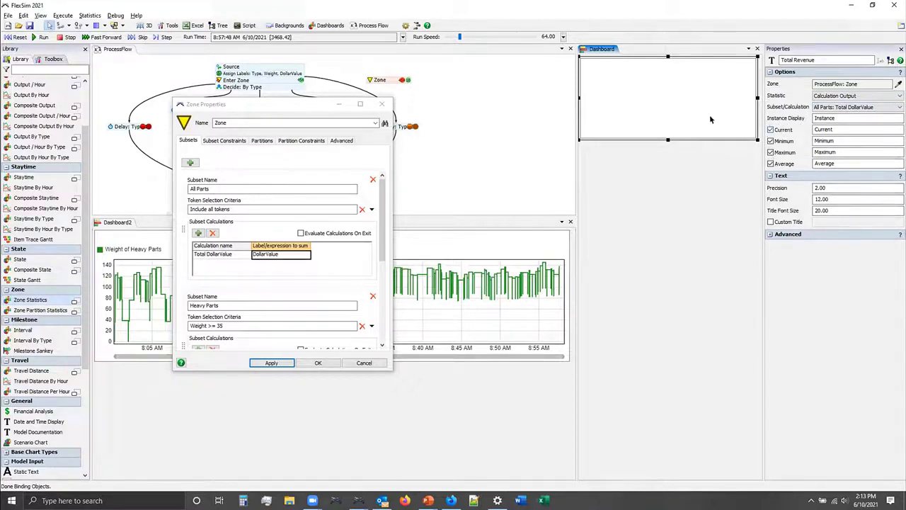
click(19, 37)
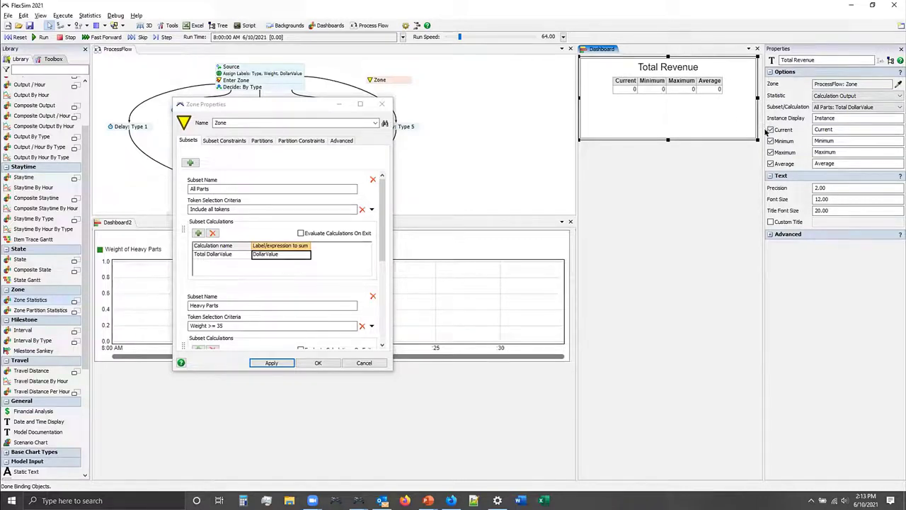
Disable the Average, Maximum and Minimum columns of the Total Revenue table and set its font size to 20.
click(770, 164)
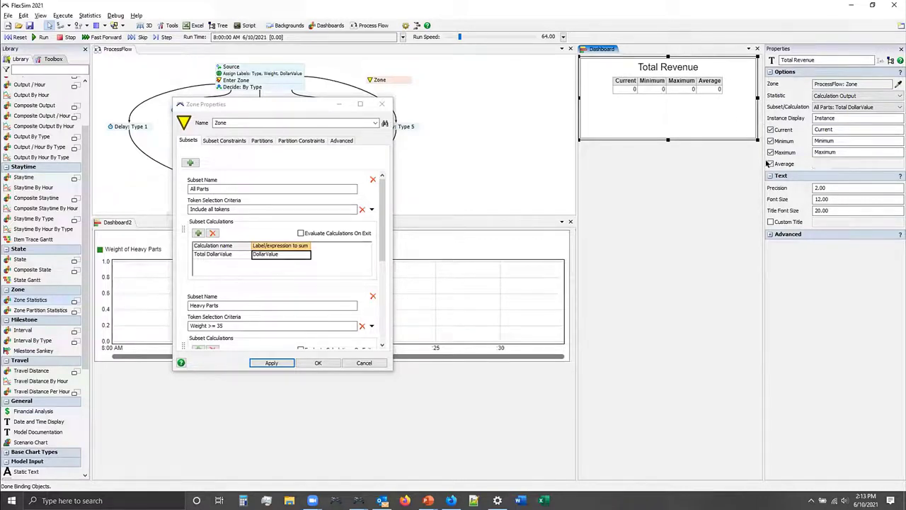
click(771, 152)
click(771, 141)
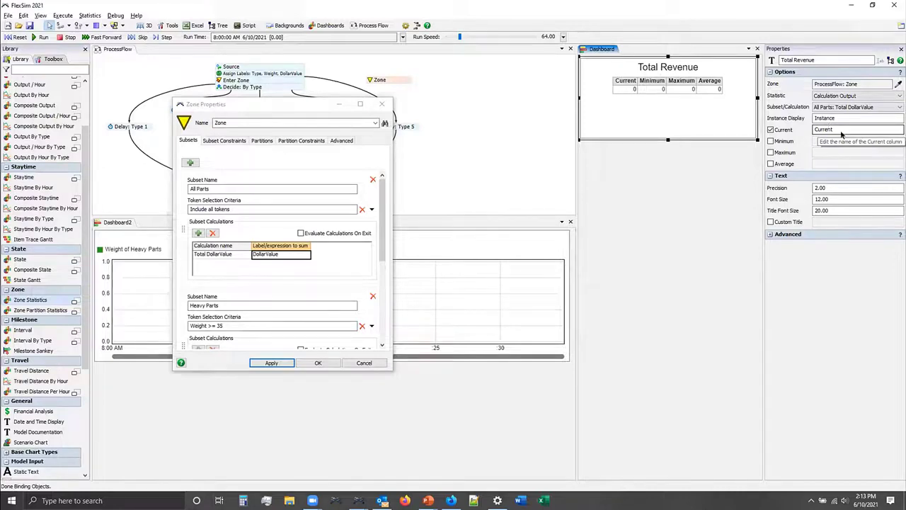
double_click(824, 199)
text(20)
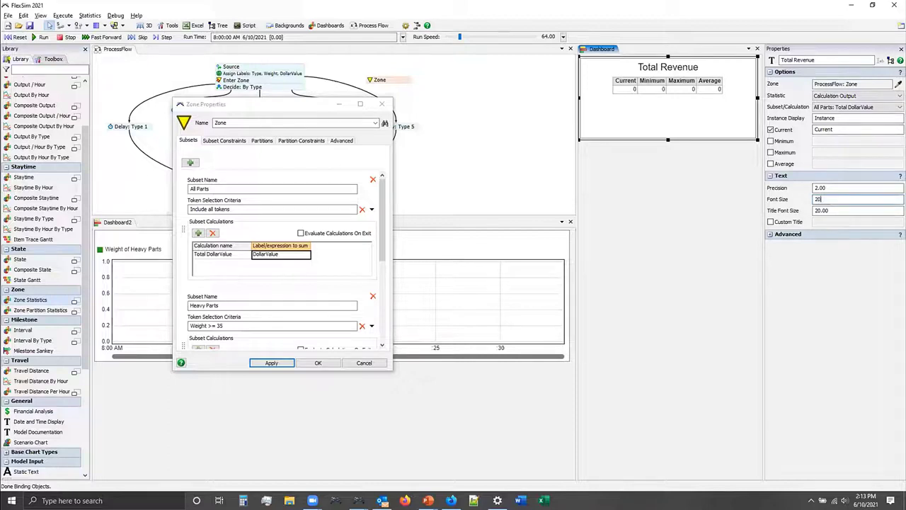
key(Return)
Reset and briefly run the model to check the Total Revenue table, and reset it again.
click(19, 37)
click(794, 150)
click(780, 150)
click(682, 187)
click(682, 124)
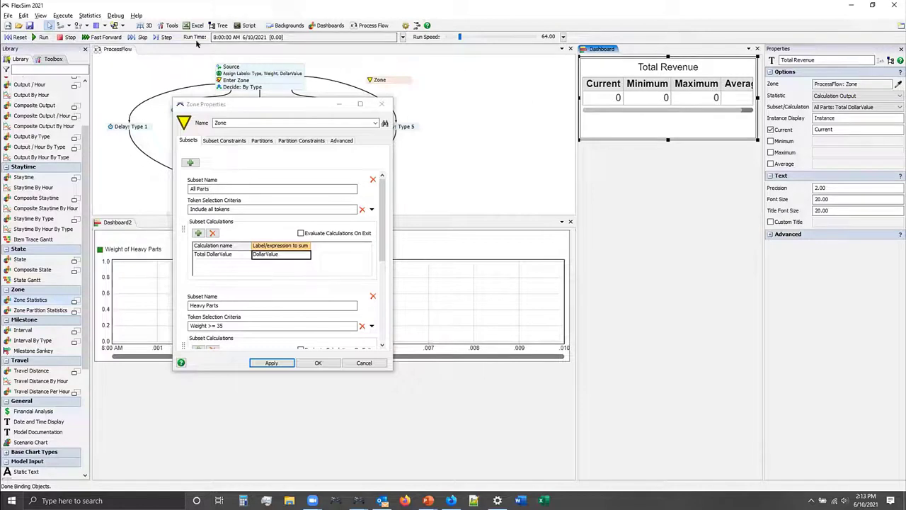
click(40, 37)
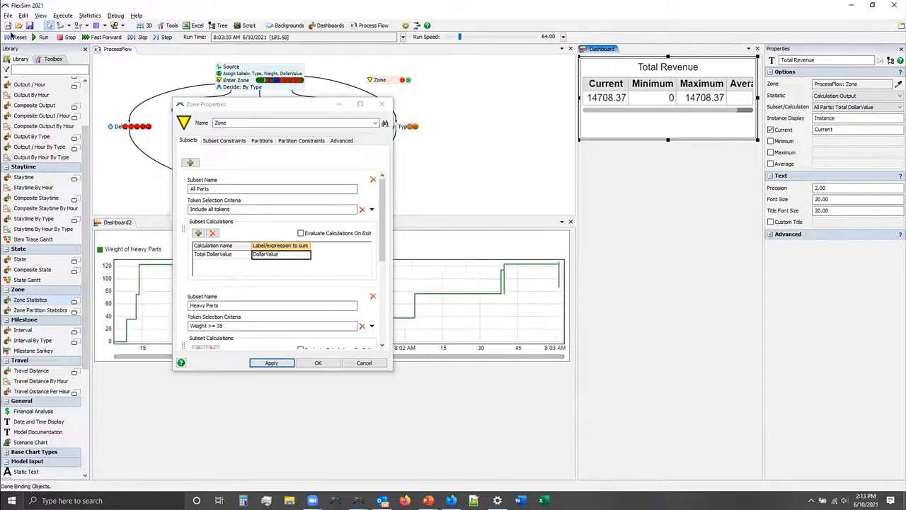
click(18, 37)
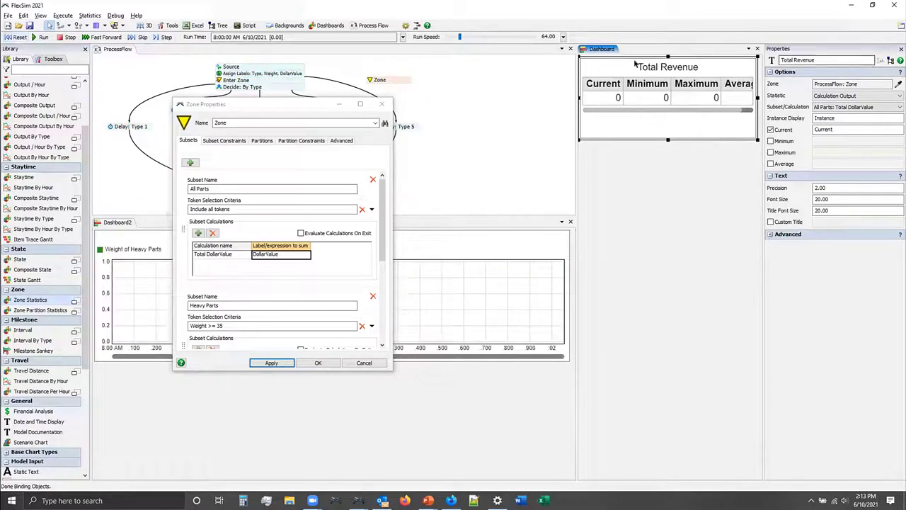
Restore the default workspace and reopen the general process flow beside the 3D model view.
click(40, 16)
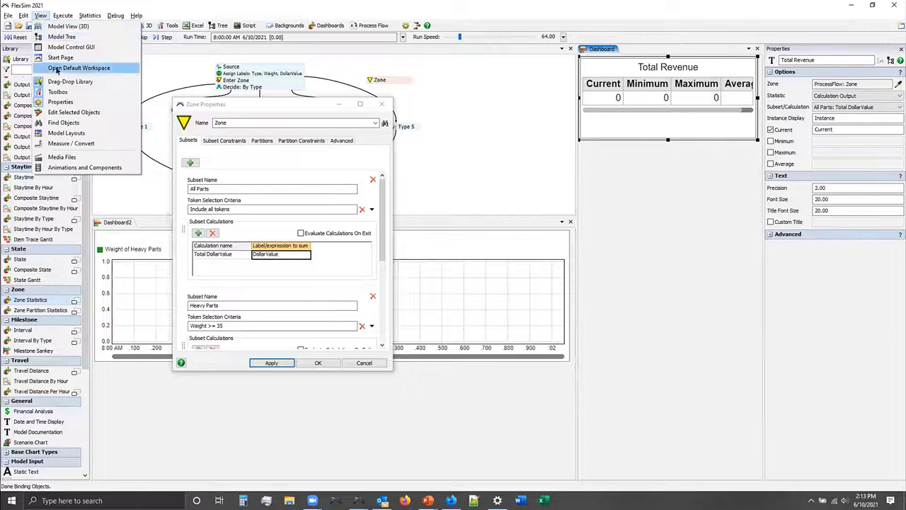
click(70, 68)
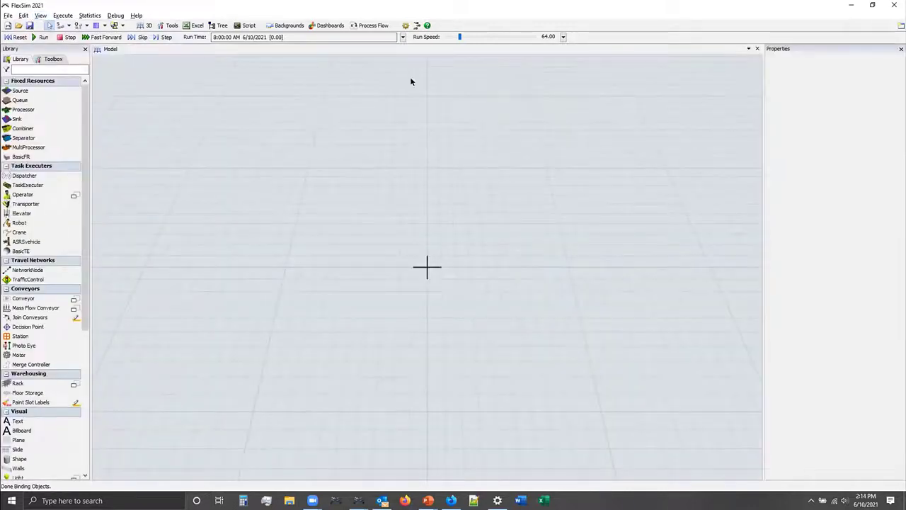
click(372, 25)
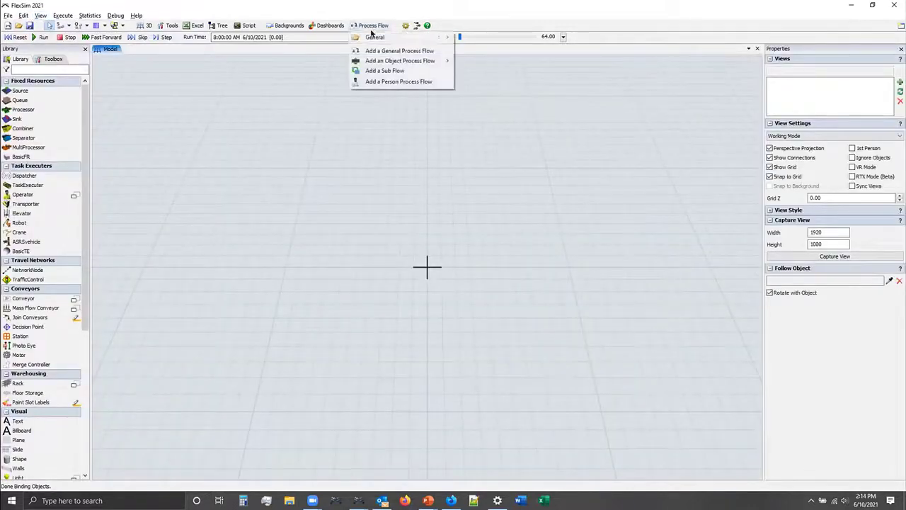
mouse_move(373, 36)
click(467, 37)
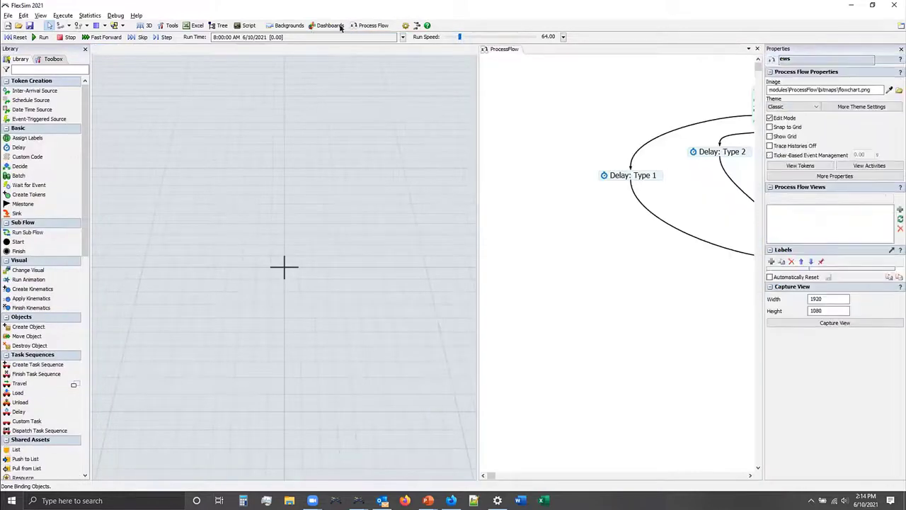
Reopen the Total Revenue and Heavy Parts vs Time dashboards and close the 3D model view.
click(313, 25)
click(329, 37)
click(327, 25)
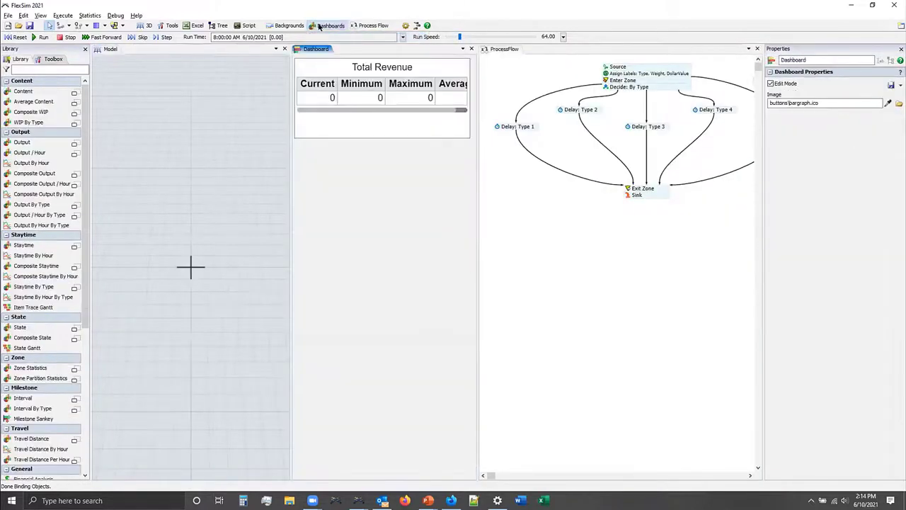
click(337, 47)
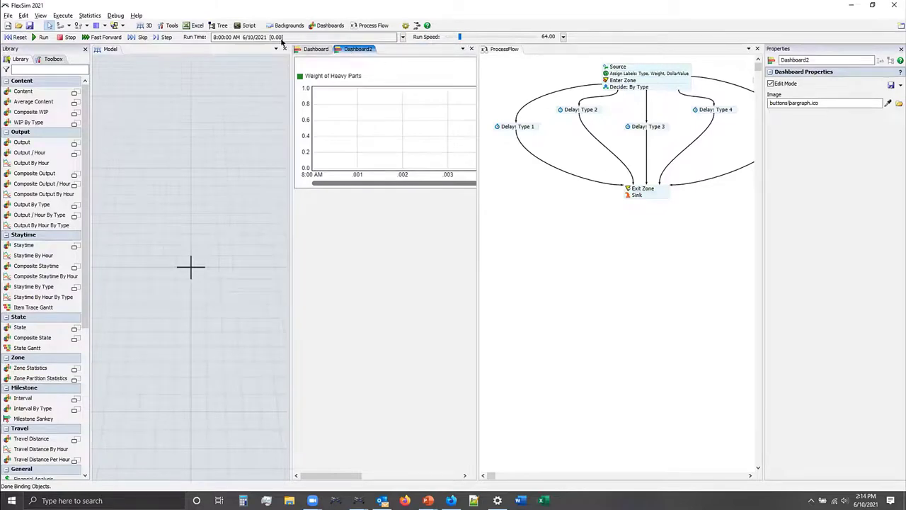
click(282, 48)
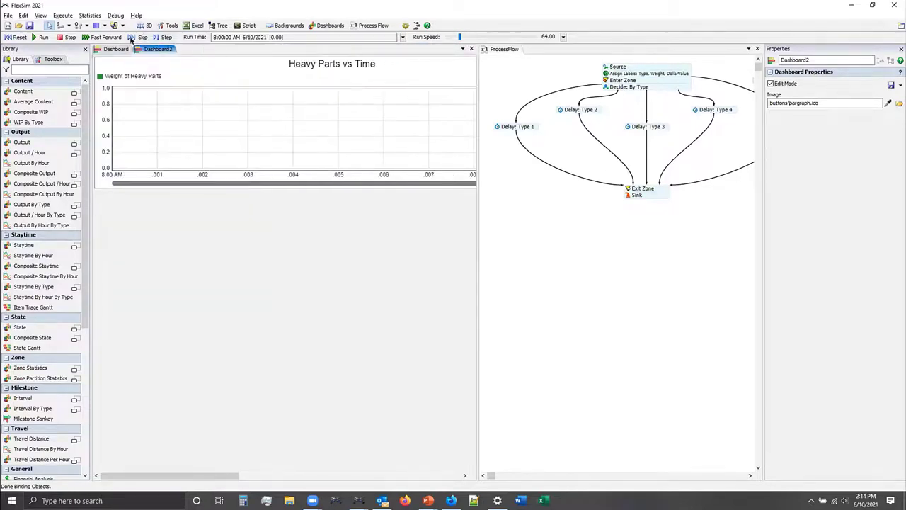
Dock the heavy parts dashboard below the process flow and the Total Revenue dashboard beside it, and enlarge the lower pane.
drag(123, 49, 120, 103)
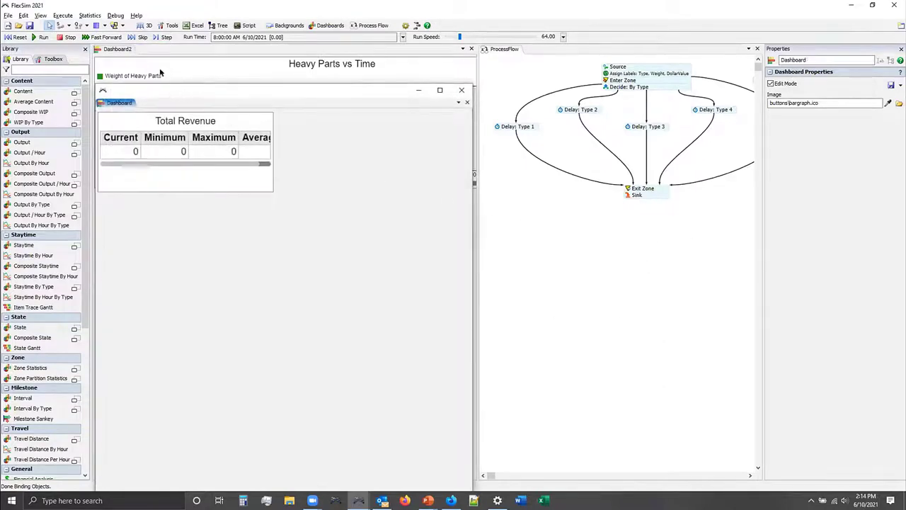
drag(114, 49, 320, 106)
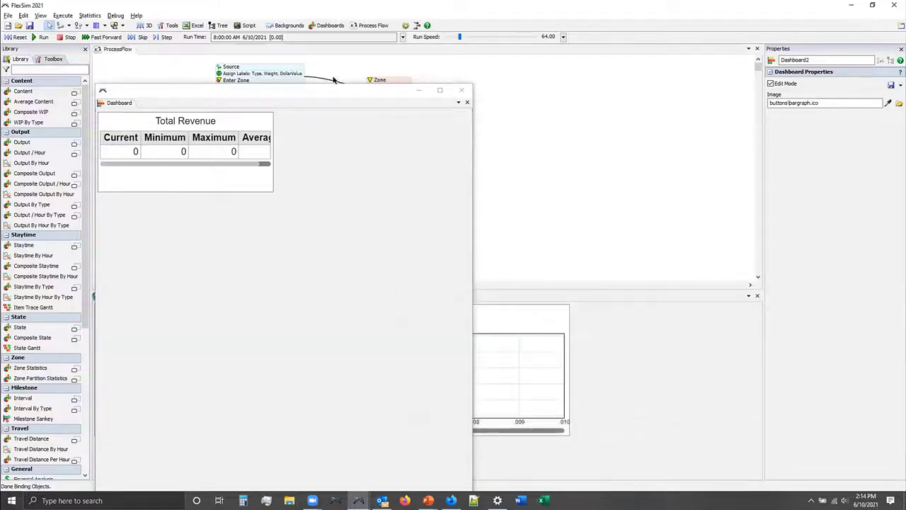
click(302, 92)
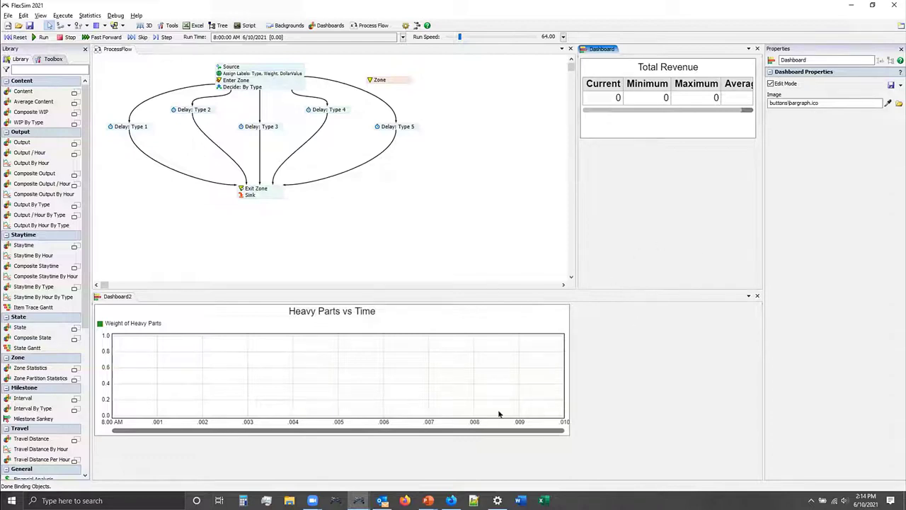
drag(464, 285, 465, 208)
click(366, 268)
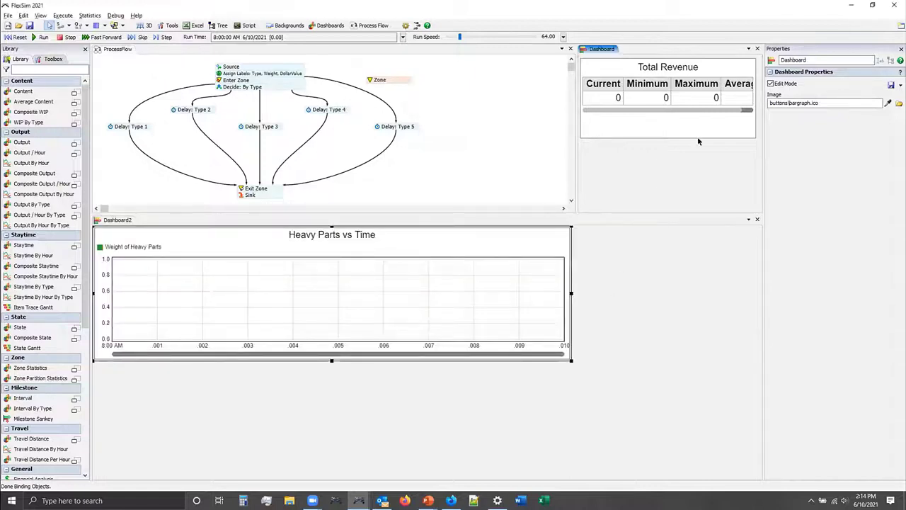
Try disabling the Current column of the Total Revenue table and resetting the model.
click(715, 120)
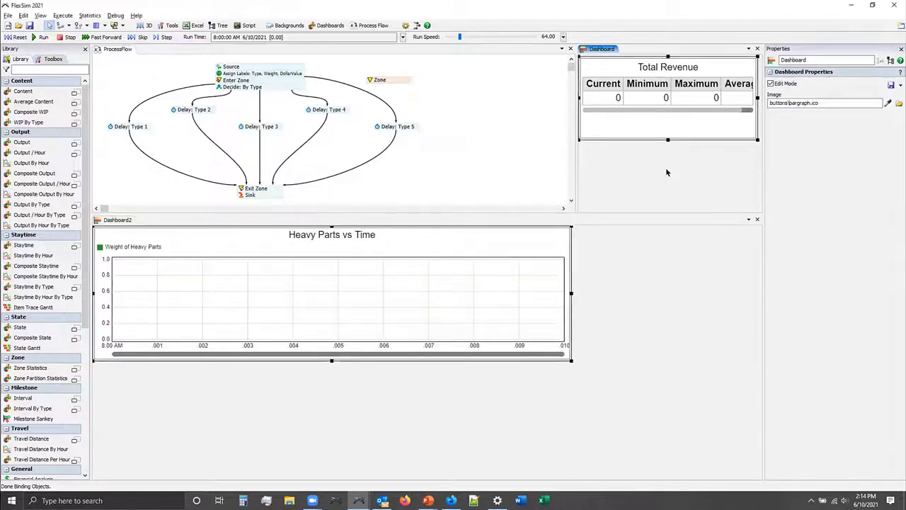
click(751, 105)
click(718, 180)
click(713, 128)
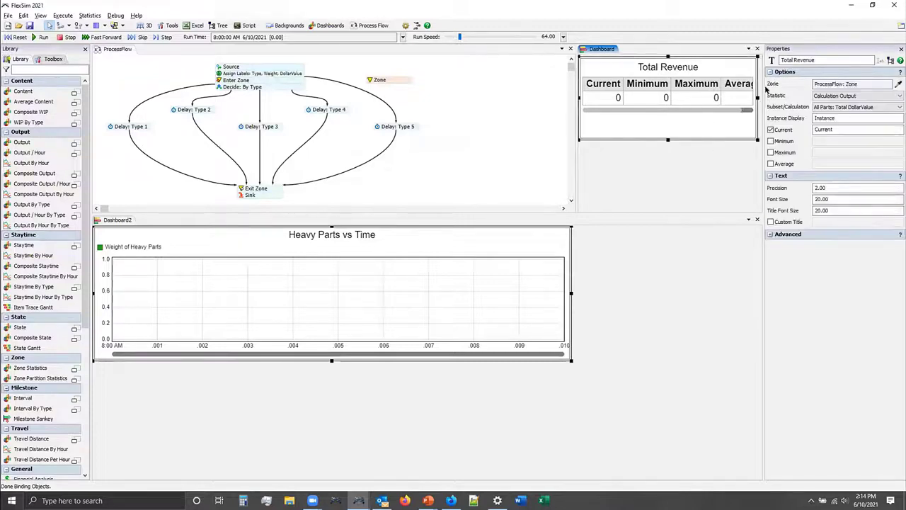
click(722, 180)
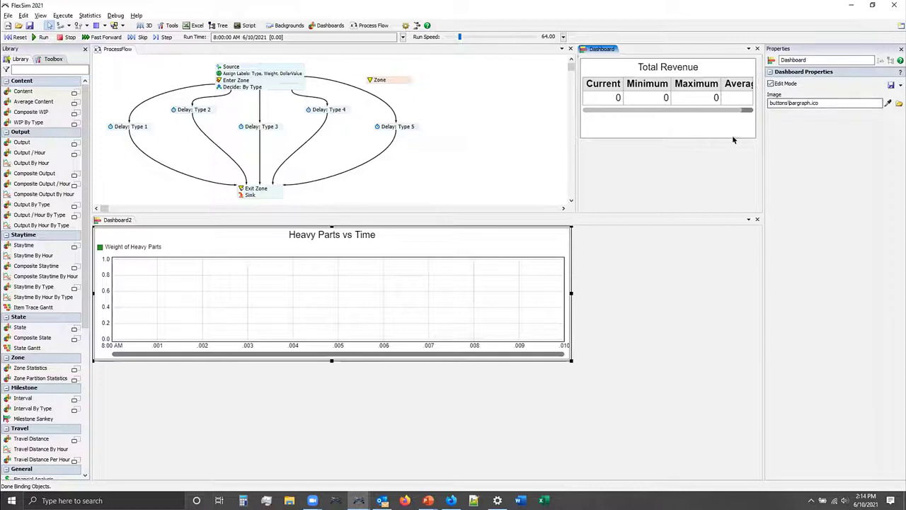
click(755, 108)
click(768, 130)
click(718, 165)
click(12, 36)
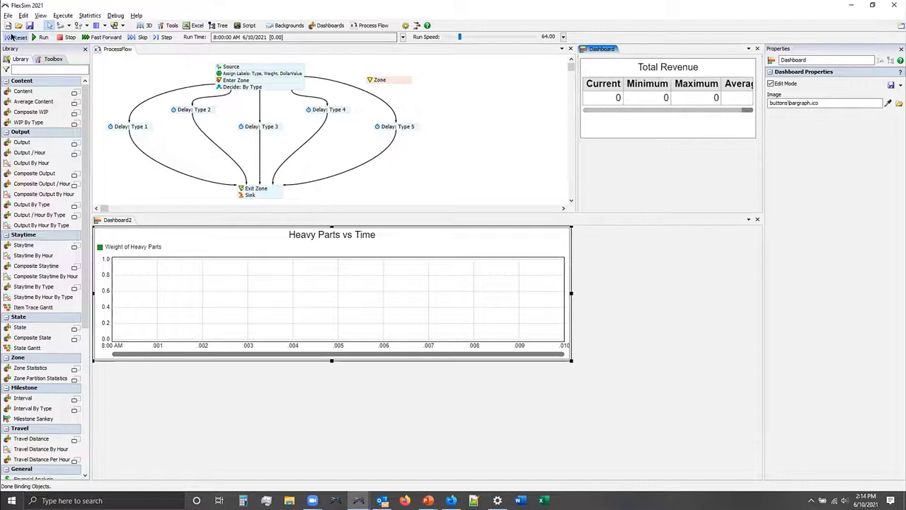
Try enabling only the Average column of the Total Revenue table, restore Current as the only enabled column, and reset the model.
click(681, 131)
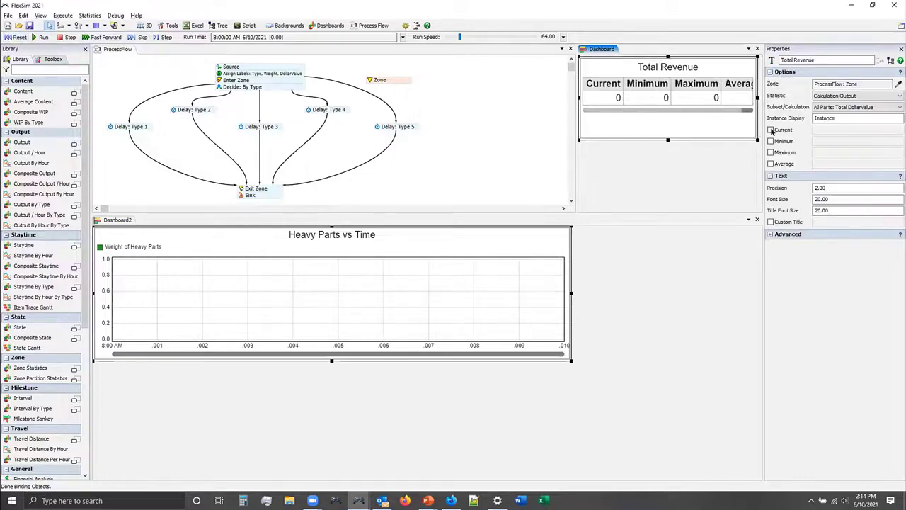
click(771, 164)
click(15, 38)
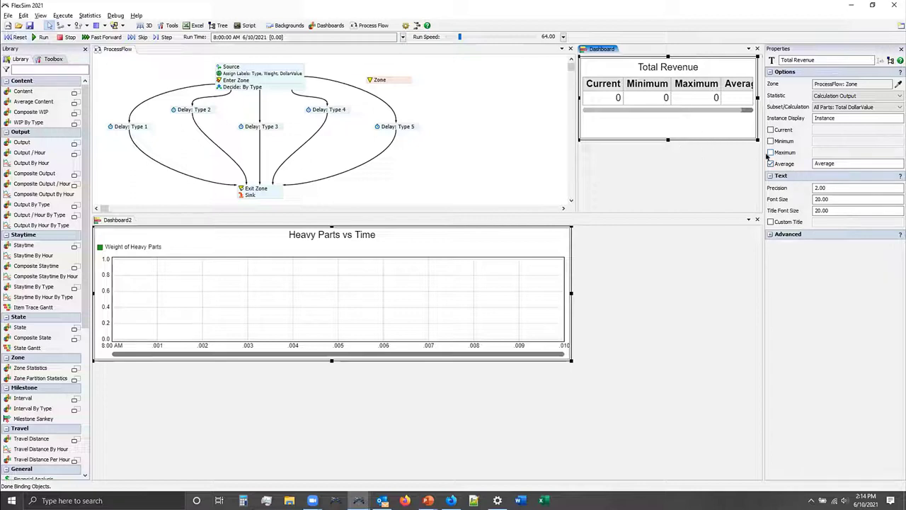
click(770, 163)
click(771, 130)
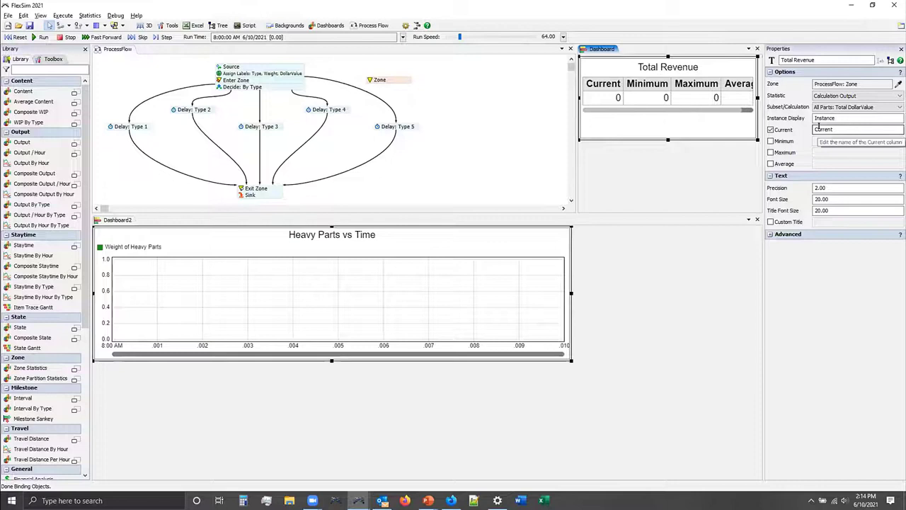
click(665, 184)
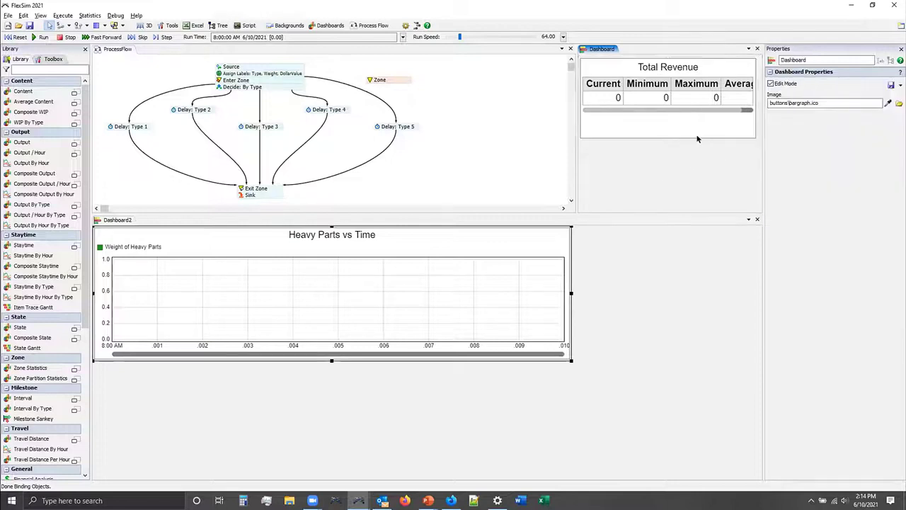
click(25, 39)
Slow the run speed to 2.00 and run the model with the Total Revenue table selected.
click(674, 120)
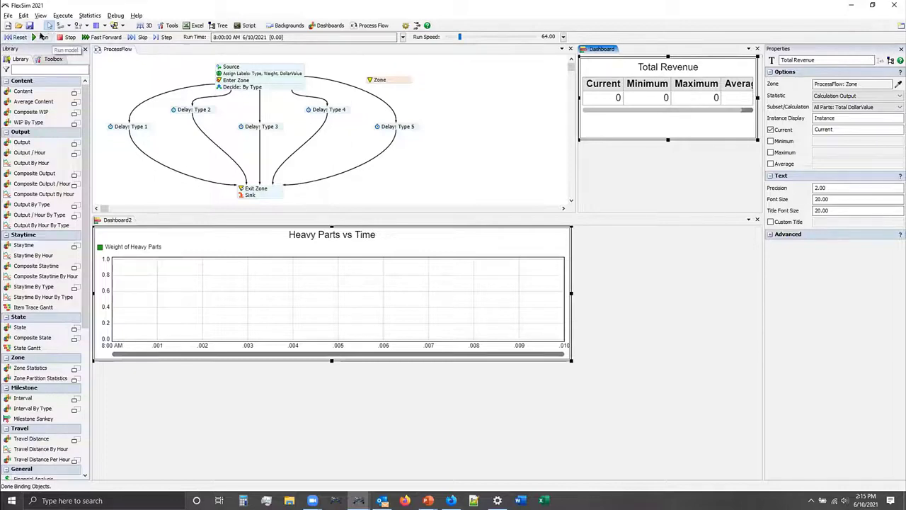
key(ctrl+Down)
key(ctrl+Down)
key(ctrl+Down)
key(ctrl+Down)
key(ctrl+Down)
click(42, 36)
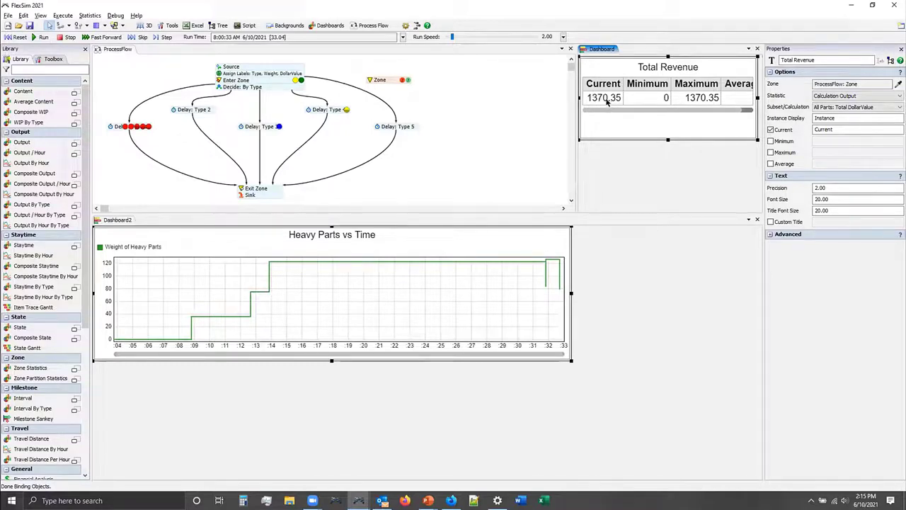
Continue the model run and raise the run speed to 8.00.
click(40, 37)
key(ctrl+Up)
key(ctrl+Up)
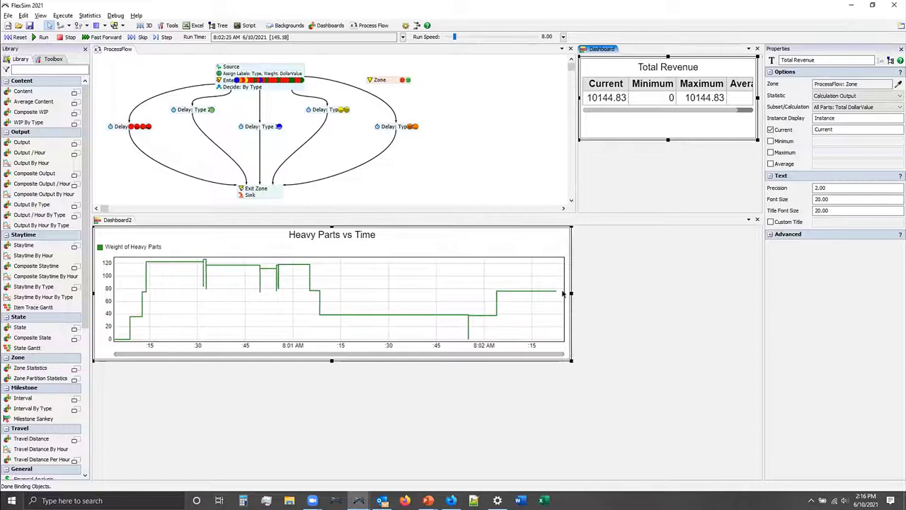
Widen the Heavy Parts vs Time chart to the full width of its dashboard and reduce its height slightly.
drag(572, 291, 756, 291)
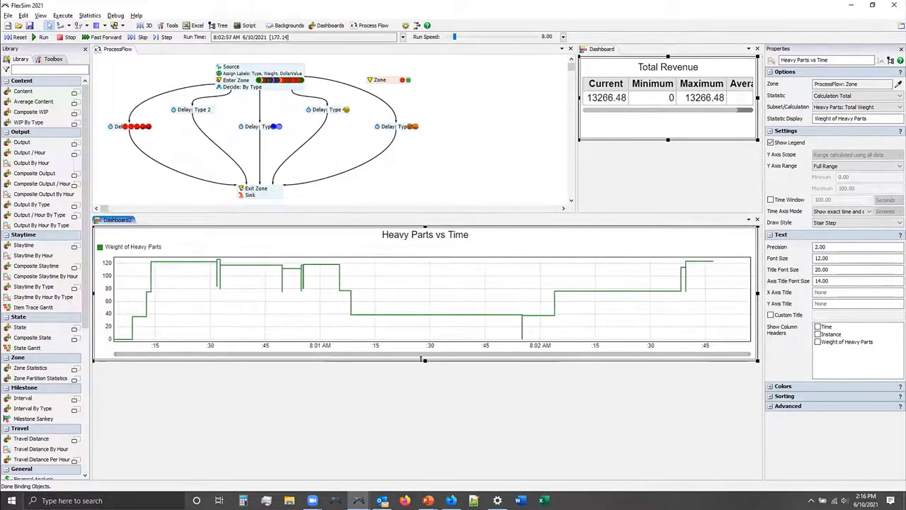
drag(425, 360, 424, 337)
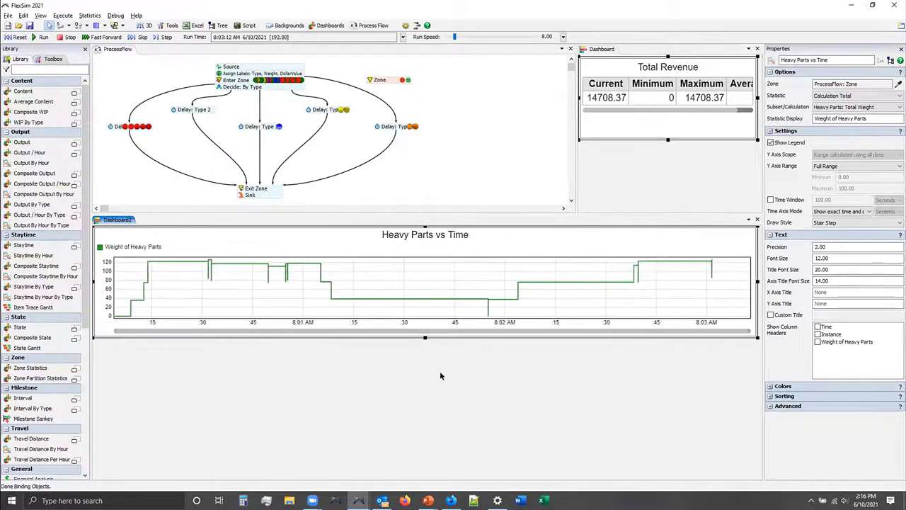
click(644, 149)
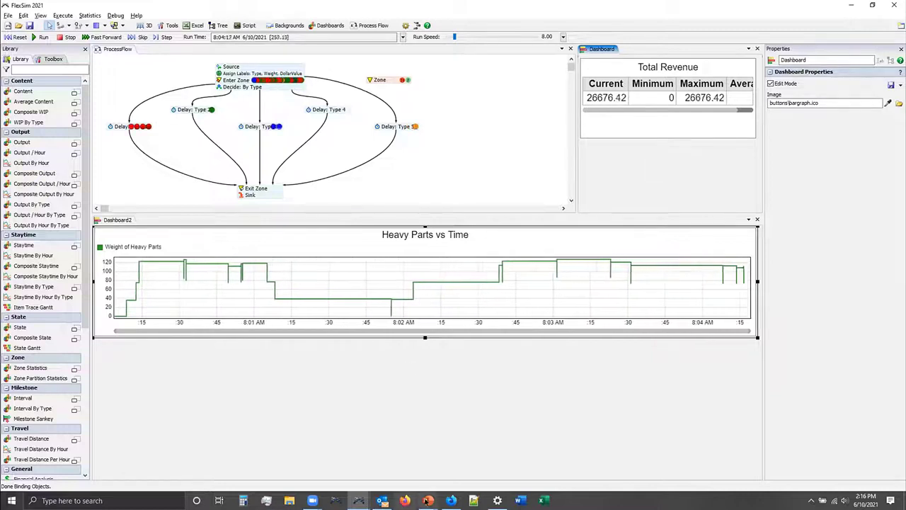
Review the Zone's subset calculations in its full properties, close them, and examine the Total Revenue table's settings.
double_click(375, 79)
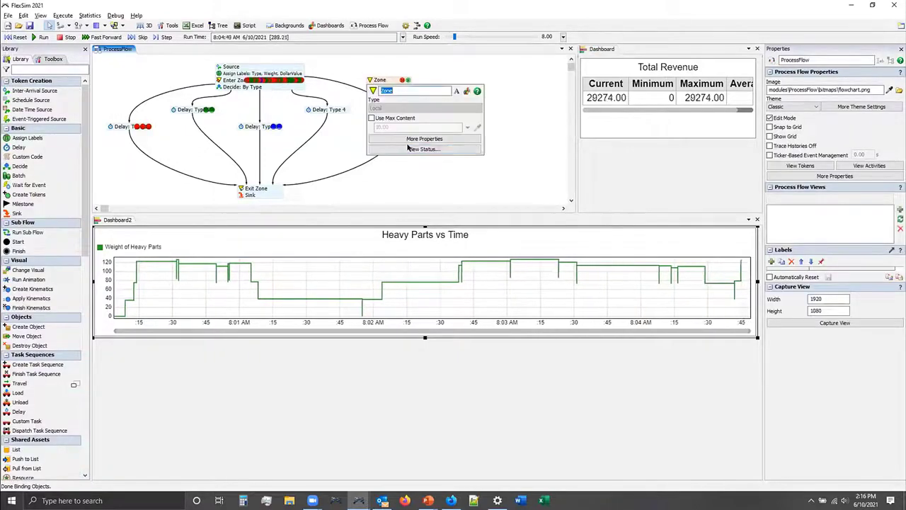
click(419, 139)
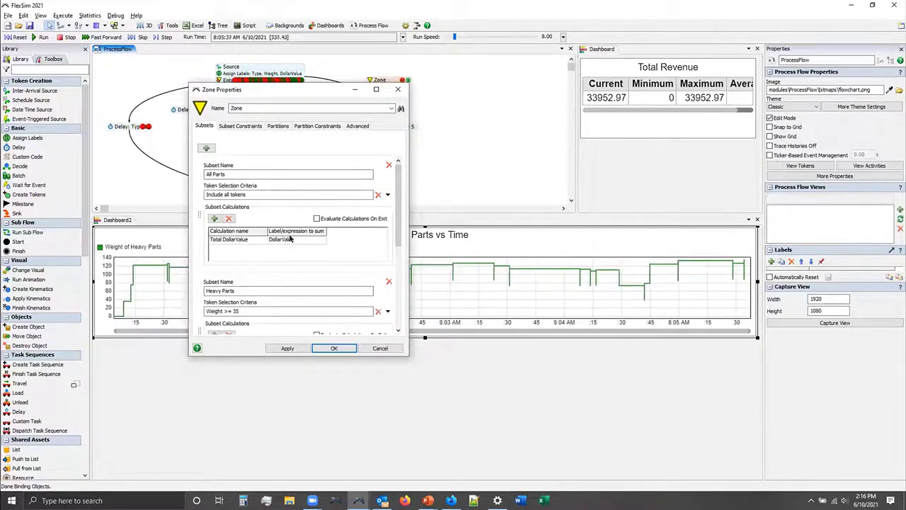
click(398, 89)
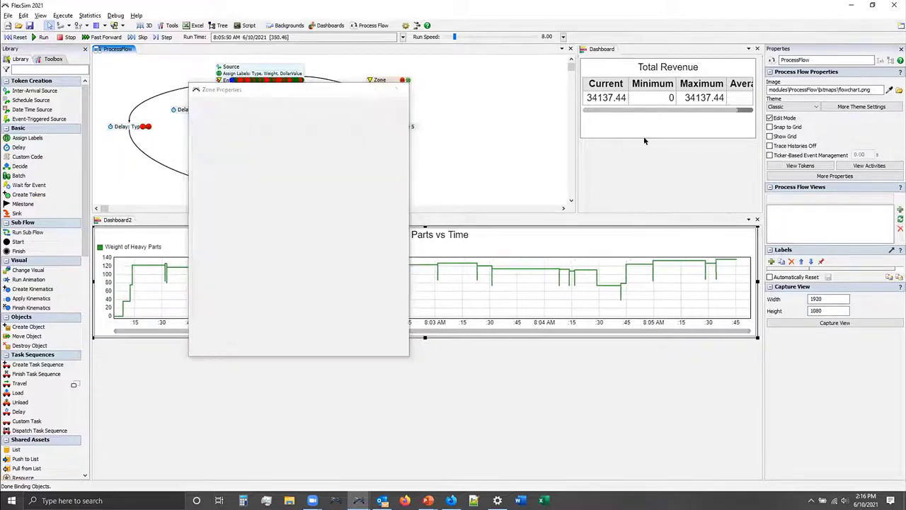
click(635, 125)
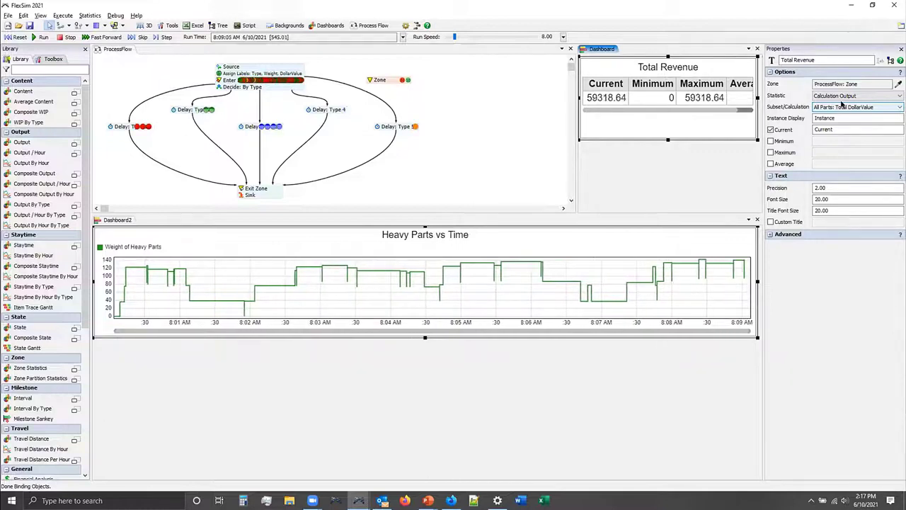
Examine the statistic choices for the Total Revenue table and compare its settings with those of the Heavy Parts vs Time chart.
click(839, 96)
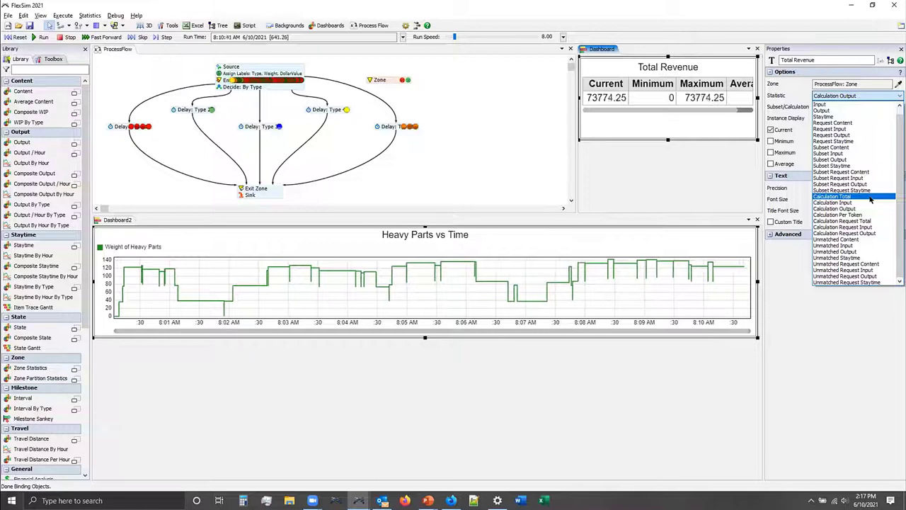
click(763, 302)
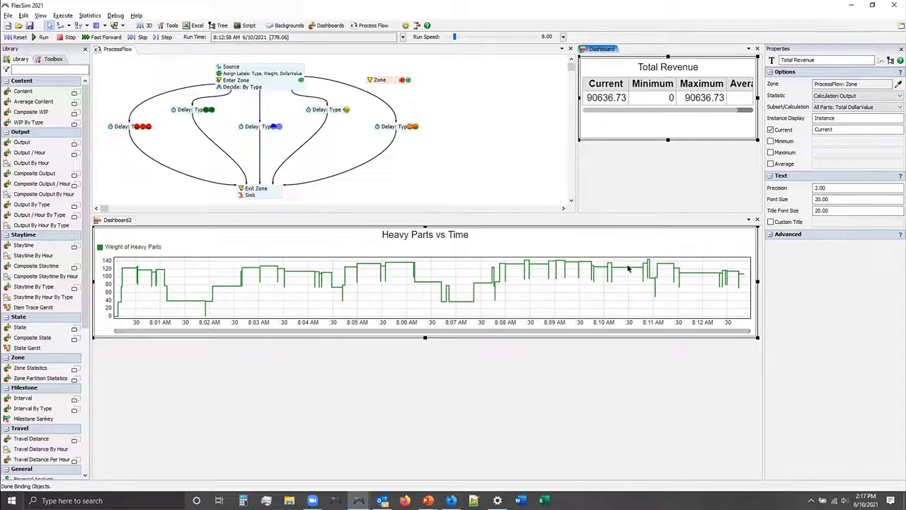
right_click(627, 268)
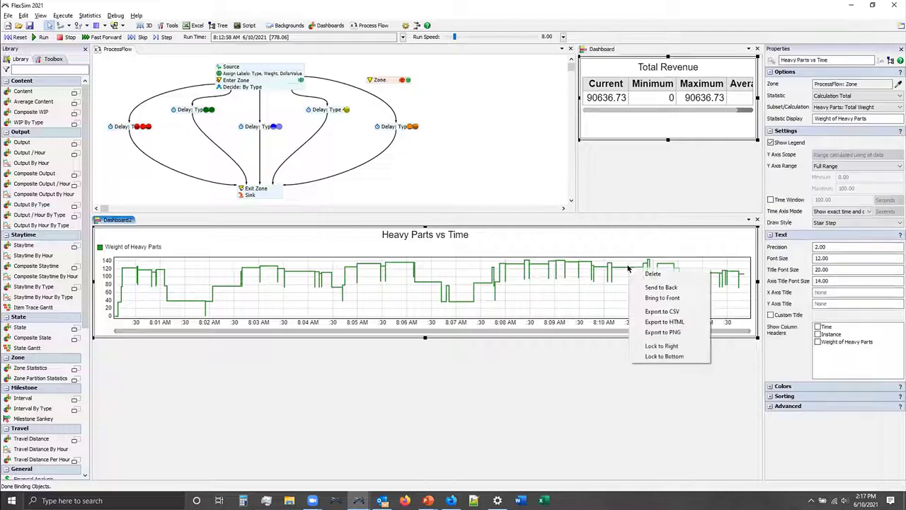
key(Escape)
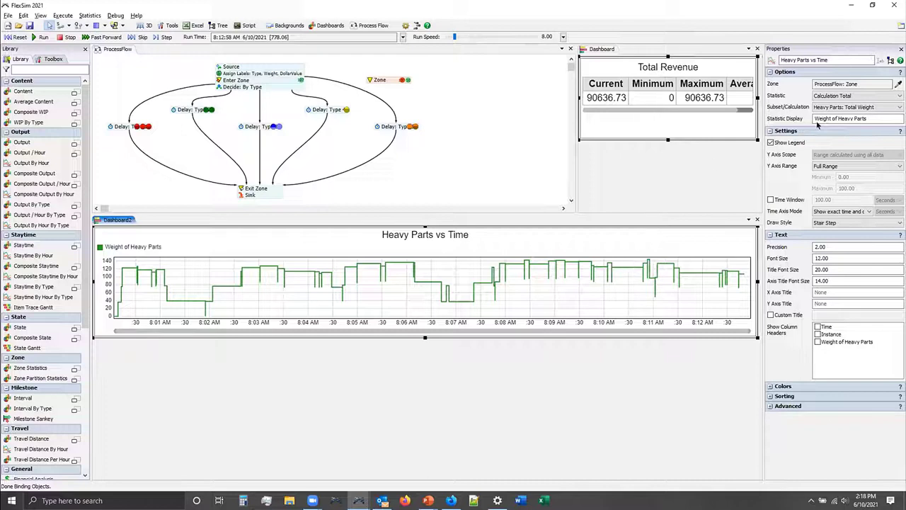
click(694, 117)
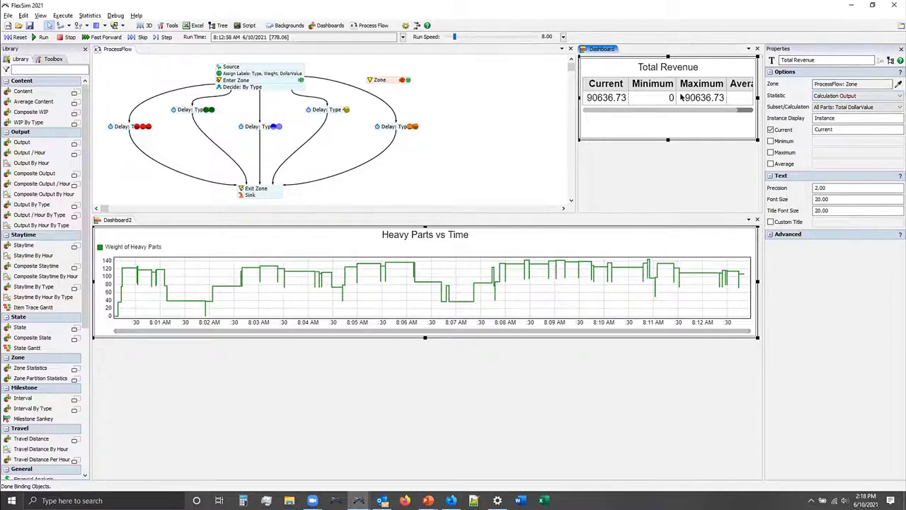
Switch to the PowerPoint slide show to read the Model 5: Zone Factory output questions, and return to FlexSim.
mouse_move(428, 501)
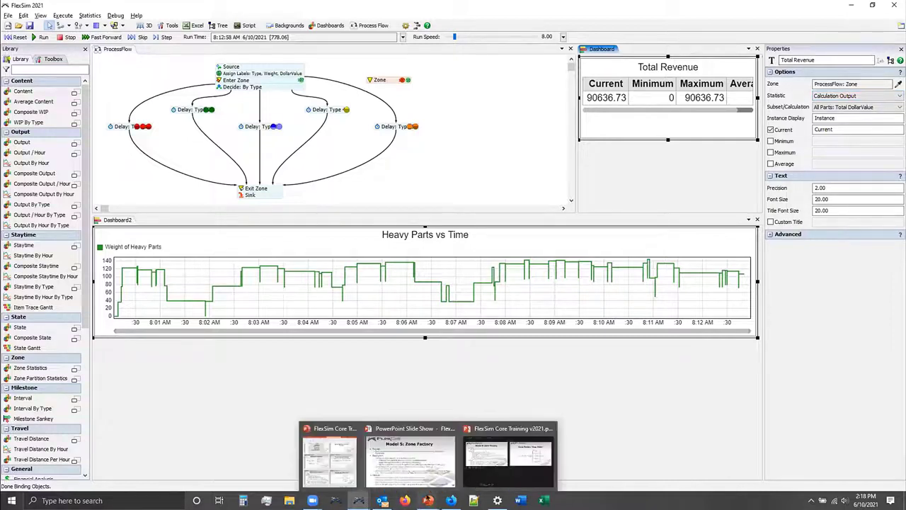
click(417, 470)
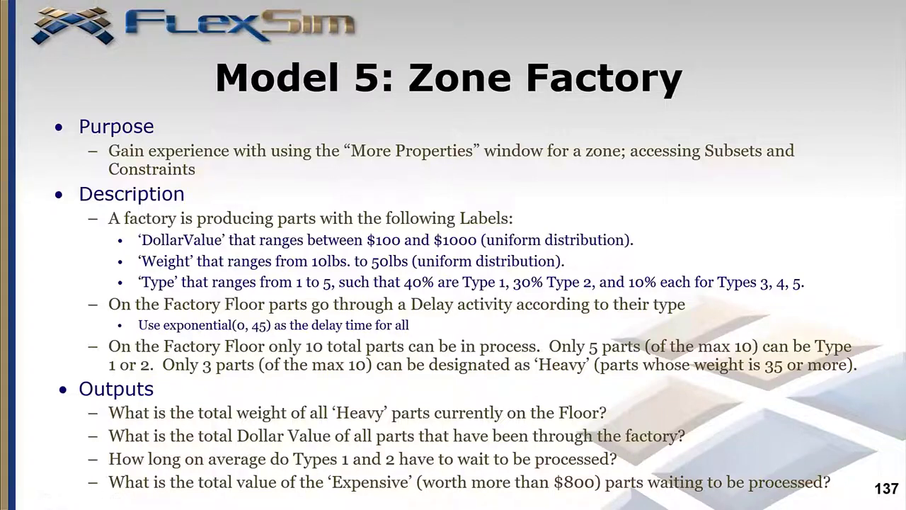
key(alt+Tab)
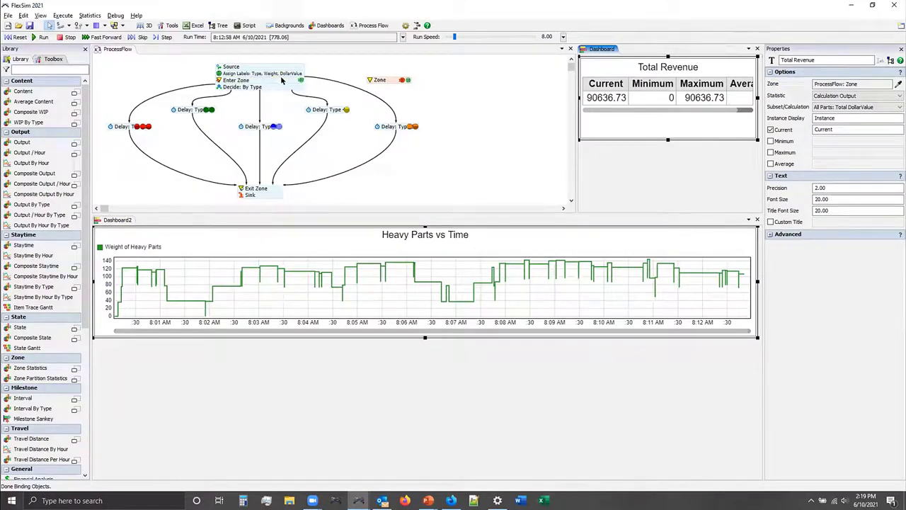
Make the upper panes slightly taller and add a Zone Statistics chart below the Total Revenue table on its dashboard.
drag(646, 214, 645, 225)
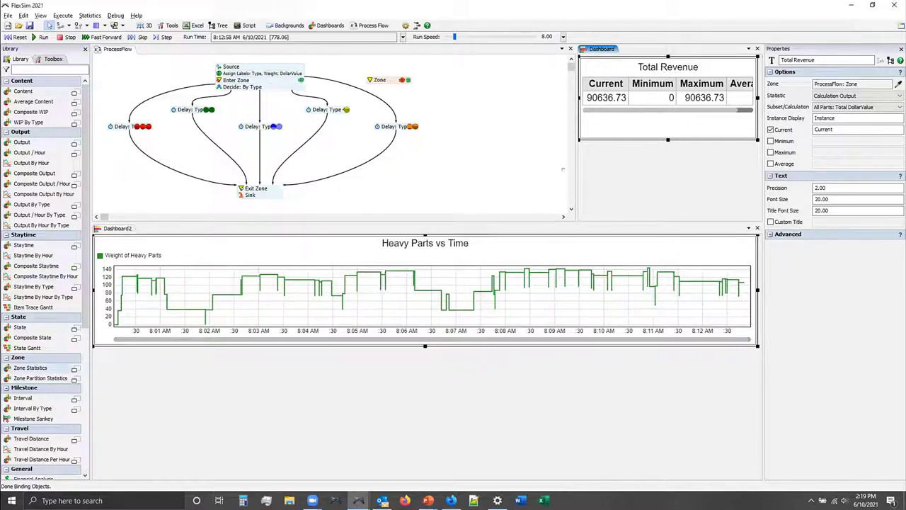
drag(582, 147, 585, 153)
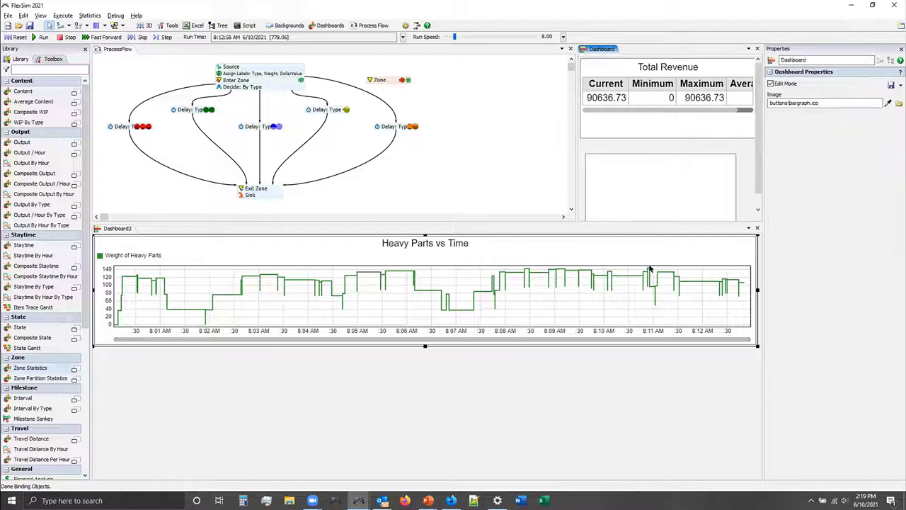
Place the empty Zone Statistics table directly under the Total Revenue table and widen it to the same width.
click(598, 156)
drag(592, 152, 587, 135)
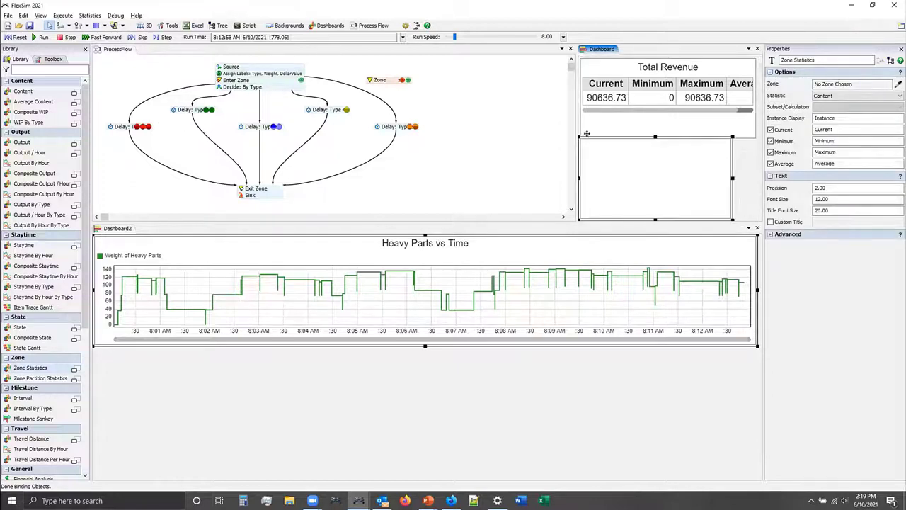
drag(732, 177, 756, 178)
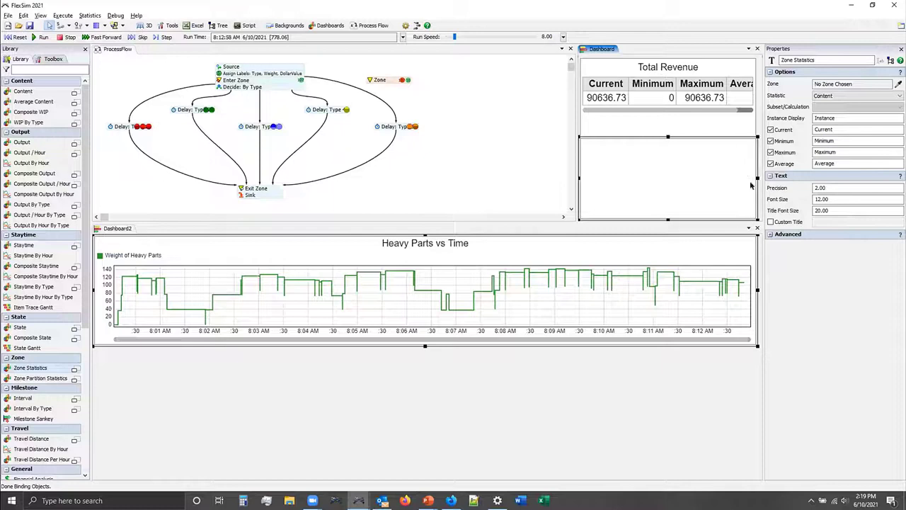
Link the Zone Statistics table to the process flow's Zone and set its statistic to Subset Request Staytime.
click(898, 83)
click(379, 79)
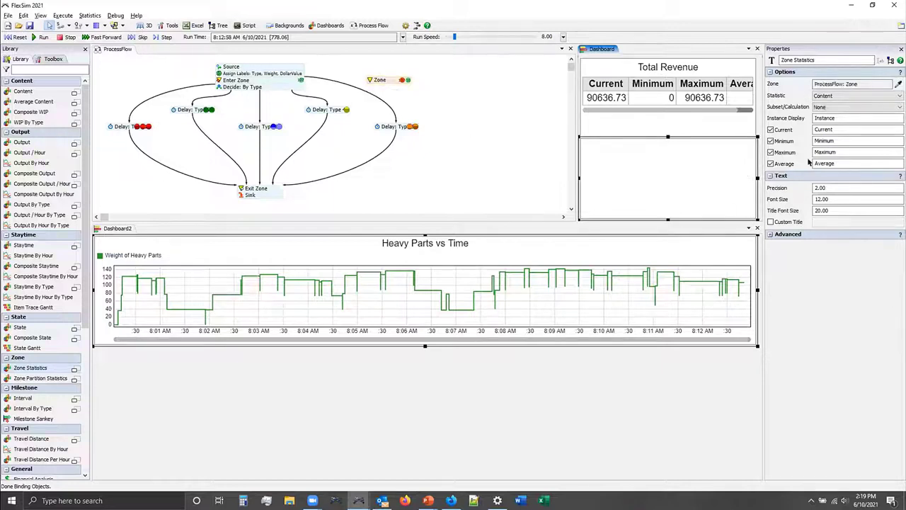
click(834, 94)
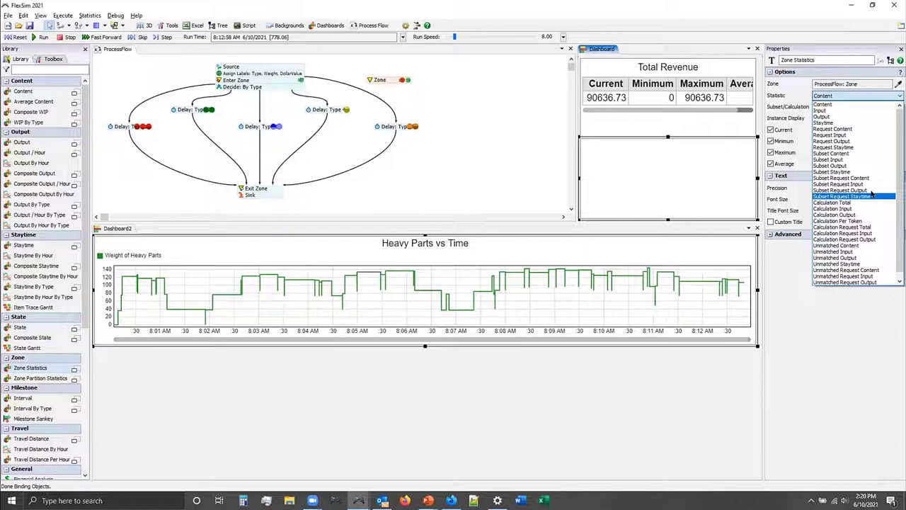
click(872, 194)
Consult the Model 5: Zone Factory slide for the required outputs and set the table's subset to Combined Types 1 and 2.
mouse_move(428, 500)
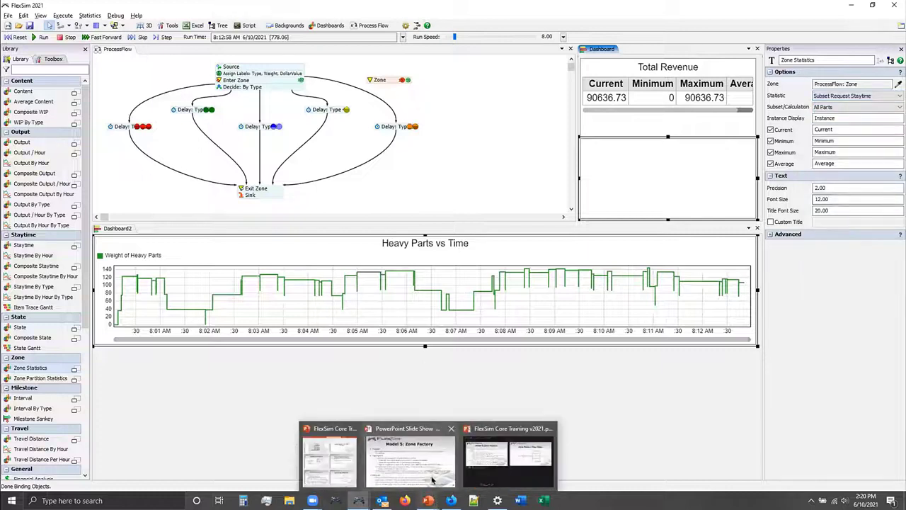
click(432, 482)
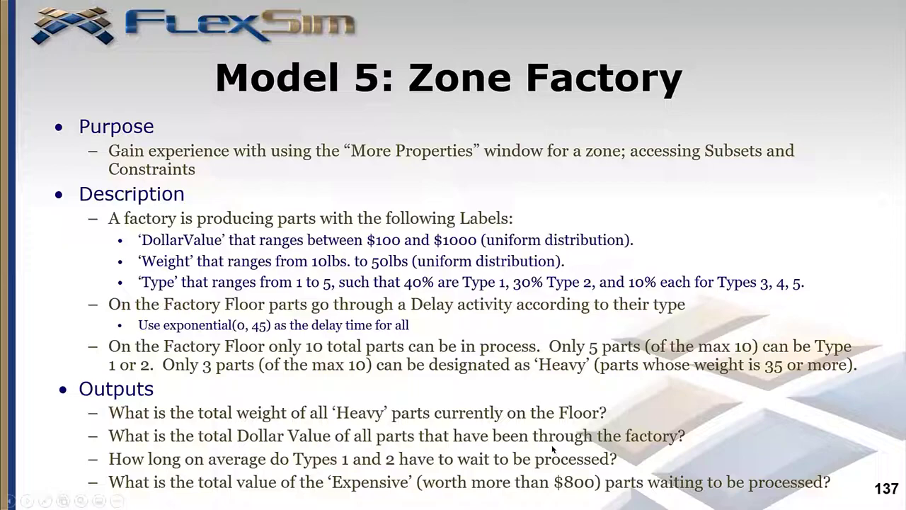
key(alt+Tab)
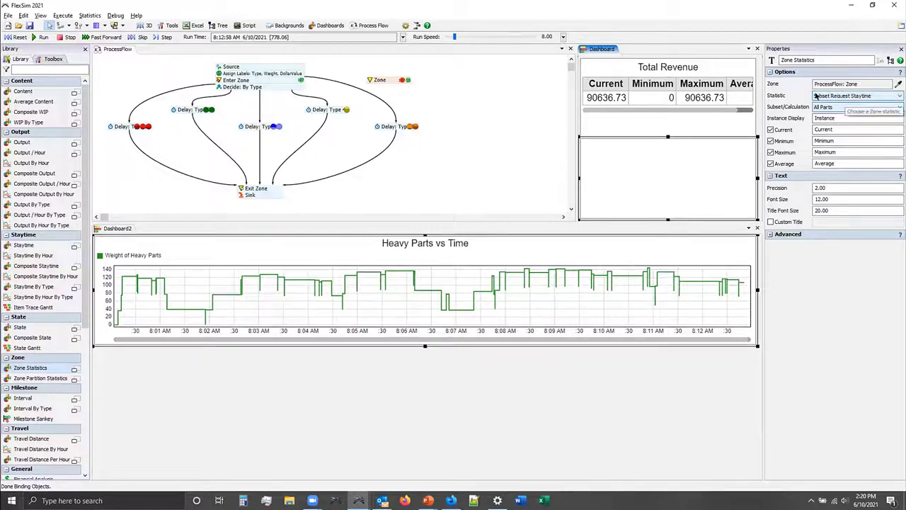
click(841, 107)
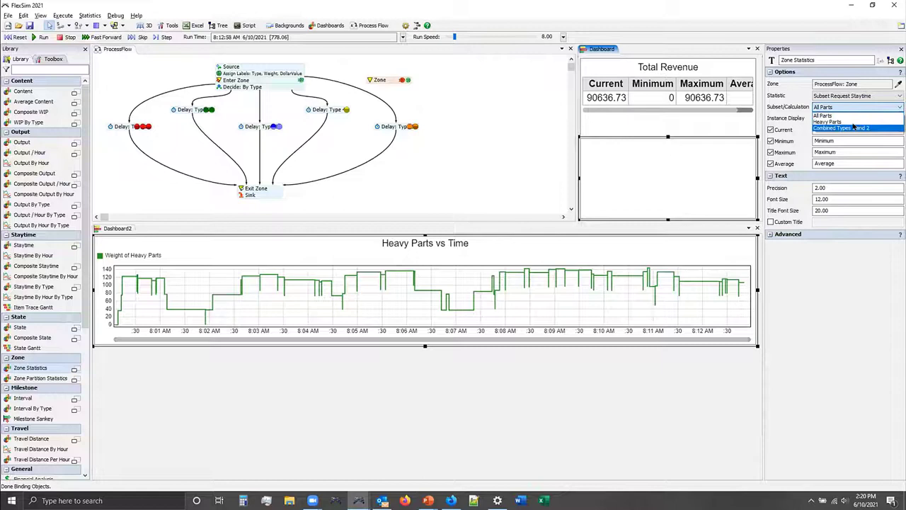
click(854, 127)
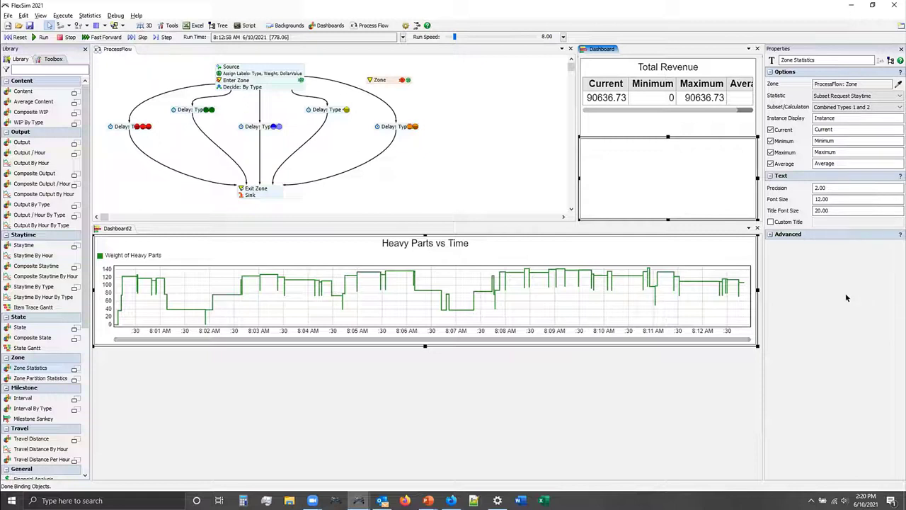
Limit the Zone Statistics table to the Average value with font size 20, and reset the model.
click(770, 152)
click(770, 141)
click(771, 129)
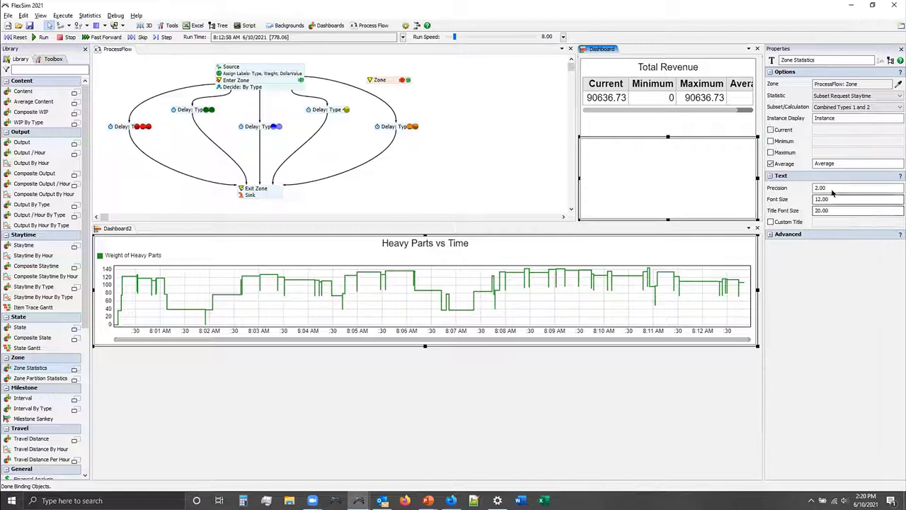
drag(828, 199, 688, 172)
text(20)
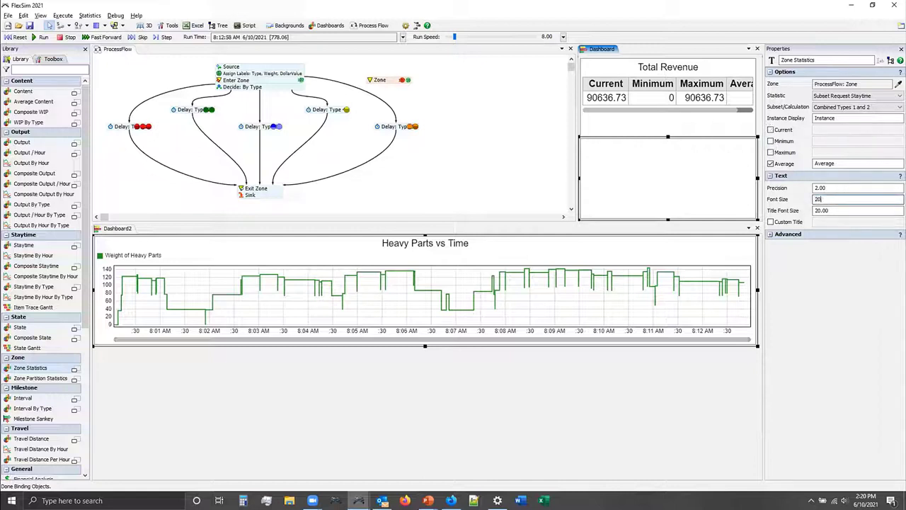
click(19, 38)
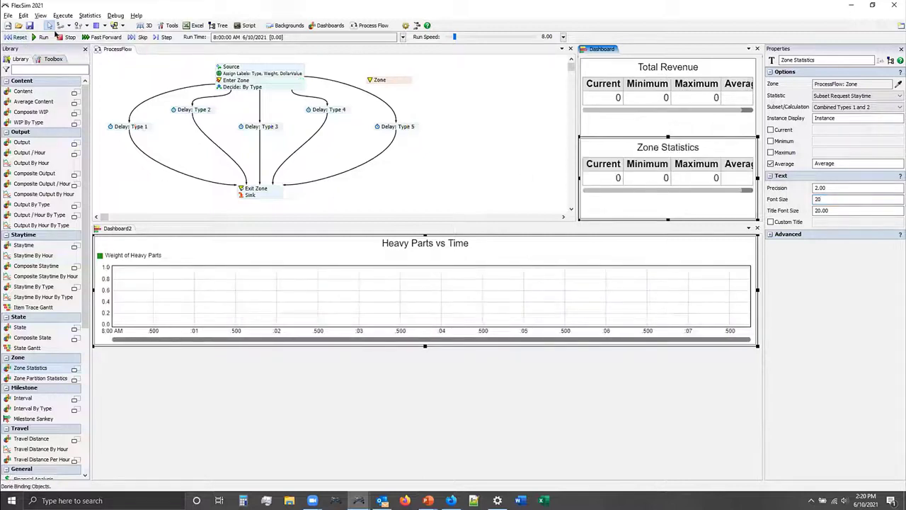
click(19, 37)
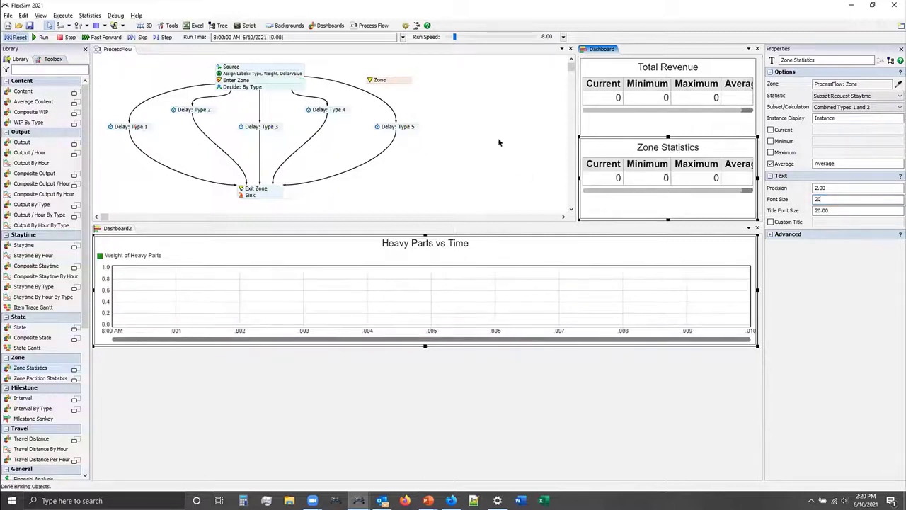
Rename the Zone Statistics table as "T1 and 2 Waiting Time".
drag(822, 58, 698, 49)
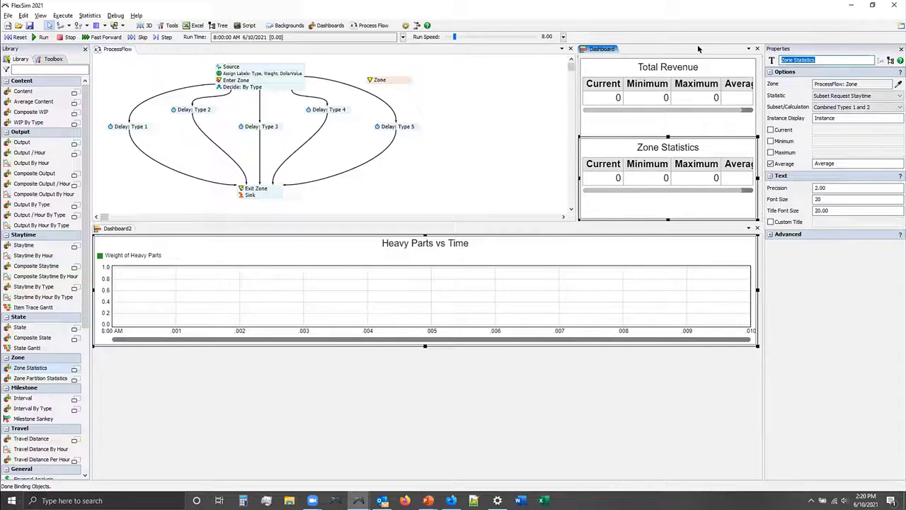
text(Ti)
text( and 2 Waitign)
text( Time)
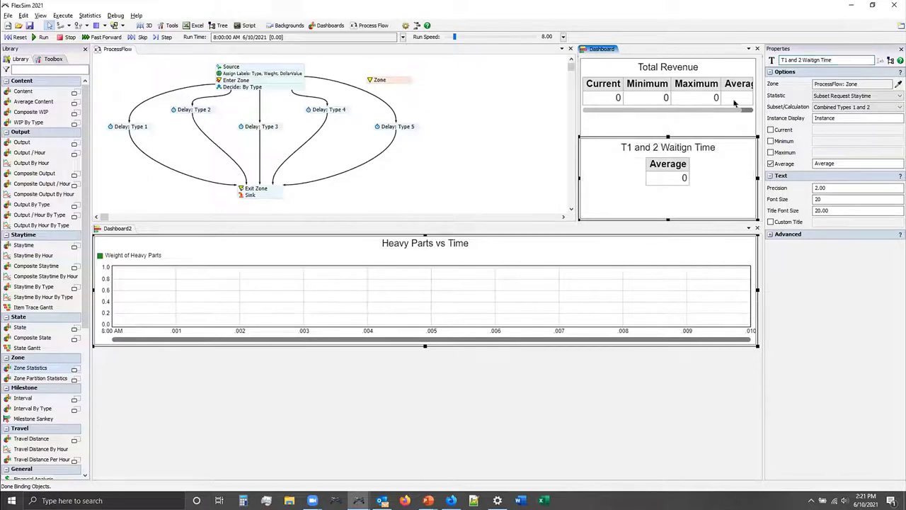
double_click(811, 58)
text(Waiting)
click(712, 207)
Refresh the Total Revenue table by editing its name and restoring it as "Total Revenue".
click(674, 125)
click(813, 59)
key(Return)
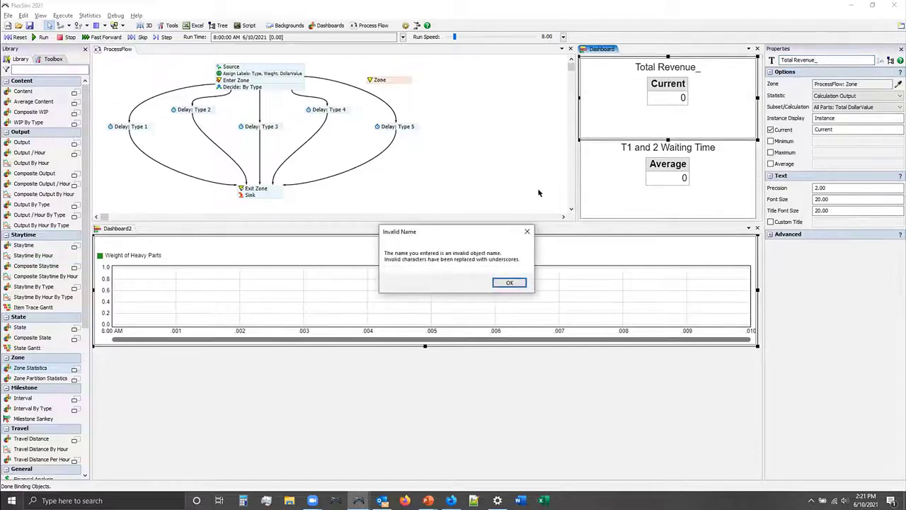
click(509, 282)
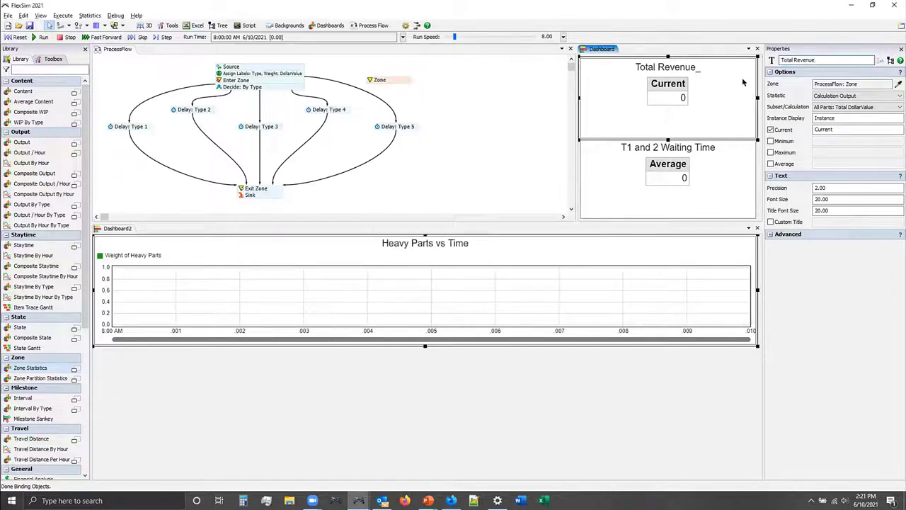
click(718, 105)
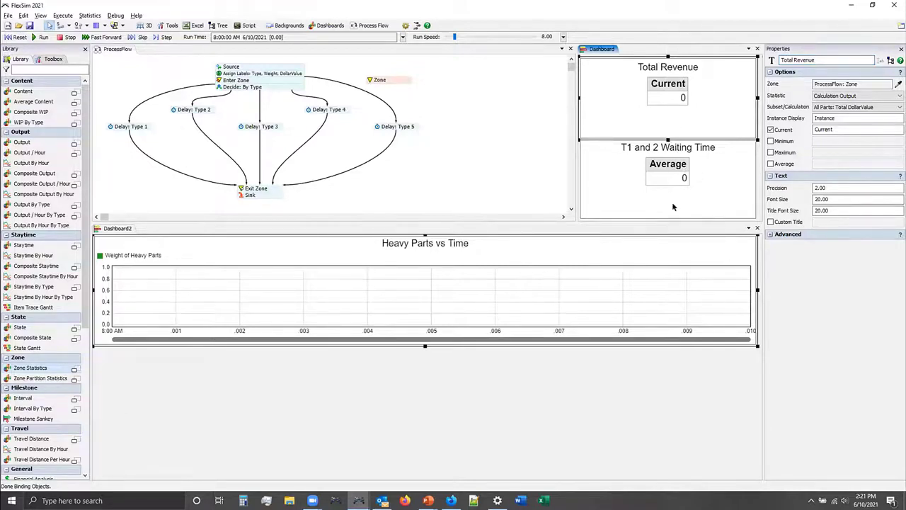
Run the model from a fresh reset and reset it again, and review the outputs on the Model 5: Zone Factory slide.
click(17, 36)
click(40, 37)
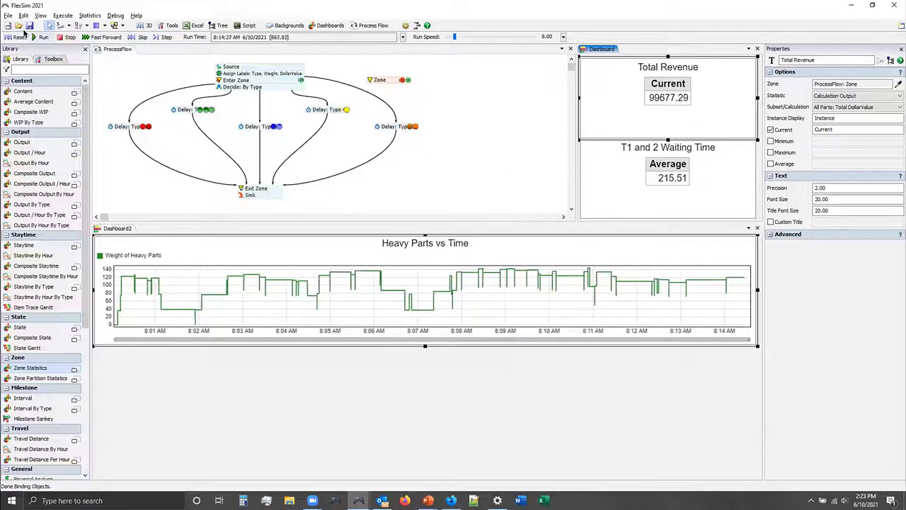
click(20, 37)
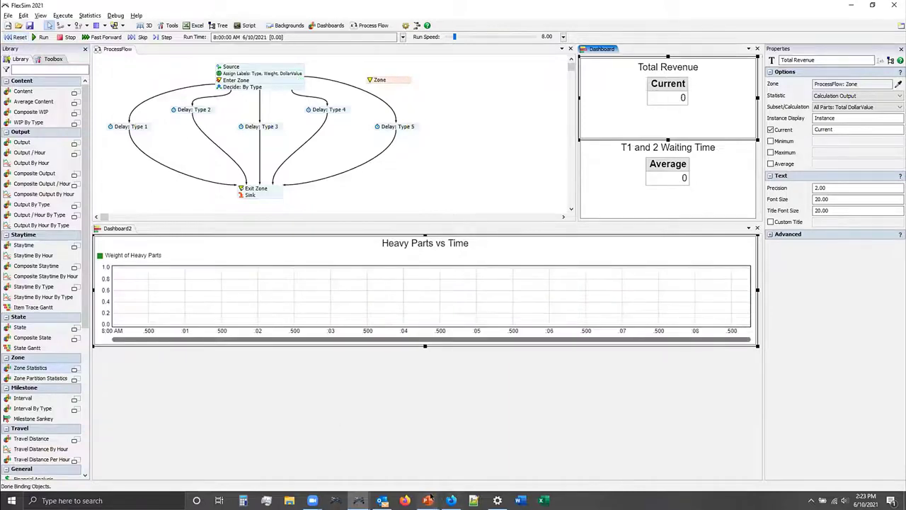
click(424, 460)
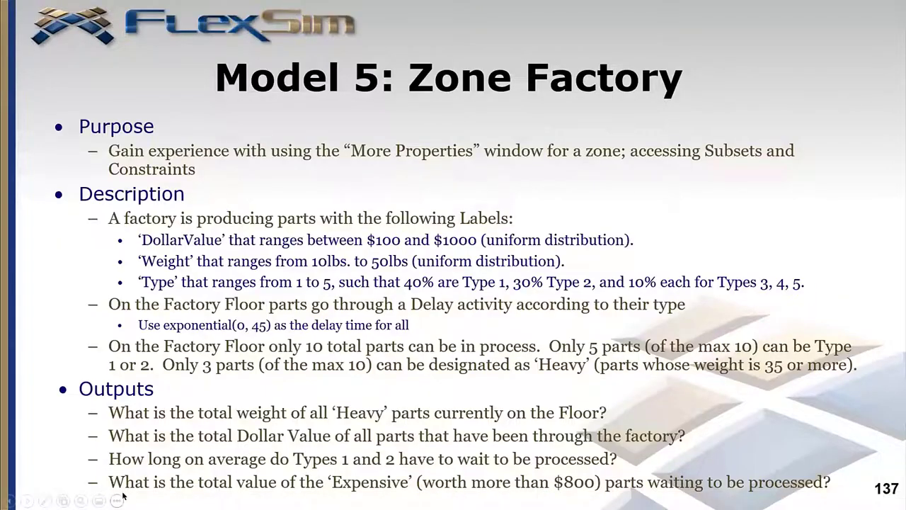
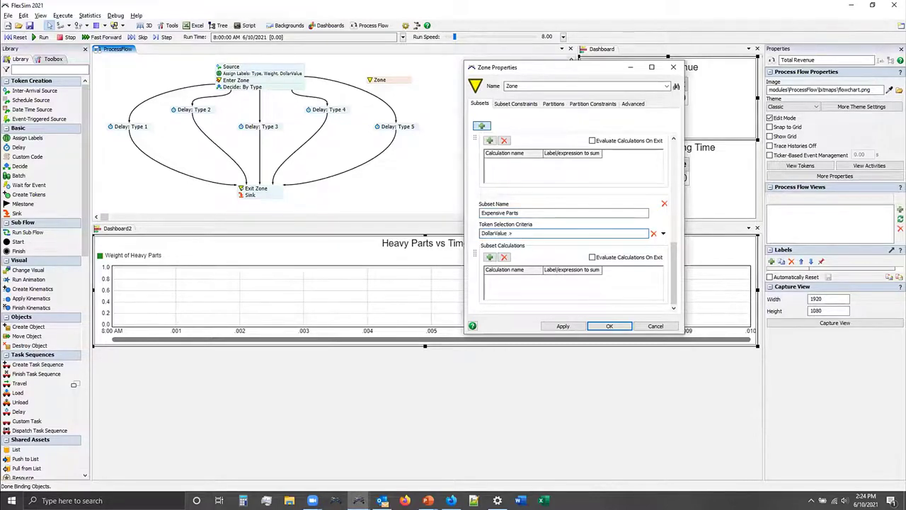
Set the Expensive Parts subset's selection criteria to DollarValue > 800 and add a calculation named Total DollarValue that sums DollarValue.
text(alue > 800)
click(489, 257)
click(506, 279)
double_click(506, 280)
text(Do)
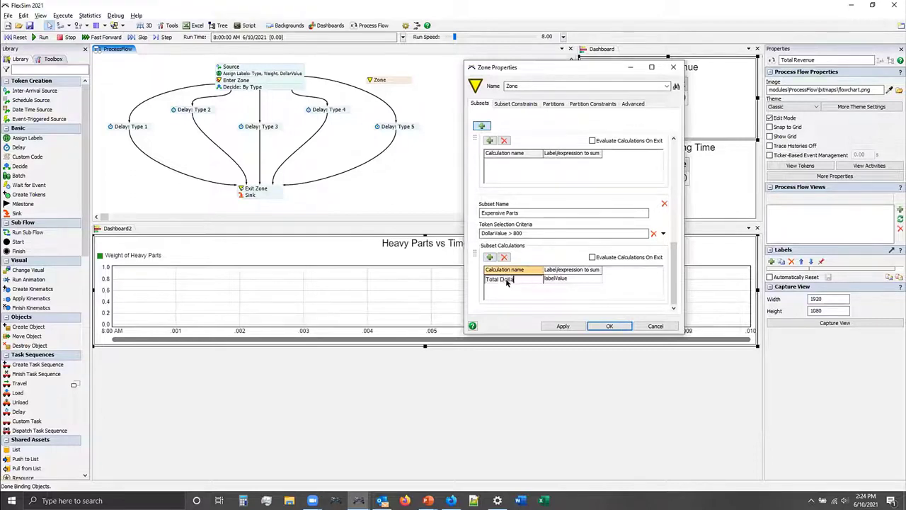
text(llarValue)
double_click(548, 278)
text(DollarValue)
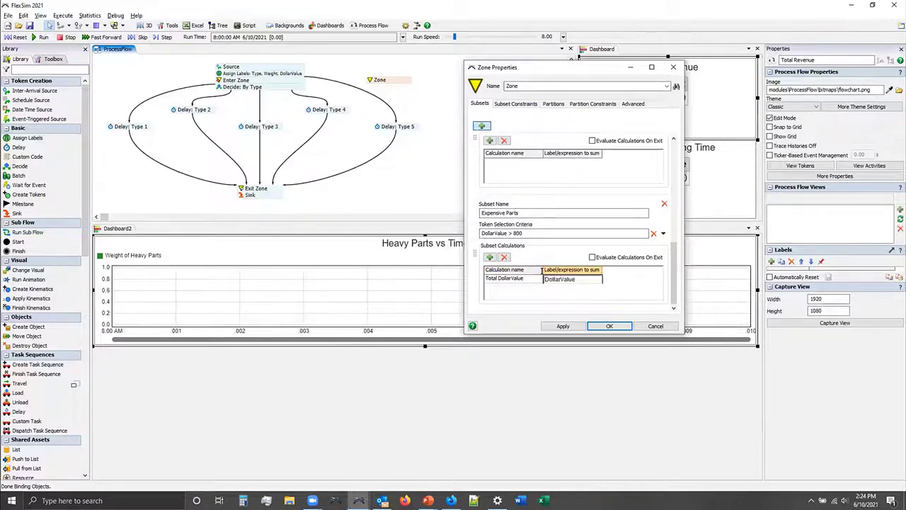
click(634, 273)
click(563, 327)
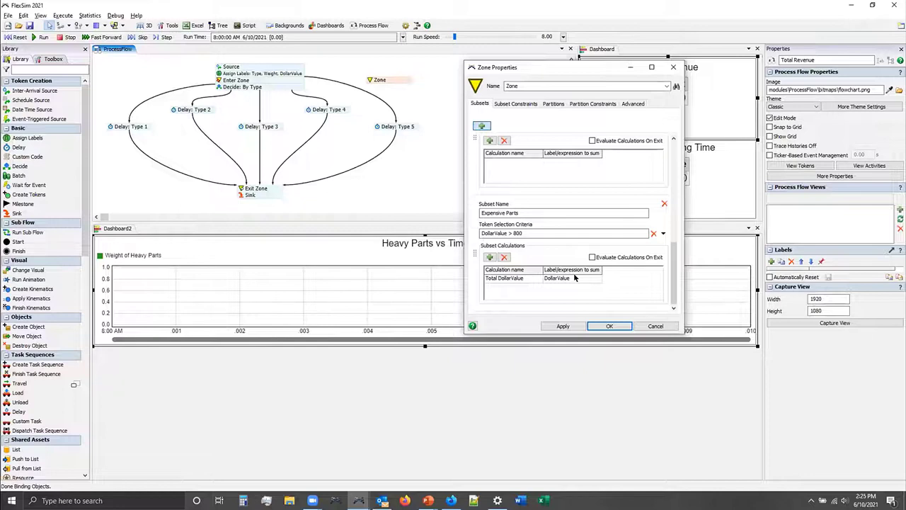
click(598, 324)
Add a Zone Statistics line chart below the Heavy Parts vs Time chart in Dashboard2.
click(168, 391)
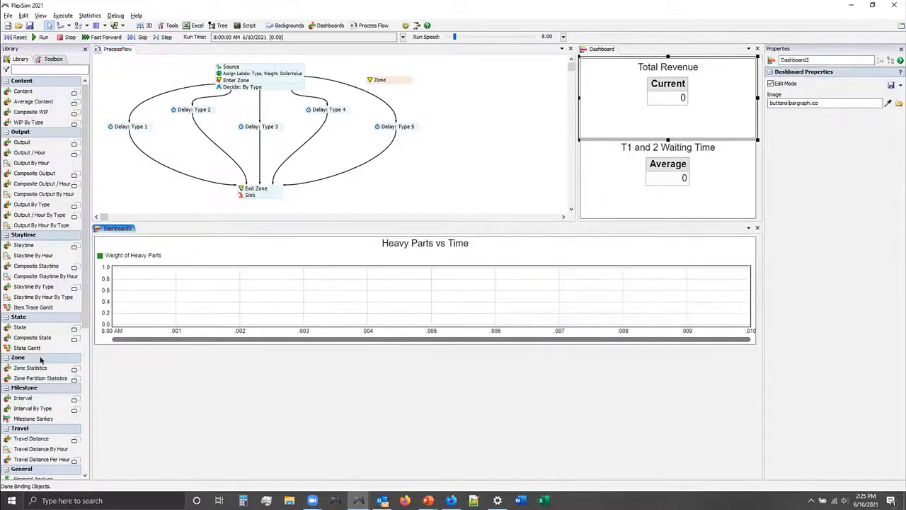
scroll(42, 321, down, 3)
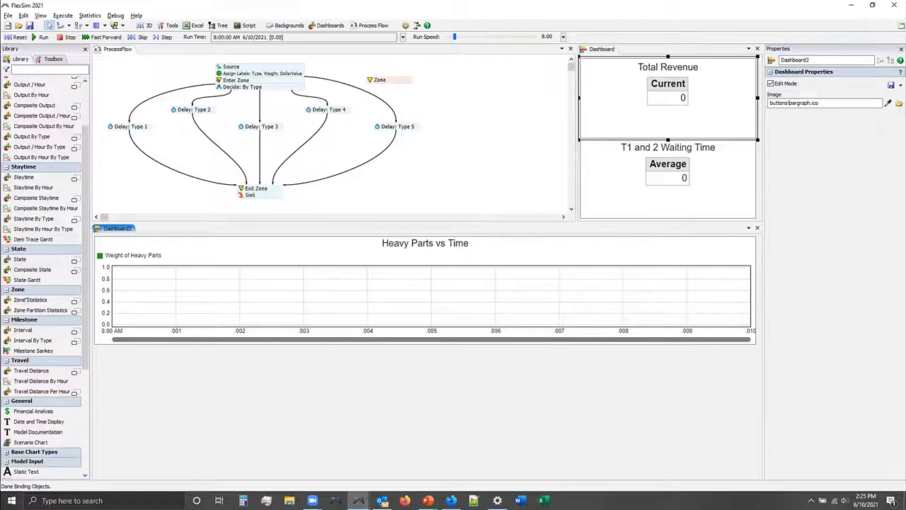
click(27, 300)
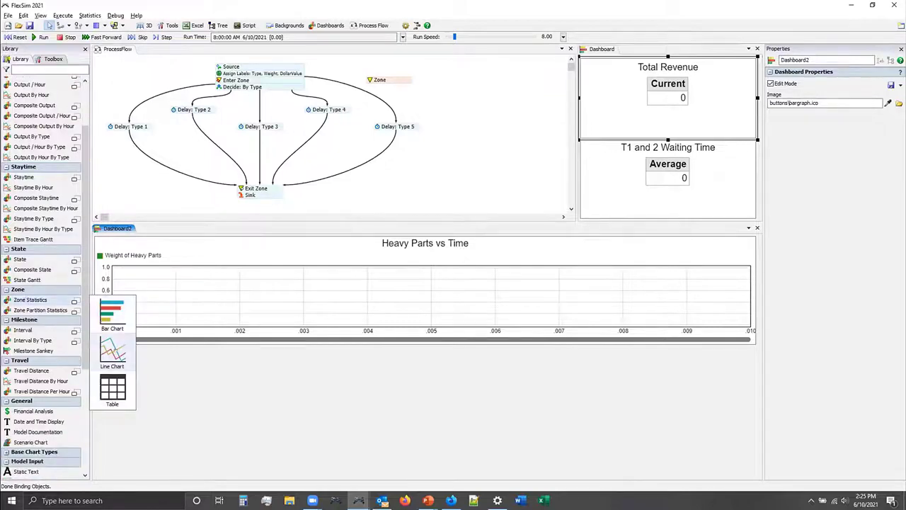
click(113, 355)
click(91, 346)
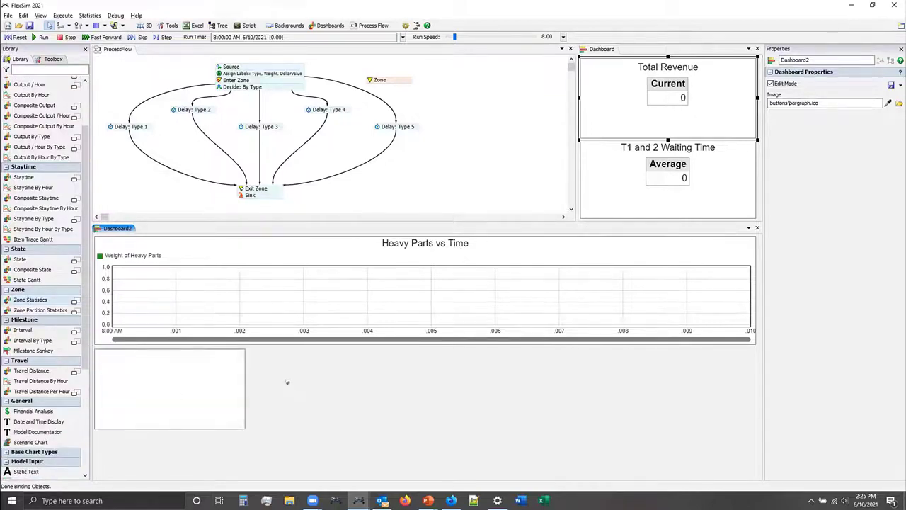
Enlarge the new chart to the dashboard's full width and greater height, and extend the Heavy Parts vs Time chart slightly downward.
click(207, 389)
drag(241, 383, 759, 396)
drag(421, 427, 424, 472)
drag(421, 345, 425, 361)
click(431, 337)
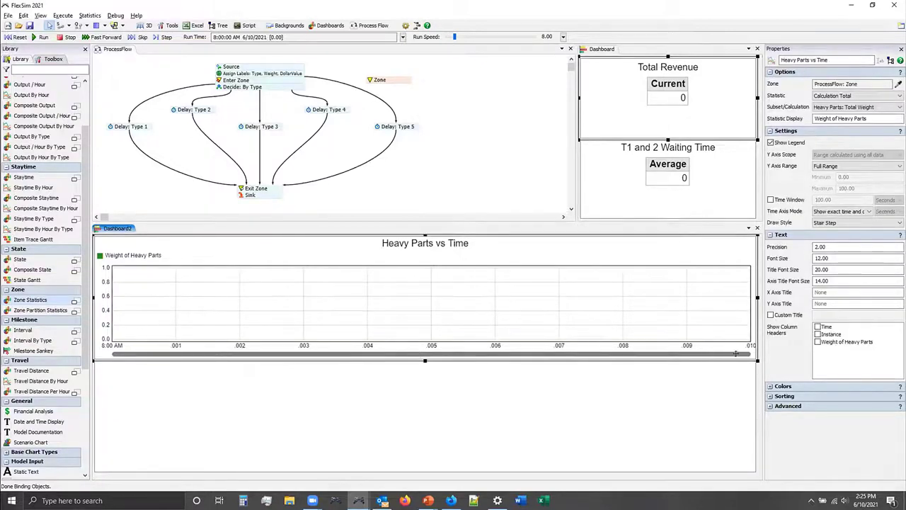
click(750, 375)
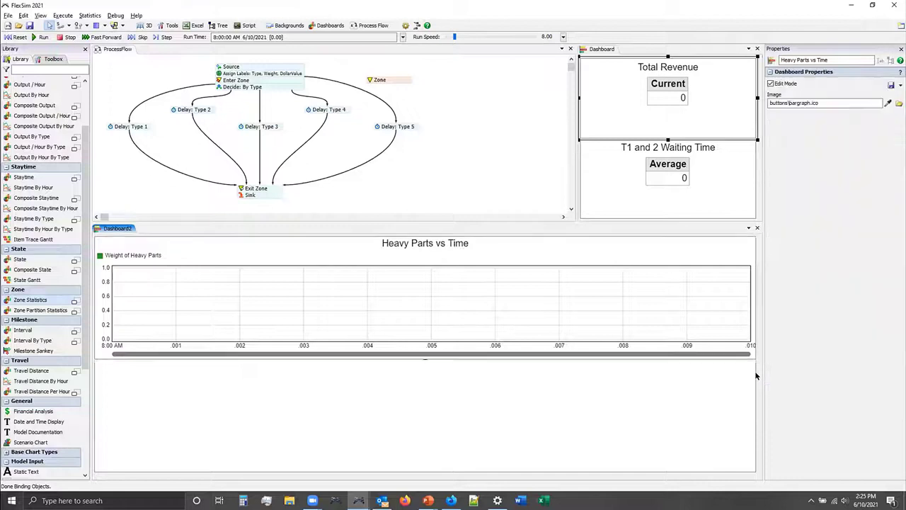
Link the new chart to the process flow Zone with statistic Calculation Request Total for Expensive Parts: Total DollarValue.
click(528, 408)
click(899, 85)
click(378, 80)
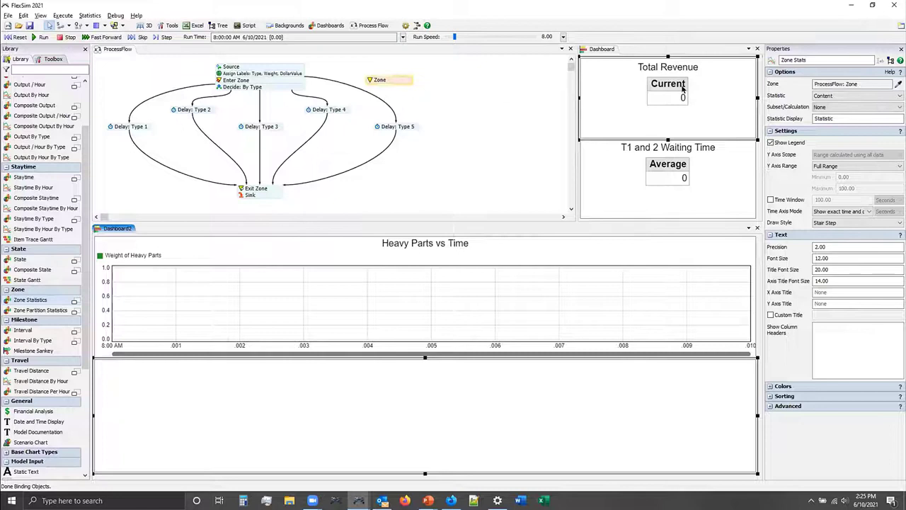
click(847, 96)
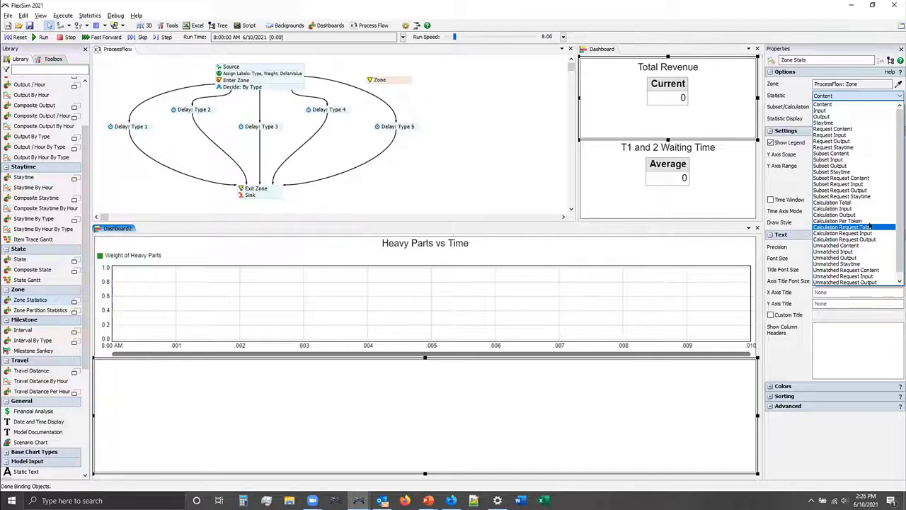
click(870, 226)
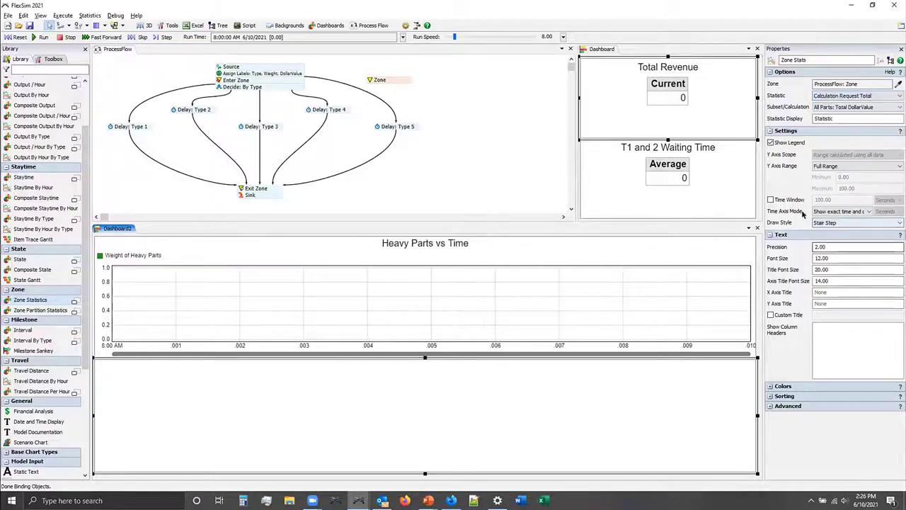
click(846, 107)
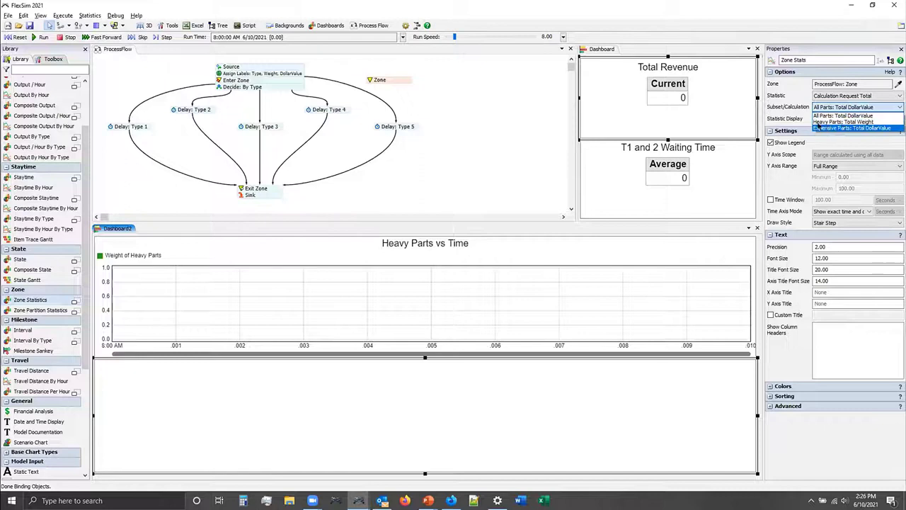
click(865, 129)
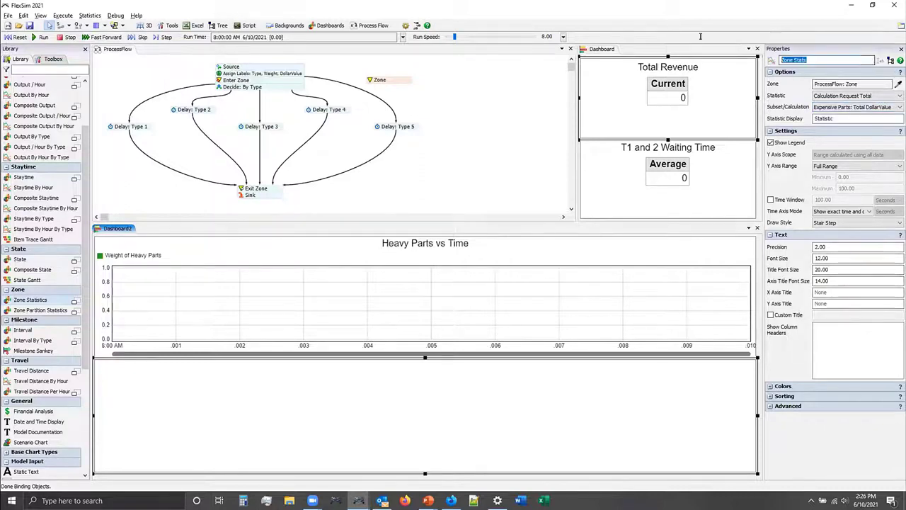
Name the chart Worth of Expensive Waiting Parts and reset the model.
text(E)
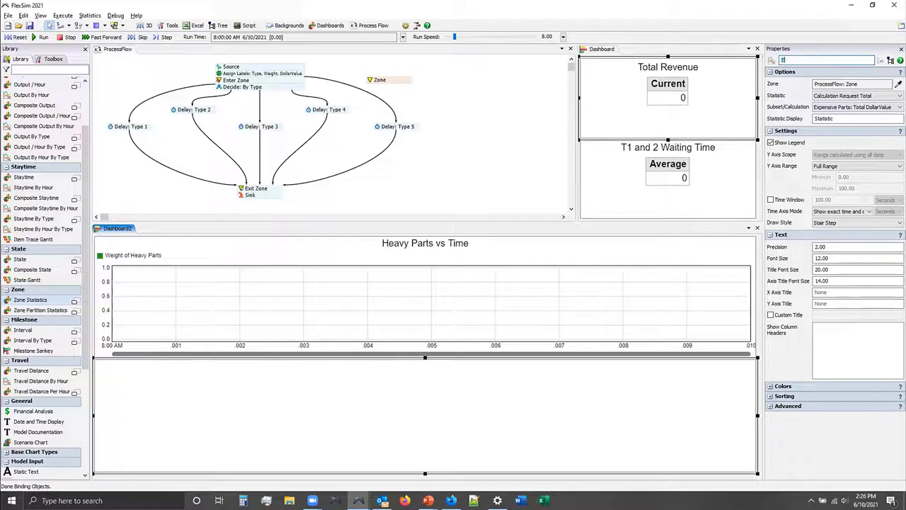
text(xpensive Waiting Weight)
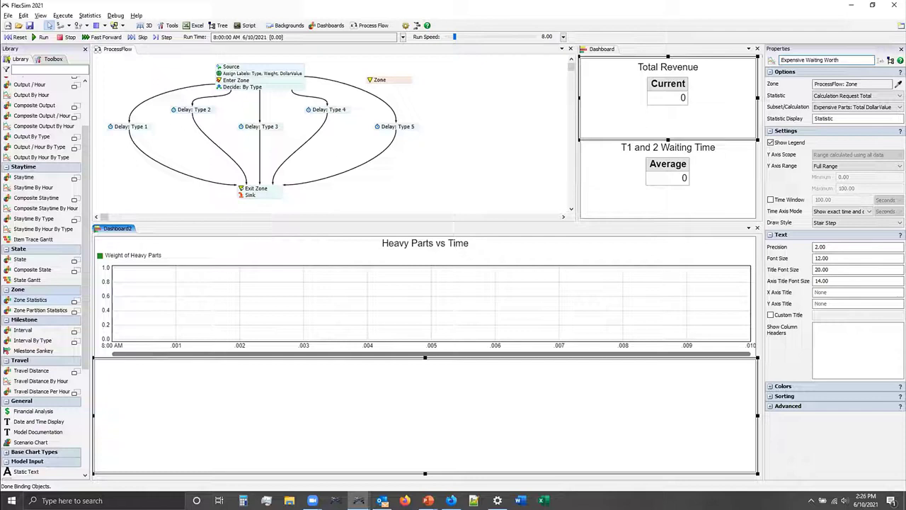
key(BackSpace)
key(BackSpace)
key(BackSpace)
key(BackSpace)
key(BackSpace)
key(BackSpace)
key(BackSpace)
key(BackSpace)
key(BackSpace)
key(BackSpace)
key(BackSpace)
key(BackSpace)
key(BackSpace)
key(BackSpace)
key(BackSpace)
key(BackSpace)
key(BackSpace)
key(BackSpace)
key(BackSpace)
key(BackSpace)
text(Worth)
double_click(830, 59)
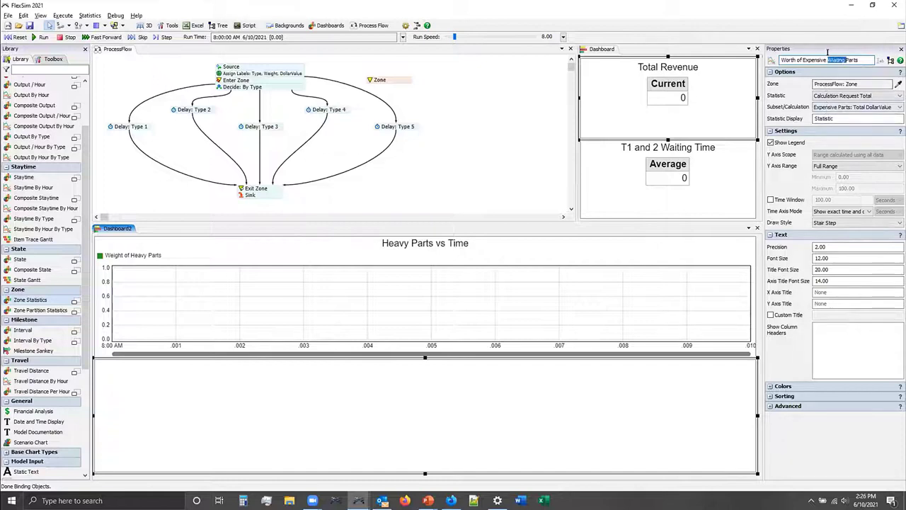
text(Waiting)
click(17, 38)
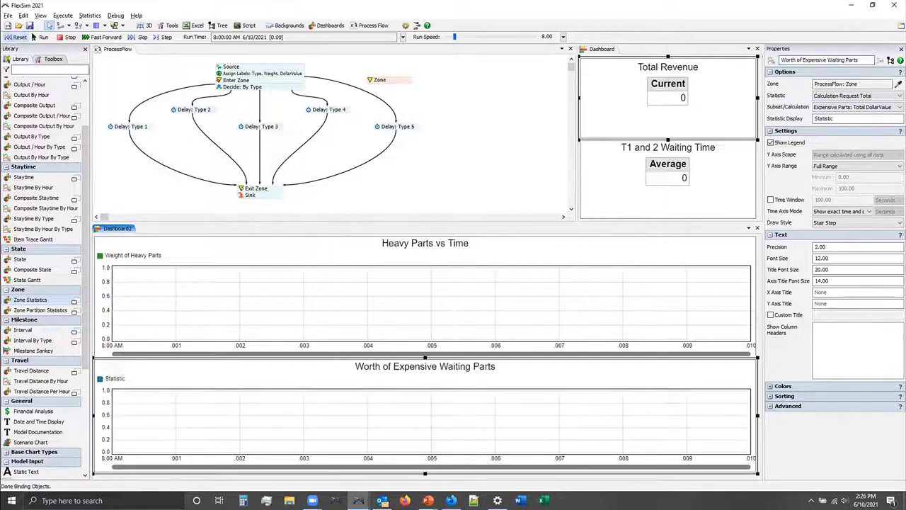
Set the chart's statistic display name to Dollars and run the model from a fresh reset.
double_click(817, 118)
text(Dollars)
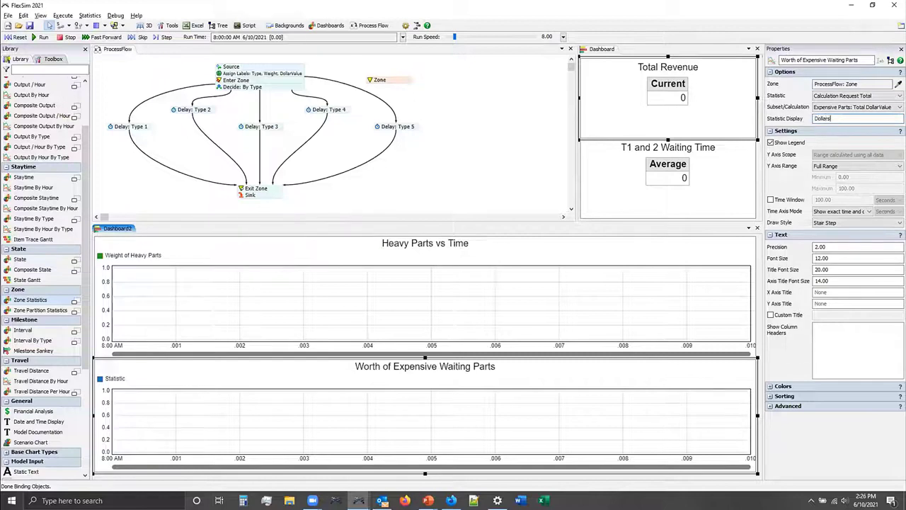
click(448, 405)
click(18, 36)
click(41, 36)
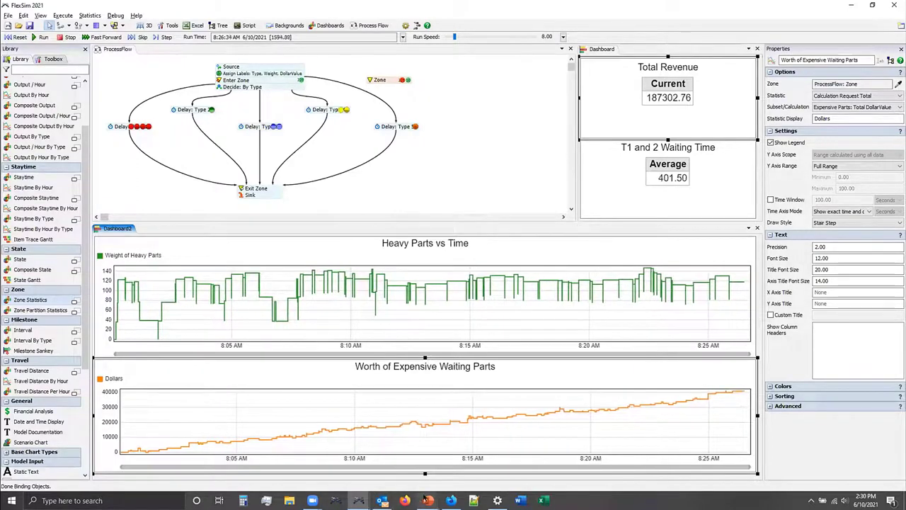
Switch to the PowerPoint slides and go to the Conveyor Zone Restrictions Example description slide.
mouse_move(427, 501)
click(411, 453)
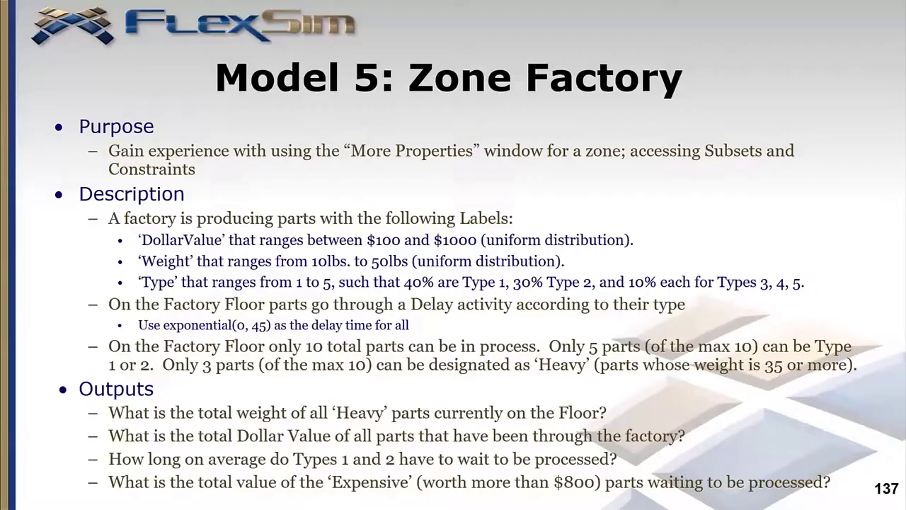
key(Right)
key(Right)
key(Right)
key(Right)
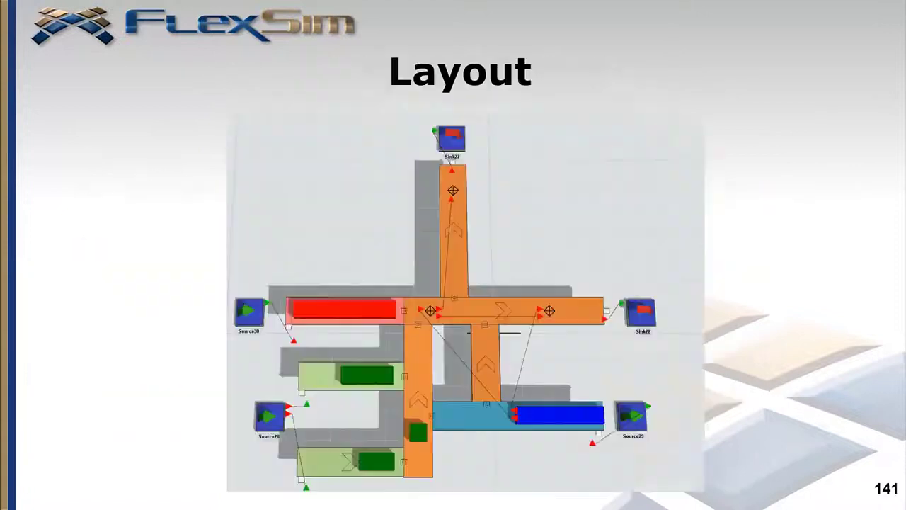
key(Left)
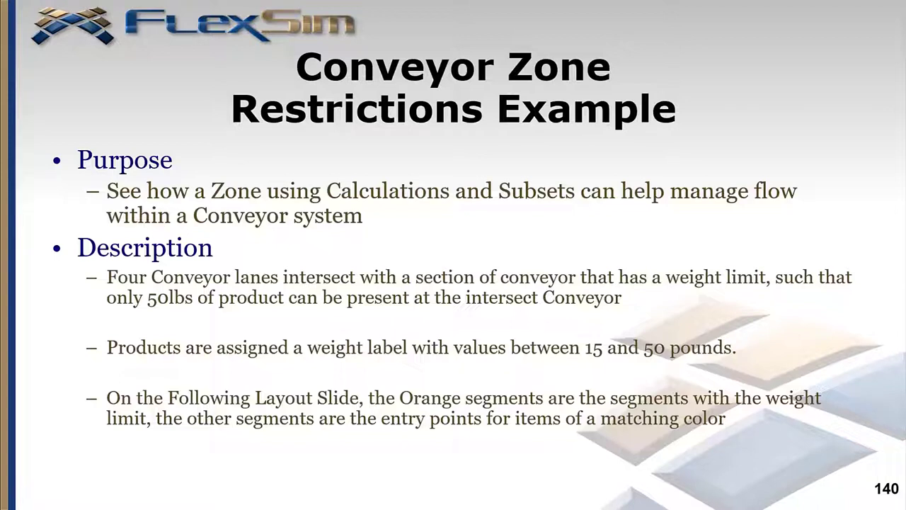
Return to FlexSim and open Chapter 7 - Example Zone Restrictions and Conveyors.fsm from Examples and Walk Thrus, without saving the current model or a renamed copy.
key(alt+Tab)
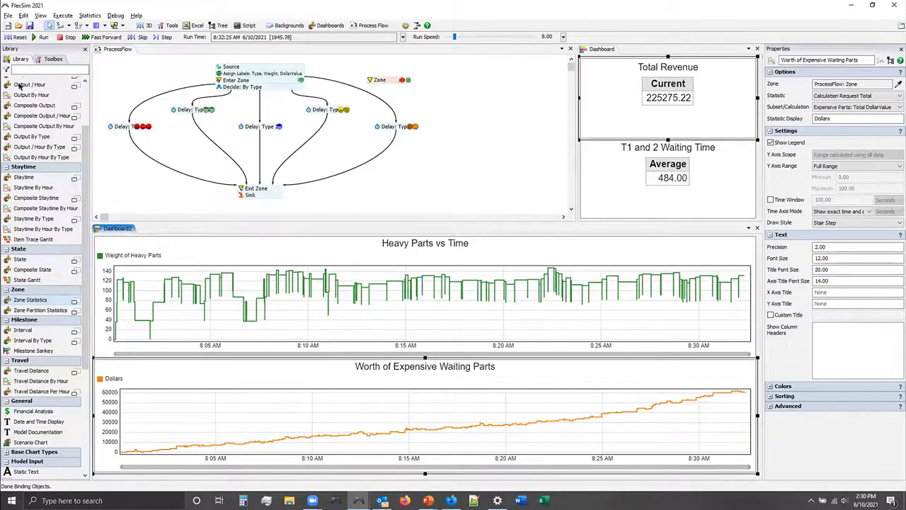
click(18, 26)
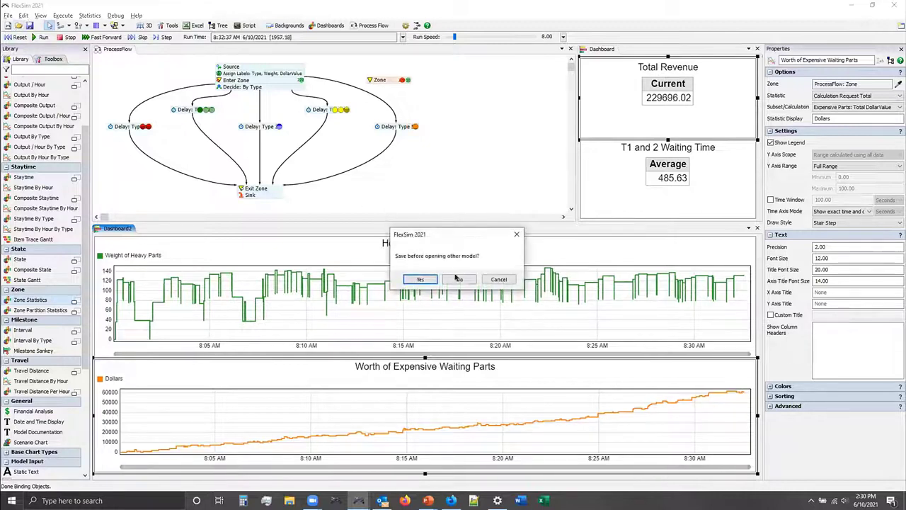
click(459, 279)
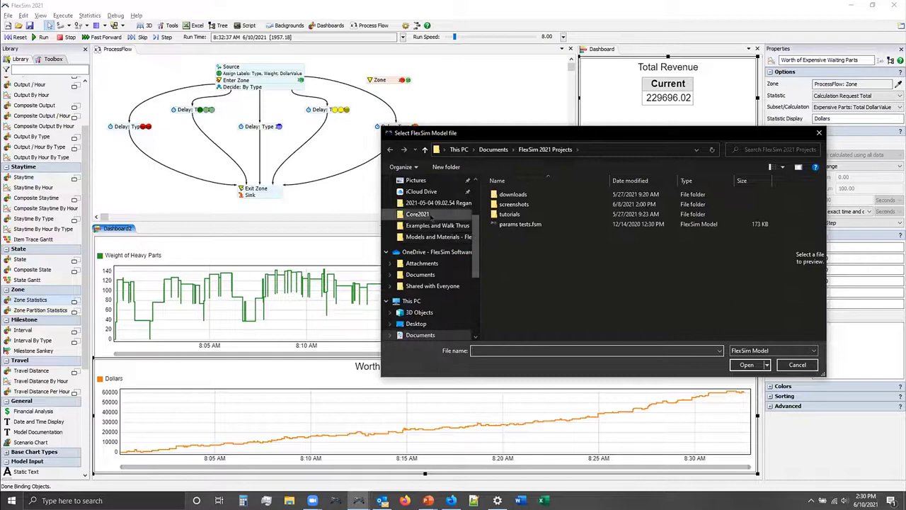
click(425, 214)
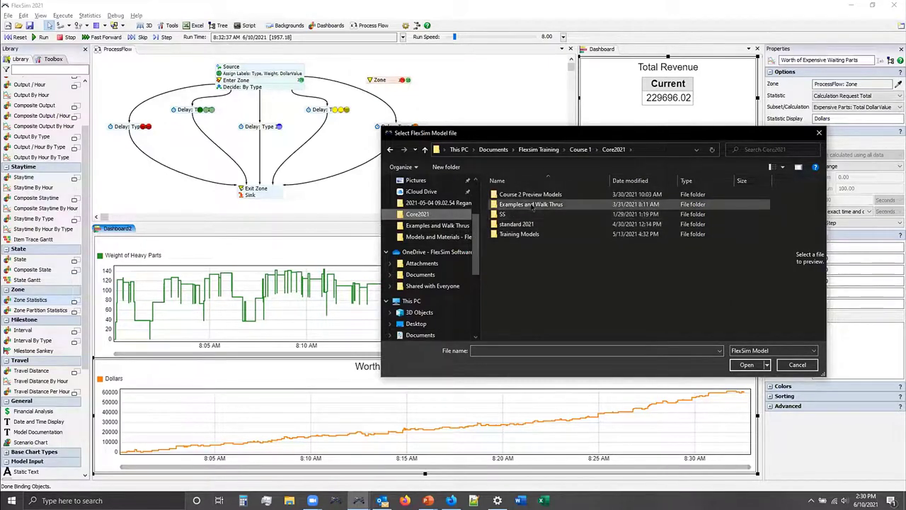
double_click(532, 205)
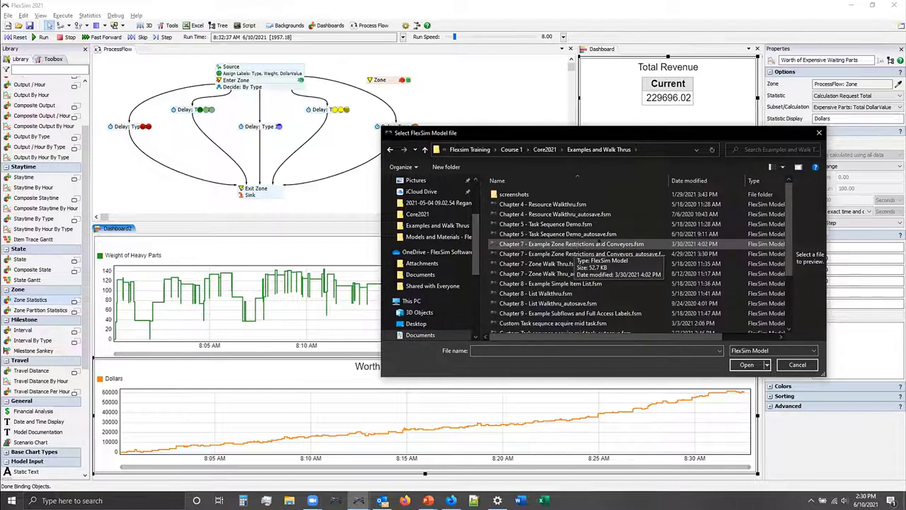
click(627, 243)
click(747, 365)
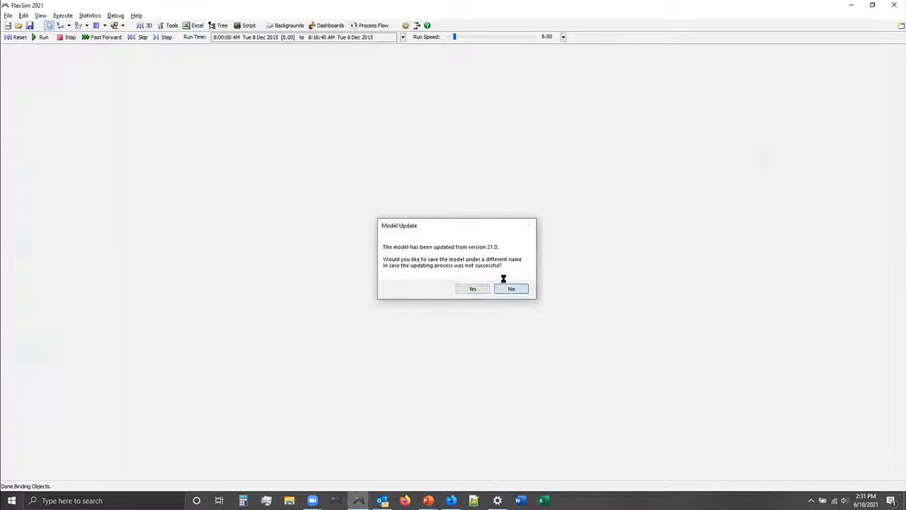
click(503, 280)
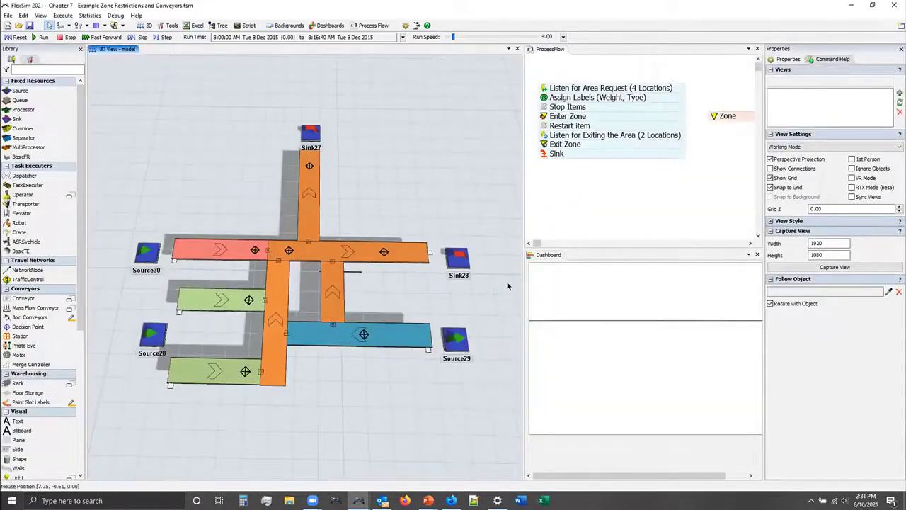
Examine the conveyor layout's orange restricted lanes and its red, green and blue entry lanes.
right_drag(378, 182, 366, 184)
right_click(379, 184)
click(371, 184)
click(363, 191)
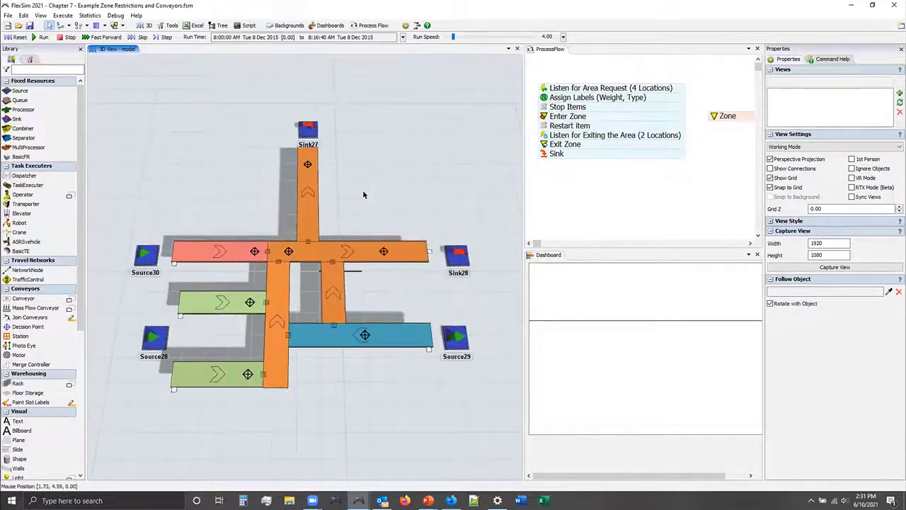
drag(363, 195, 385, 194)
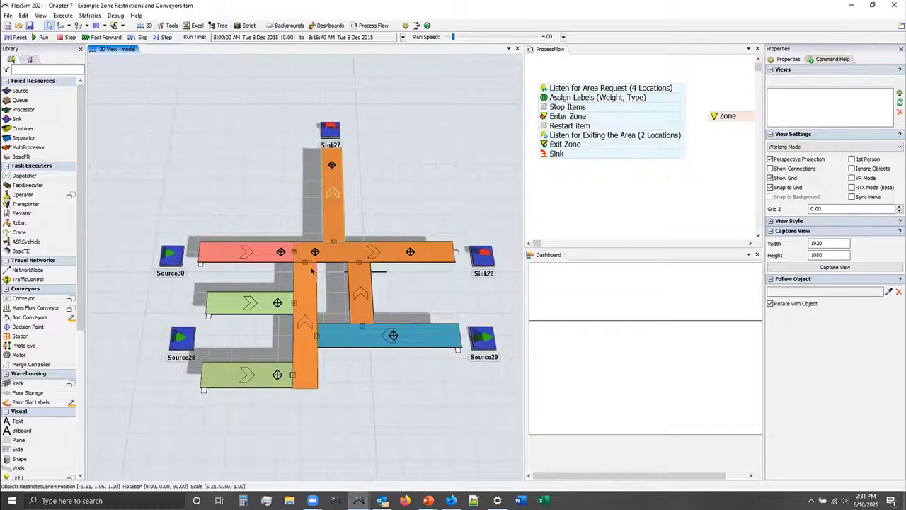
click(310, 276)
click(365, 260)
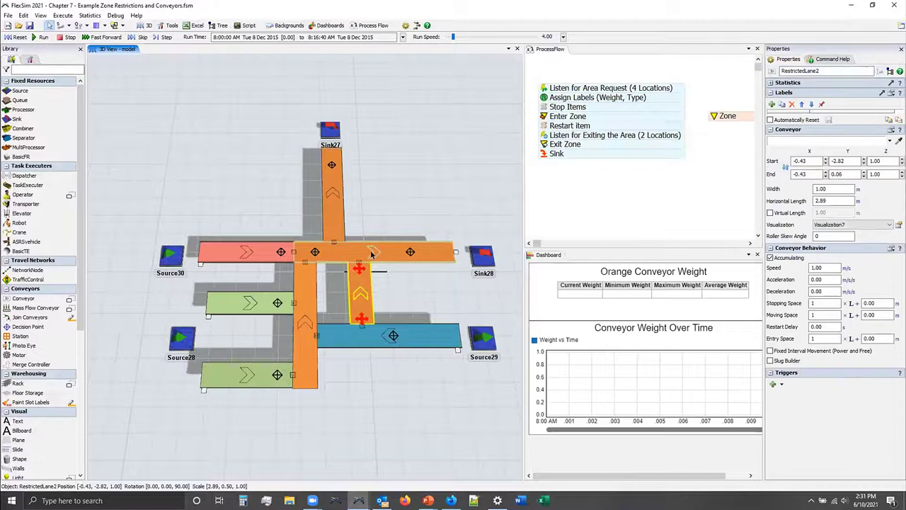
click(251, 252)
click(251, 305)
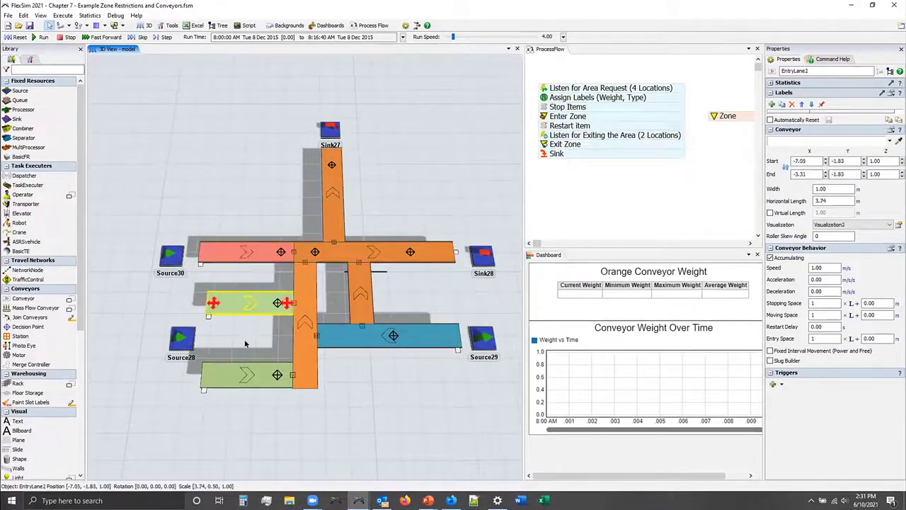
click(245, 373)
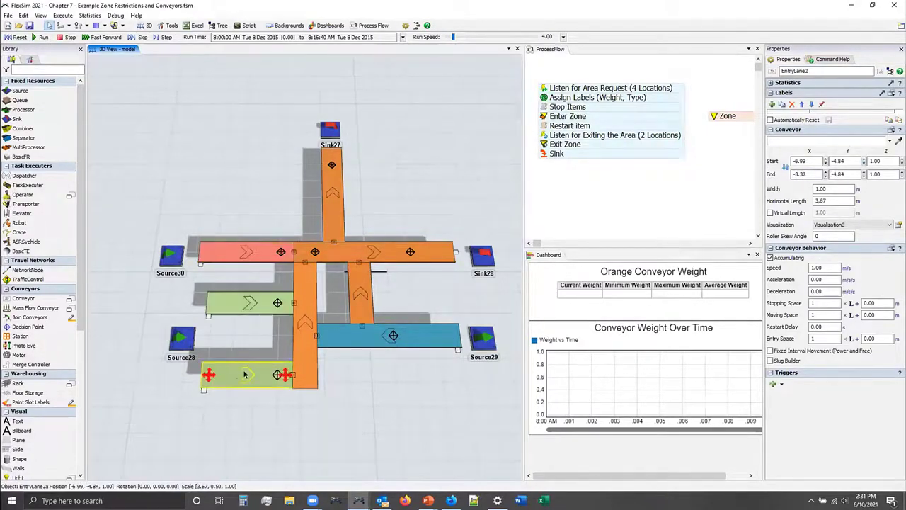
click(374, 336)
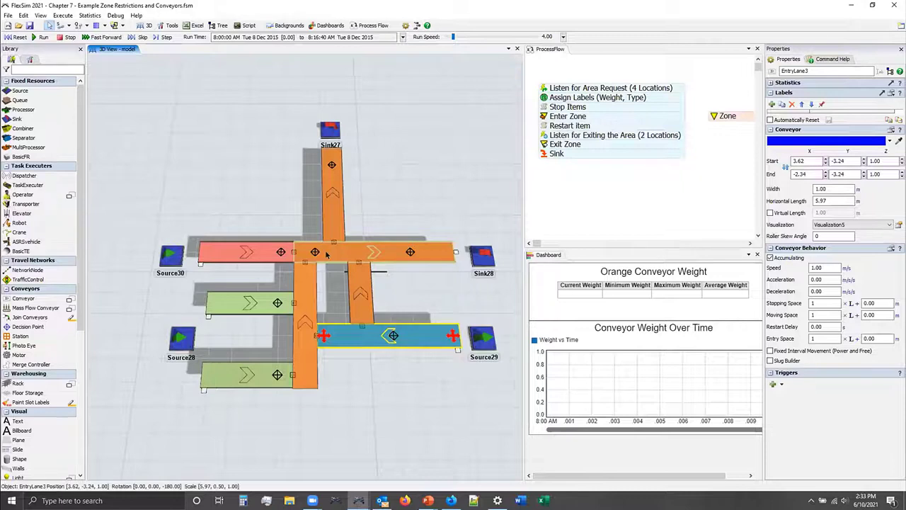
Trace the item routes from the red and blue entry lanes into the orange intersecting conveyors.
click(222, 254)
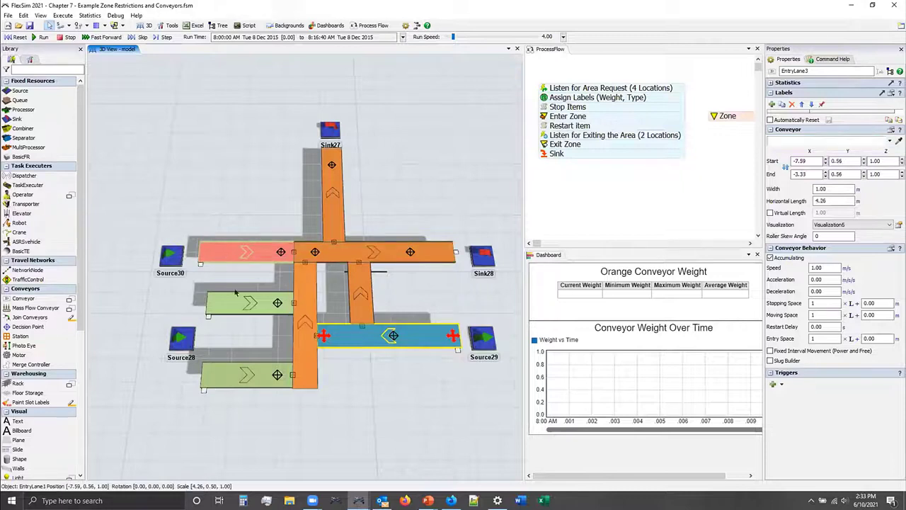
click(349, 345)
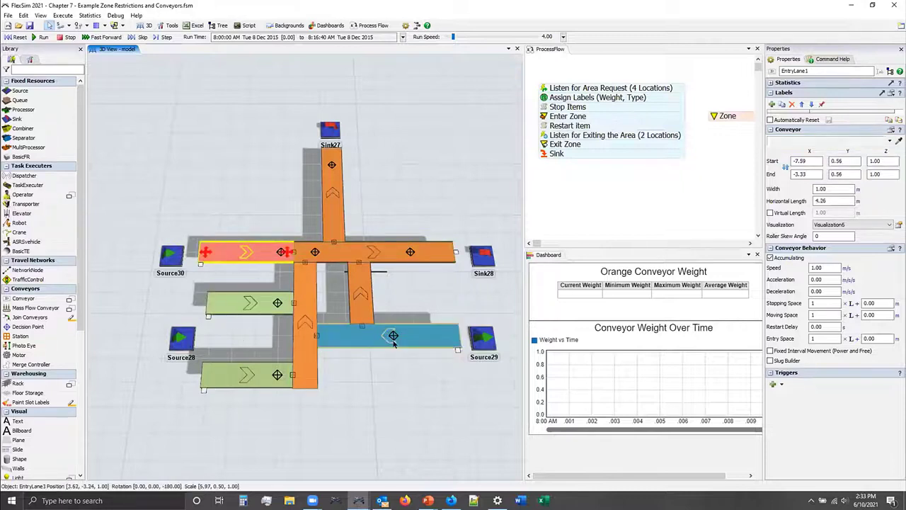
click(296, 286)
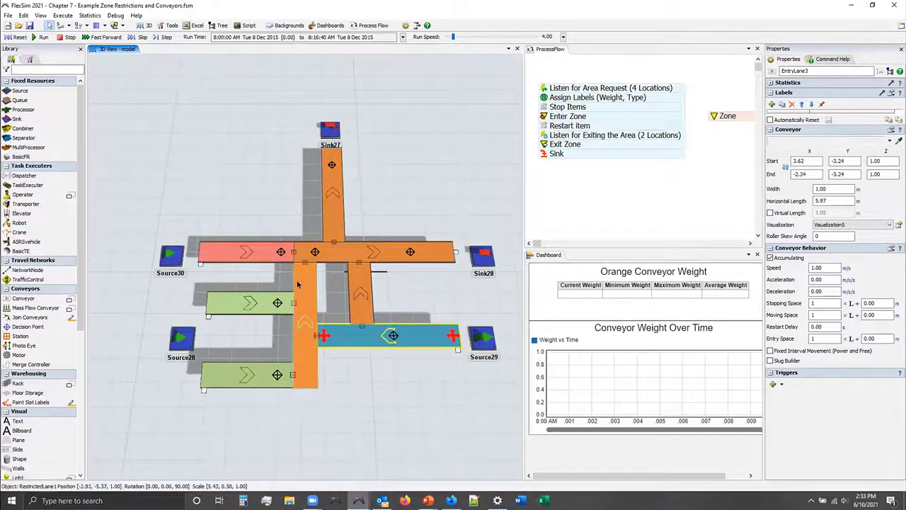
click(357, 277)
click(341, 253)
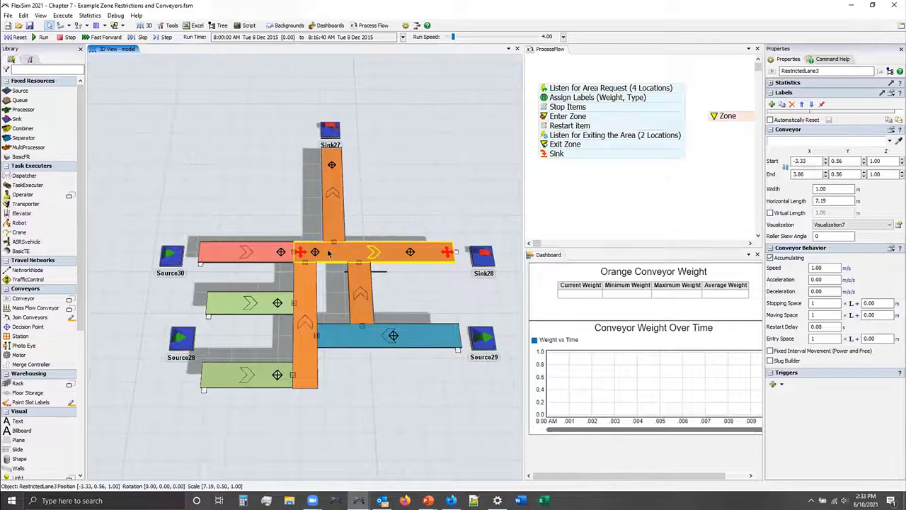
Inspect Source30's On Creation trigger, checking the Set Label settings for the item's Weight.
click(174, 259)
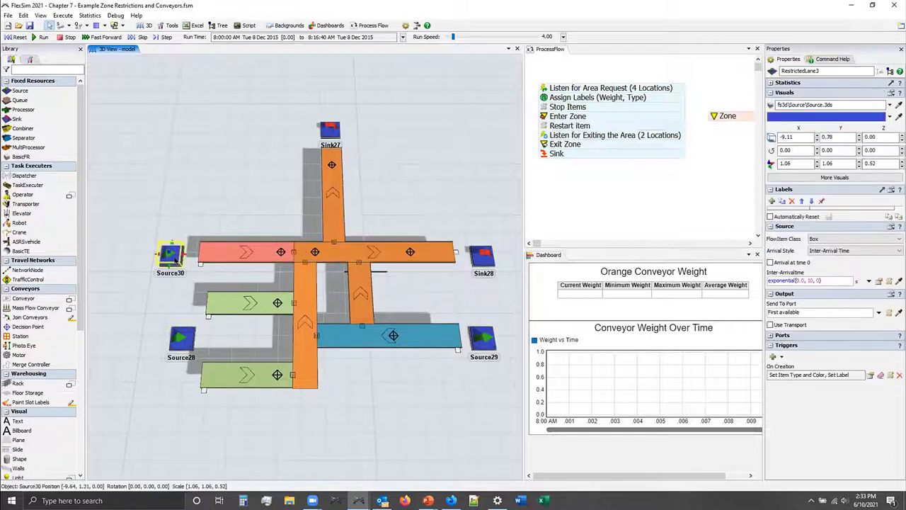
click(865, 375)
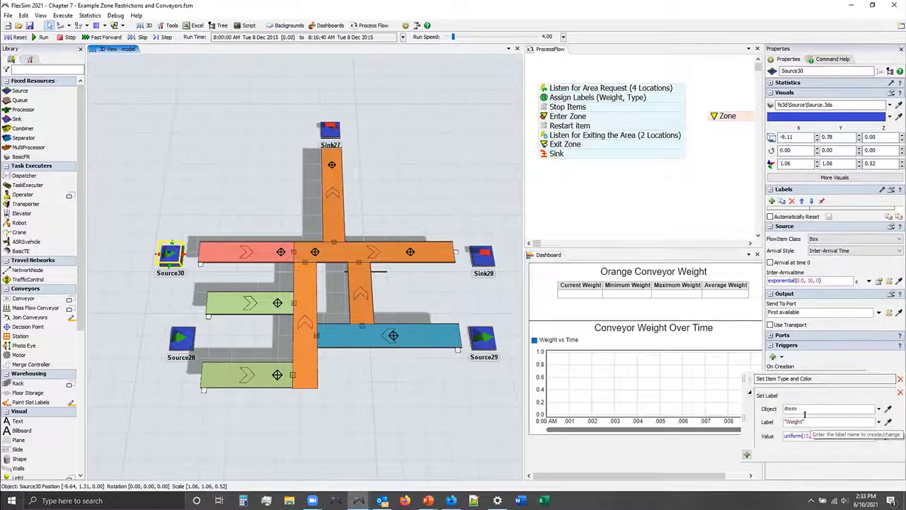
click(804, 420)
click(802, 435)
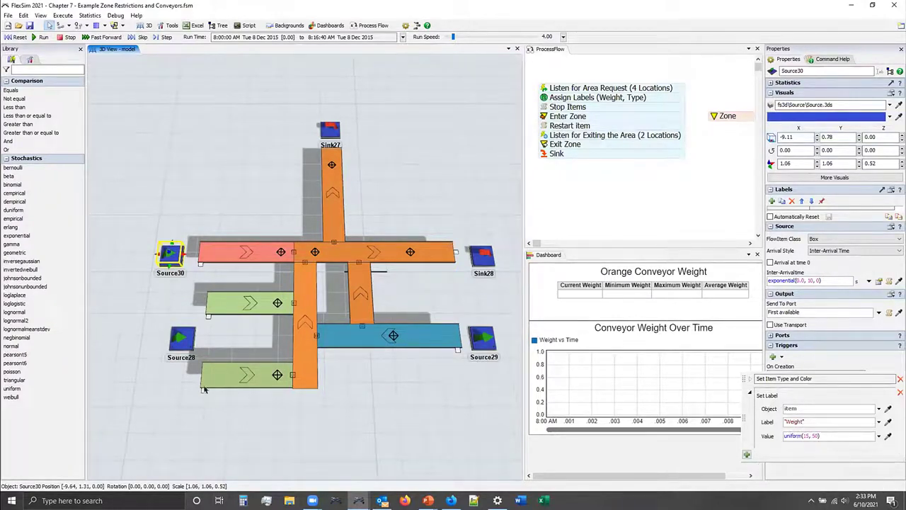
Check the On Creation triggers of Source28 and Source29 for their item type and Weight label settings.
click(178, 339)
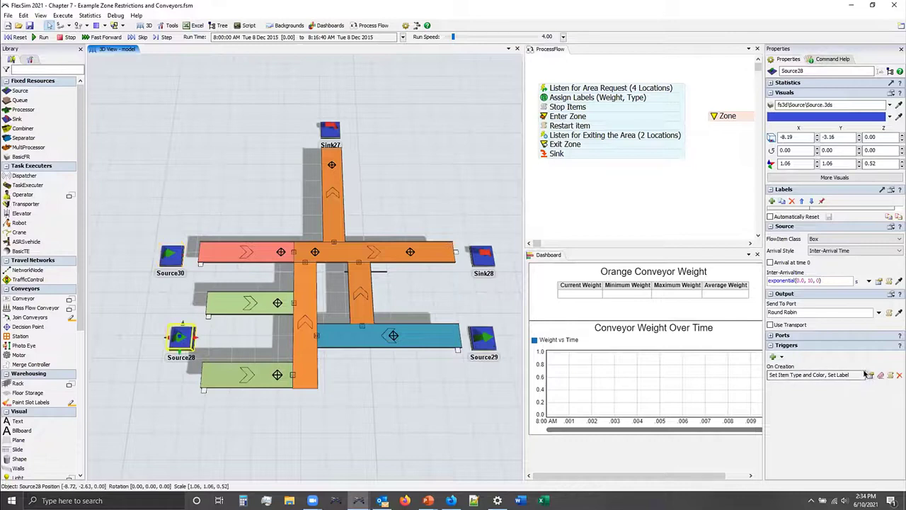
click(775, 375)
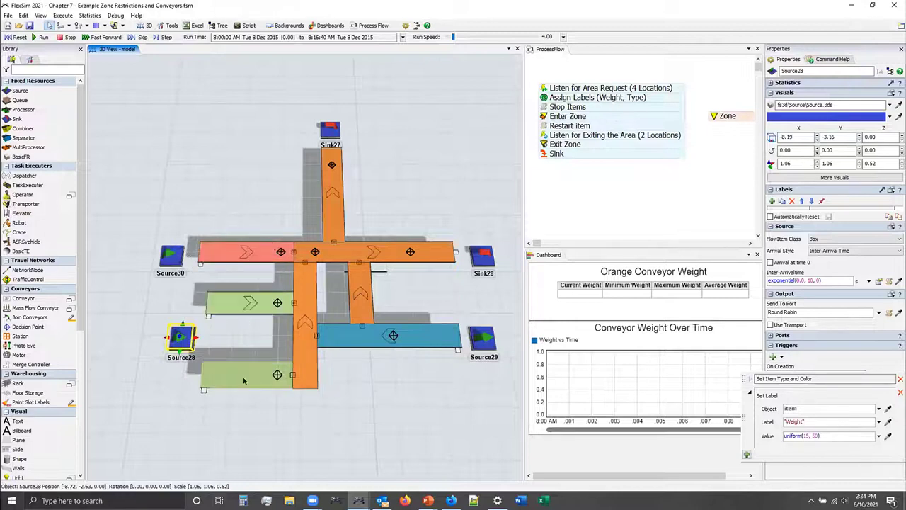
click(483, 338)
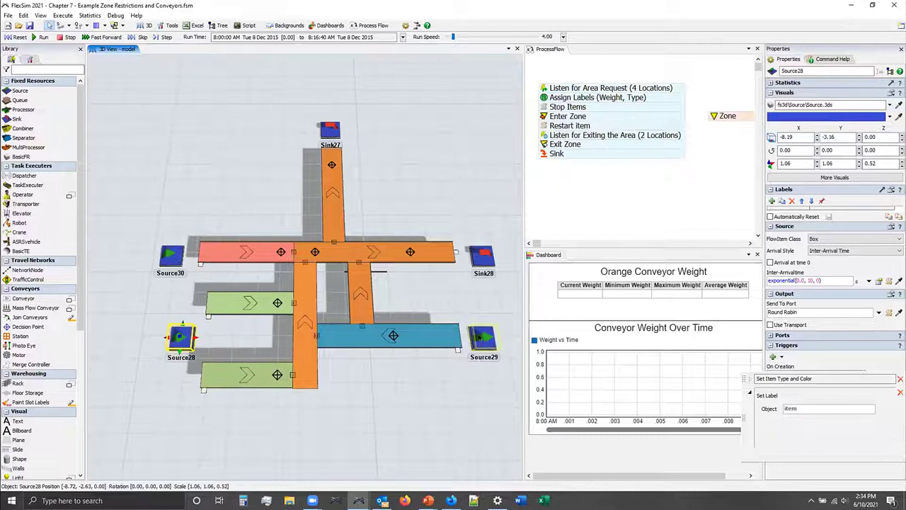
click(817, 375)
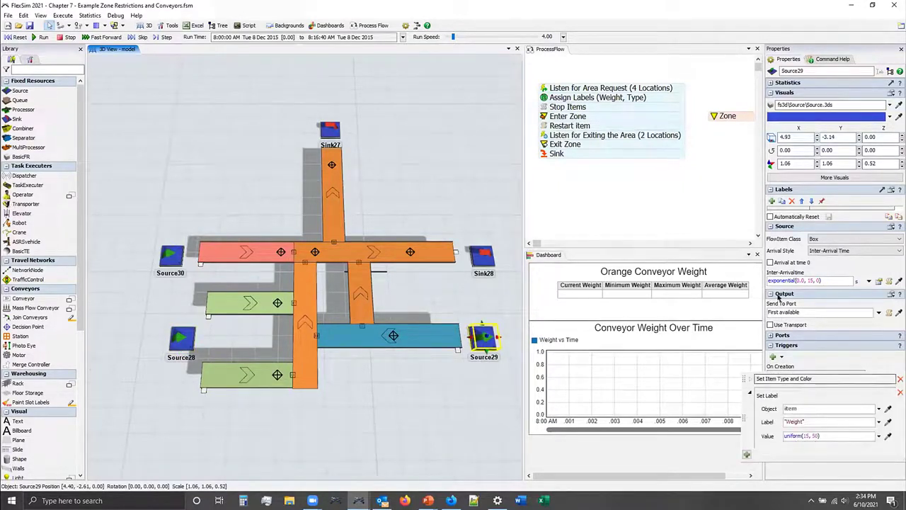
Examine the Listen for Area Request activity's EntryPoints group, OnArrival event and arriving item label in the process flow.
click(704, 204)
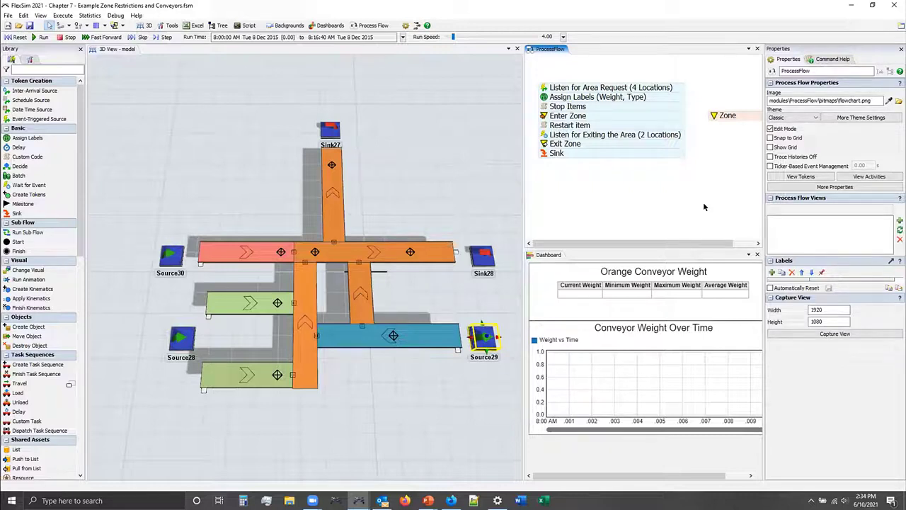
mouse_move(703, 204)
mouse_down()
mouse_move(687, 197)
mouse_move(695, 202)
mouse_up()
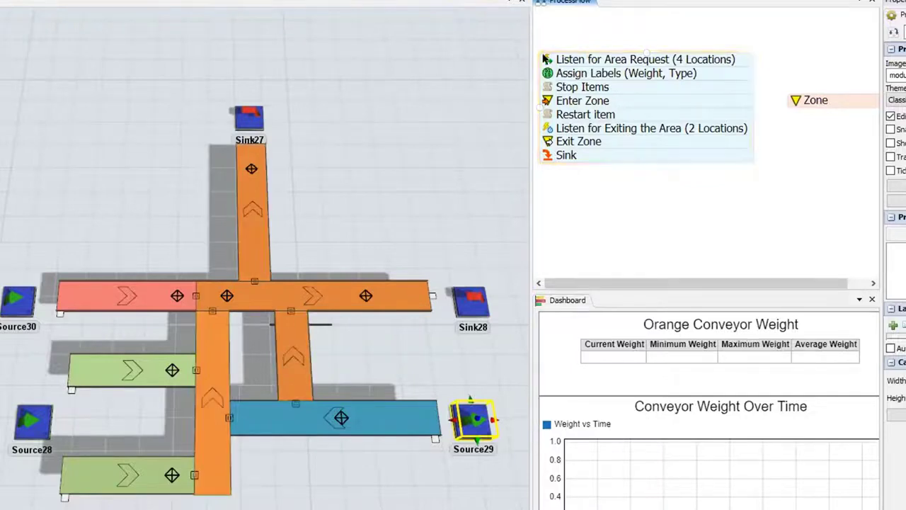
double_click(544, 59)
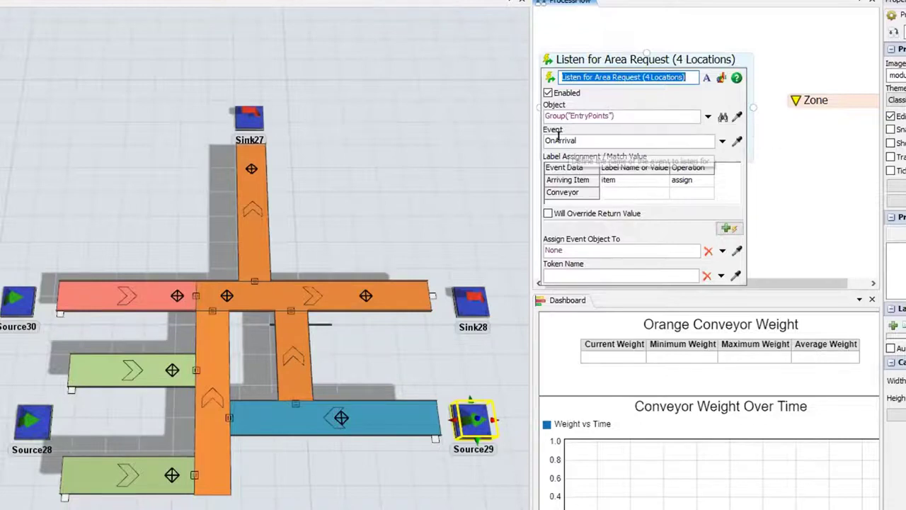
click(616, 180)
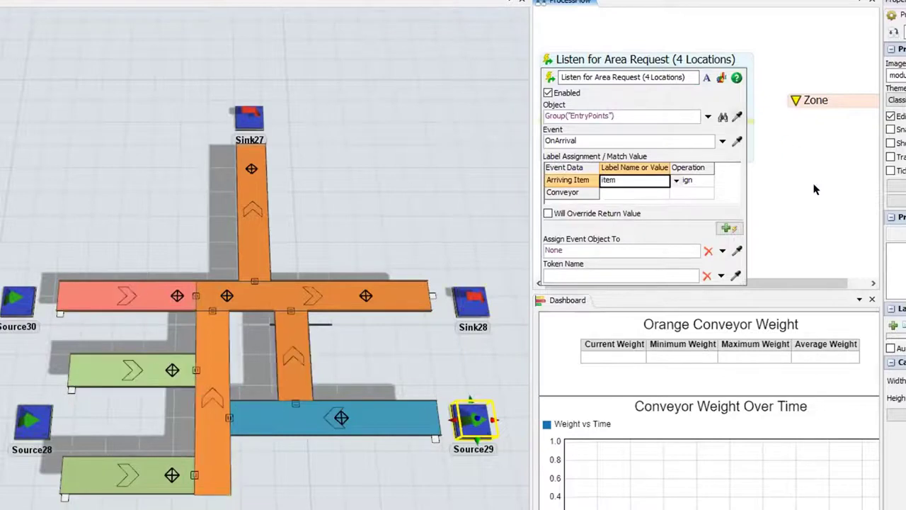
click(795, 190)
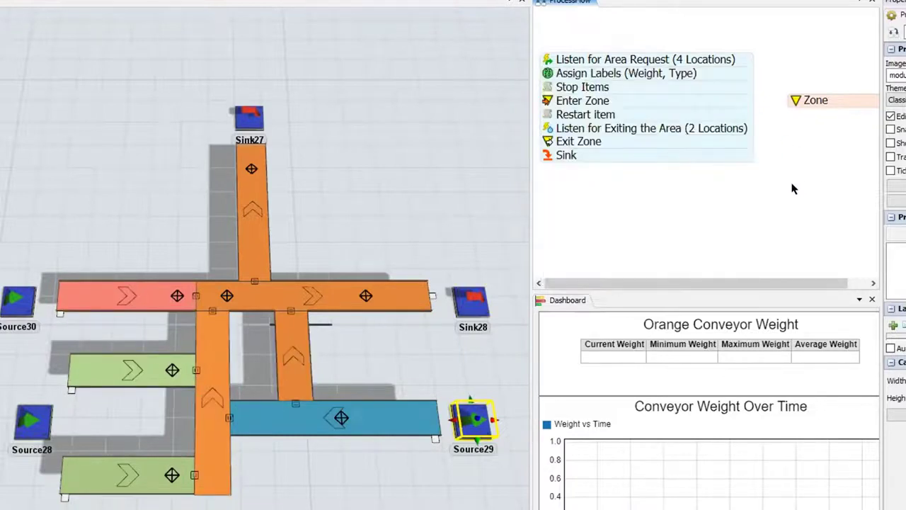
click(544, 57)
click(546, 62)
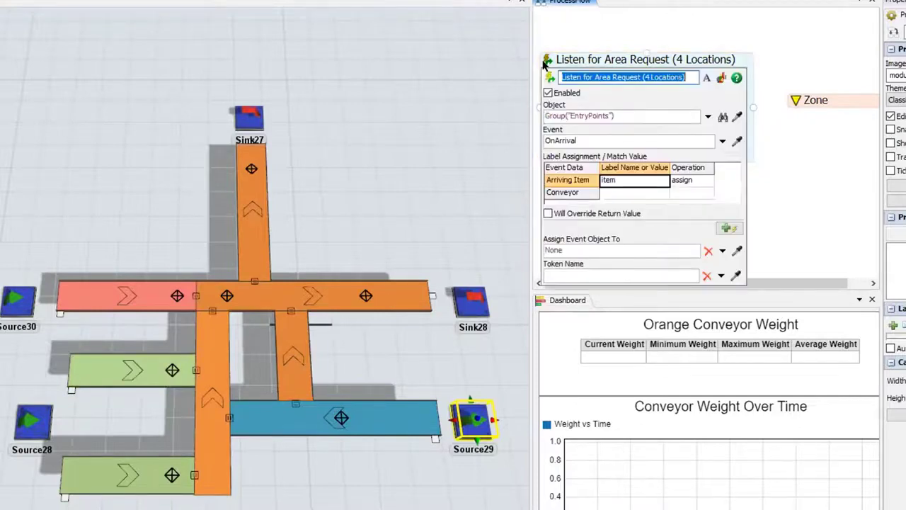
click(608, 183)
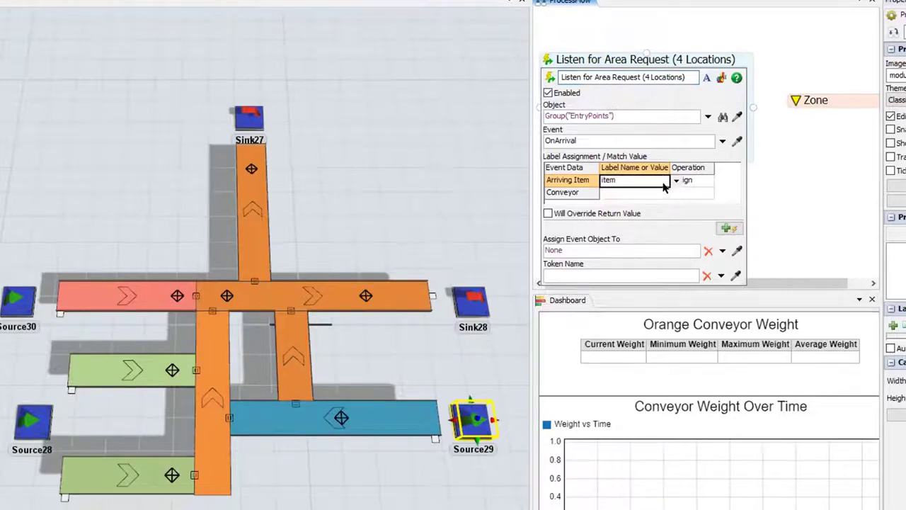
click(663, 37)
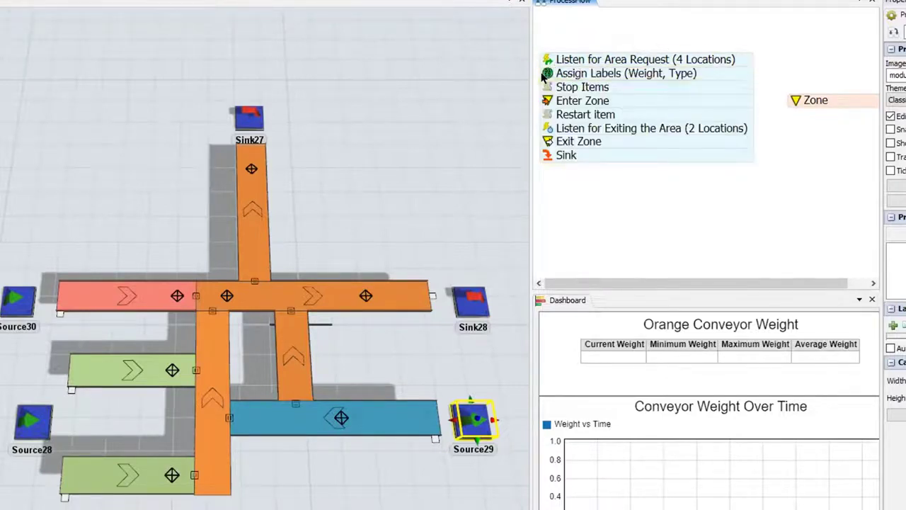
Examine the Assign Labels activity, reading each part of the Weight label's token.item.Weight expression.
click(547, 73)
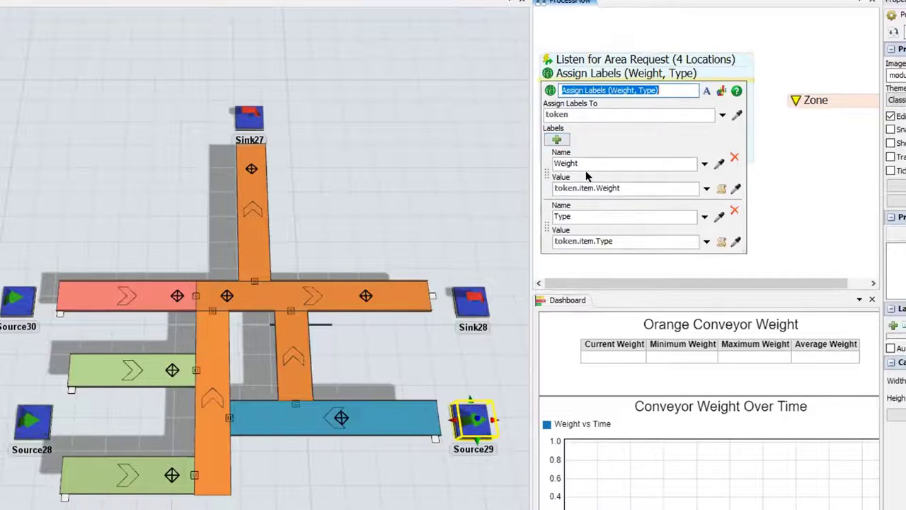
click(579, 159)
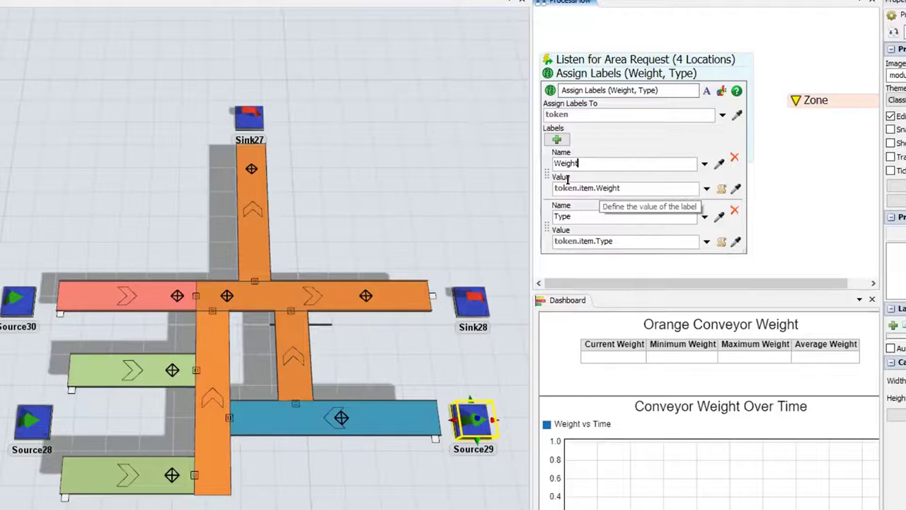
double_click(587, 187)
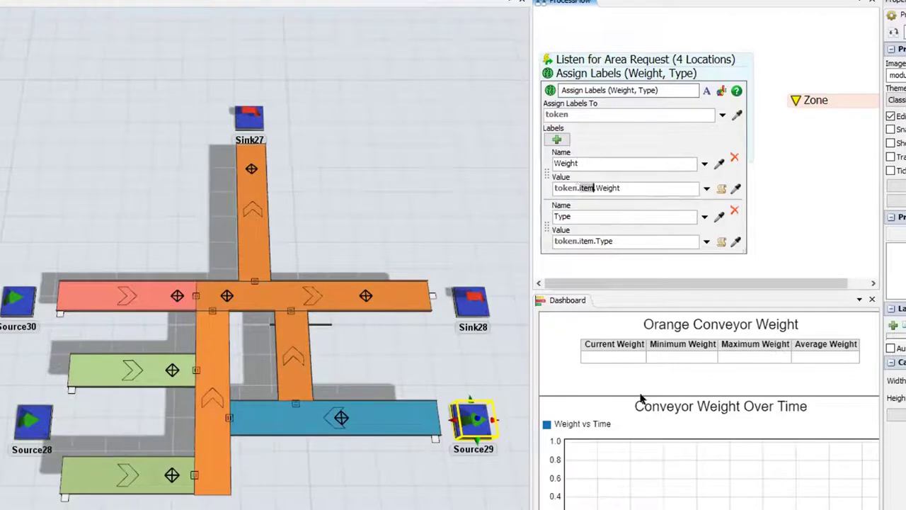
double_click(565, 187)
click(632, 182)
click(631, 182)
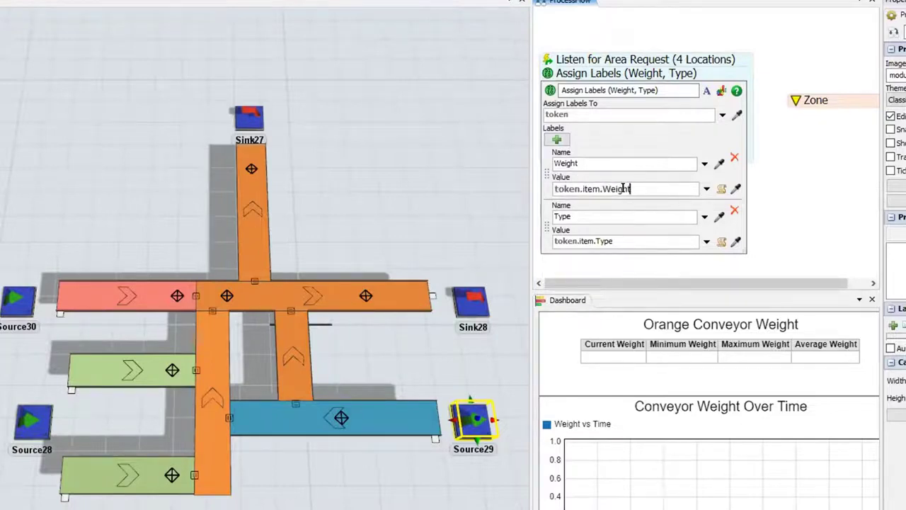
double_click(570, 189)
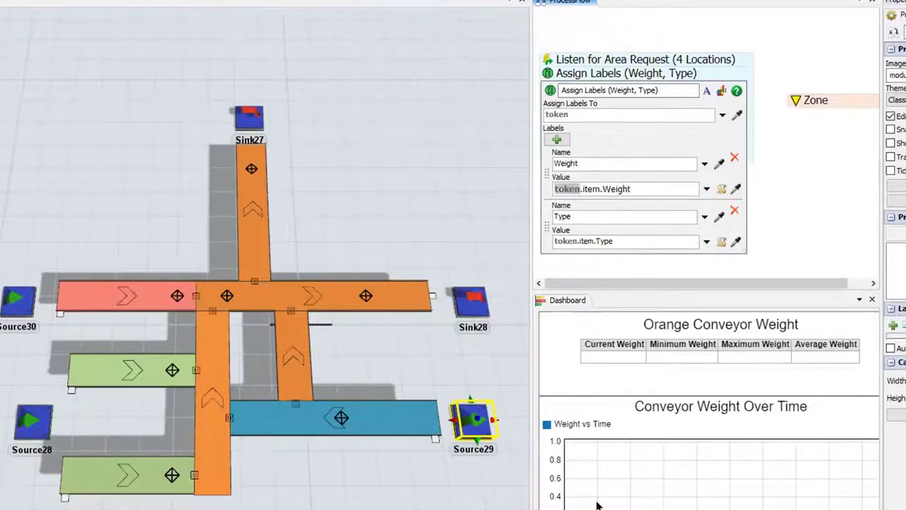
click(592, 188)
double_click(592, 189)
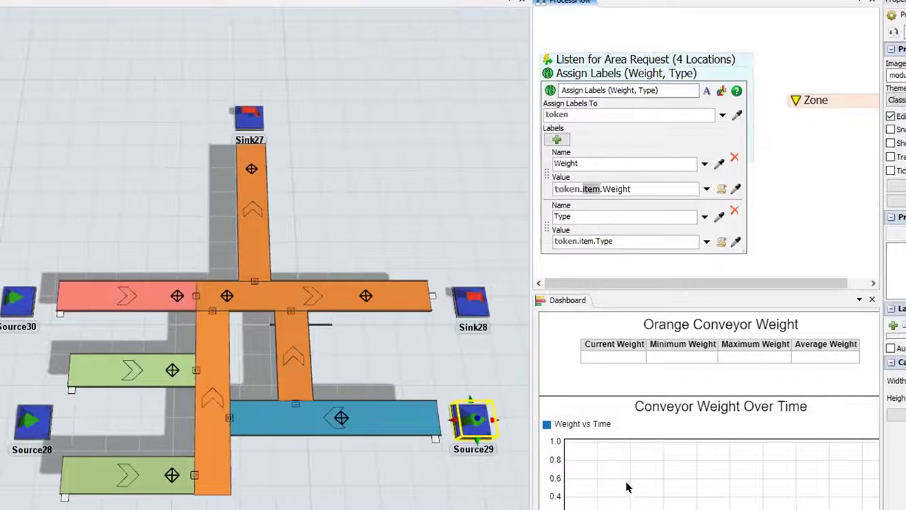
click(622, 188)
double_click(616, 187)
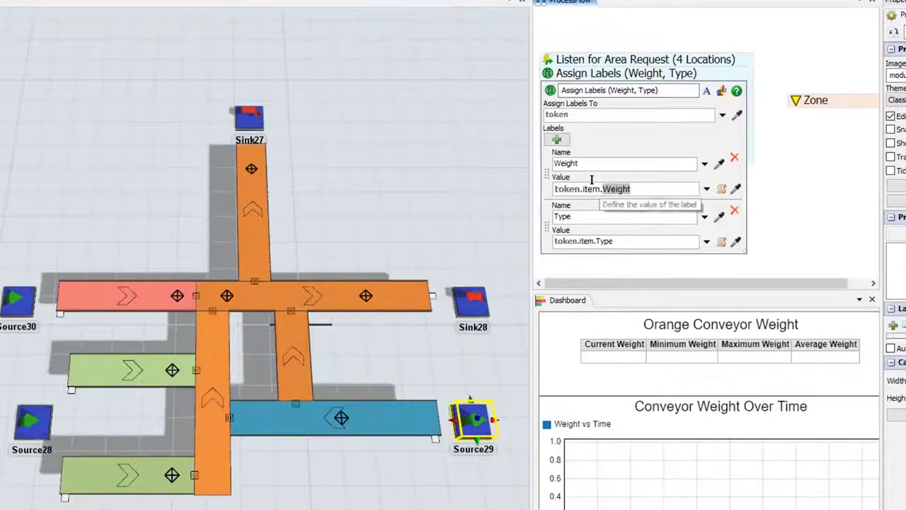
Review the Assign Labels activity's token target and its Weight and Type label definitions, and close its settings.
drag(632, 186, 632, 166)
click(577, 111)
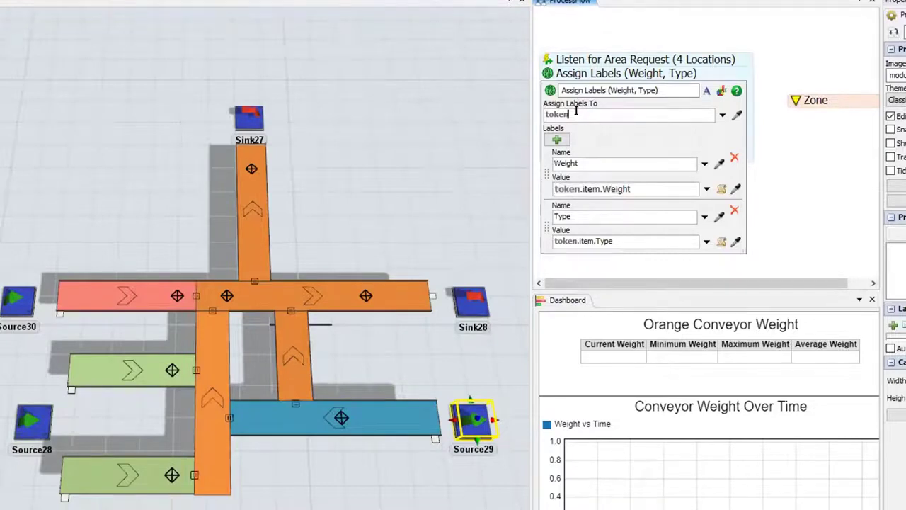
click(578, 160)
click(763, 178)
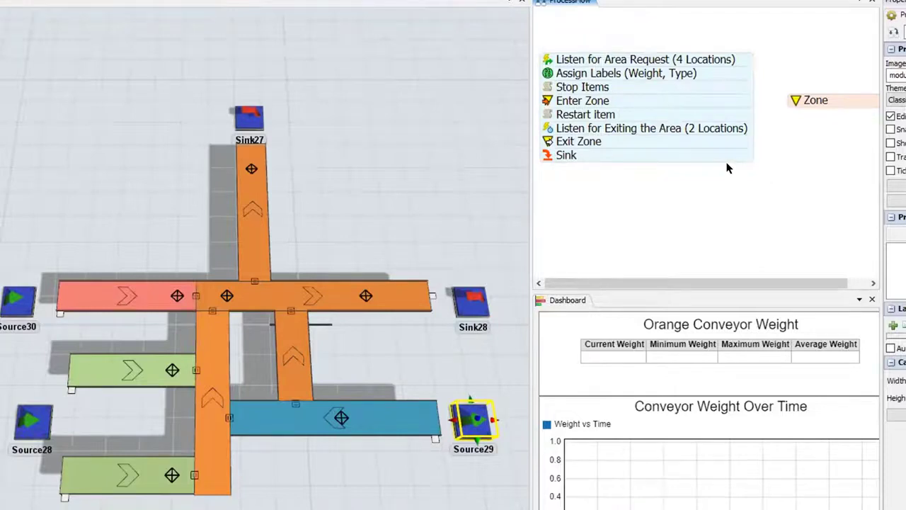
double_click(547, 74)
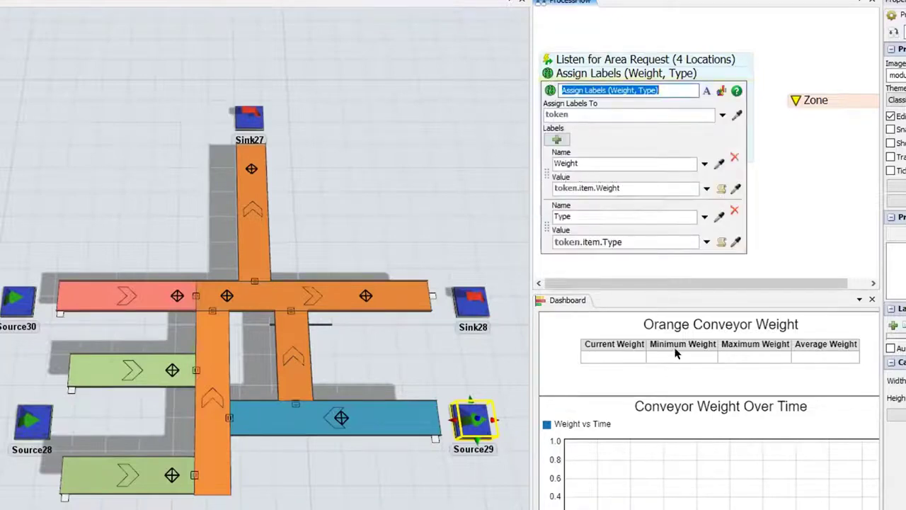
click(771, 210)
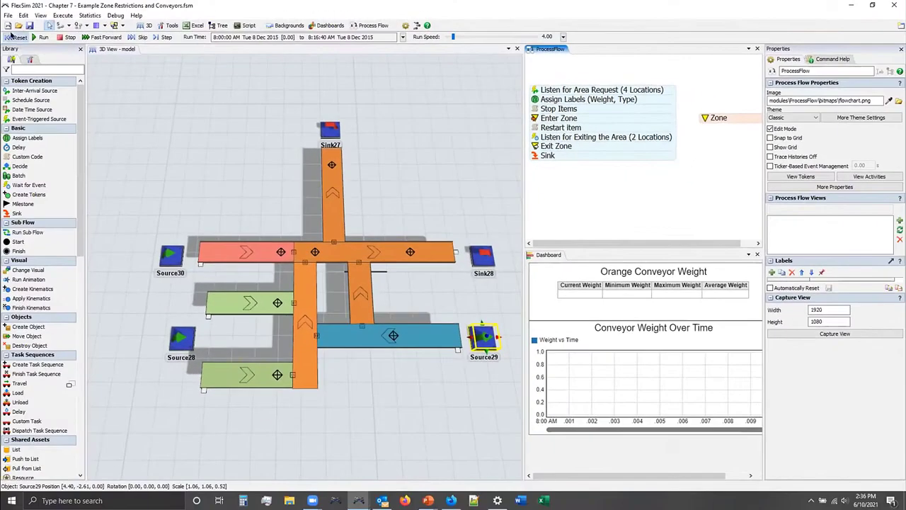
Reset the model and split the process flow between Assign Labels and Stop Items, running it briefly until two tokens collect there.
click(13, 36)
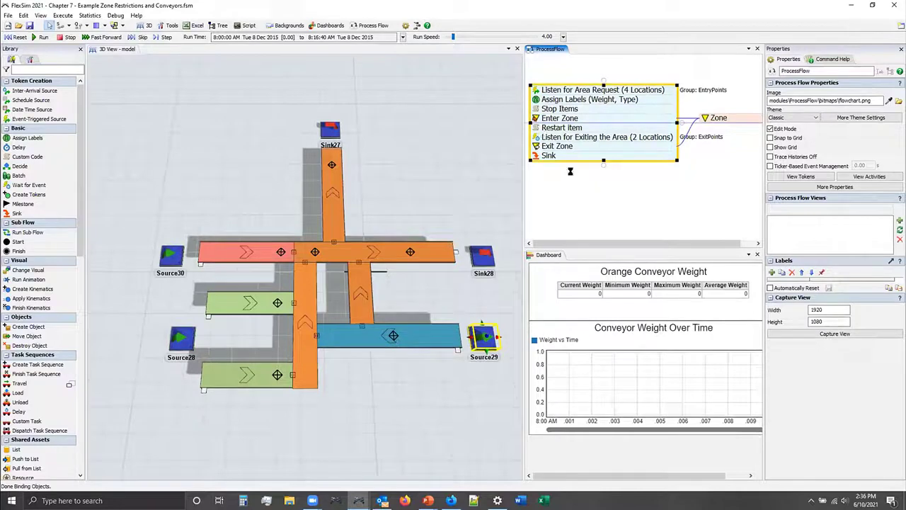
drag(576, 186, 593, 191)
click(538, 110)
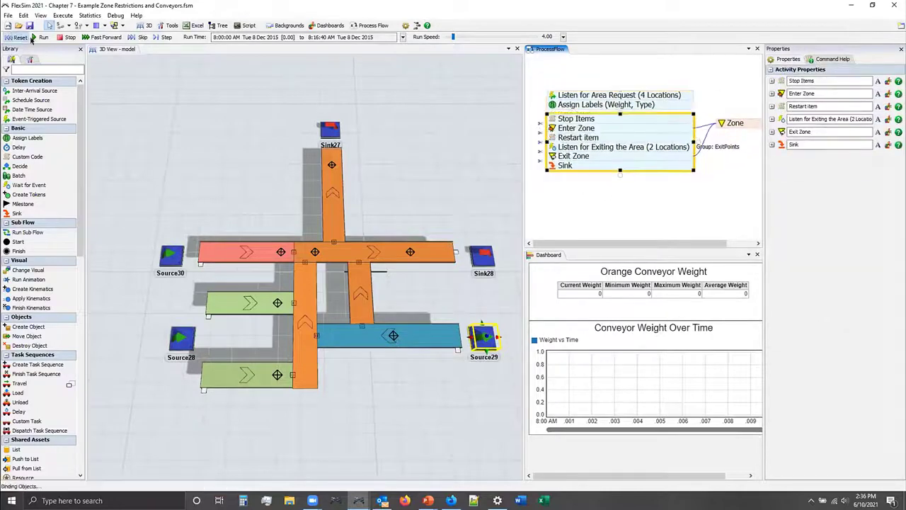
click(41, 37)
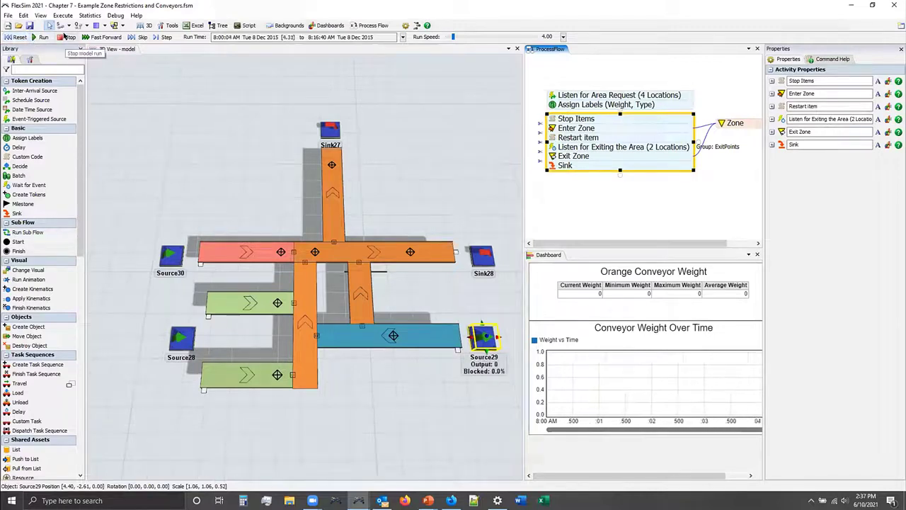
click(68, 37)
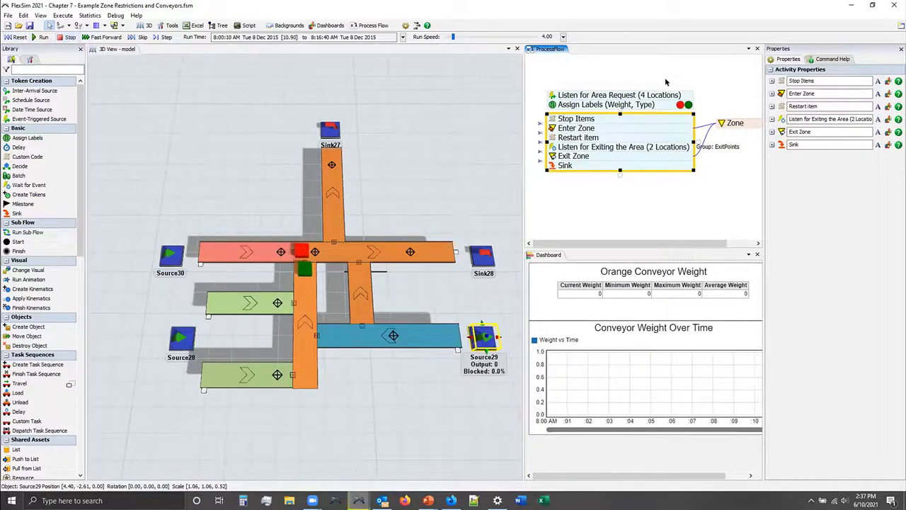
Inspect the item, Weight and Type labels of the green and red tokens, comparing the red token's with the red box's labels.
click(687, 104)
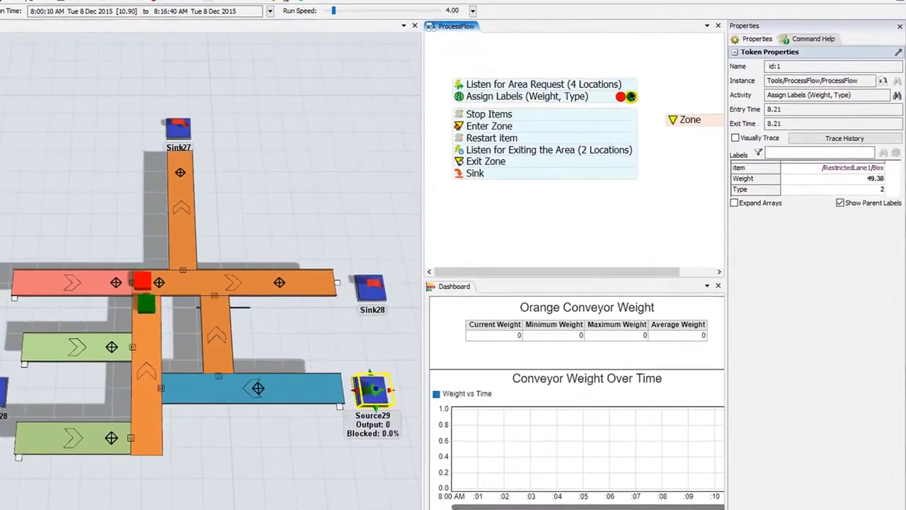
click(860, 169)
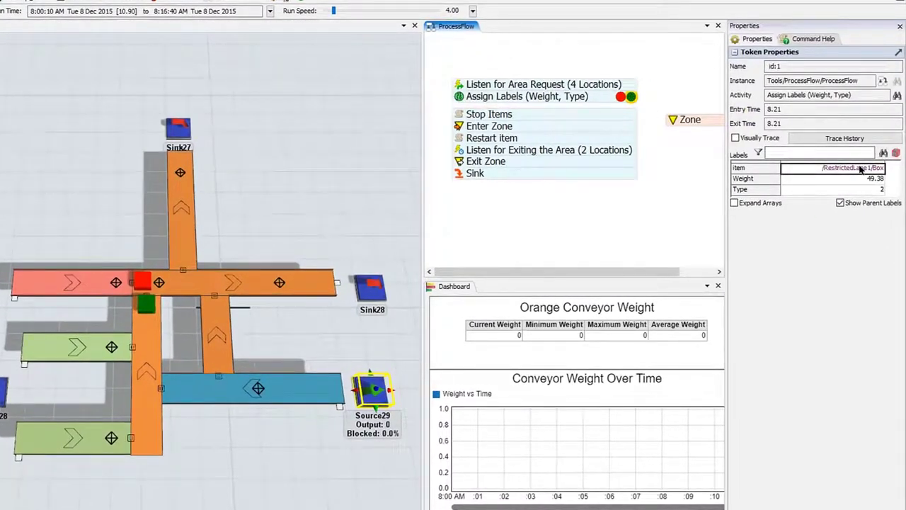
click(872, 181)
click(807, 189)
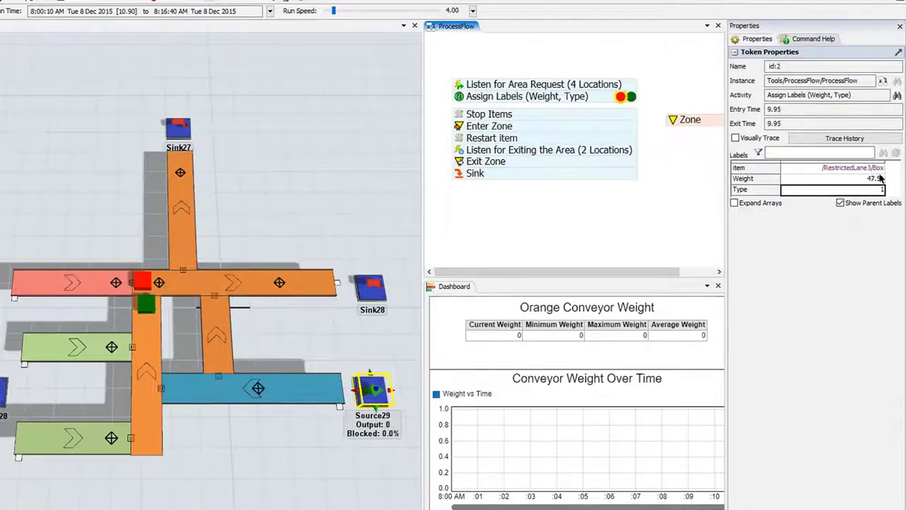
click(878, 169)
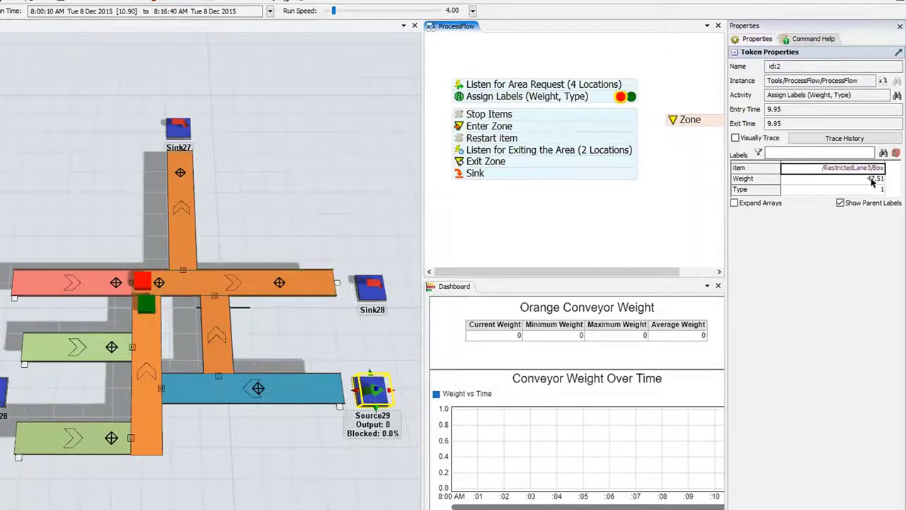
click(143, 278)
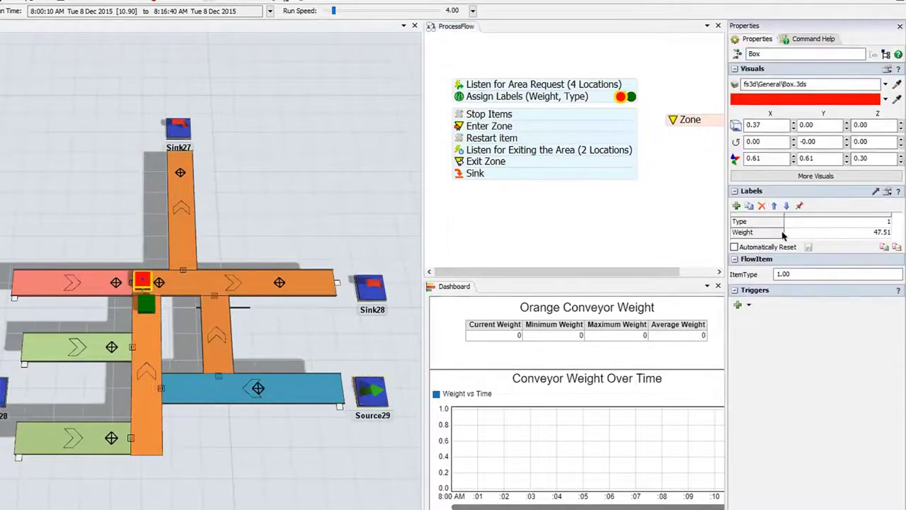
Inspect the Type and Weight labels of the red box and the green box on the conveyors.
click(787, 222)
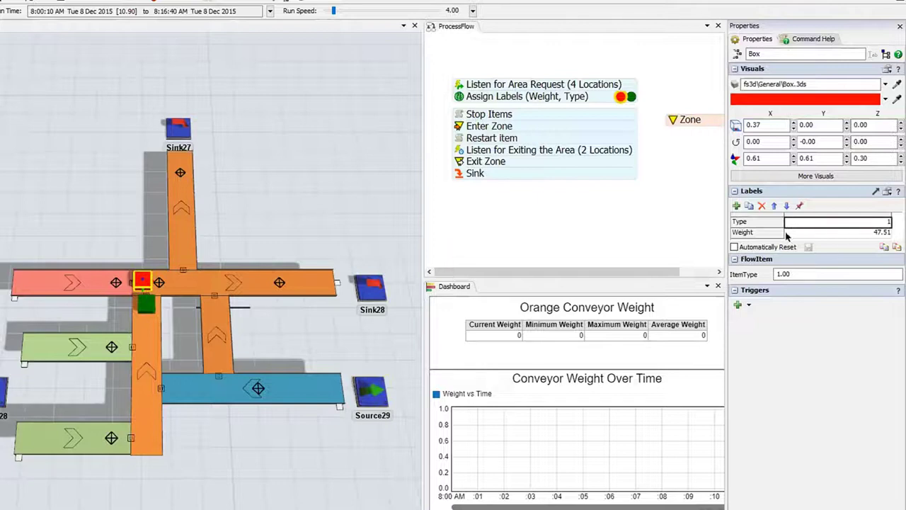
click(815, 234)
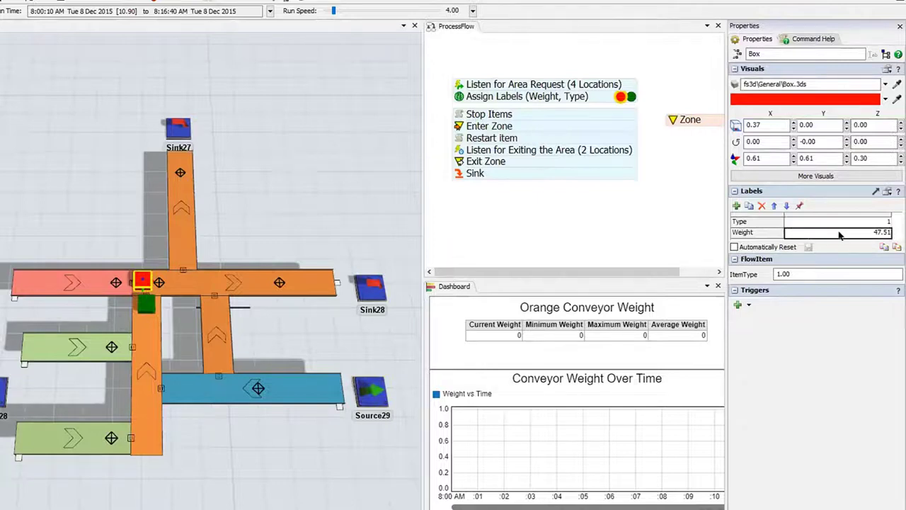
click(146, 303)
click(834, 223)
click(833, 233)
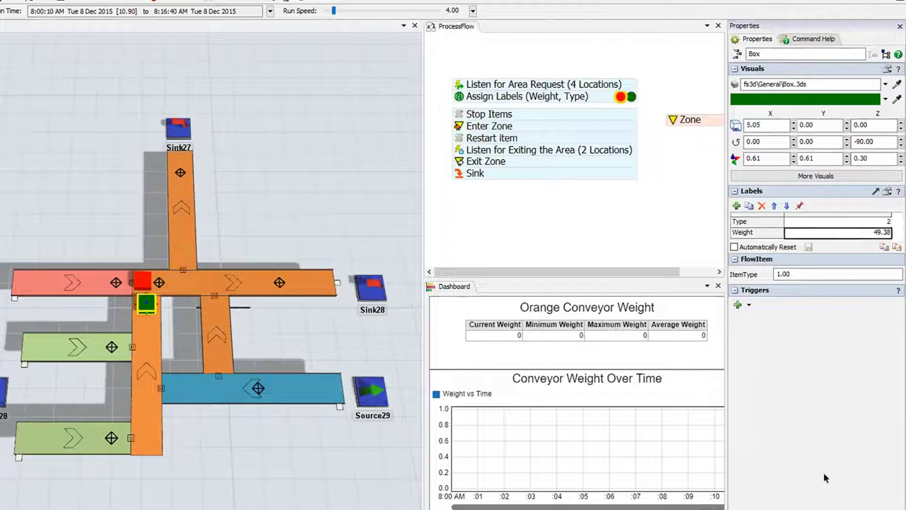
Review how the Assign Labels activity copies the item's Weight and Type labels to the token, and close its settings.
double_click(467, 100)
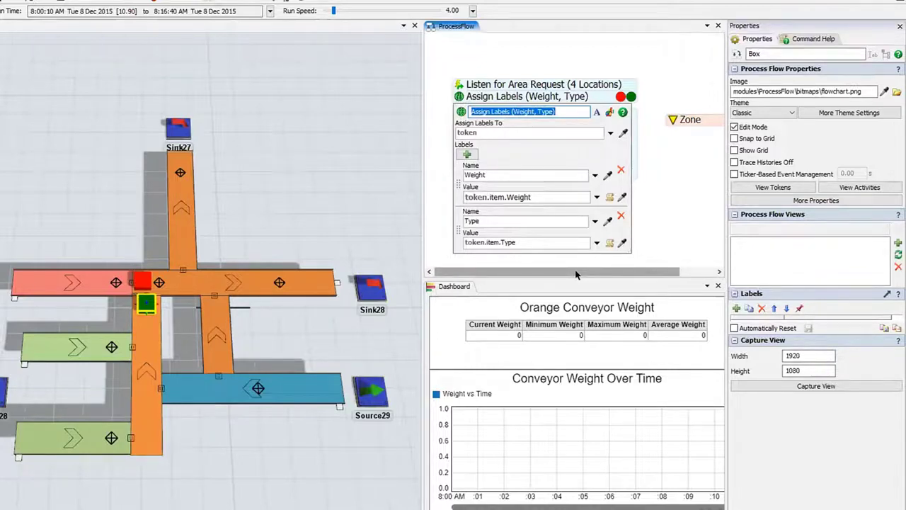
click(679, 198)
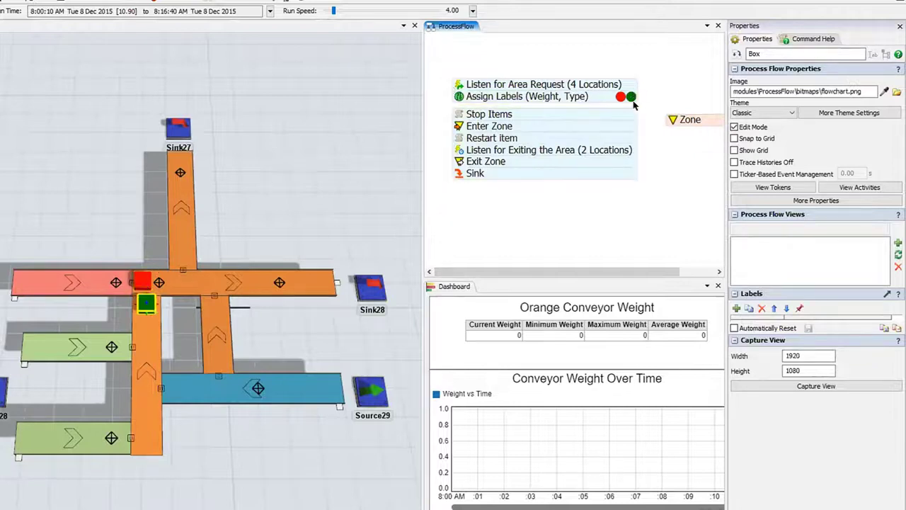
drag(597, 235, 585, 235)
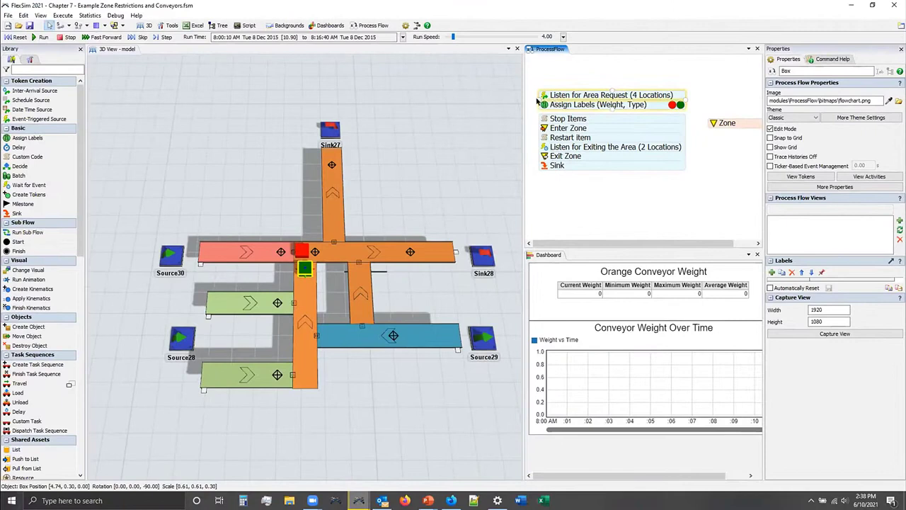
Reset the model and rejoin the Listen for Area Request and Assign Labels block to the activities from Stop Items onward.
click(19, 37)
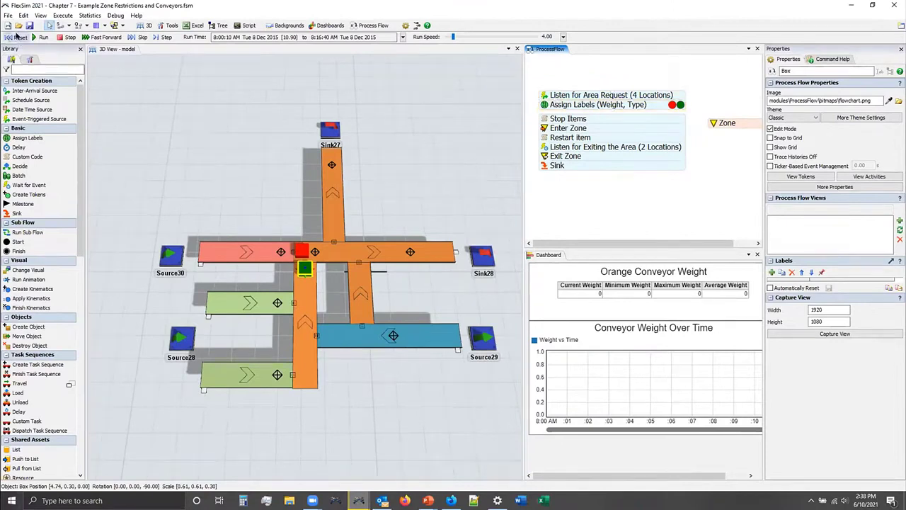
click(592, 104)
drag(592, 104, 592, 109)
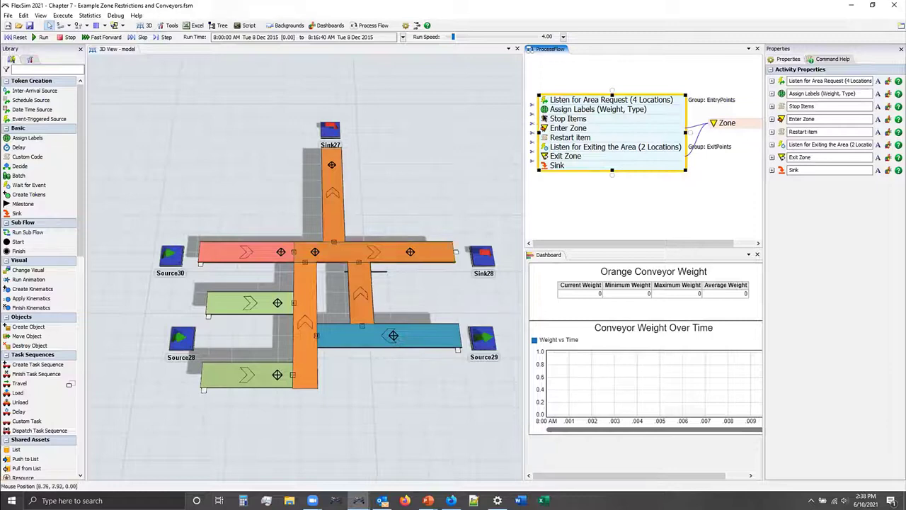
Examine the Stop Items custom code for token.item and find the conveyor control option for stopping or resuming an item.
double_click(541, 121)
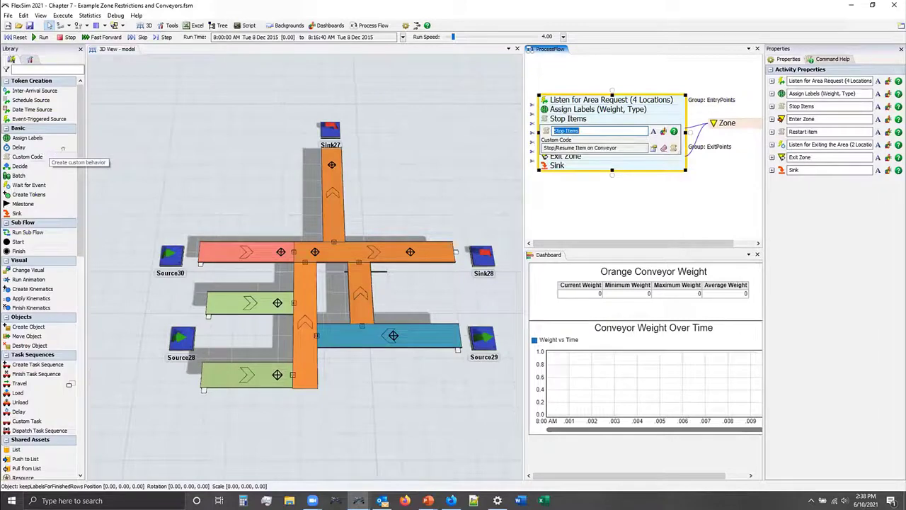
click(653, 147)
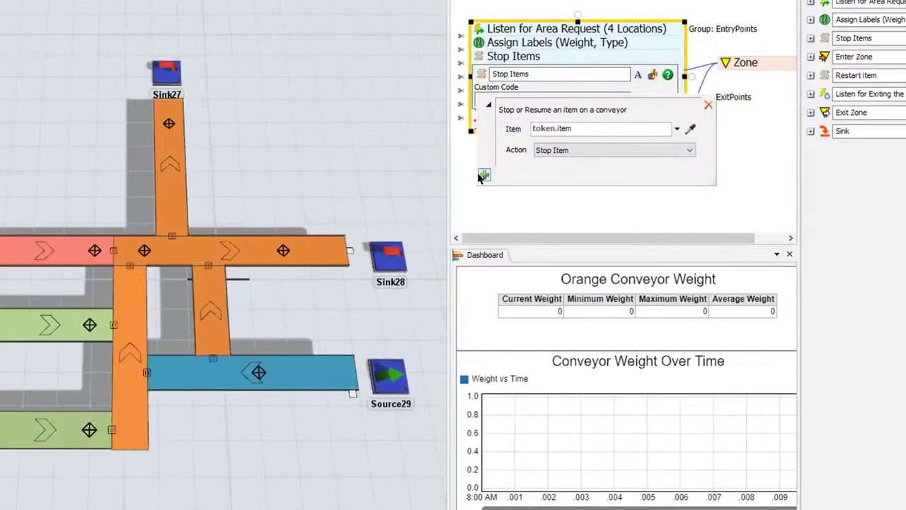
click(484, 175)
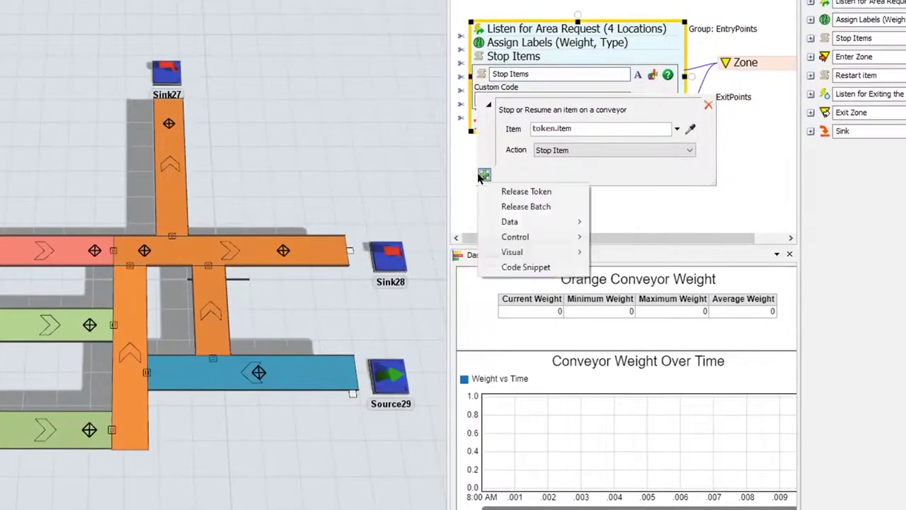
mouse_move(538, 236)
mouse_move(659, 297)
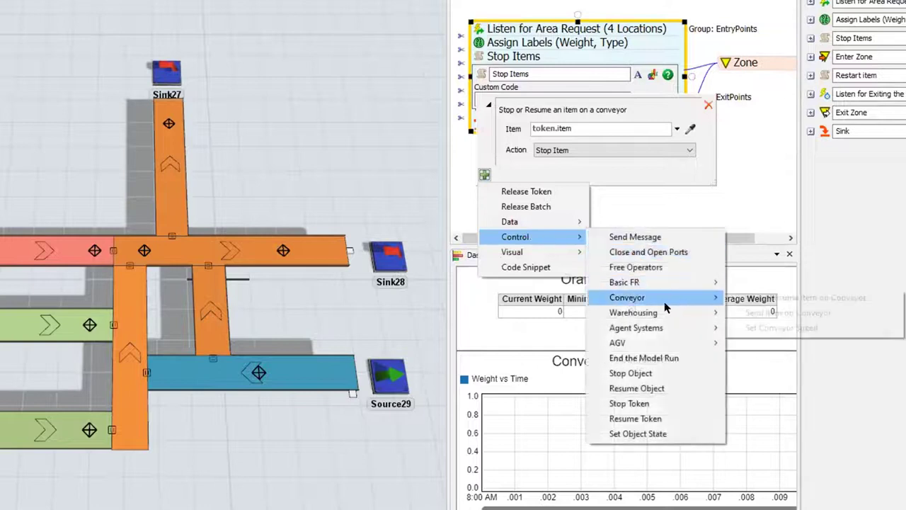
click(860, 298)
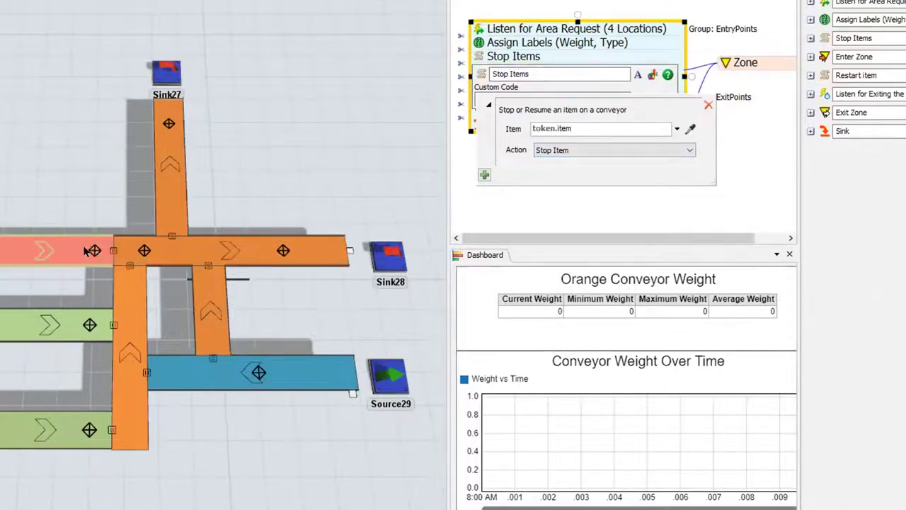
Close the Stop Items settings and briefly revisit the Listen for Area Request and Assign Labels activities.
click(501, 32)
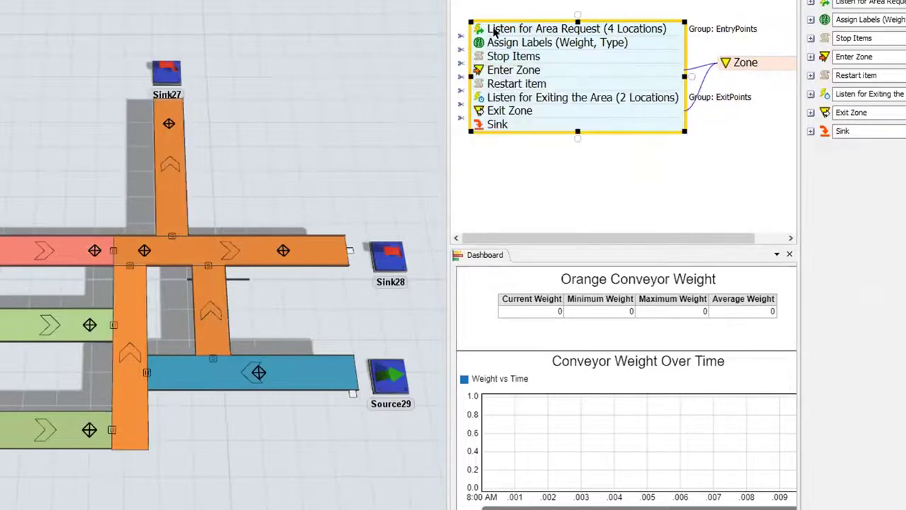
double_click(495, 29)
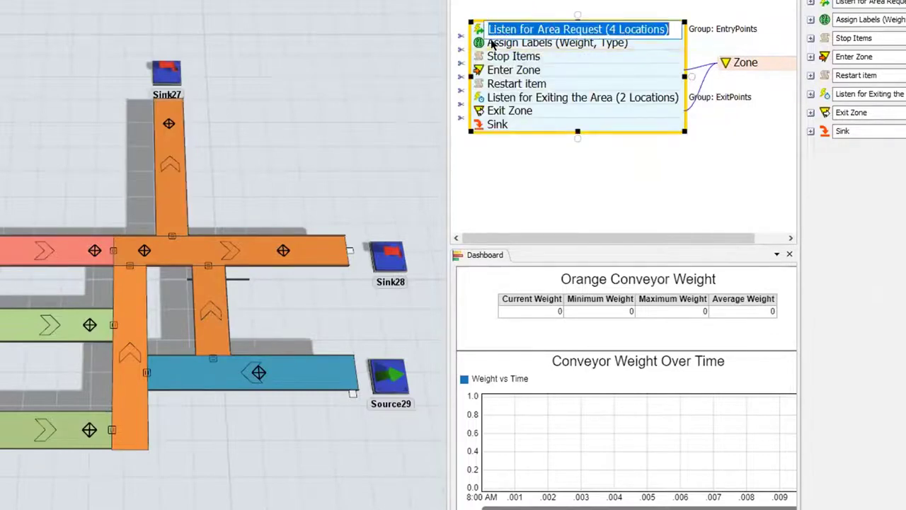
click(494, 44)
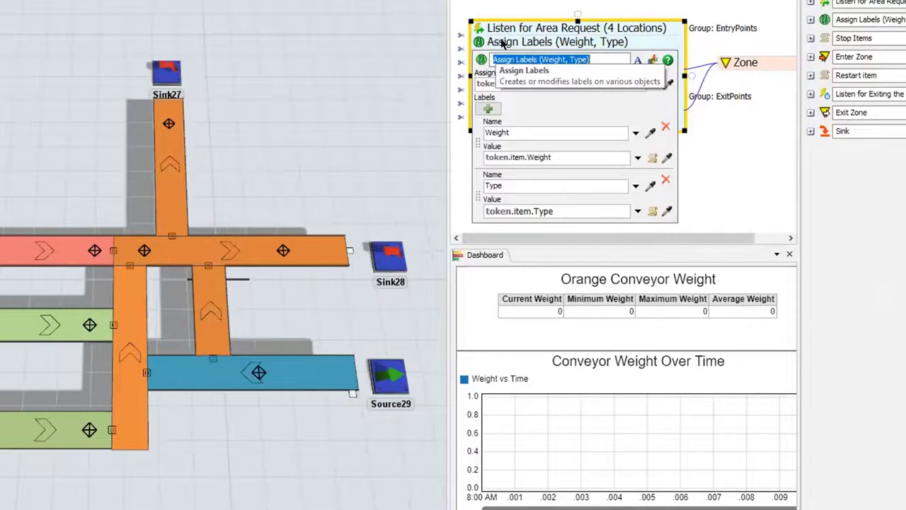
click(526, 14)
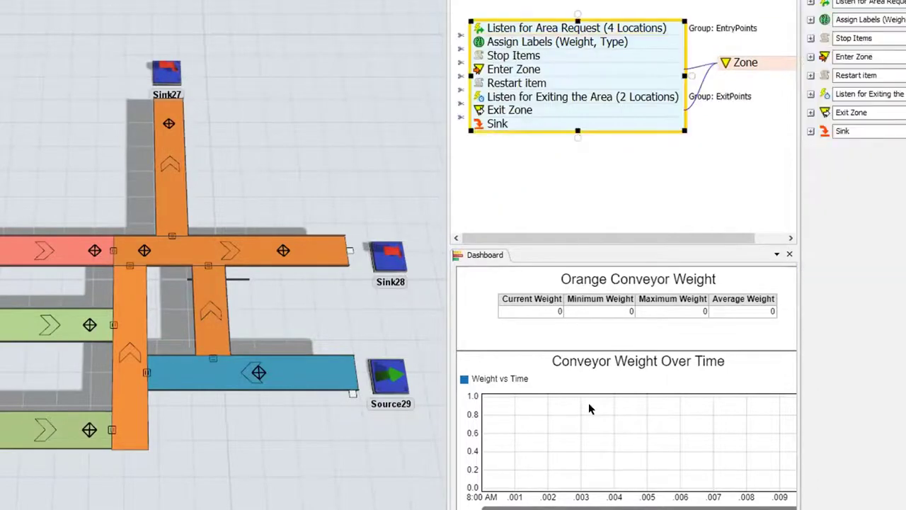
Split the process flow between Stop Items and Enter Zone, and run the model from a reset to watch the items stop.
drag(475, 71, 499, 101)
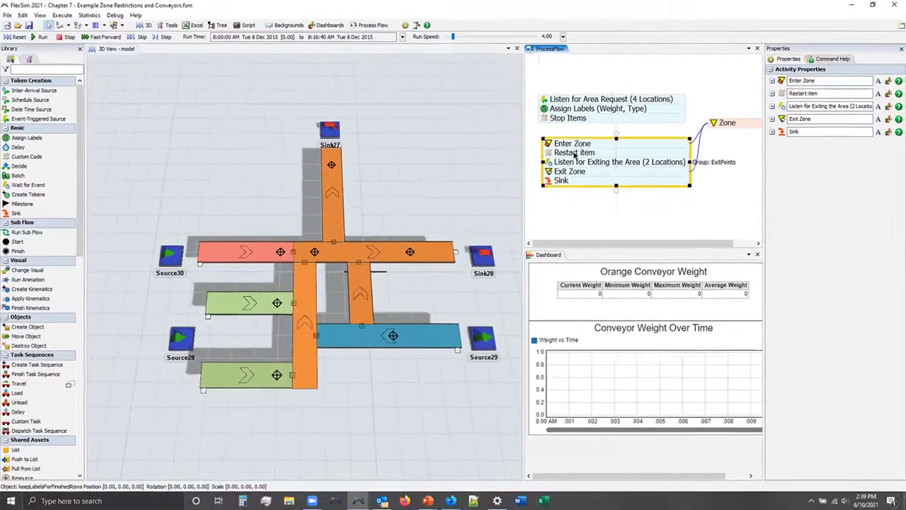
drag(575, 154, 540, 154)
click(22, 37)
click(41, 36)
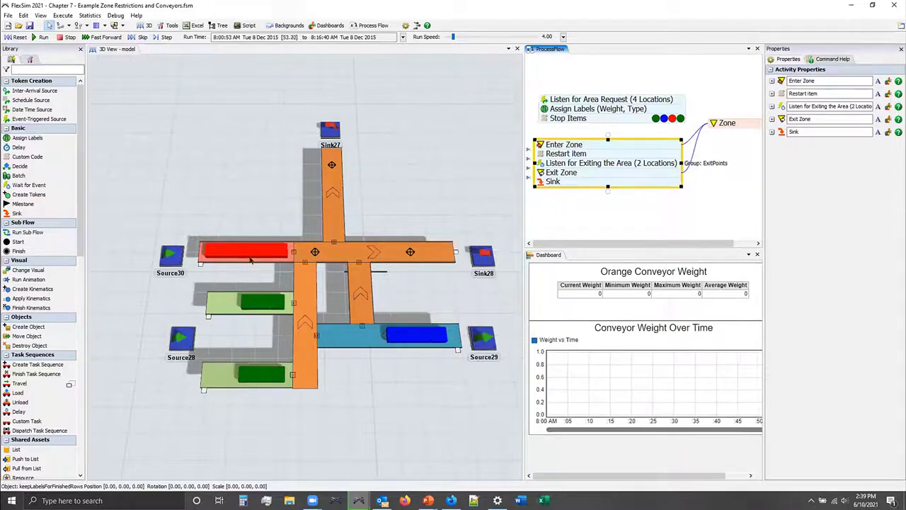
Reset the model and reattach the Enter Zone block directly below Stop Items.
click(6, 38)
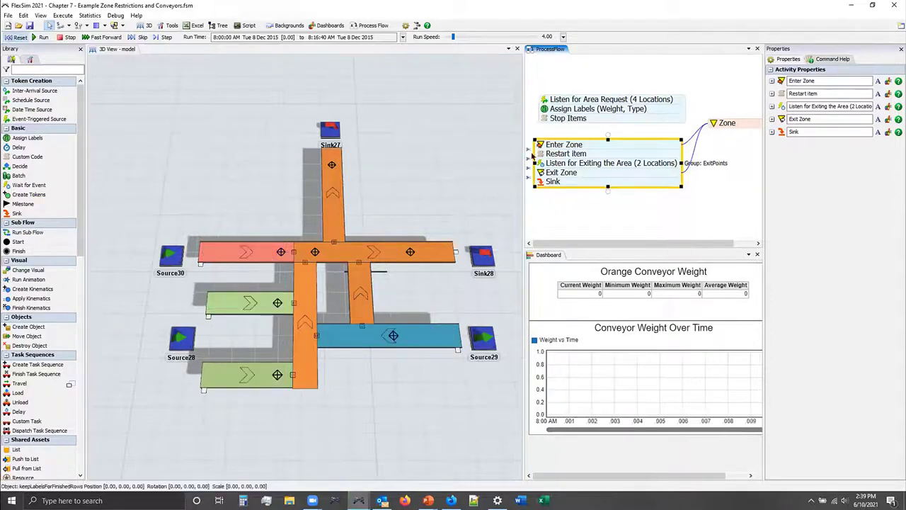
drag(586, 158, 585, 141)
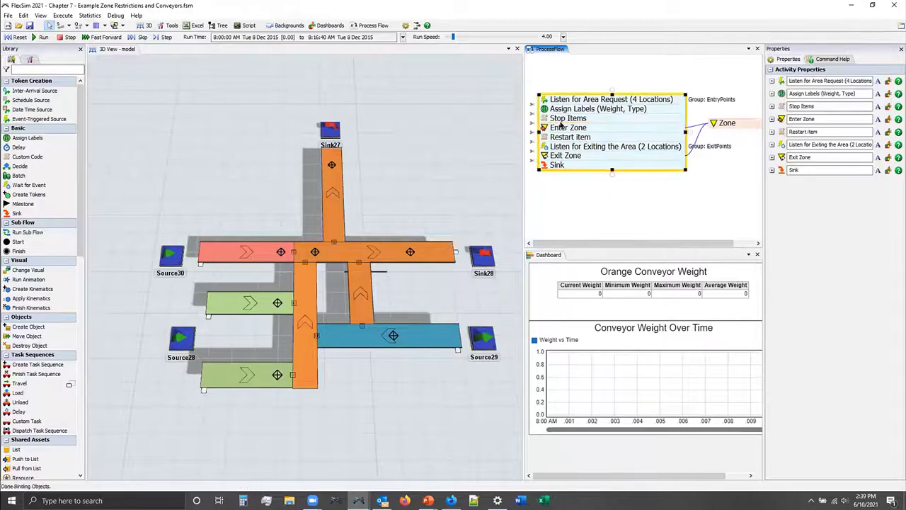
Review the zone's All Tokens subset, its Total Weight calculation and the Total Weight constraint, and close the zone properties.
click(727, 123)
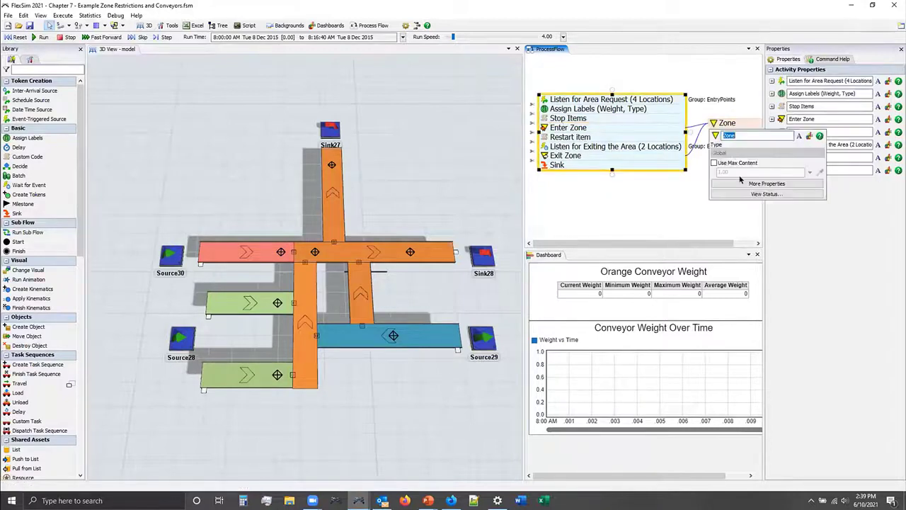
click(767, 183)
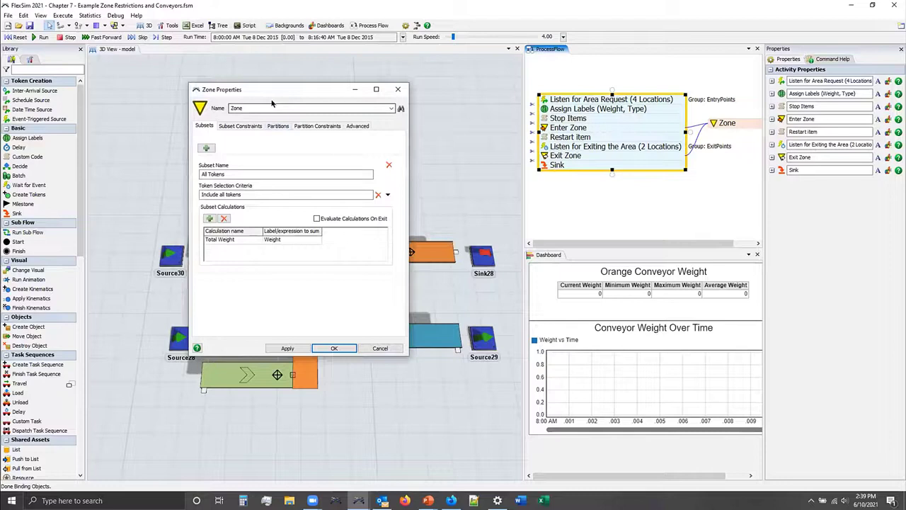
drag(272, 89, 411, 113)
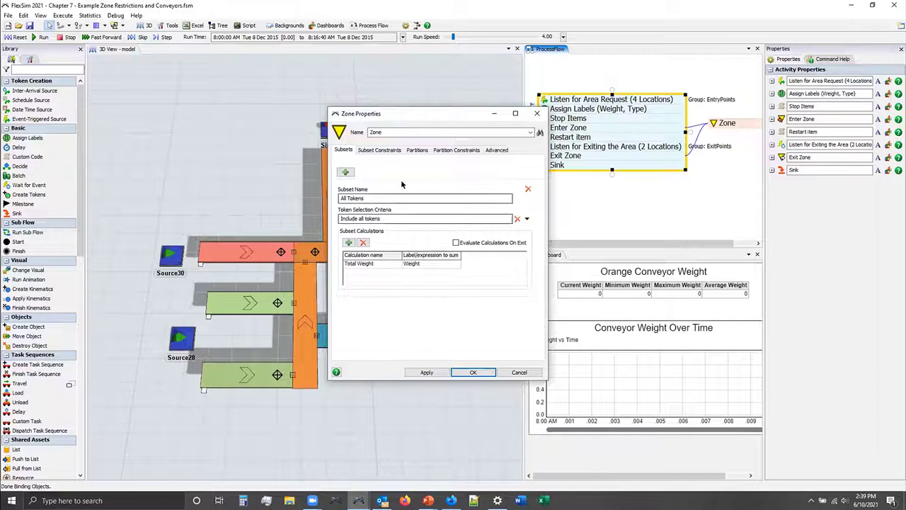
click(380, 150)
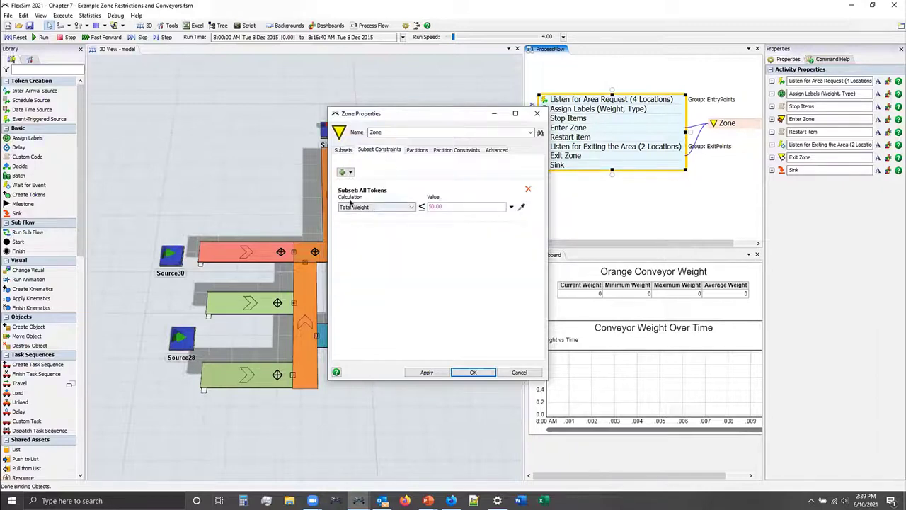
click(443, 206)
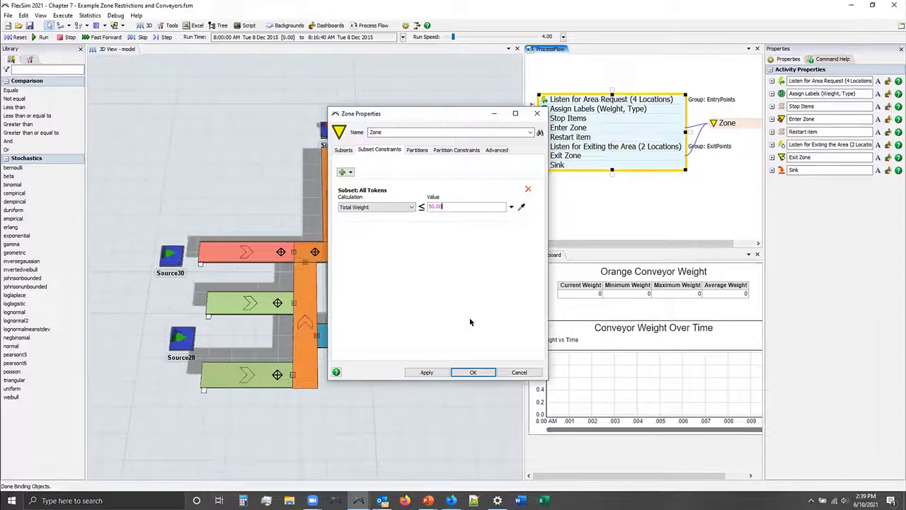
click(542, 108)
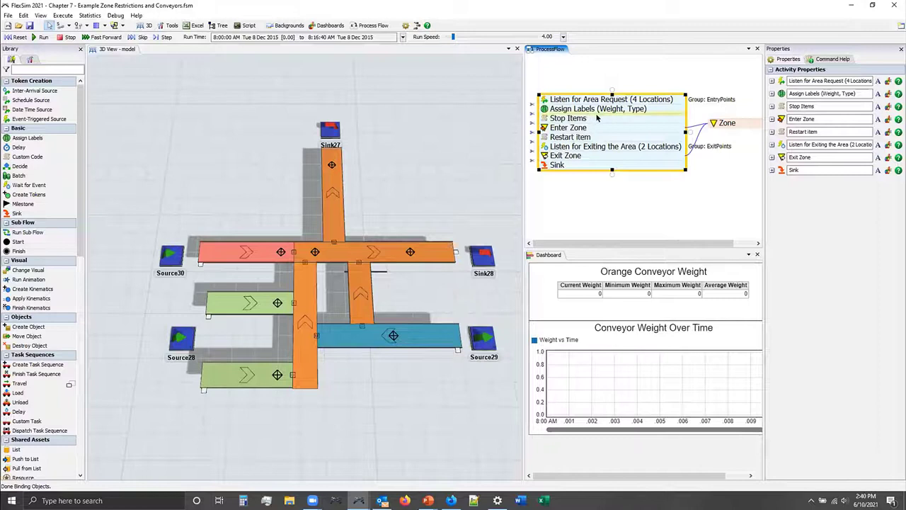
Check the item and action options in the Restart item activity's custom code, leaving the action on Resume Item.
click(559, 137)
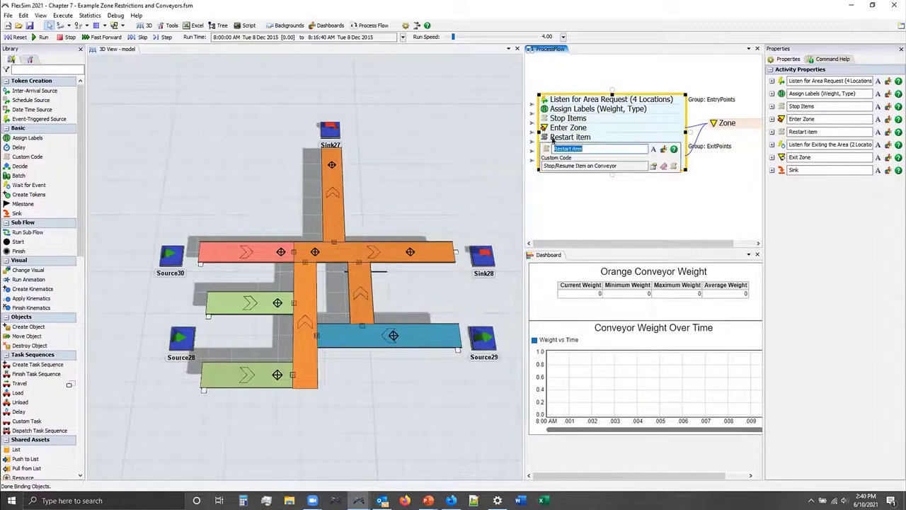
click(653, 165)
click(622, 200)
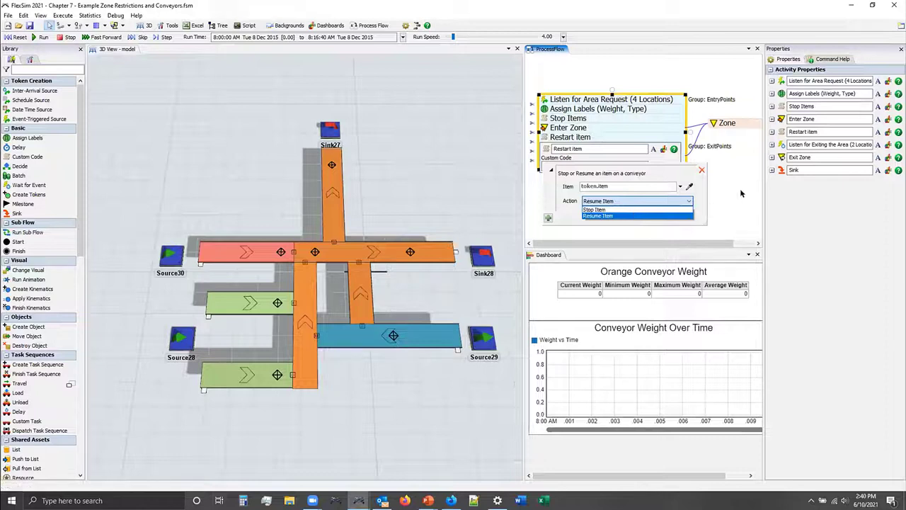
click(734, 177)
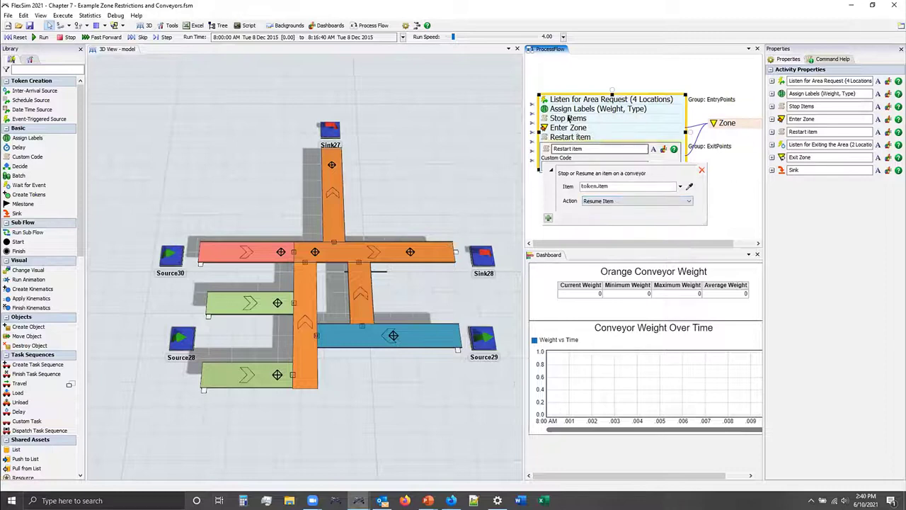
click(721, 202)
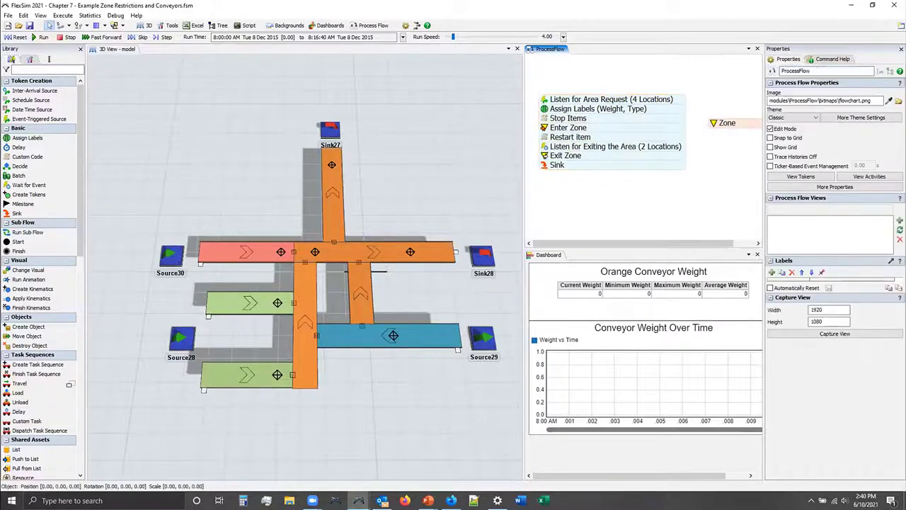
Reset and run the model with the complete process flow, lowering the run speed to 2.00.
click(19, 37)
click(163, 36)
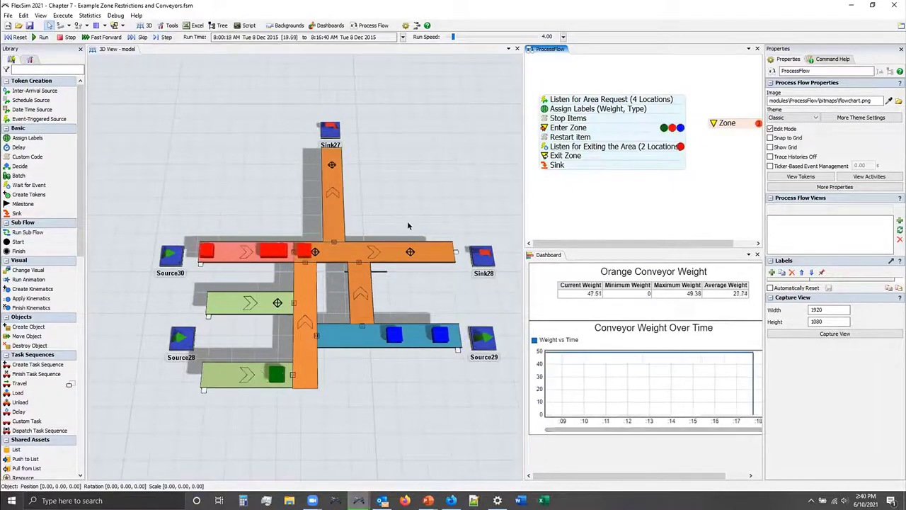
key(ctrl+Down)
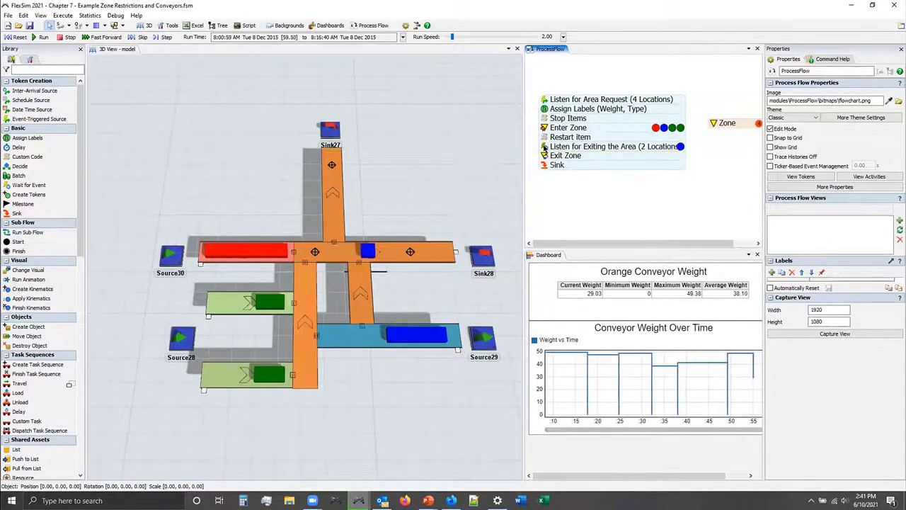
Review the exit-point group, OnArrival event and item matching in Listen for Exiting the Area, and close its settings.
click(601, 147)
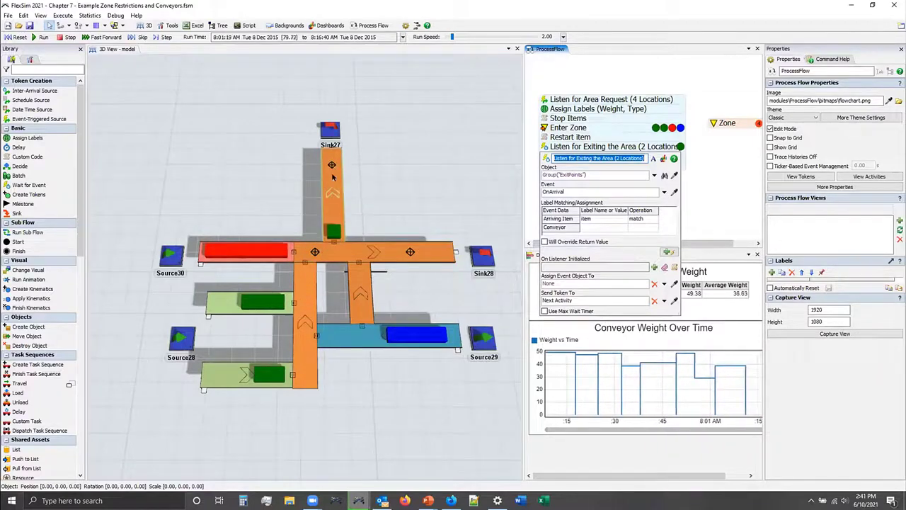
click(703, 201)
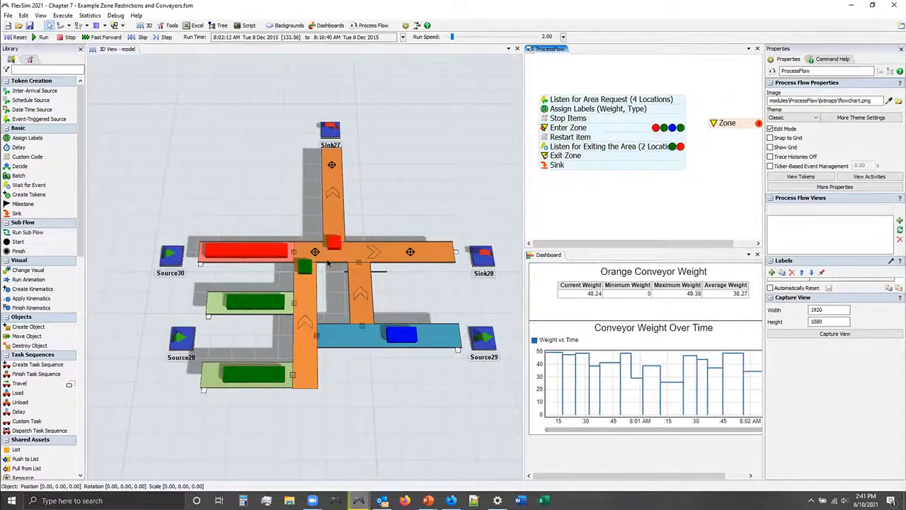
Inspect the waiting exit token's labels, continue the run, and compare the green box's Weight label with the dashboard's current weight.
click(680, 147)
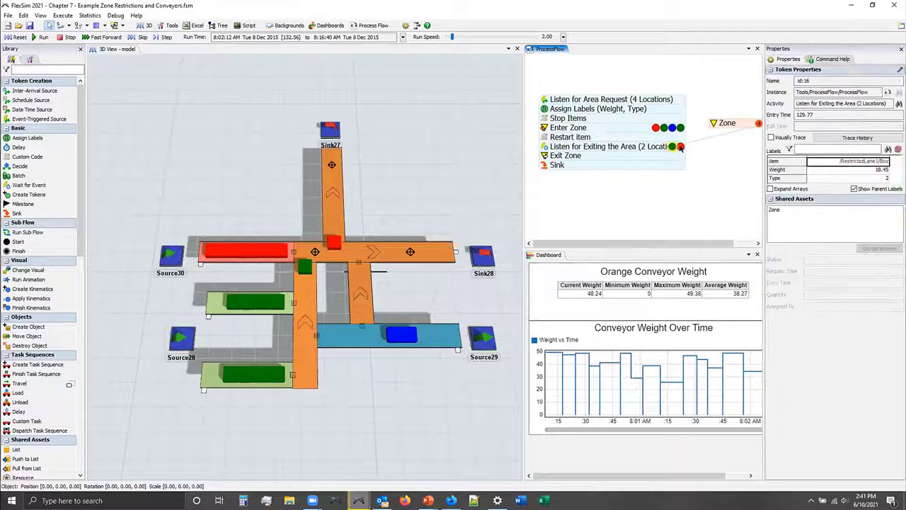
click(680, 147)
click(41, 36)
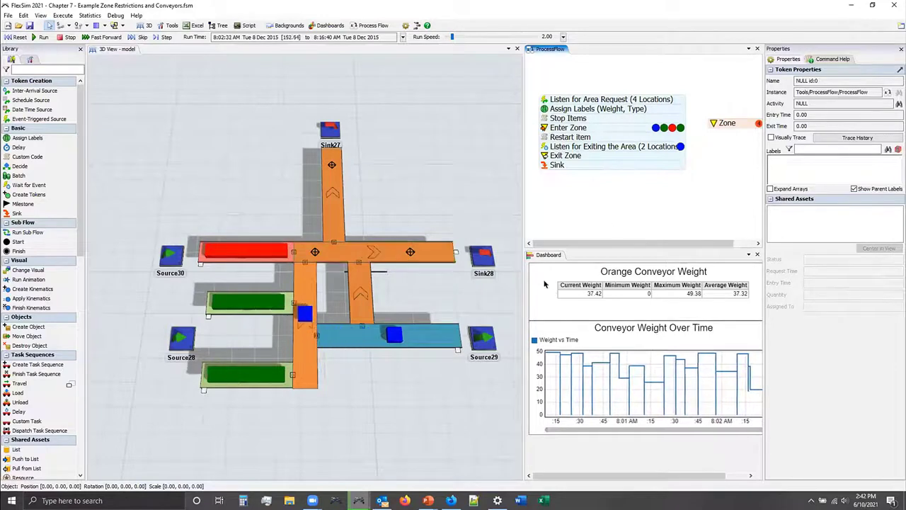
click(600, 271)
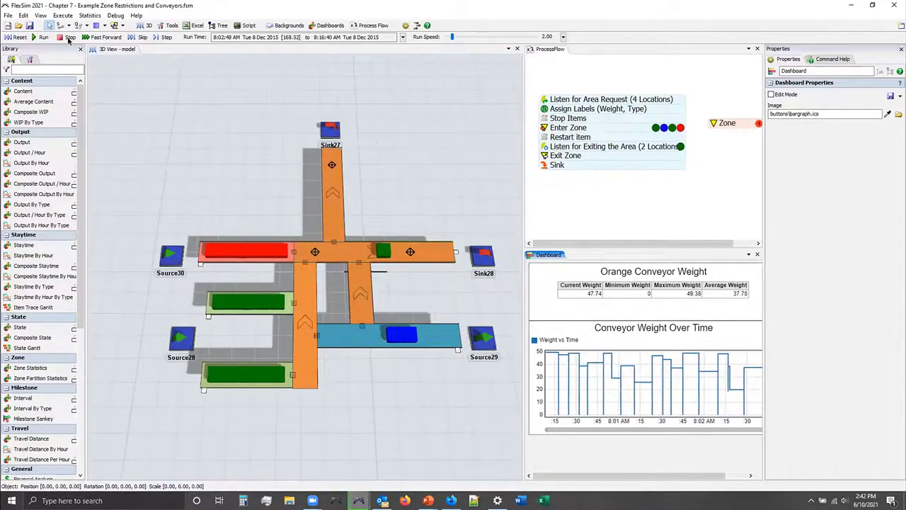
click(396, 251)
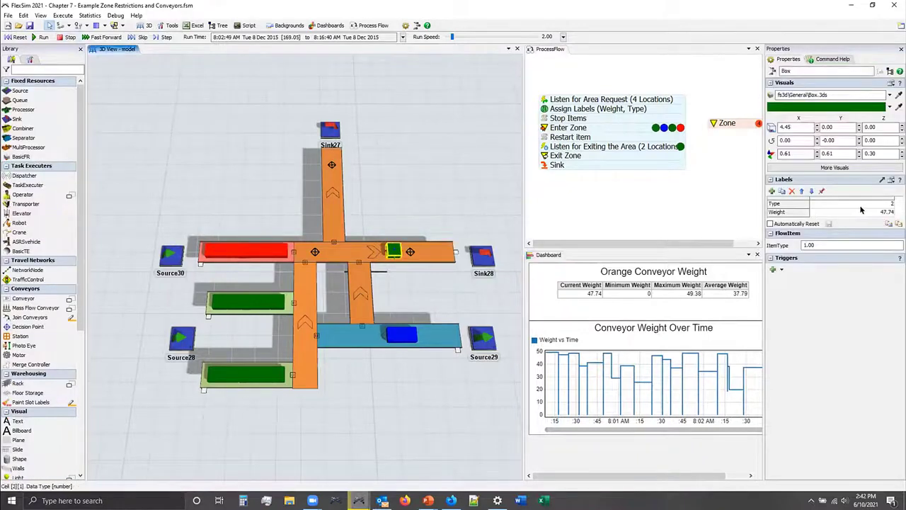
double_click(884, 212)
Reset and advance the model, and compare the Weight labels of the two exit-waiting tokens and their boxes with the dashboard's current weight.
click(16, 37)
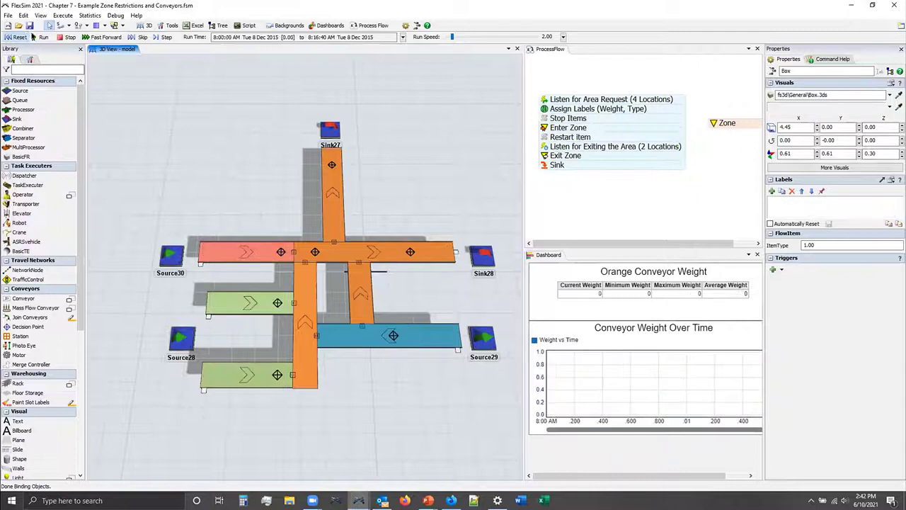
click(165, 37)
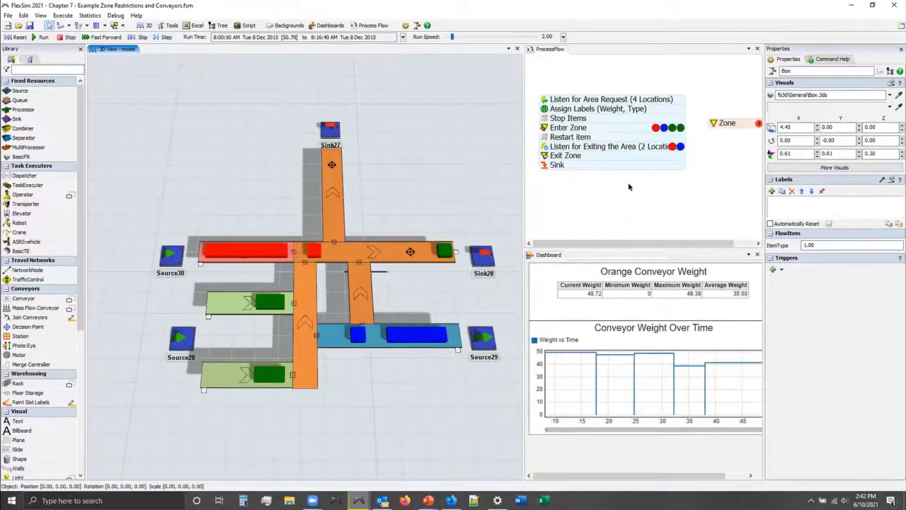
click(591, 297)
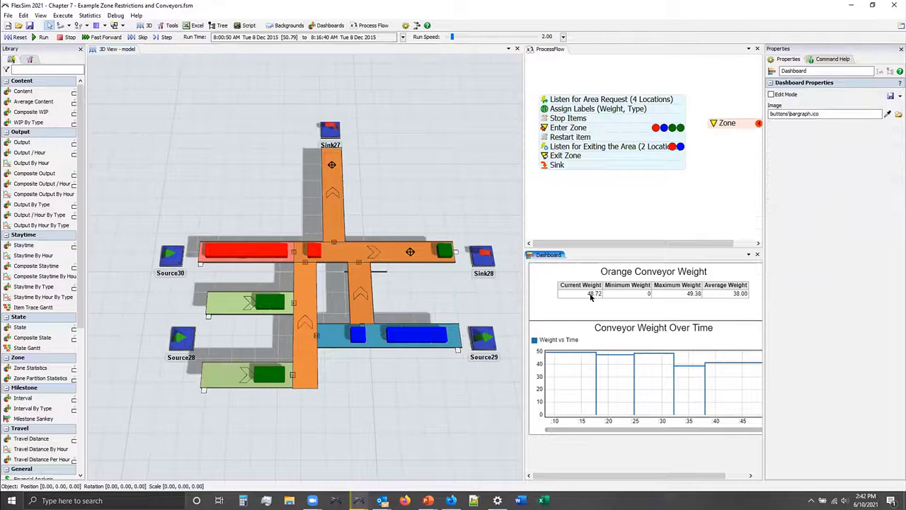
click(672, 147)
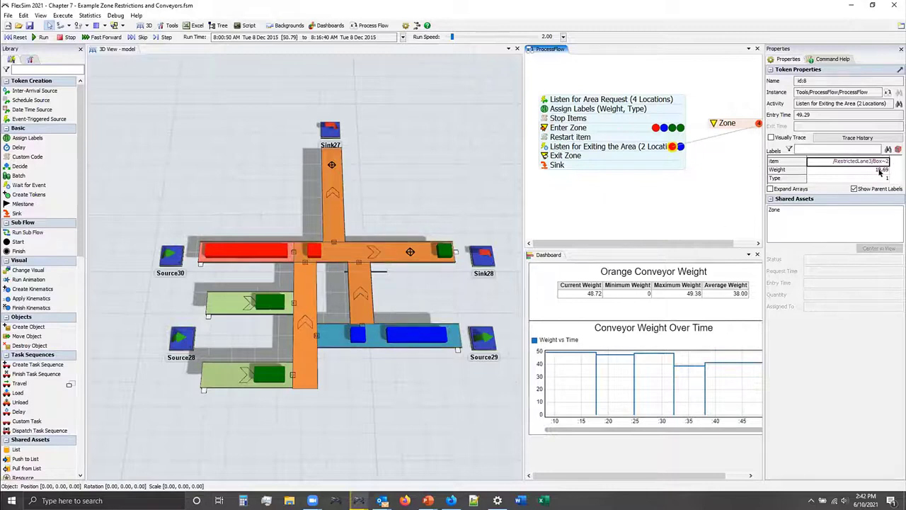
click(681, 147)
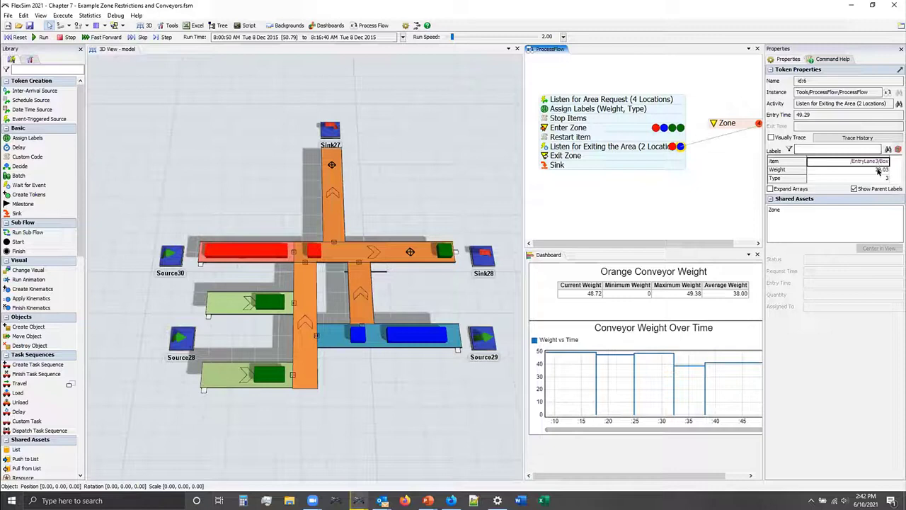
click(312, 251)
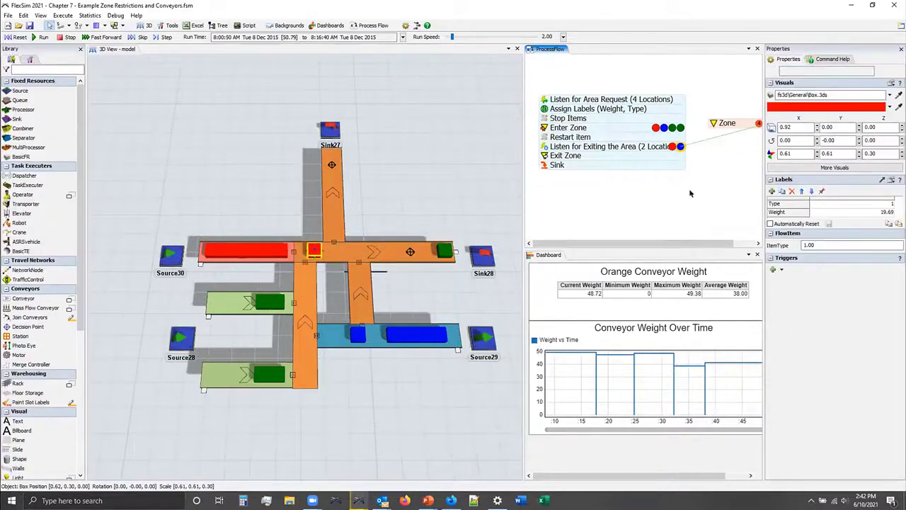
click(358, 334)
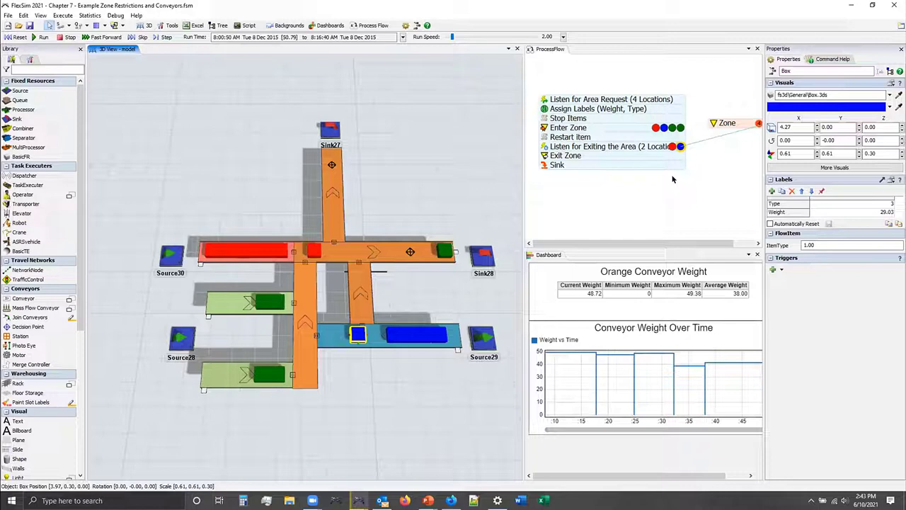
Examine how the process flow block's enter and exit activities and its waiting tokens connect to the Zone.
click(605, 133)
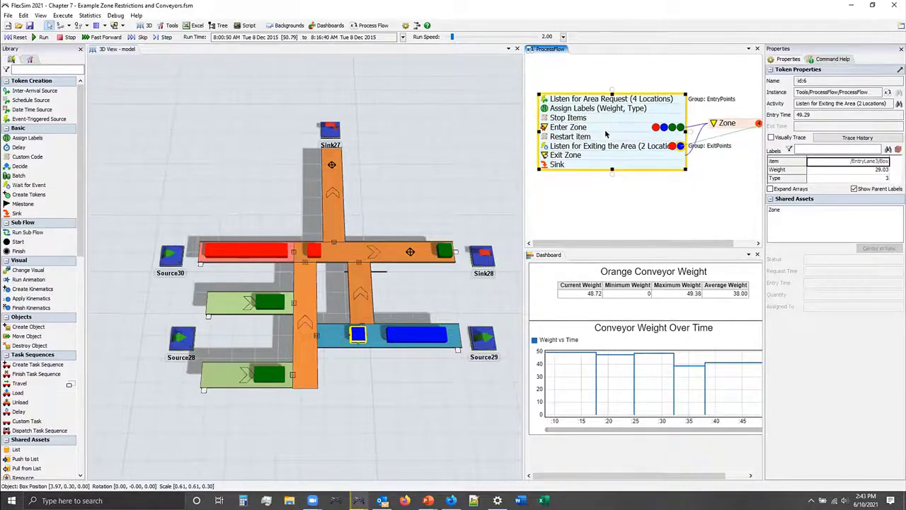
drag(621, 196, 618, 196)
drag(719, 124, 718, 126)
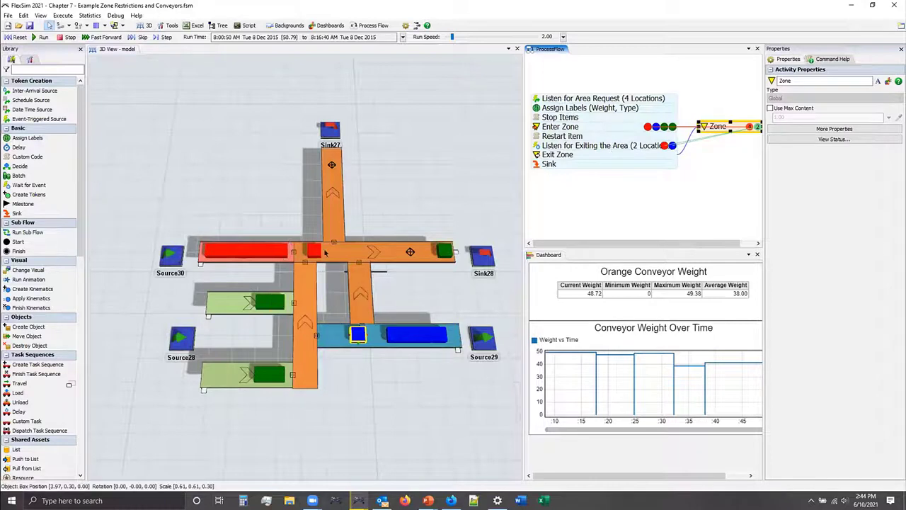
Resume the model to watch boxes being admitted to the orange conveyors, and stop the run.
click(43, 36)
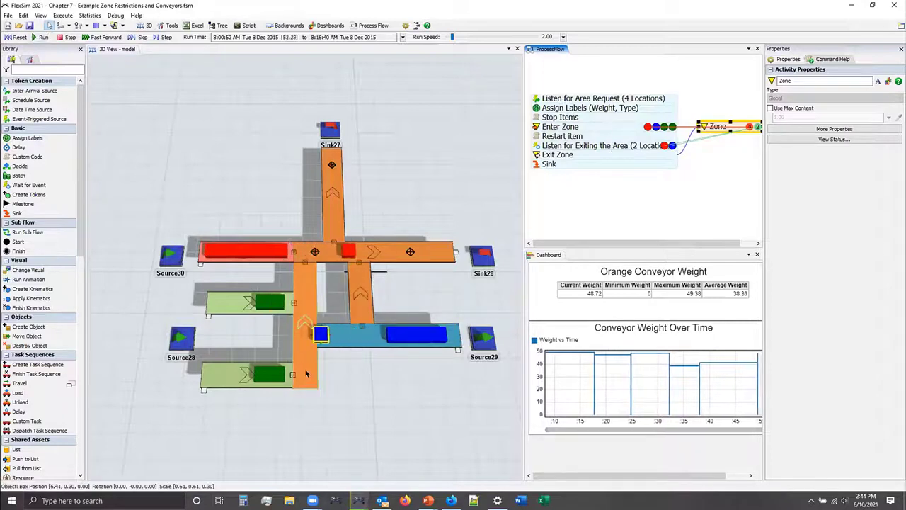
click(366, 381)
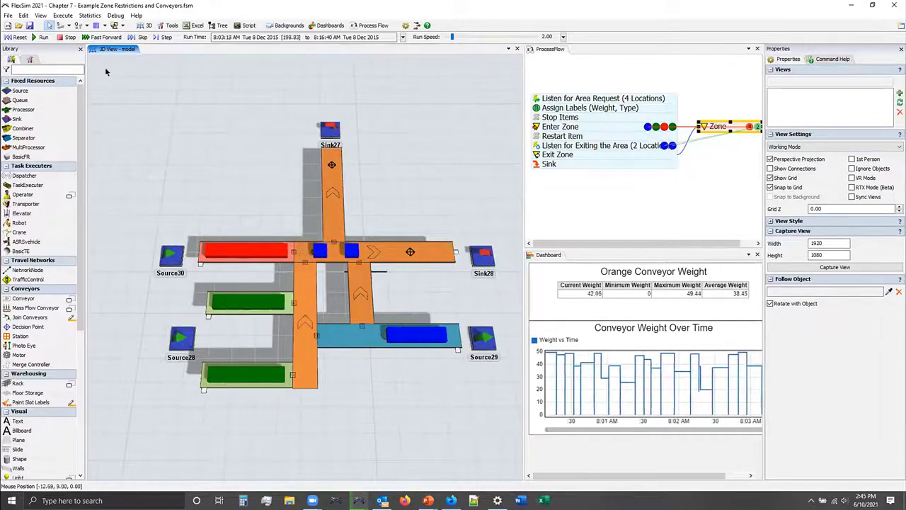
click(69, 36)
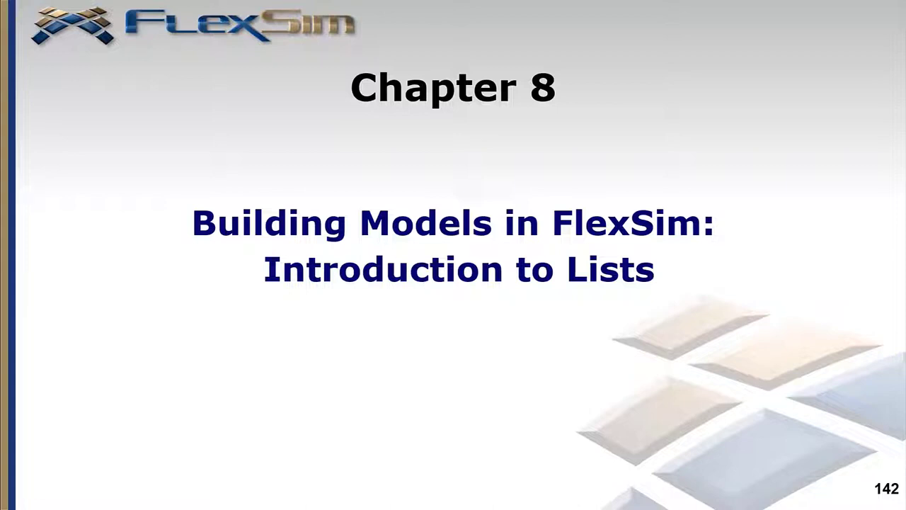
click(621, 291)
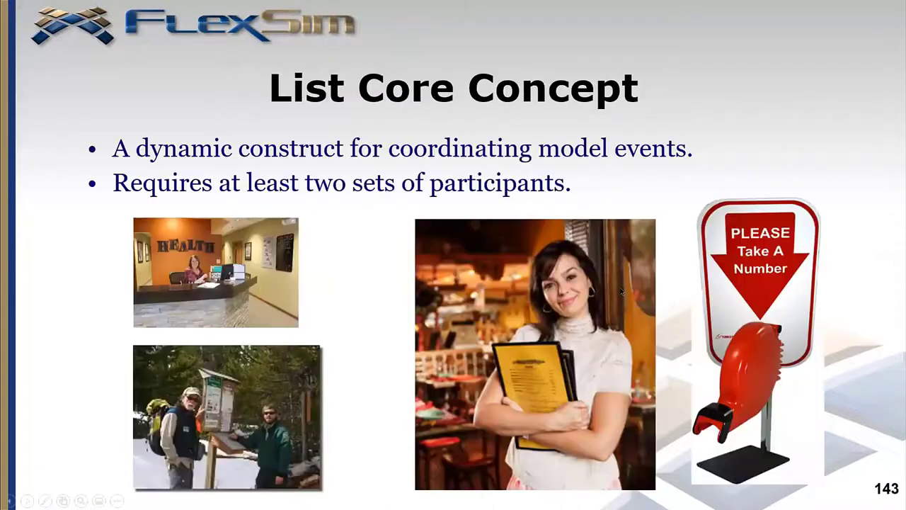
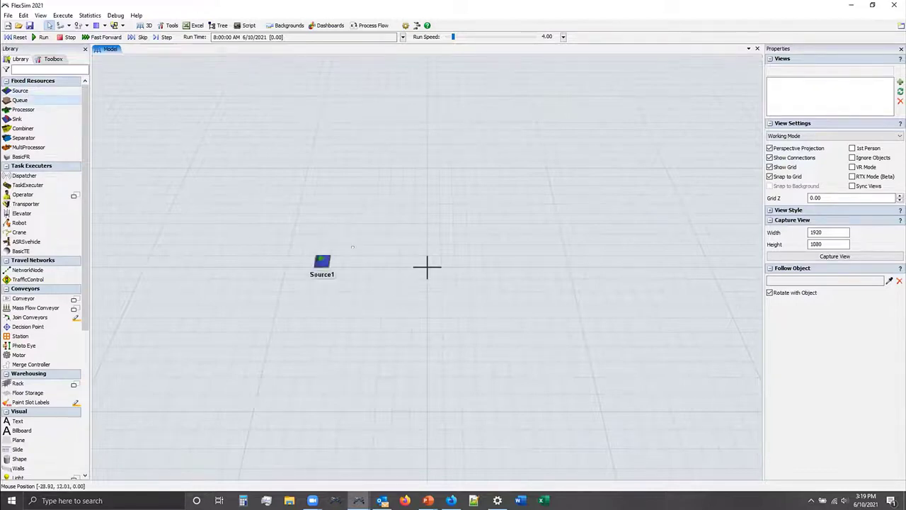
Add two processors, one above the other, beyond the queue, and a sink behind them.
drag(25, 110, 305, 167)
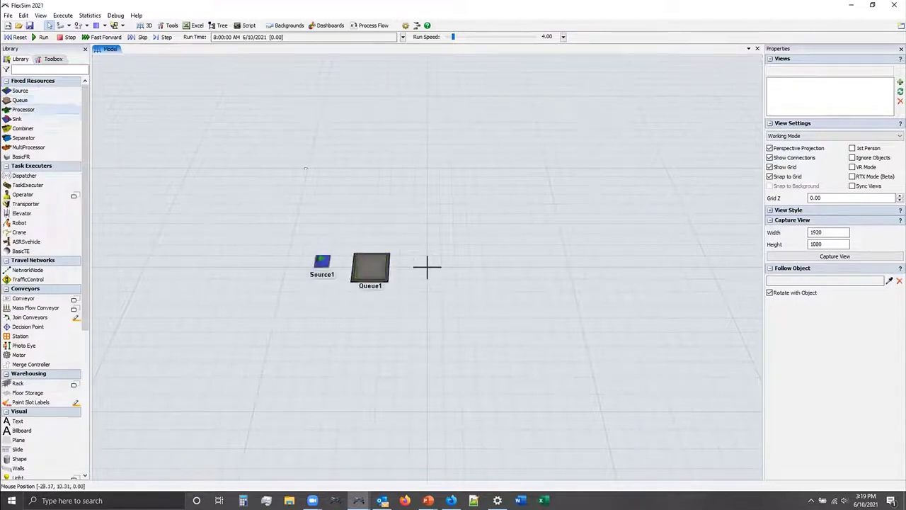
drag(464, 223, 480, 226)
drag(23, 110, 507, 280)
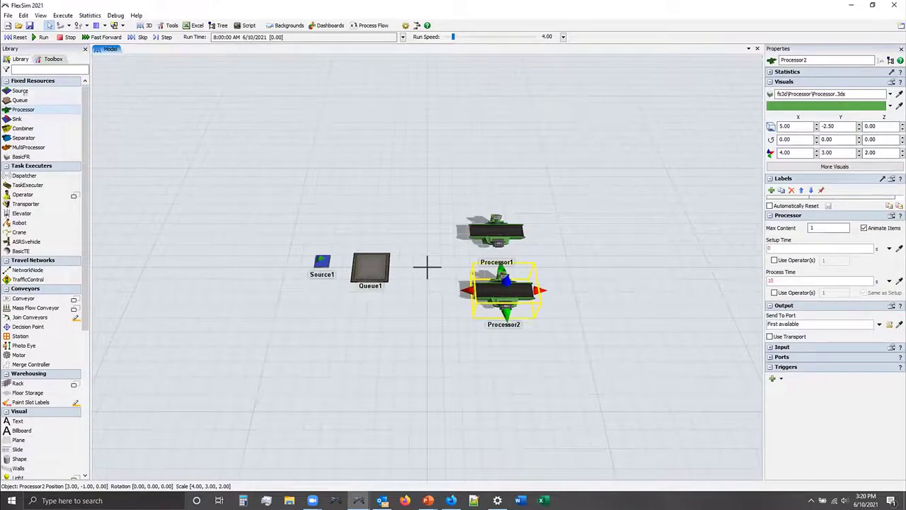
drag(17, 119, 562, 265)
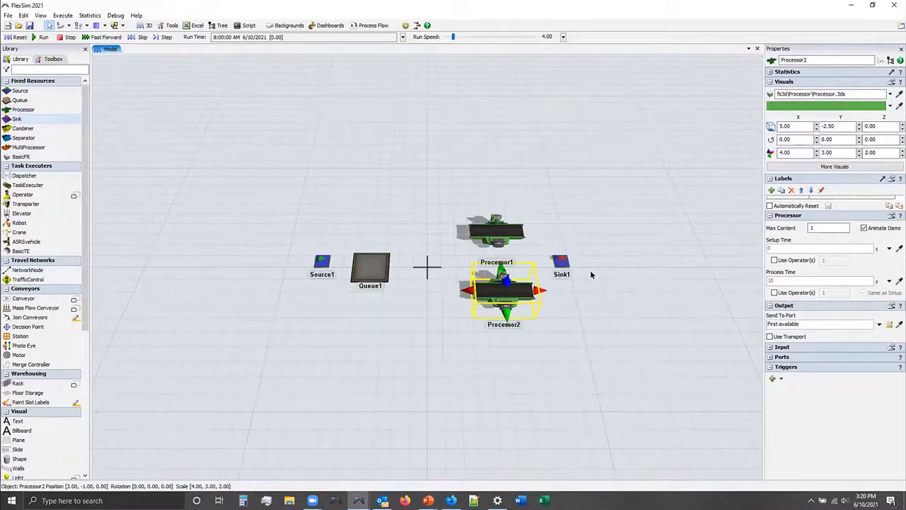
Connect the source to the queue, the queue to the upper processor, and that processor to the sink.
click(359, 200)
key(a)
click(323, 262)
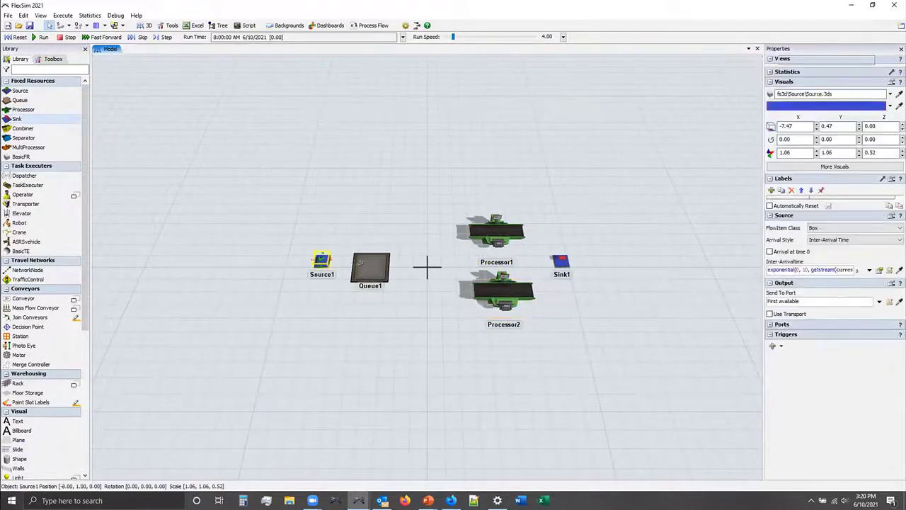
click(365, 266)
click(491, 230)
click(491, 230)
click(560, 260)
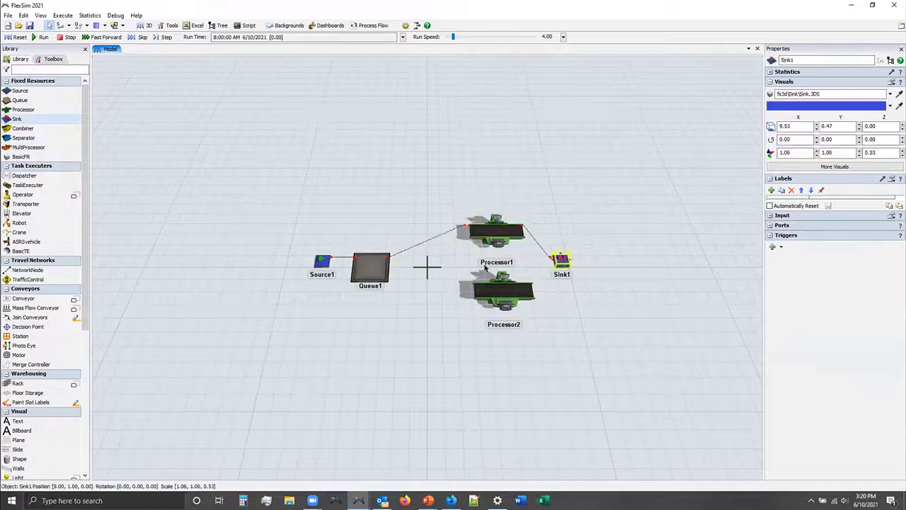
Connect the queue to the lower processor and that processor to the sink.
click(370, 267)
click(499, 289)
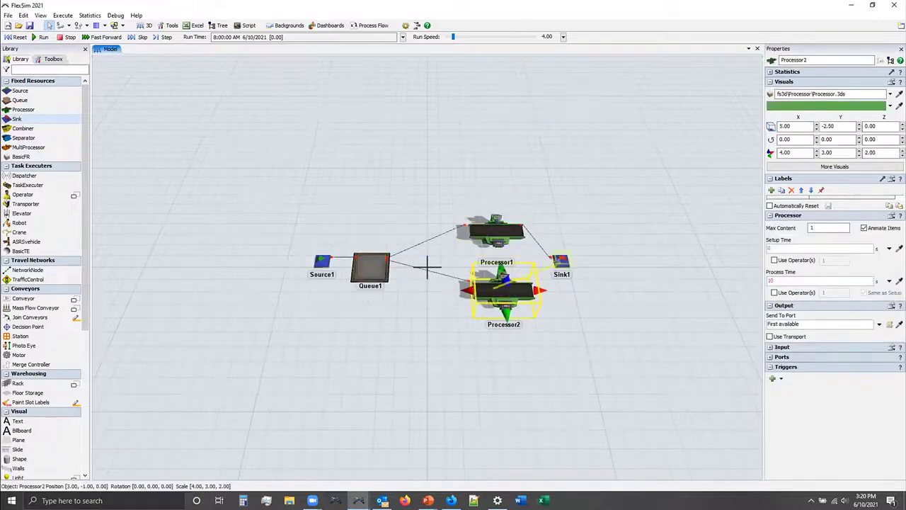
click(561, 260)
click(562, 359)
scroll(536, 319, up, 3)
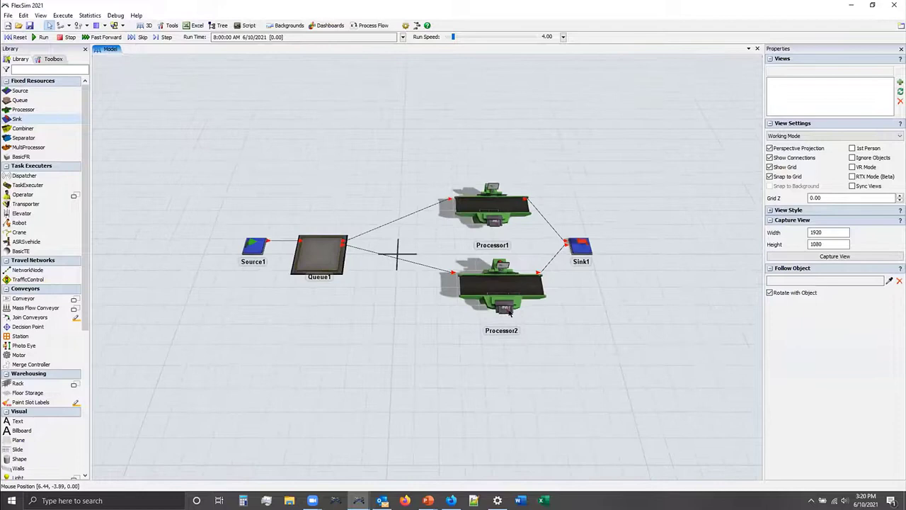
Reset and run the new model, watch the queue feed both processors with its statistics shown, and reset it.
click(15, 37)
click(41, 37)
click(326, 244)
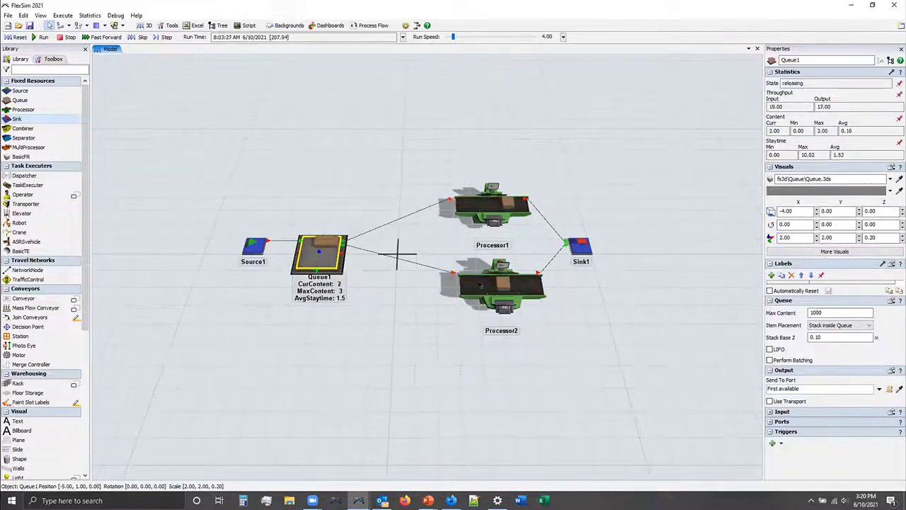
click(19, 37)
drag(376, 137, 401, 142)
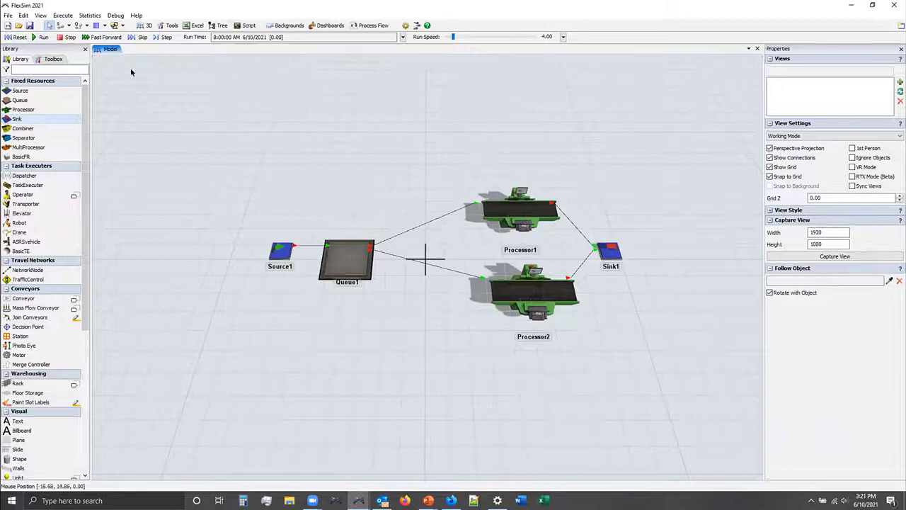
Add a global list of the Item List type to the model.
click(53, 59)
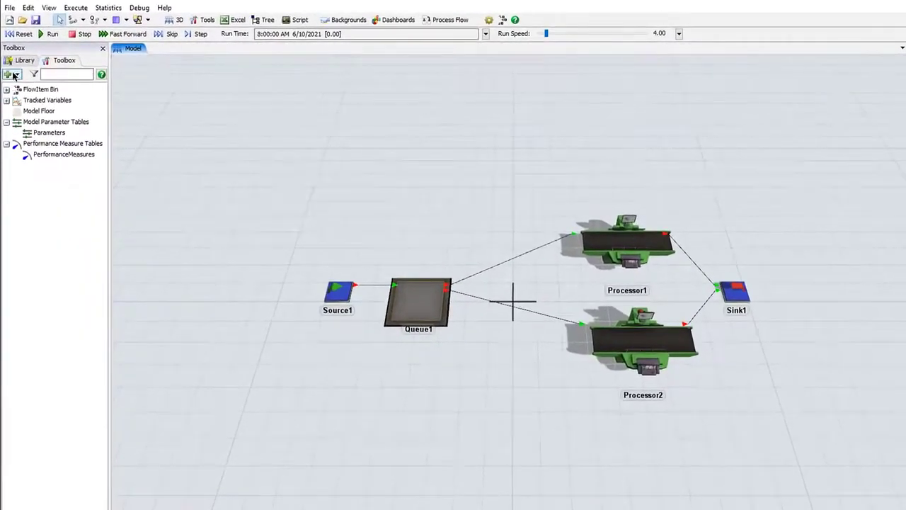
click(12, 74)
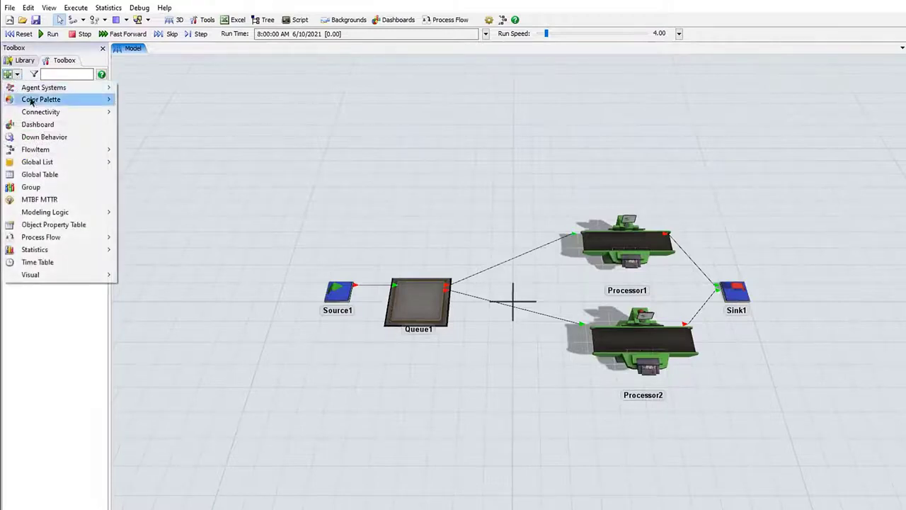
mouse_move(59, 159)
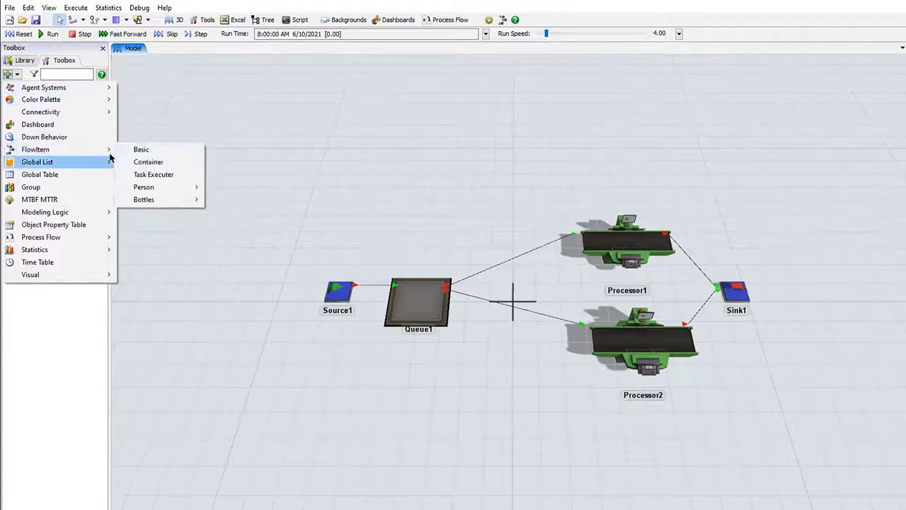
mouse_move(111, 157)
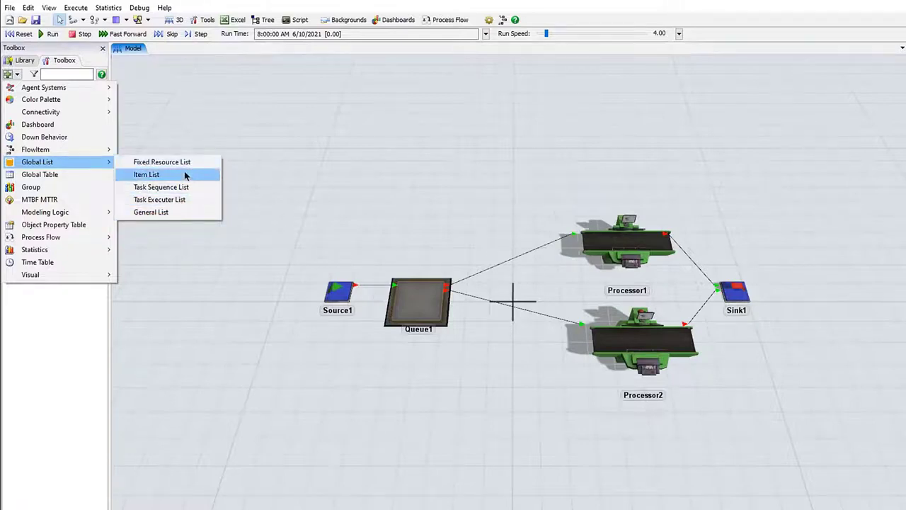
click(186, 176)
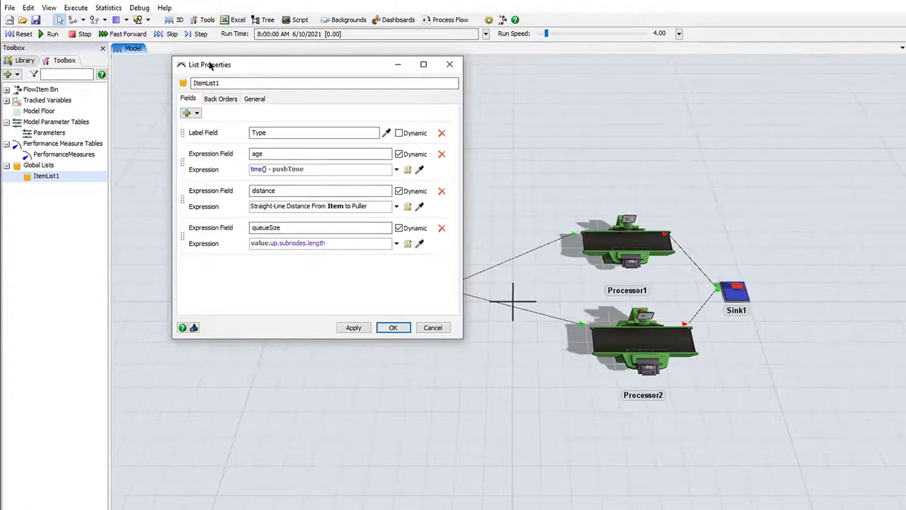
Review the item list's Type, age, distance and queueSize fields and their expressions.
drag(209, 64, 165, 91)
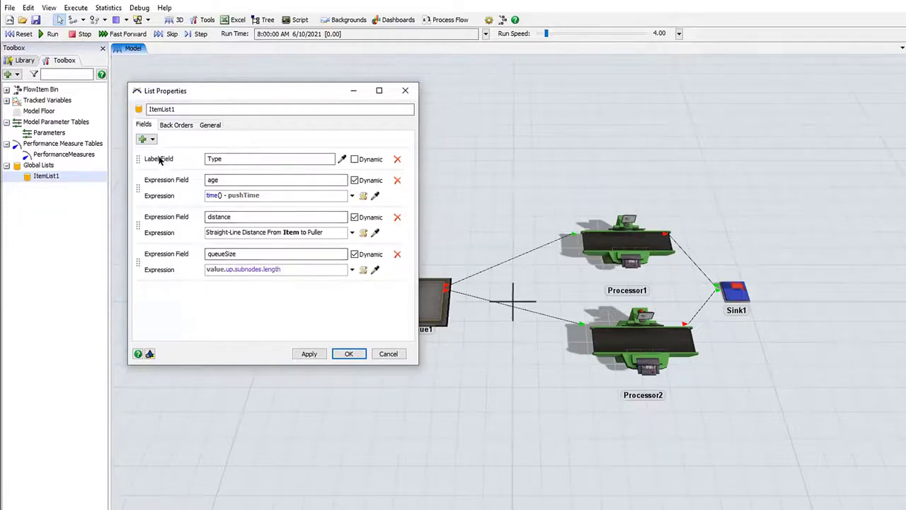
click(225, 154)
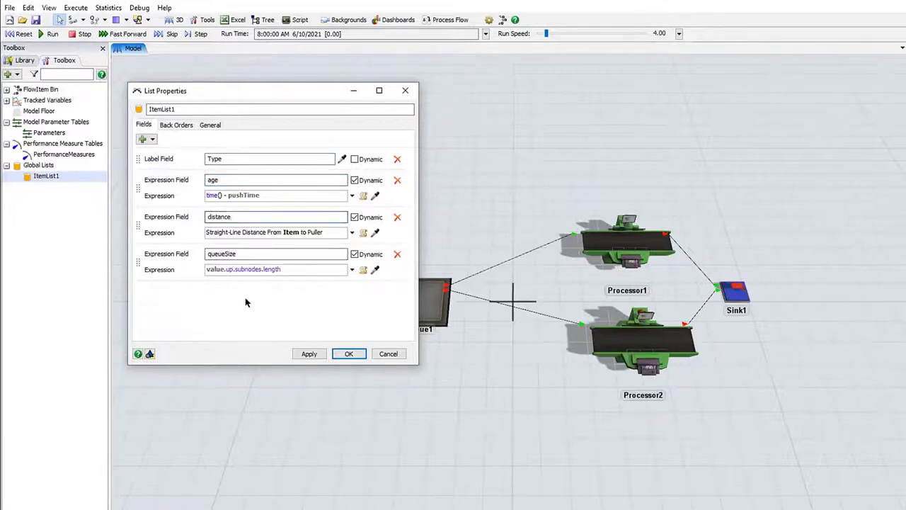
click(248, 255)
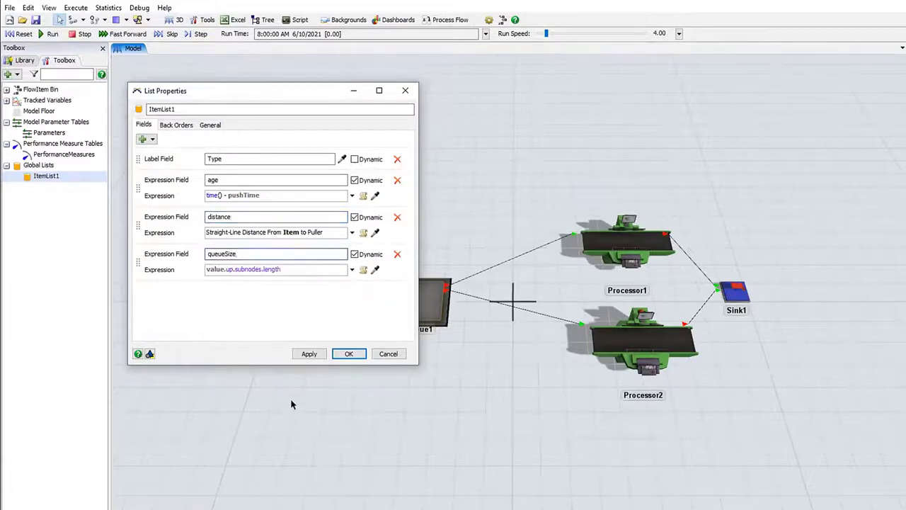
Accept the item list's properties and set the queue's Send To Port to push items to ItemList1.
double_click(211, 269)
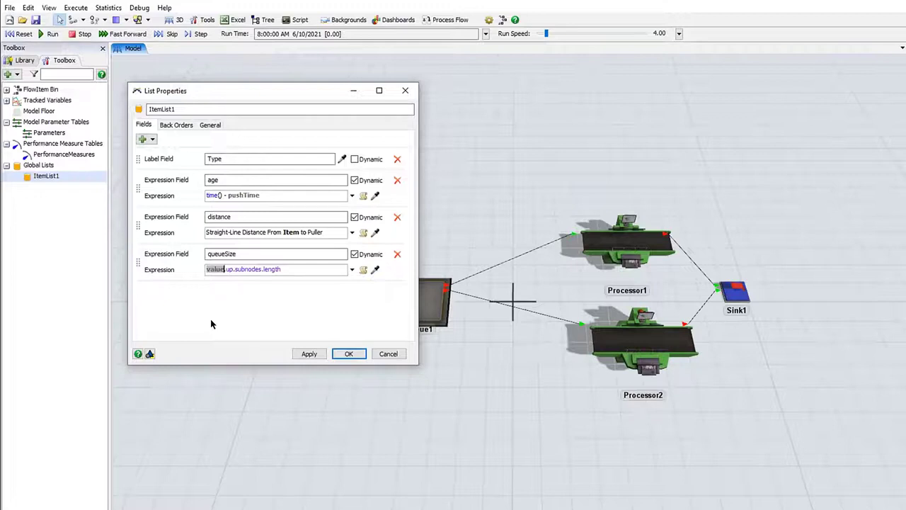
click(348, 351)
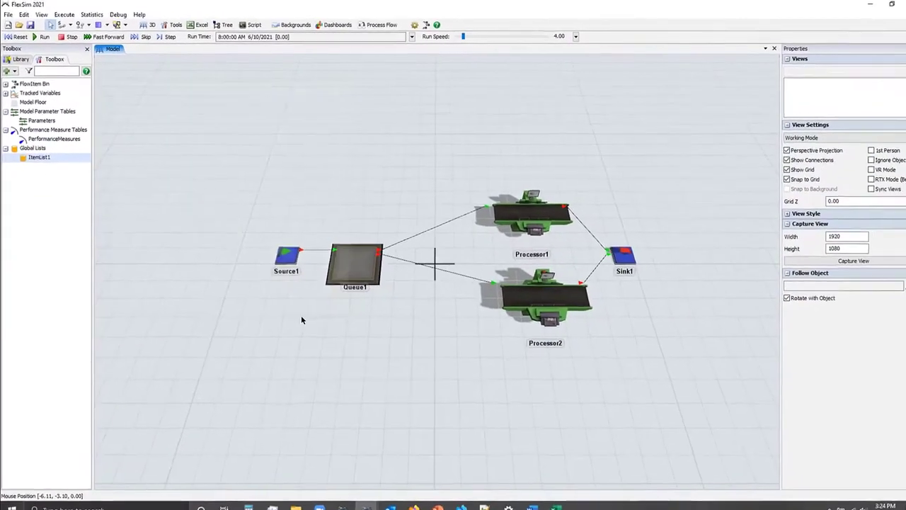
click(355, 266)
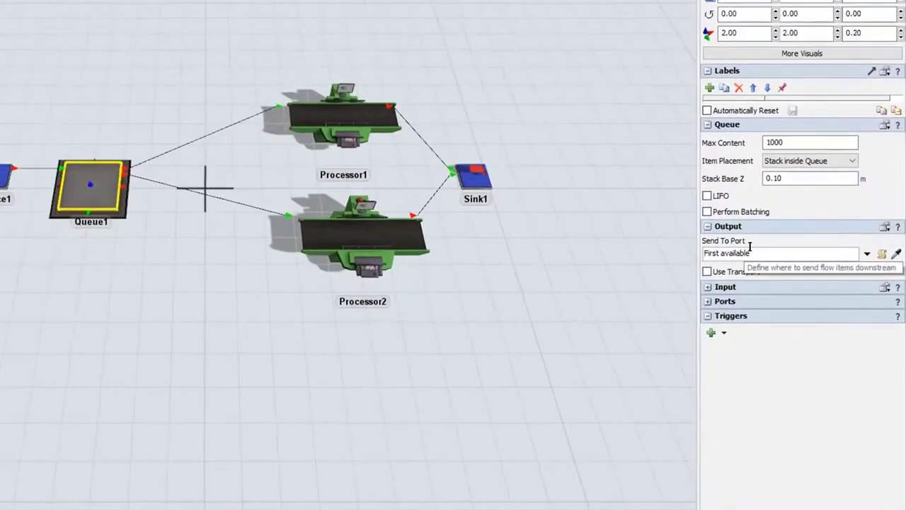
click(865, 255)
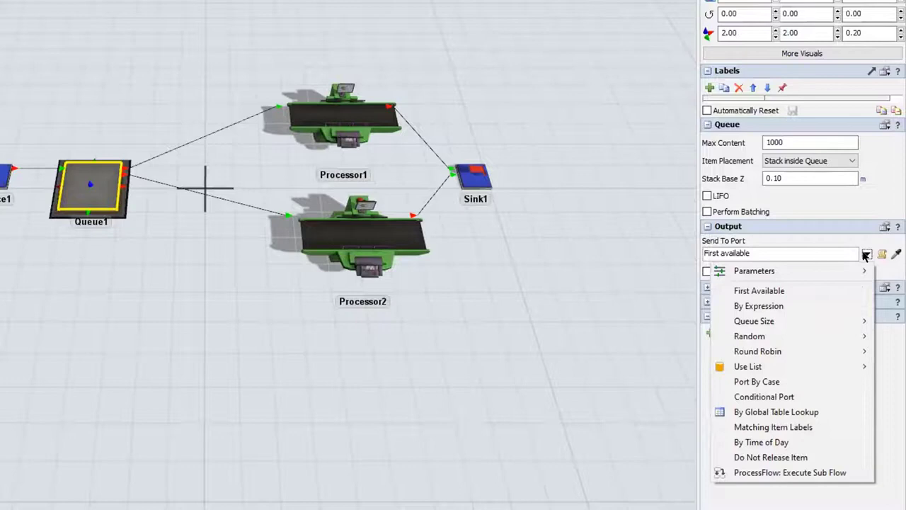
mouse_move(779, 366)
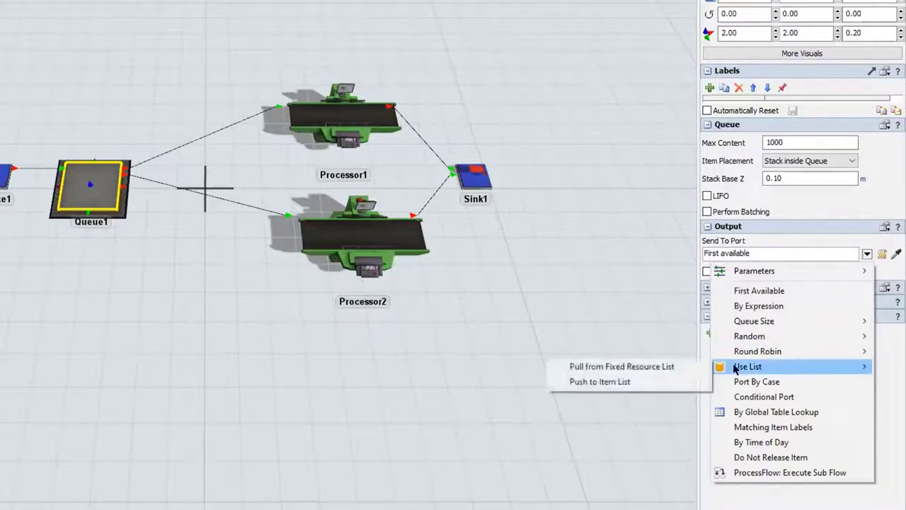
click(630, 383)
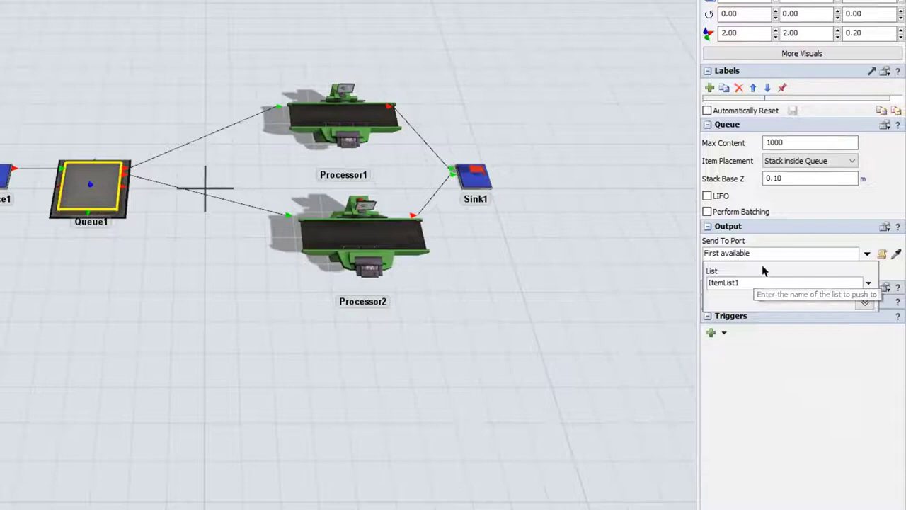
click(746, 281)
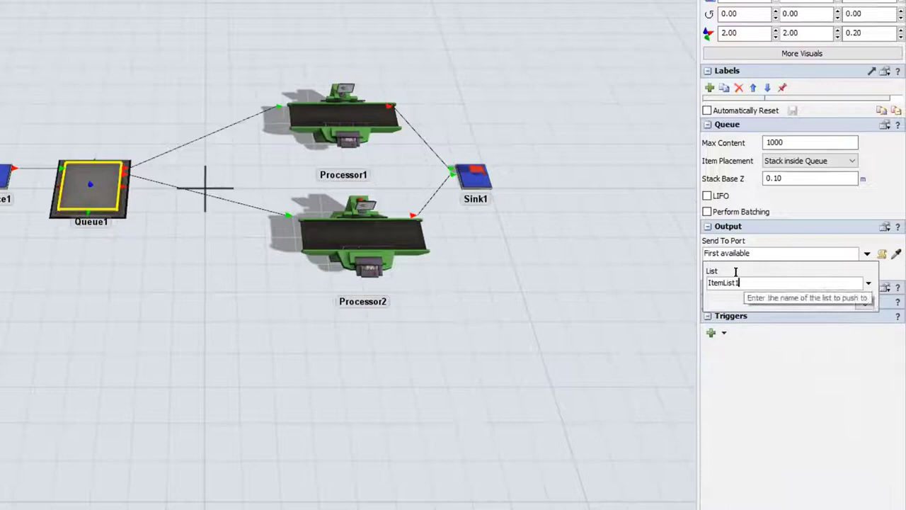
click(865, 281)
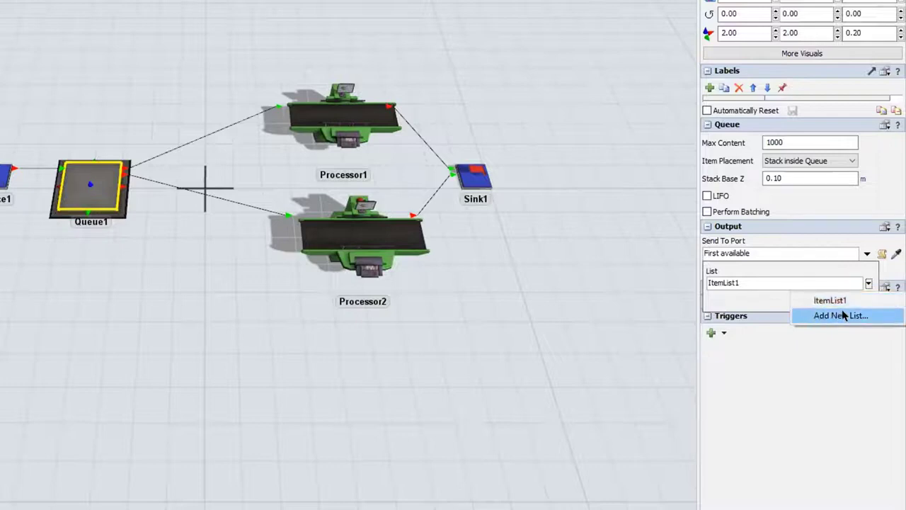
click(811, 243)
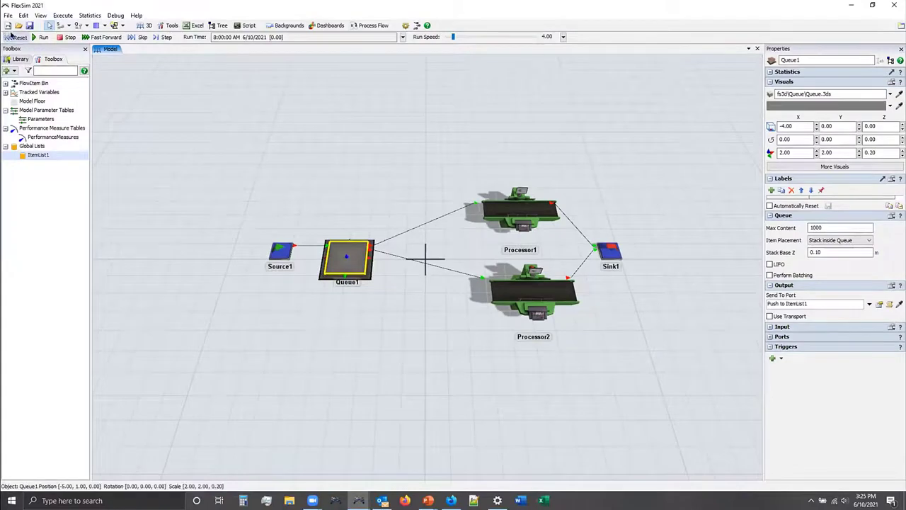
Run the model and show the entries of ItemList1 in a view docked below the 3D model.
click(40, 37)
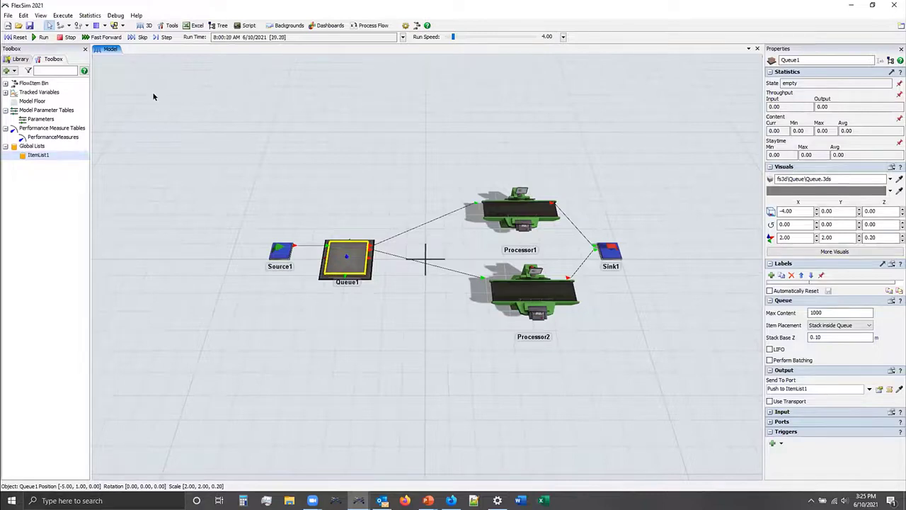
click(163, 37)
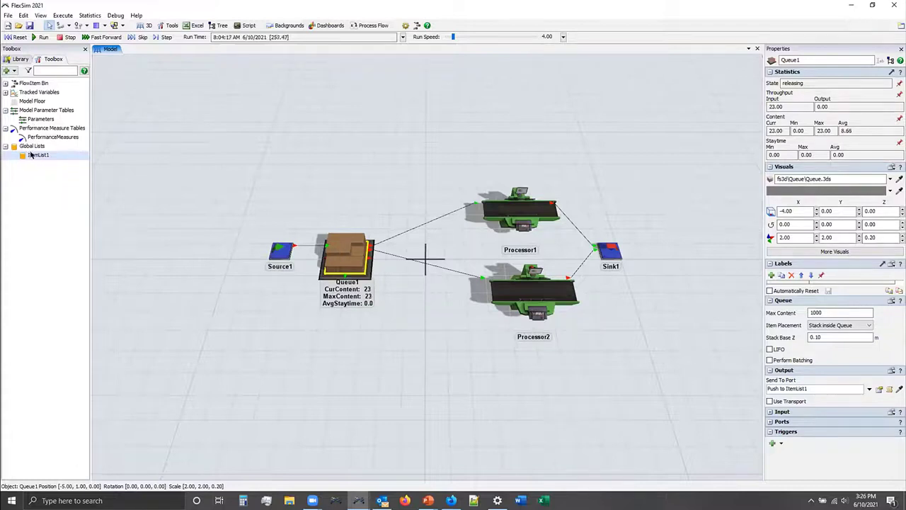
right_click(31, 154)
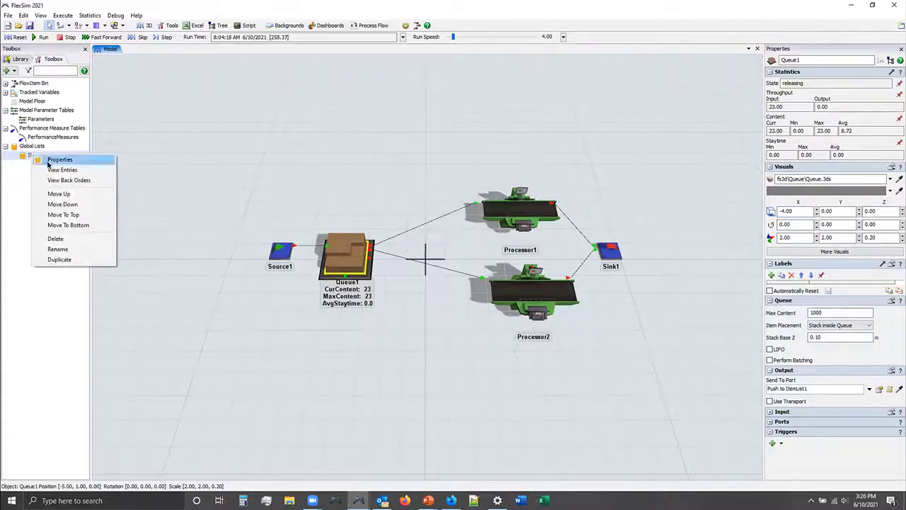
click(60, 170)
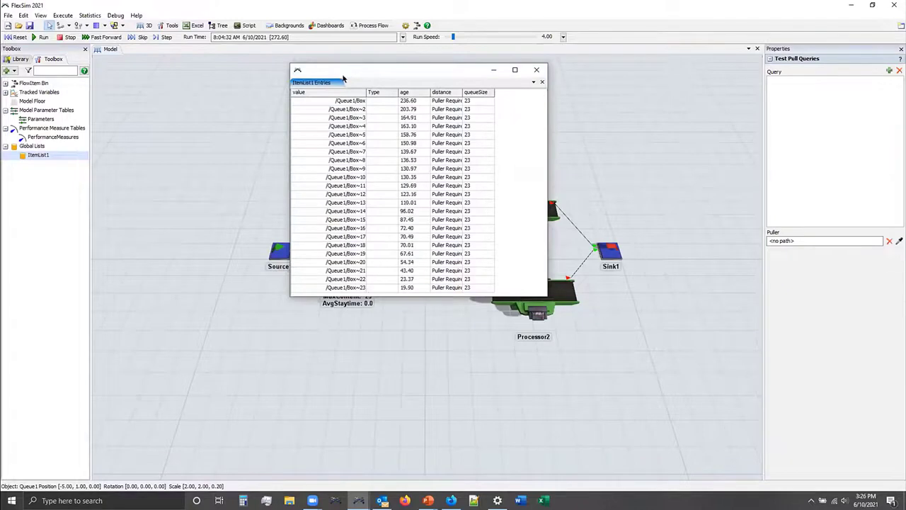
drag(343, 78, 319, 294)
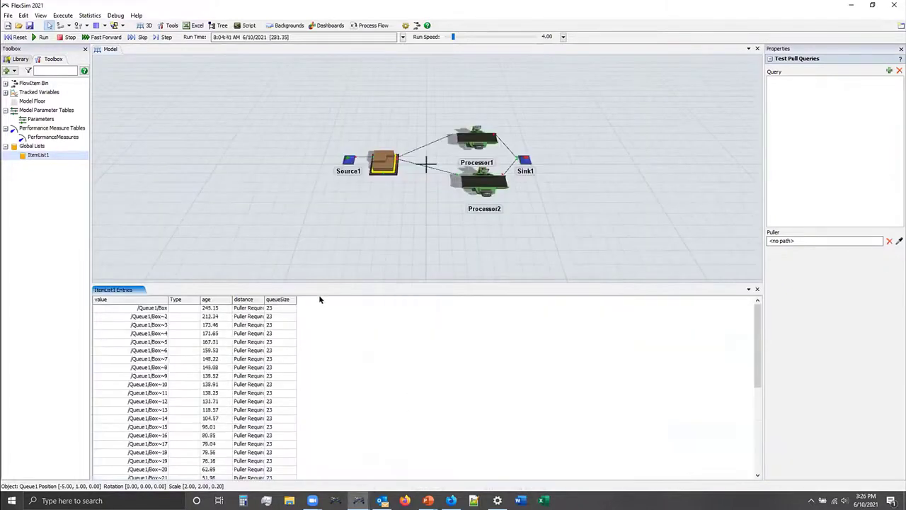
click(392, 227)
scroll(394, 231, up, 3)
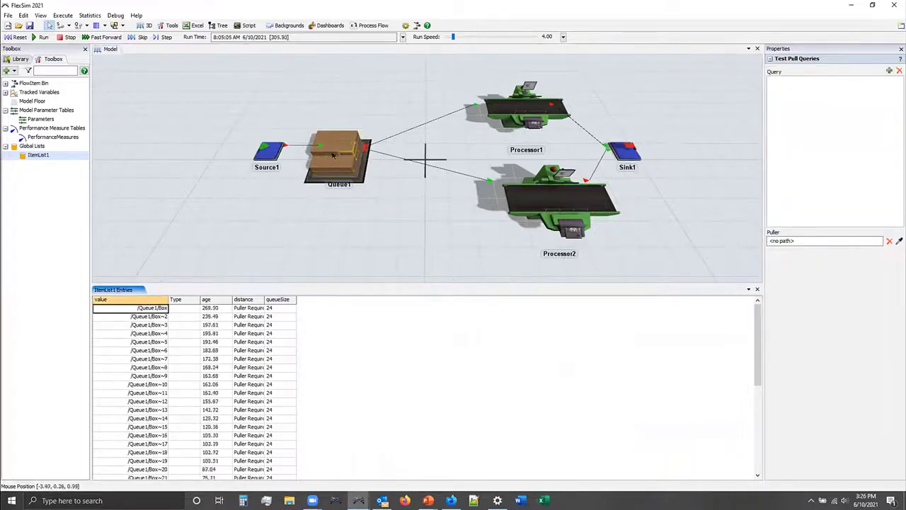
Examine the value, Type, age, distance and queueSize columns of the list entries against the queue, and reset the model.
click(183, 308)
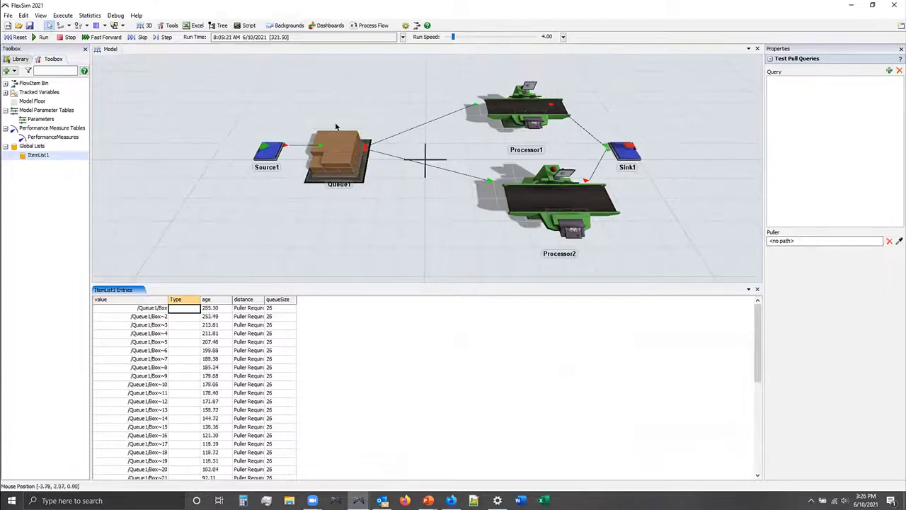
click(220, 308)
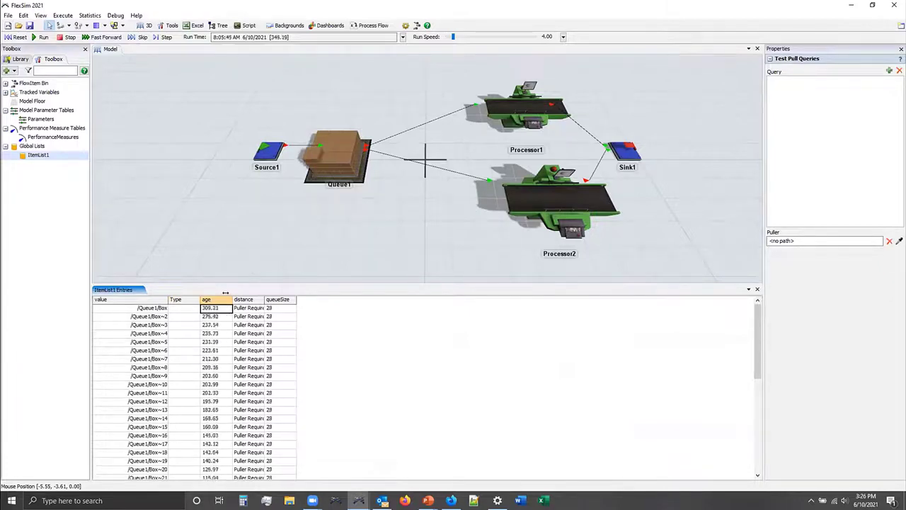
drag(264, 299, 286, 299)
click(272, 312)
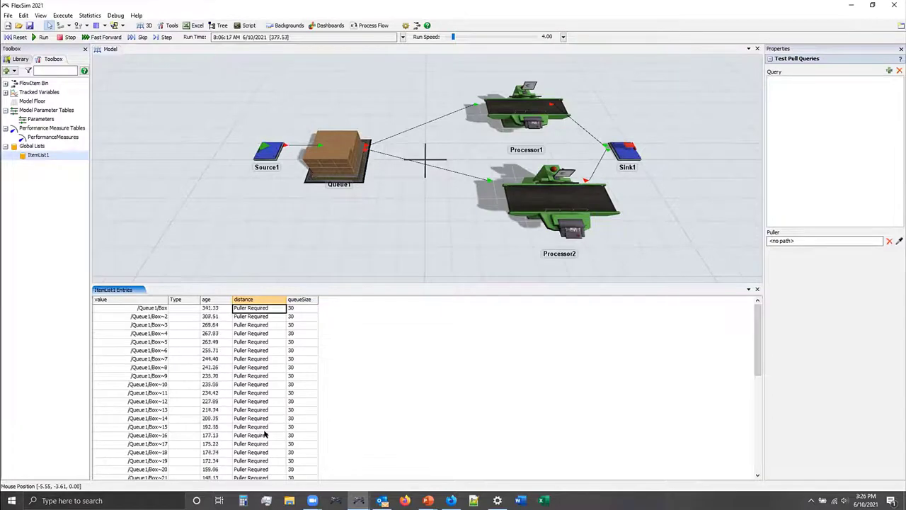
click(290, 301)
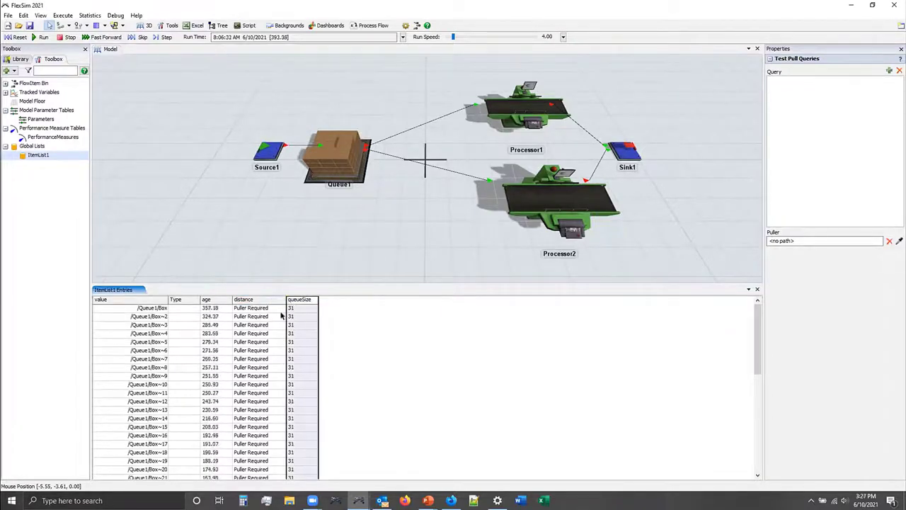
click(157, 308)
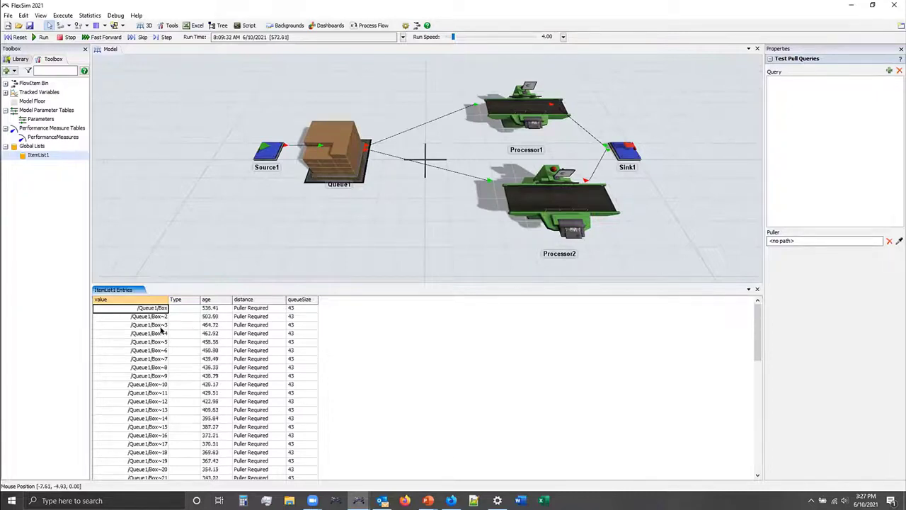
click(347, 177)
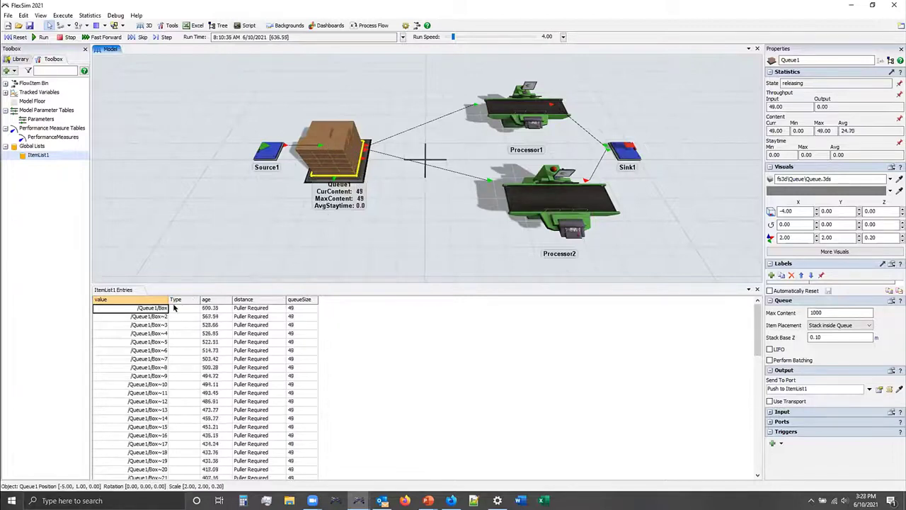
click(23, 35)
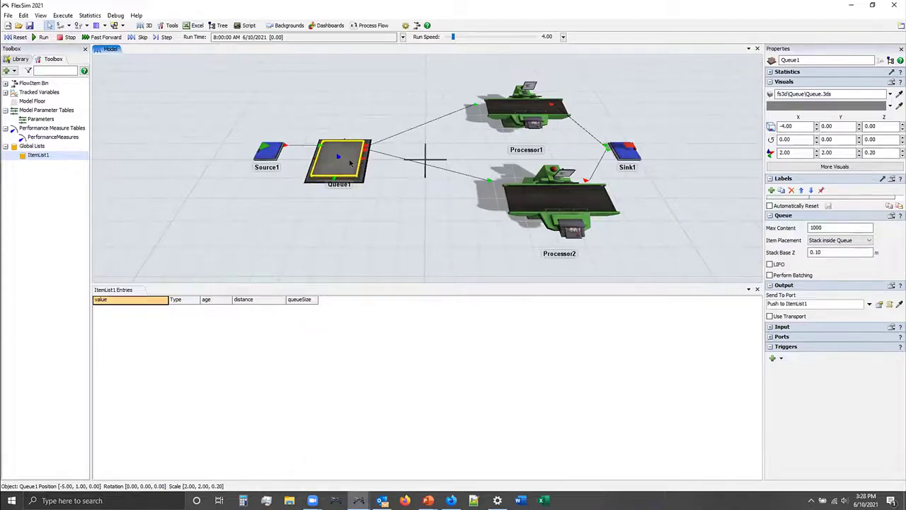
click(439, 207)
right_drag(437, 204, 437, 206)
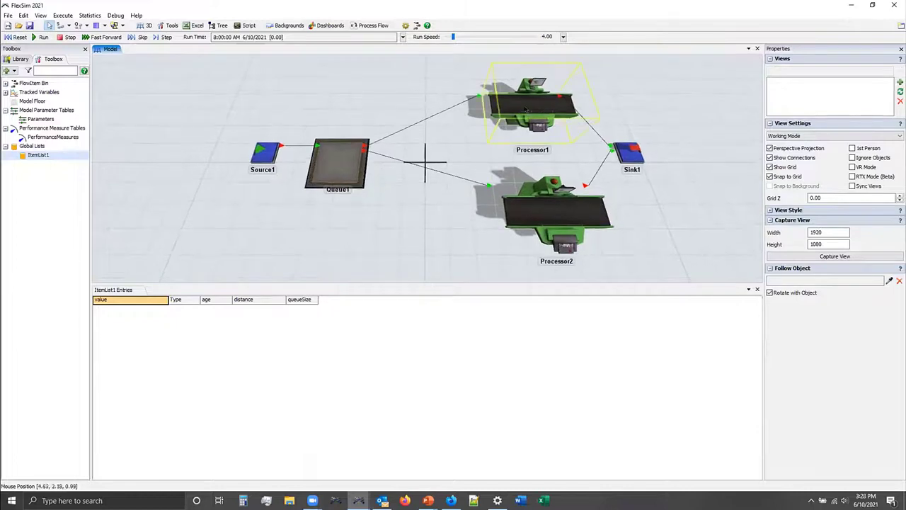
click(542, 205)
click(531, 108)
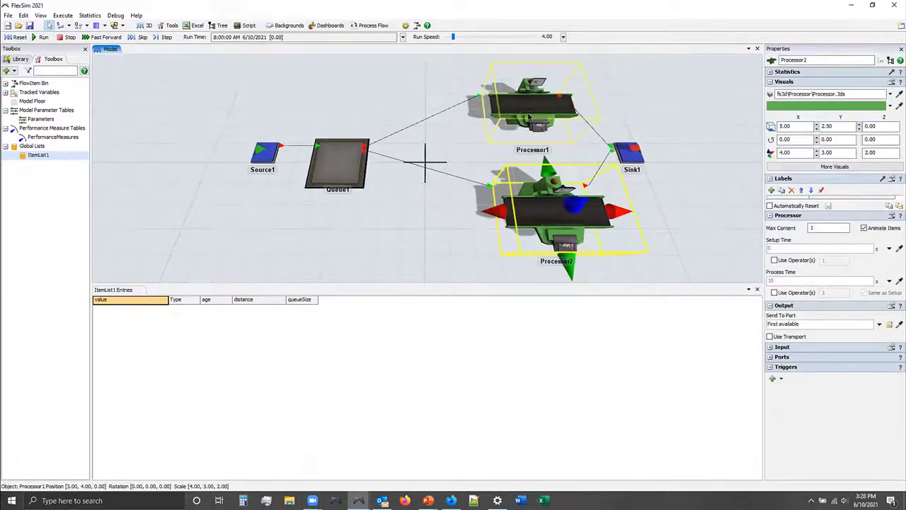
click(561, 208)
click(531, 107)
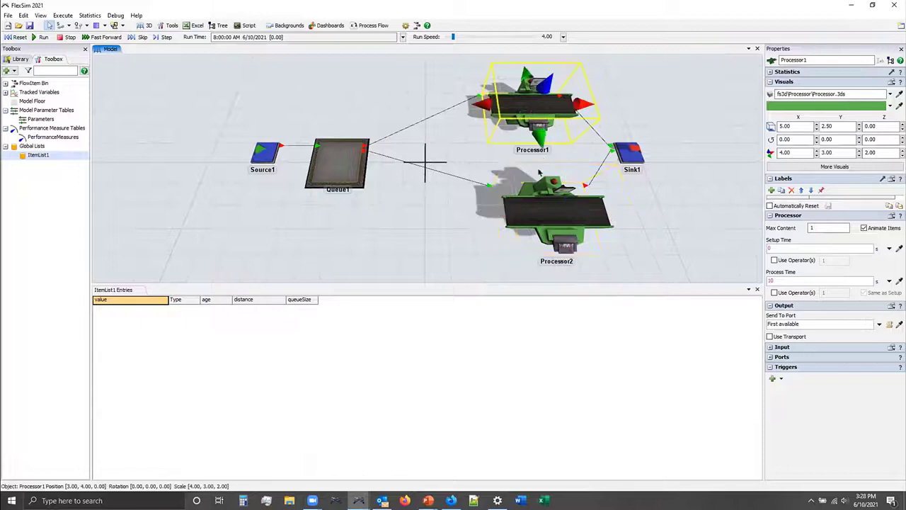
click(557, 210)
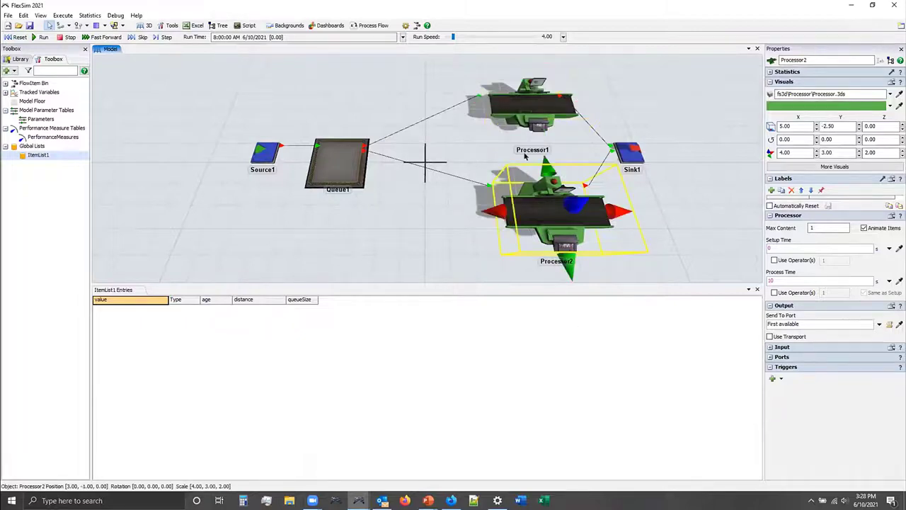
click(531, 108)
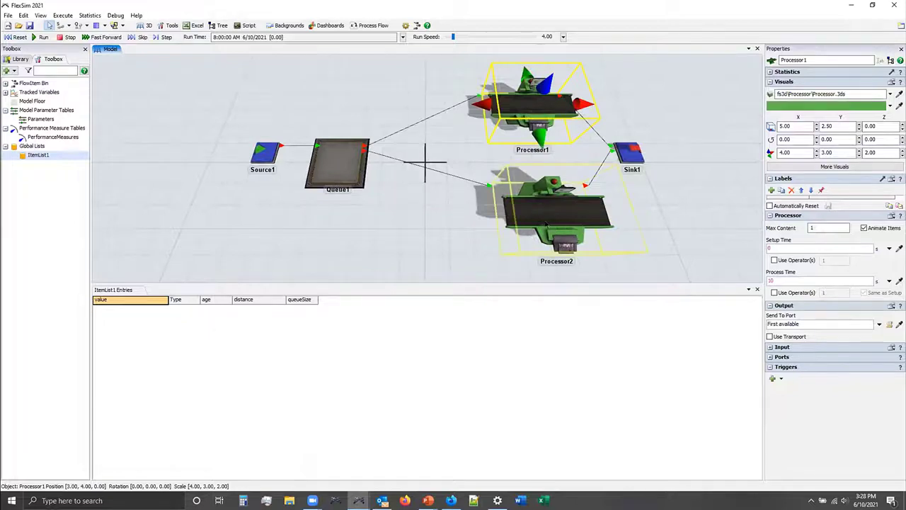
click(558, 209)
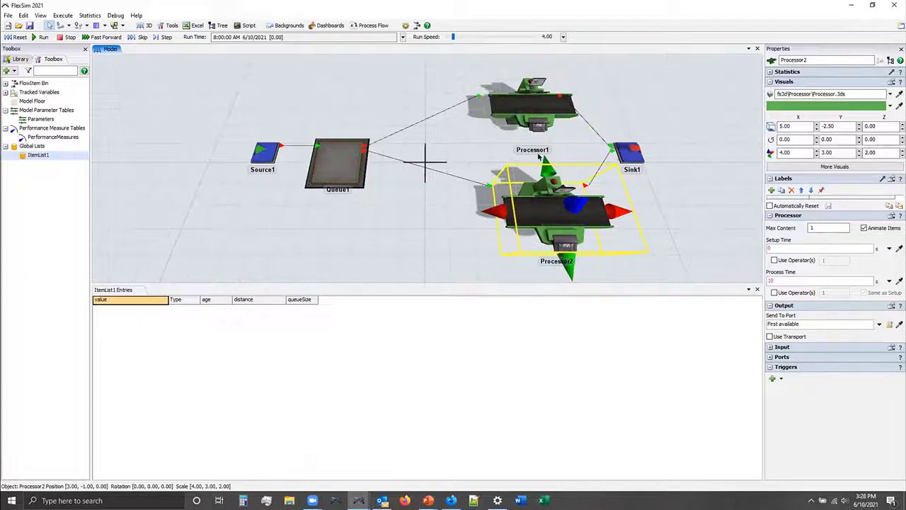
Enable the Pull Strategy in the input settings of the upper processor, Processor1.
click(519, 111)
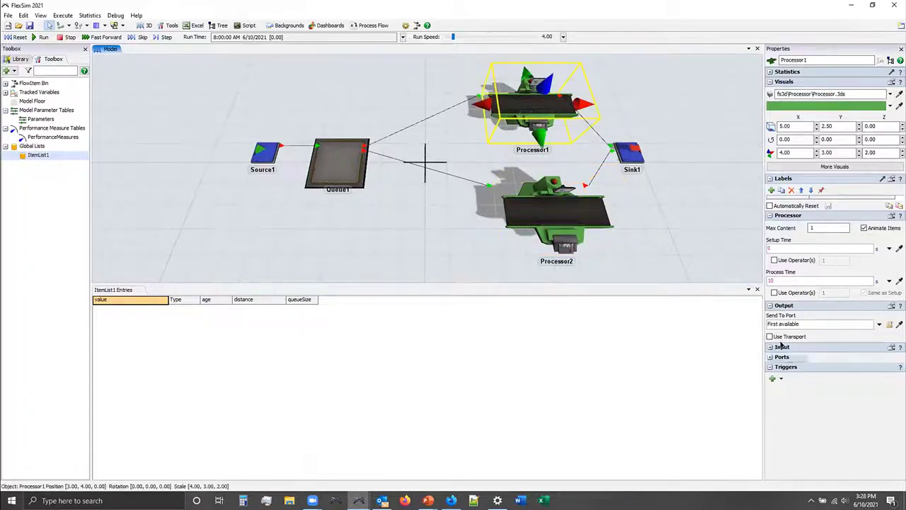
click(782, 347)
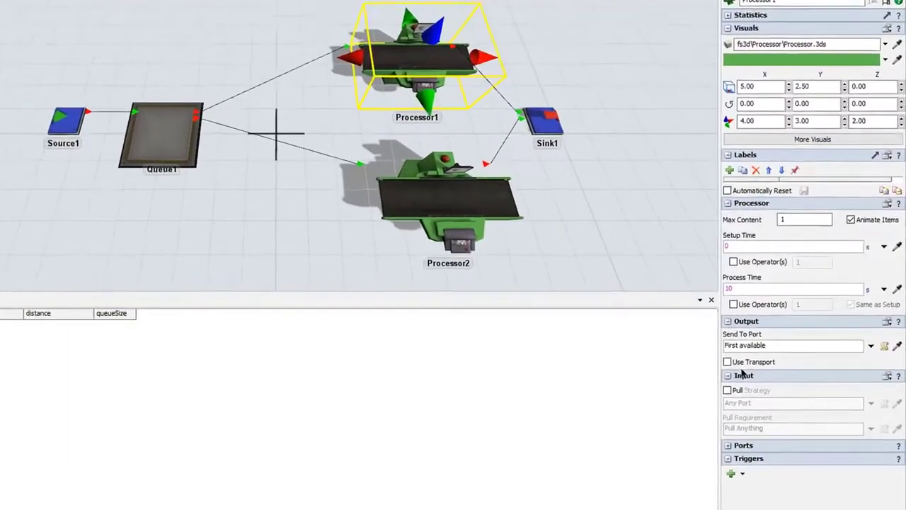
click(720, 396)
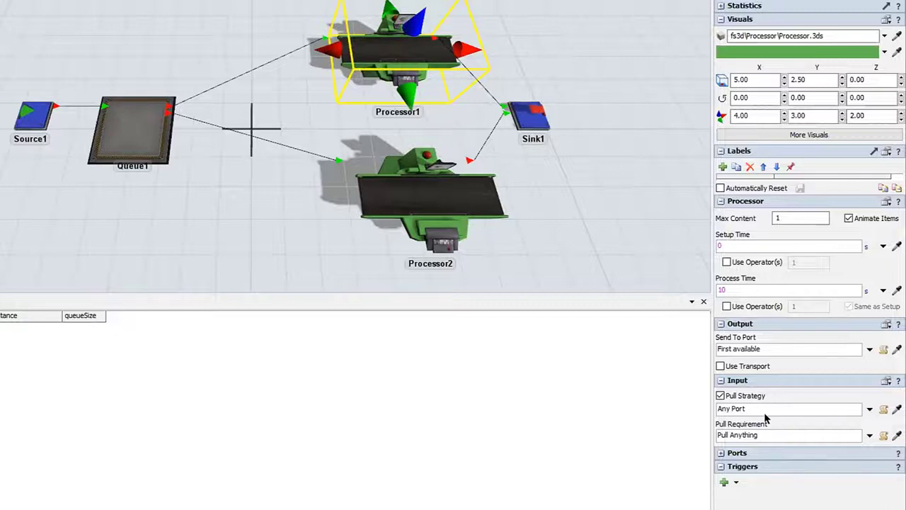
Set Processor1's Pull Strategy to pull from the item list ItemList1, leaving the query empty.
click(131, 127)
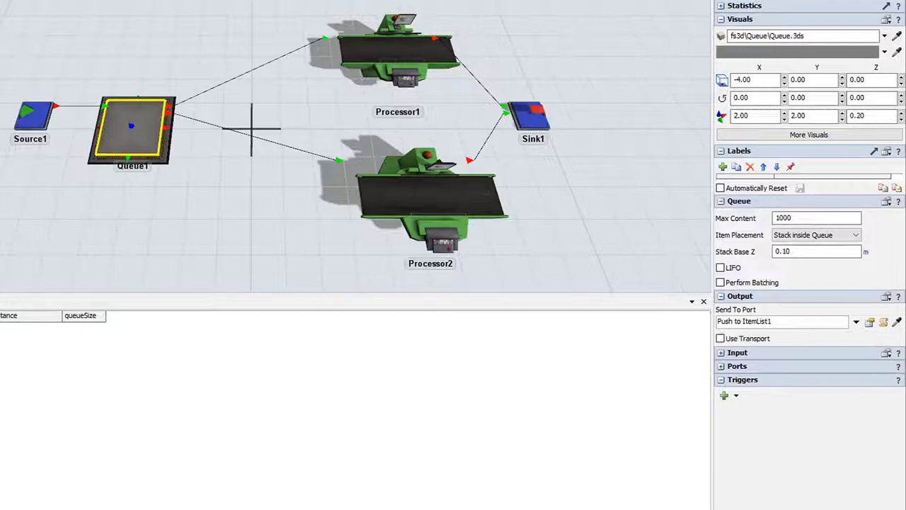
click(386, 59)
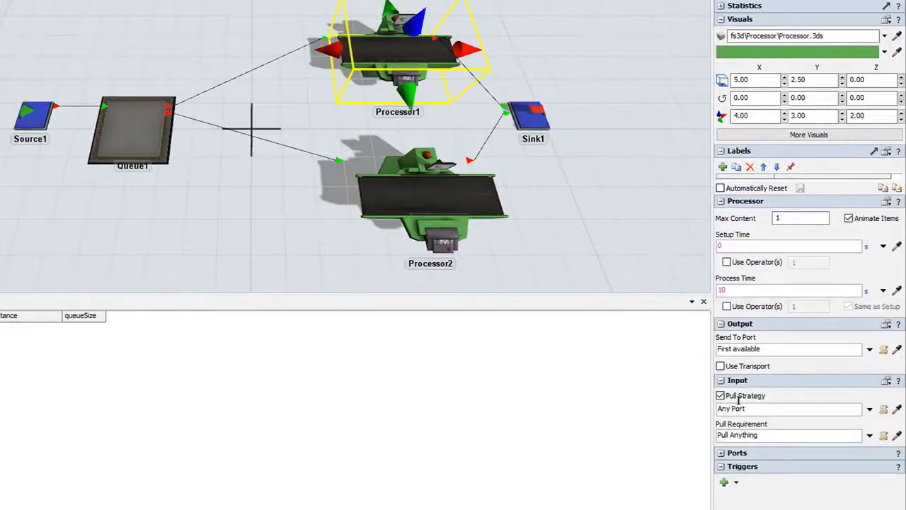
drag(746, 408, 696, 388)
click(757, 407)
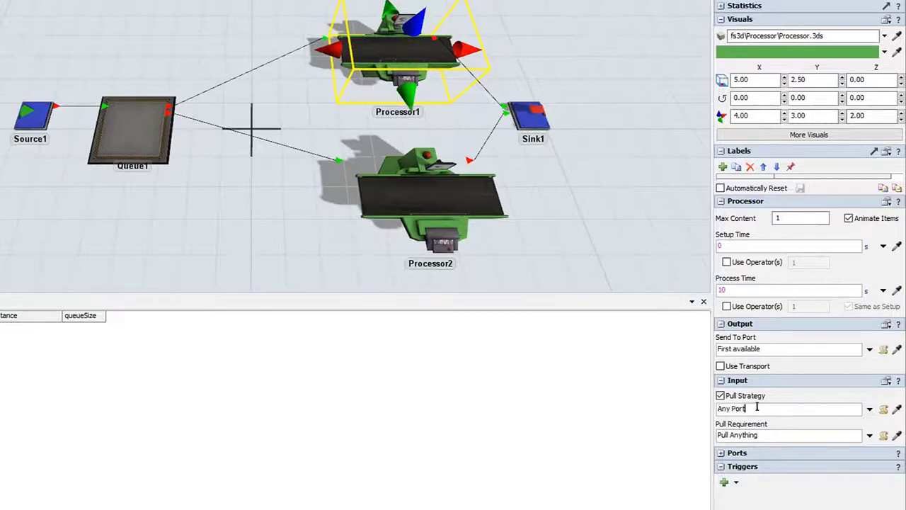
click(869, 408)
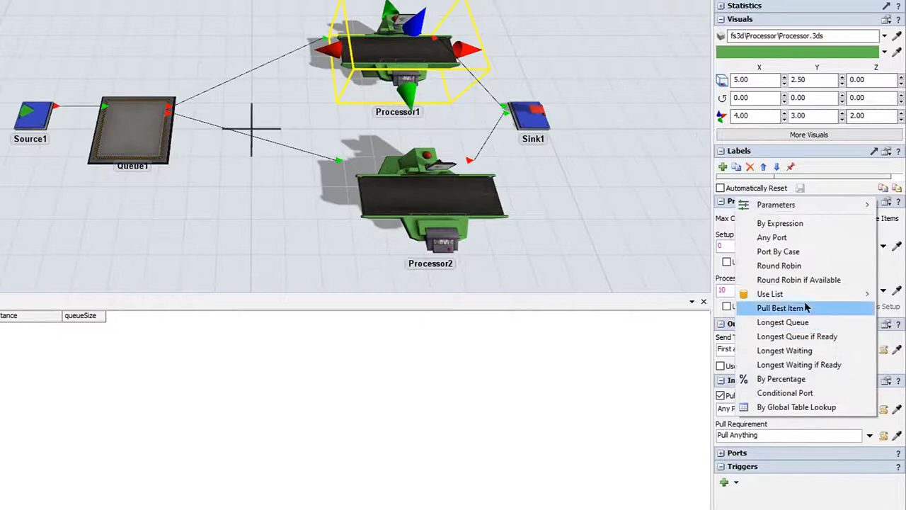
mouse_move(793, 296)
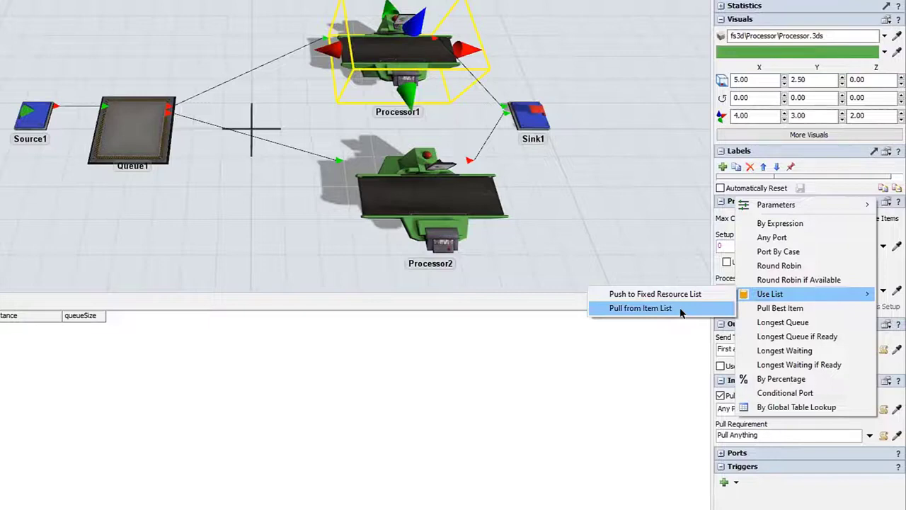
click(641, 308)
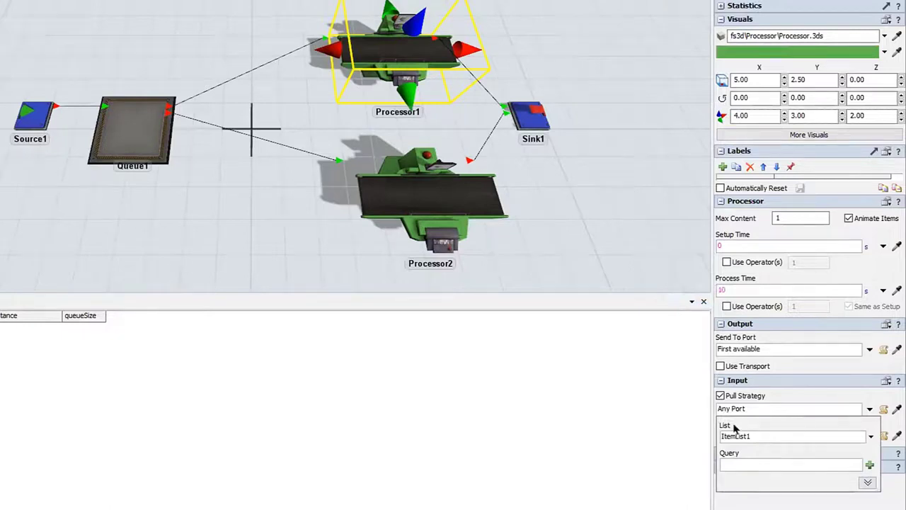
click(788, 430)
drag(756, 435, 705, 417)
click(725, 461)
click(777, 395)
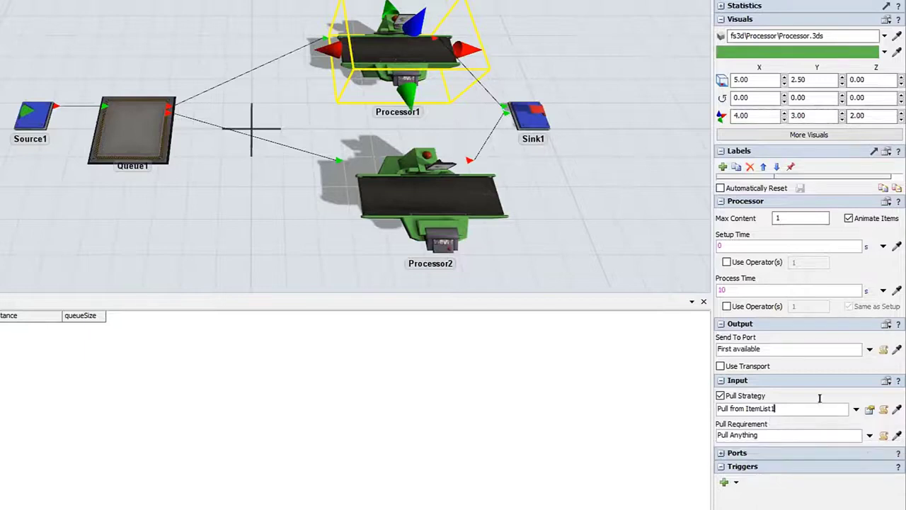
click(857, 409)
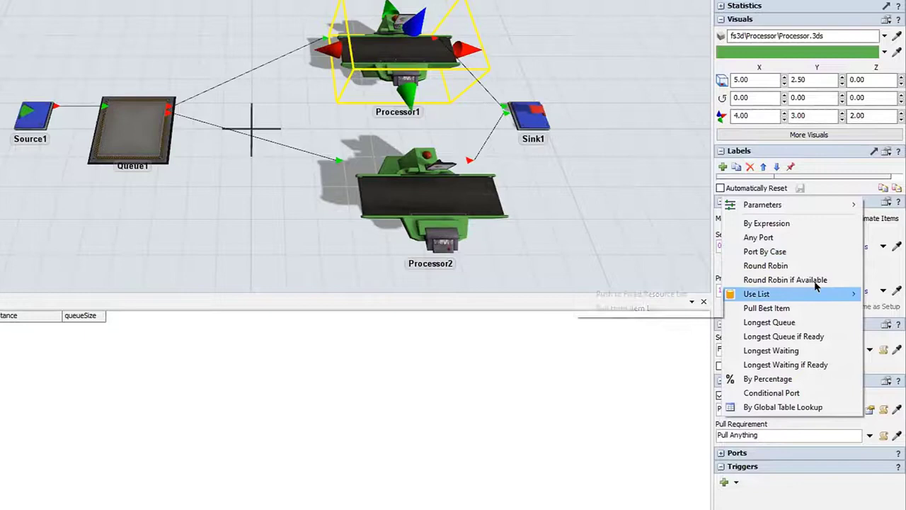
mouse_move(816, 293)
click(793, 423)
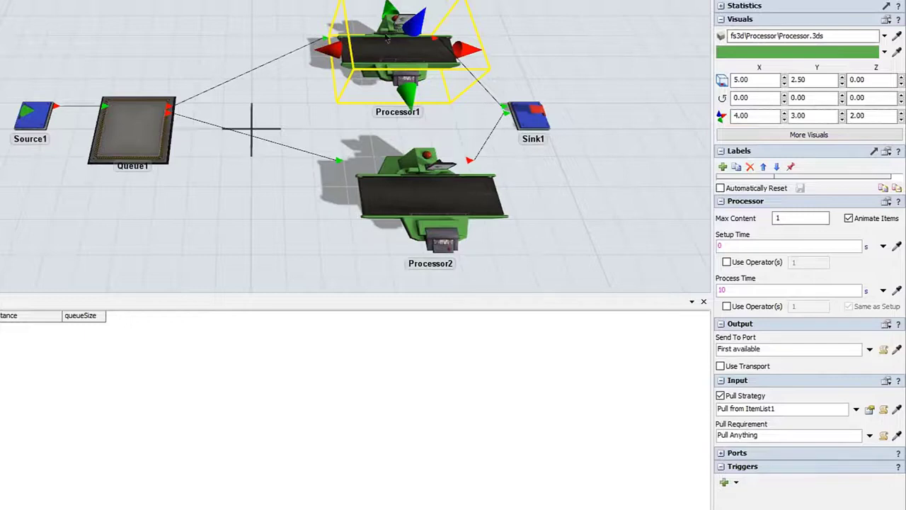
Enable the Pull Strategy on Processor2 and set it to pull from ItemList1 with an empty query.
click(436, 183)
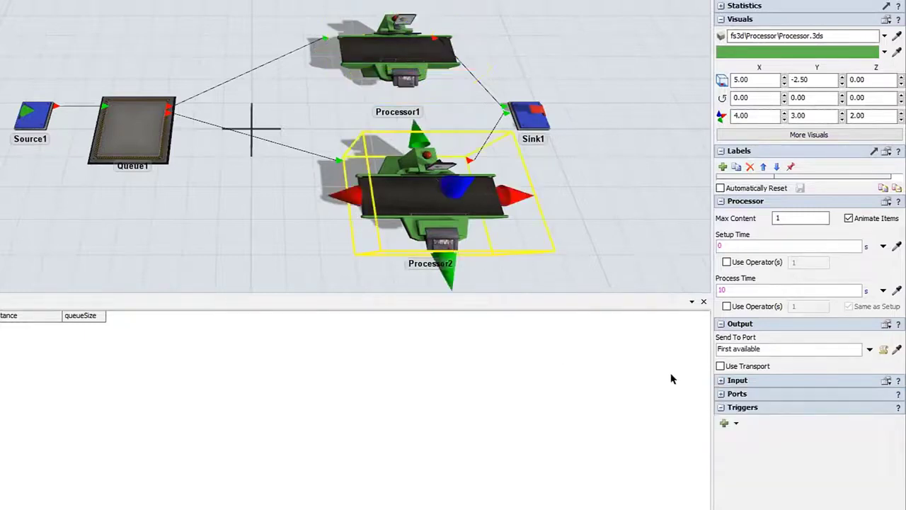
click(716, 382)
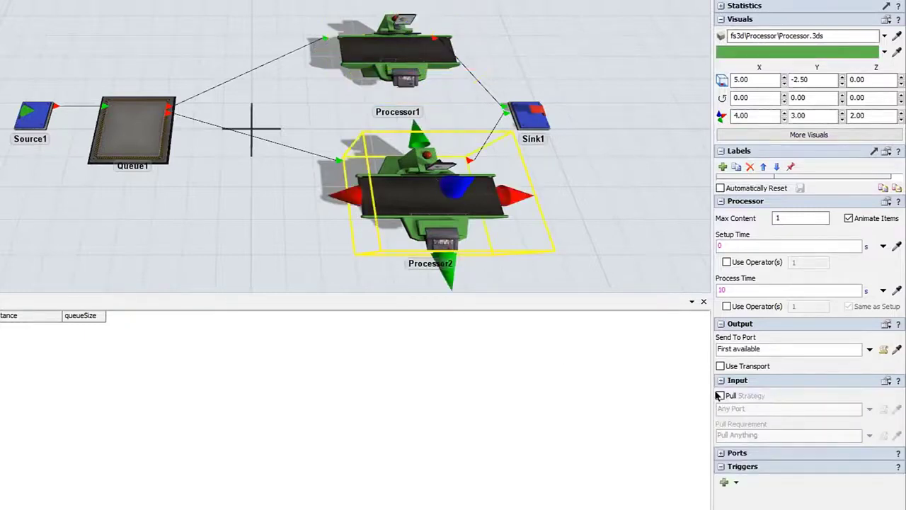
click(720, 395)
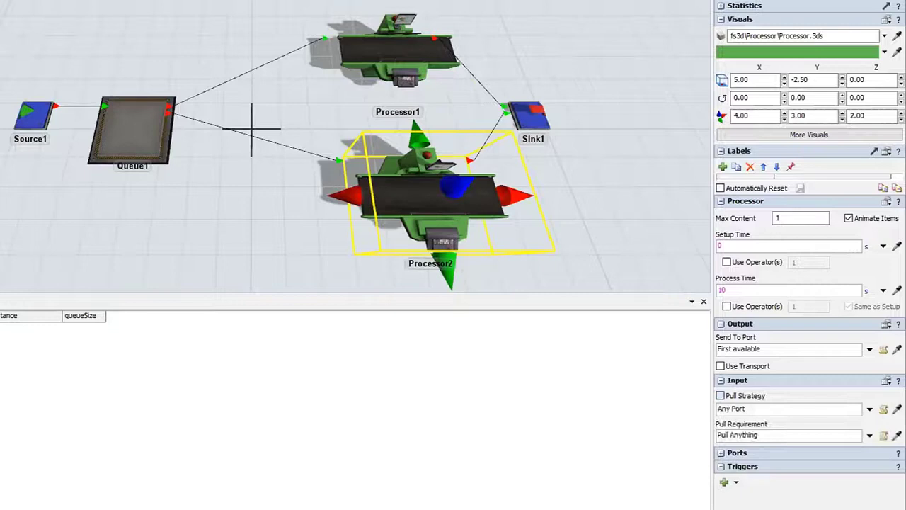
click(870, 409)
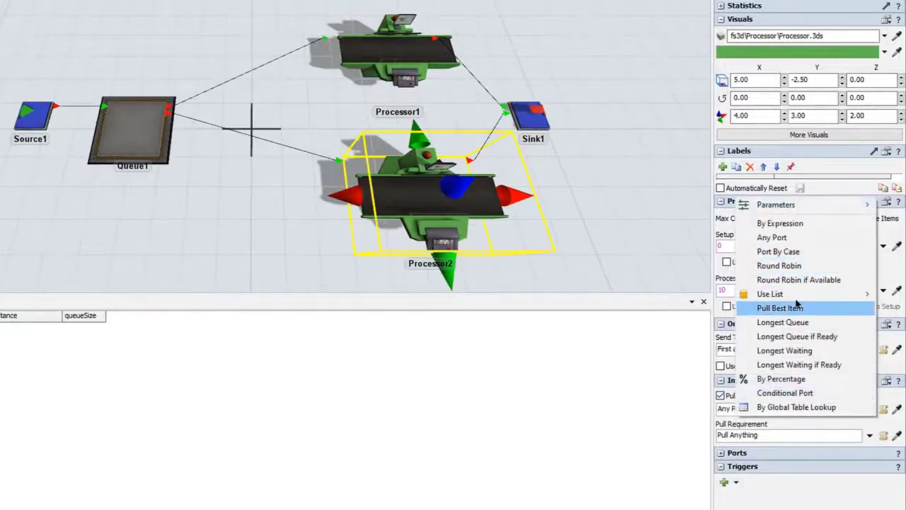
mouse_move(779, 293)
click(684, 307)
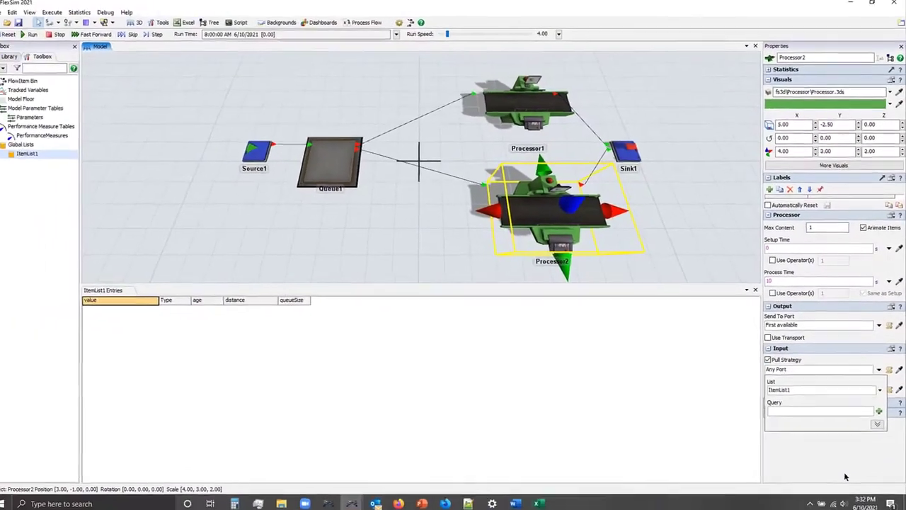
click(841, 467)
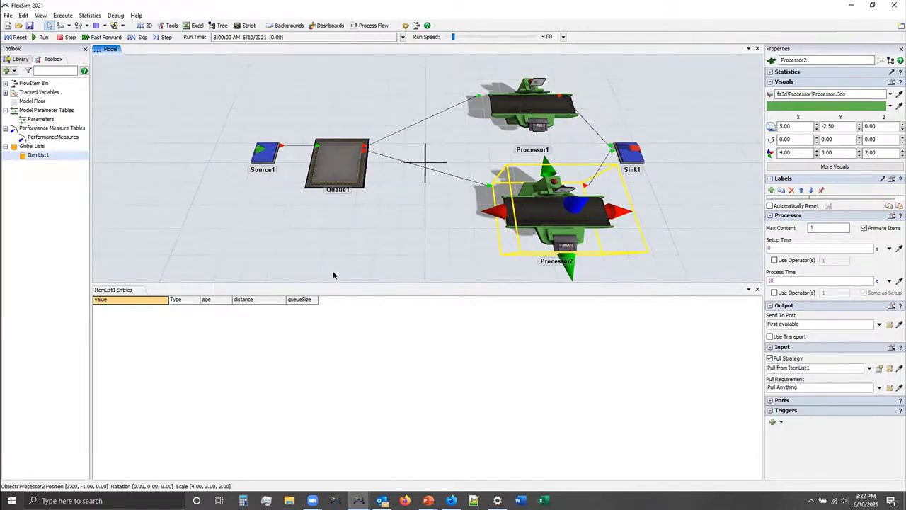
Show ItemList1's back orders in a view docked beside the list entries, and reset the model.
right_click(38, 155)
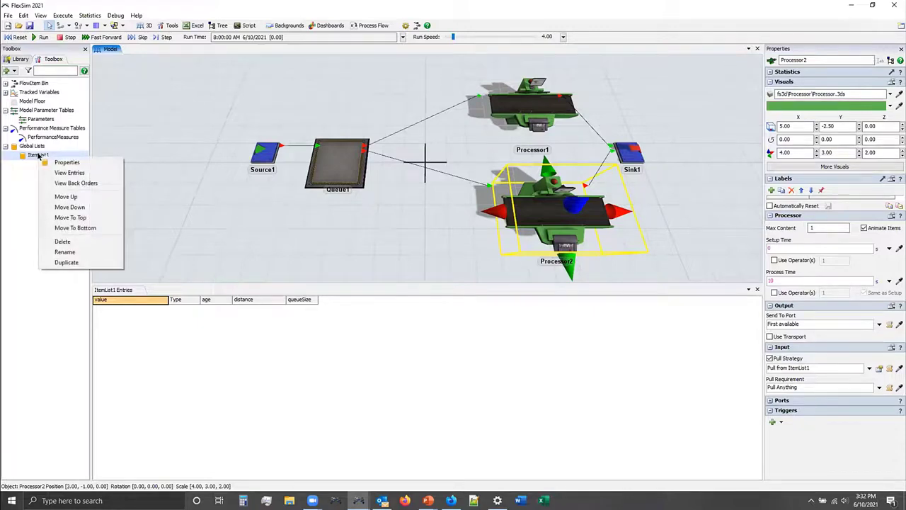
click(84, 184)
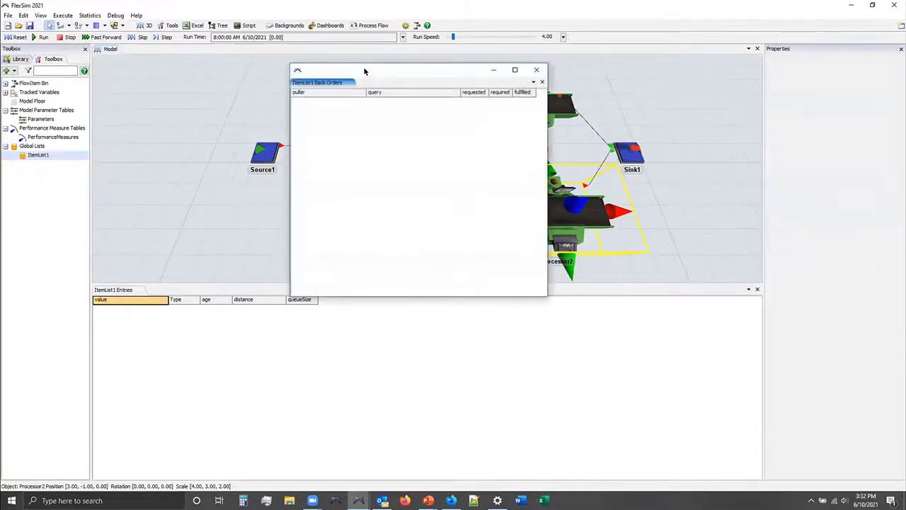
drag(365, 71, 550, 469)
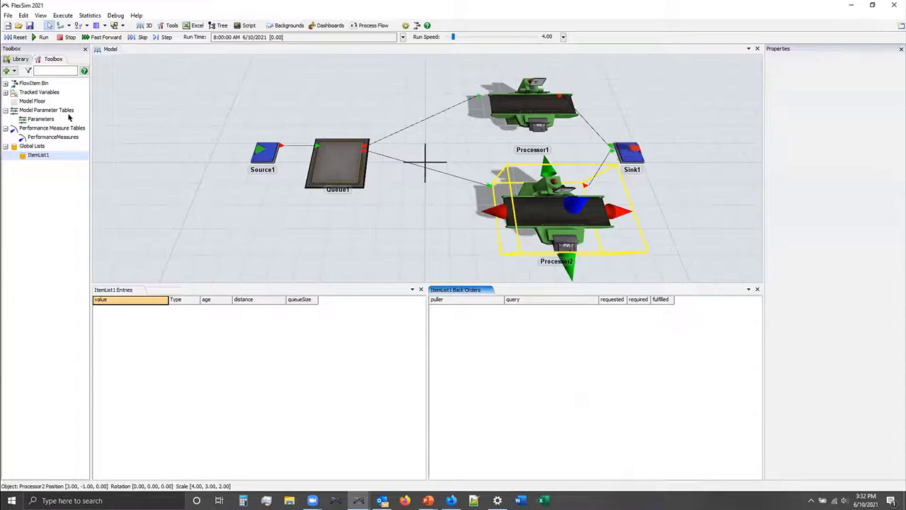
click(23, 35)
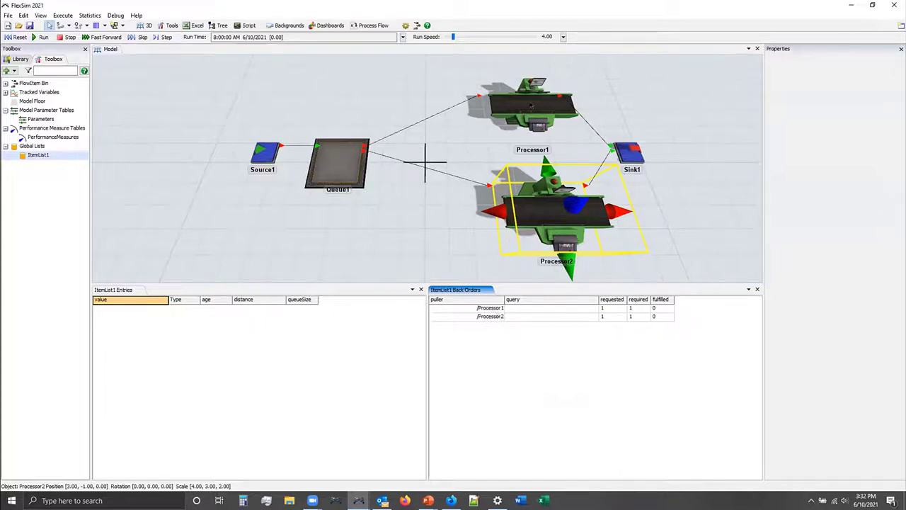
Examine the back orders of Processor1 and Processor2, comparing each puller with its processor in the model.
click(532, 101)
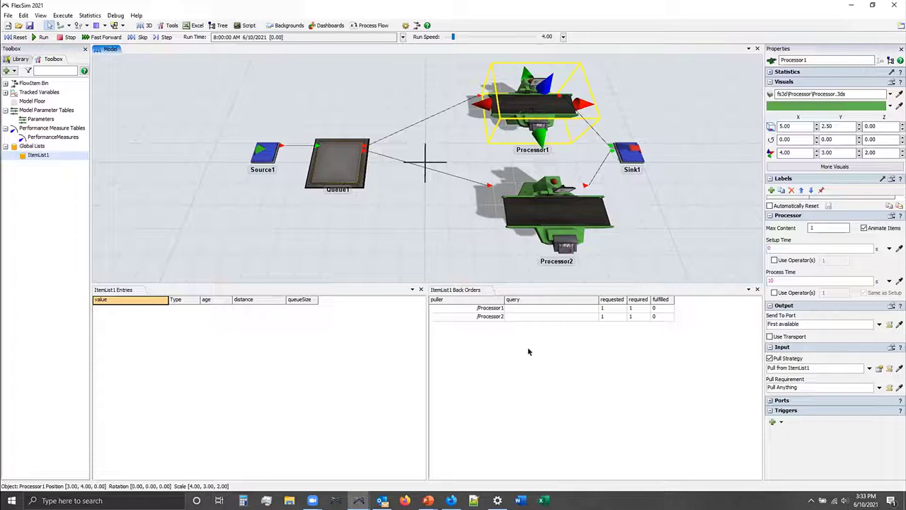
click(486, 309)
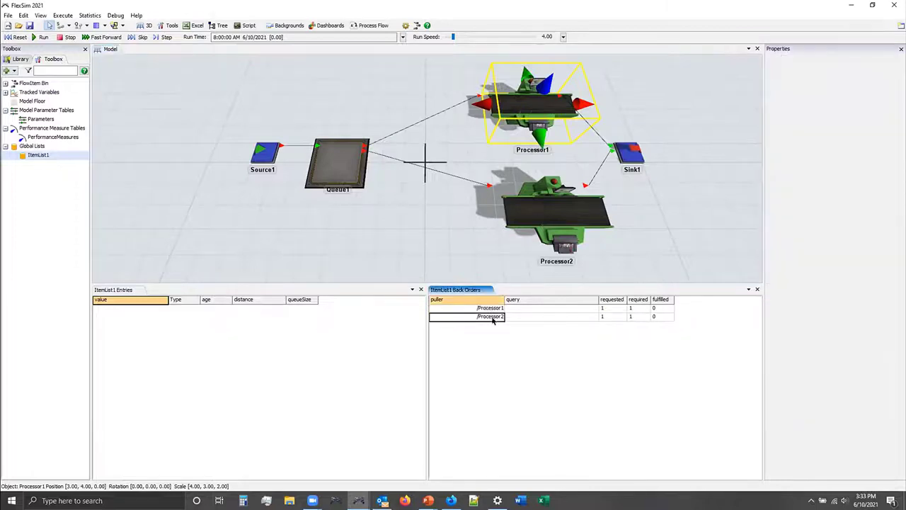
click(492, 317)
click(493, 309)
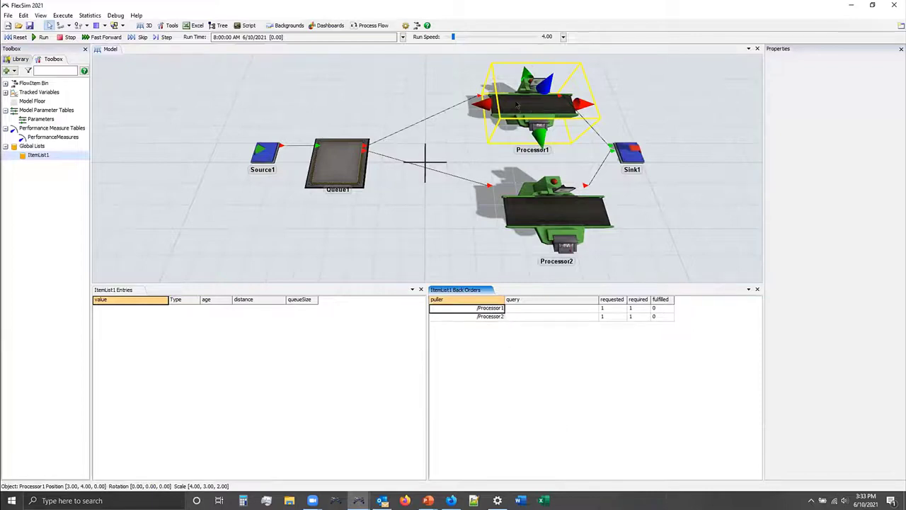
click(490, 317)
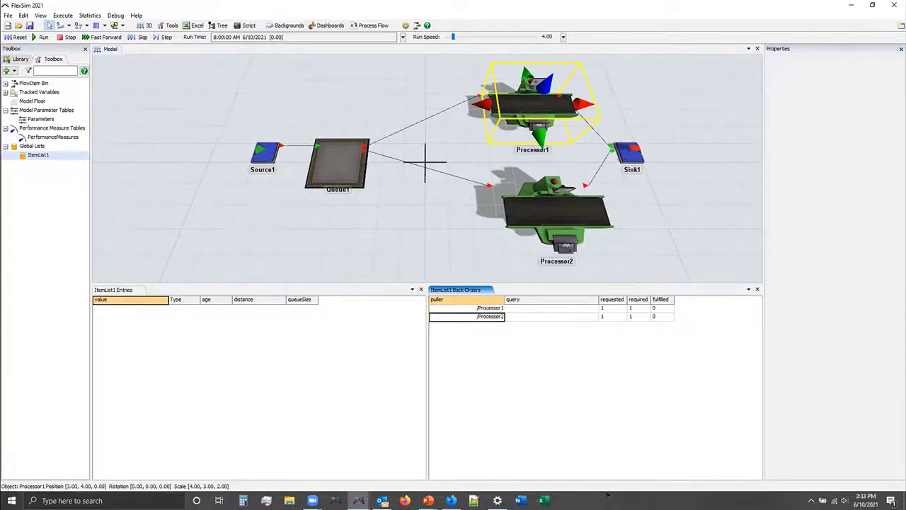
ctrl+click(546, 217)
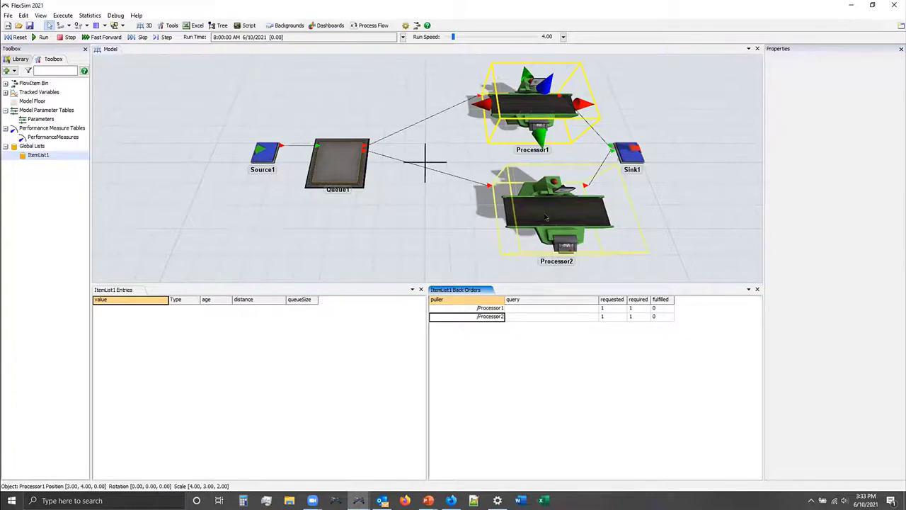
click(479, 262)
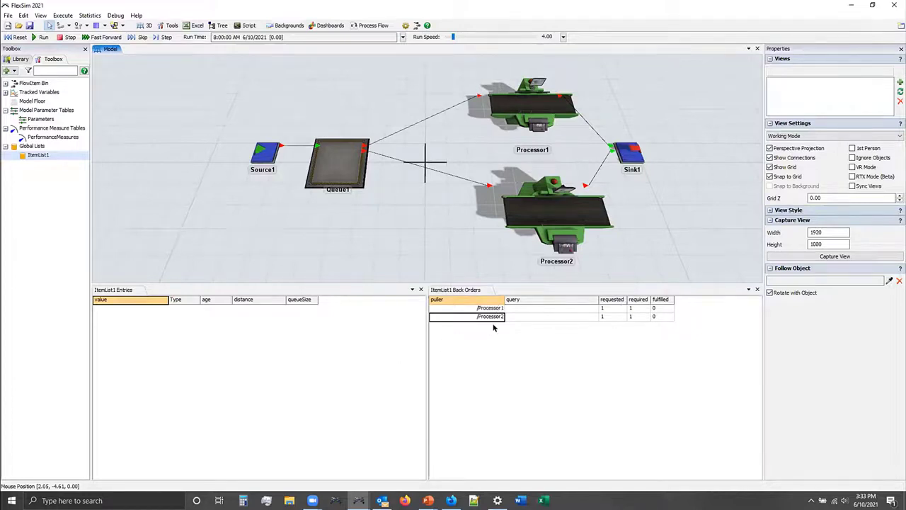
click(537, 381)
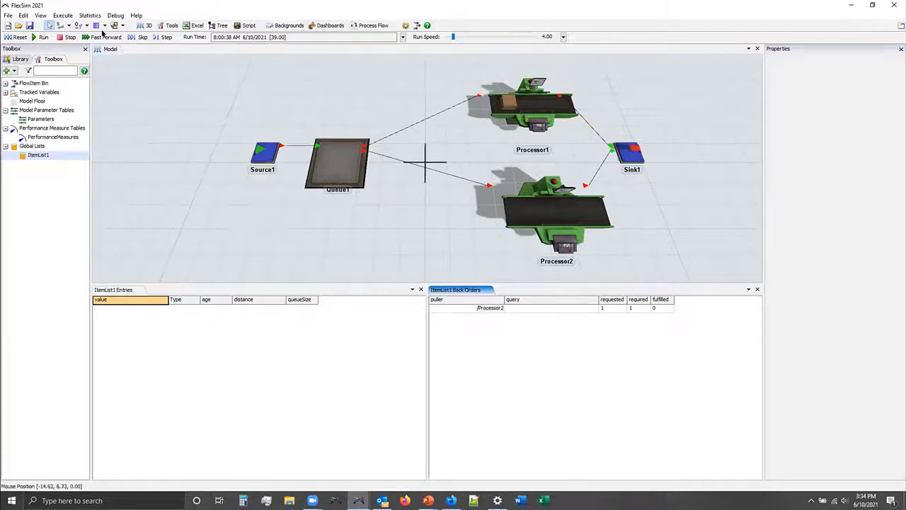
Run the model briefly, stop it, and check the order of the two processors in the back orders.
click(39, 37)
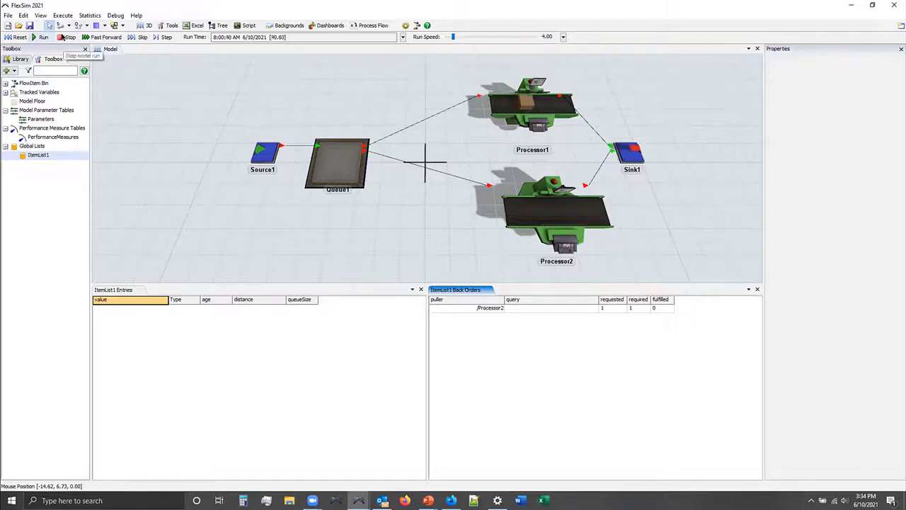
click(64, 37)
click(499, 317)
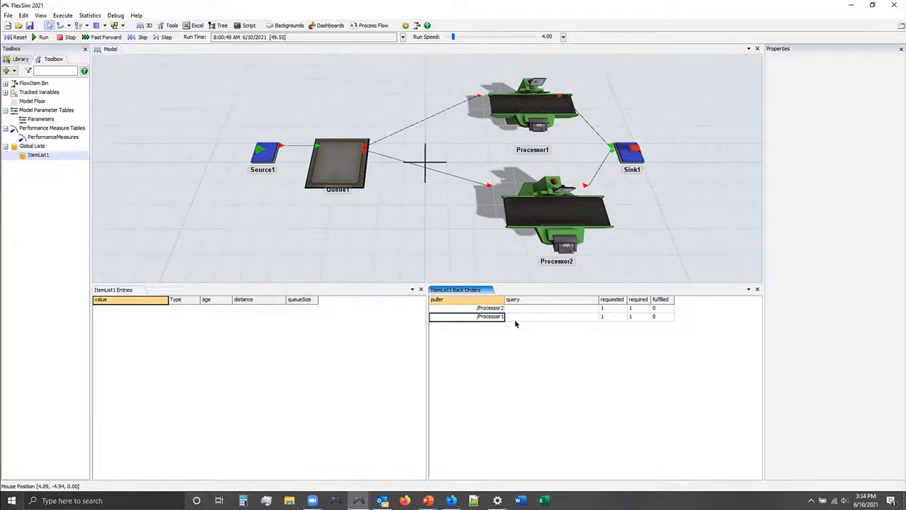
click(485, 307)
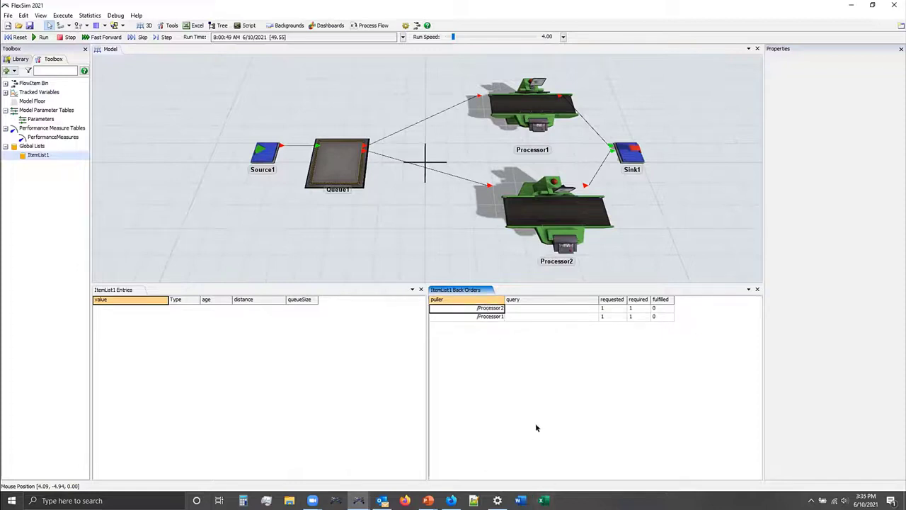
Continue the run while observing the back orders' query column and Processor2's statistics.
click(40, 36)
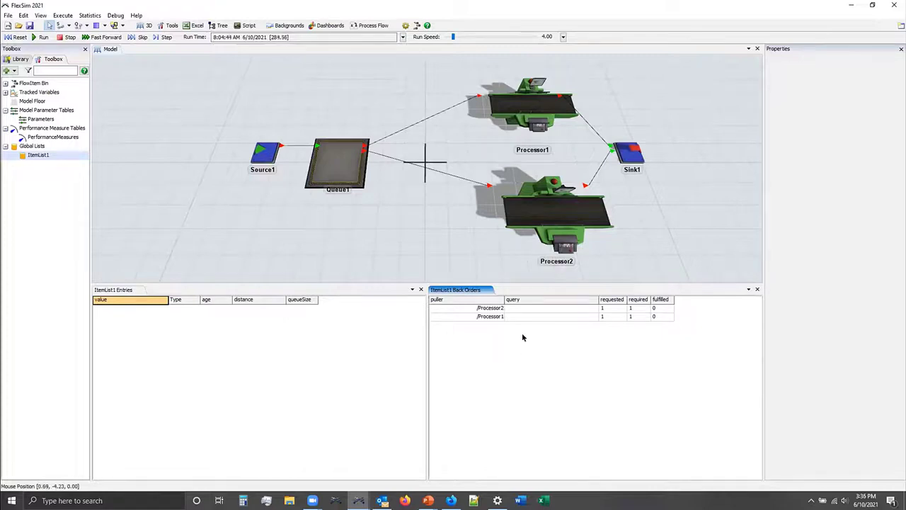
click(507, 307)
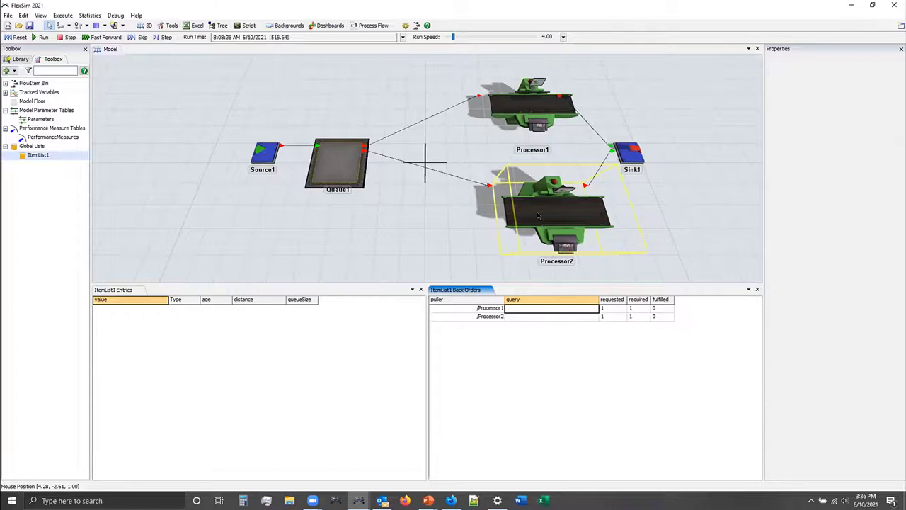
click(538, 216)
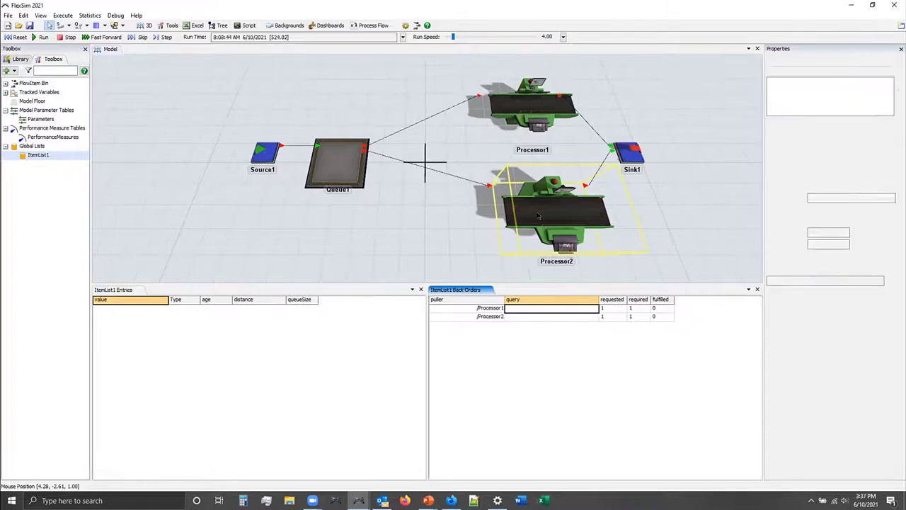
scroll(792, 424, down, 1)
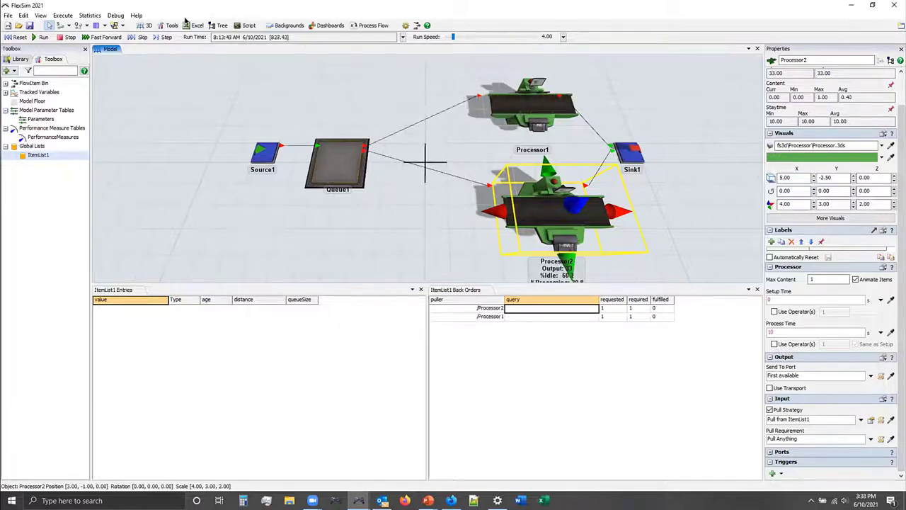
Reset the model and give Source1 an On Creation trigger that sets the item's "Type" label and color using duniform(1,3,getstream(current)).
click(20, 36)
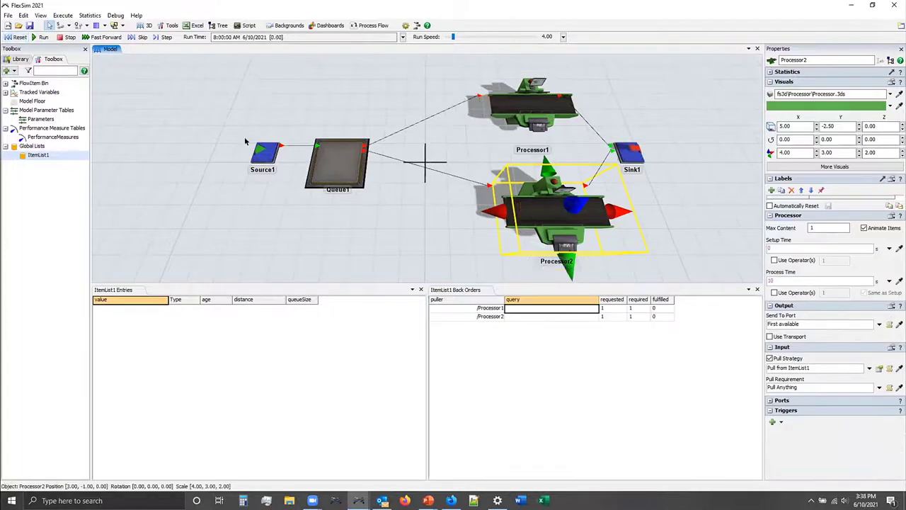
click(264, 151)
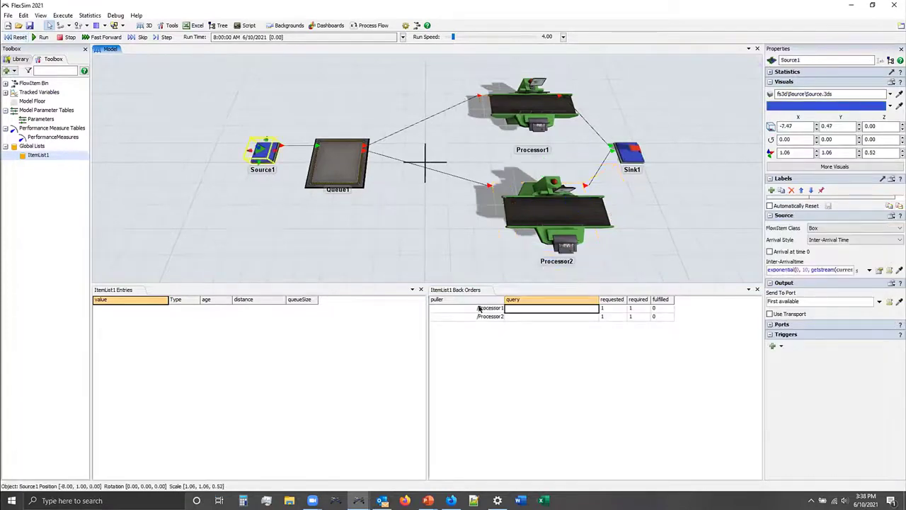
click(782, 344)
click(781, 356)
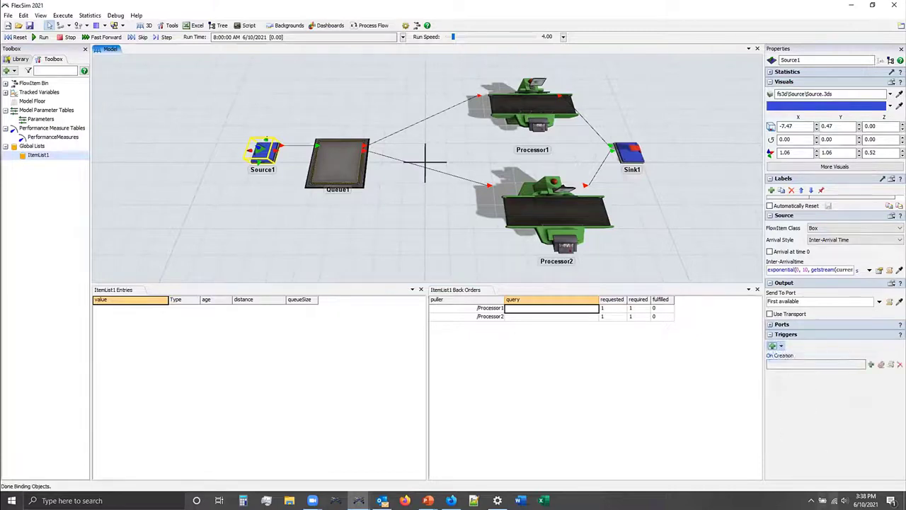
click(871, 363)
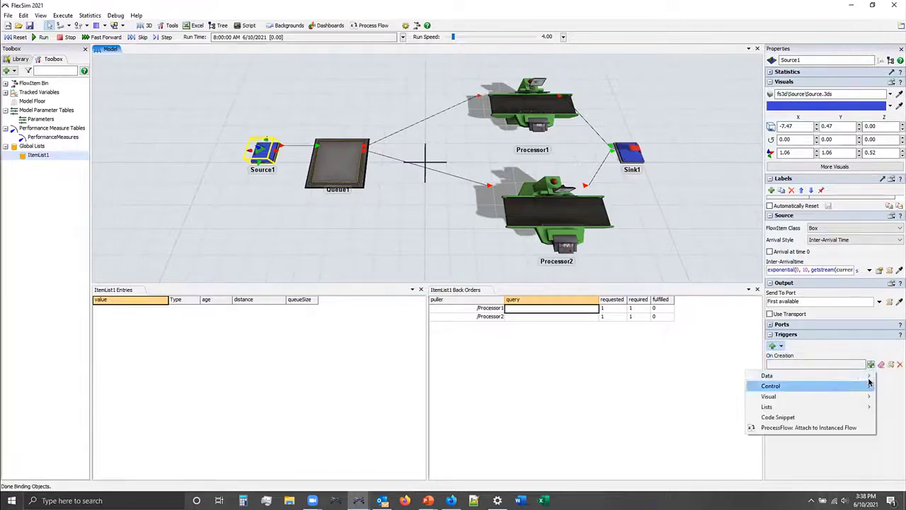
mouse_move(771, 383)
click(662, 385)
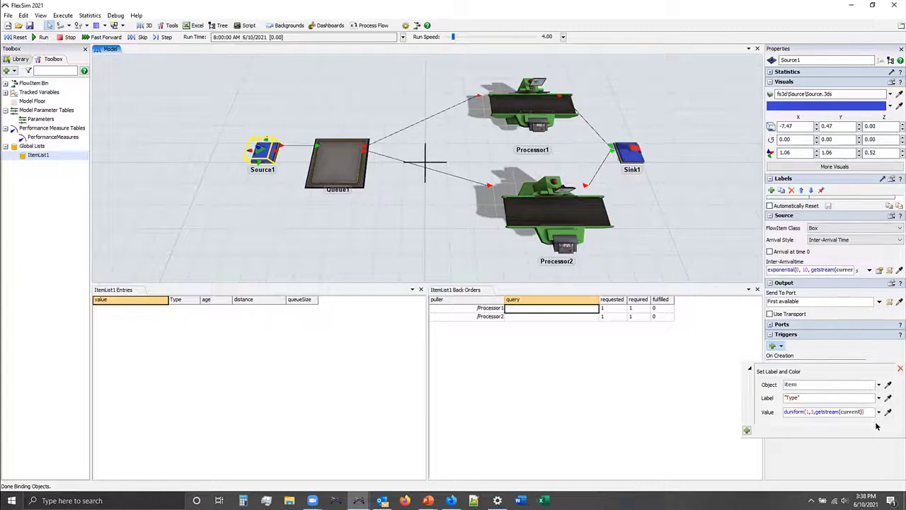
click(824, 352)
Set the query of Processor1's pull strategy on ItemList1 to WHERE Type = 1.
click(532, 106)
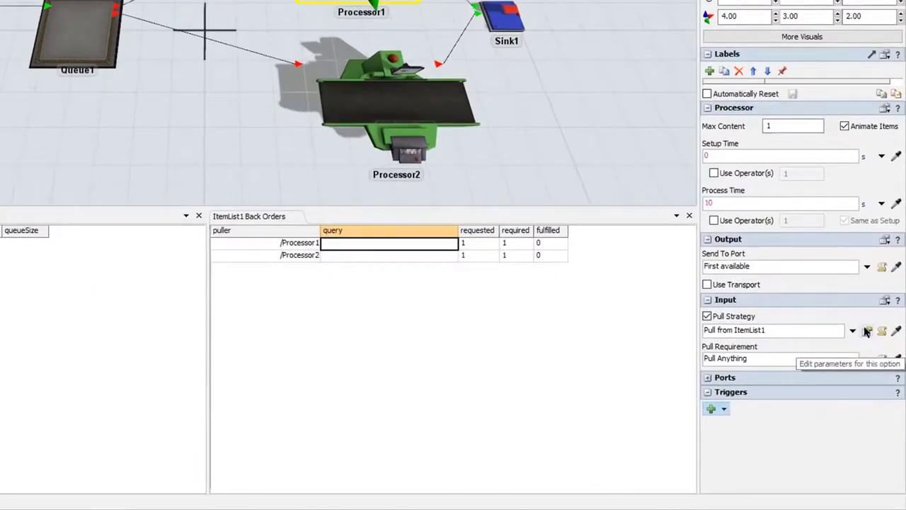
click(866, 331)
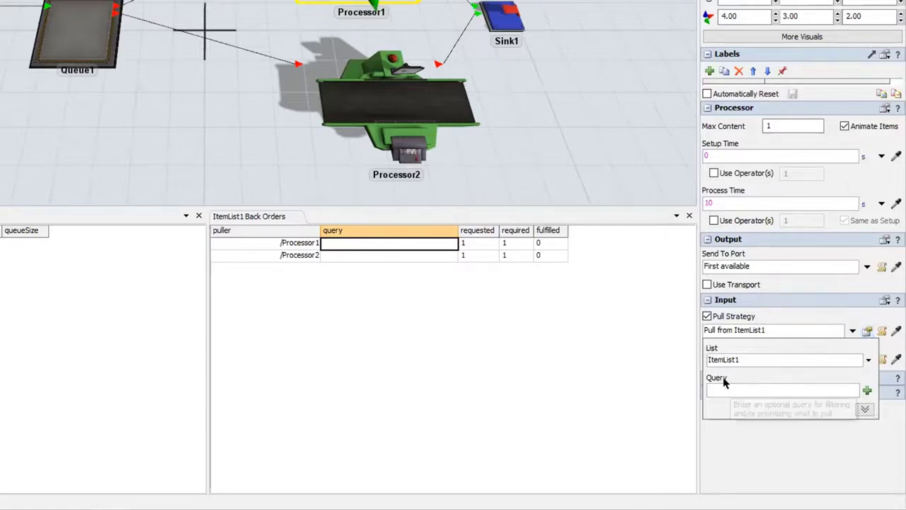
click(867, 390)
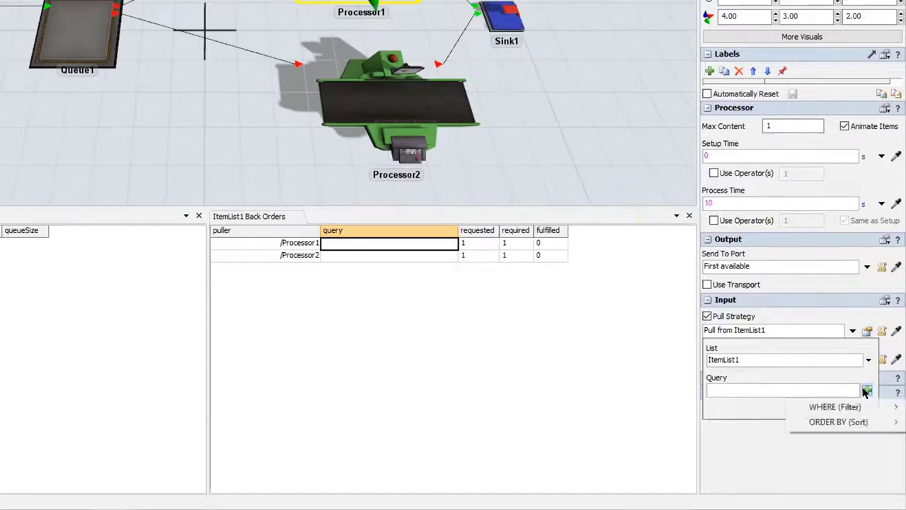
mouse_move(839, 405)
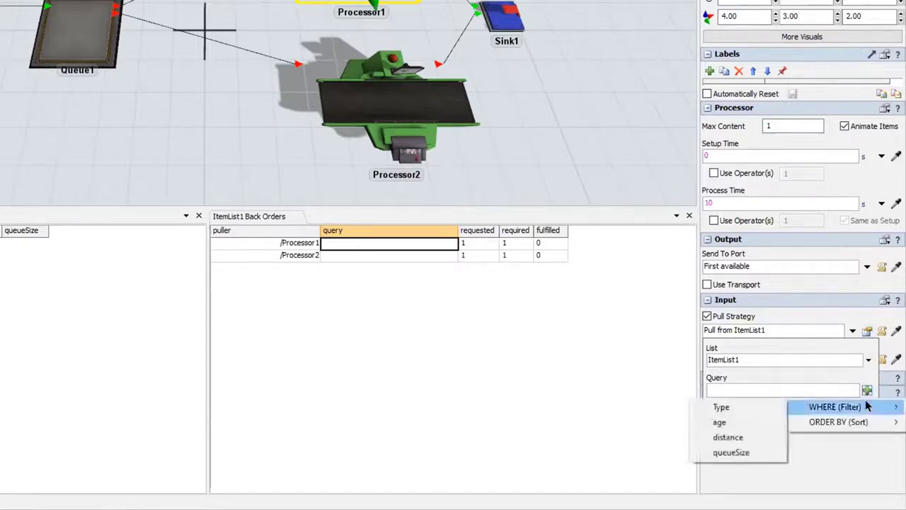
click(740, 406)
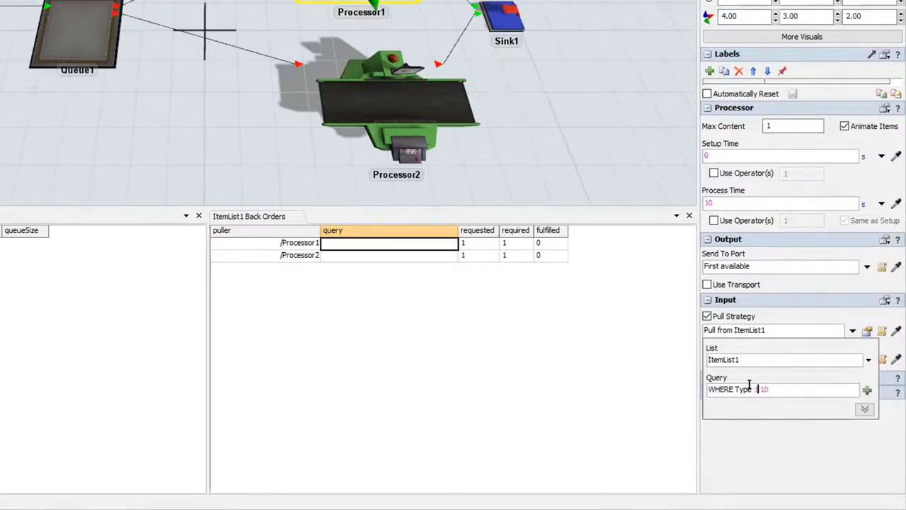
key(BackSpace)
text(=)
key(Delete)
key(Delete)
Examine the WHERE filter and ORDER BY sort fields available for Processor1's pull query.
click(867, 391)
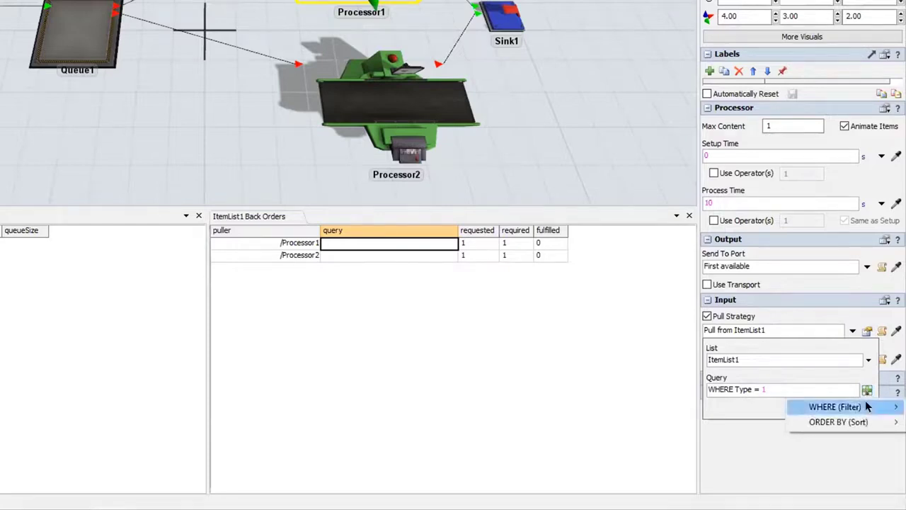
mouse_move(867, 406)
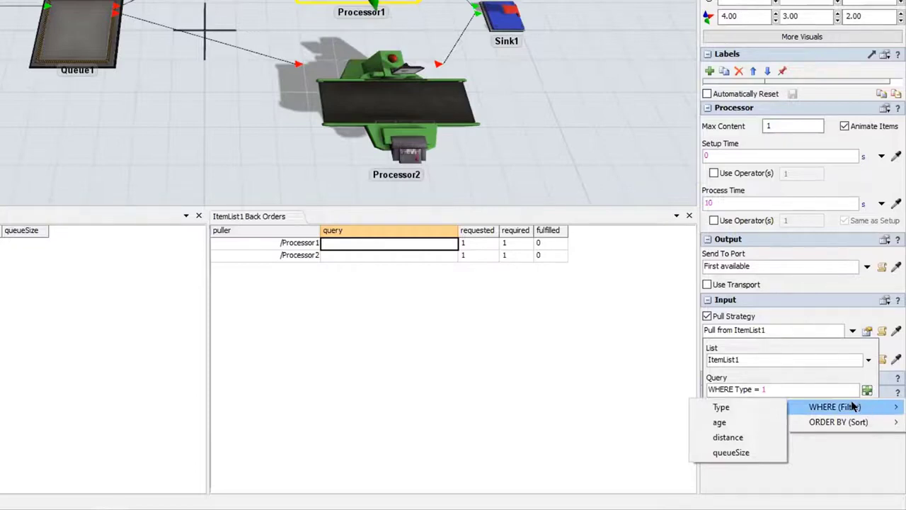
mouse_move(853, 424)
click(732, 475)
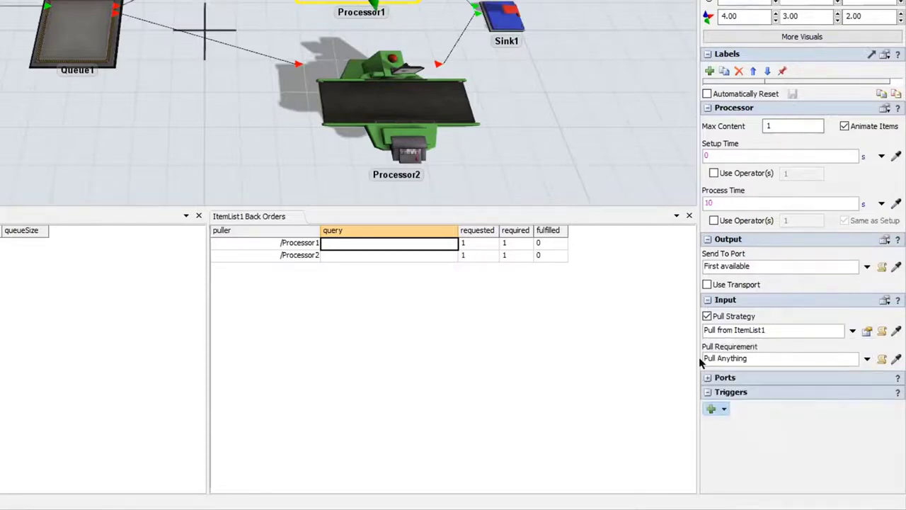
click(866, 331)
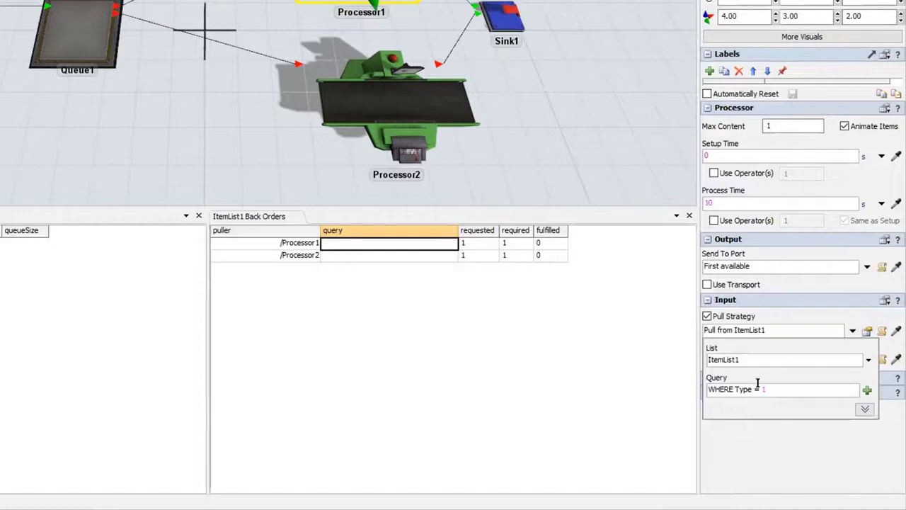
click(867, 389)
mouse_move(863, 406)
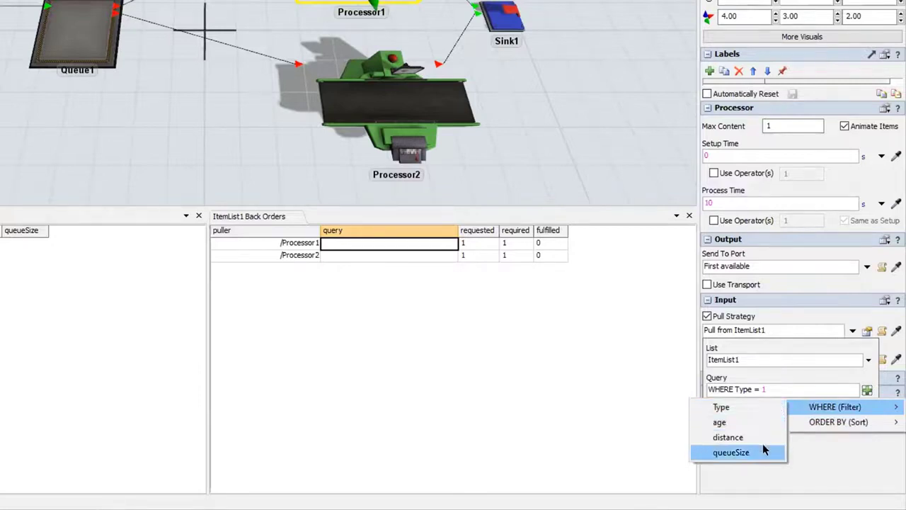
mouse_move(823, 421)
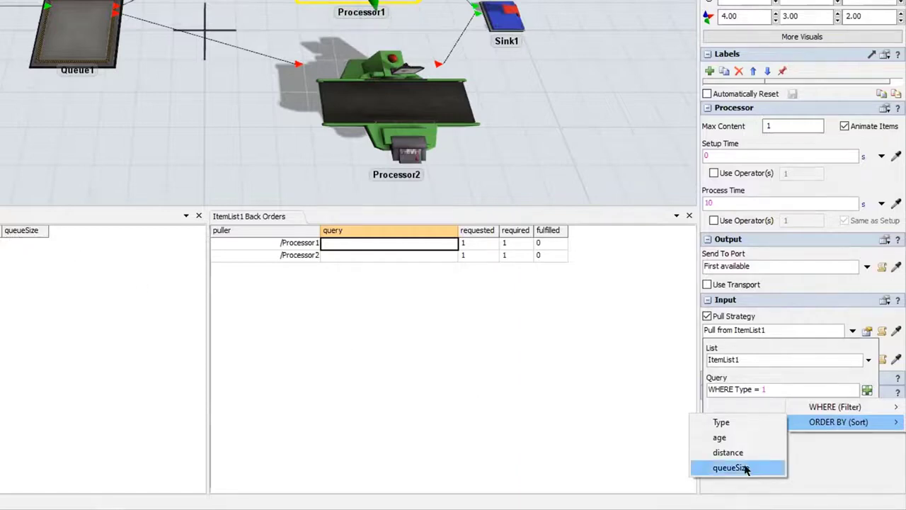
click(772, 384)
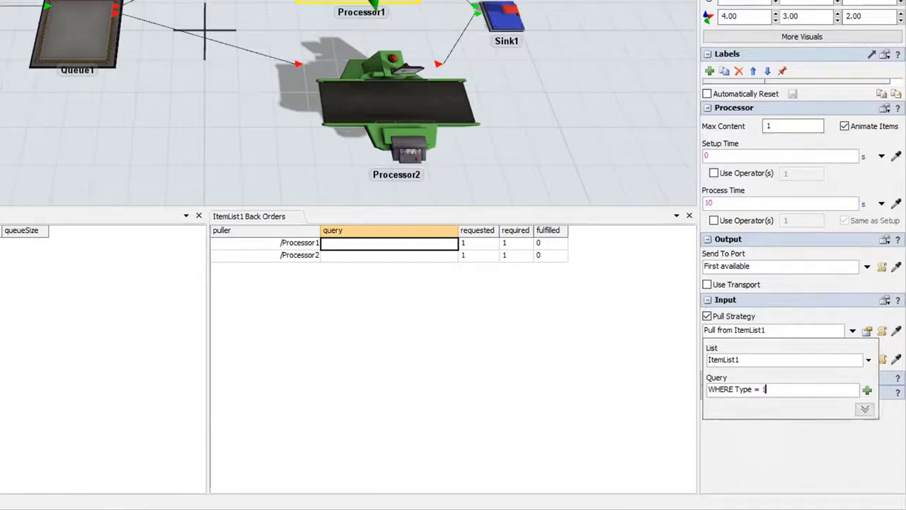
double_click(740, 389)
click(766, 388)
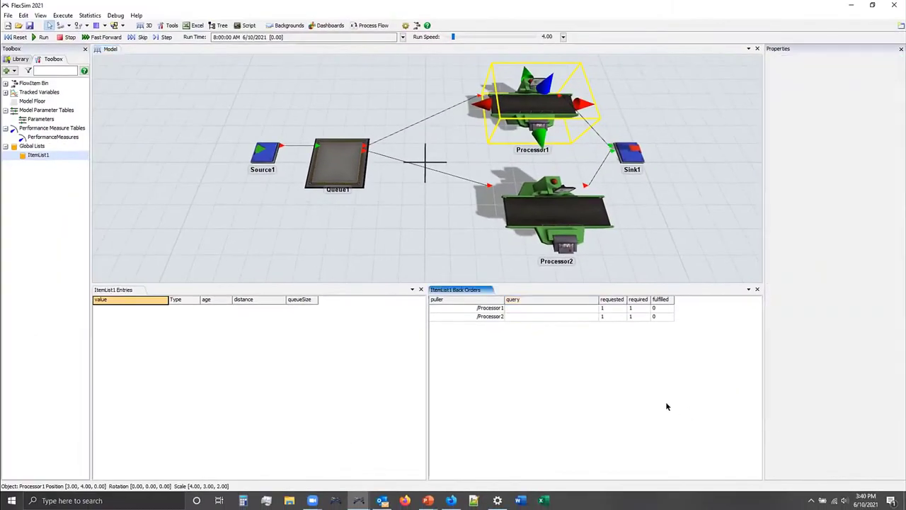
Check Processor1's query in ItemList1's back orders and run the model.
click(531, 308)
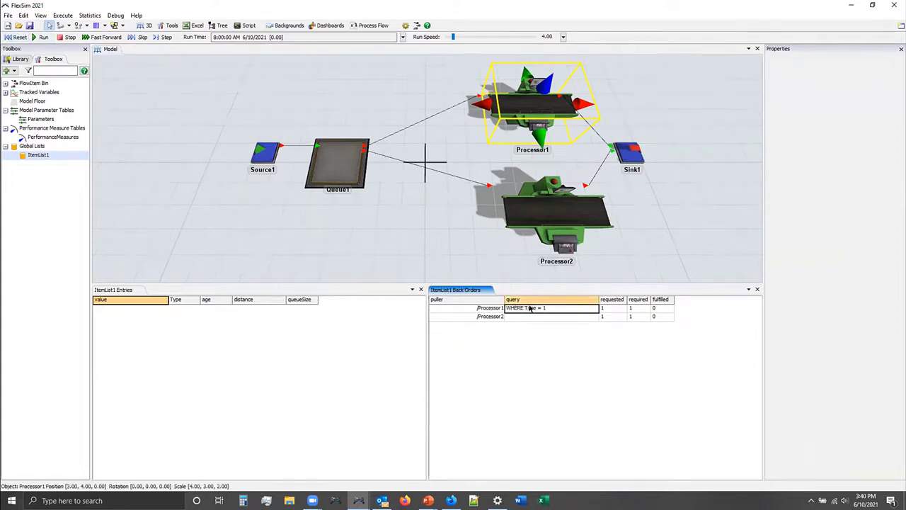
click(536, 336)
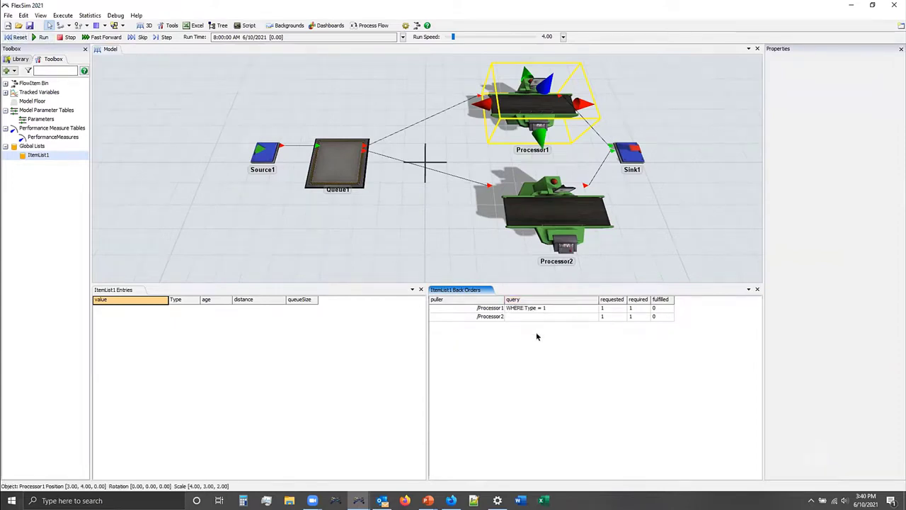
click(44, 37)
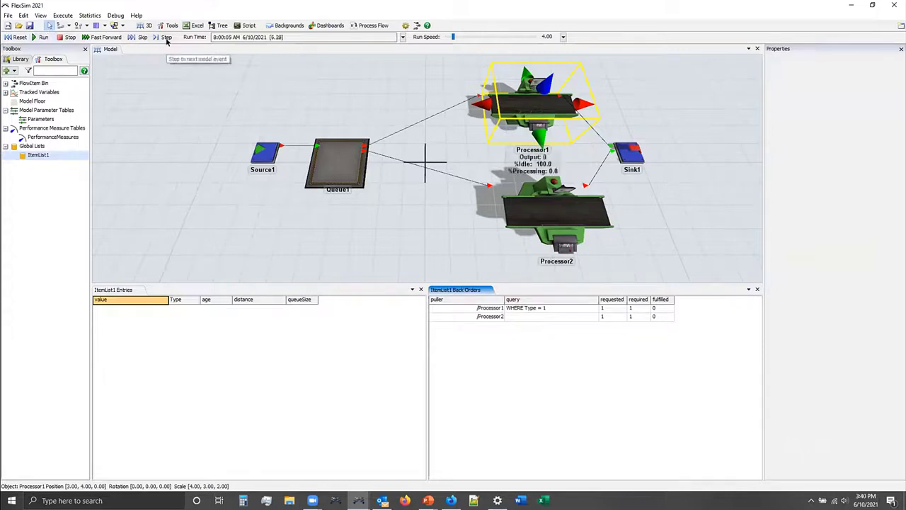
Inspect the items in both processors and compare the pull queries of Processor1 and Processor2.
click(350, 236)
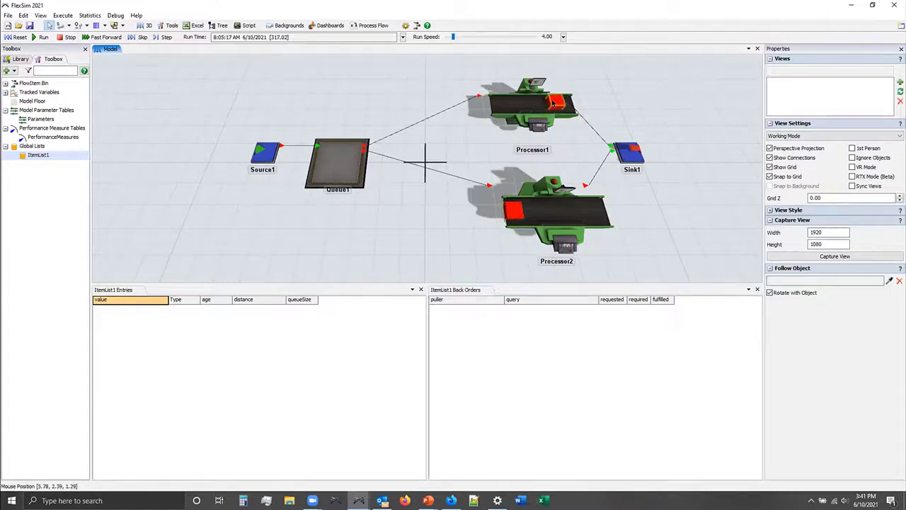
click(555, 103)
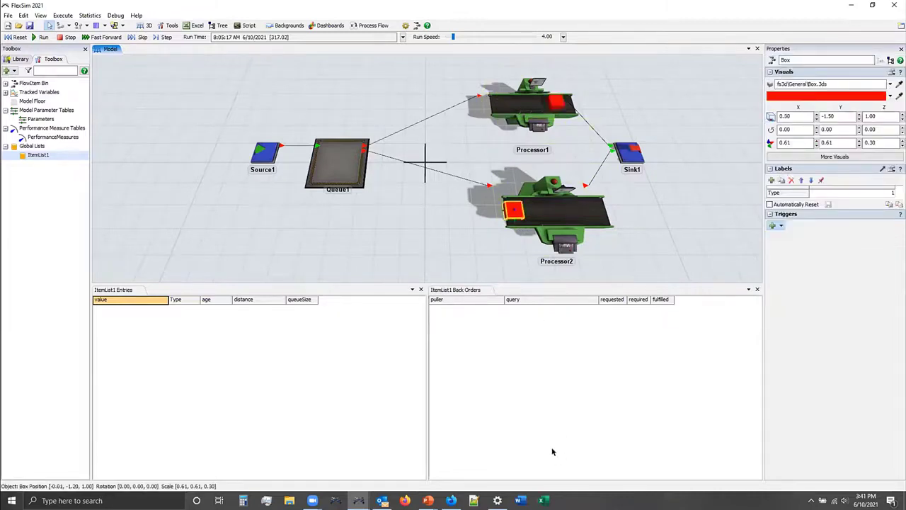
click(538, 106)
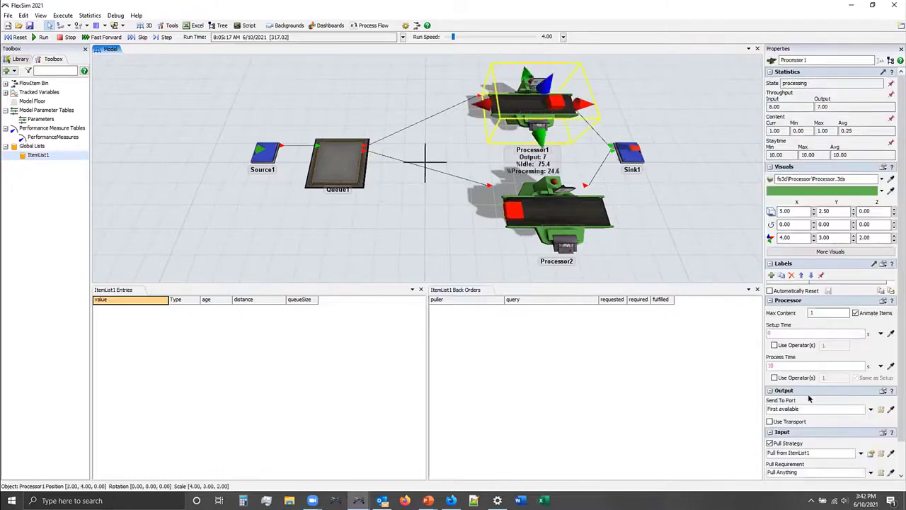
click(870, 453)
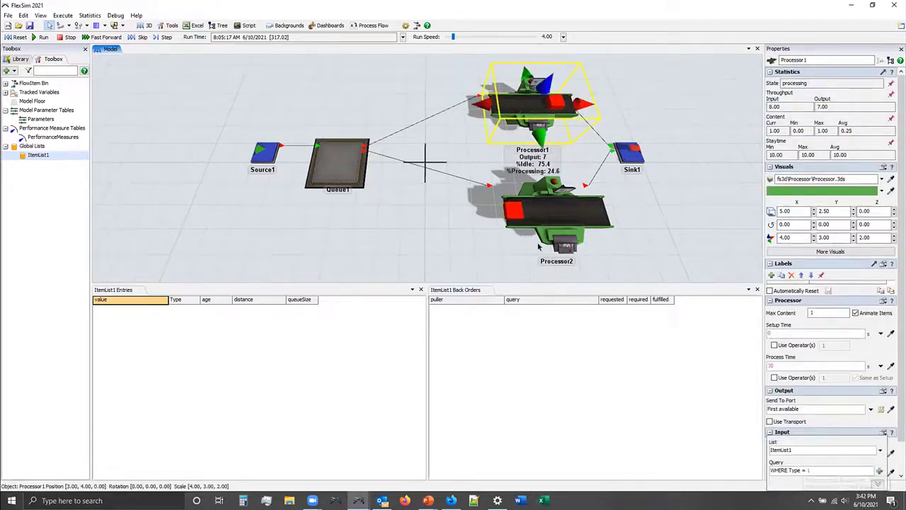
click(569, 247)
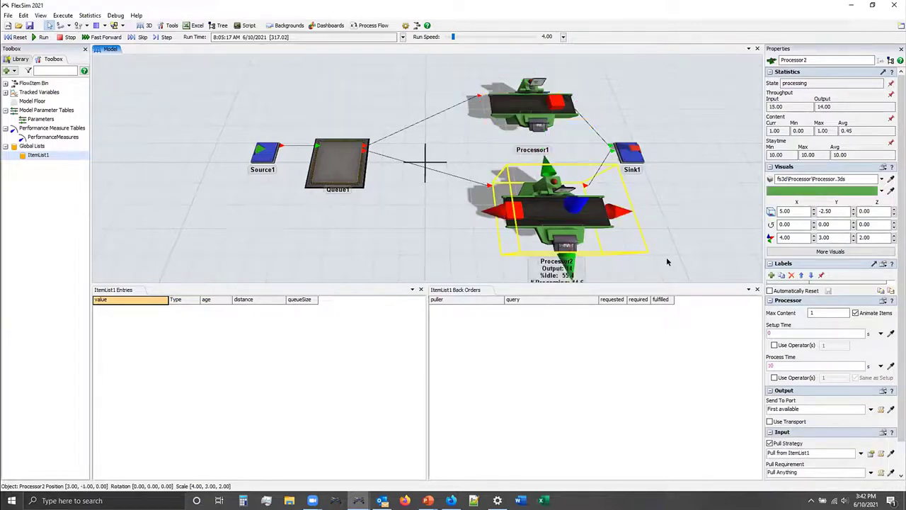
click(665, 227)
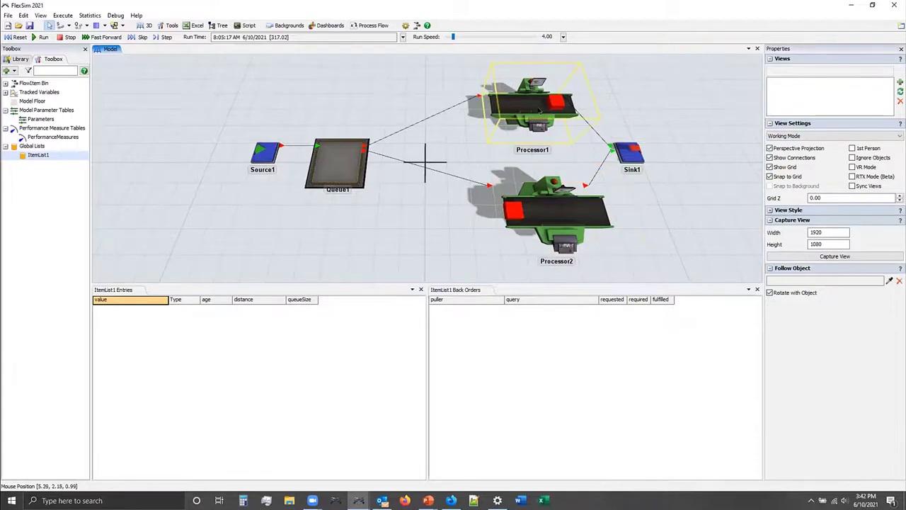
click(556, 213)
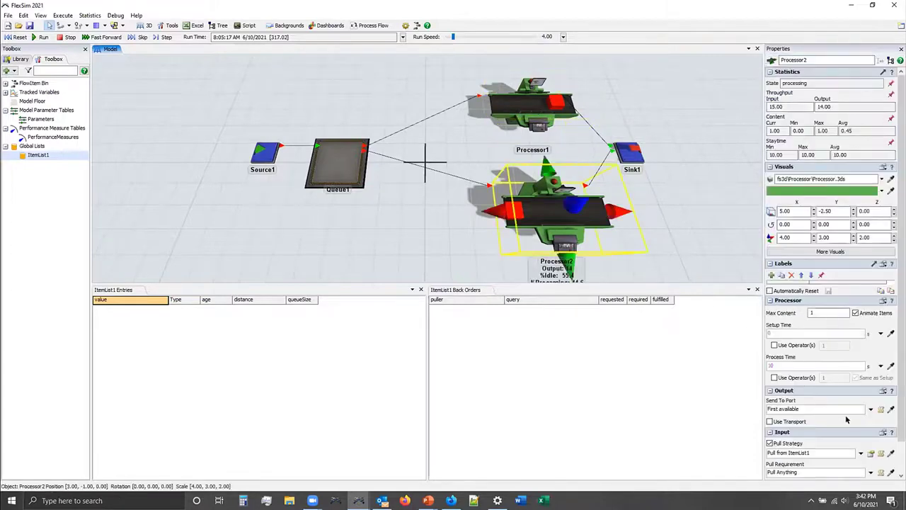
click(871, 454)
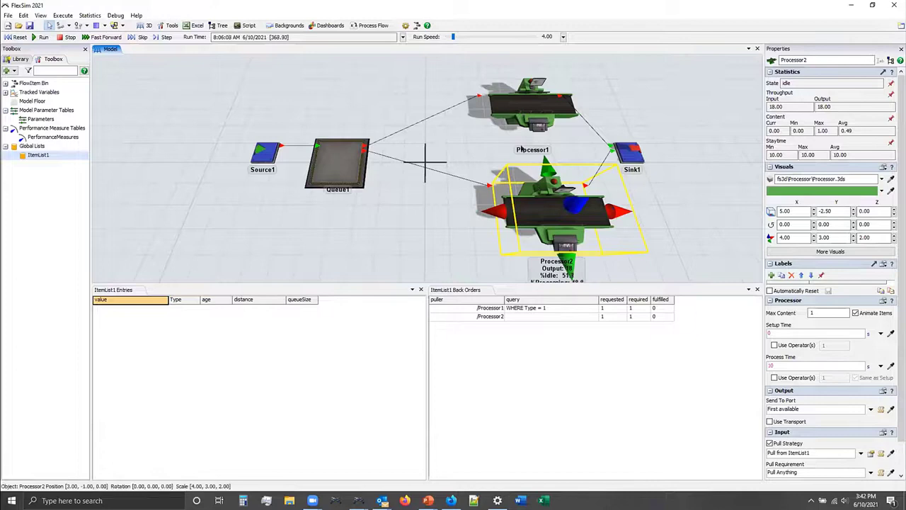
Review Processor1's pull query during the run, collapsing its Processor properties to make room.
click(530, 104)
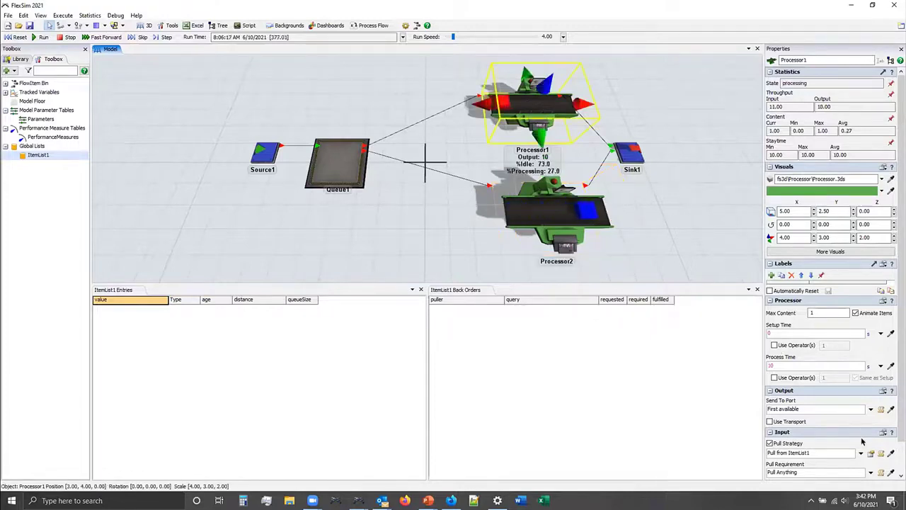
click(872, 452)
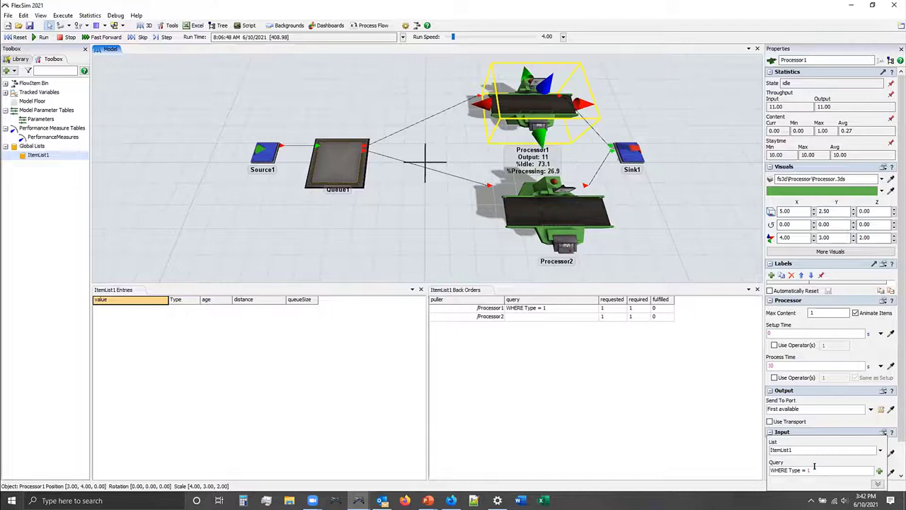
click(768, 300)
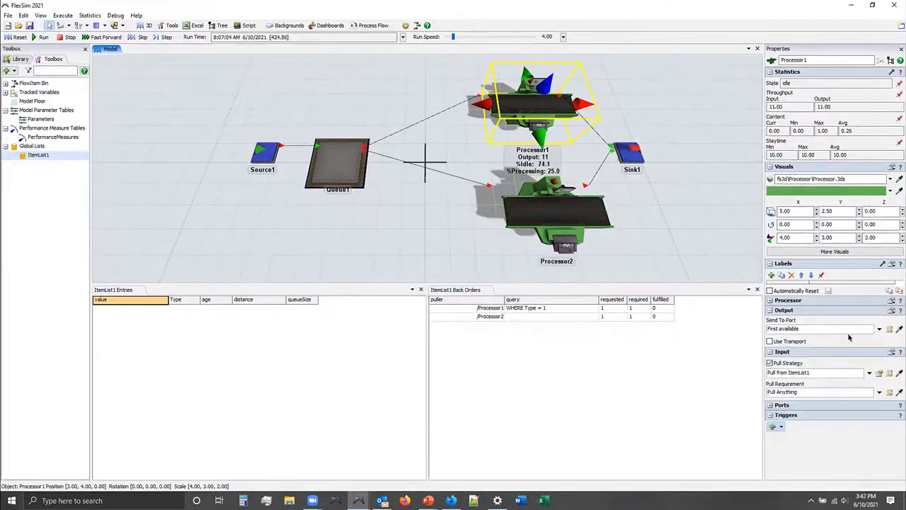
click(879, 373)
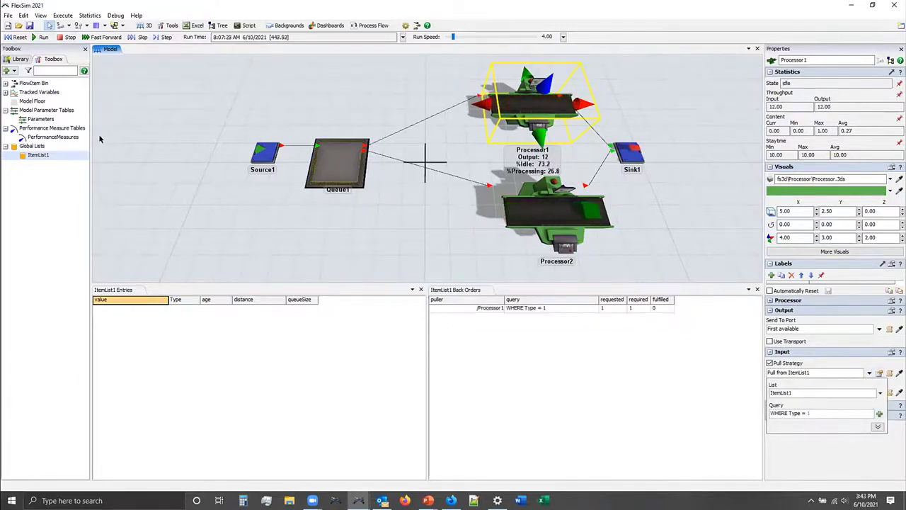
Reset the model and set Processor2's pull query to sort by Type in ascending order, ORDER BY Type ASC.
click(18, 37)
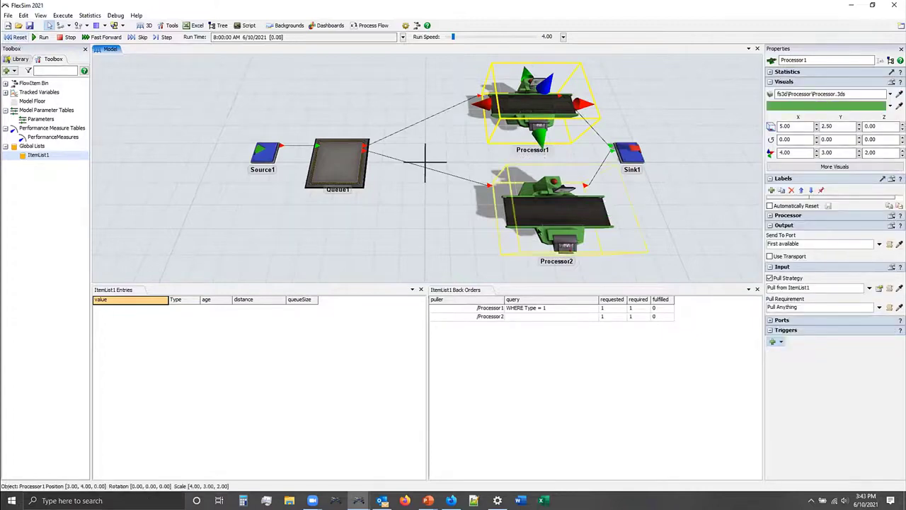
click(555, 218)
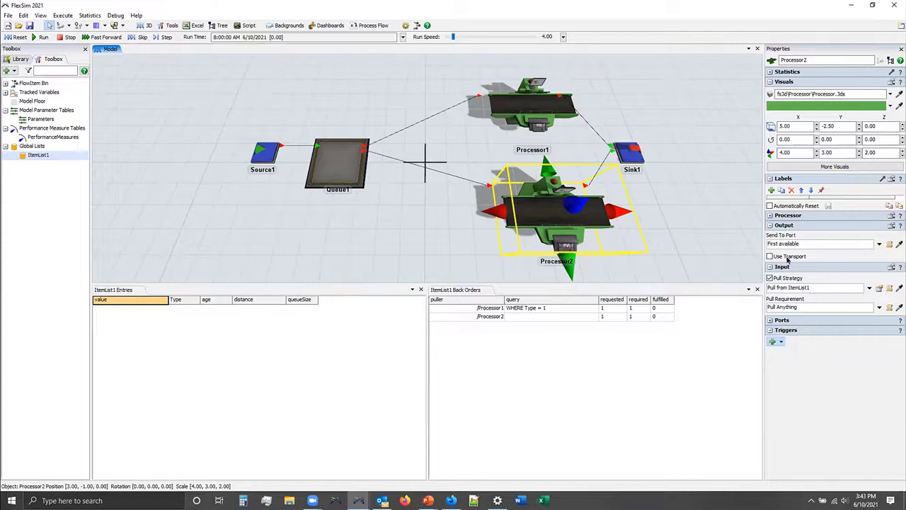
click(879, 288)
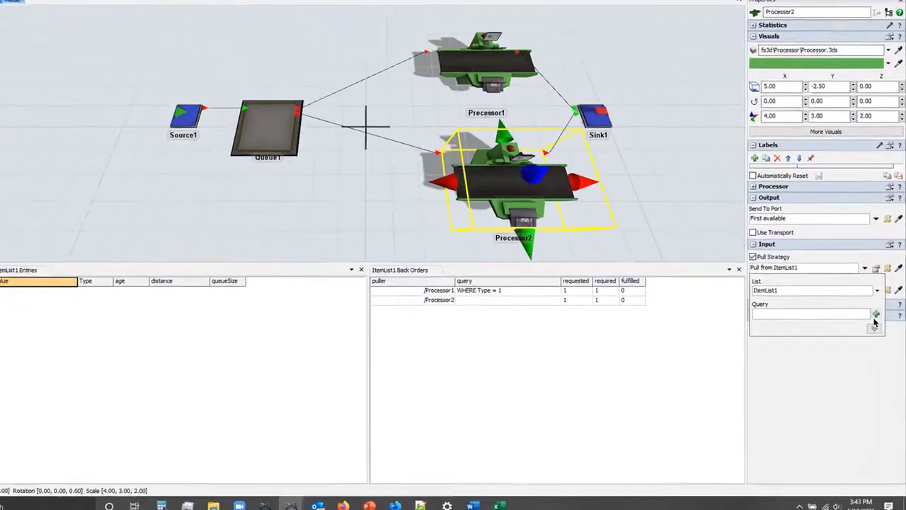
click(879, 329)
mouse_move(865, 308)
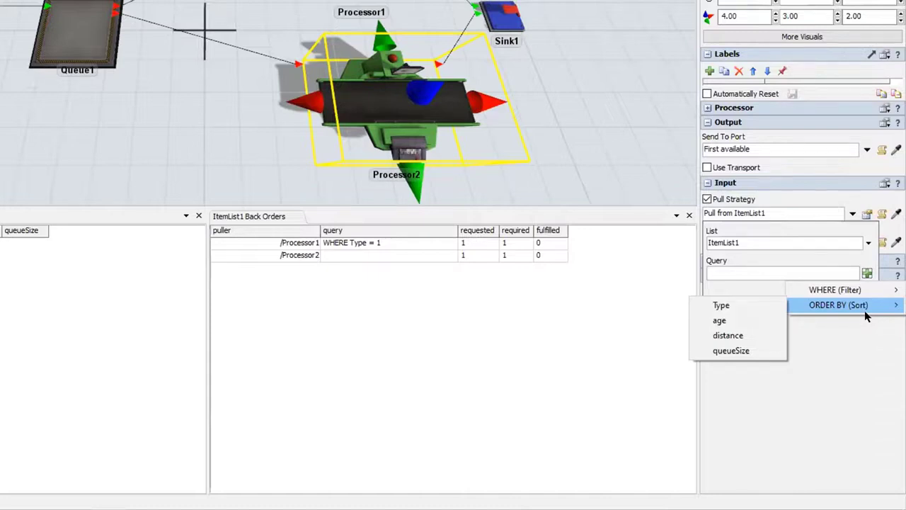
click(741, 304)
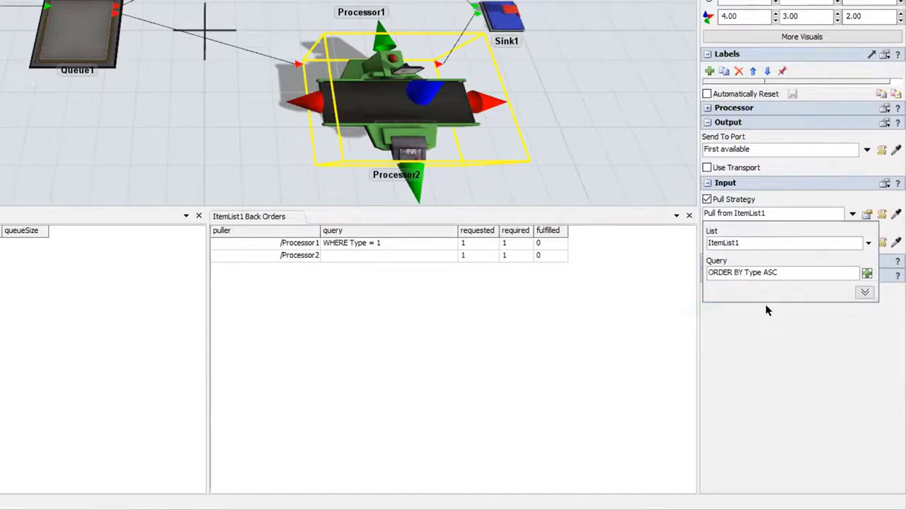
Change the sort direction in Processor2's pull query to descending so it reads ORDER BY Type DESC.
click(782, 267)
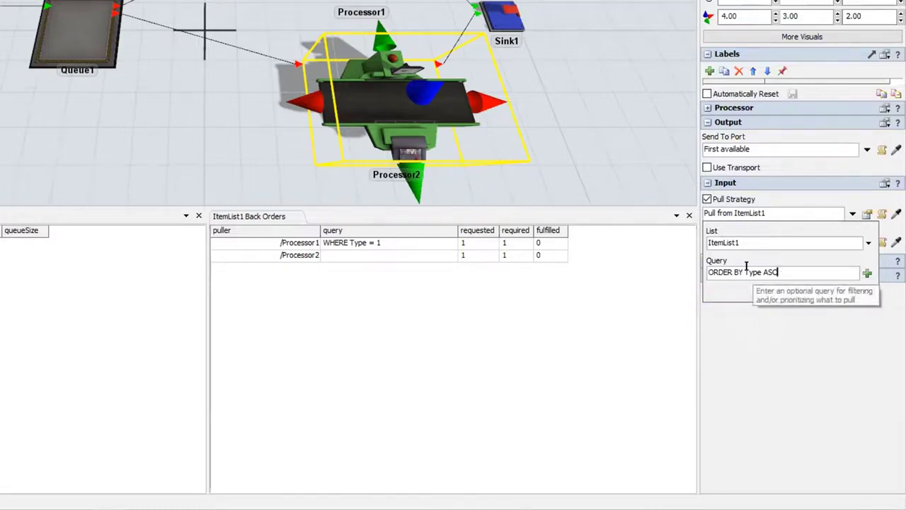
double_click(749, 272)
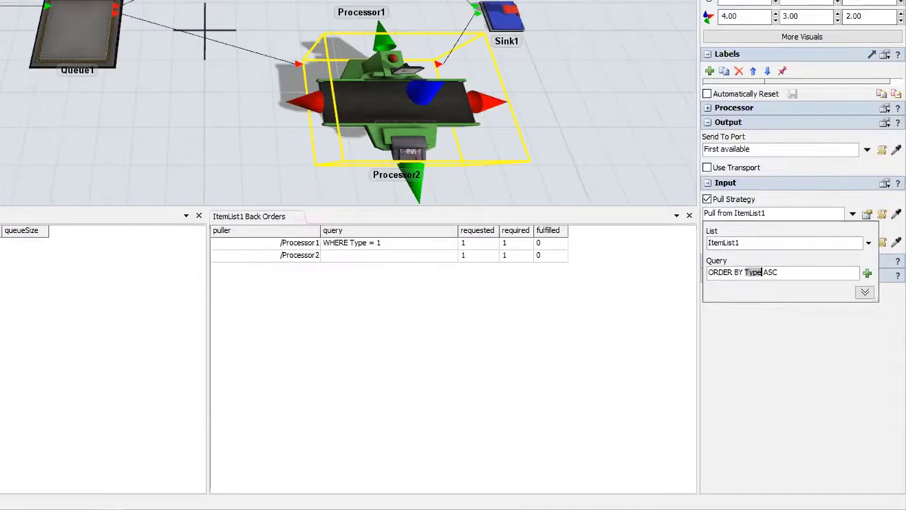
double_click(770, 272)
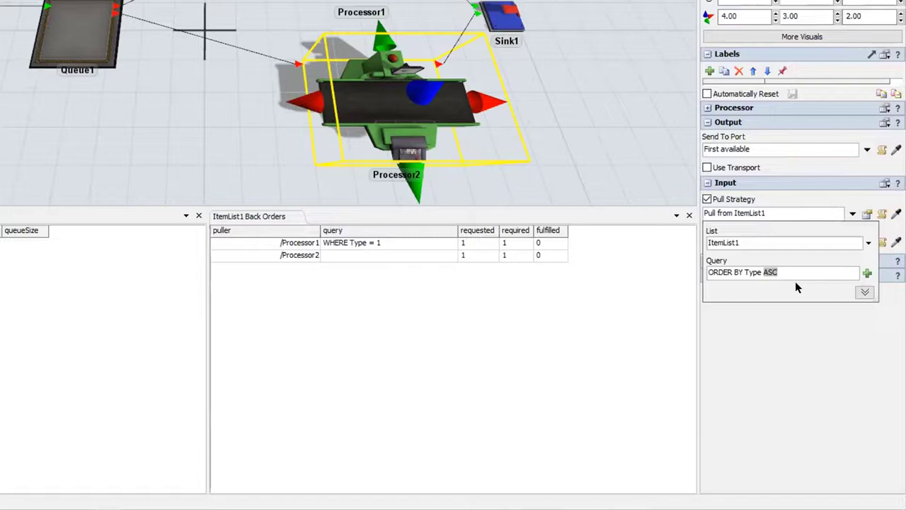
key(BackSpace)
text(DESC)
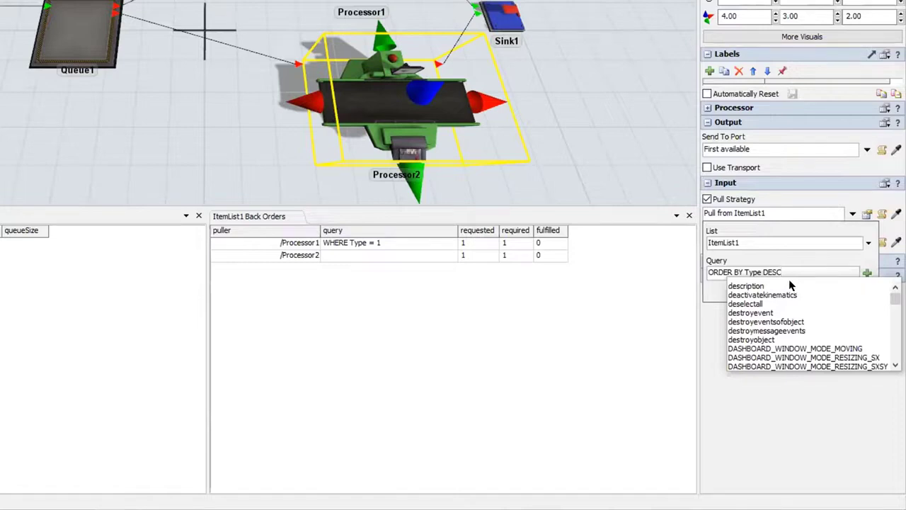
click(783, 267)
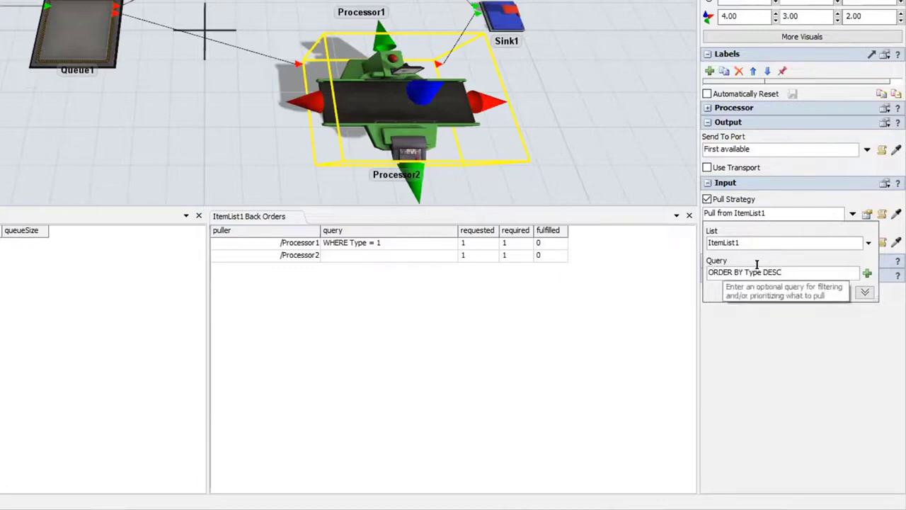
key(Left)
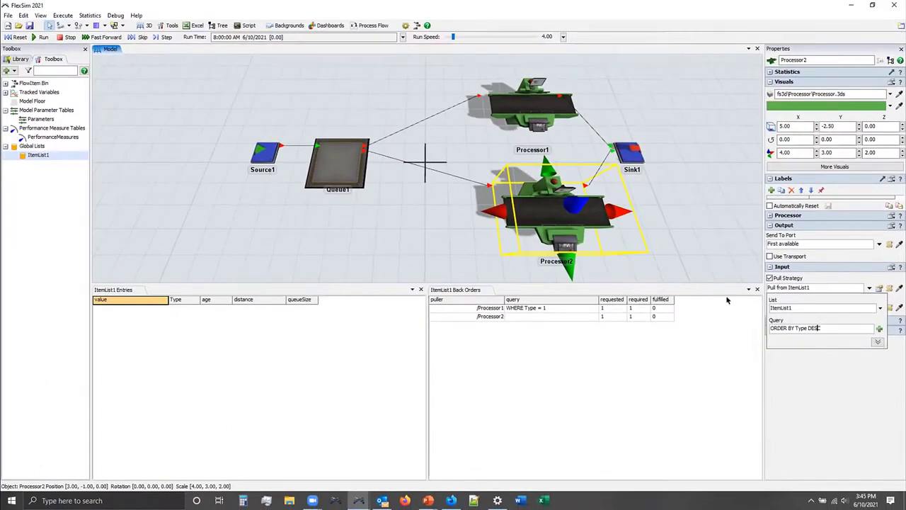
Deselect Processor2, then reset and run the model to watch its sorted pull from ItemList1.
click(675, 274)
click(10, 37)
click(37, 38)
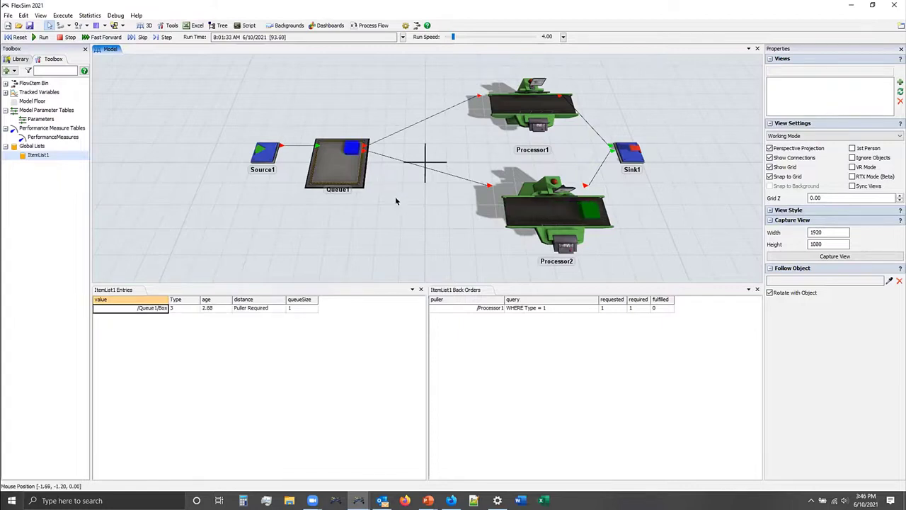
Set the scale of Source1's exponential inter-arrival time to 3, then reset and run the model.
click(11, 38)
click(263, 151)
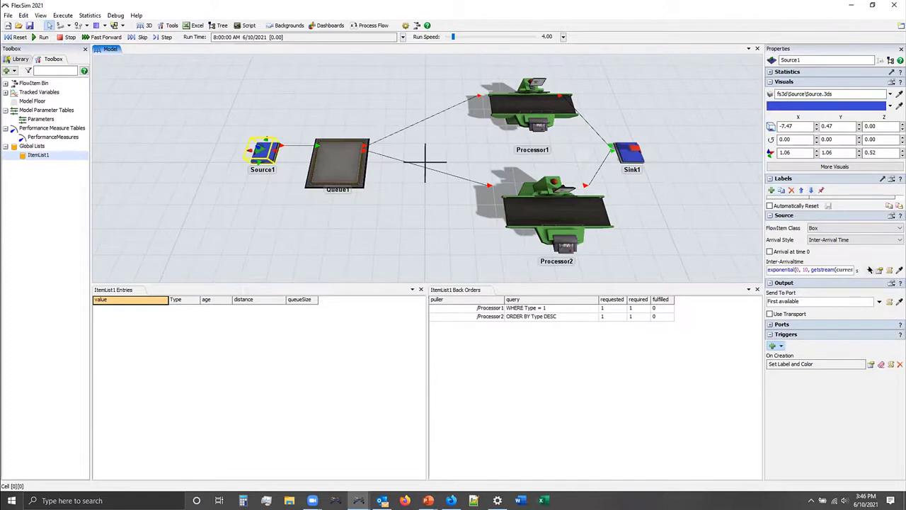
click(879, 270)
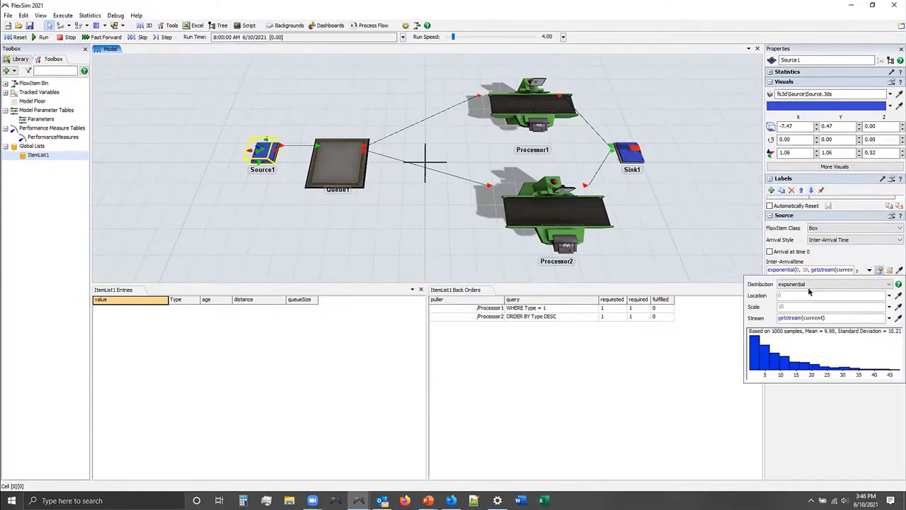
drag(790, 305, 744, 299)
text(3)
click(795, 405)
click(16, 37)
click(40, 37)
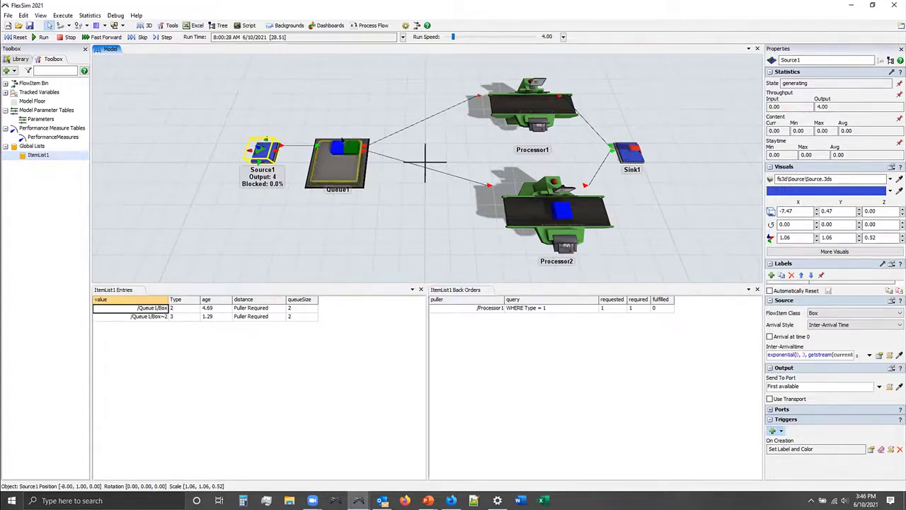
Compare the Type and age values of the two queued boxes in ItemList1's entries.
click(207, 317)
click(188, 315)
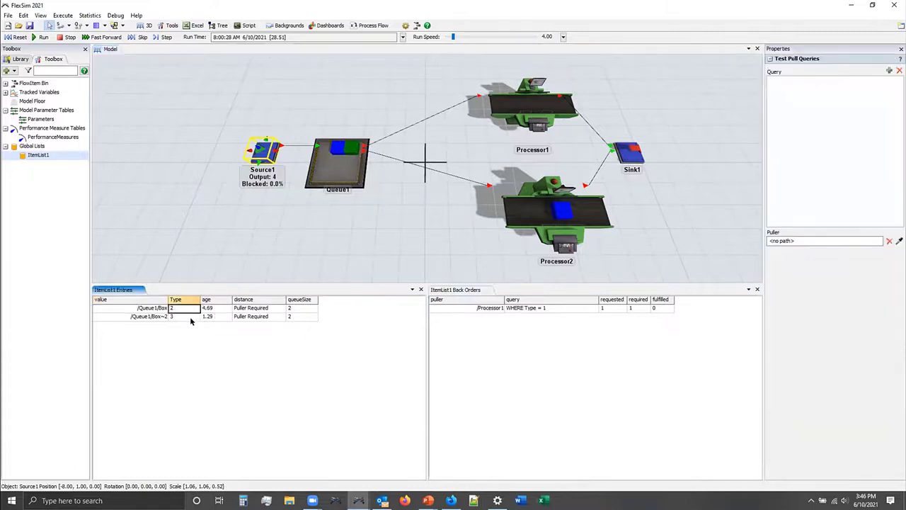
click(214, 344)
click(218, 309)
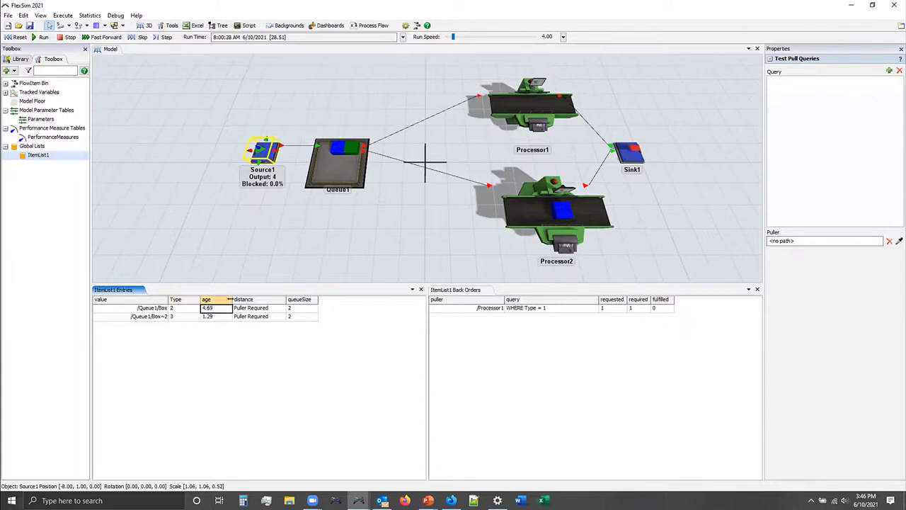
click(178, 315)
click(220, 317)
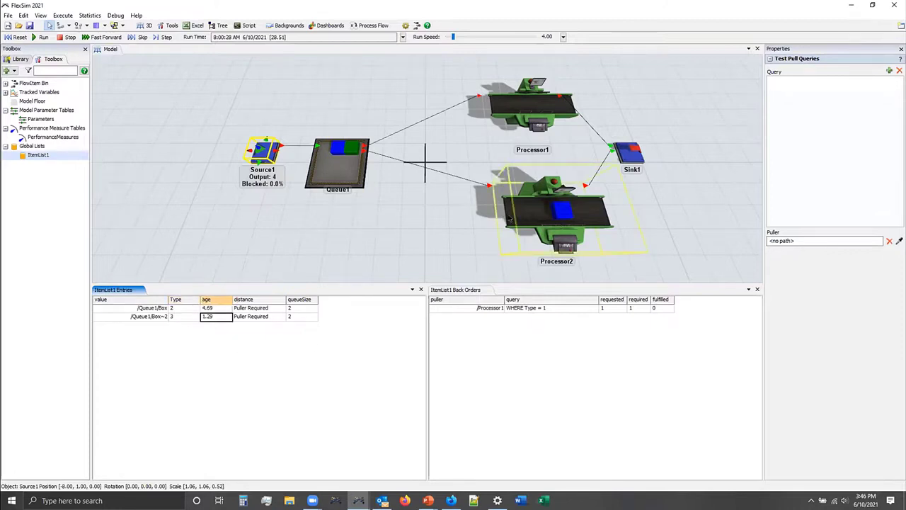
Check Processor2's pull query against the waiting ItemList1 entries and close it.
click(515, 218)
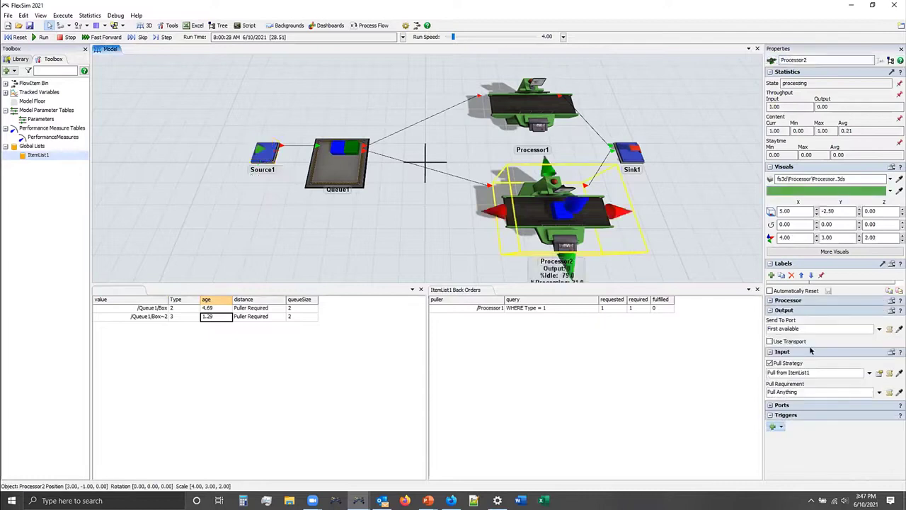
click(879, 373)
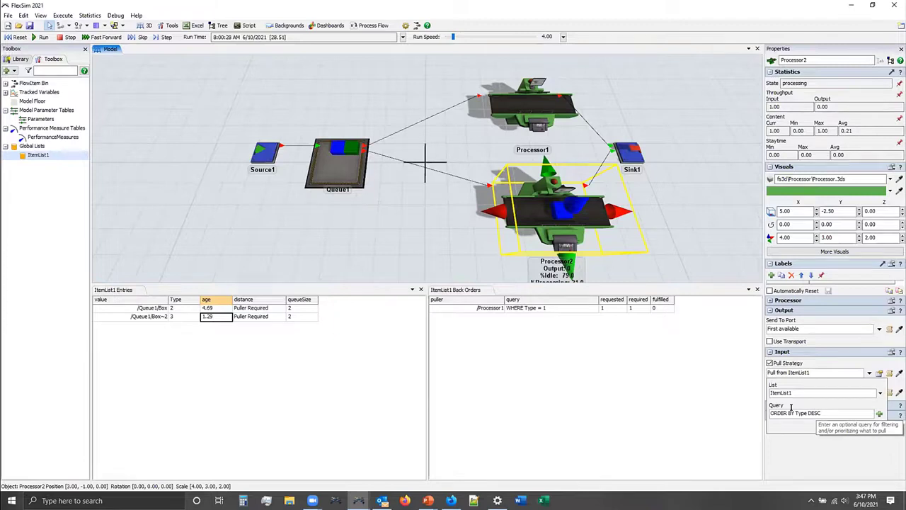
click(601, 338)
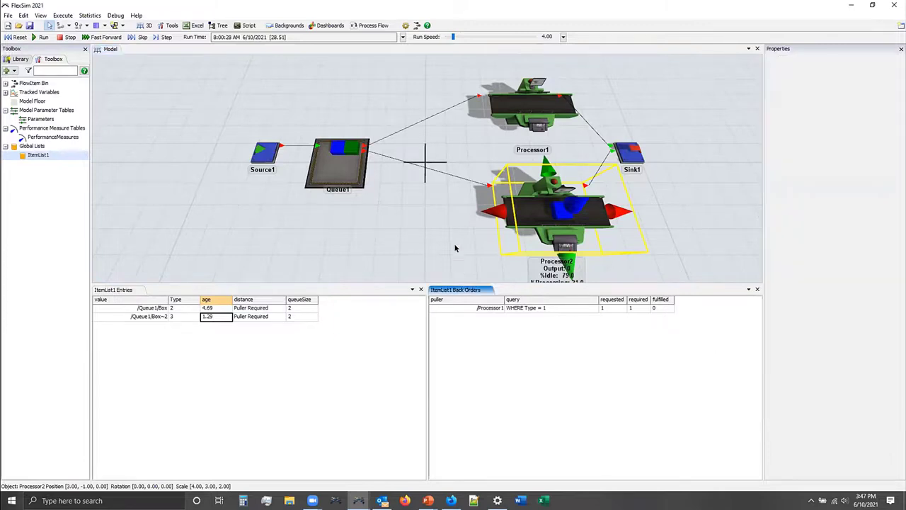
Clear the selection in the model view and resume the simulation run.
click(455, 248)
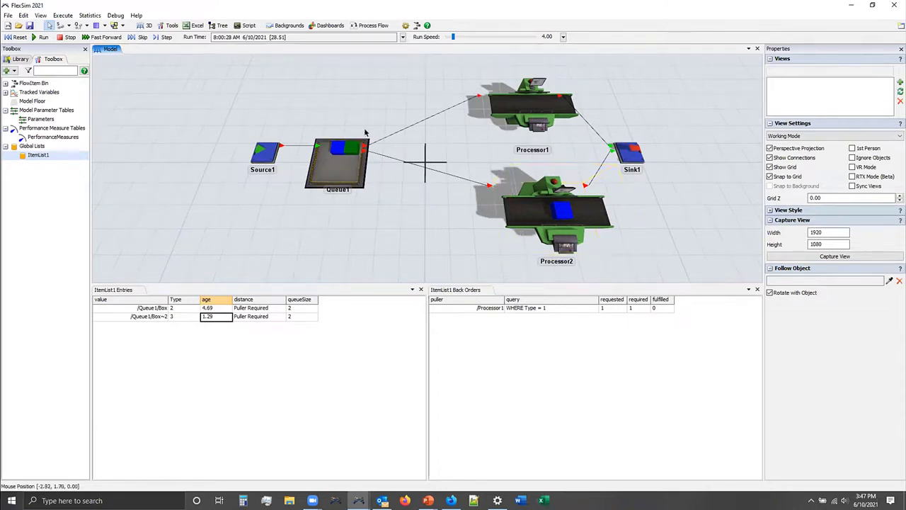
right_click(408, 246)
click(401, 239)
click(35, 37)
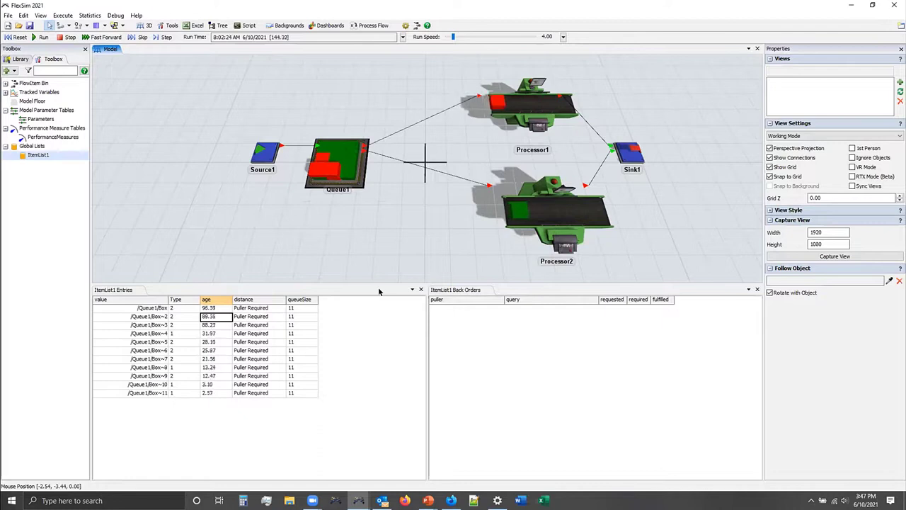
Compare the pull queries of Processor2 and Processor1 while the model runs.
click(556, 208)
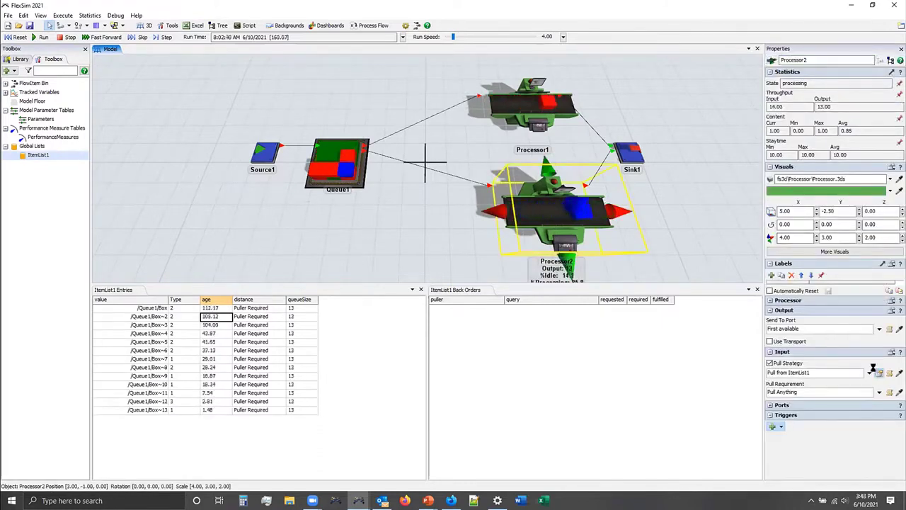
click(880, 372)
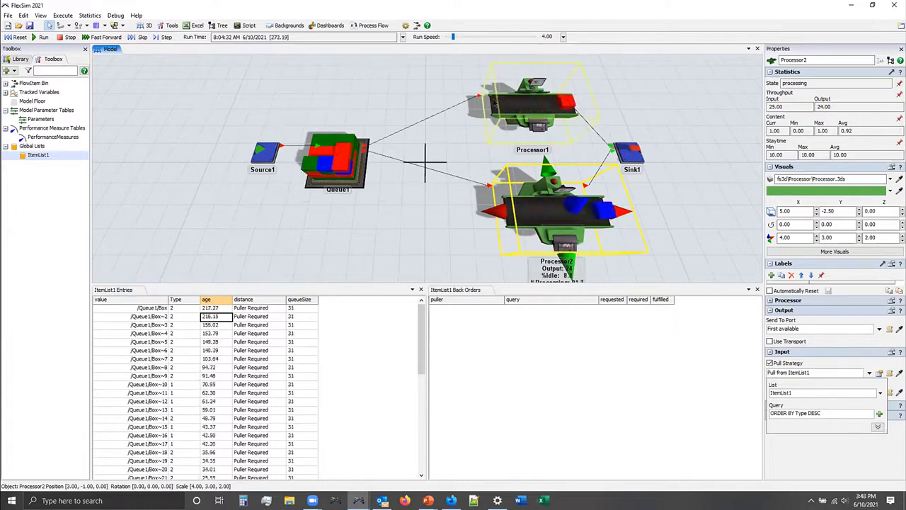
click(538, 113)
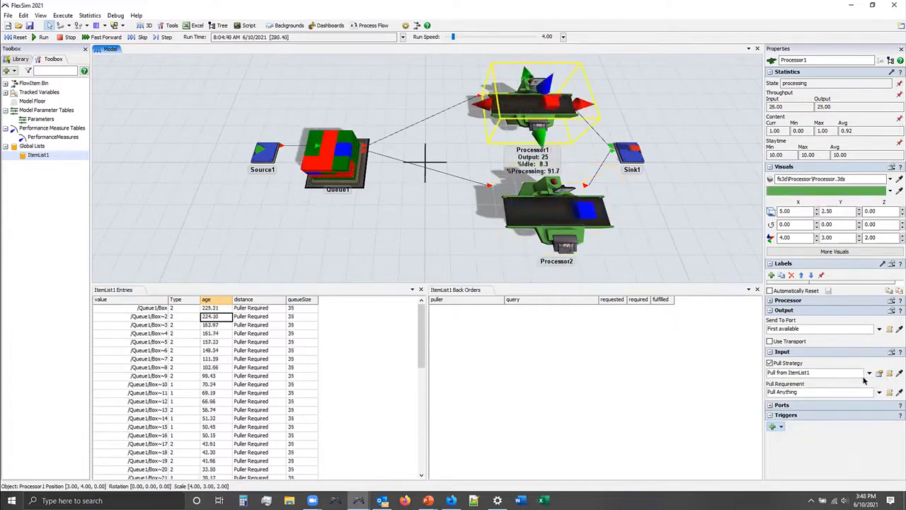
click(878, 373)
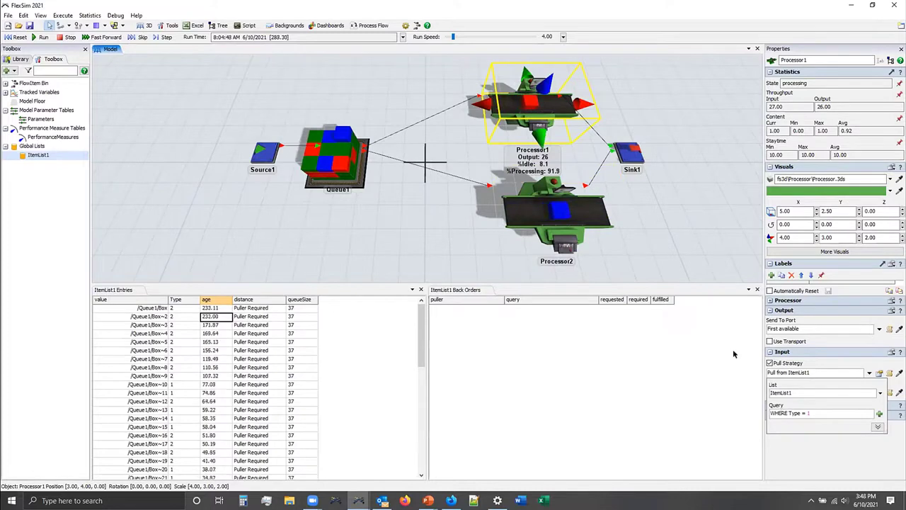
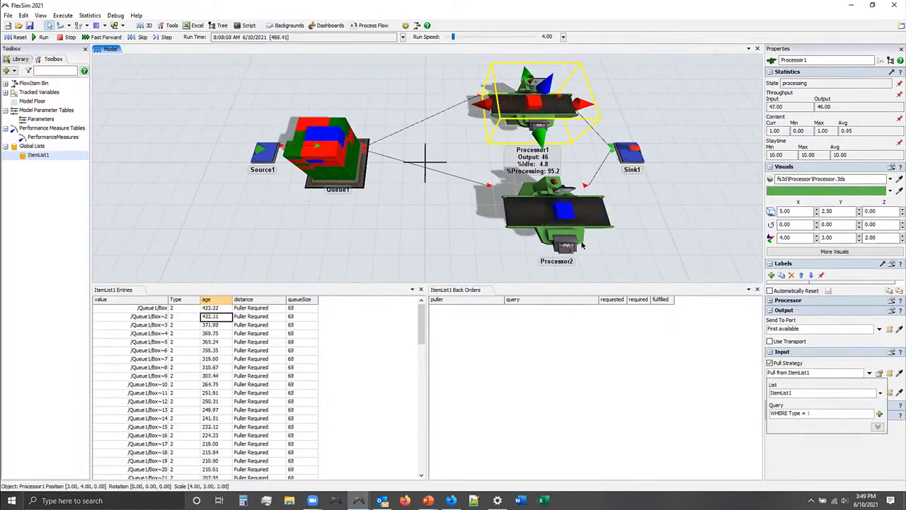
Examine the WHERE filter fields against the ItemList1 entries and review Processor1's pull query again.
click(879, 413)
mouse_move(857, 424)
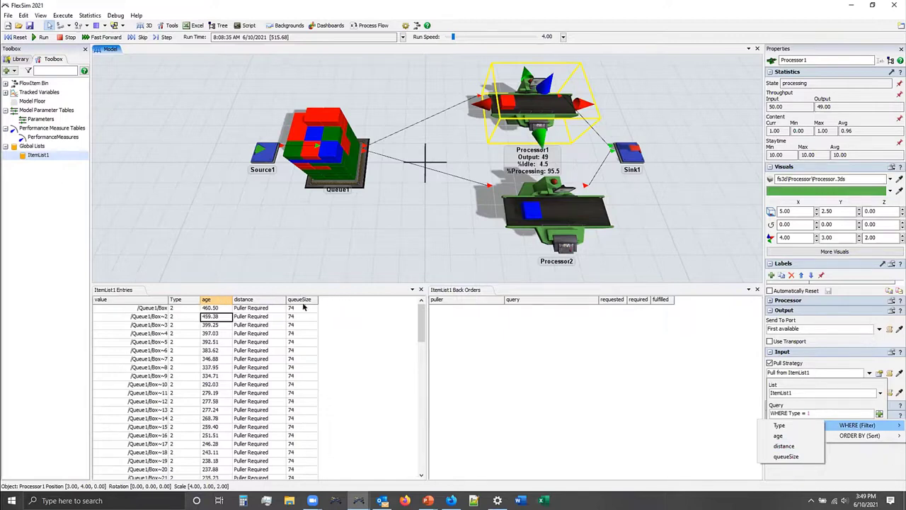
click(364, 332)
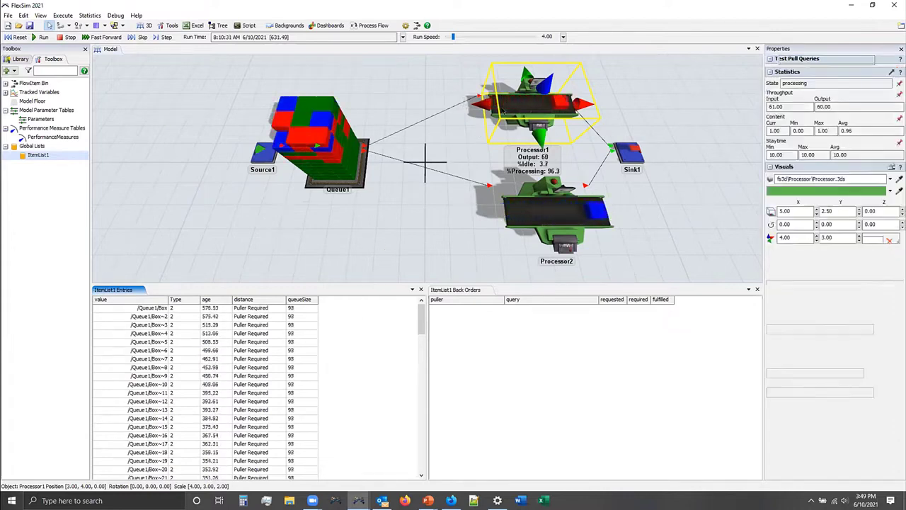
click(507, 116)
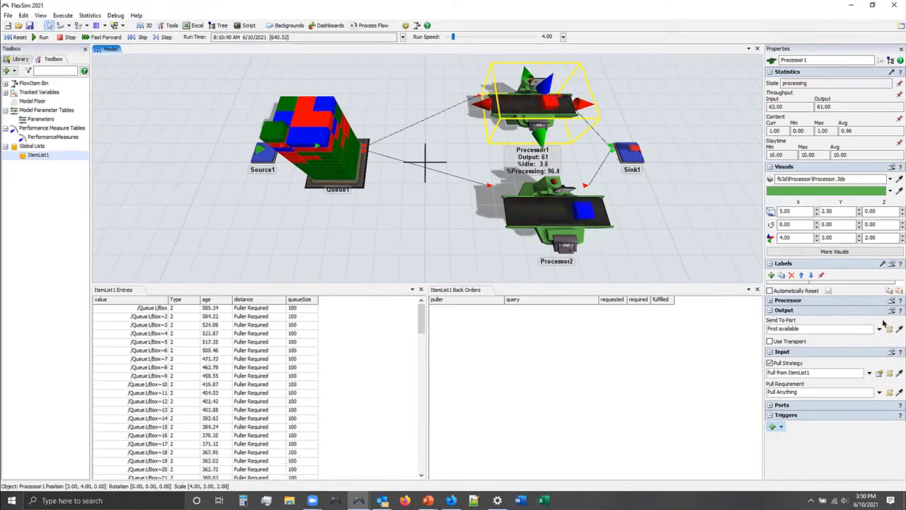
click(835, 373)
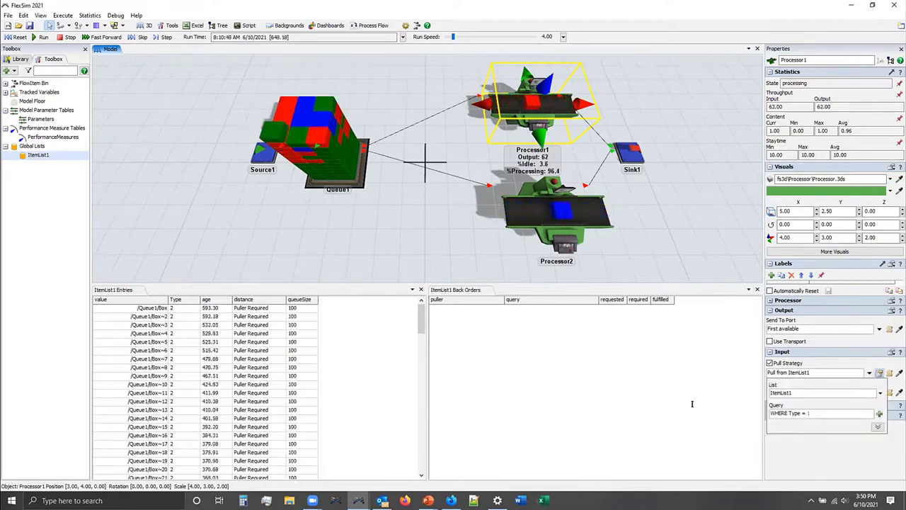
Reset the simulation model and open the pull strategy query of Processor2.
click(12, 37)
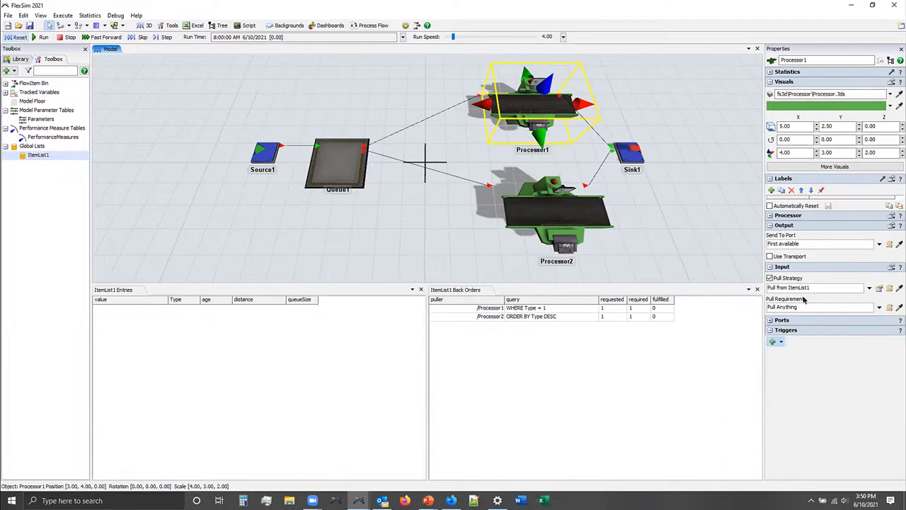
click(577, 257)
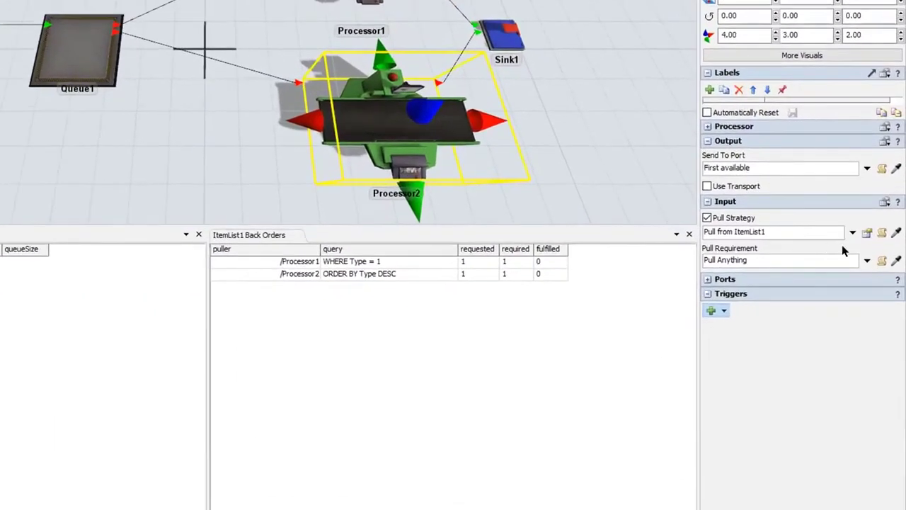
click(865, 233)
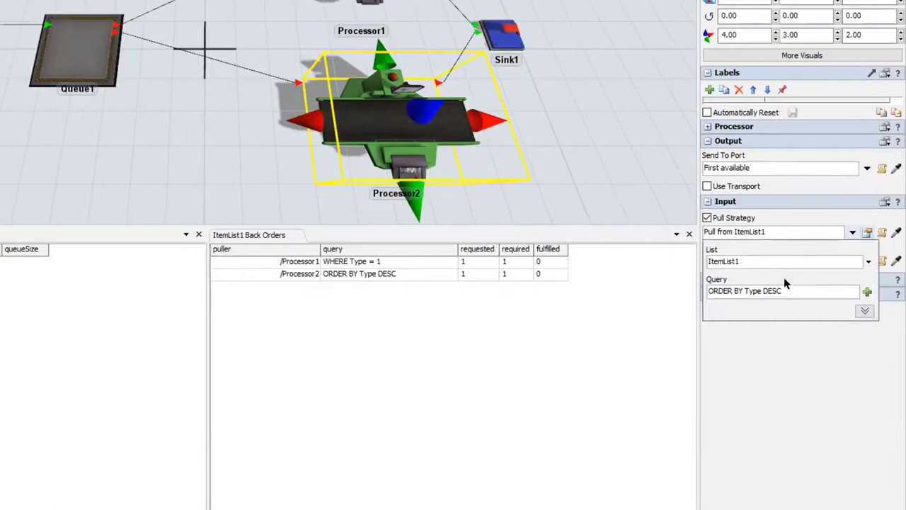
Add a WHERE filter on Type to Processor2's pull query so it reads WHERE Type != 1 ORDER BY Type DESC.
click(867, 292)
mouse_move(873, 300)
click(750, 309)
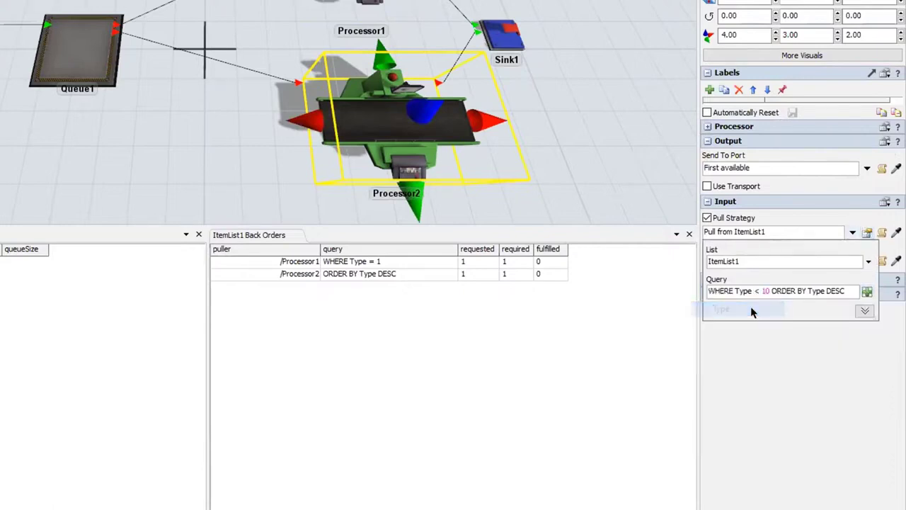
key(BackSpace)
key(BackSpace)
key(BackSpace)
key(BackSpace)
text(=)
key(BackSpace)
text(!= 1)
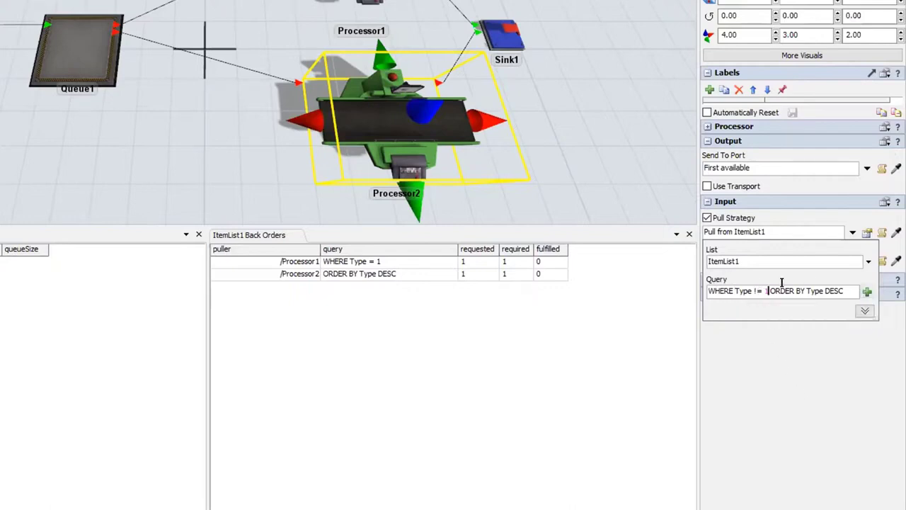
Remove the WHERE clause from Processor2's pull query, leaving ORDER BY Type DESC.
drag(846, 291, 620, 257)
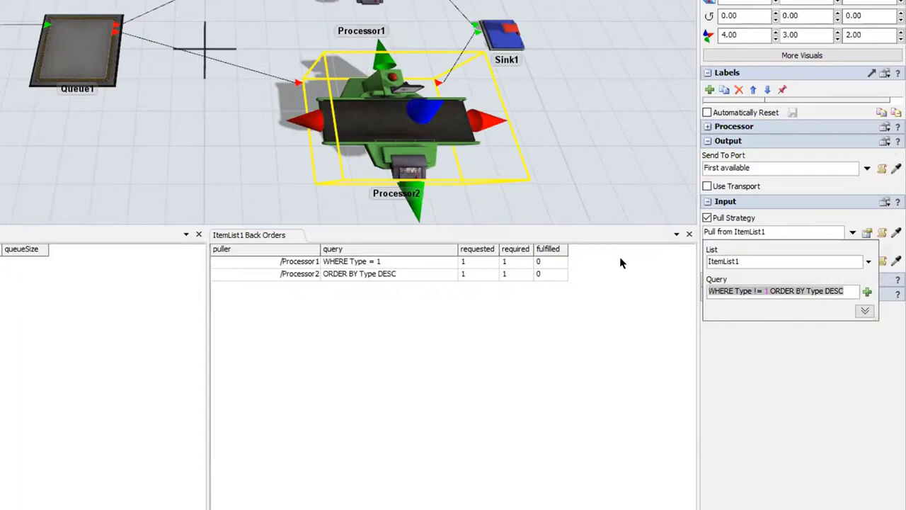
key(Right)
key(Left)
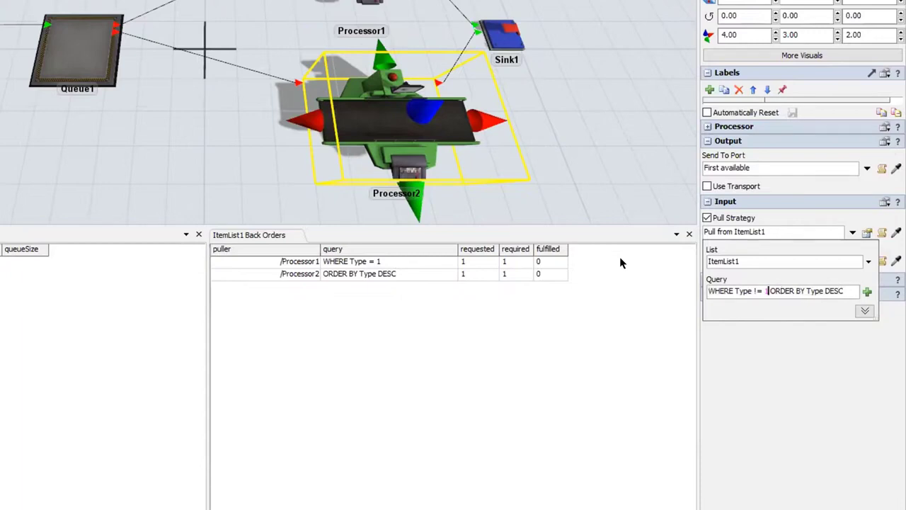
key(BackSpace)
key(BackSpace)
key(BackSpace)
key(BackSpace)
key(BackSpace)
key(BackSpace)
key(BackSpace)
key(BackSpace)
key(BackSpace)
key(BackSpace)
key(BackSpace)
key(BackSpace)
key(BackSpace)
key(BackSpace)
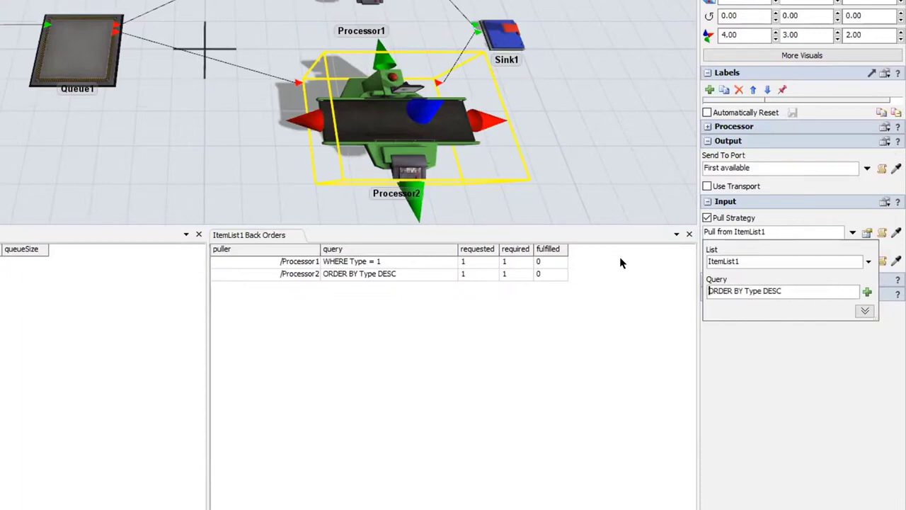
Insert the default WHERE filter on Type, Type < 10, before the ORDER BY clause in Processor2's pull query.
click(867, 291)
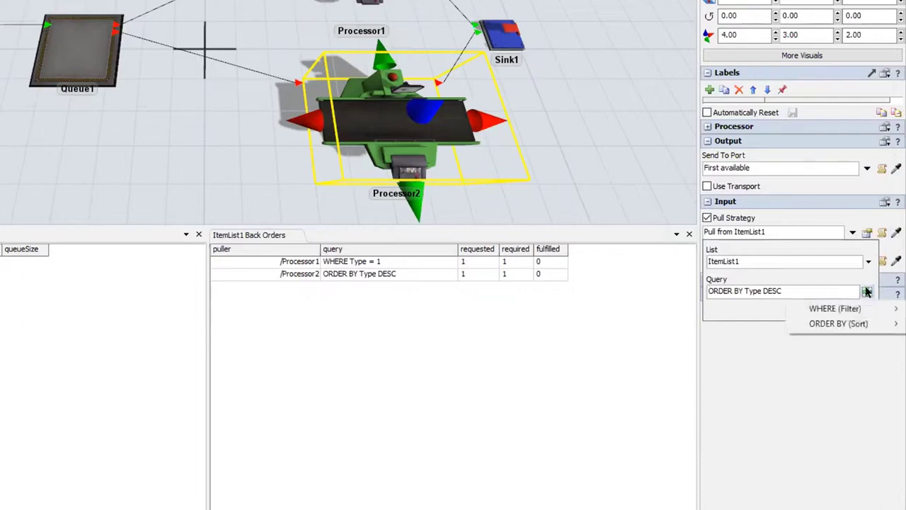
mouse_move(835, 308)
click(744, 309)
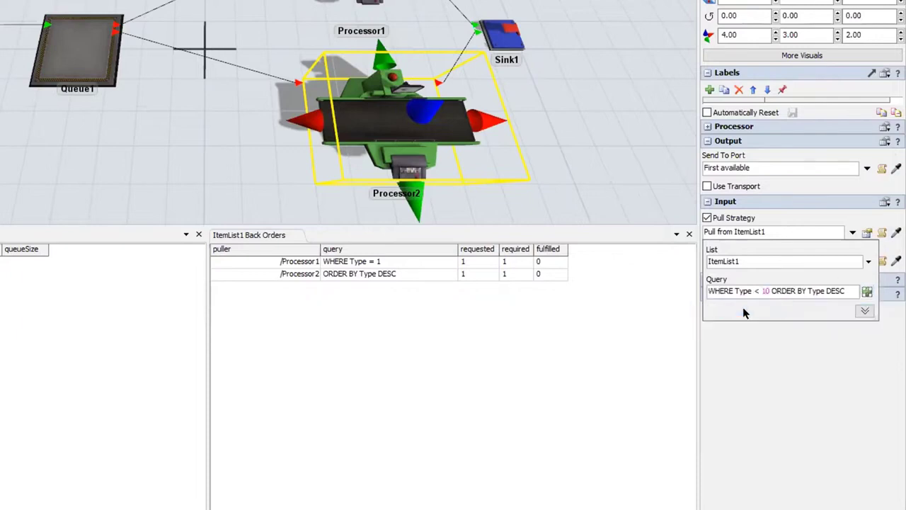
drag(705, 288, 734, 289)
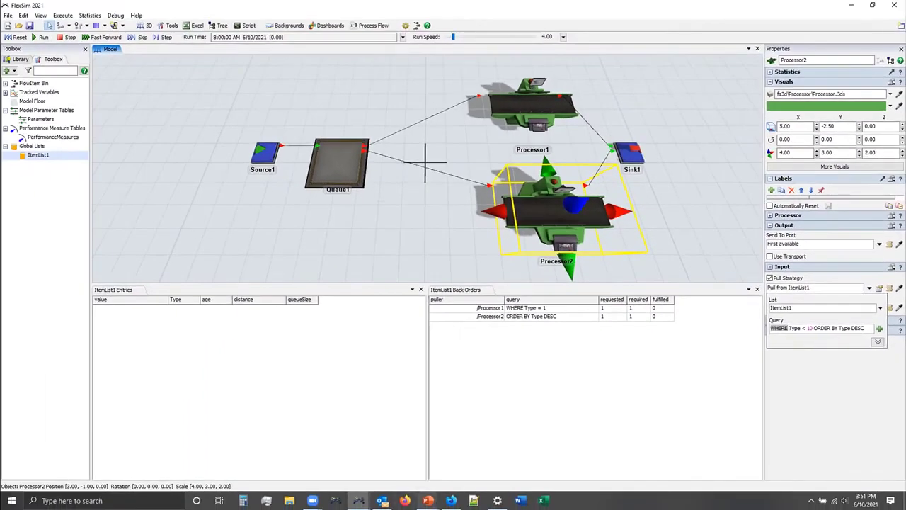
Switch to the PowerPoint slide show and go from the Simple List Model description to its layout slide.
mouse_move(427, 497)
click(425, 468)
click(561, 324)
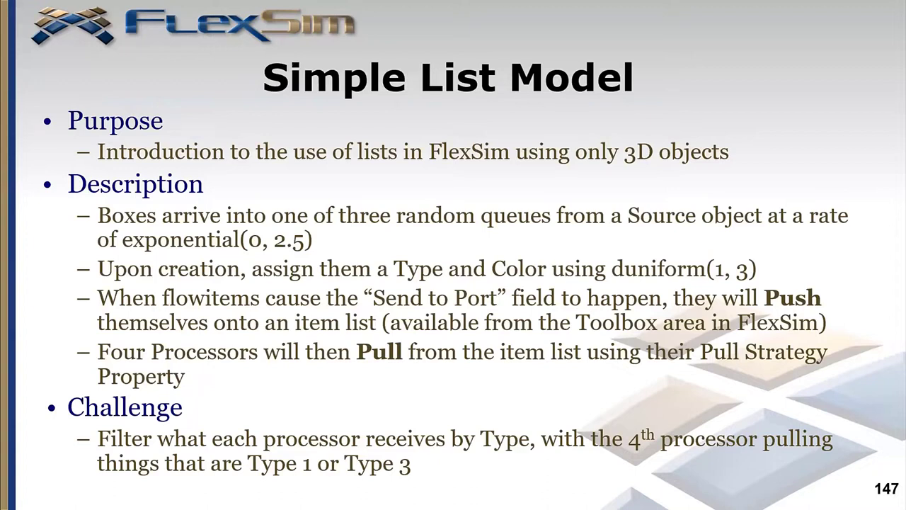
key(Right)
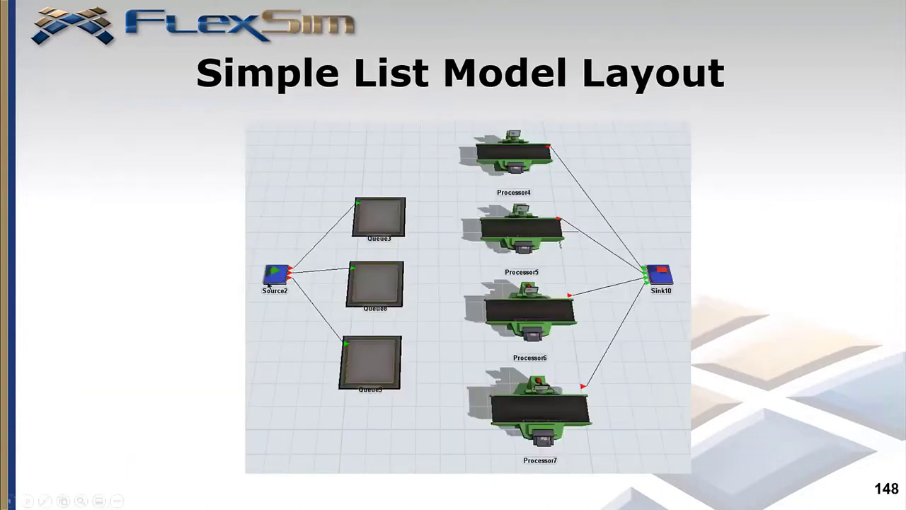